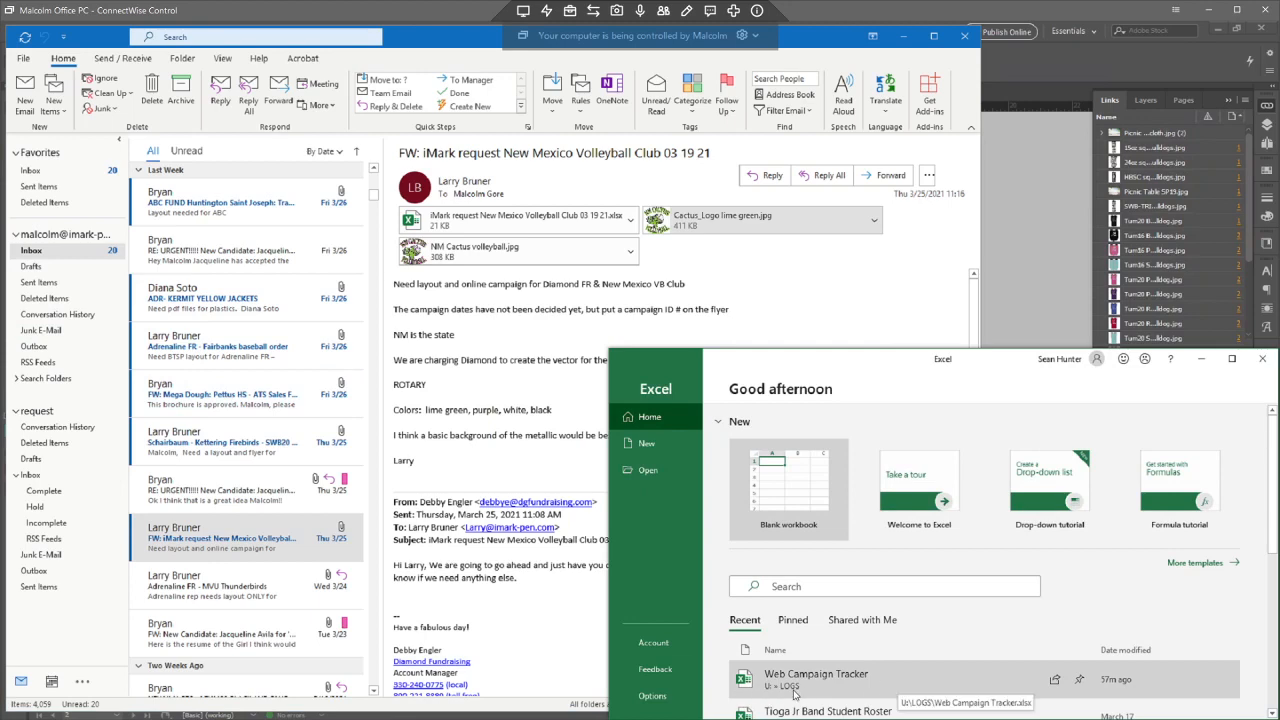
- Open the recent Web Campaign Tracker workbook and search it for "diamond"
{"action": "left_click", "coordinate": [793, 694]}
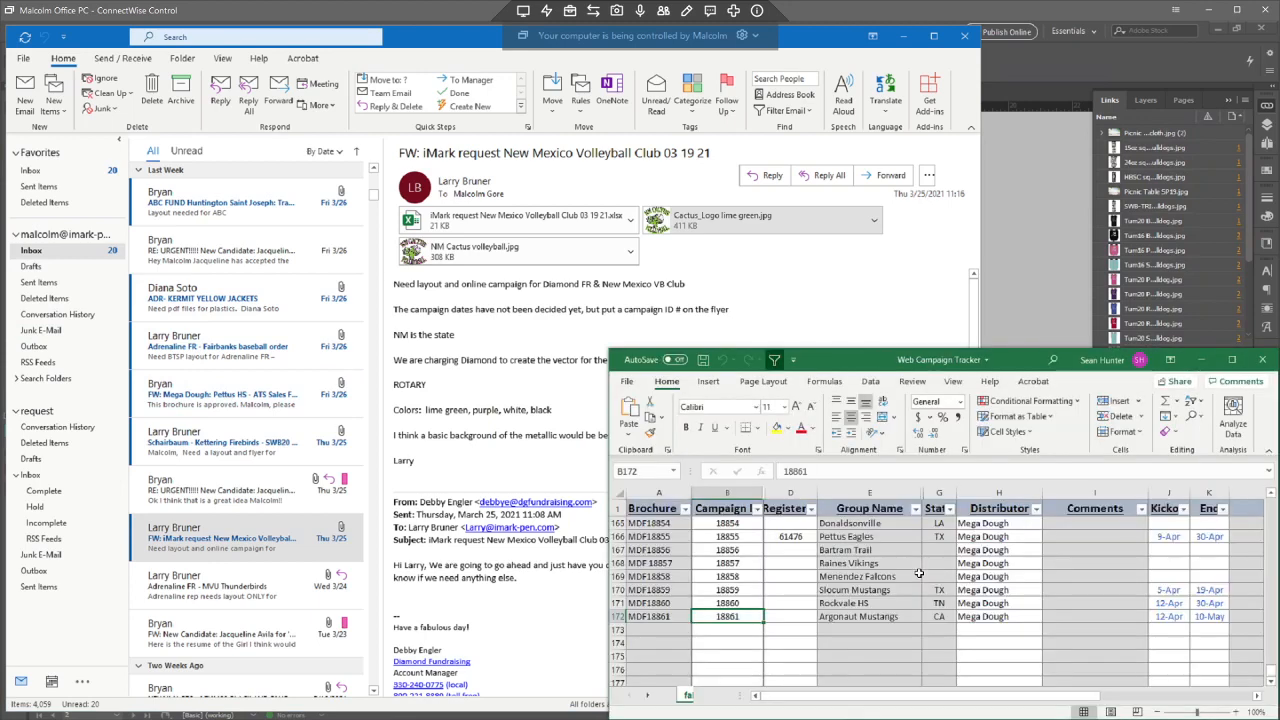
{"action": "left_click", "coordinate": [659, 630]}
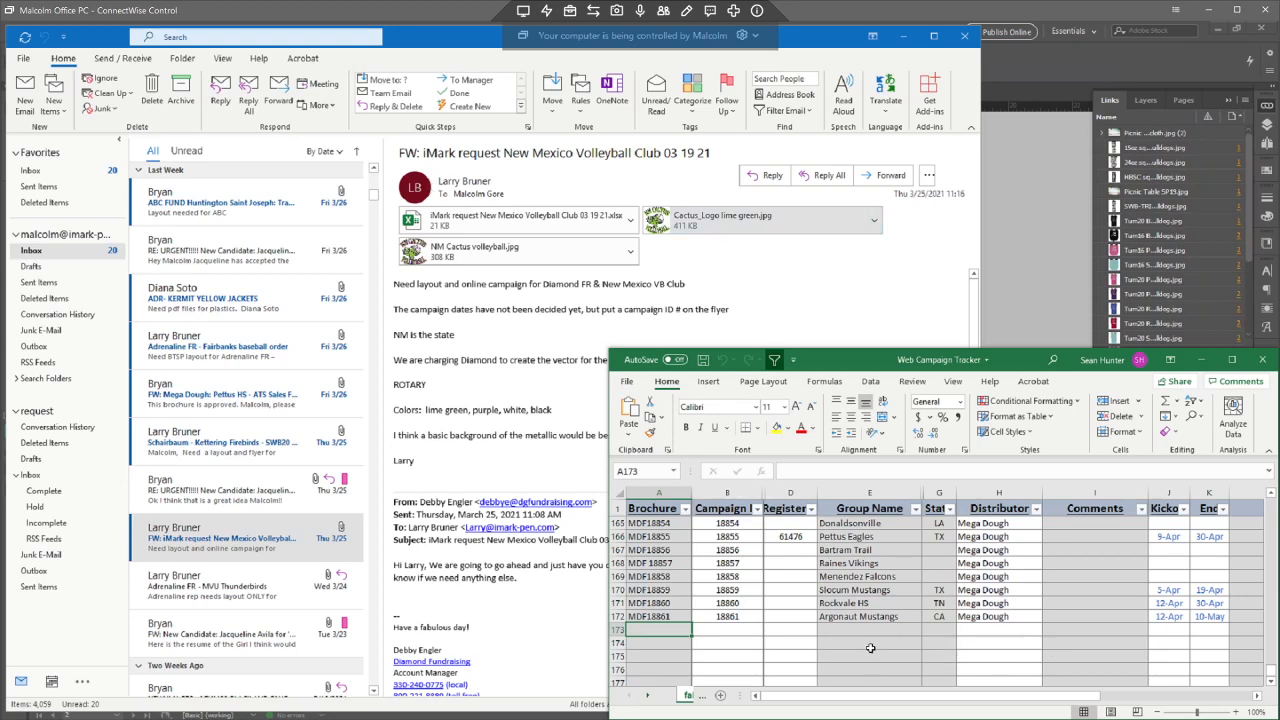
{"action": "key", "text": "ctrl+f"}
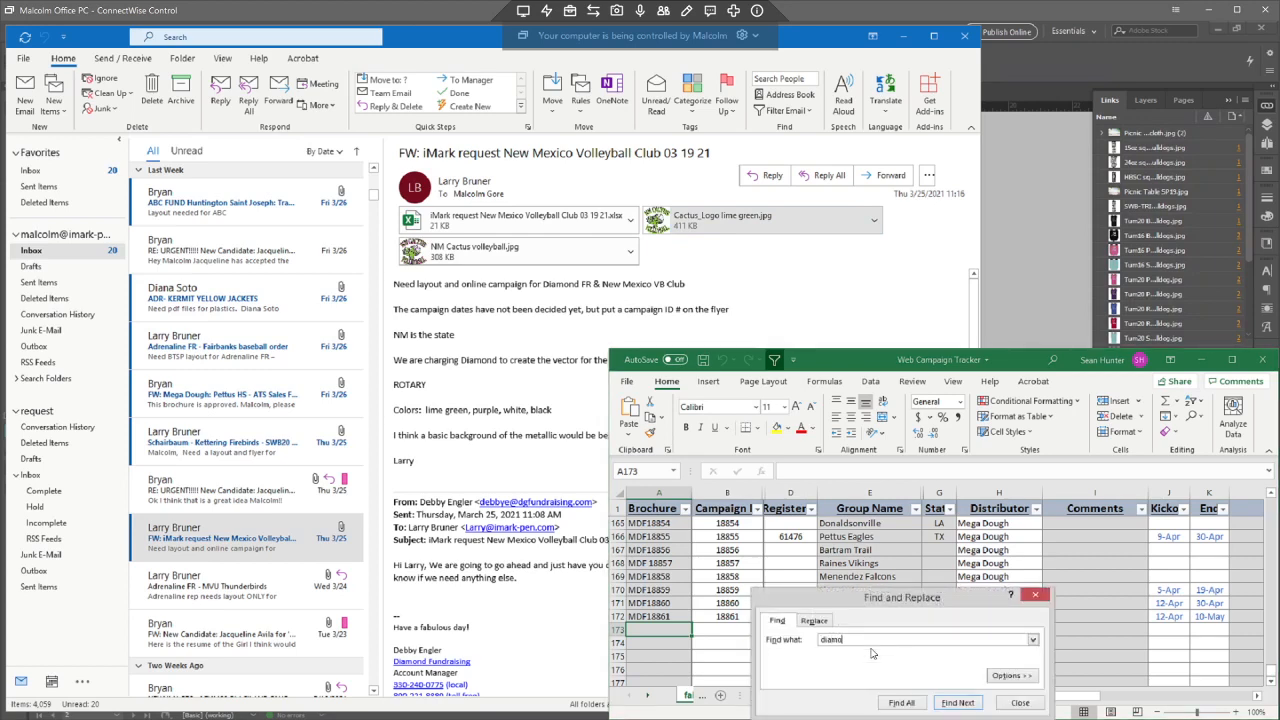
{"action": "type", "text": "diamond"}
{"action": "key", "text": "Return"}
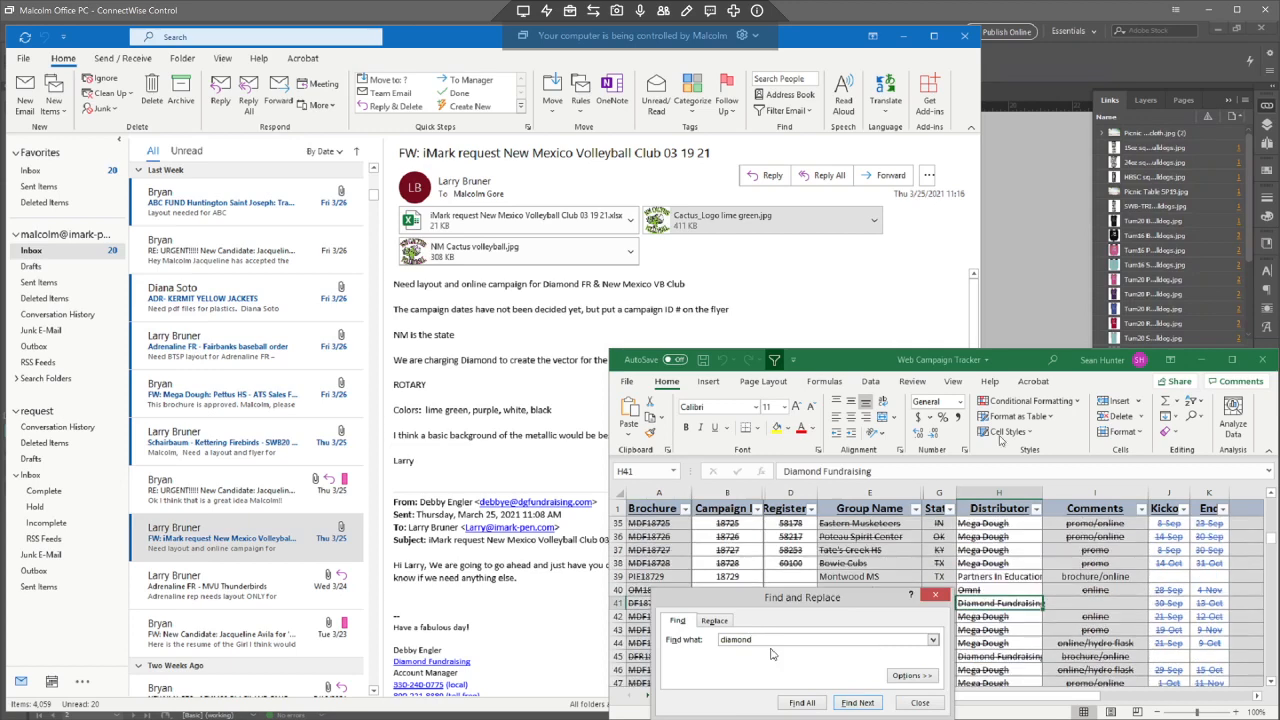
{"action": "left_click_drag", "start_coordinate": [733, 605], "coordinate": [769, 582]}
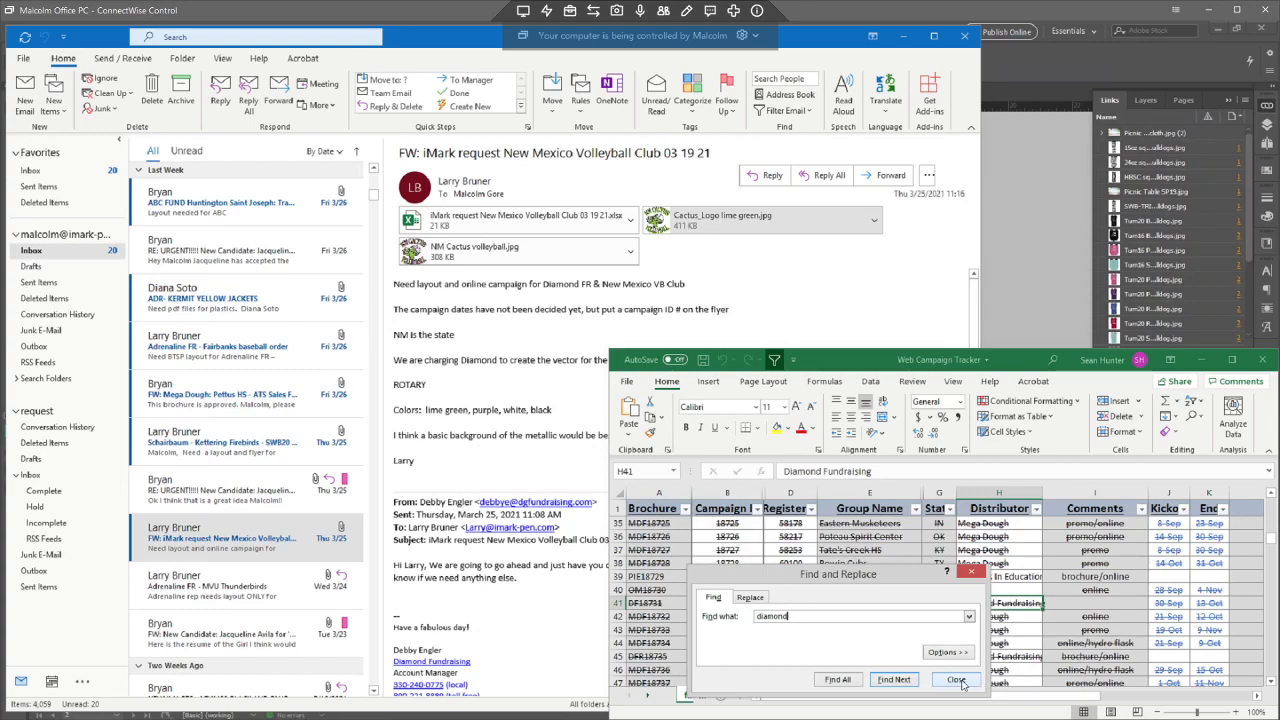
{"action": "left_click", "coordinate": [956, 680]}
- Enter brochure code DF18862 and campaign ID 18862 in the first empty row, row 173
{"action": "left_click_drag", "start_coordinate": [1272, 545], "coordinate": [1272, 552]}
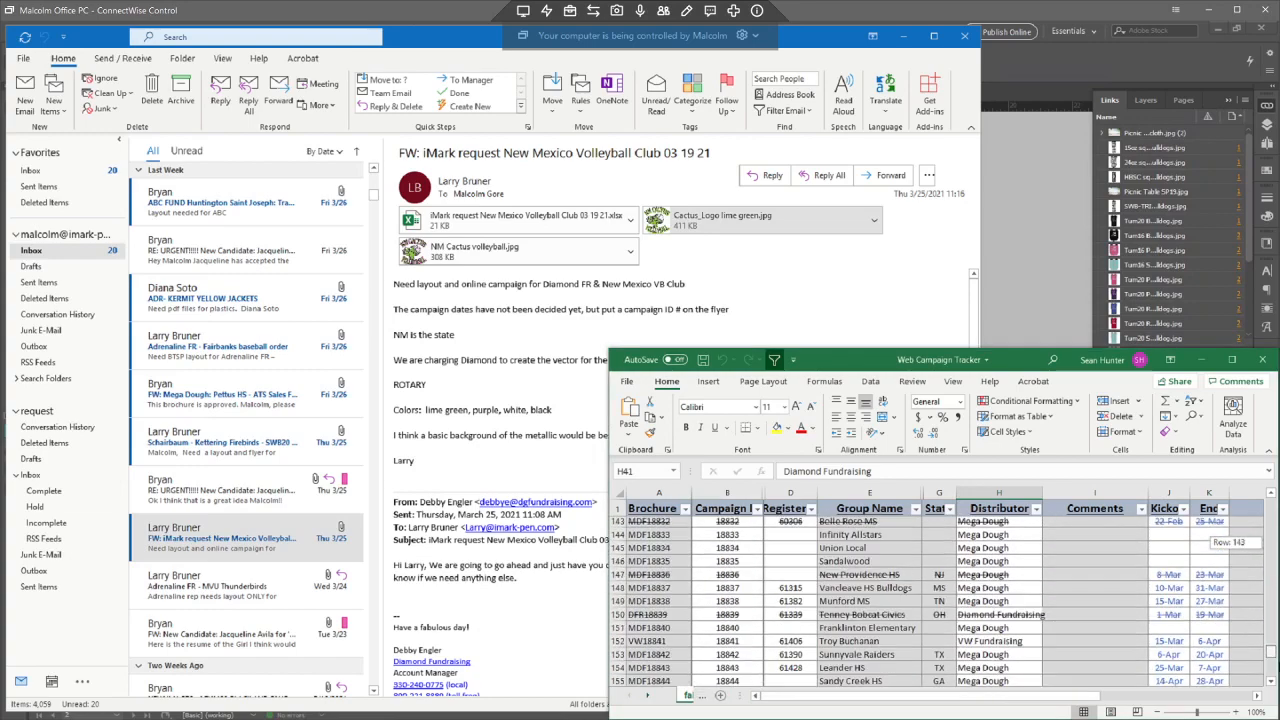
{"action": "scroll", "coordinate": [1021, 583], "scroll_direction": "down", "scroll_amount": 8}
{"action": "scroll", "coordinate": [1021, 583], "scroll_direction": "down", "scroll_amount": 5}
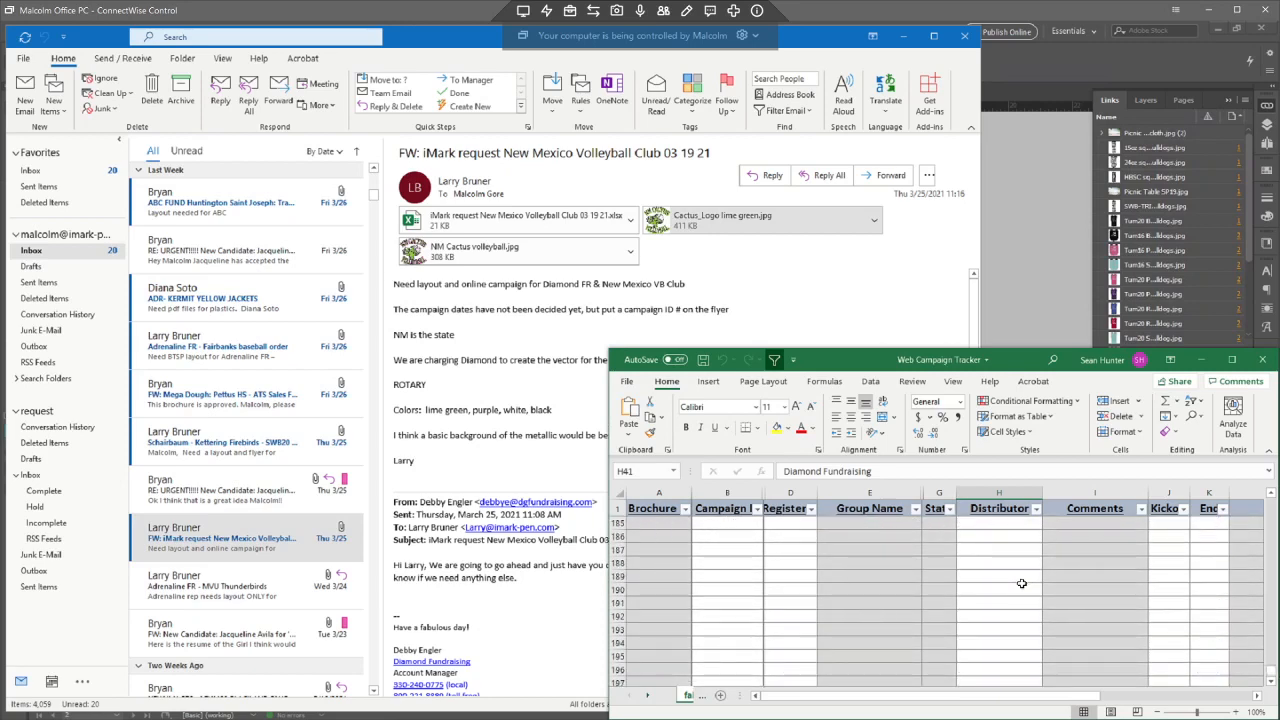
{"action": "scroll", "coordinate": [1021, 583], "scroll_direction": "up", "scroll_amount": 4}
{"action": "left_click", "coordinate": [653, 608]}
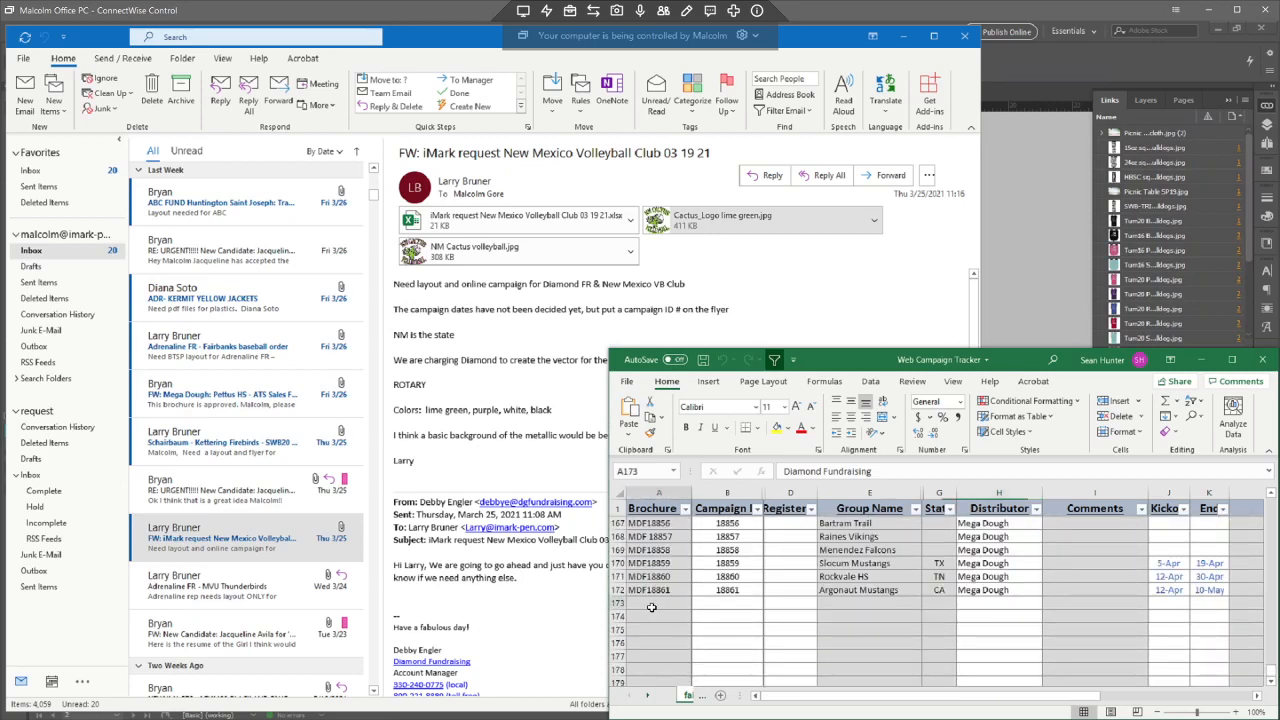
{"action": "type", "text": "DF"}
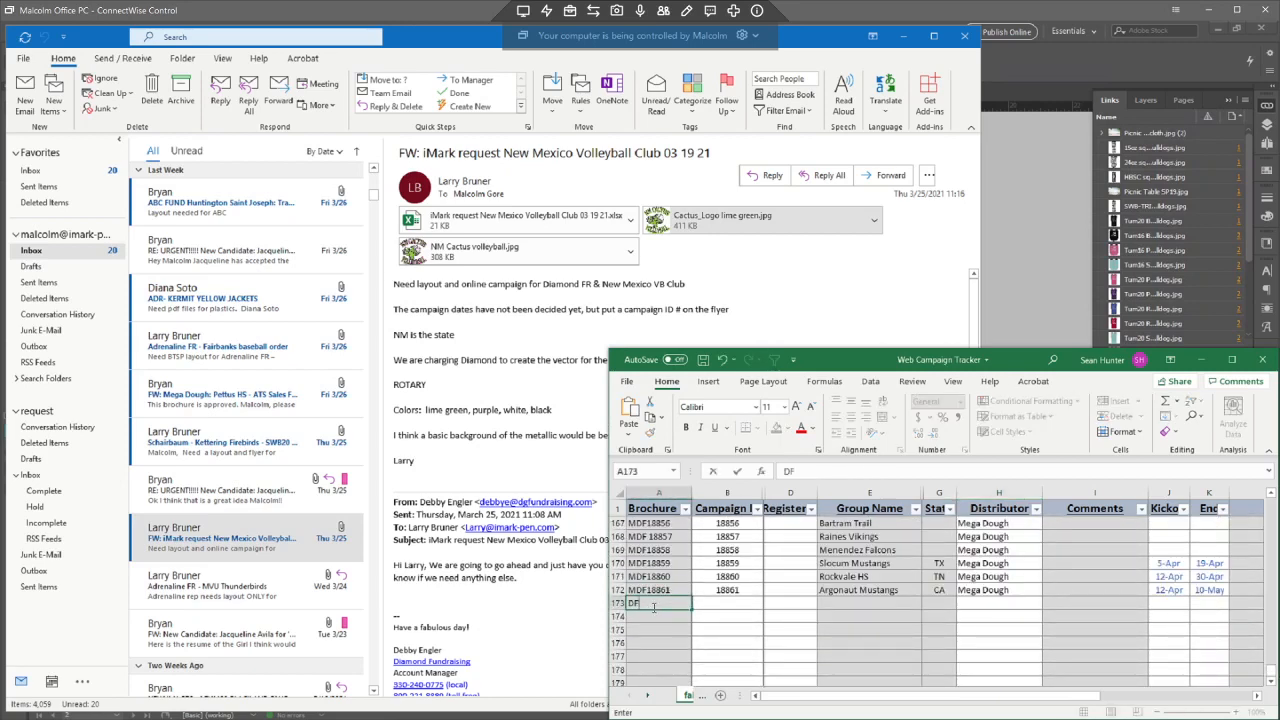
{"action": "type", "text": "188"}
{"action": "key", "text": "Tab"}
{"action": "type", "text": "18862"}
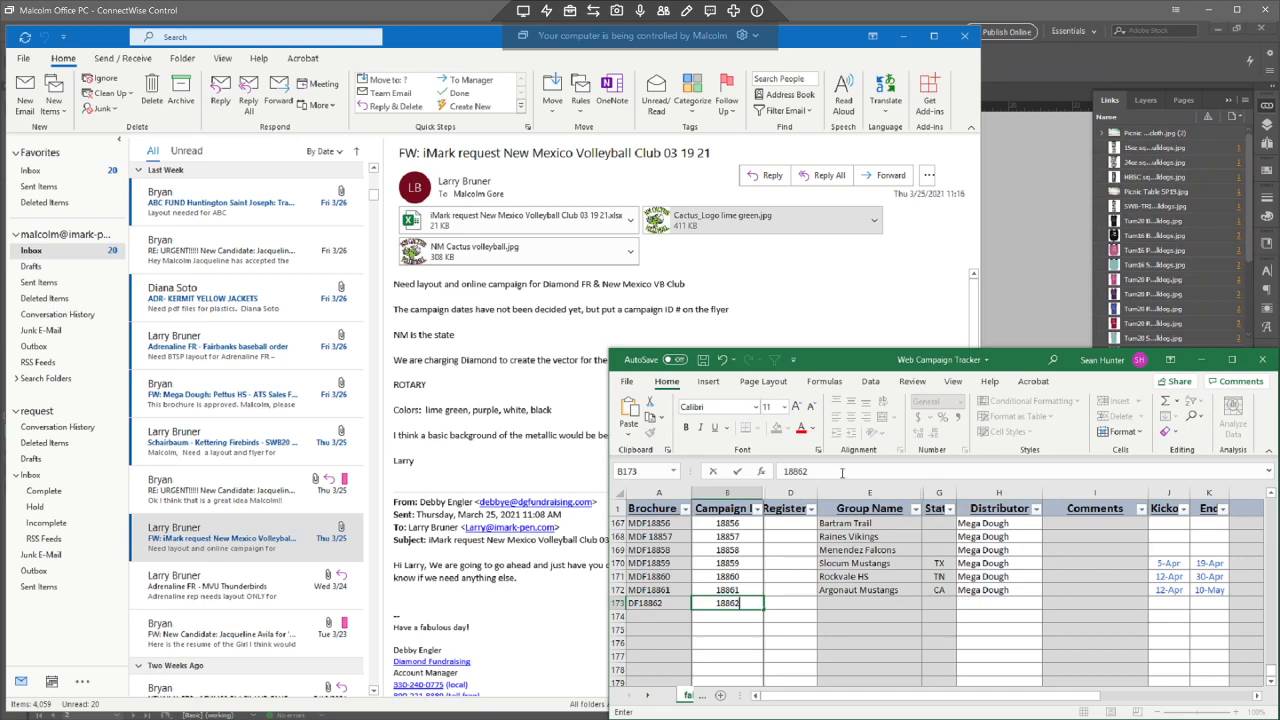
{"action": "double_click", "coordinate": [792, 471]}
- Enter New Mexico Volleyball Club as the group name and NM as the state in row 173
{"action": "left_click", "coordinate": [831, 605]}
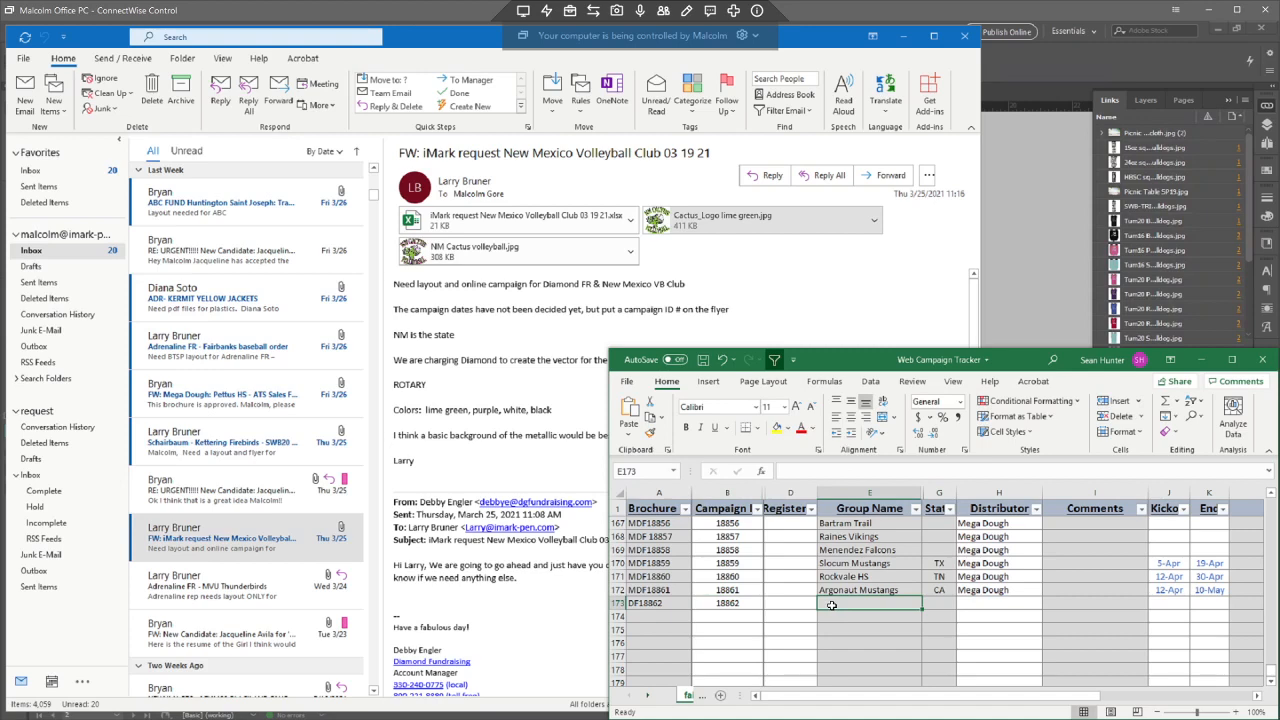
{"action": "type", "text": "New"}
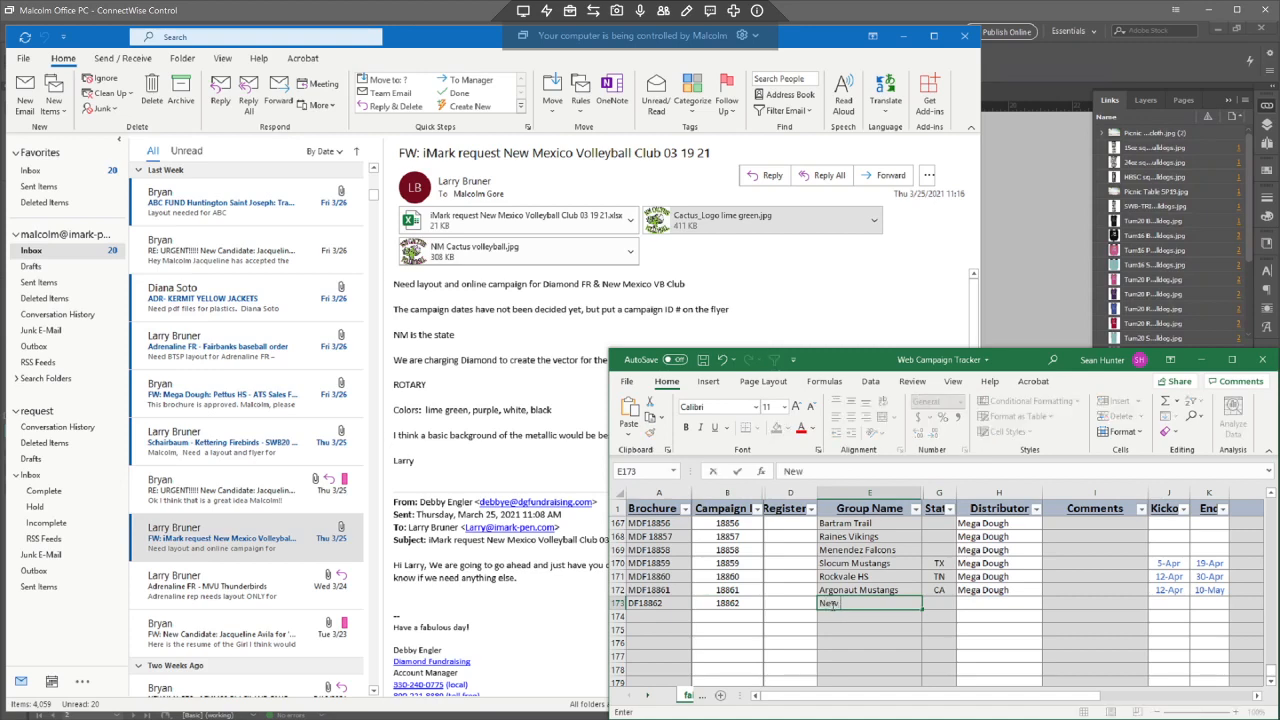
{"action": "type", "text": " Mexico Volleyball"}
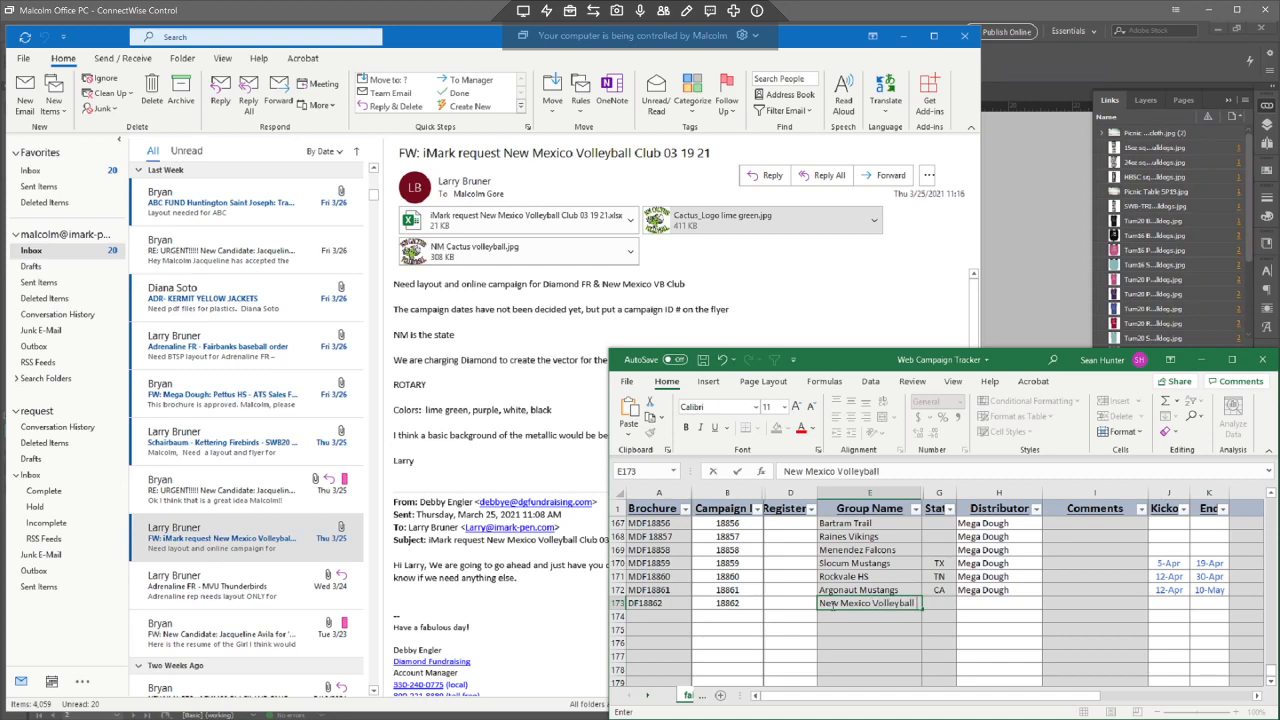
{"action": "type", "text": " Club"}
{"action": "left_click", "coordinate": [949, 641]}
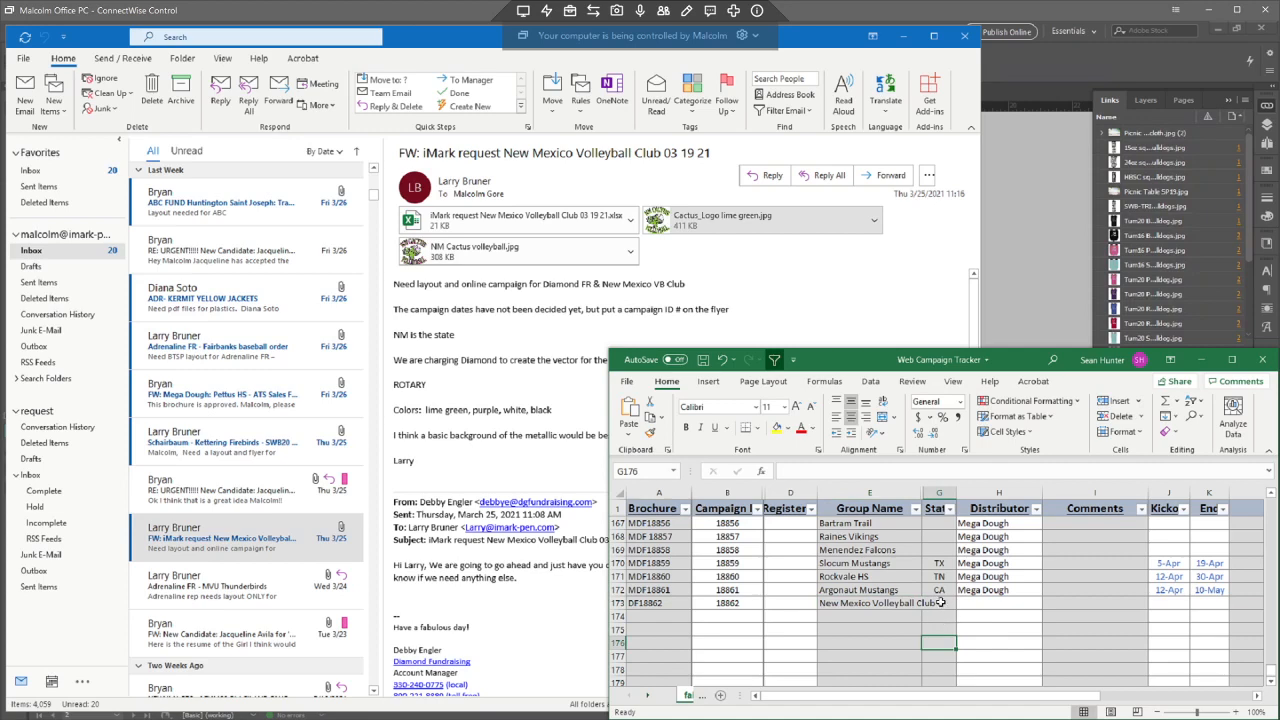
{"action": "left_click", "coordinate": [941, 602]}
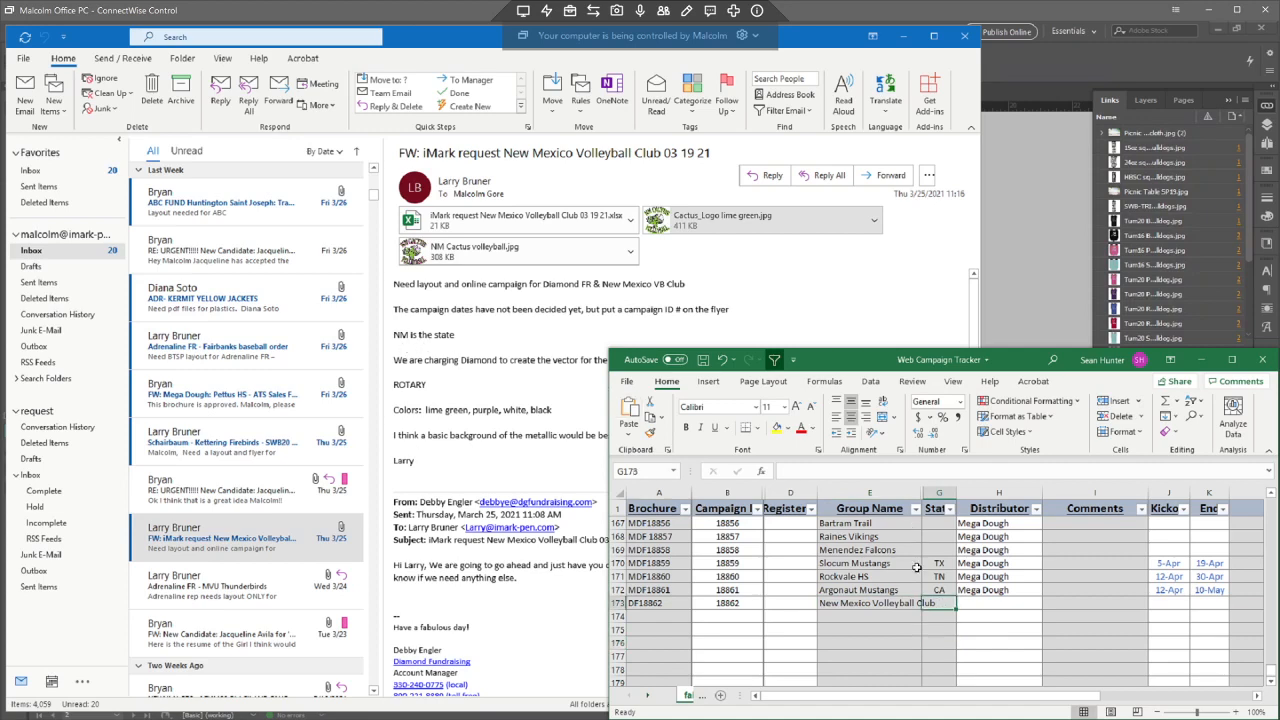
{"action": "type", "text": "NM"}
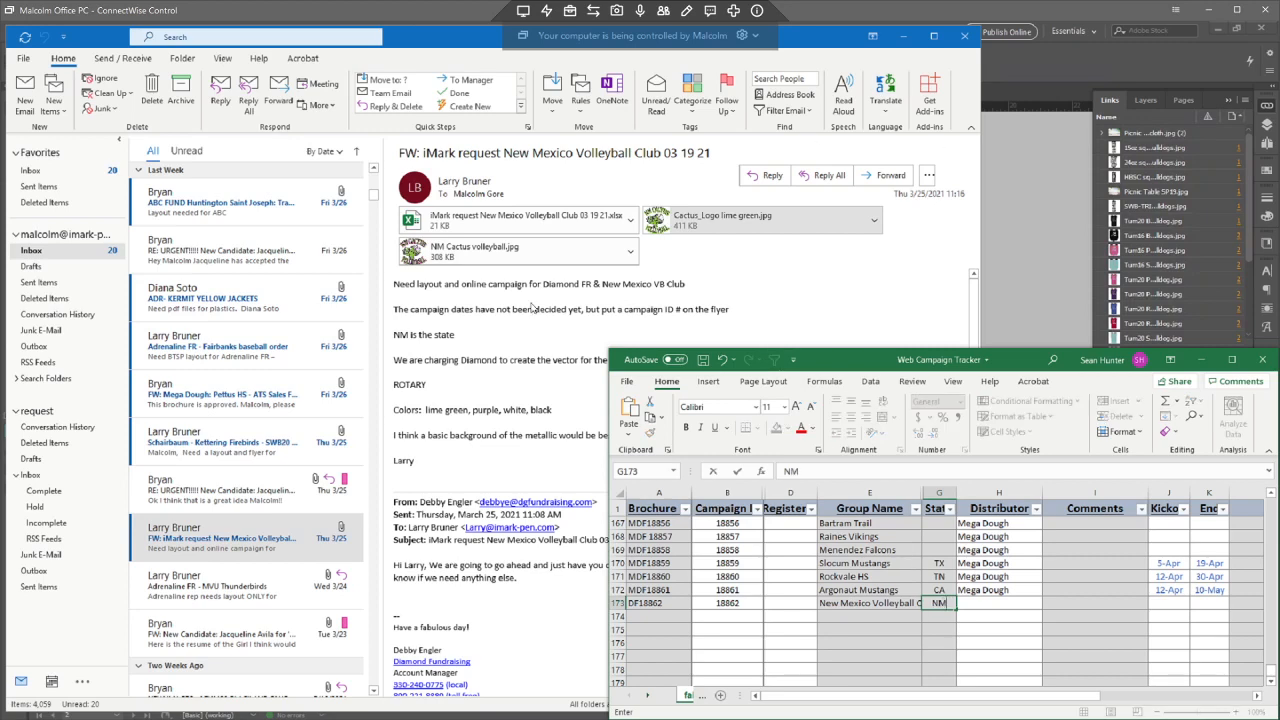
- Enter Diamond Fundraising as the distributor in row 173, leaving the comments and kickoff date blank
{"action": "left_click", "coordinate": [986, 604]}
{"action": "type", "text": "D"}
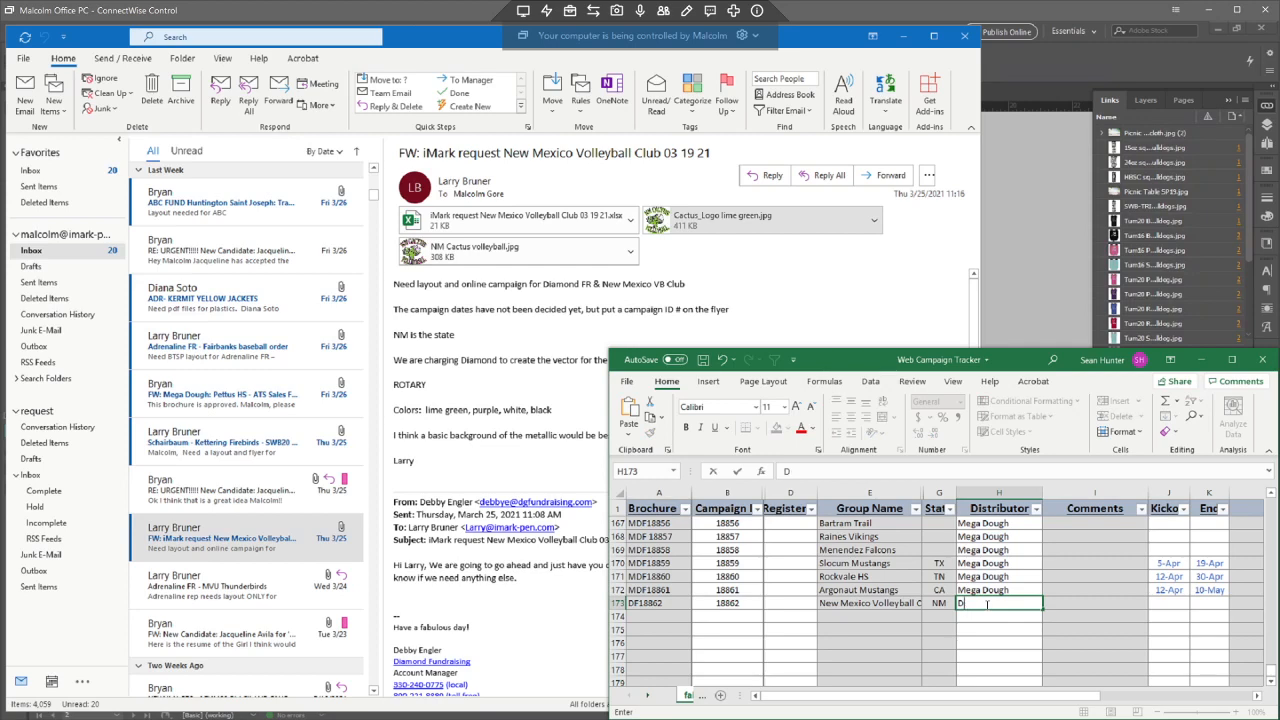
{"action": "type", "text": "iamond Fundraising"}
{"action": "key", "text": "Tab"}
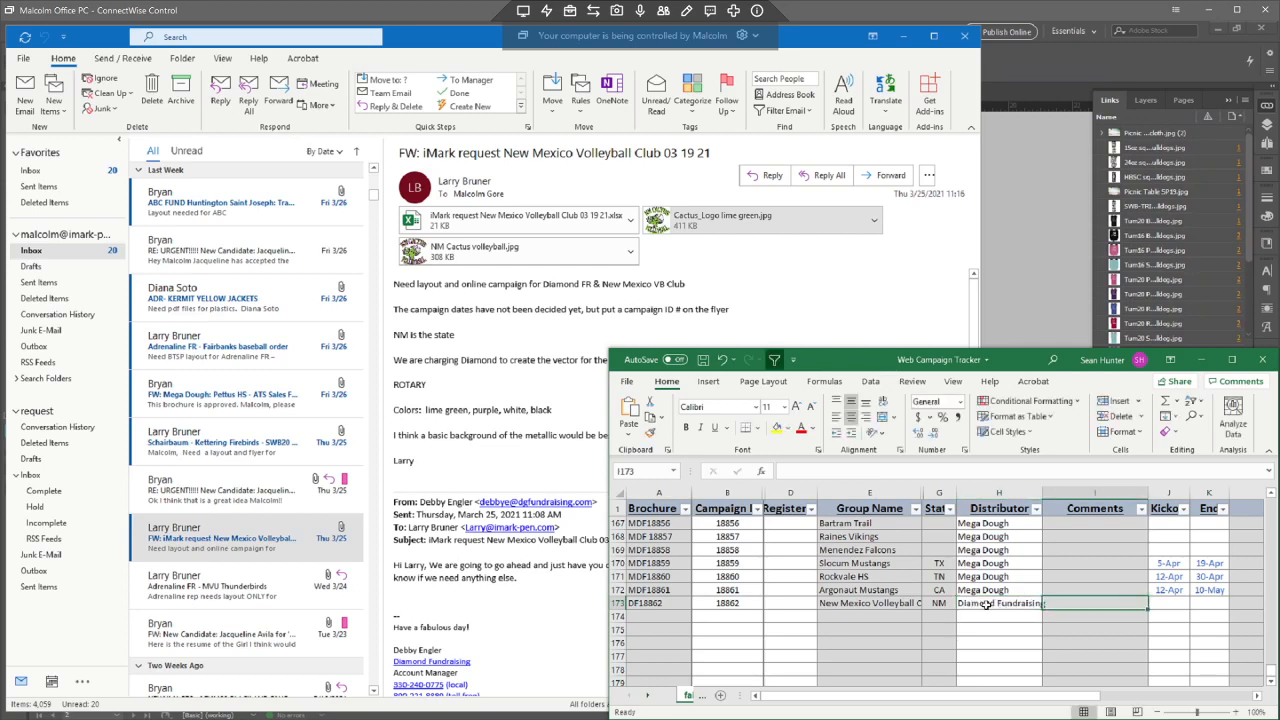
{"action": "key", "text": "Tab"}
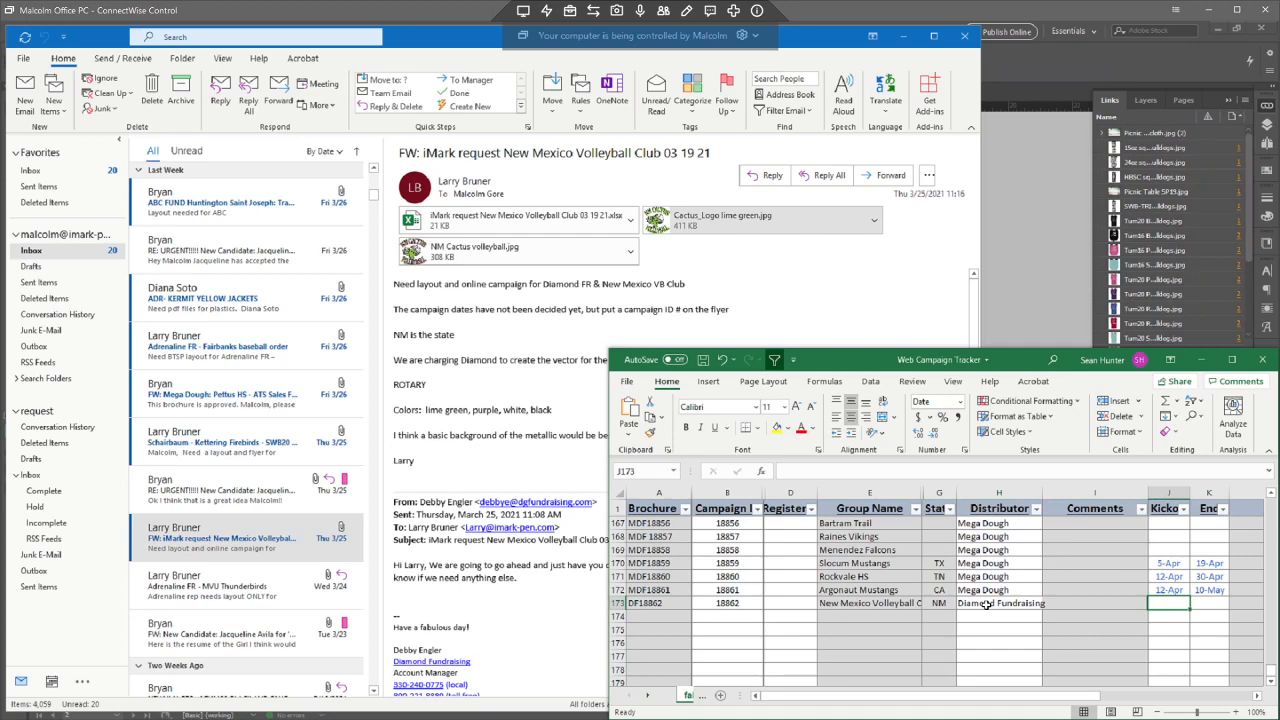
{"action": "key", "text": "Return"}
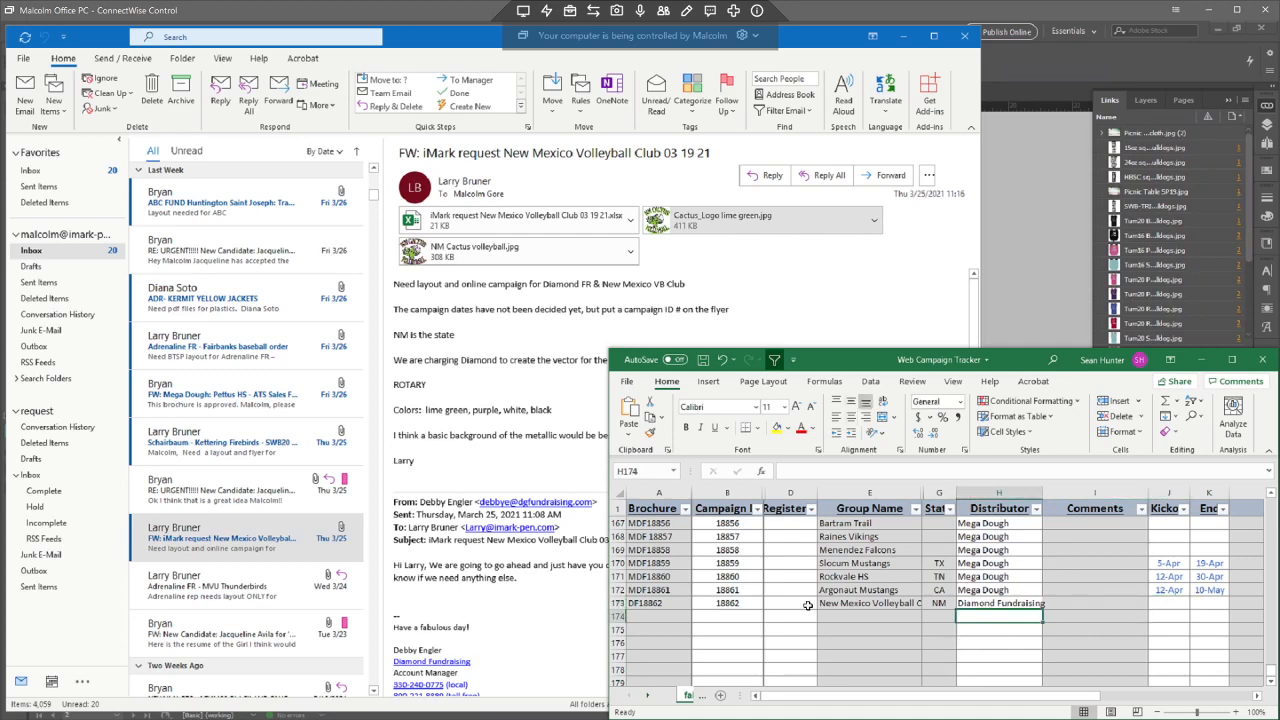
- Save the Web Campaign Tracker workbook and close it
{"action": "left_click", "coordinate": [667, 616]}
{"action": "left_click", "coordinate": [703, 360]}
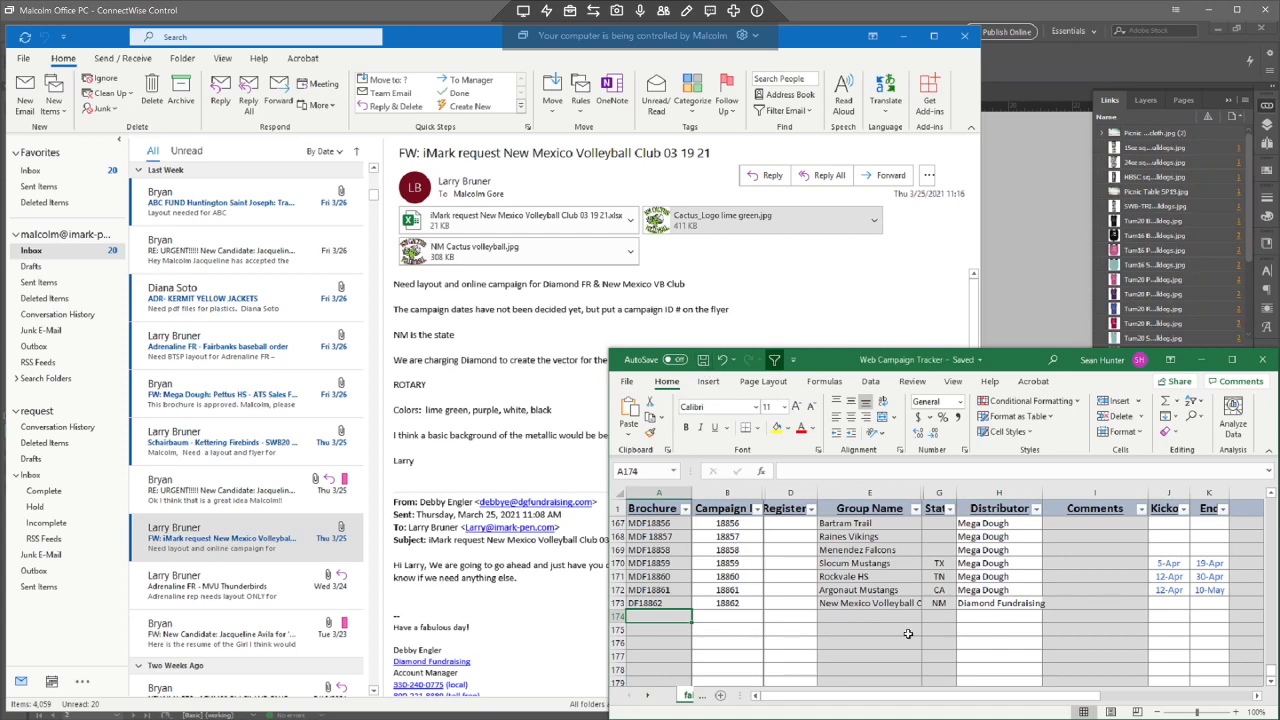
{"action": "left_click", "coordinate": [1261, 360]}
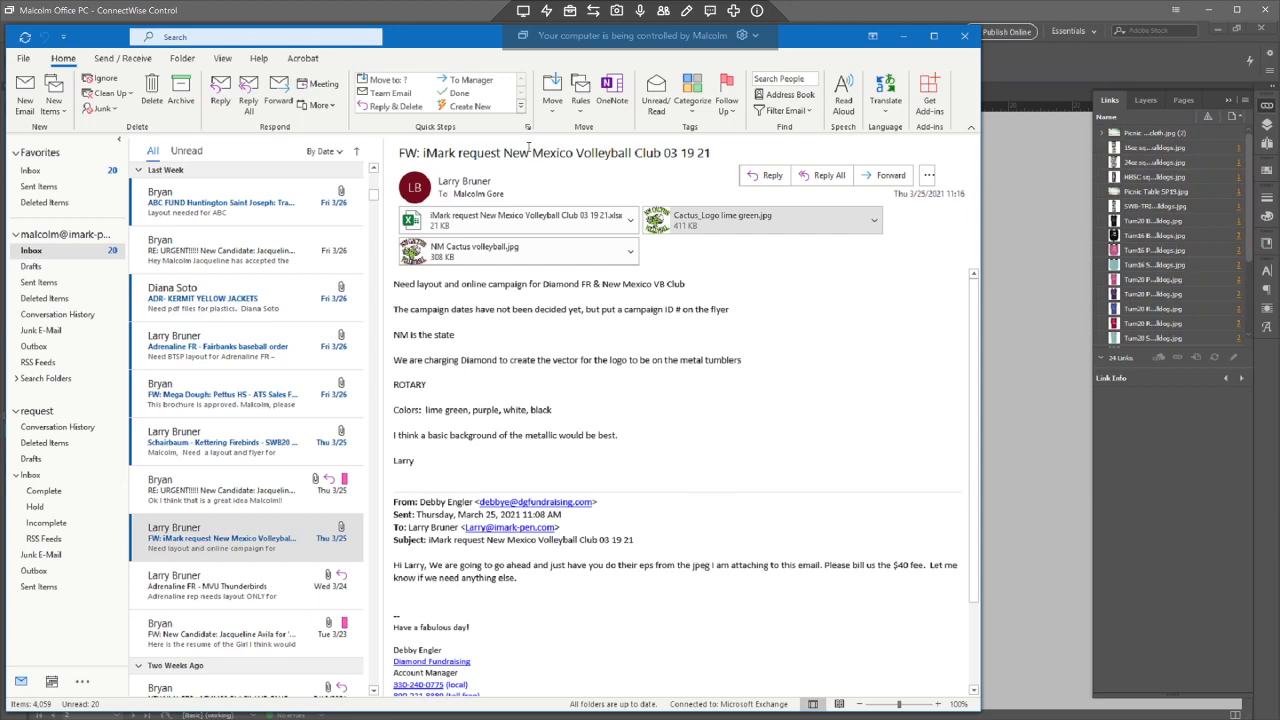
- Switch to the InDesign brochure and bring up the Squared Templates 2021 and _Brochures folder windows
{"action": "left_click", "coordinate": [1032, 475]}
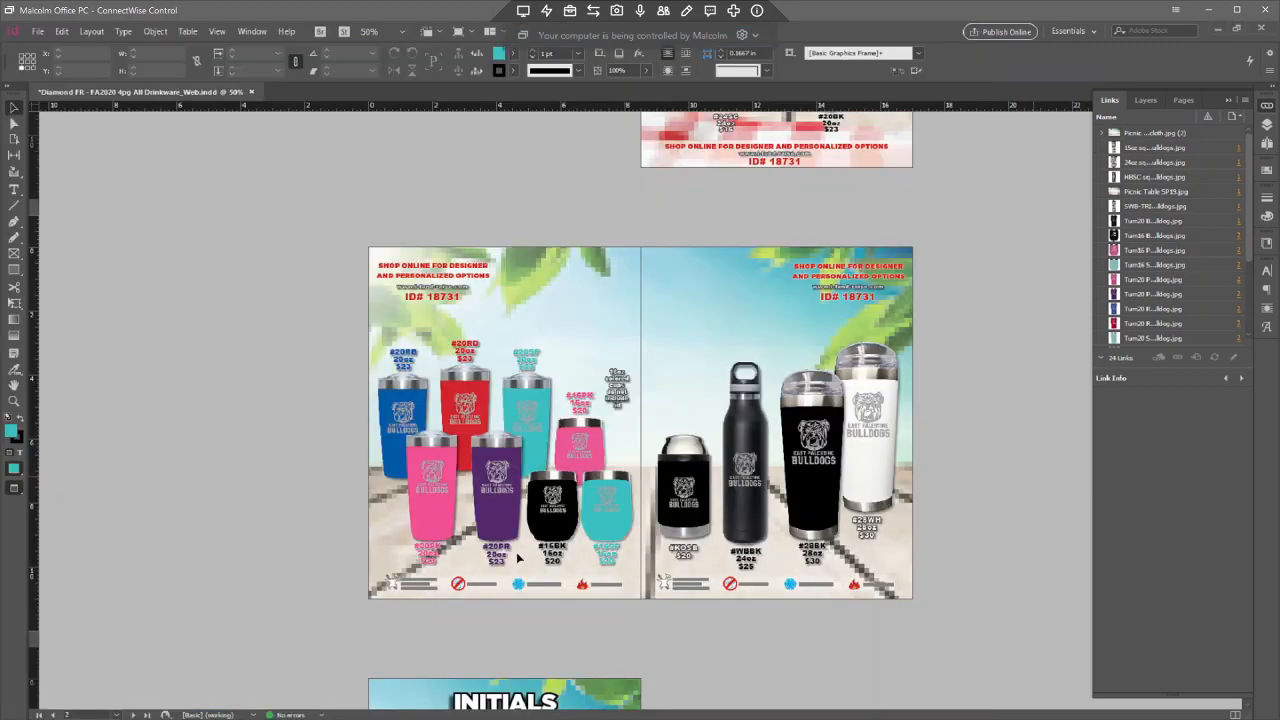
{"action": "mouse_move", "coordinate": [163, 694]}
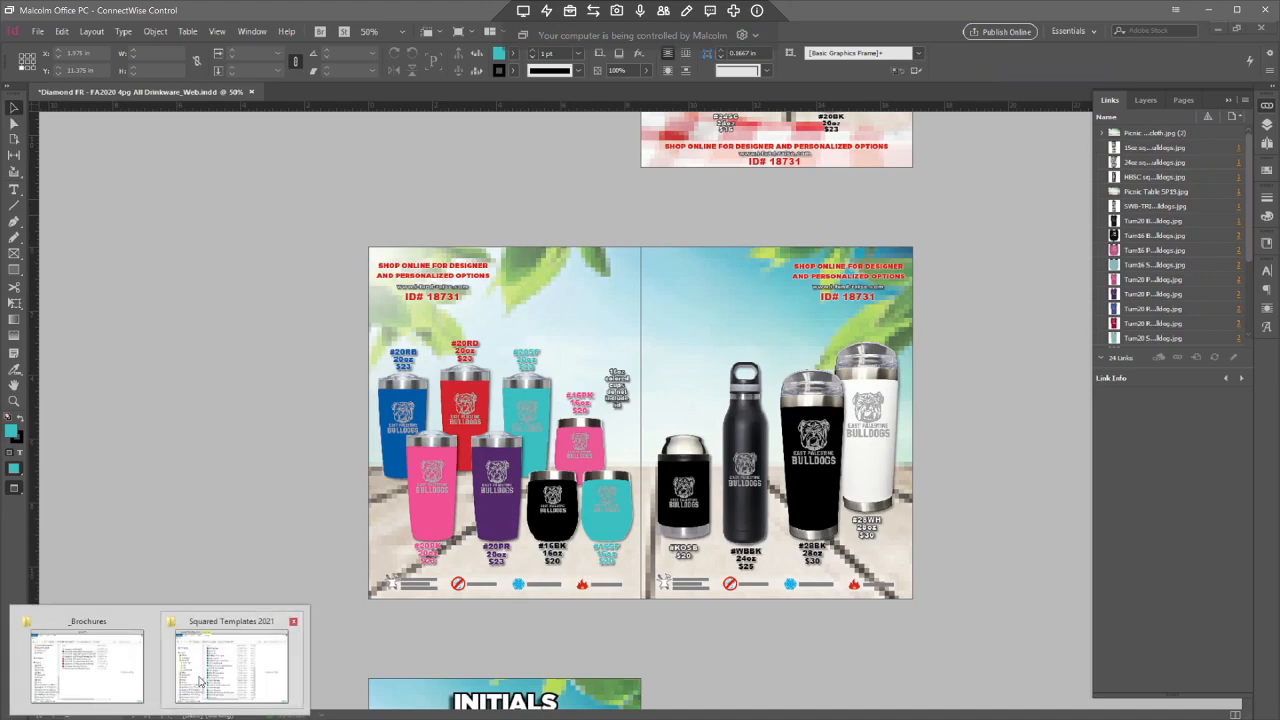
{"action": "left_click", "coordinate": [199, 681]}
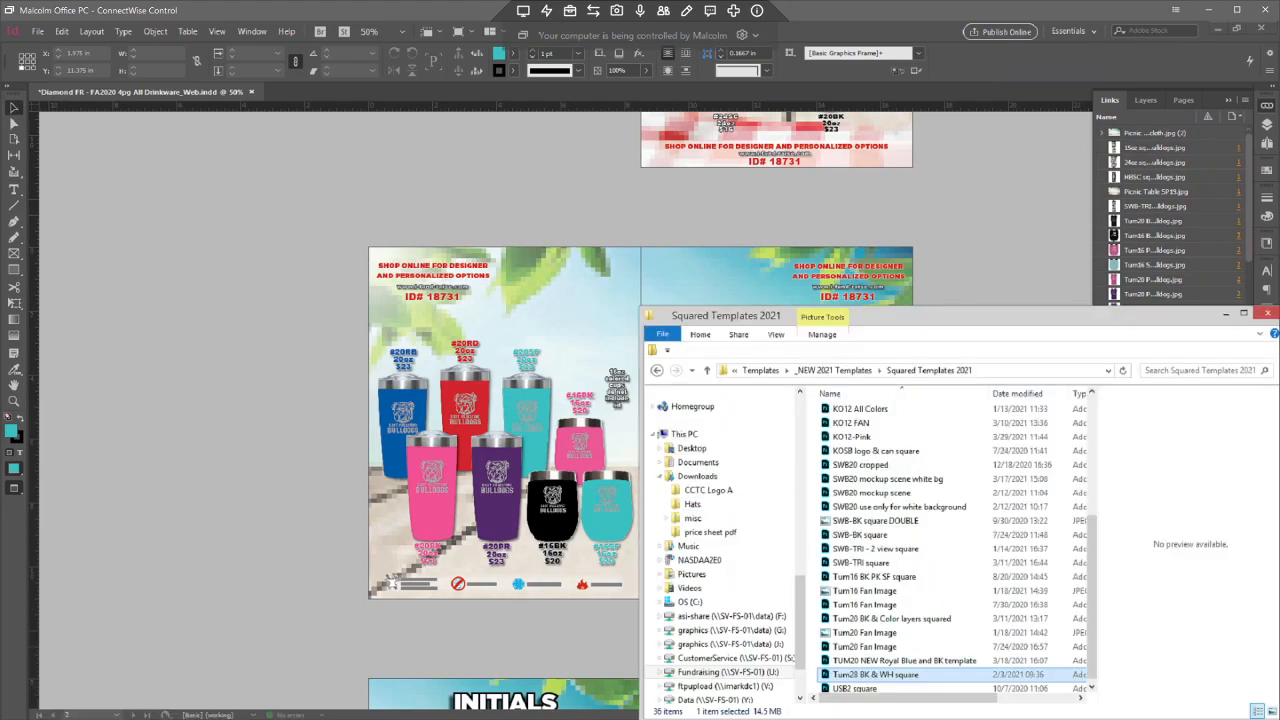
{"action": "mouse_move", "coordinate": [160, 712]}
{"action": "left_click", "coordinate": [85, 655]}
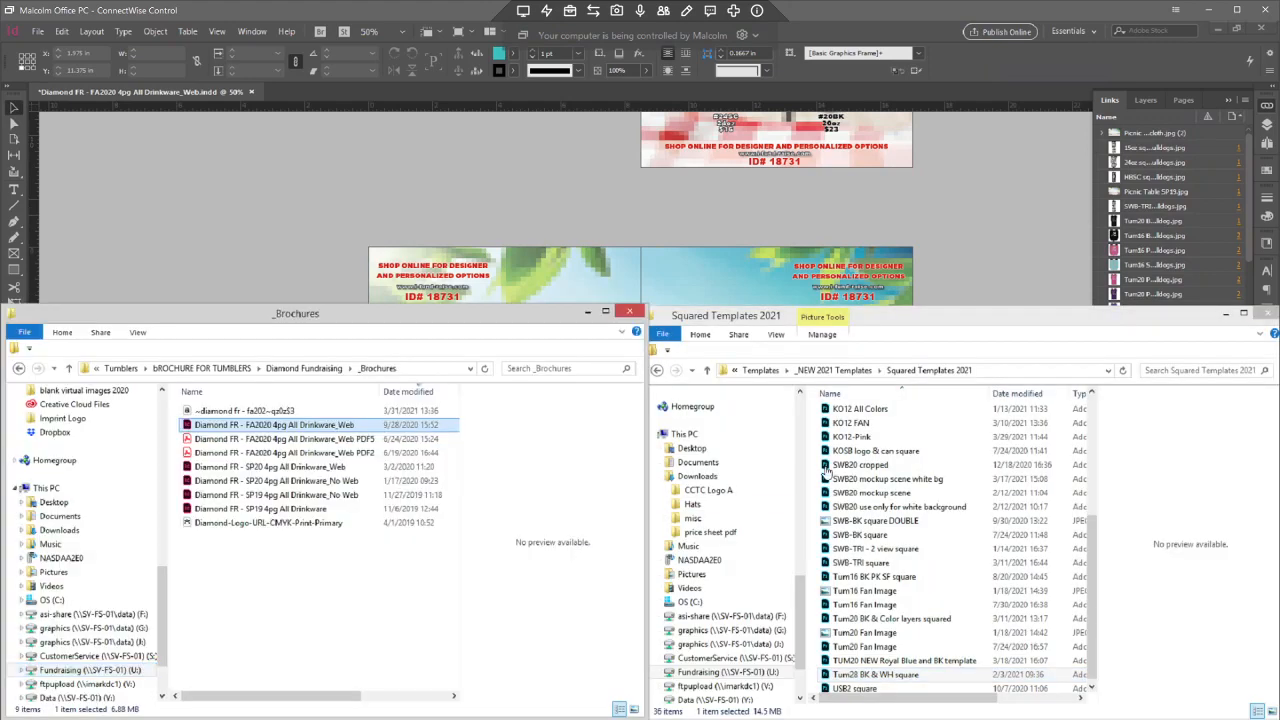
- Close the Squared Templates 2021 folder window and review the drinkware on the brochure's cover, inside spread and initials page in InDesign
{"action": "left_click", "coordinate": [1267, 316]}
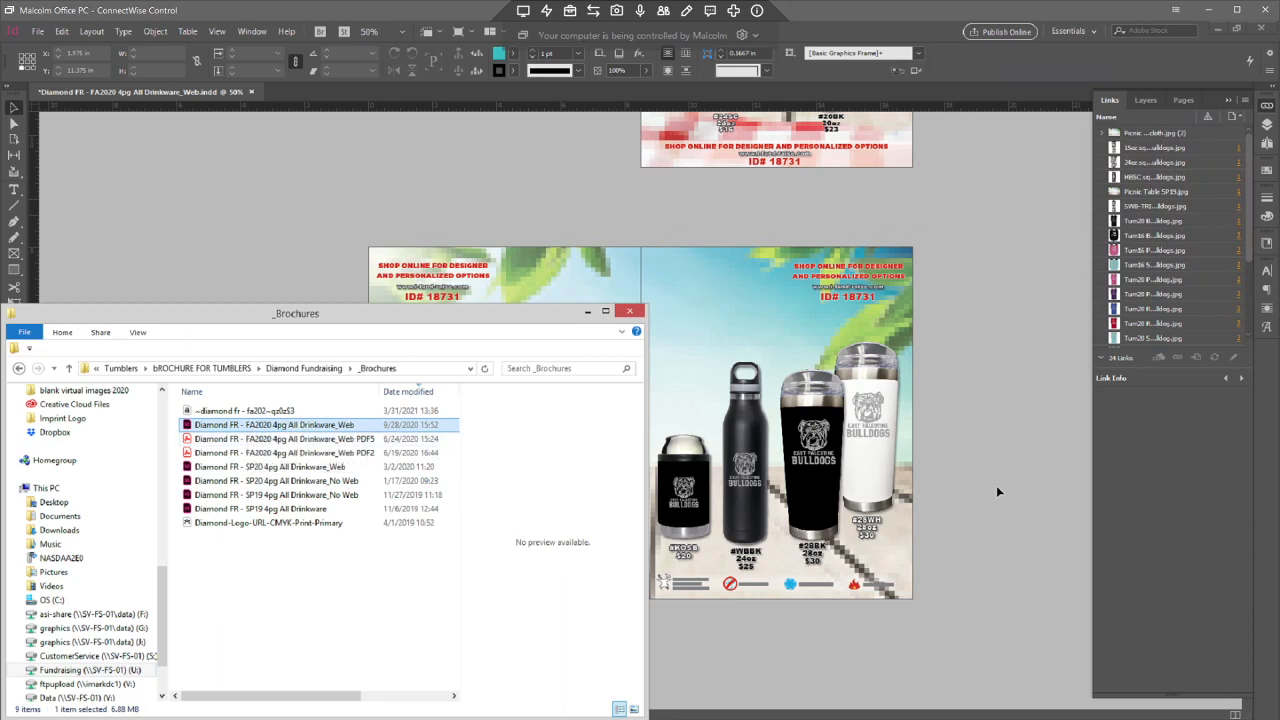
{"action": "left_click", "coordinate": [778, 482]}
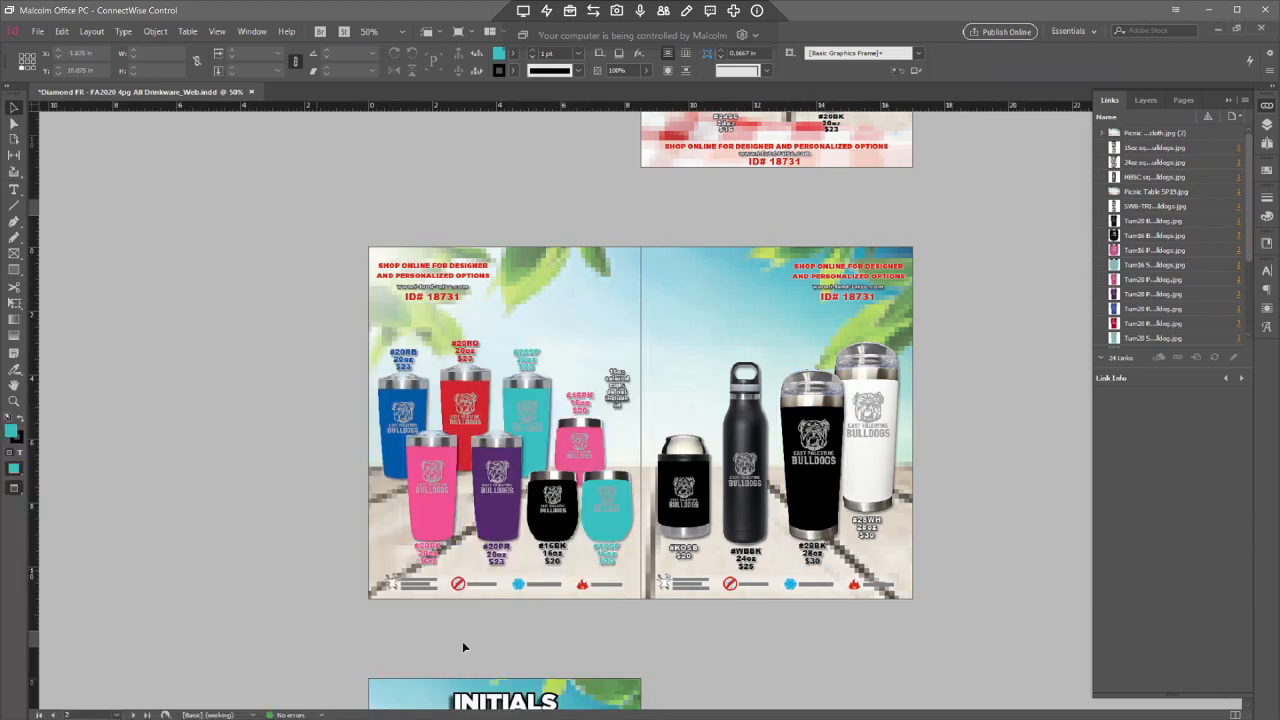
{"action": "scroll", "coordinate": [949, 670], "scroll_direction": "up", "scroll_amount": 5}
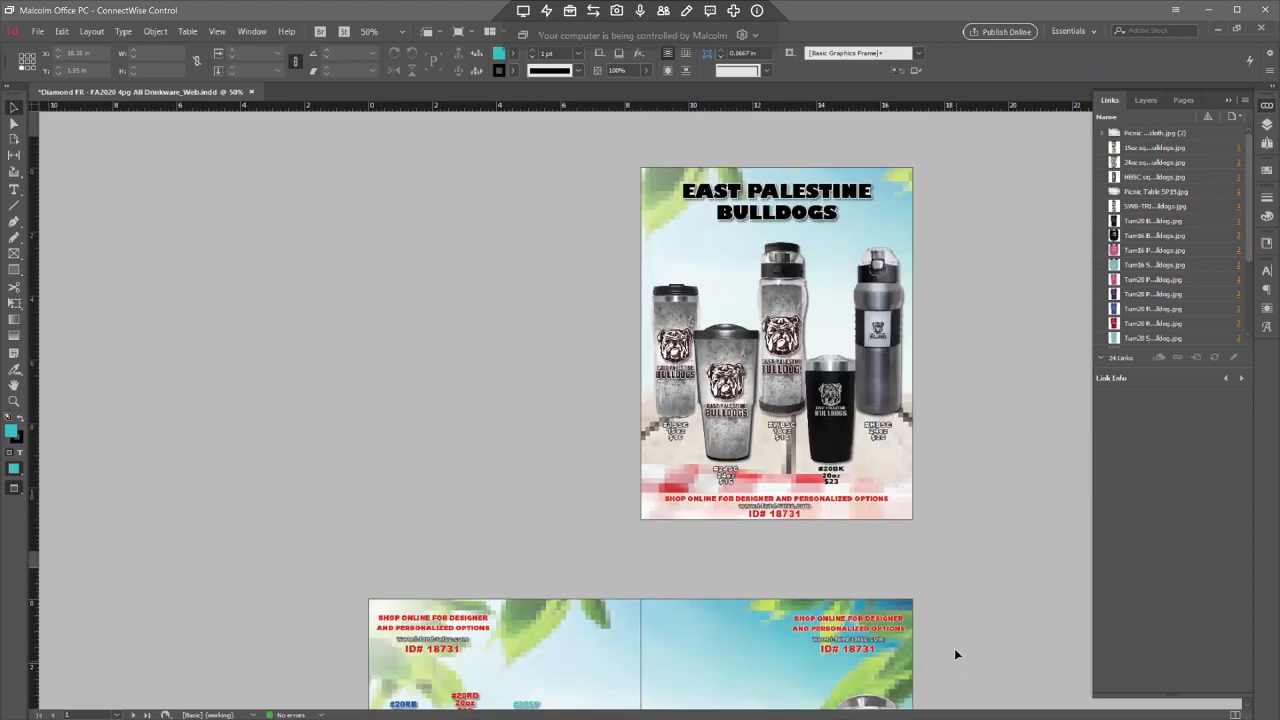
{"action": "scroll", "coordinate": [993, 578], "scroll_direction": "down", "scroll_amount": 1}
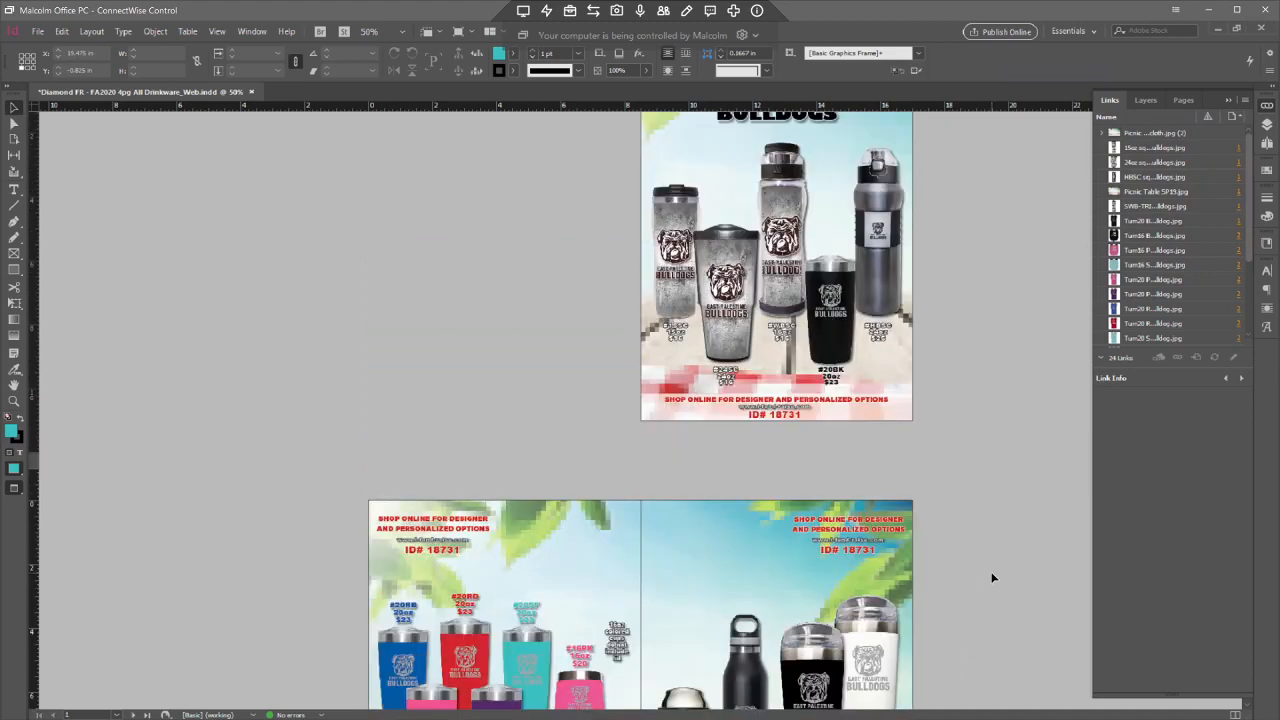
{"action": "scroll", "coordinate": [997, 578], "scroll_direction": "down", "scroll_amount": 6}
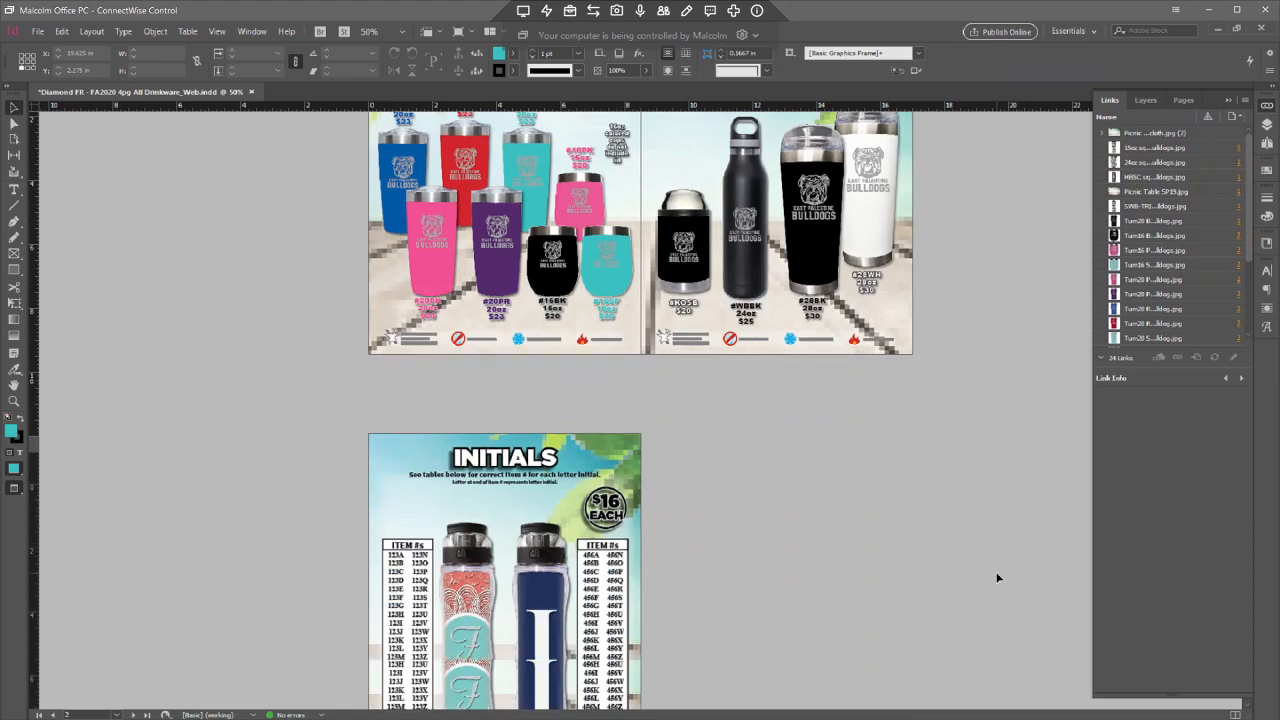
{"action": "scroll", "coordinate": [997, 578], "scroll_direction": "up", "scroll_amount": 4}
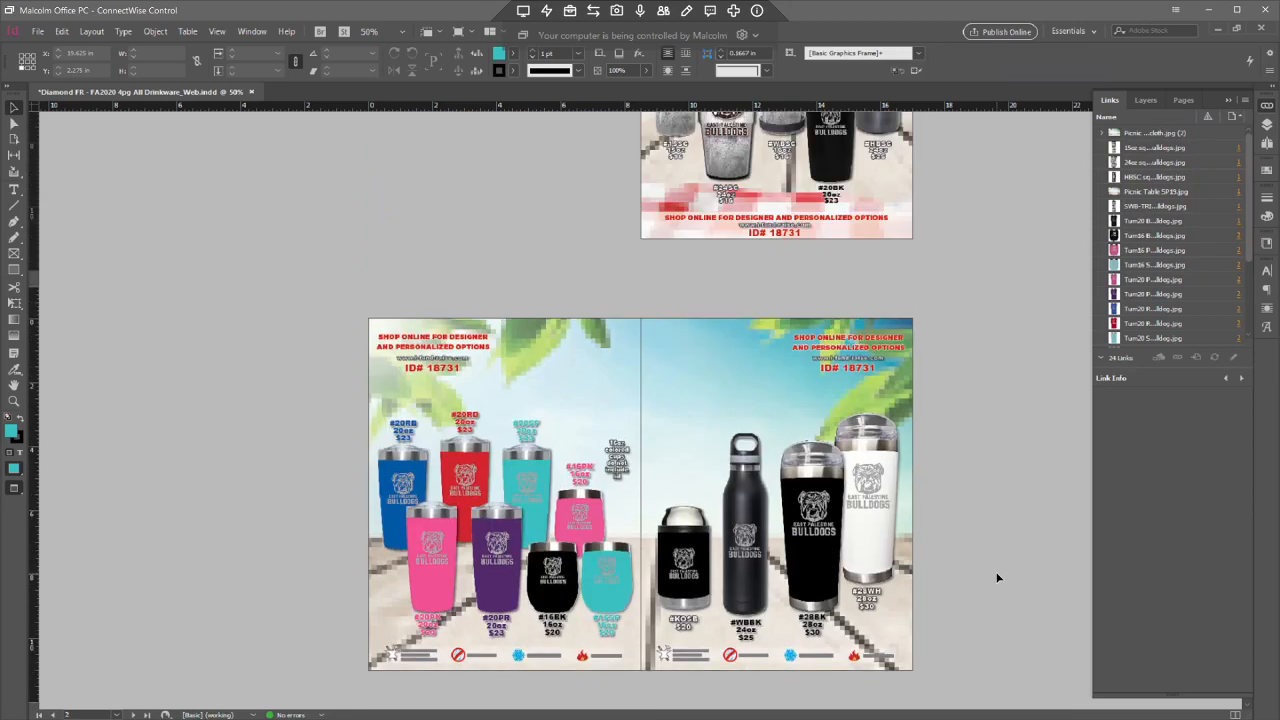
{"action": "scroll", "coordinate": [997, 578], "scroll_direction": "up", "scroll_amount": 2}
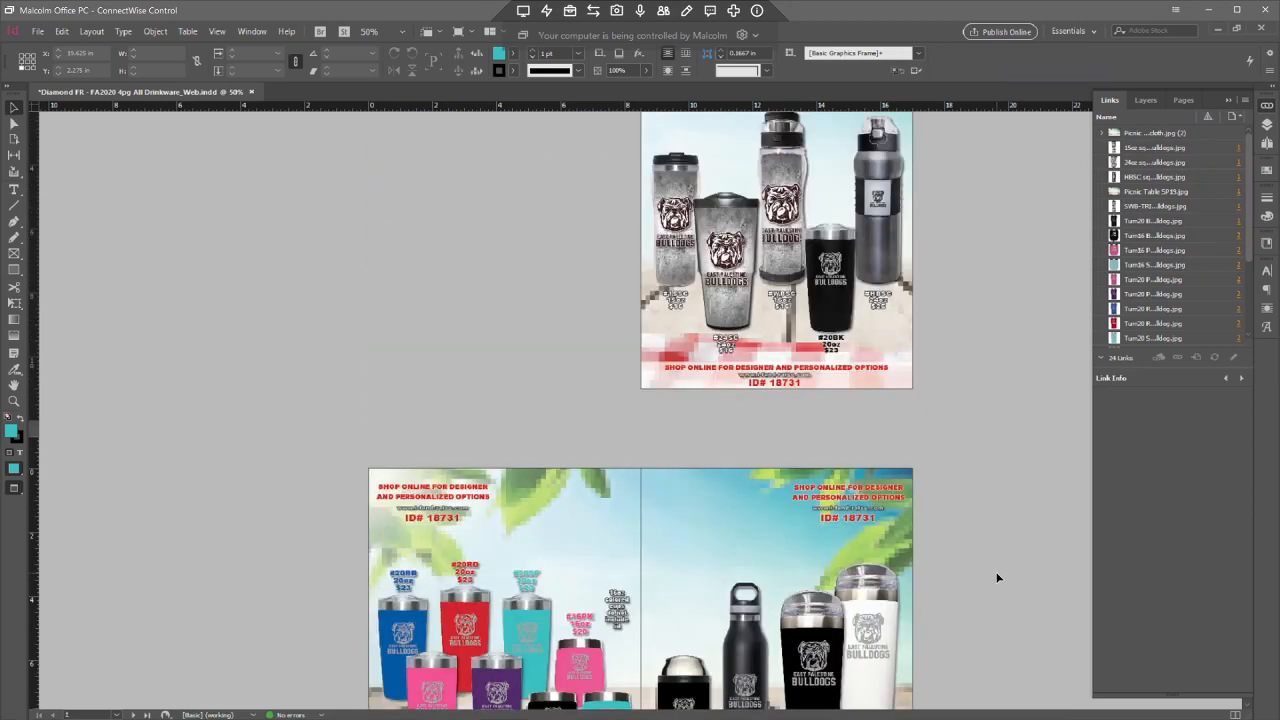
{"action": "scroll", "coordinate": [998, 577], "scroll_direction": "up", "scroll_amount": 2}
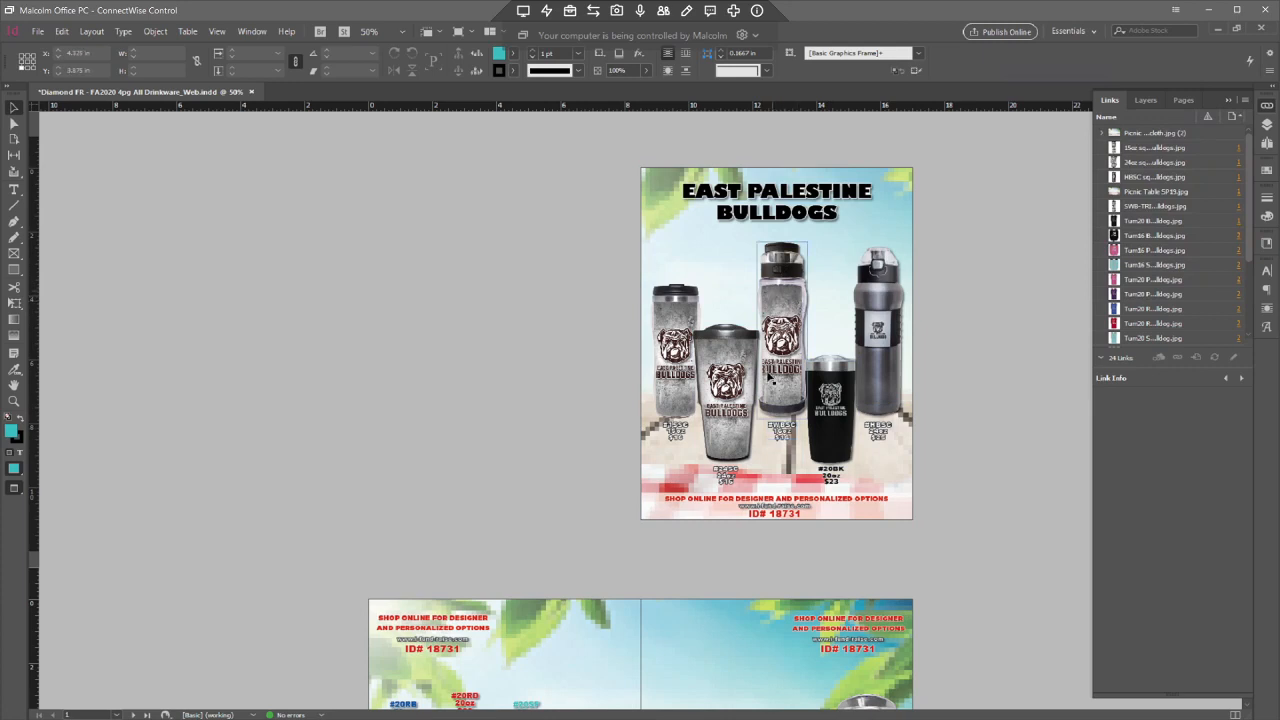
{"action": "scroll", "coordinate": [527, 422], "scroll_direction": "down", "scroll_amount": 2}
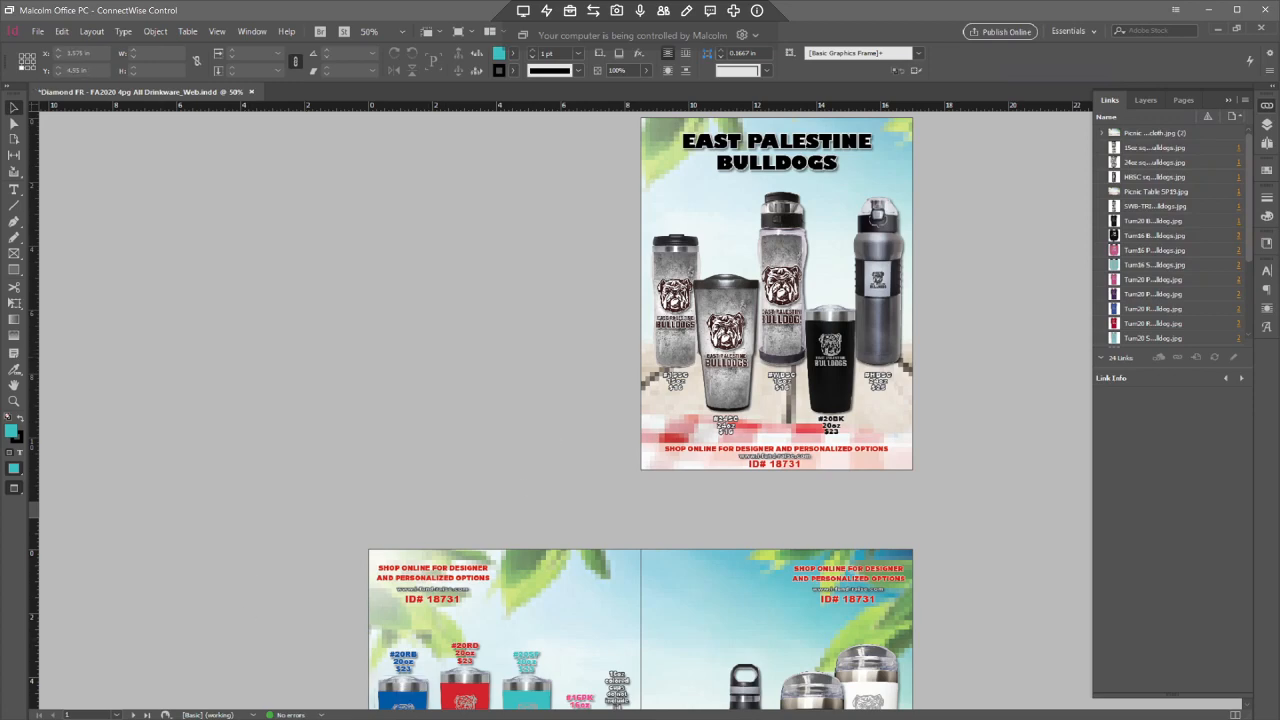
- Open the New Mexico Volleyball Club folder inside Diamond Fundraising, sorting the Diamond Fundraising folder by date modified
{"action": "left_click", "coordinate": [380, 718]}
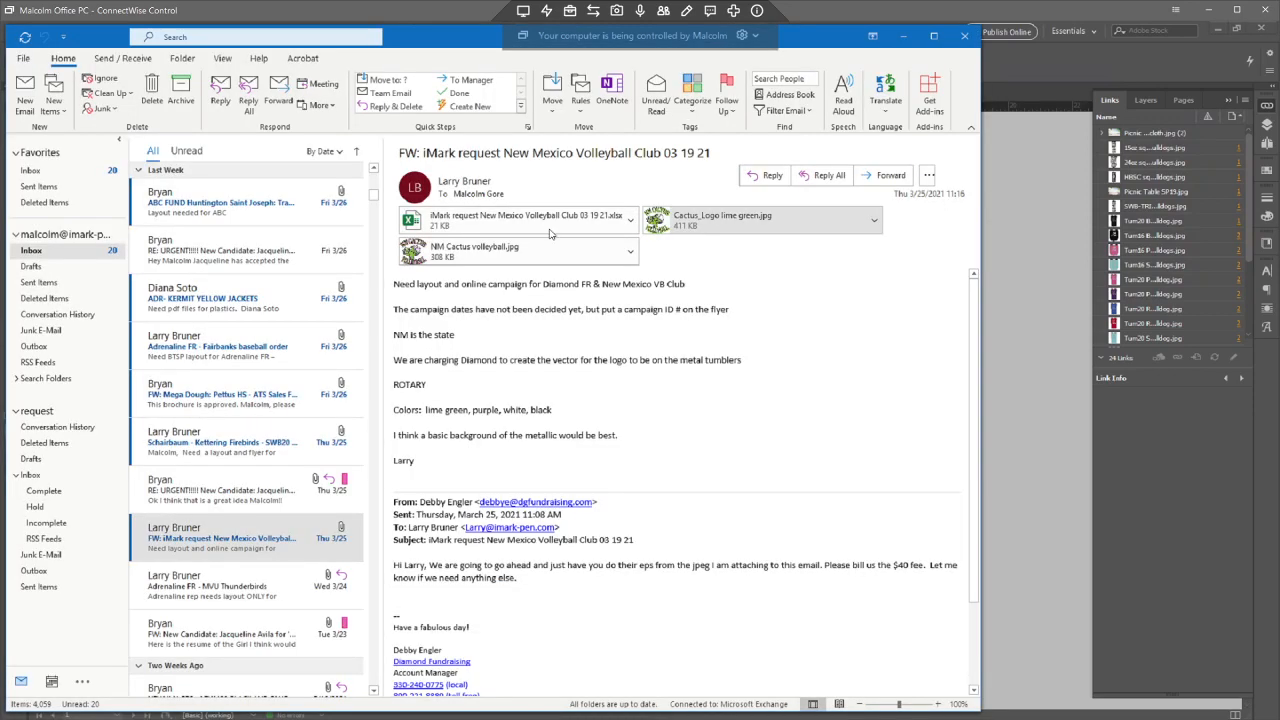
{"action": "left_click", "coordinate": [112, 718]}
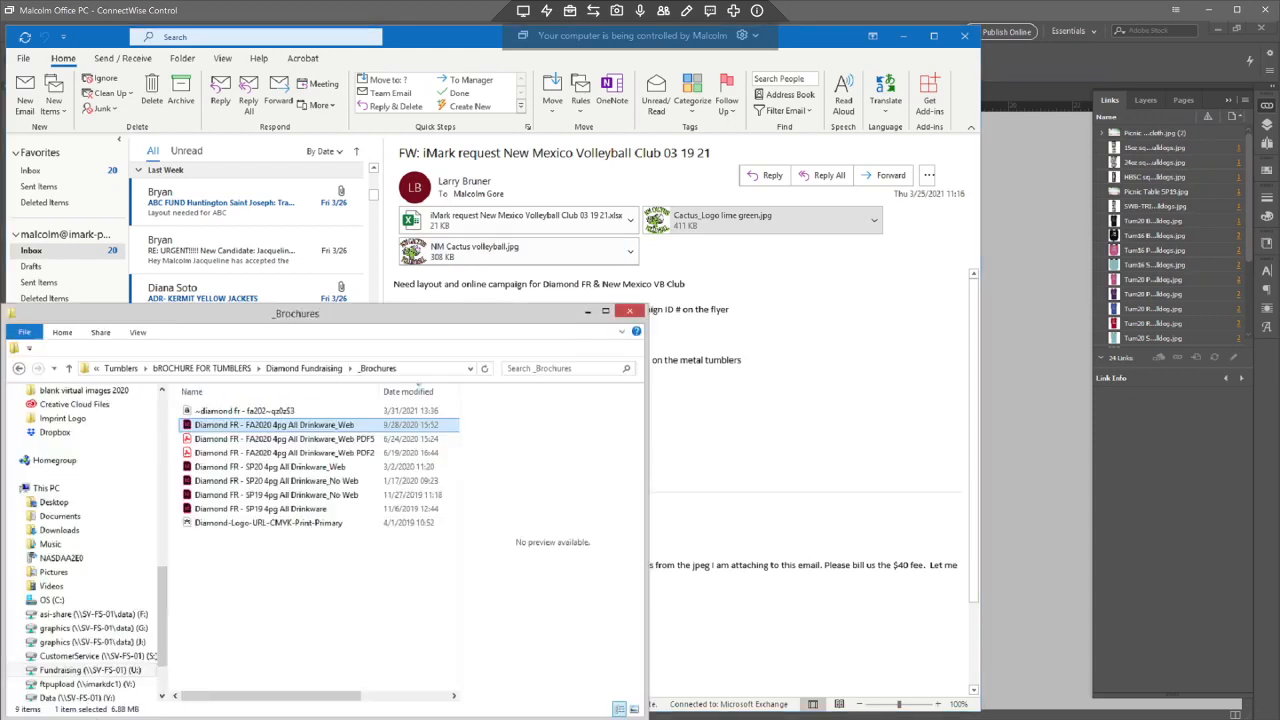
{"action": "left_click", "coordinate": [290, 370]}
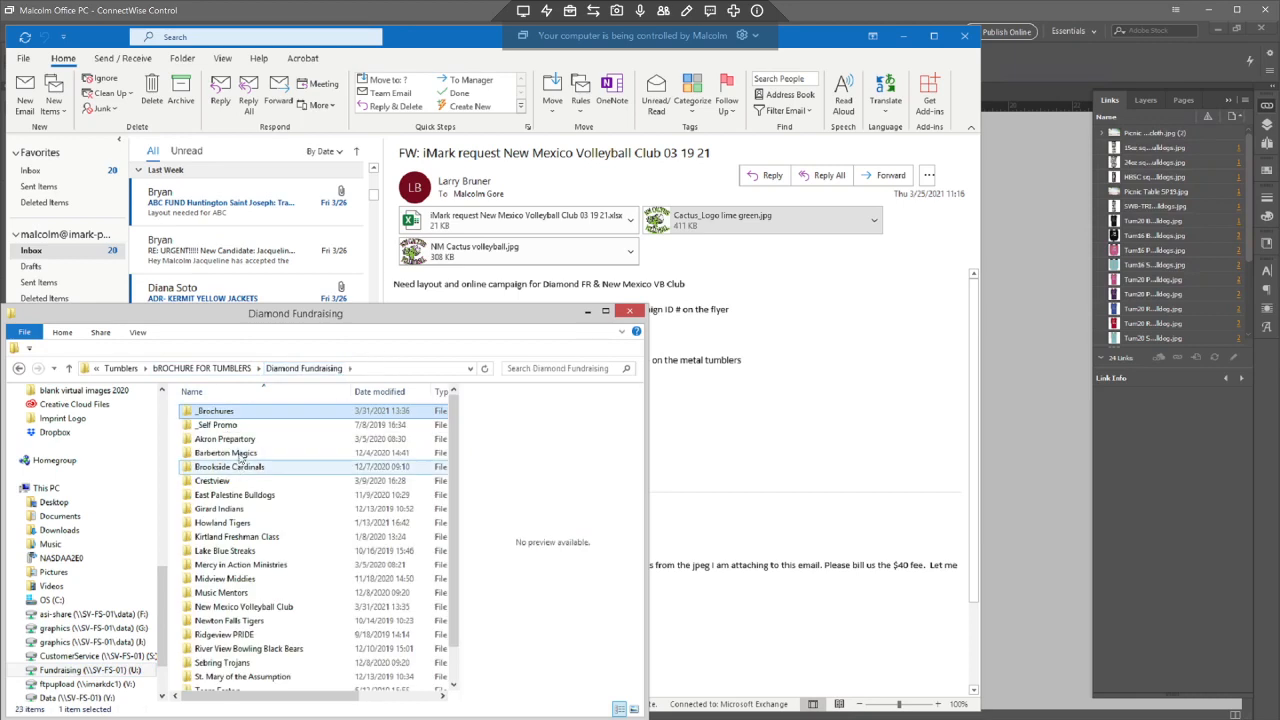
{"action": "left_click", "coordinate": [375, 395]}
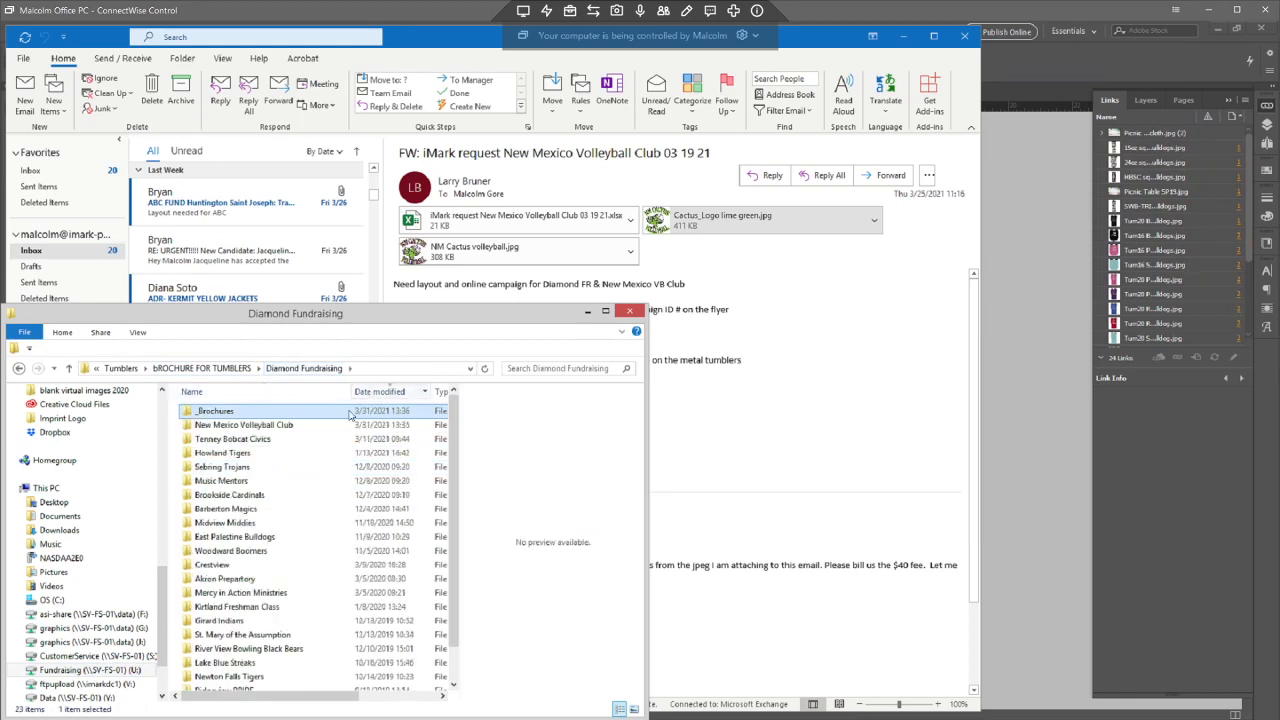
{"action": "double_click", "coordinate": [245, 428]}
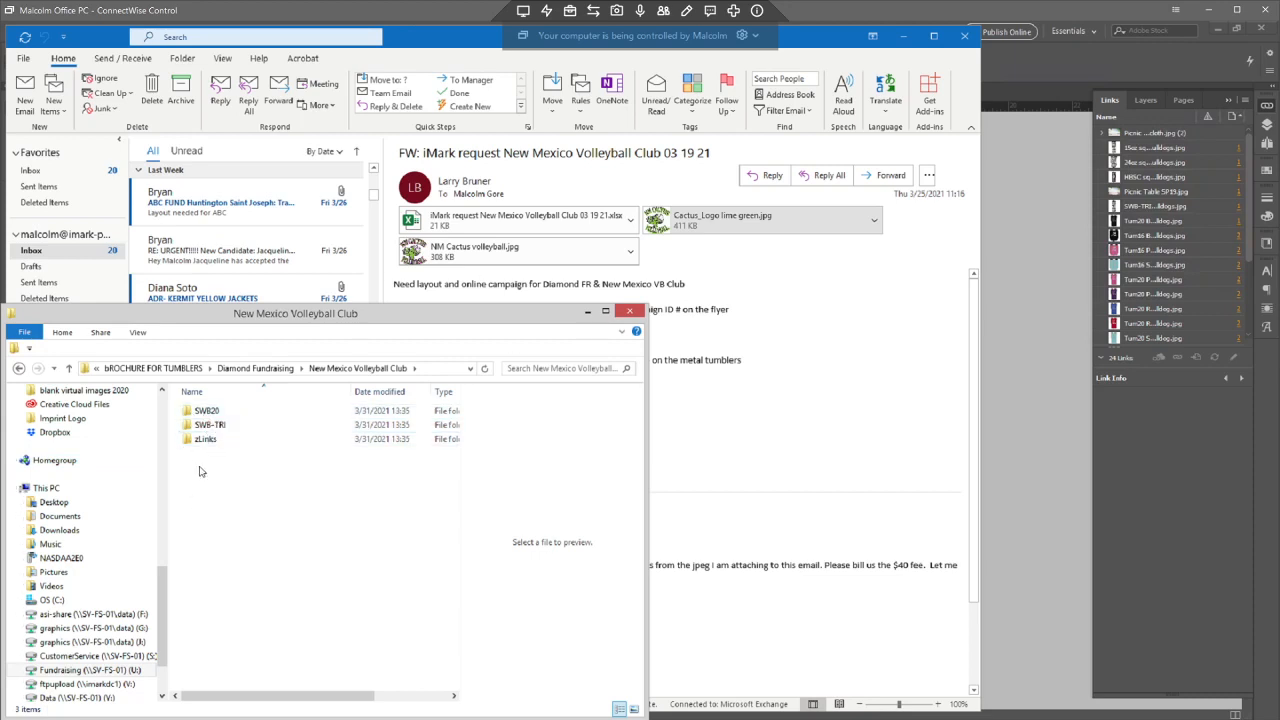
- Delete the SWB20 subfolder from the New Mexico Volleyball Club folder
{"action": "right_click", "coordinate": [208, 413]}
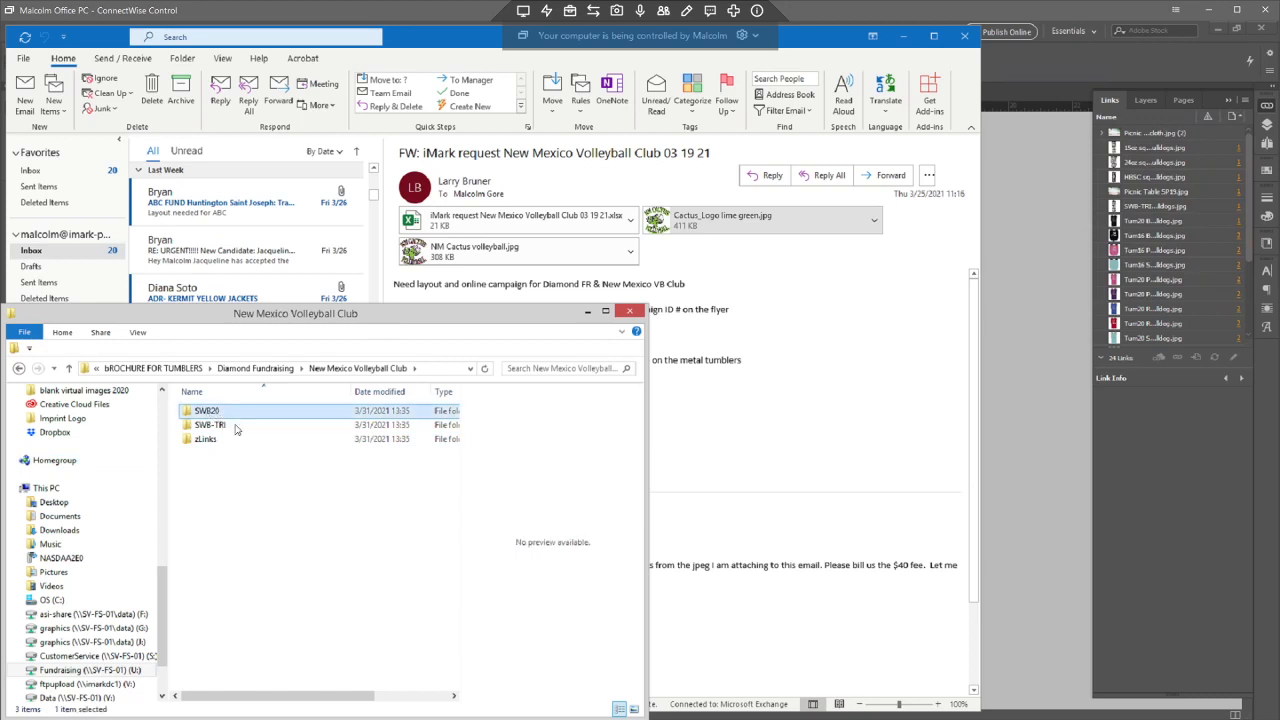
{"action": "left_click", "coordinate": [88, 612]}
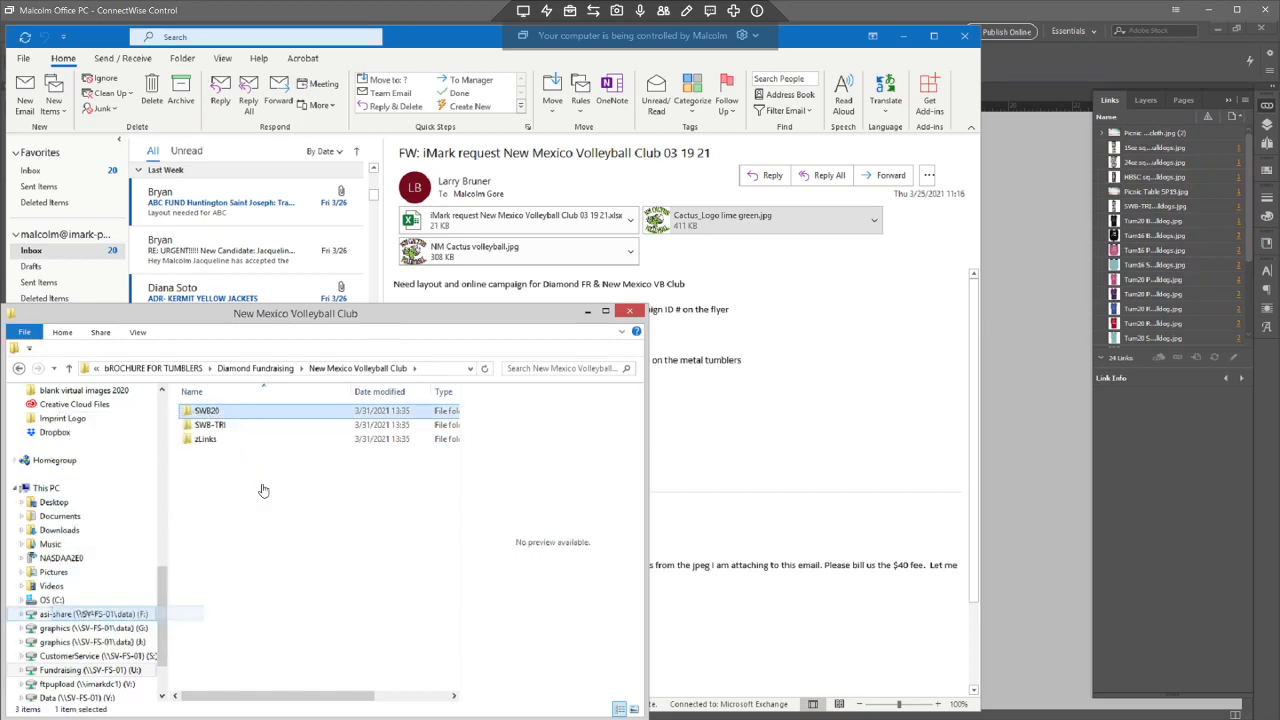
{"action": "key", "text": "Return"}
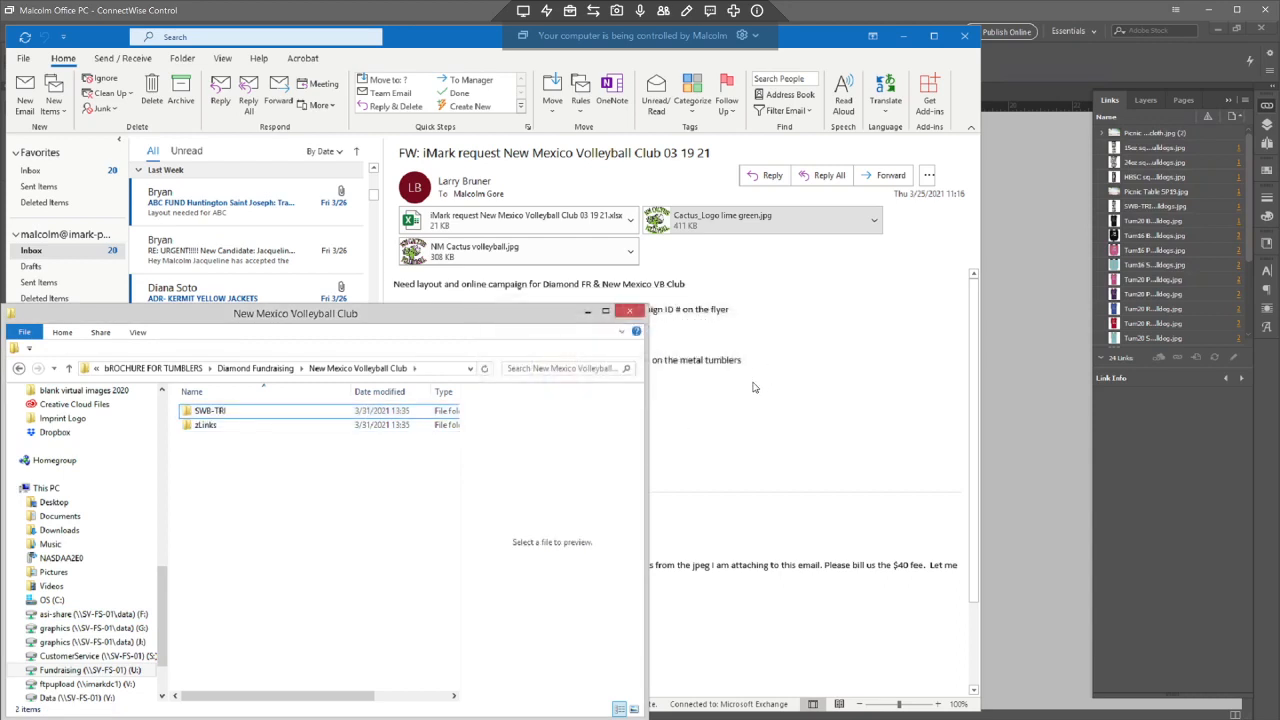
{"action": "left_click", "coordinate": [874, 220]}
{"action": "left_click", "coordinate": [800, 305]}
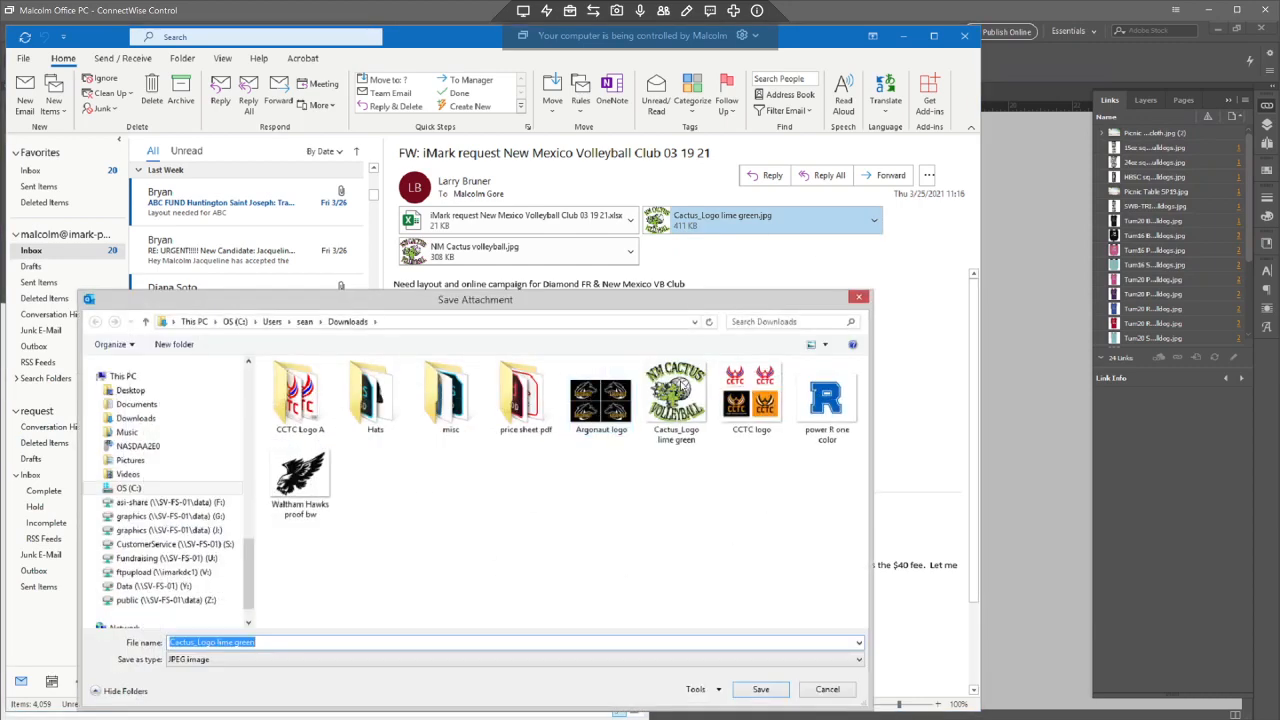
{"action": "left_click", "coordinate": [827, 689]}
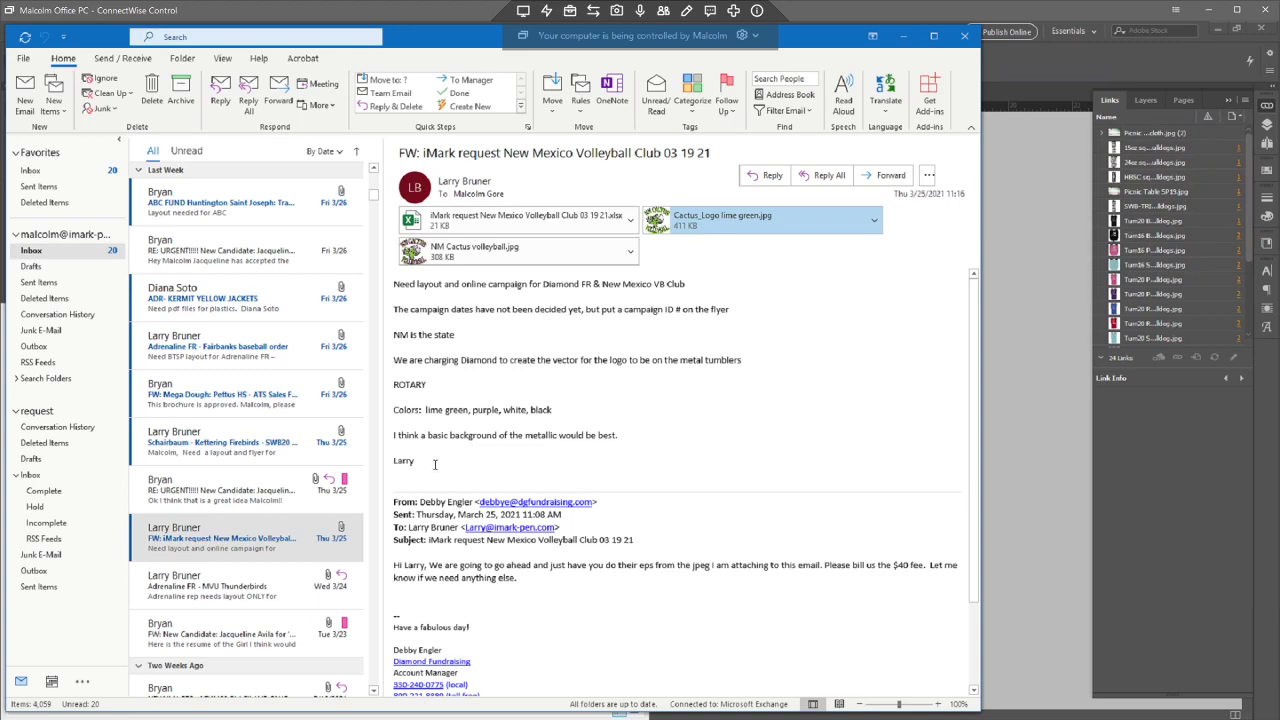
- Switch to Illustrator and open the recent file SWB-TRI Rockvale HS with die line
{"action": "left_click", "coordinate": [1042, 404]}
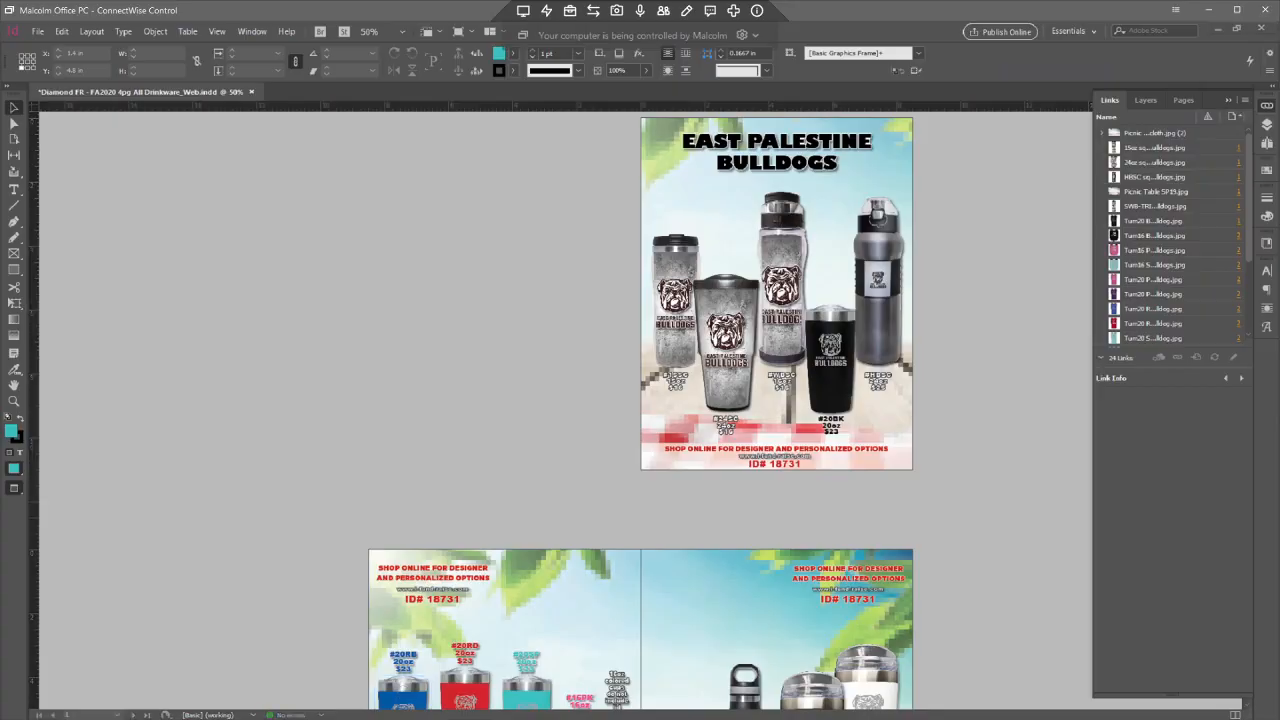
{"action": "key", "text": "alt+Tab"}
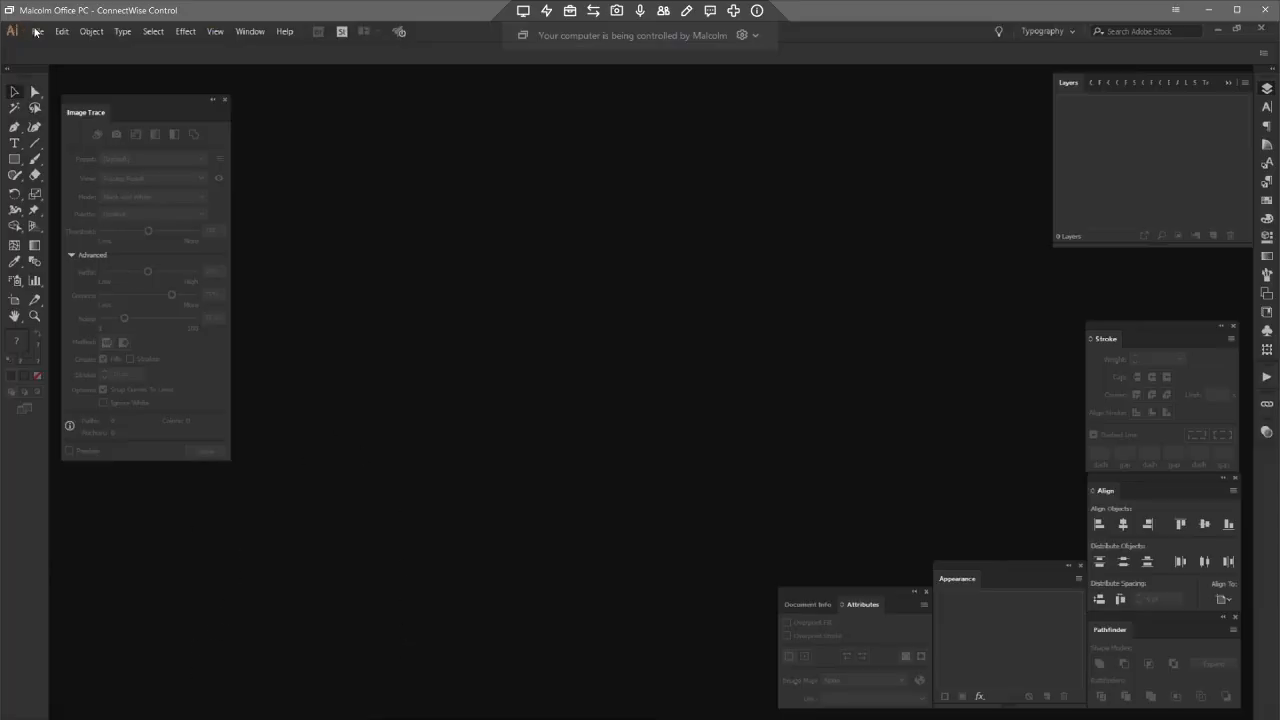
{"action": "key", "text": "alt+f"}
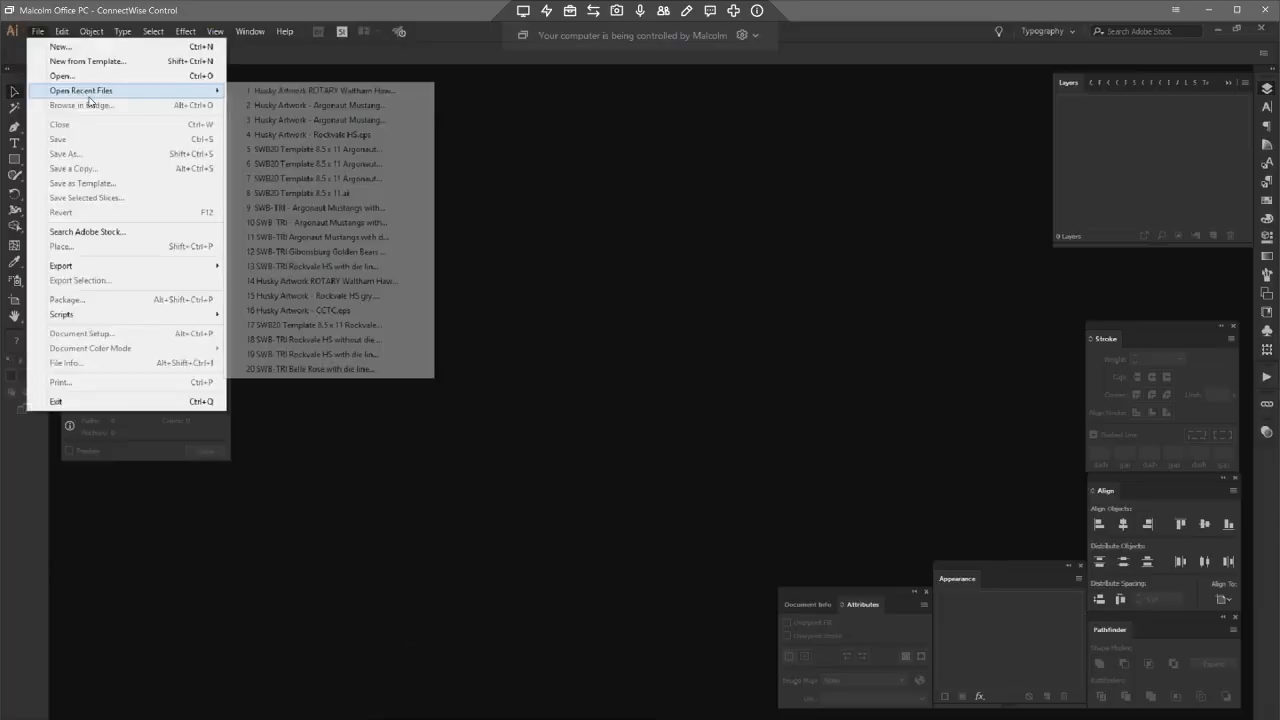
{"action": "mouse_move", "coordinate": [170, 92]}
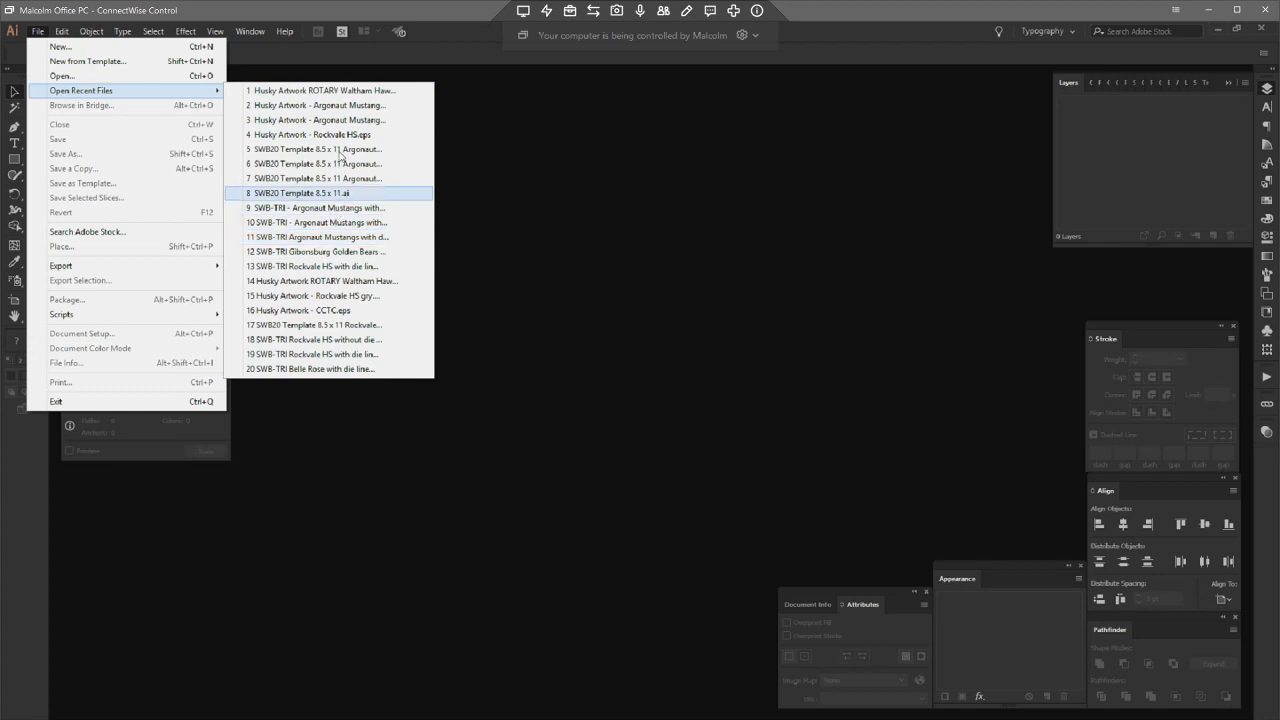
{"action": "left_click", "coordinate": [307, 268]}
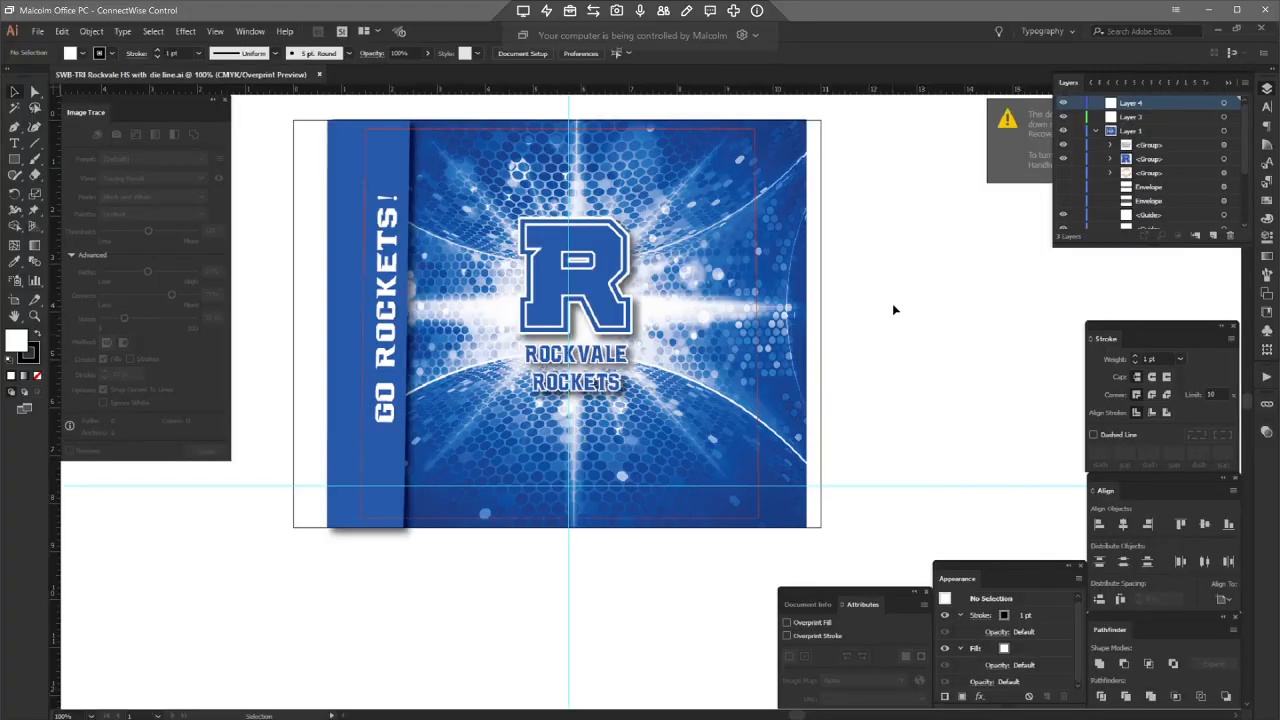
- Start saving the artwork under a new name, choosing the SWB-TRI folder of New Mexico Volleyball Club in Diamond Fundraising
{"action": "left_click_drag", "start_coordinate": [894, 280], "coordinate": [888, 353]}
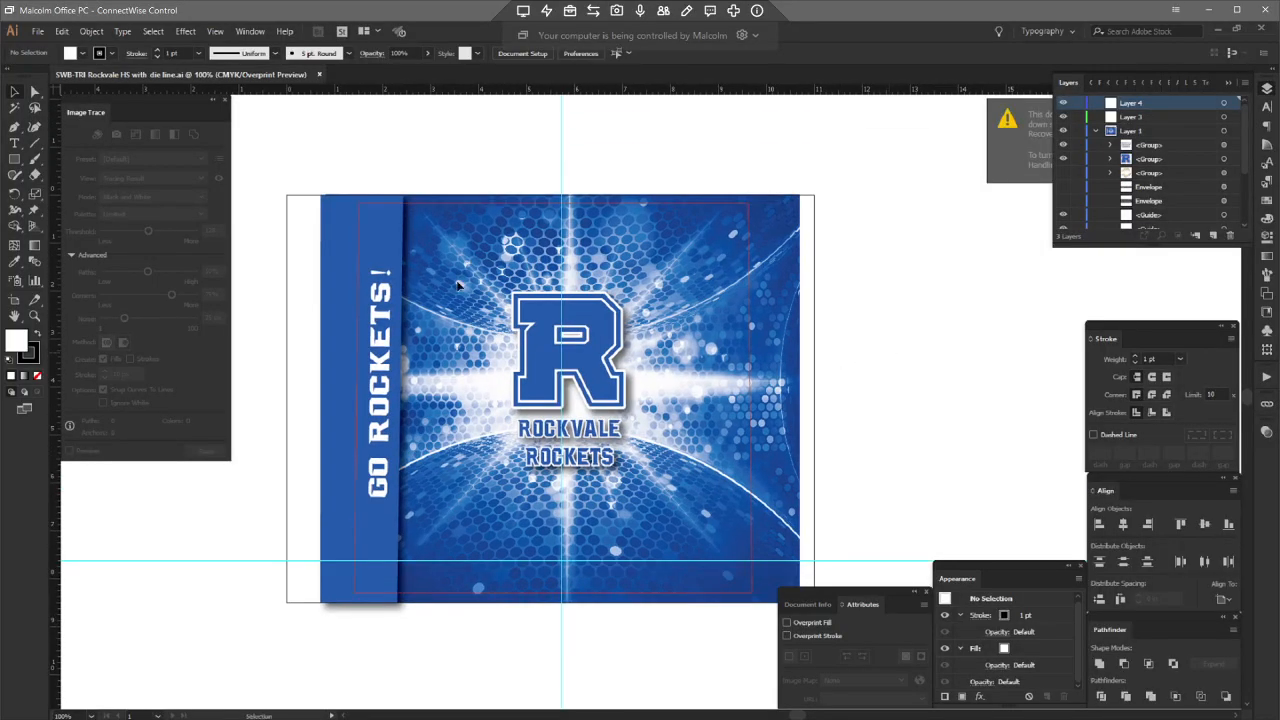
{"action": "left_click", "coordinate": [40, 33]}
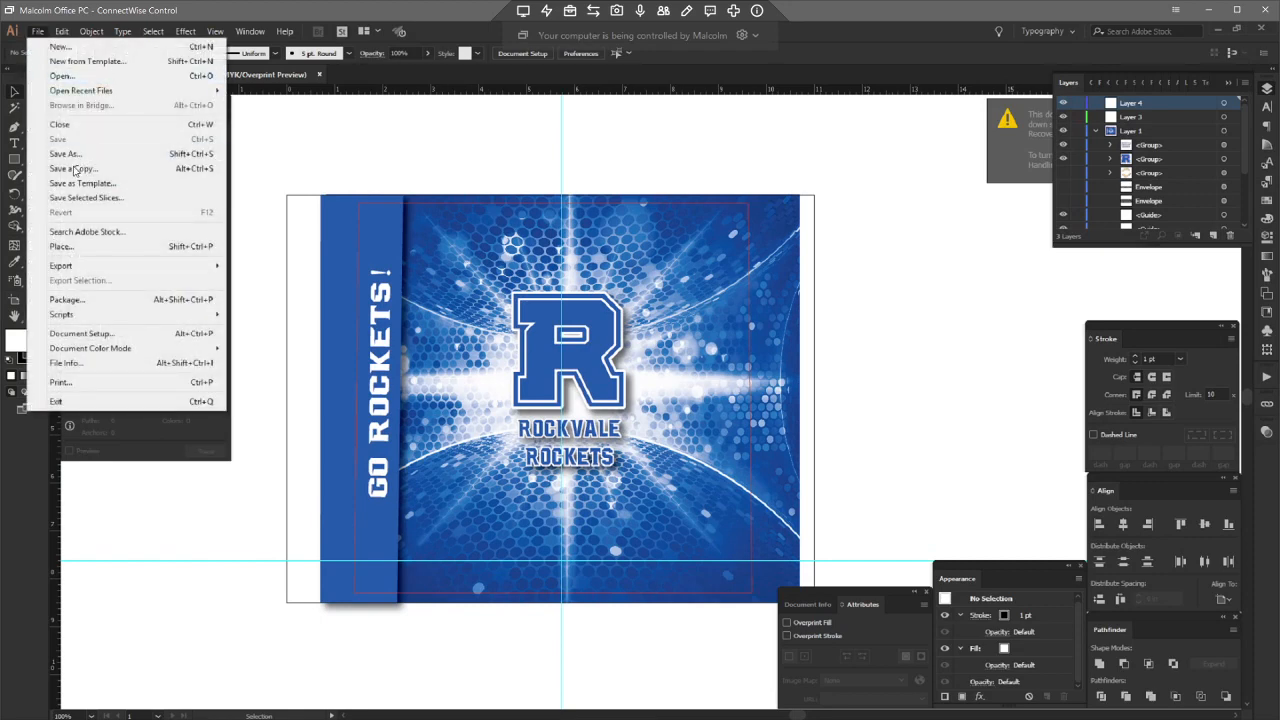
{"action": "left_click", "coordinate": [63, 155]}
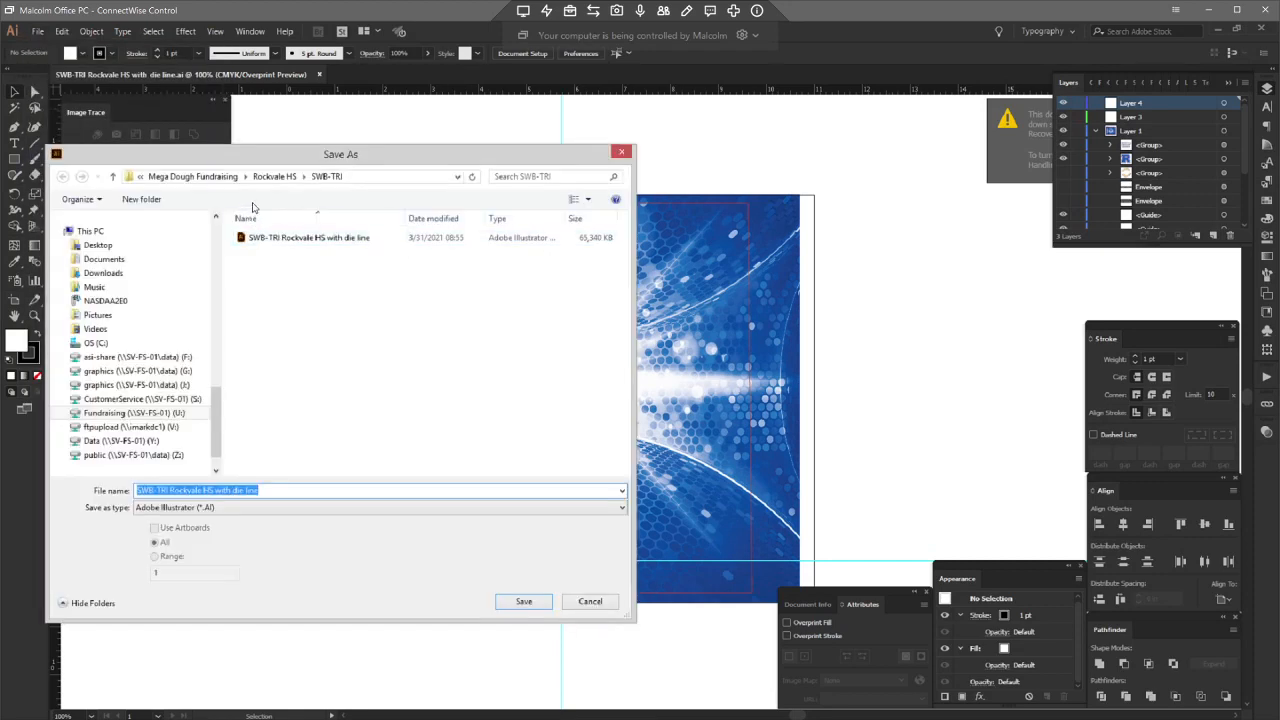
{"action": "left_click", "coordinate": [190, 177]}
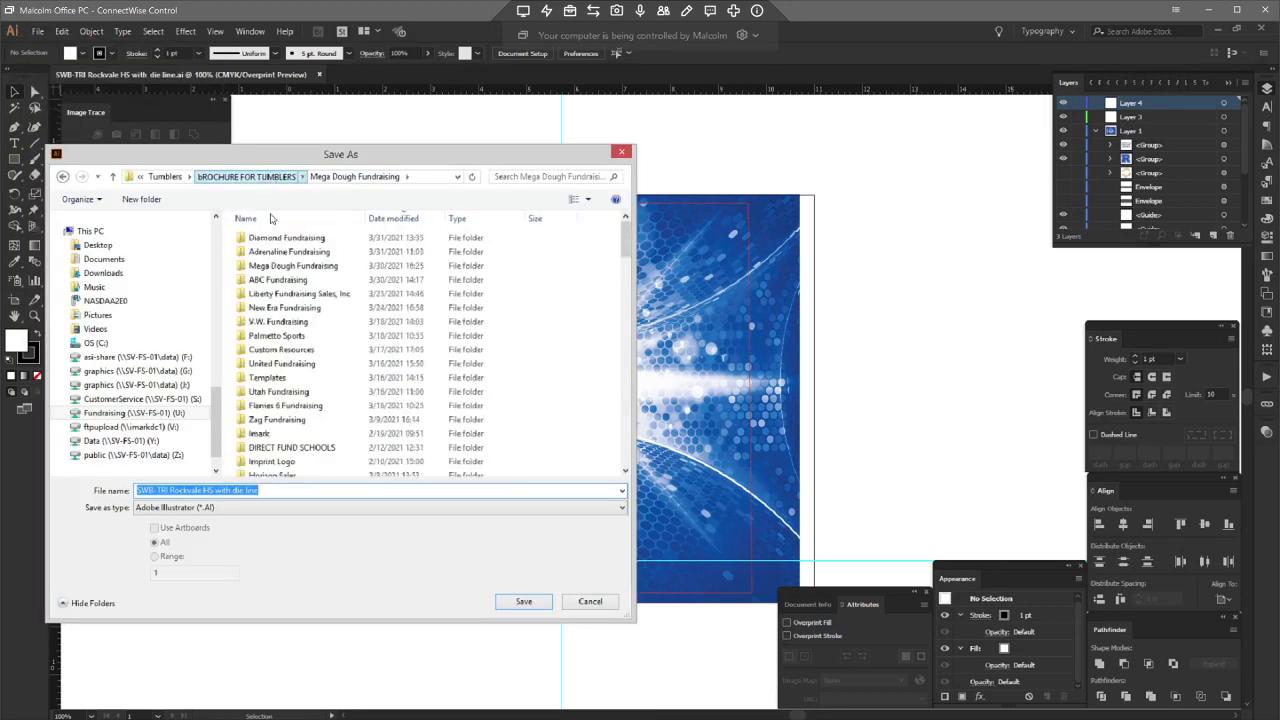
{"action": "double_click", "coordinate": [268, 240]}
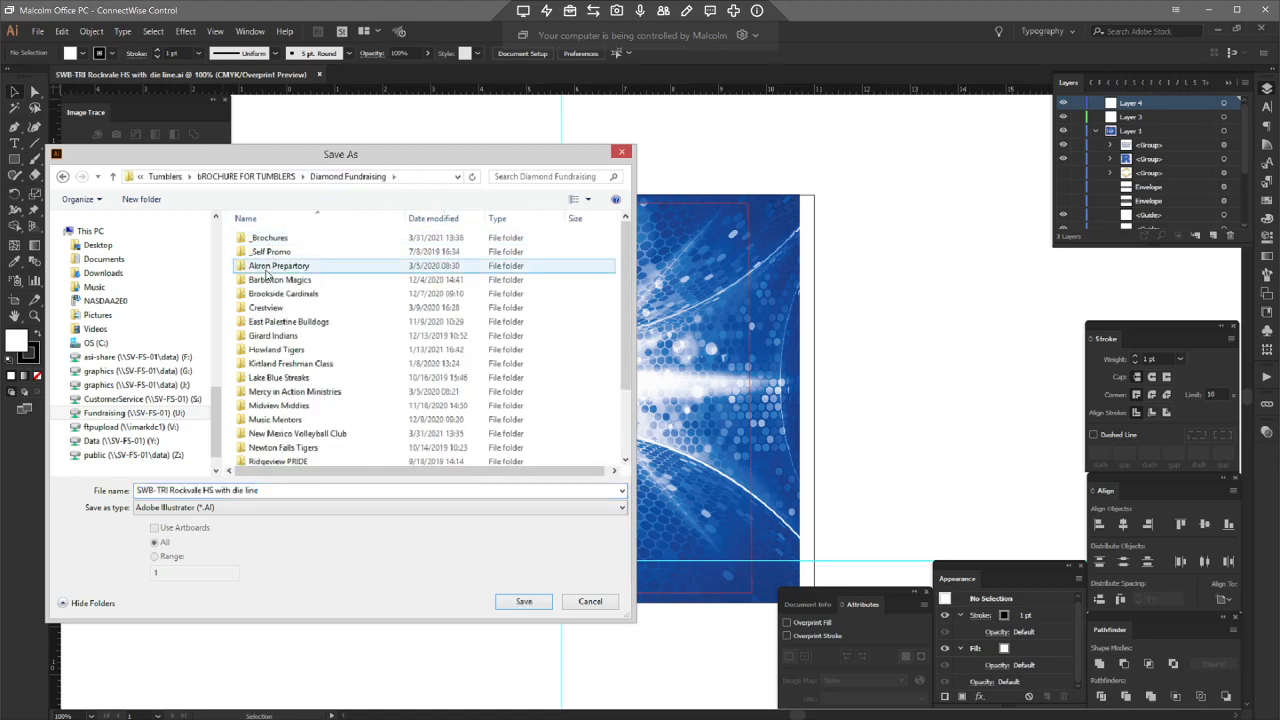
{"action": "left_click", "coordinate": [440, 218]}
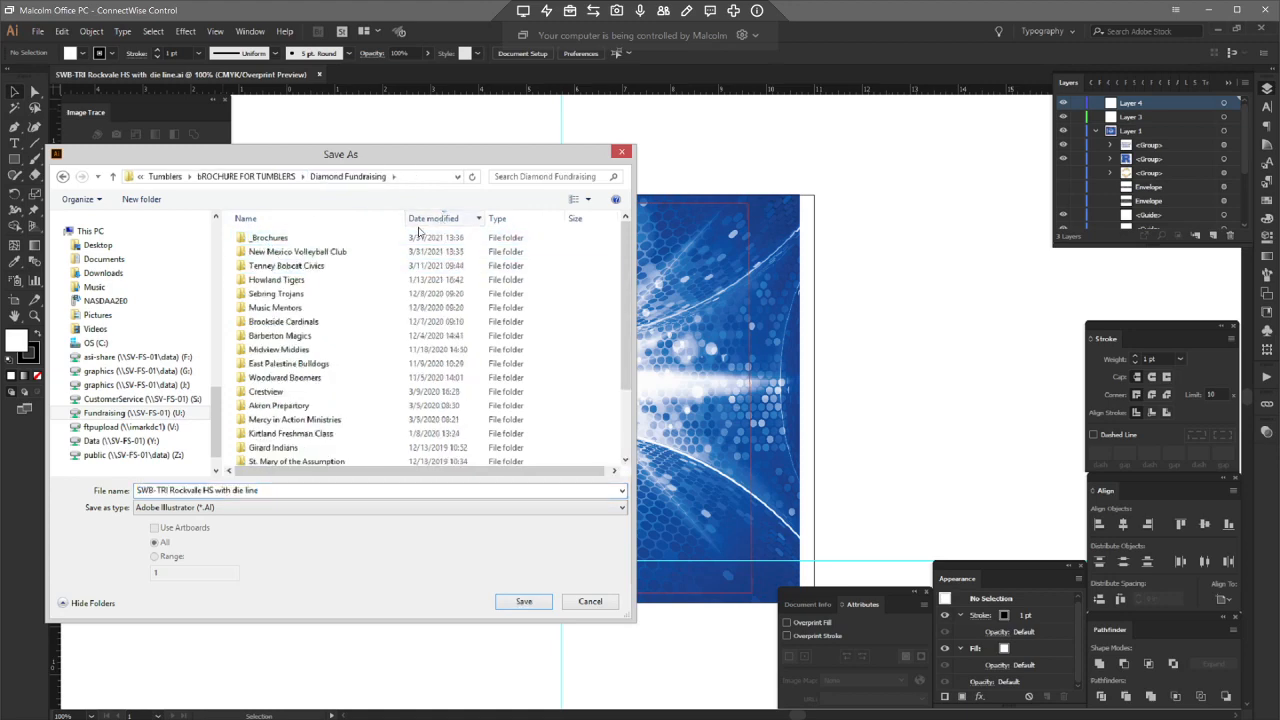
{"action": "left_click", "coordinate": [265, 253]}
{"action": "double_click", "coordinate": [265, 252]}
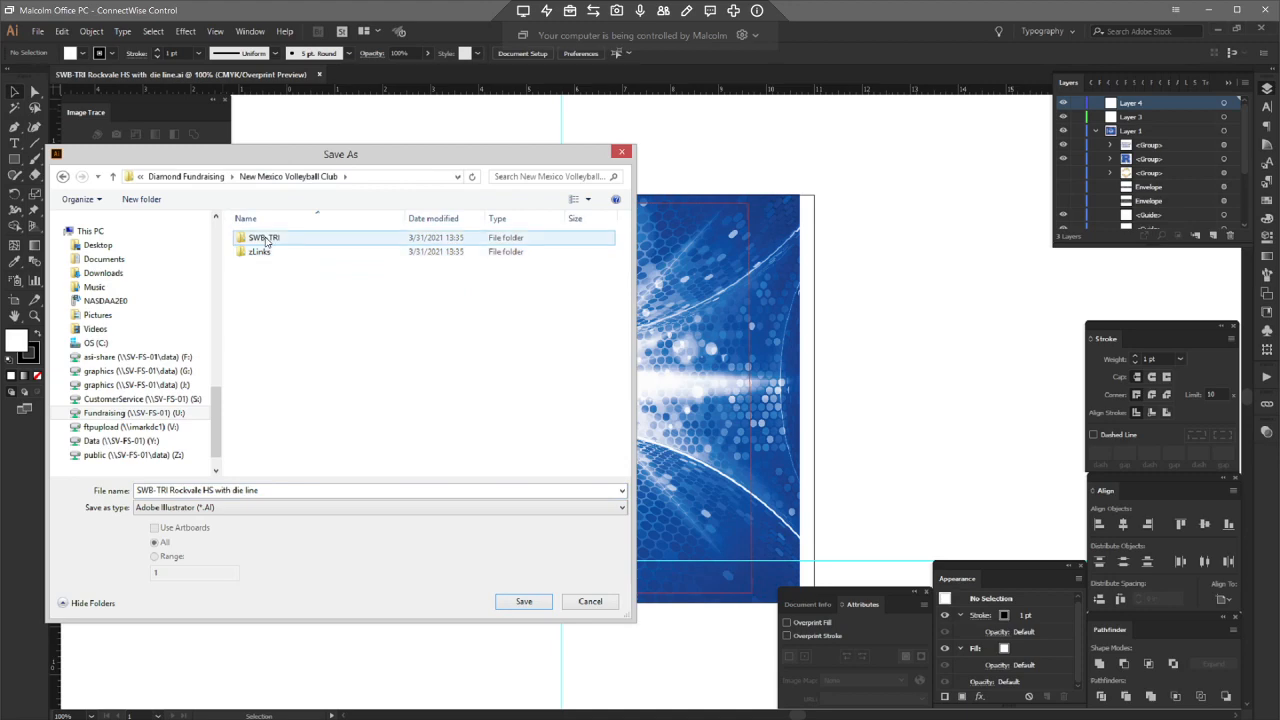
{"action": "left_click", "coordinate": [265, 238]}
{"action": "key", "text": "Return"}
- Name the file SWB-TRI New Mexico Volleyball Club with die line and save it in Adobe Illustrator format with the default options
{"action": "left_click", "coordinate": [211, 490]}
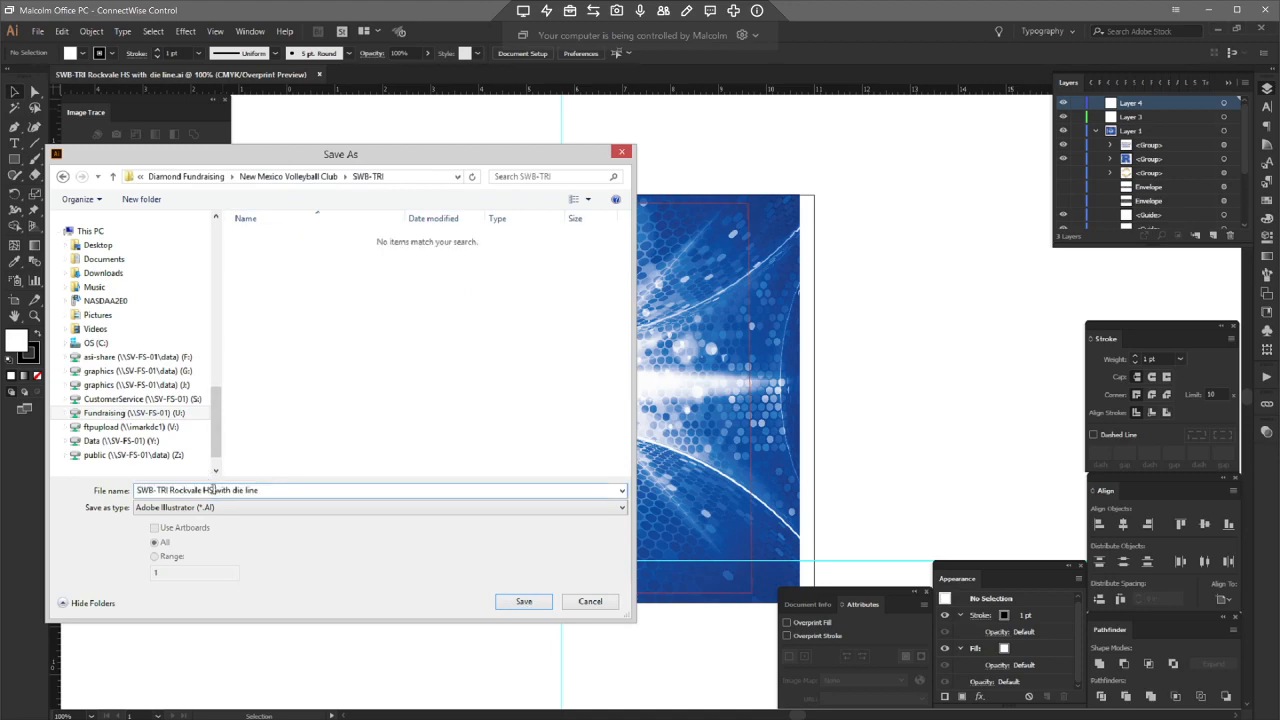
{"action": "left_click_drag", "start_coordinate": [189, 487], "coordinate": [171, 490]}
{"action": "type", "text": "New Mexico"}
{"action": "type", "text": " Volle"}
{"action": "type", "text": "yball CLub"}
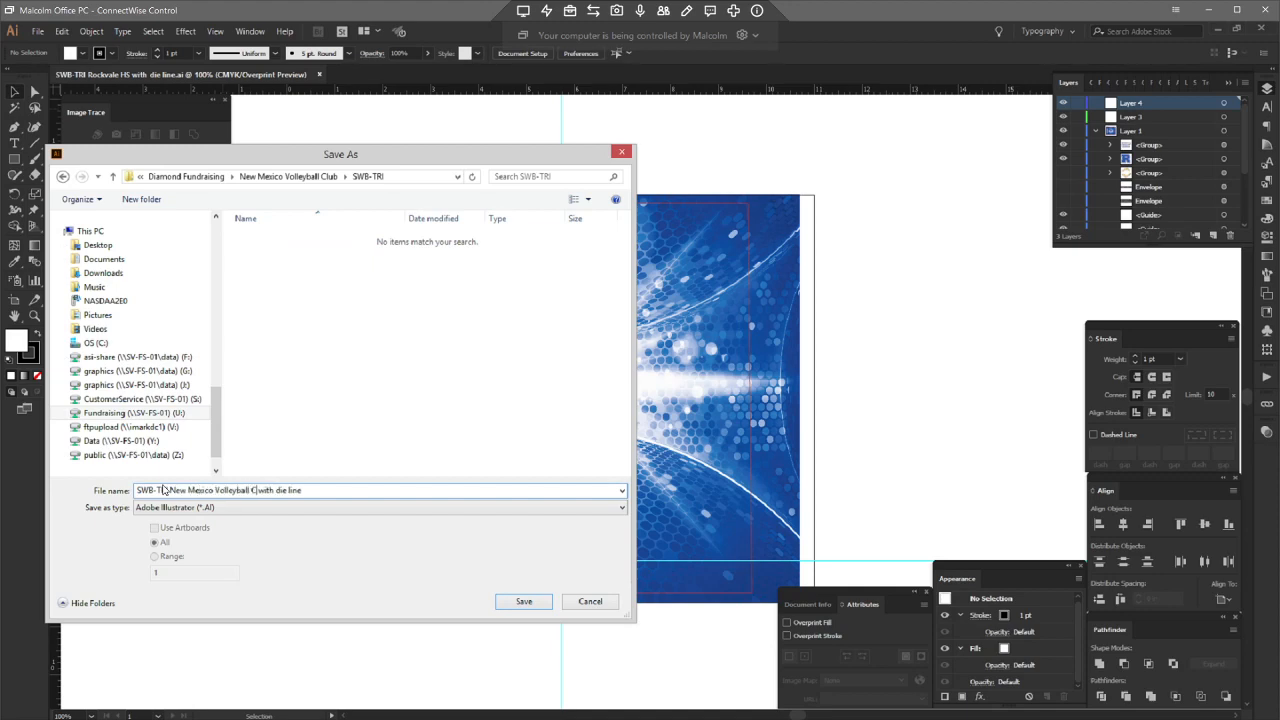
{"action": "key", "text": "BackSpace"}
{"action": "key", "text": "BackSpace"}
{"action": "key", "text": "BackSpace"}
{"action": "type", "text": "lub"}
{"action": "key", "text": "Return"}
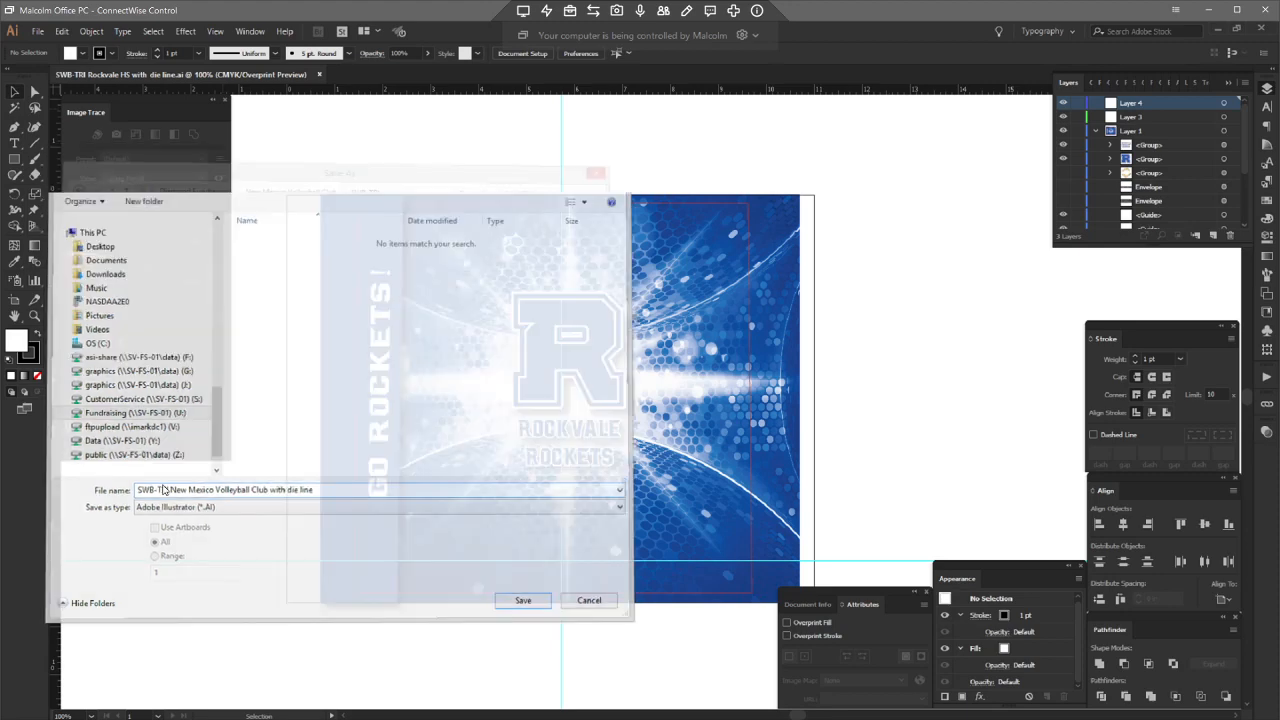
{"action": "key", "text": "Return"}
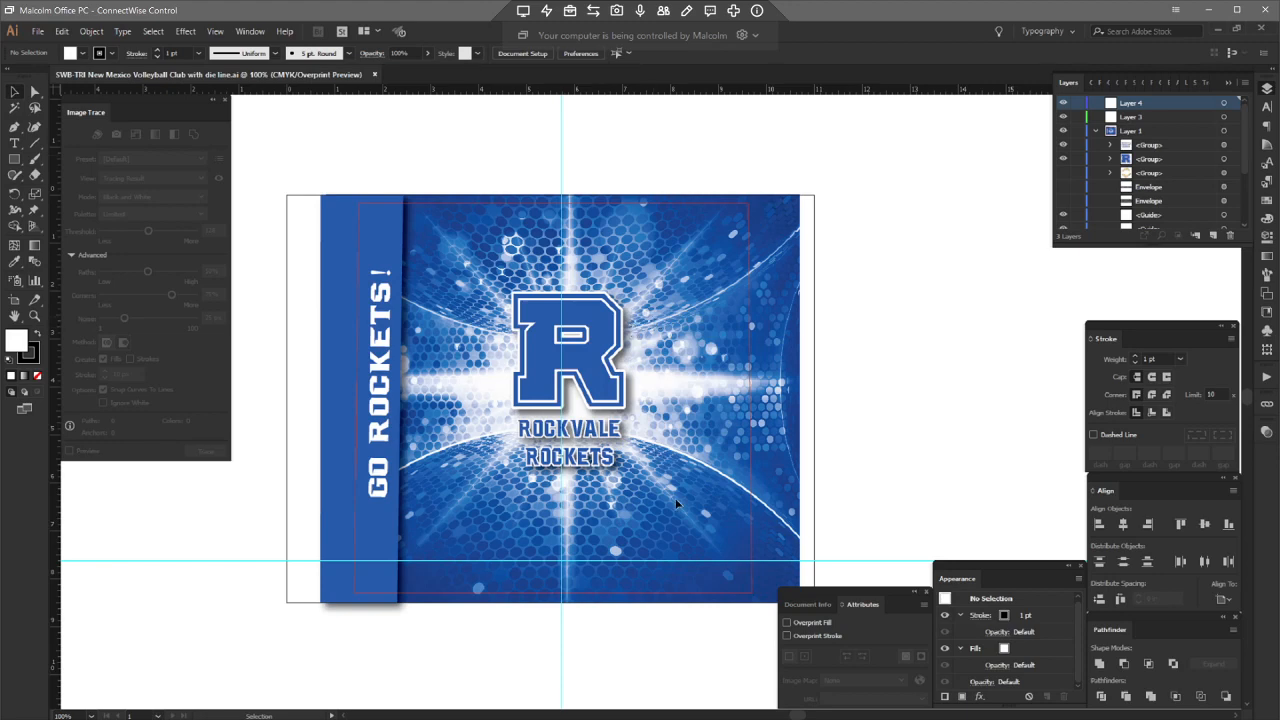
- Delete the R logo and the Rockvale Rockets lettering from the artwork, keeping the background and side strip
{"action": "left_click_drag", "start_coordinate": [476, 150], "coordinate": [684, 232]}
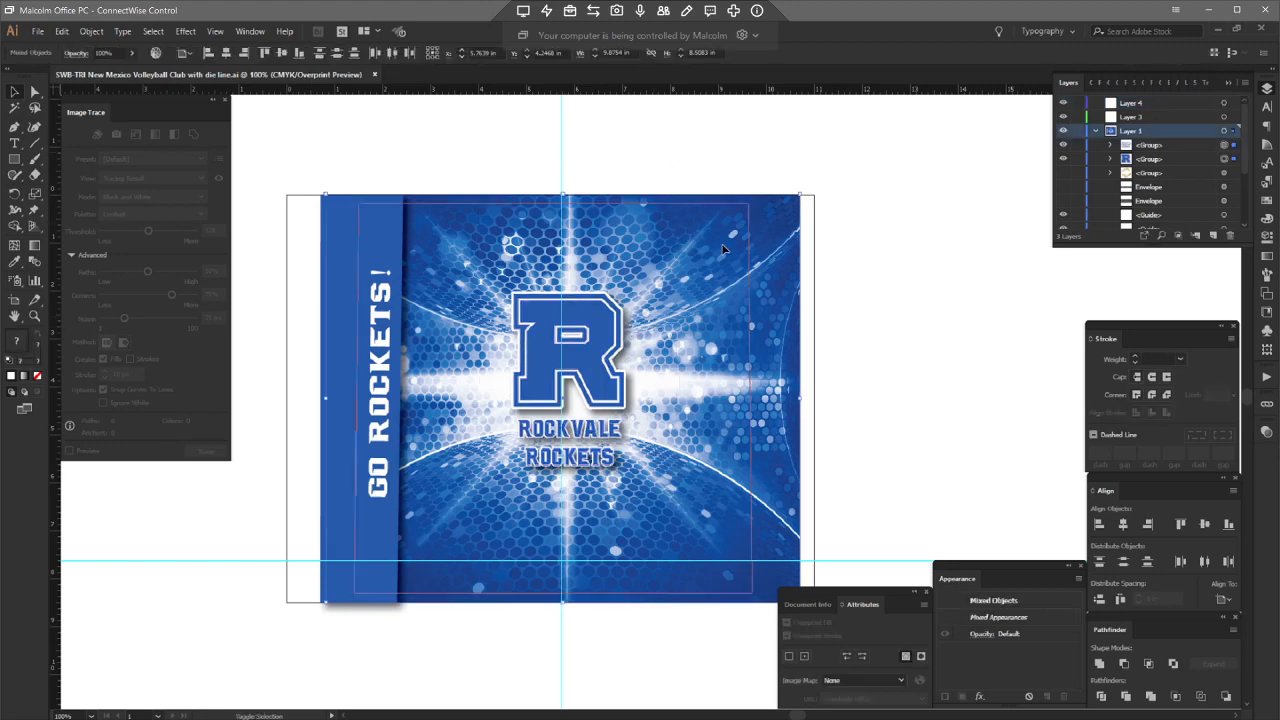
{"action": "left_click_drag", "start_coordinate": [657, 152], "coordinate": [727, 254]}
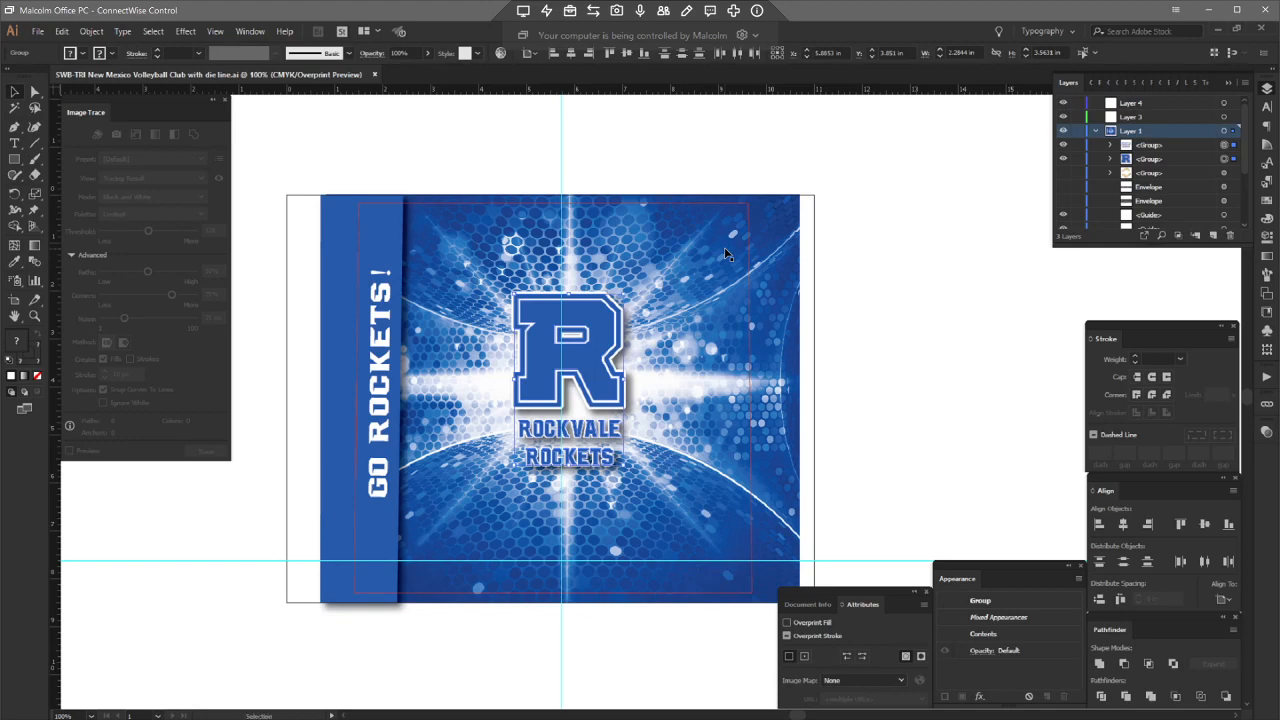
{"action": "key", "text": "Delete"}
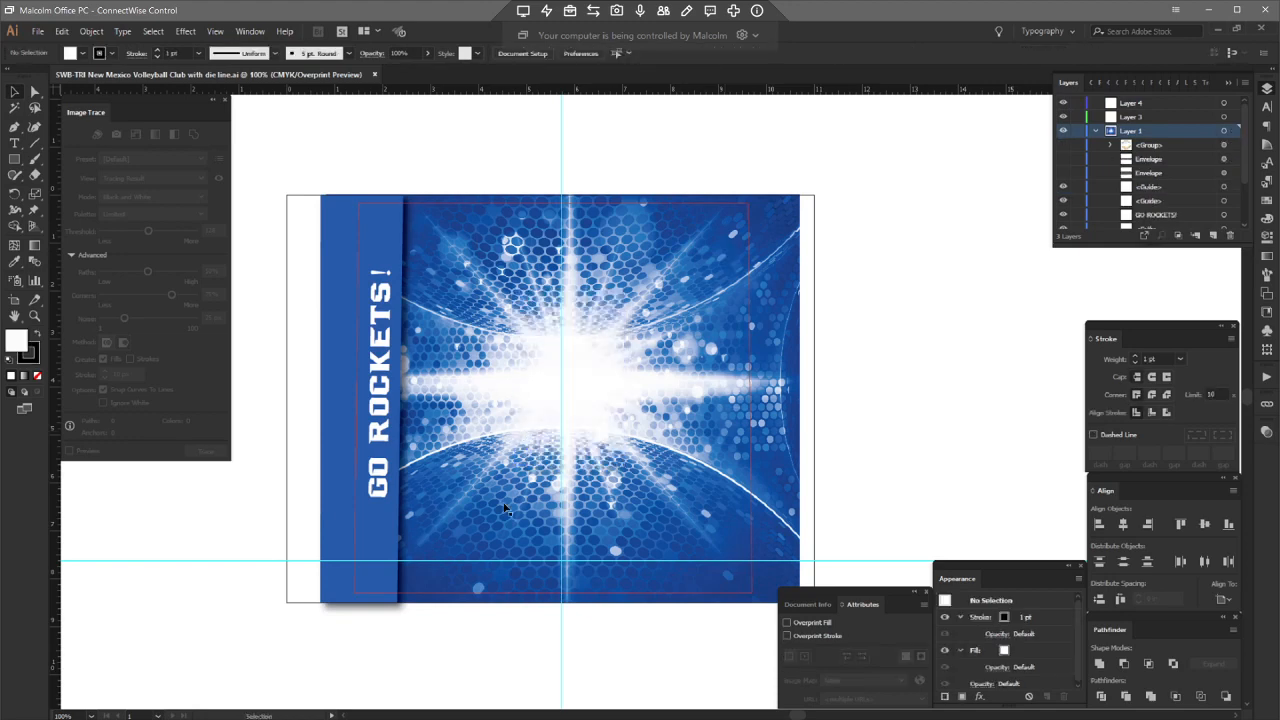
- Check the New Mexico Volleyball Club request e-mail in Outlook for the logo colors and background style, and return to Illustrator
{"action": "left_click", "coordinate": [34, 92]}
{"action": "mouse_move", "coordinate": [379, 718]}
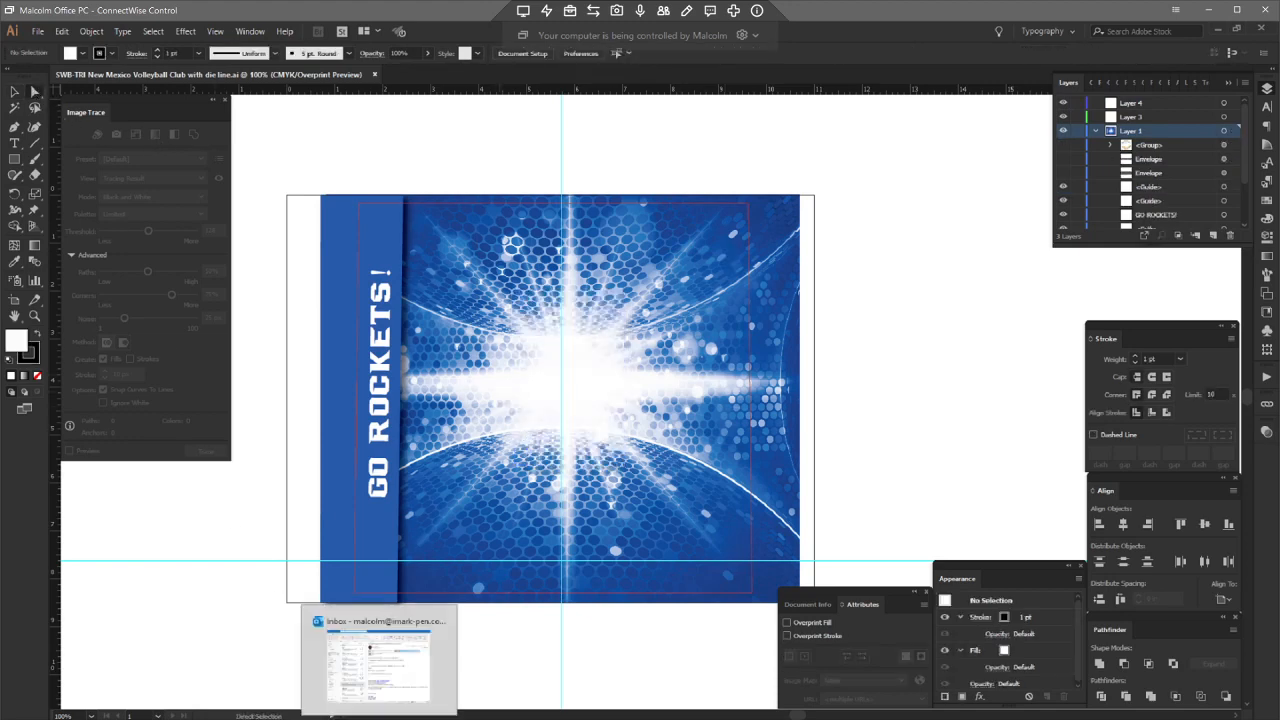
{"action": "left_click", "coordinate": [379, 662]}
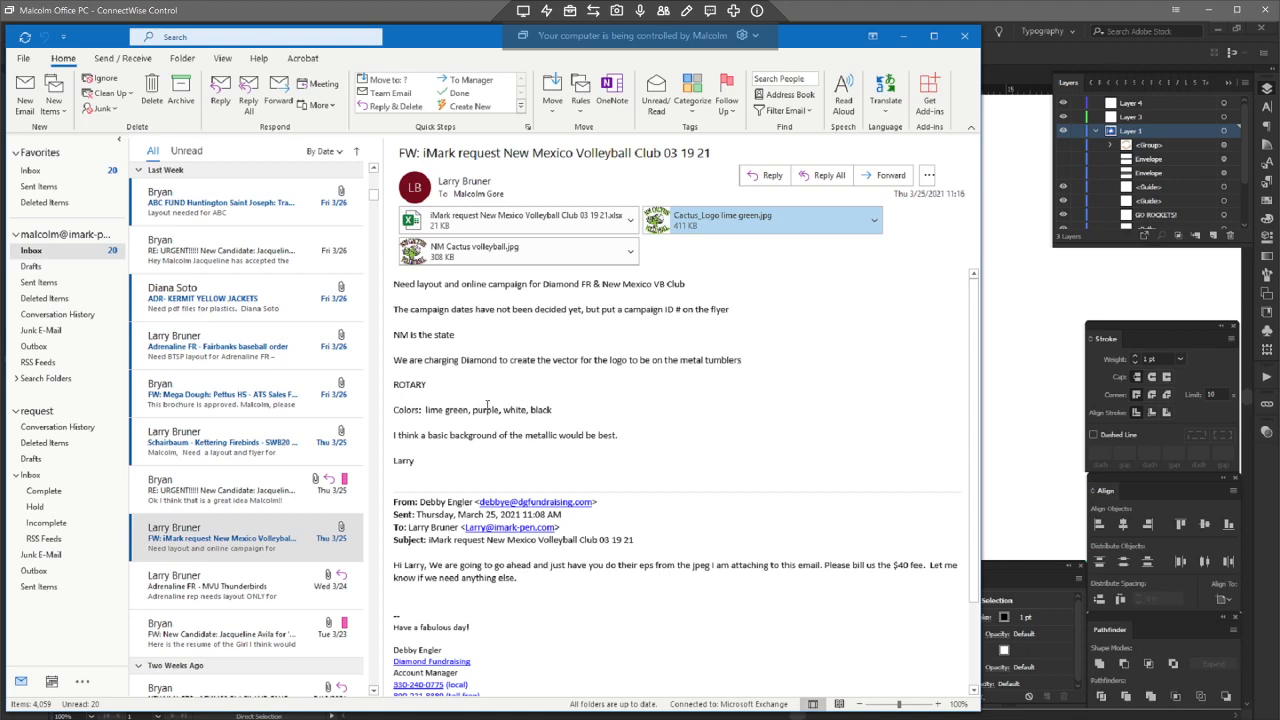
{"action": "left_click", "coordinate": [1003, 347]}
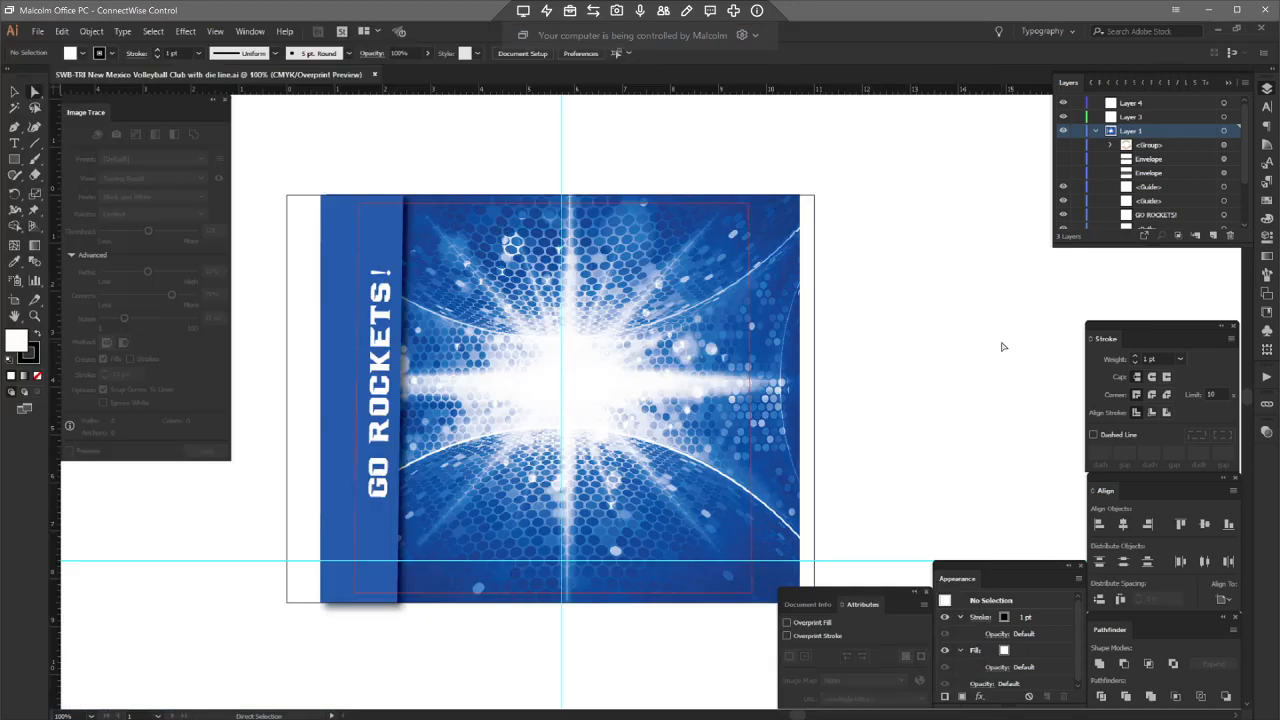
- Start relinking the blue background image and preview FA18 Grungy - 349 Green in the Grungy folder of Backgrounds
{"action": "left_click", "coordinate": [466, 213]}
{"action": "left_click", "coordinate": [130, 53]}
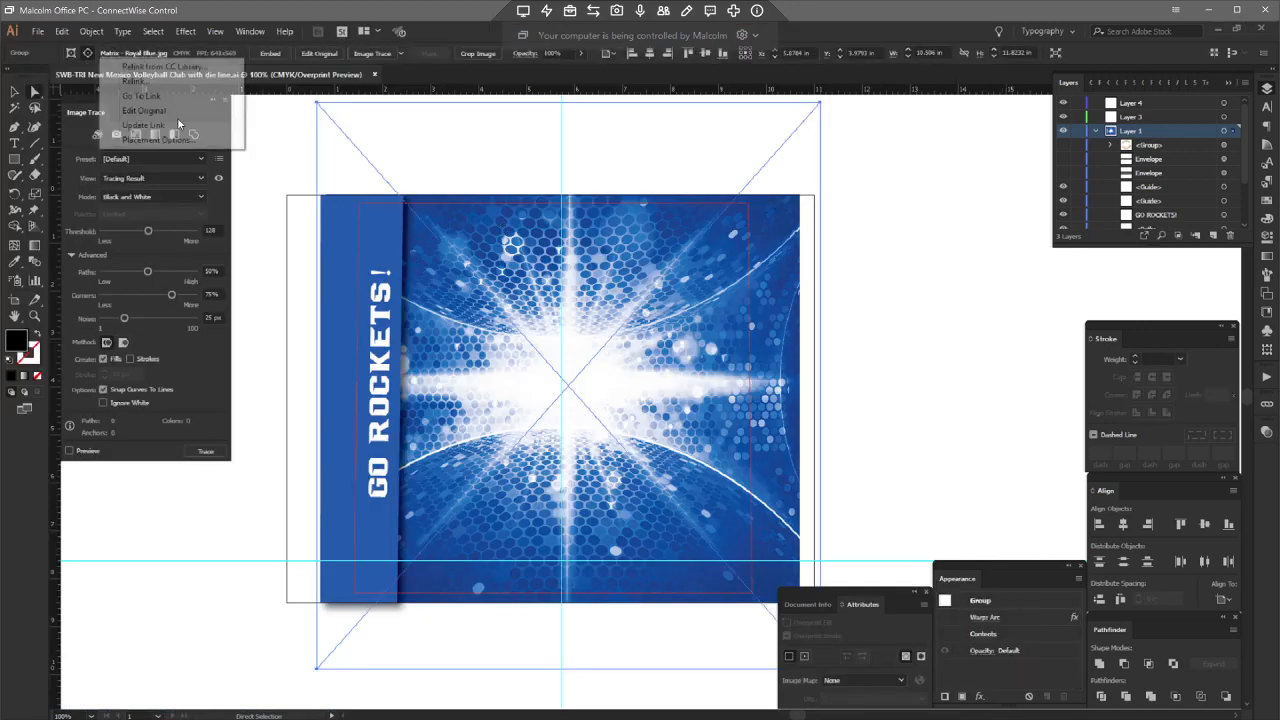
{"action": "left_click", "coordinate": [140, 82]}
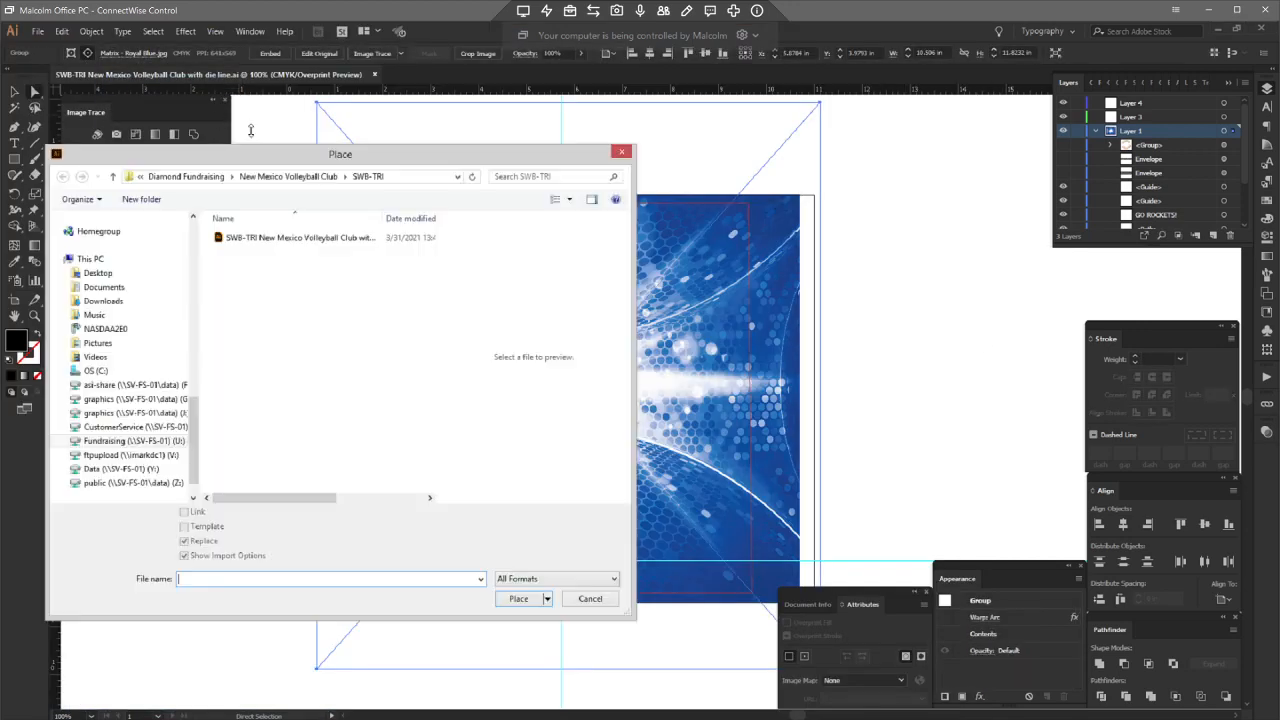
{"action": "left_click", "coordinate": [197, 319]}
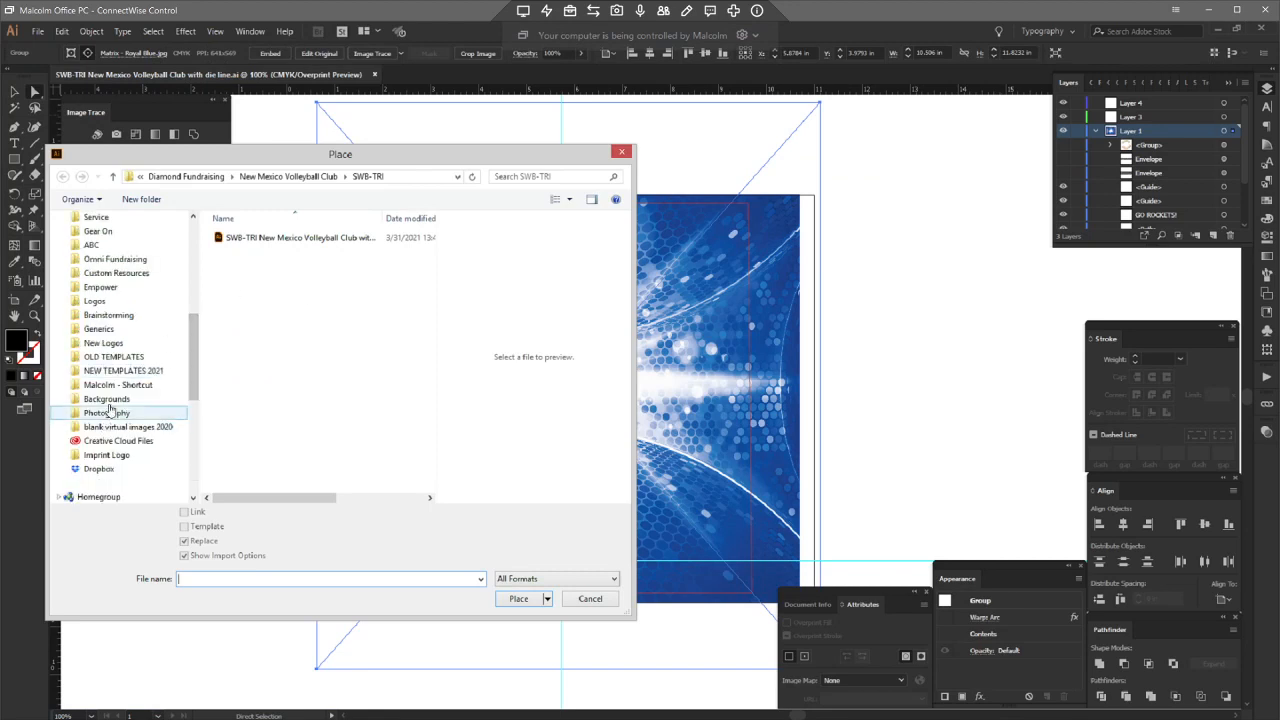
{"action": "left_click", "coordinate": [108, 400]}
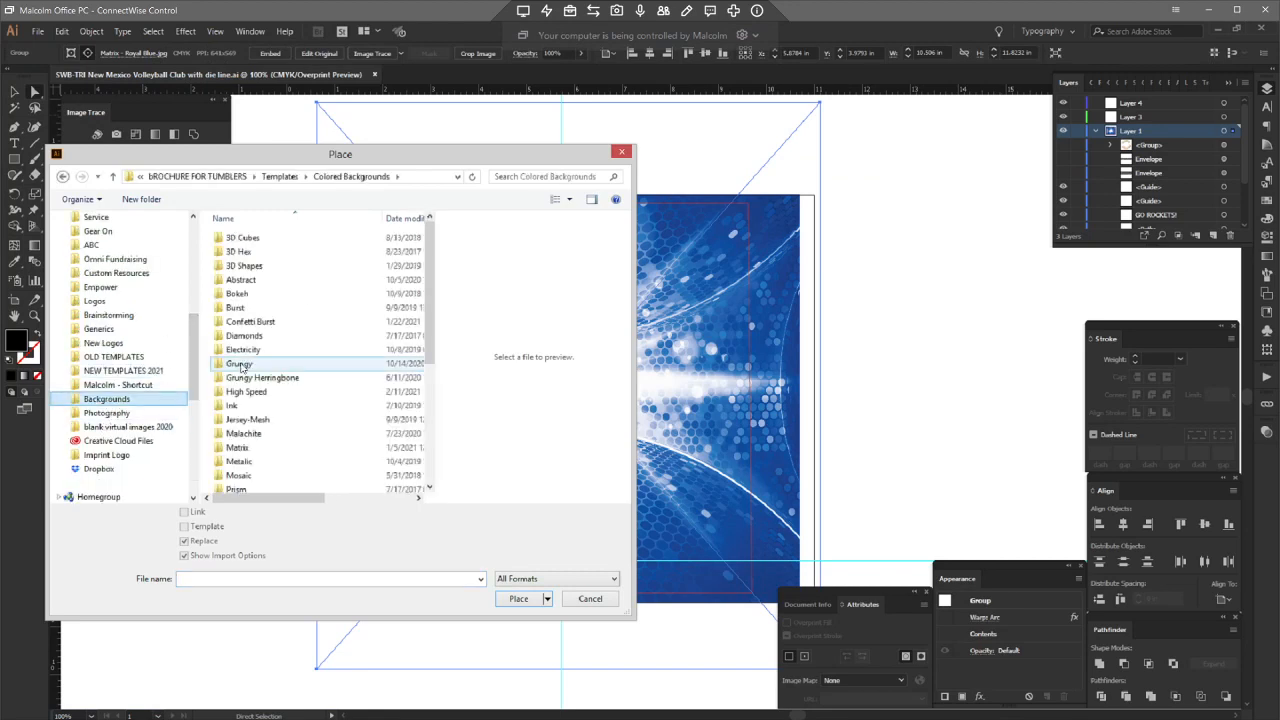
{"action": "double_click", "coordinate": [240, 364]}
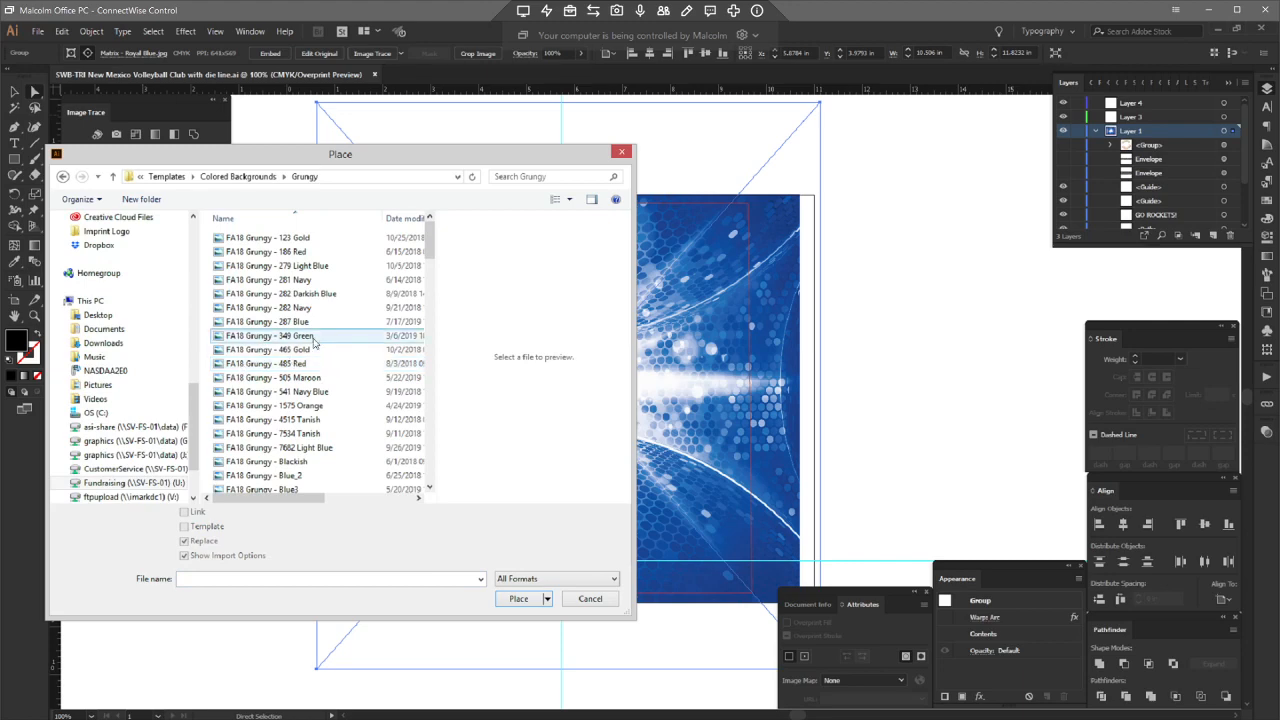
{"action": "left_click", "coordinate": [292, 337]}
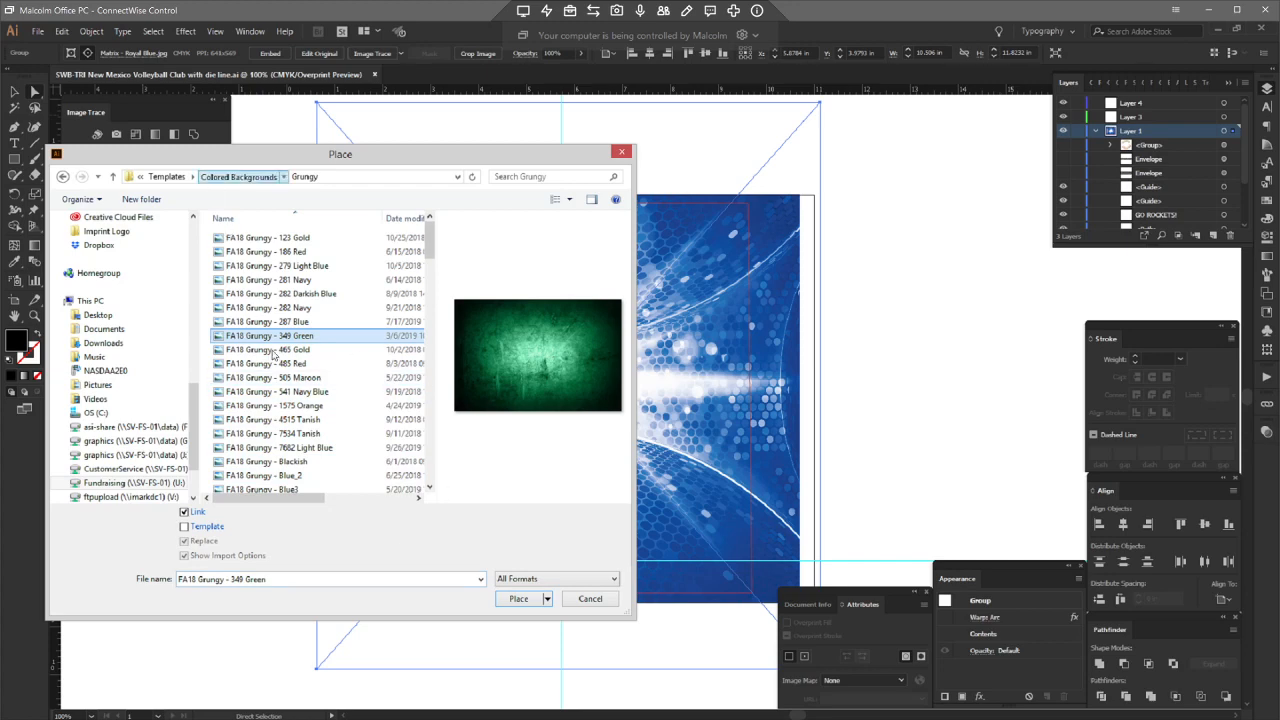
- Look through the Metalic folder of Colored Backgrounds, previewing Metalic - 2602 Purple
{"action": "left_click", "coordinate": [240, 176]}
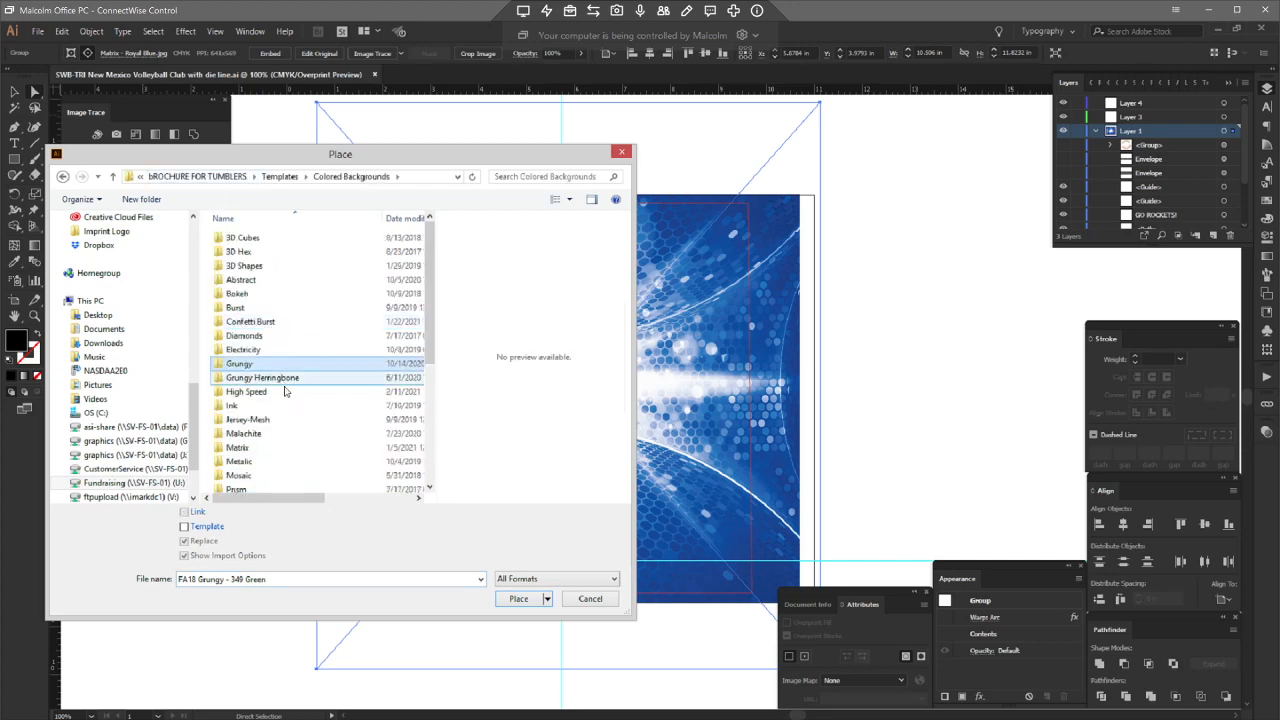
{"action": "double_click", "coordinate": [240, 461]}
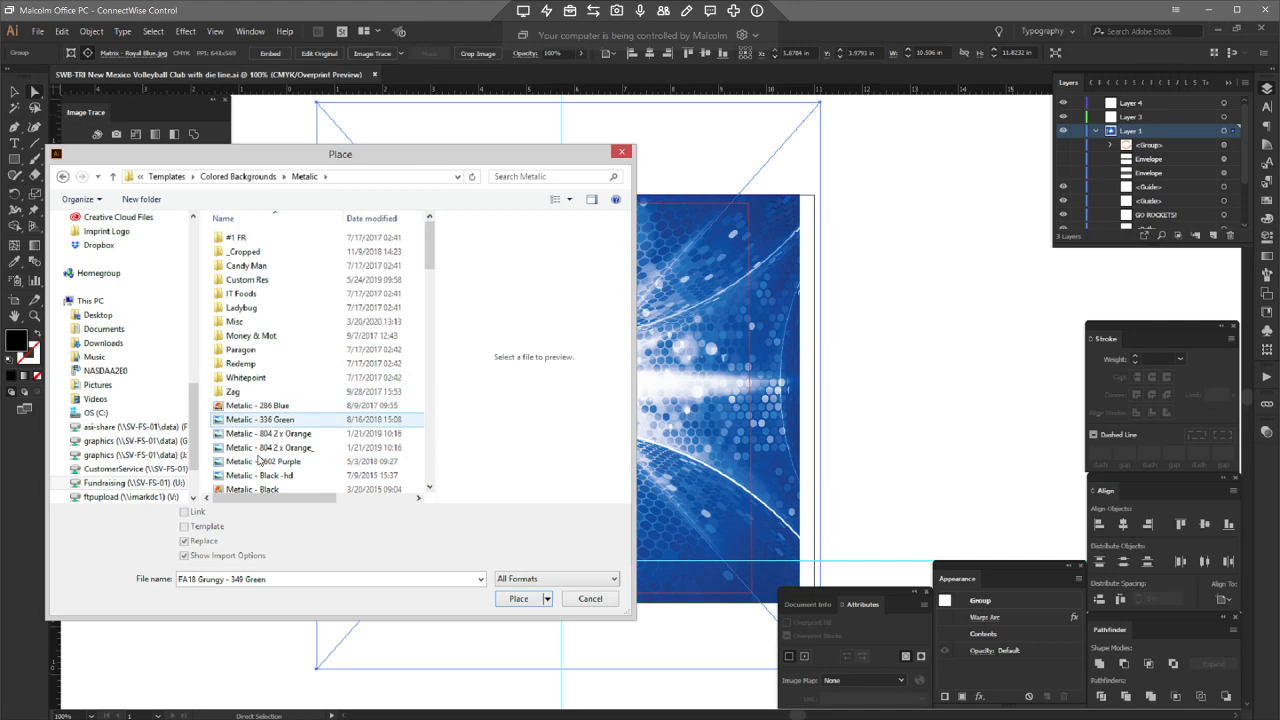
{"action": "left_click", "coordinate": [349, 461]}
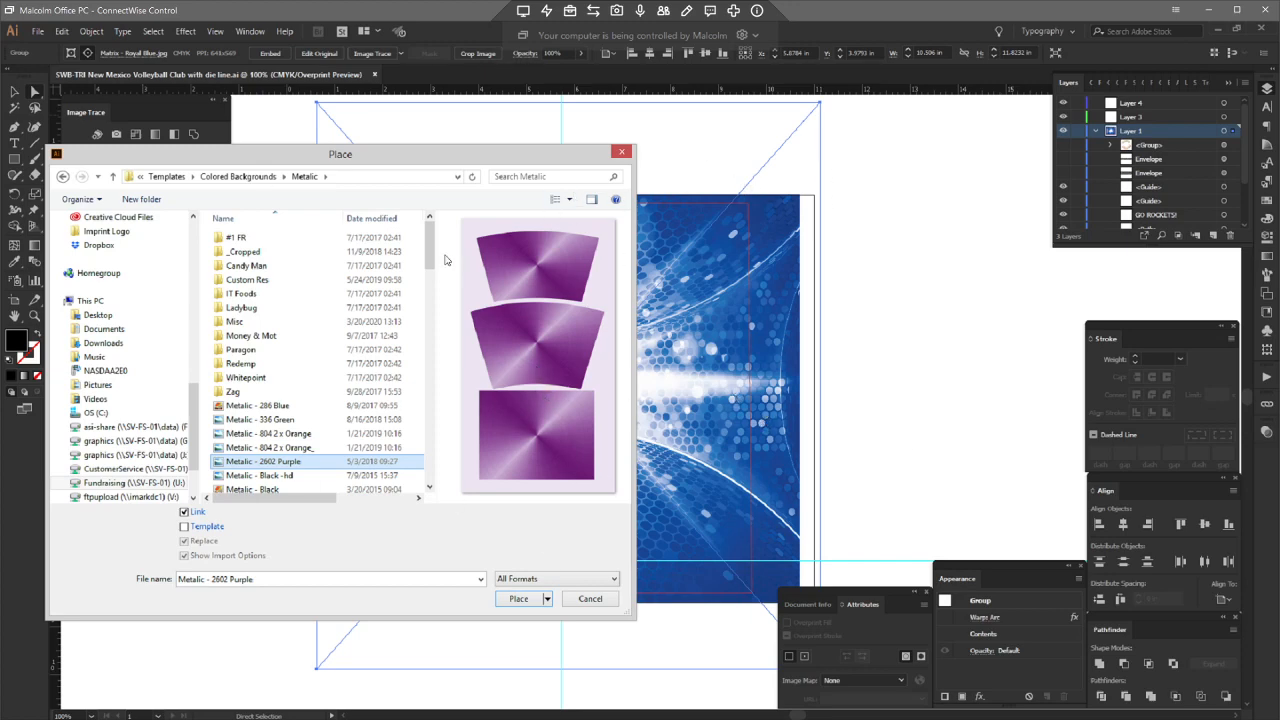
{"action": "left_click", "coordinate": [431, 321]}
{"action": "left_click_drag", "start_coordinate": [434, 322], "coordinate": [441, 301]}
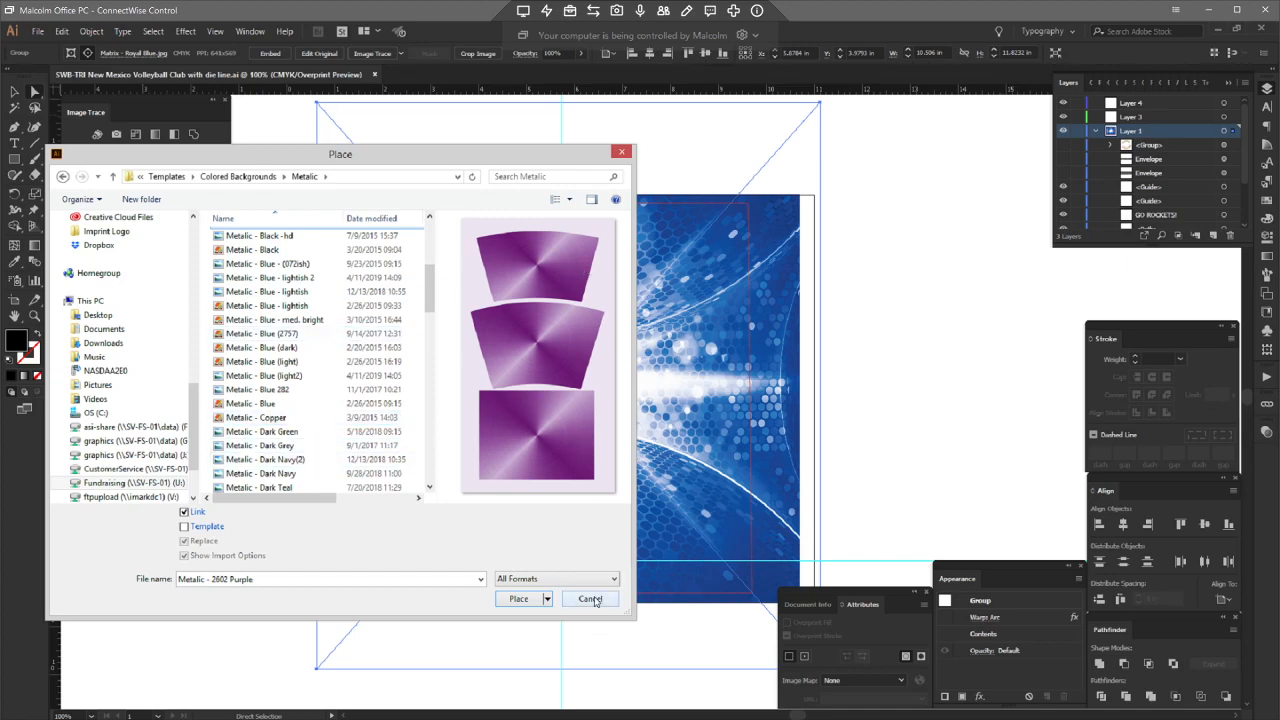
- Recheck the requested colors in the Outlook e-mail and replace the blue background with FA18 Grungy - Lime Green from the Grungy folder
{"action": "left_click", "coordinate": [238, 176]}
{"action": "left_click", "coordinate": [243, 365]}
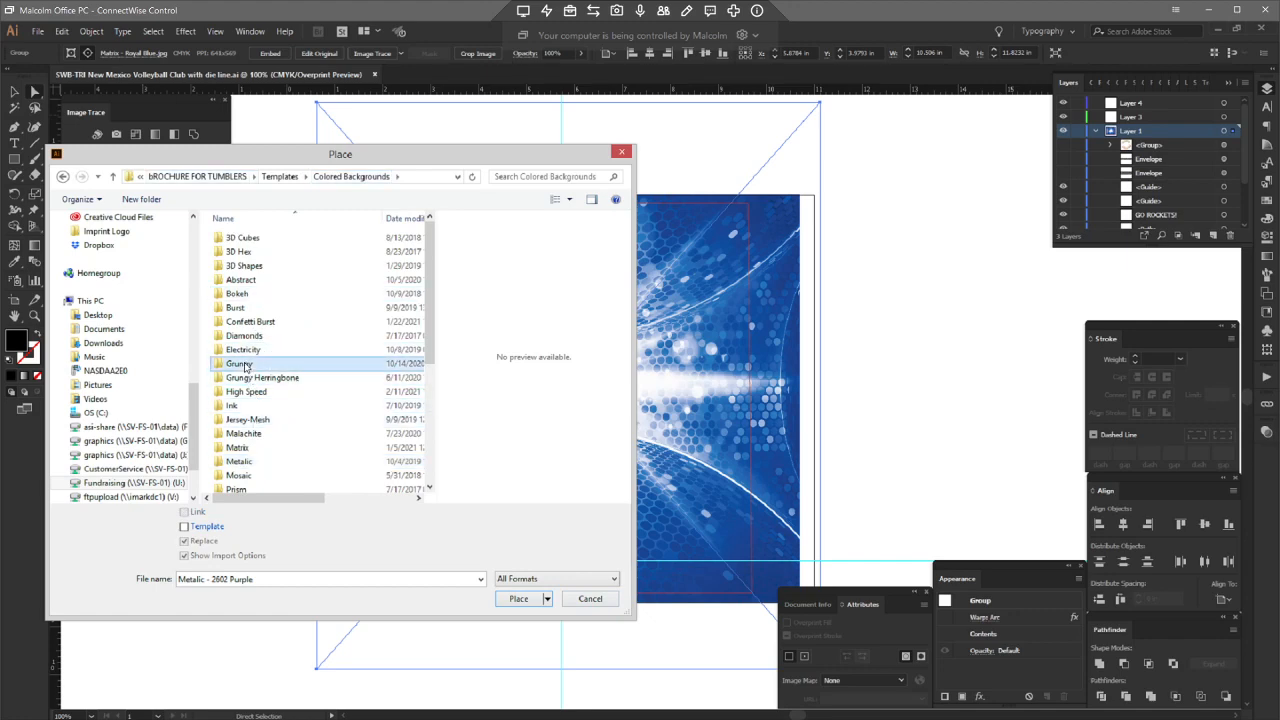
{"action": "double_click", "coordinate": [243, 365]}
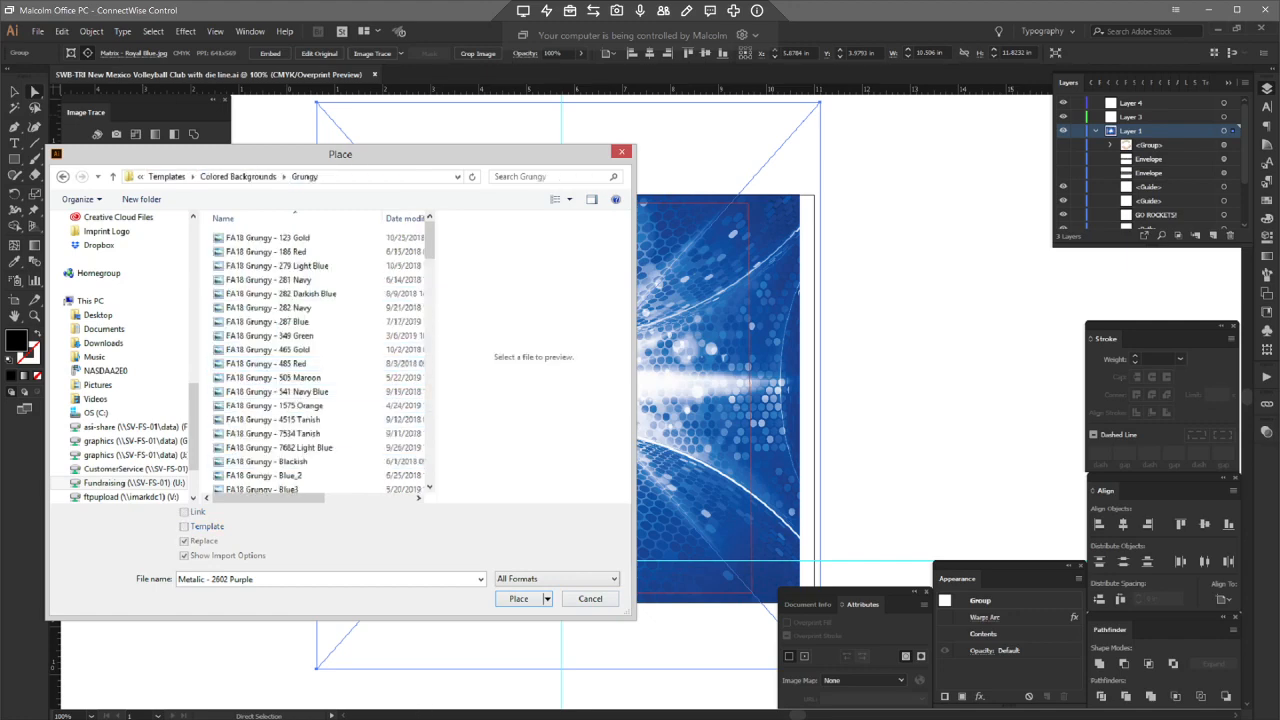
{"action": "key", "text": "alt+Tab"}
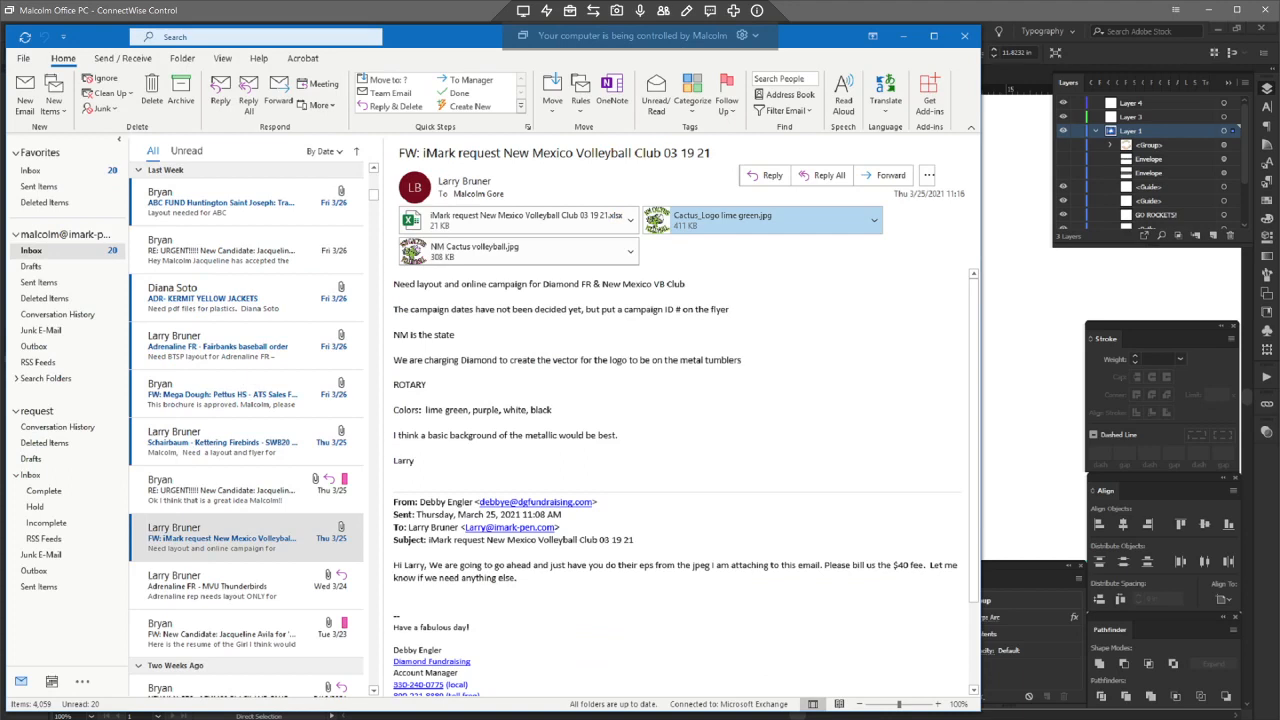
{"action": "key", "text": "alt+Tab"}
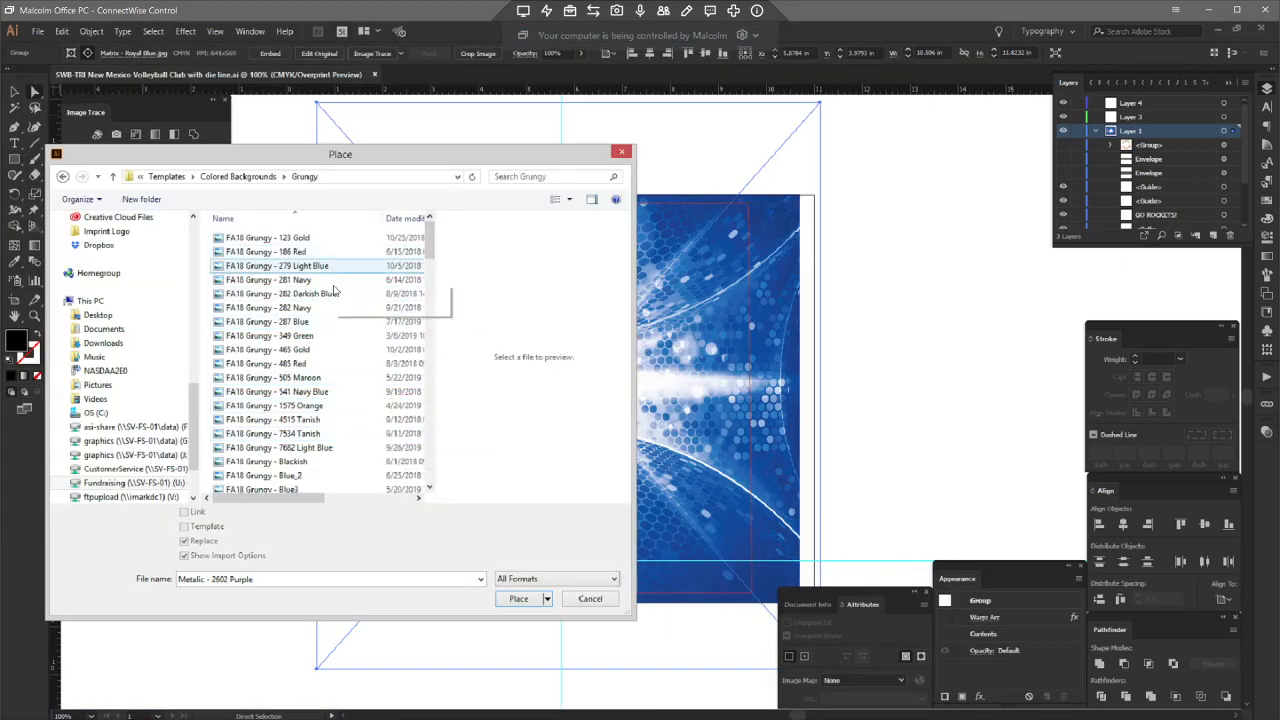
{"action": "left_click_drag", "start_coordinate": [429, 273], "coordinate": [432, 326]}
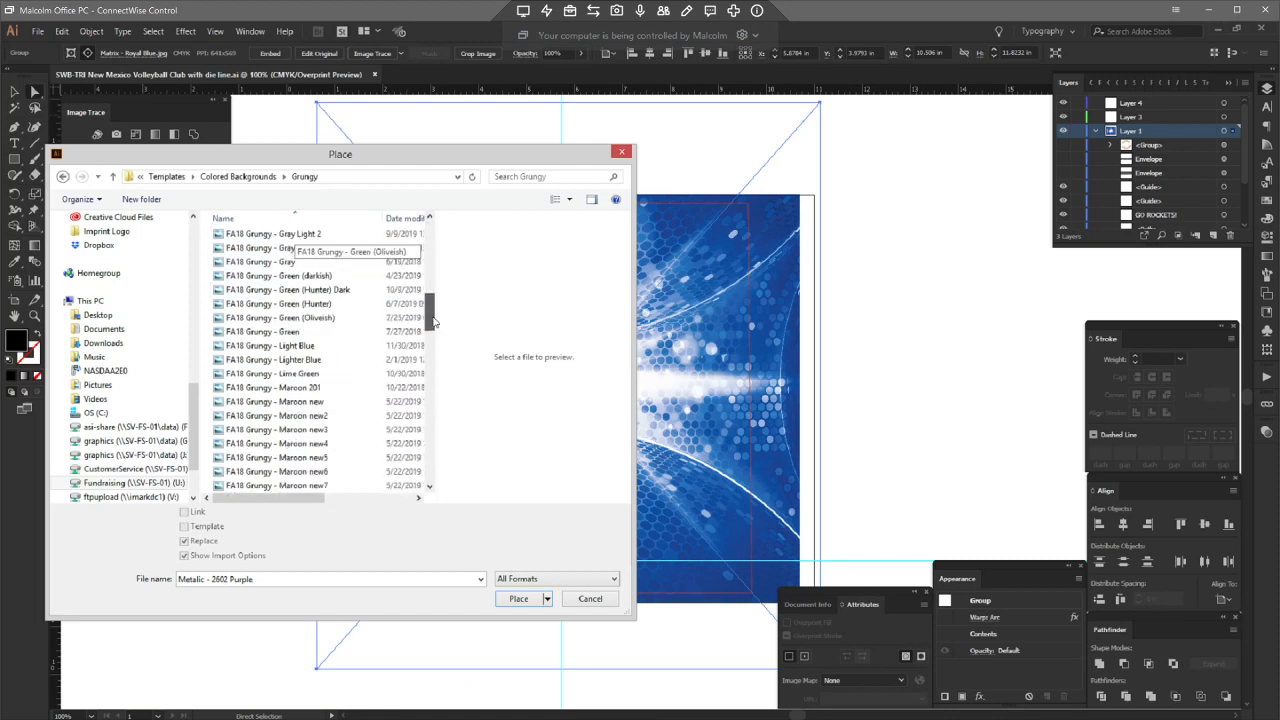
{"action": "left_click", "coordinate": [302, 374]}
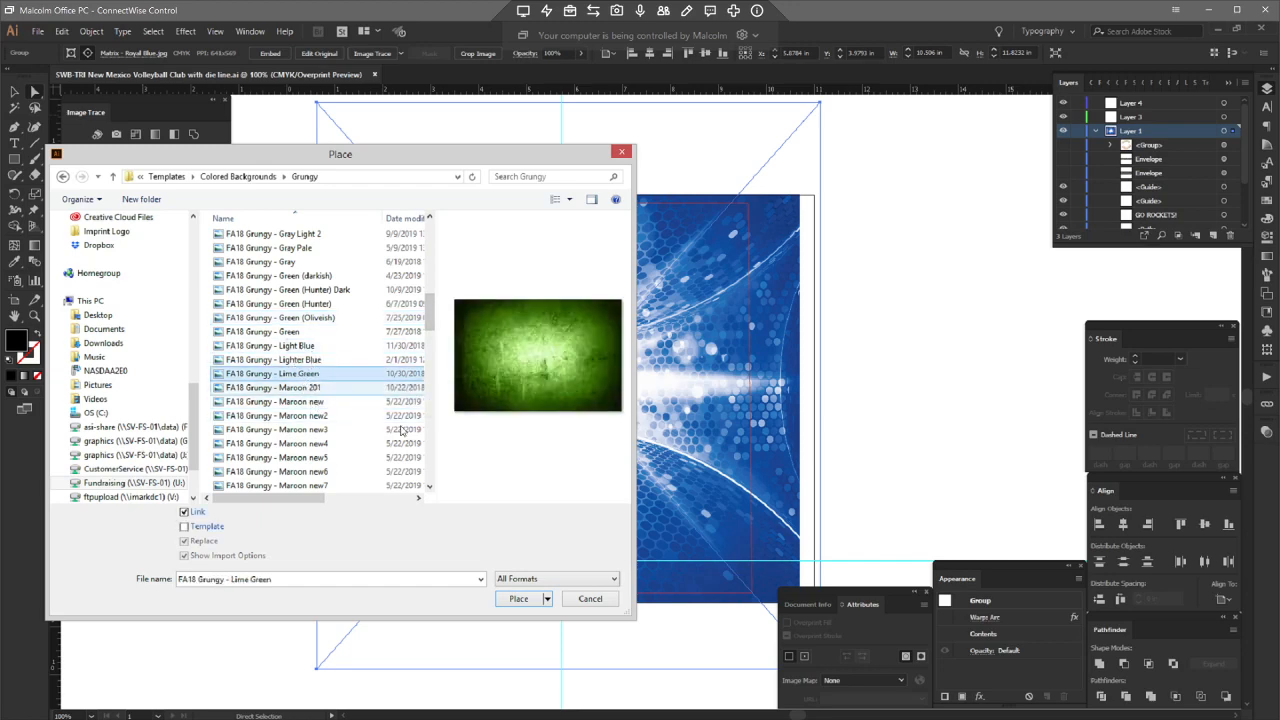
{"action": "left_click", "coordinate": [522, 600]}
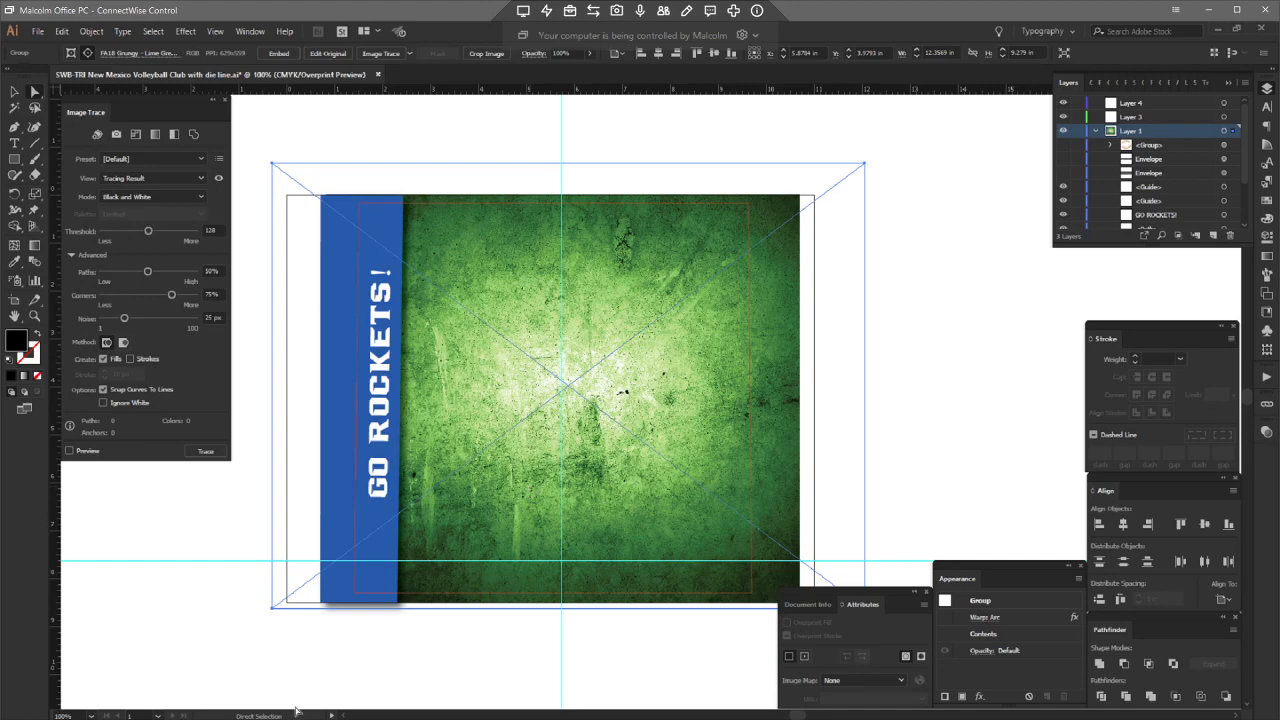
- Place the Cactus_Logo lime green image from the Downloads folder into the artwork, overlapping the green background
{"action": "left_click", "coordinate": [209, 716]}
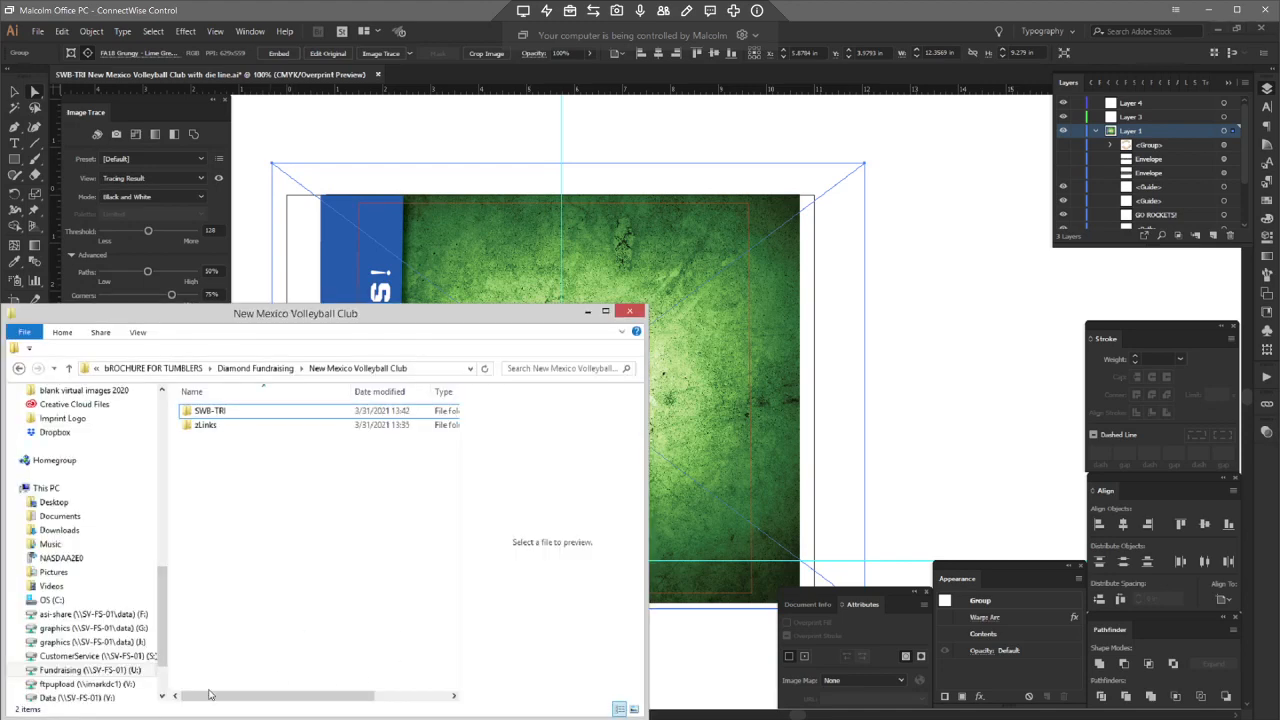
{"action": "right_click", "coordinate": [57, 533]}
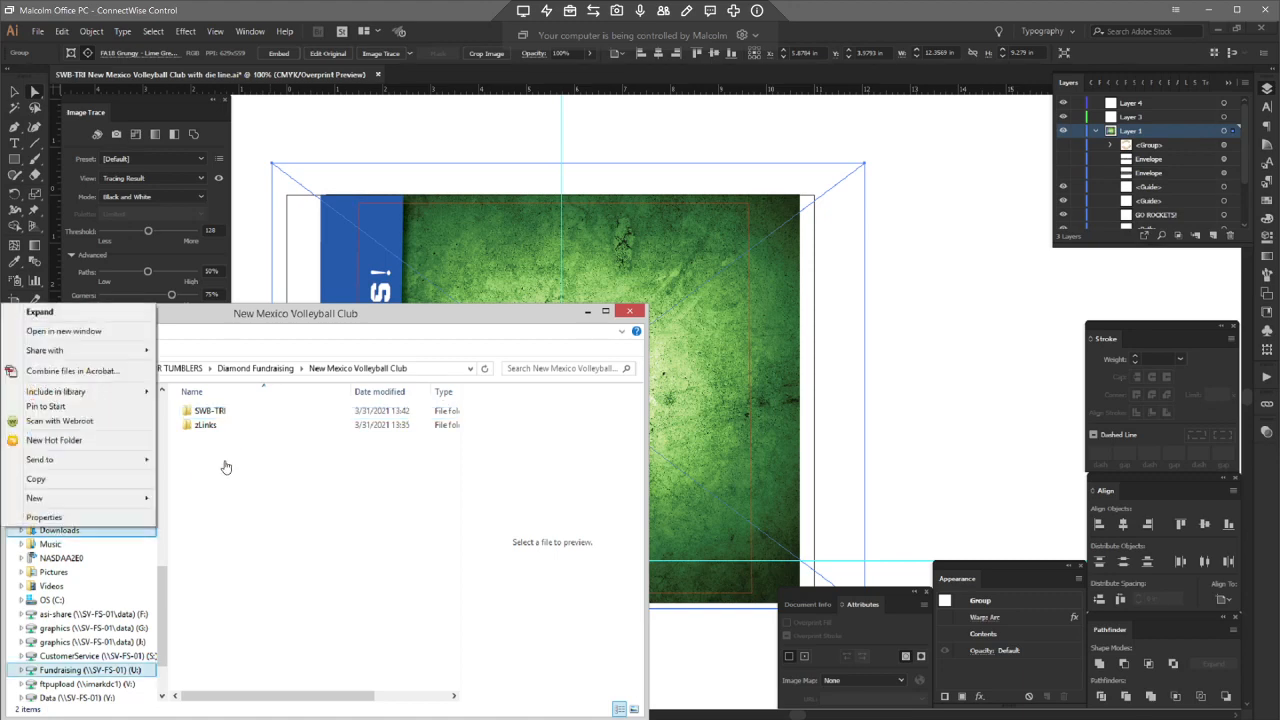
{"action": "left_click", "coordinate": [53, 334]}
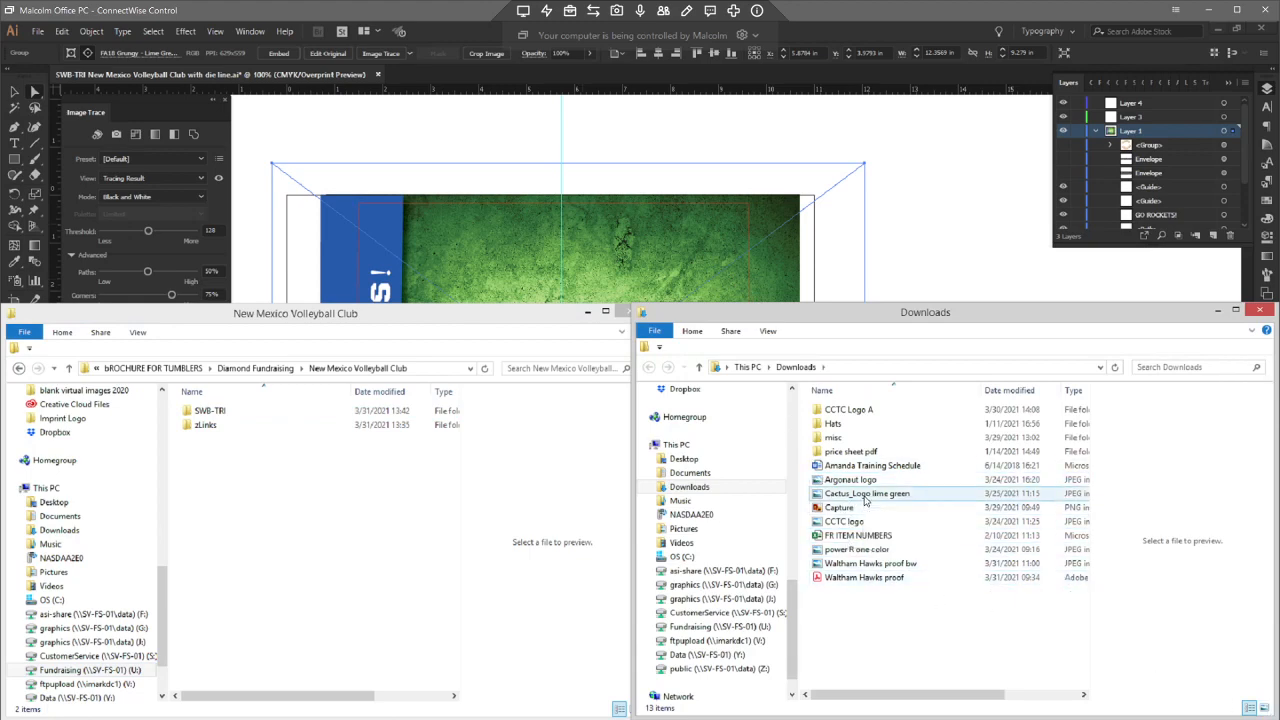
{"action": "left_click_drag", "start_coordinate": [866, 494], "coordinate": [855, 276]}
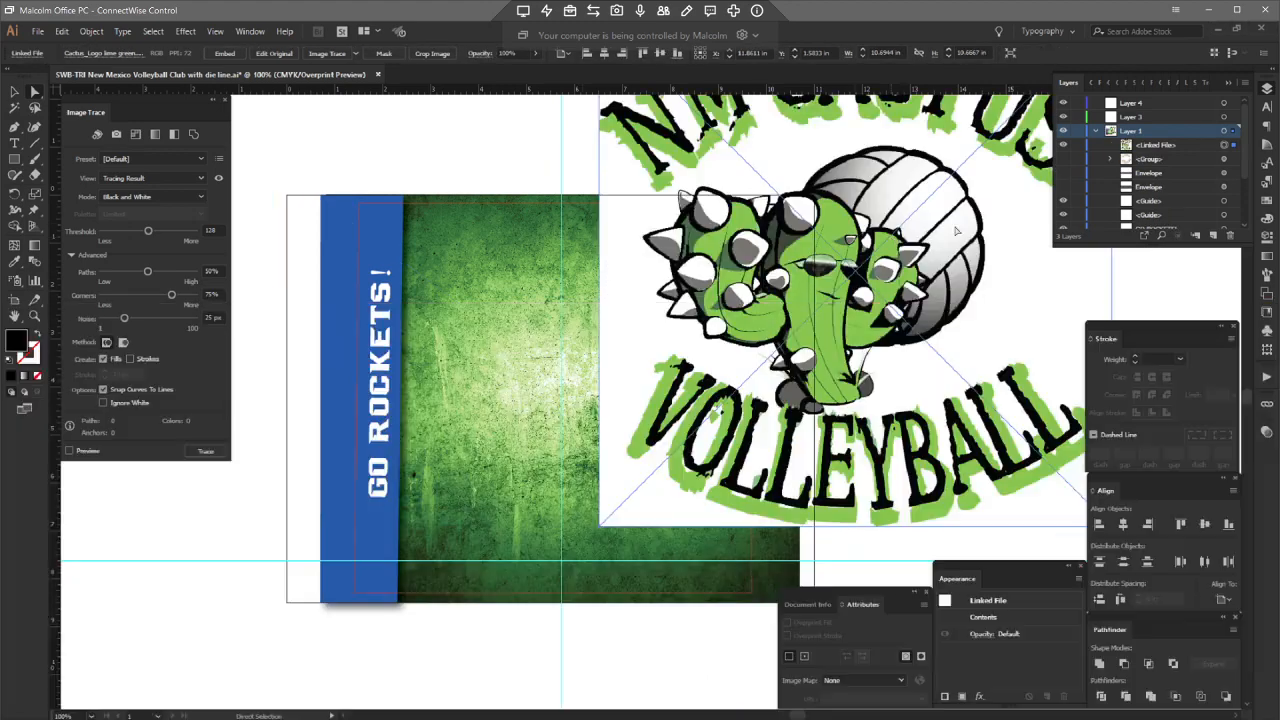
{"action": "left_click_drag", "start_coordinate": [935, 260], "coordinate": [862, 330]}
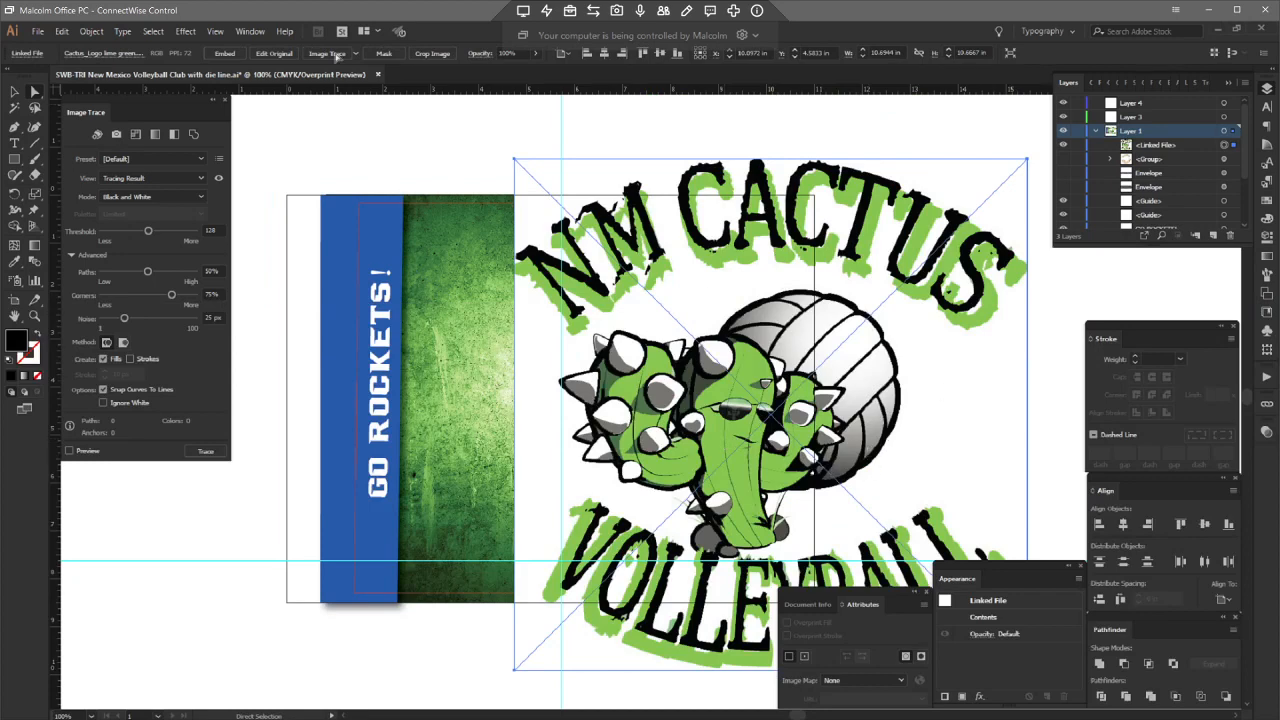
- Try tracing the placed cactus logo with the High Fidelity Photo preset, and delete the traced image
{"action": "left_click", "coordinate": [356, 56]}
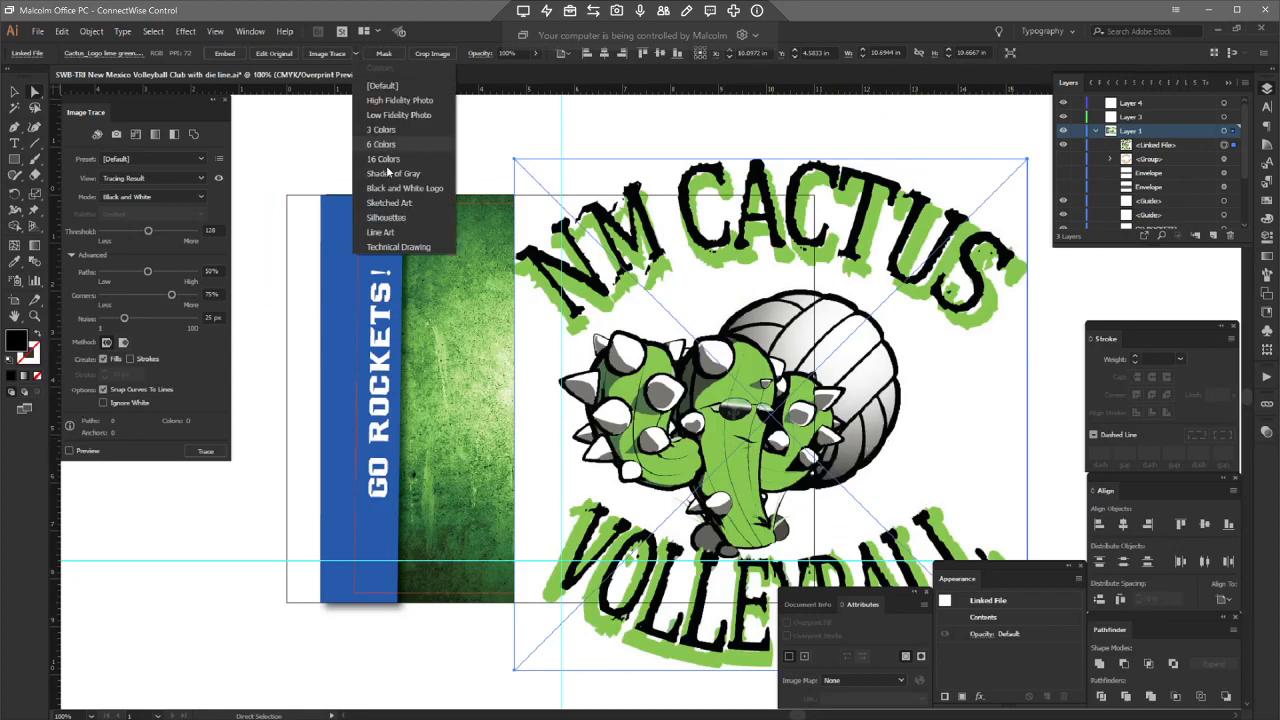
{"action": "left_click", "coordinate": [397, 104]}
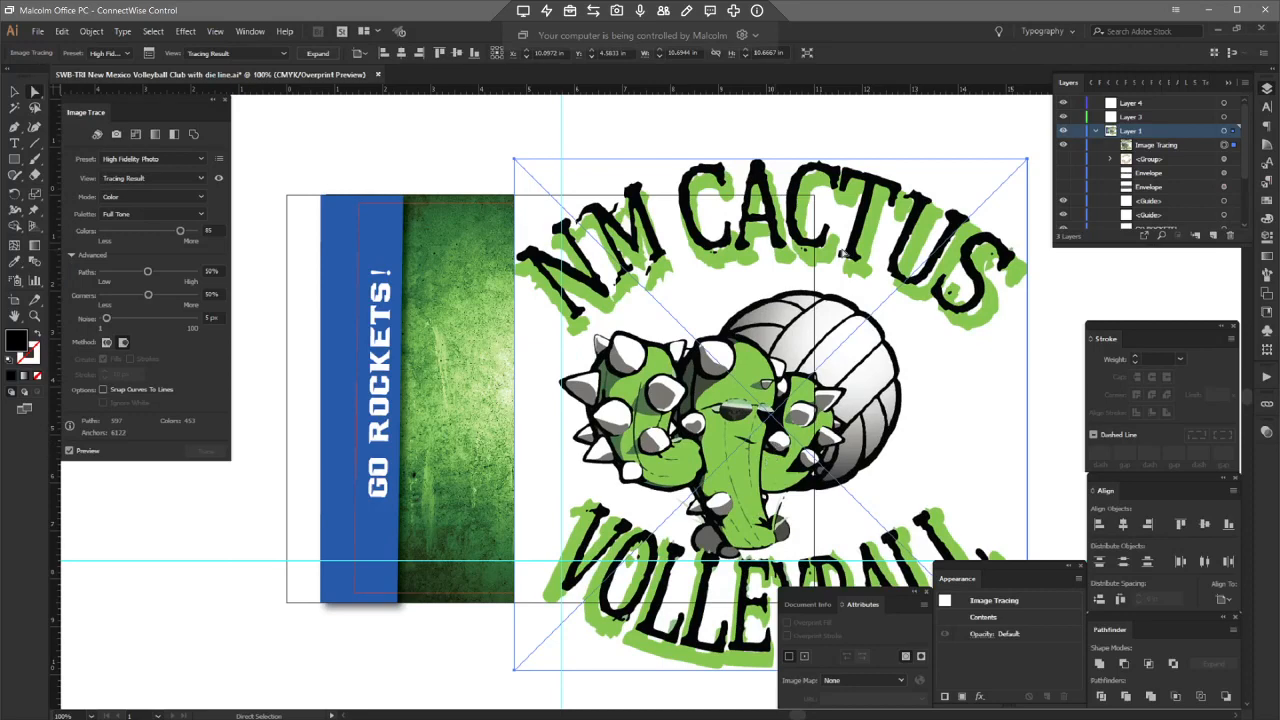
{"action": "key", "text": "Delete"}
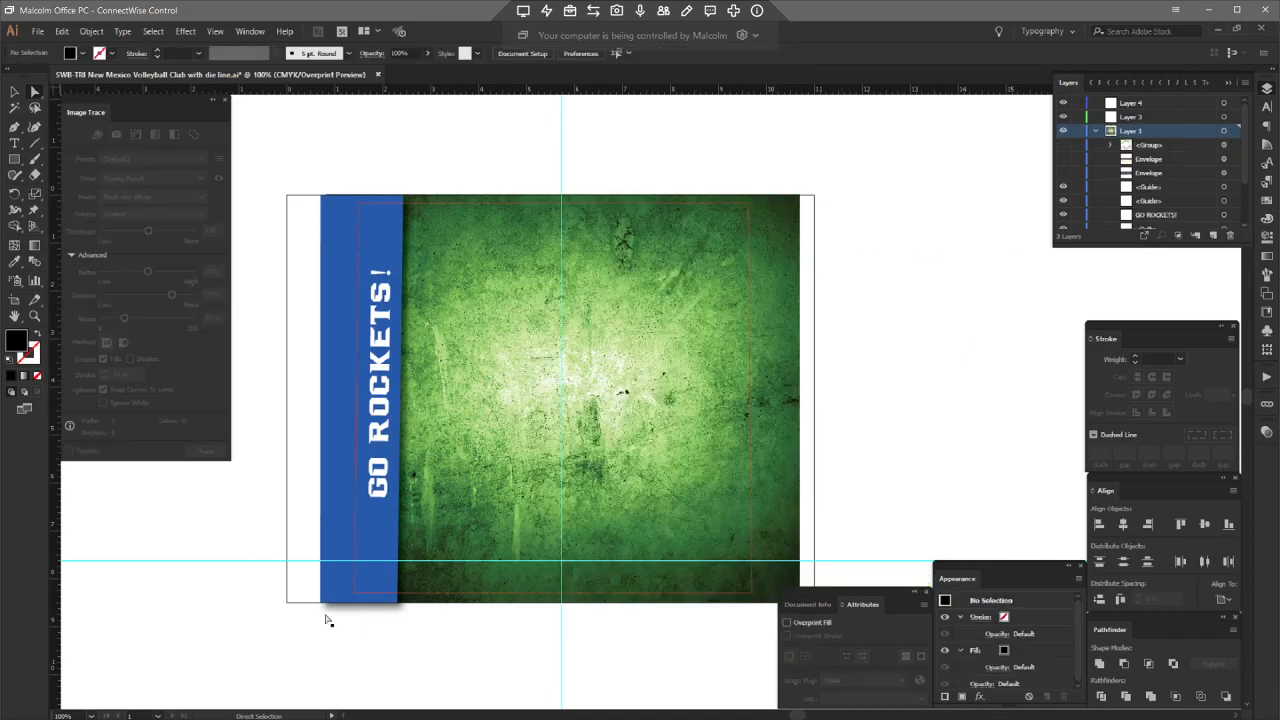
- Open the Cactus_Logo lime green image from the Downloads folder in Photoshop and clear the view of the whole logo
{"action": "mouse_move", "coordinate": [160, 718]}
{"action": "left_click", "coordinate": [282, 678]}
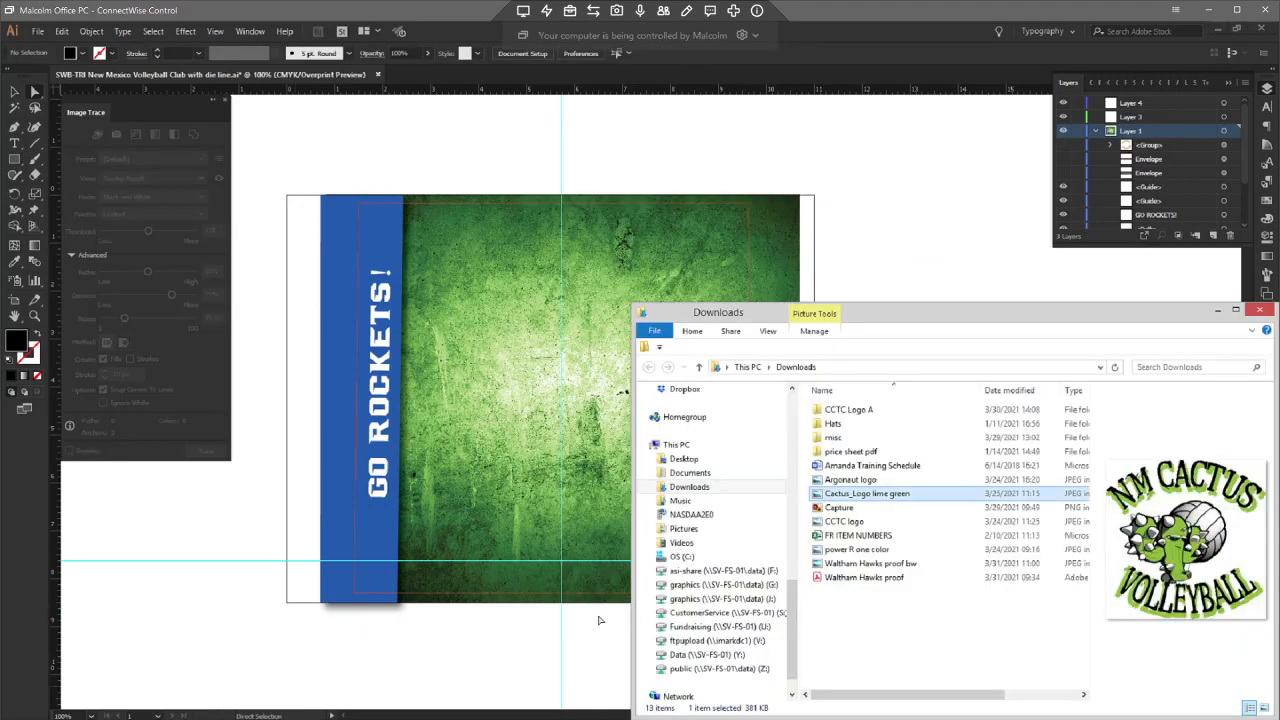
{"action": "left_click_drag", "start_coordinate": [882, 497], "coordinate": [1011, 72]}
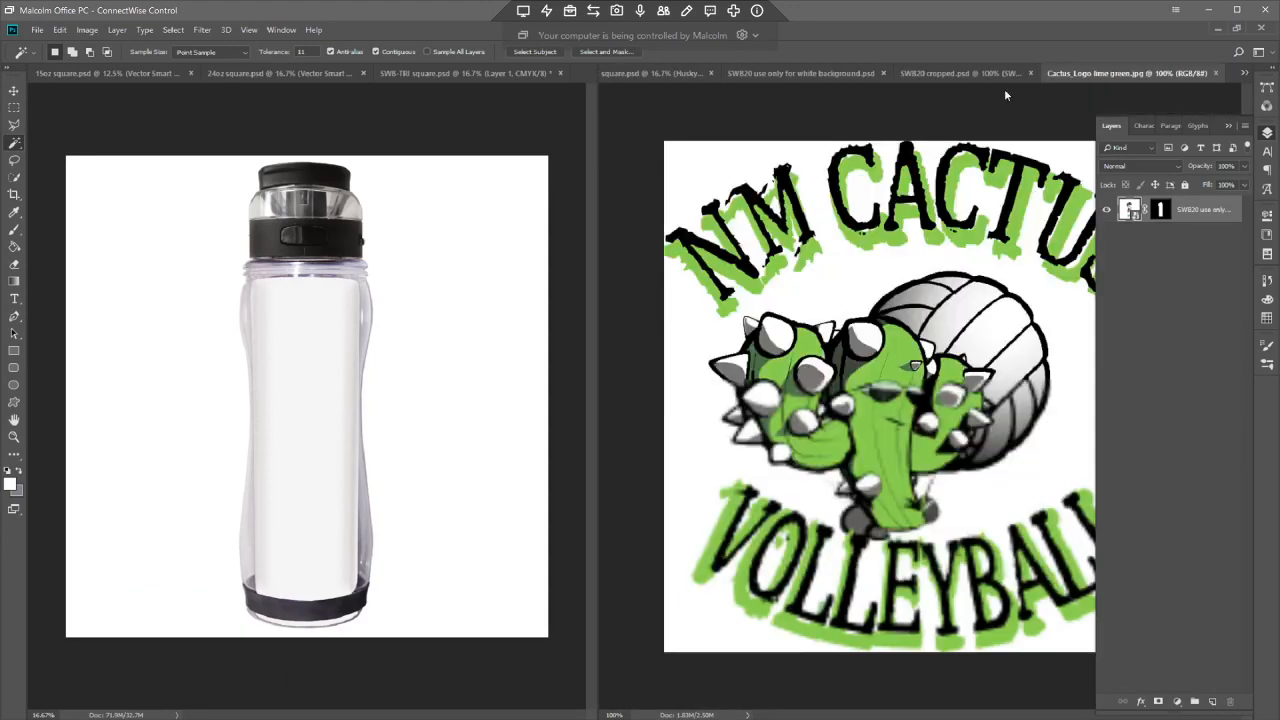
{"action": "left_click", "coordinate": [1267, 133]}
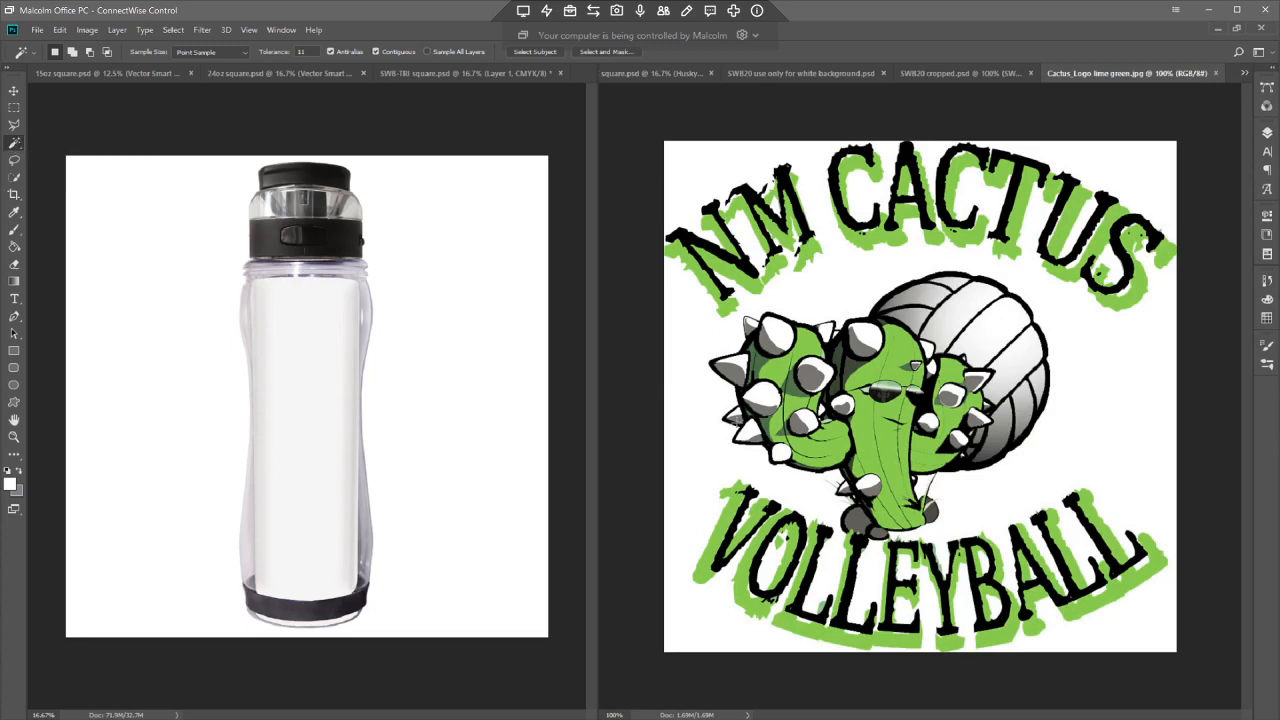
- Try to fill the white area around the cactus logo on the locked background layer, and deselect it
{"action": "left_click", "coordinate": [692, 333]}
{"action": "key", "text": "shift+BackSpace"}
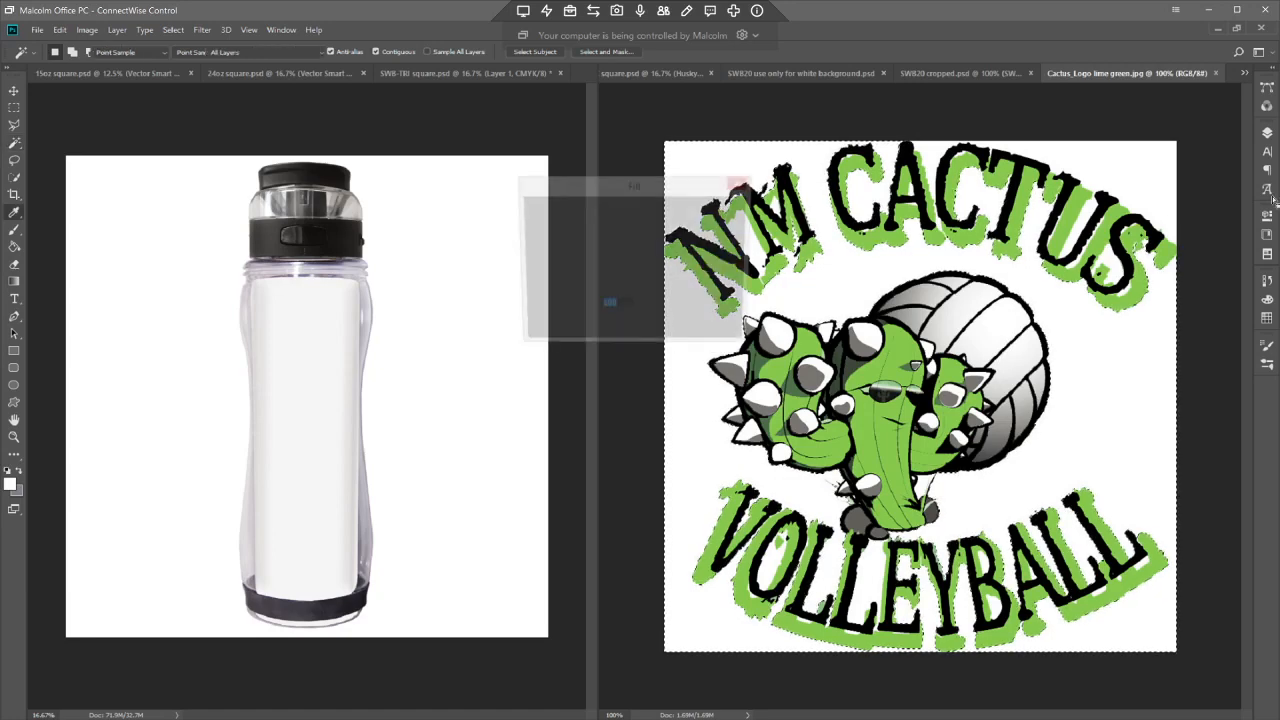
{"action": "key", "text": "Return"}
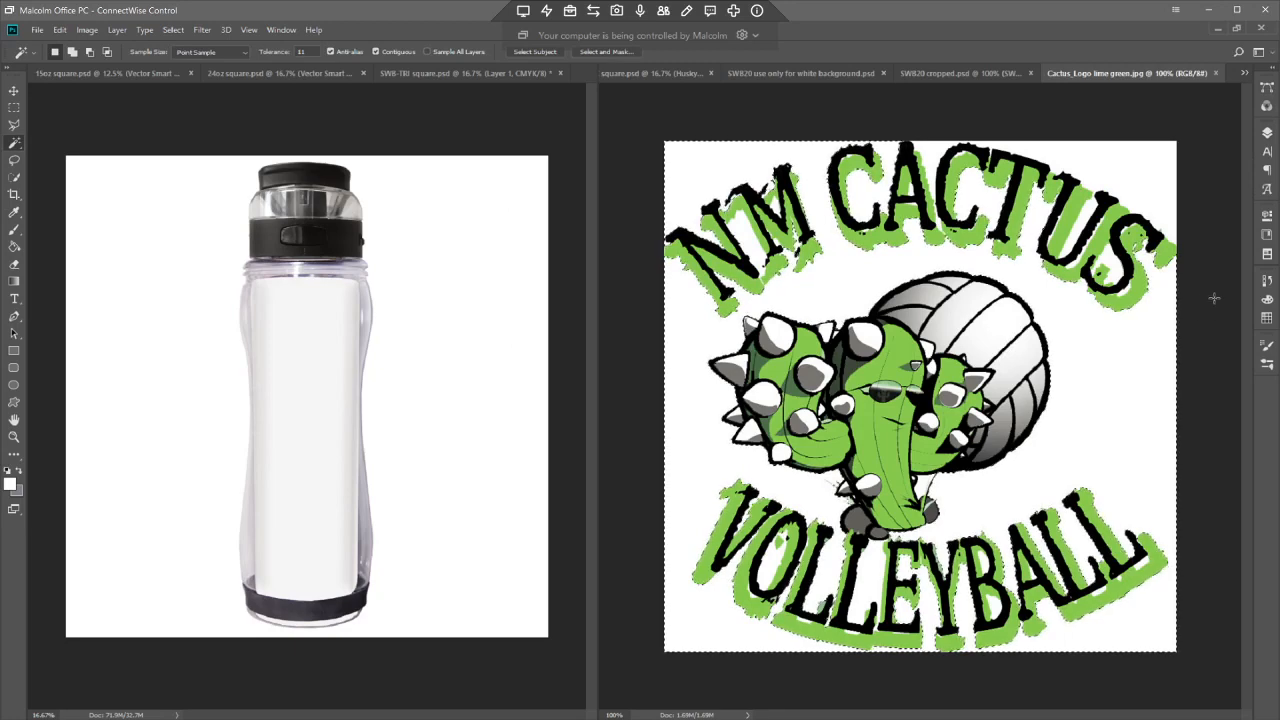
{"action": "key", "text": "ctrl+d"}
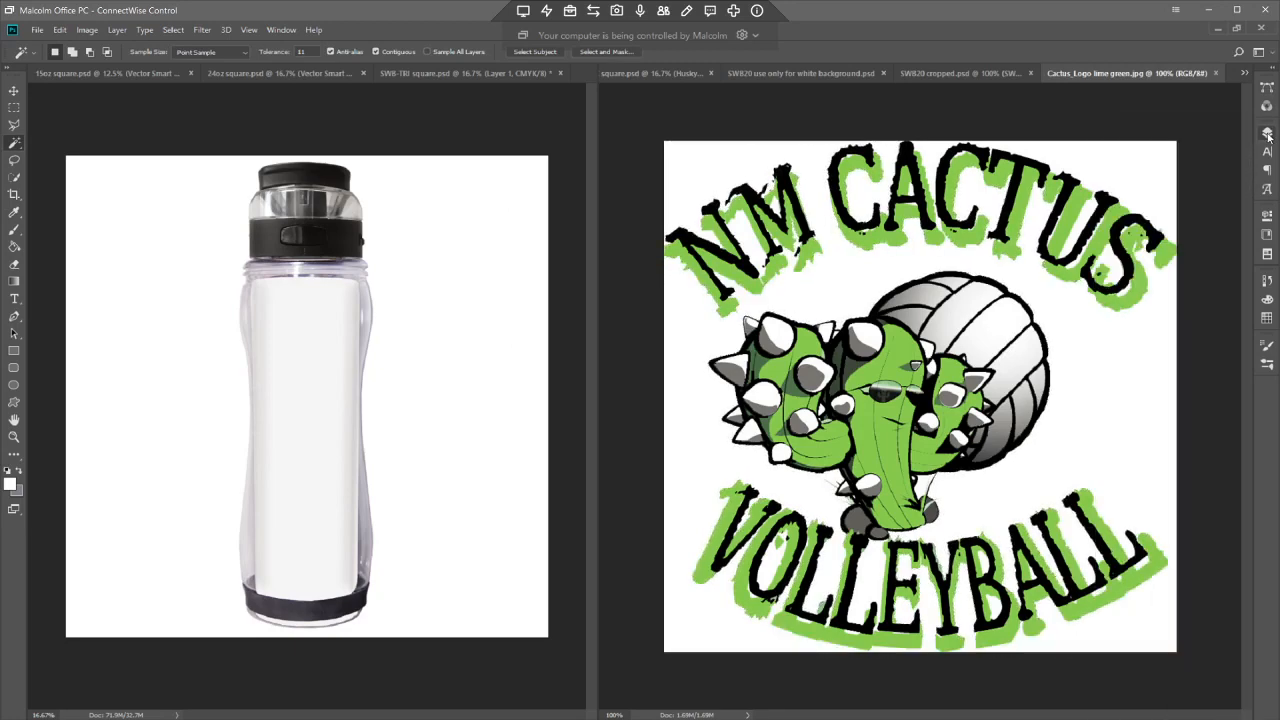
- Convert the cactus logo's Background to Layer 0, select the surrounding white with the Magic Wand and delete it
{"action": "left_click", "coordinate": [1267, 134]}
{"action": "double_click", "coordinate": [1160, 212]}
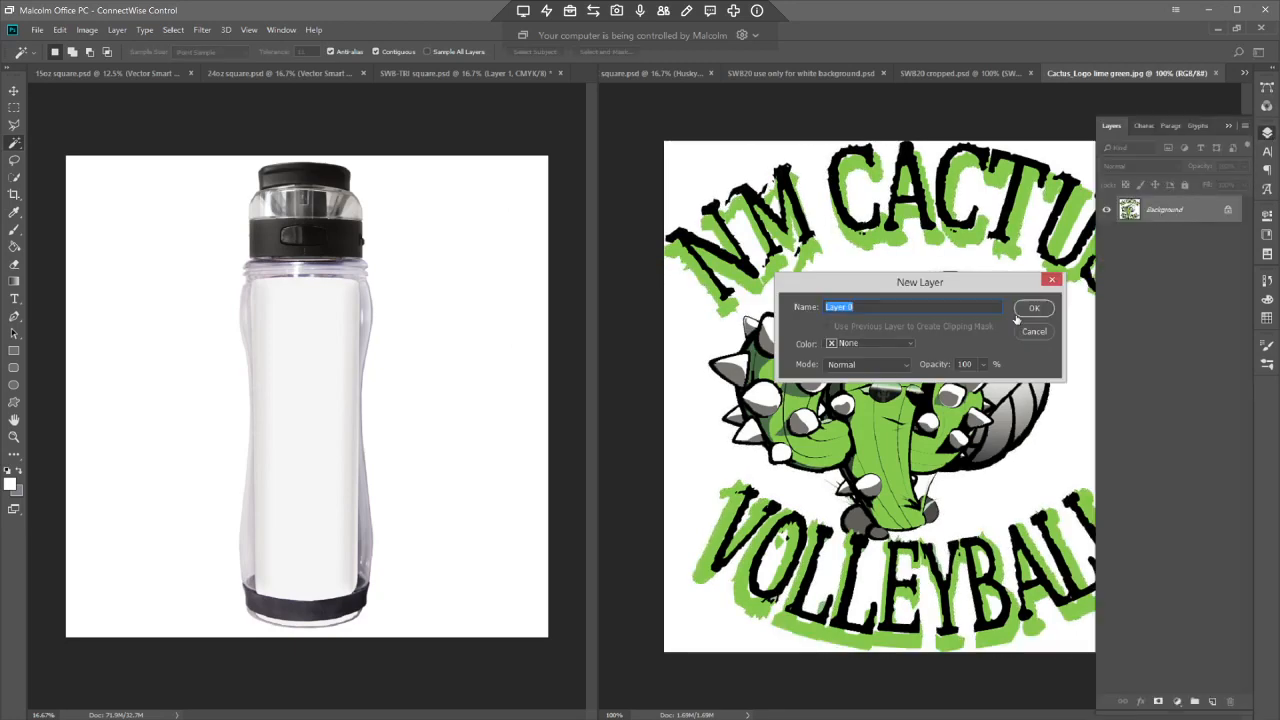
{"action": "key", "text": "Return"}
{"action": "left_click", "coordinate": [686, 161]}
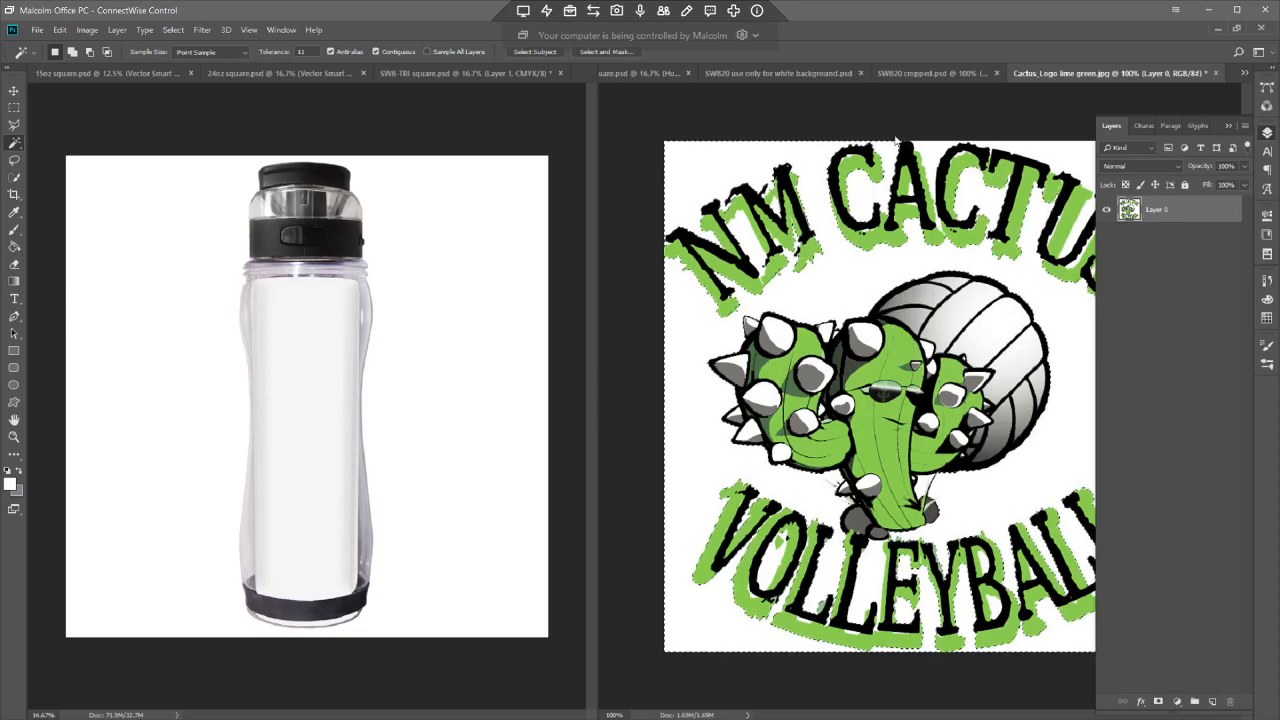
{"action": "left_click", "coordinate": [1267, 134]}
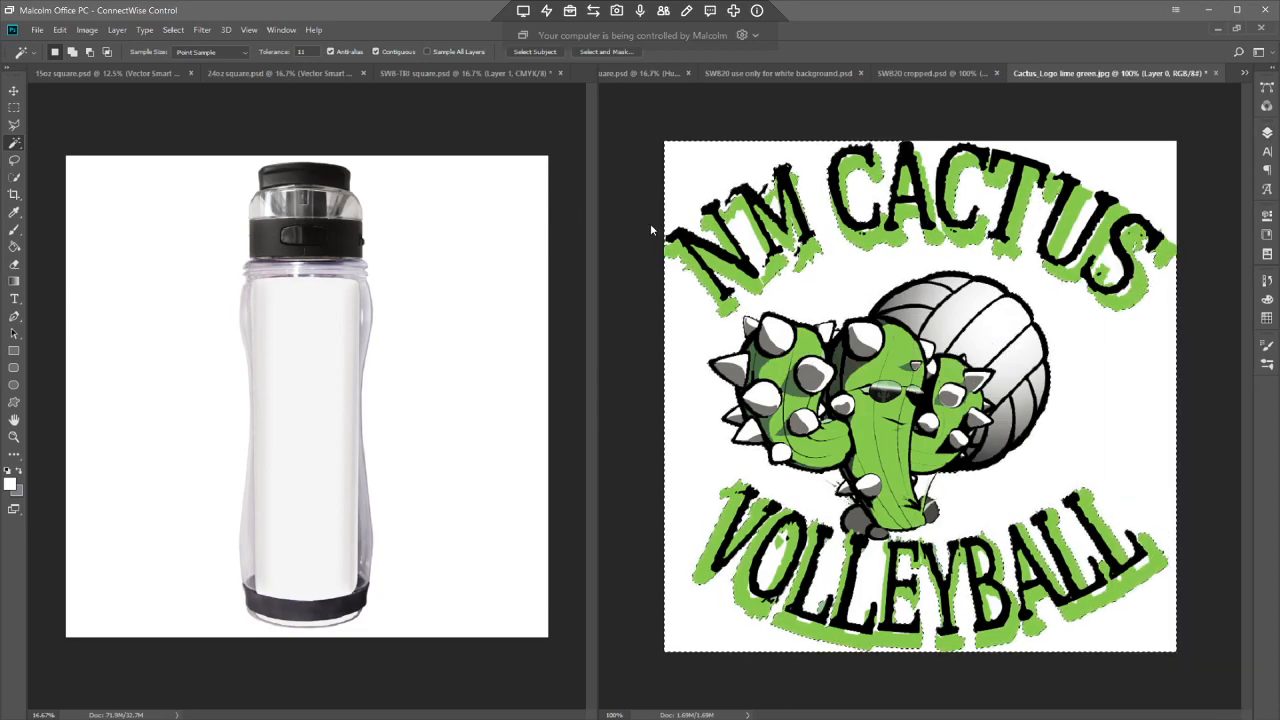
{"action": "key", "text": "Delete"}
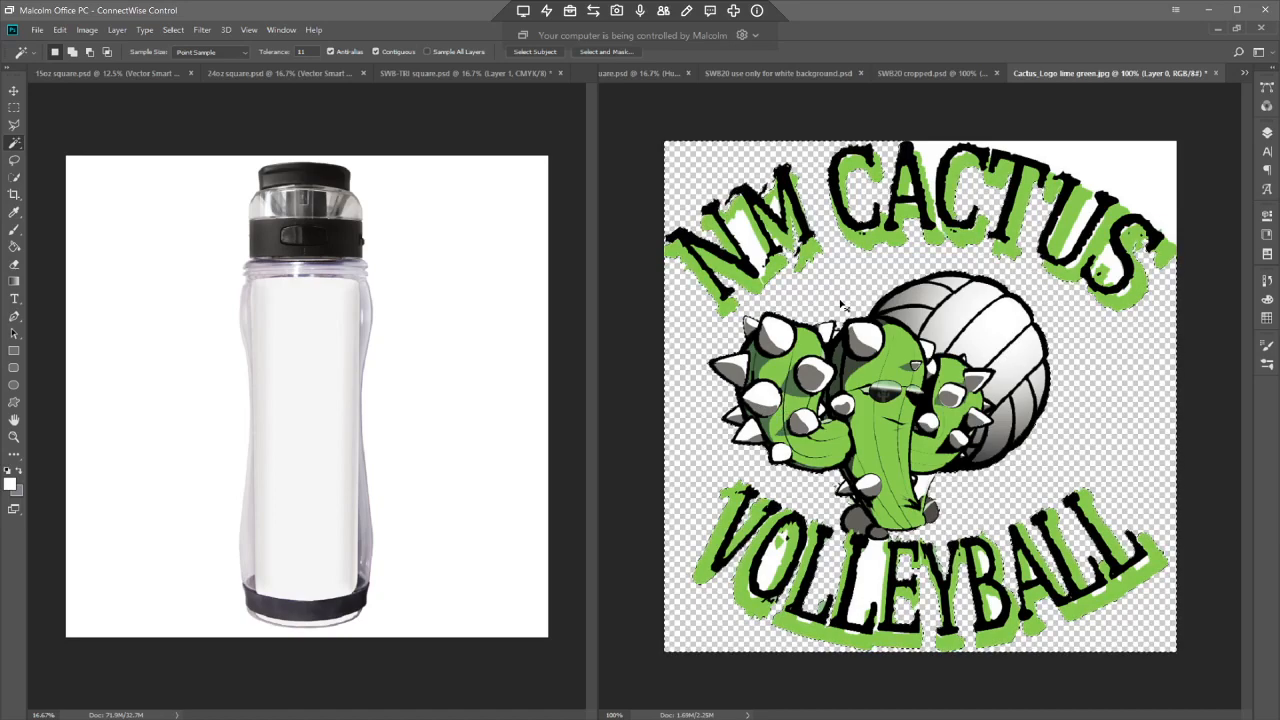
- Select the white patches between the N and M and beside the A of NM CACTUS with the Magic Wand and delete them
{"action": "key", "text": "ctrl+plus"}
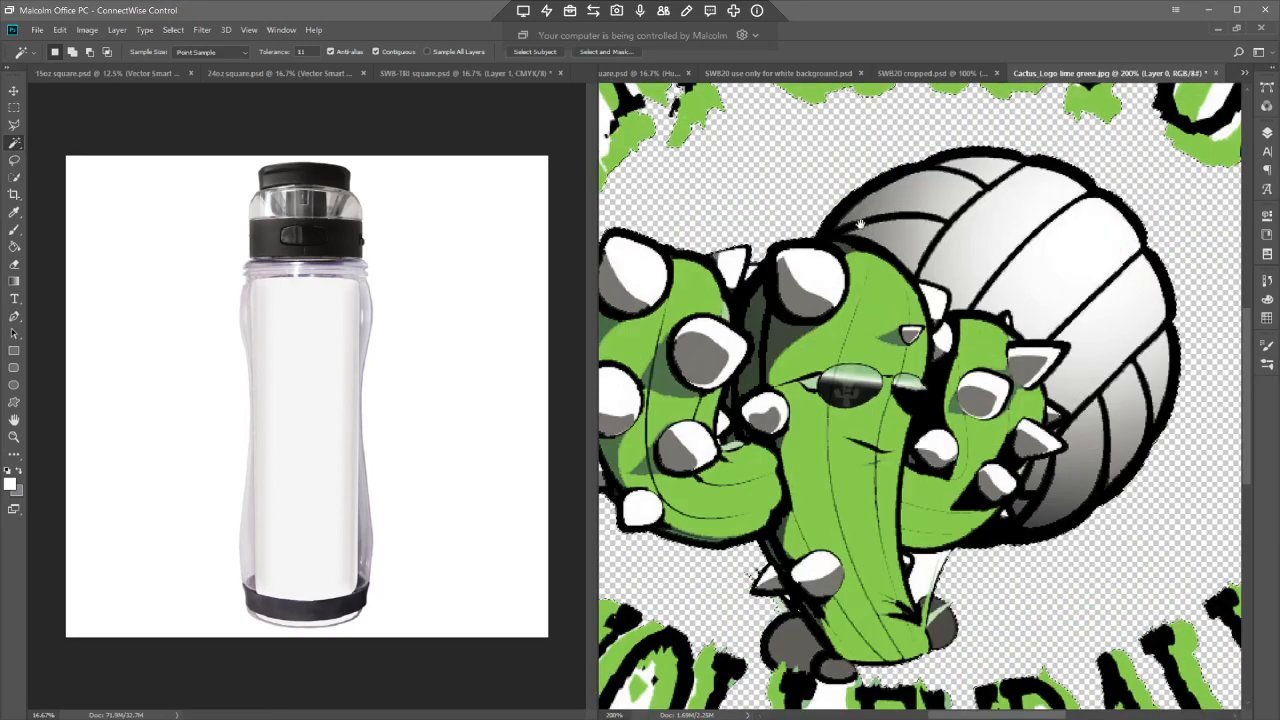
{"action": "left_click_drag", "start_coordinate": [868, 229], "coordinate": [1060, 547]}
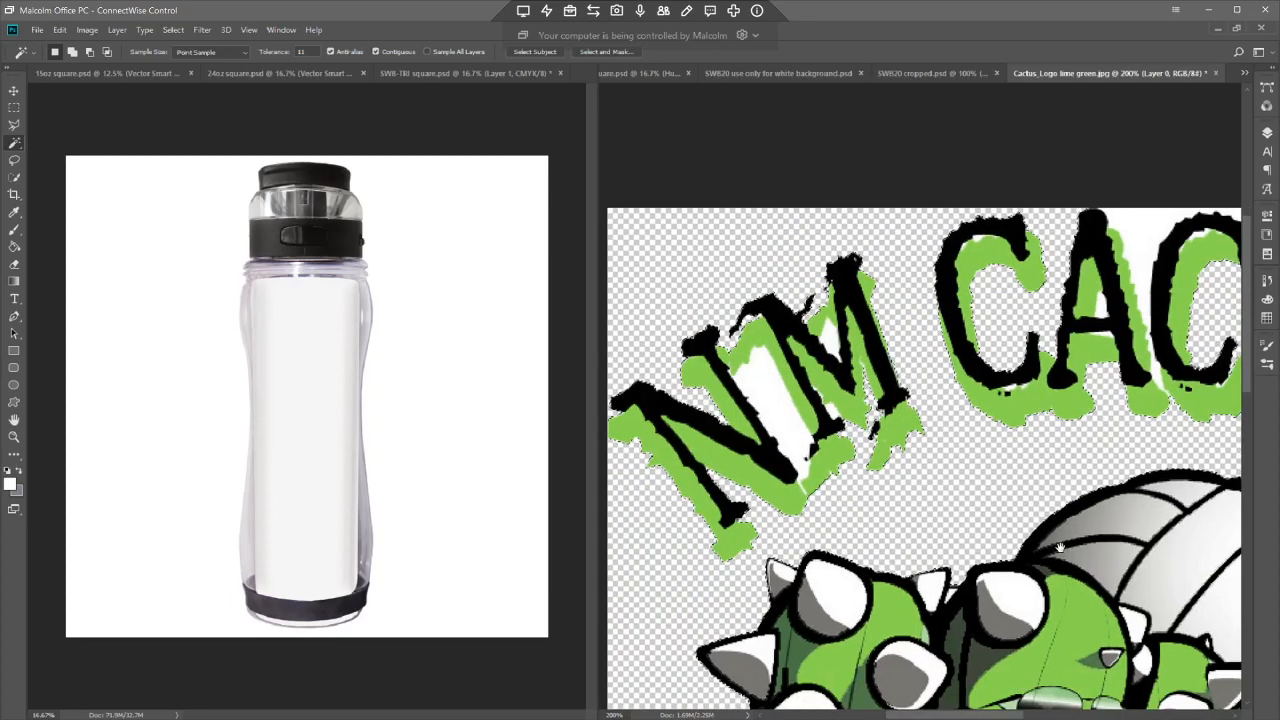
{"action": "left_click", "coordinate": [766, 382]}
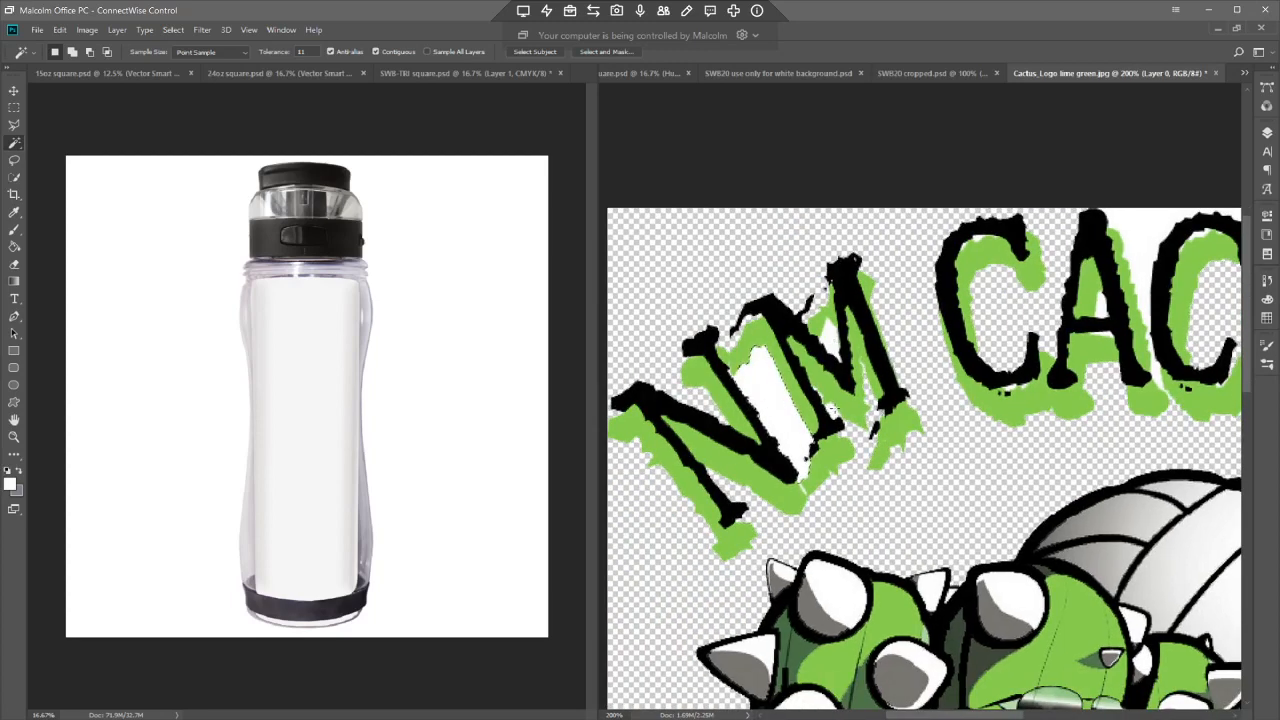
{"action": "key", "text": "shift"}
{"action": "left_click", "coordinate": [1161, 380], "text": "shift"}
{"action": "key", "text": "Delete"}
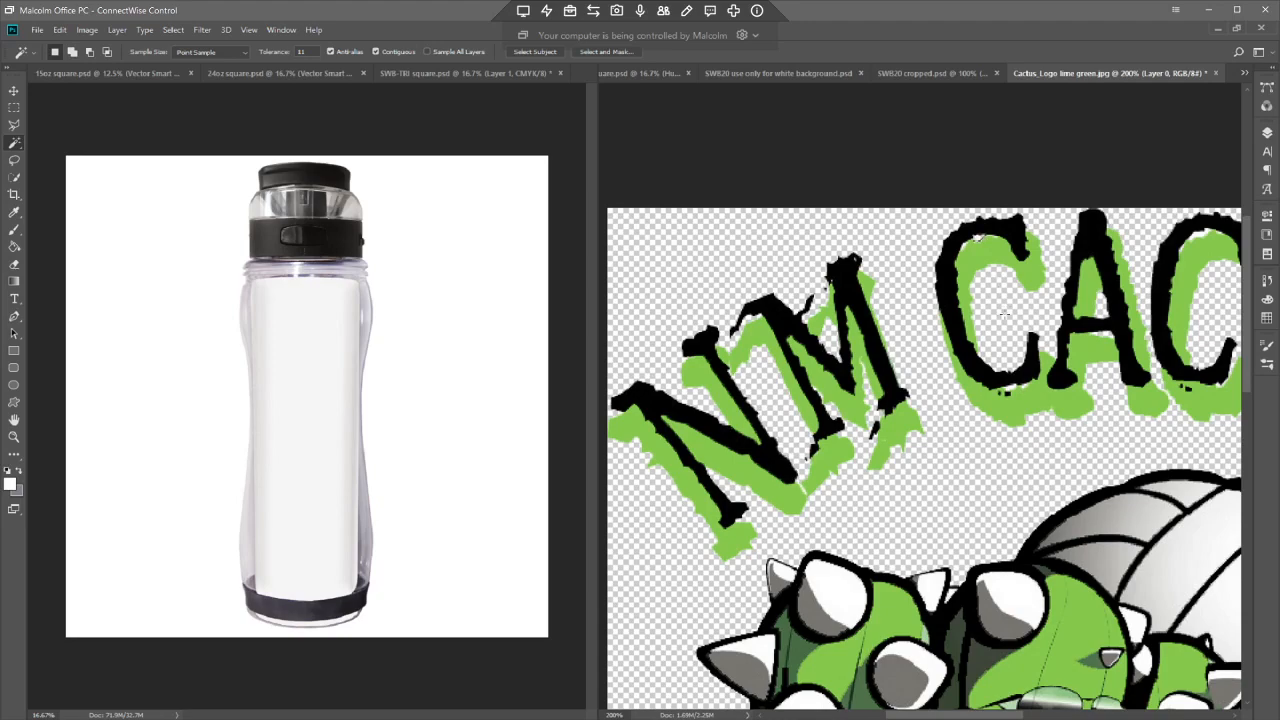
- Delete the remaining white patches inside the U and S of CACTUS
{"action": "scroll", "coordinate": [1003, 313], "scroll_direction": "right", "scroll_amount": 5}
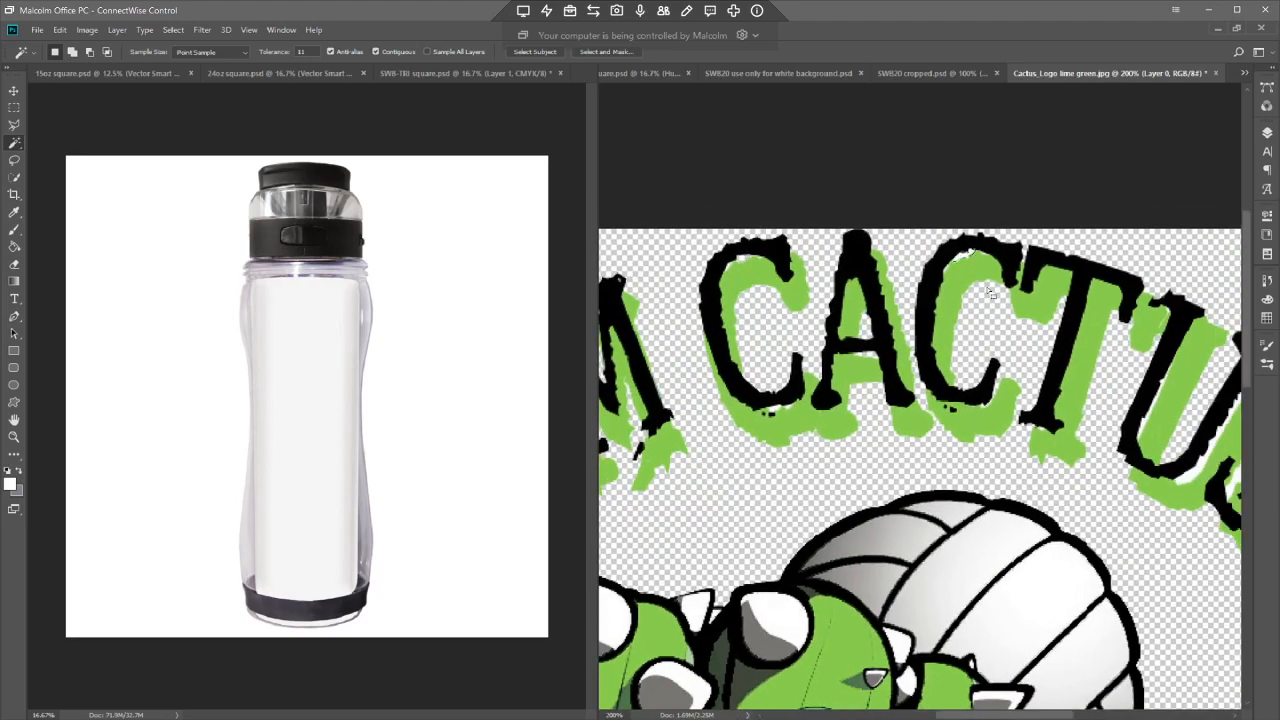
{"action": "scroll", "coordinate": [744, 349], "scroll_direction": "right", "scroll_amount": 8}
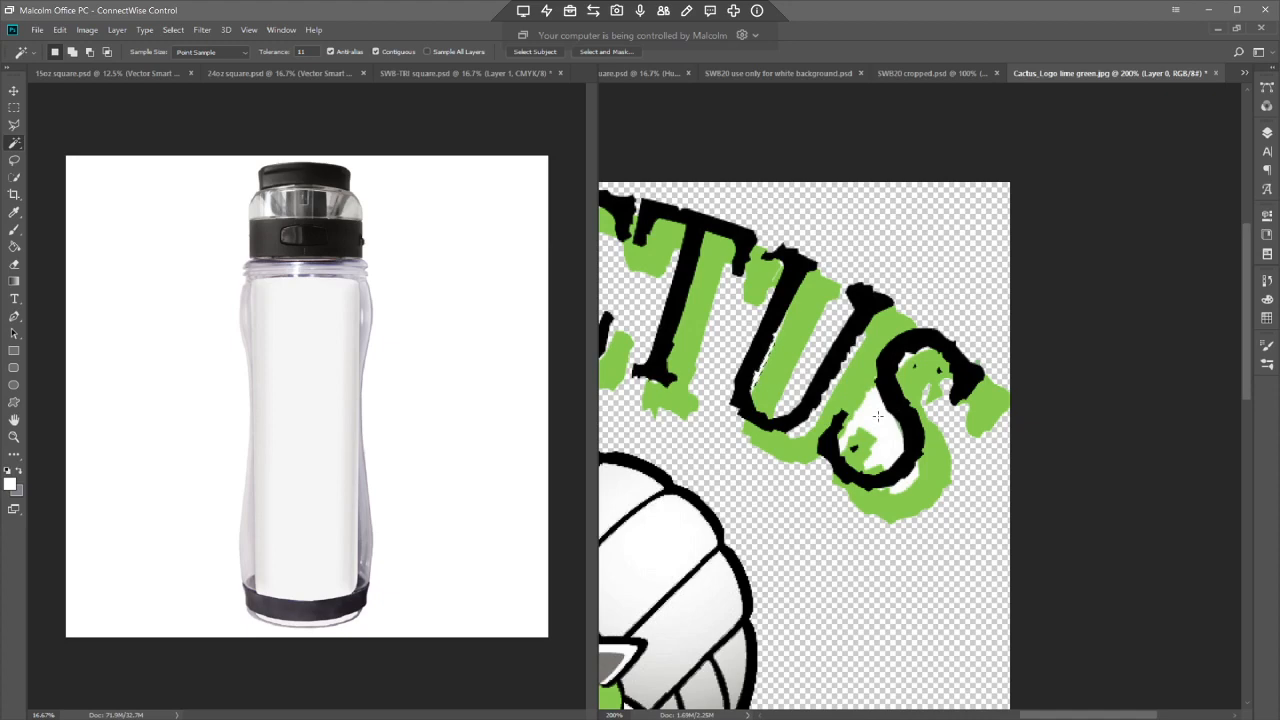
{"action": "key", "text": "Delete"}
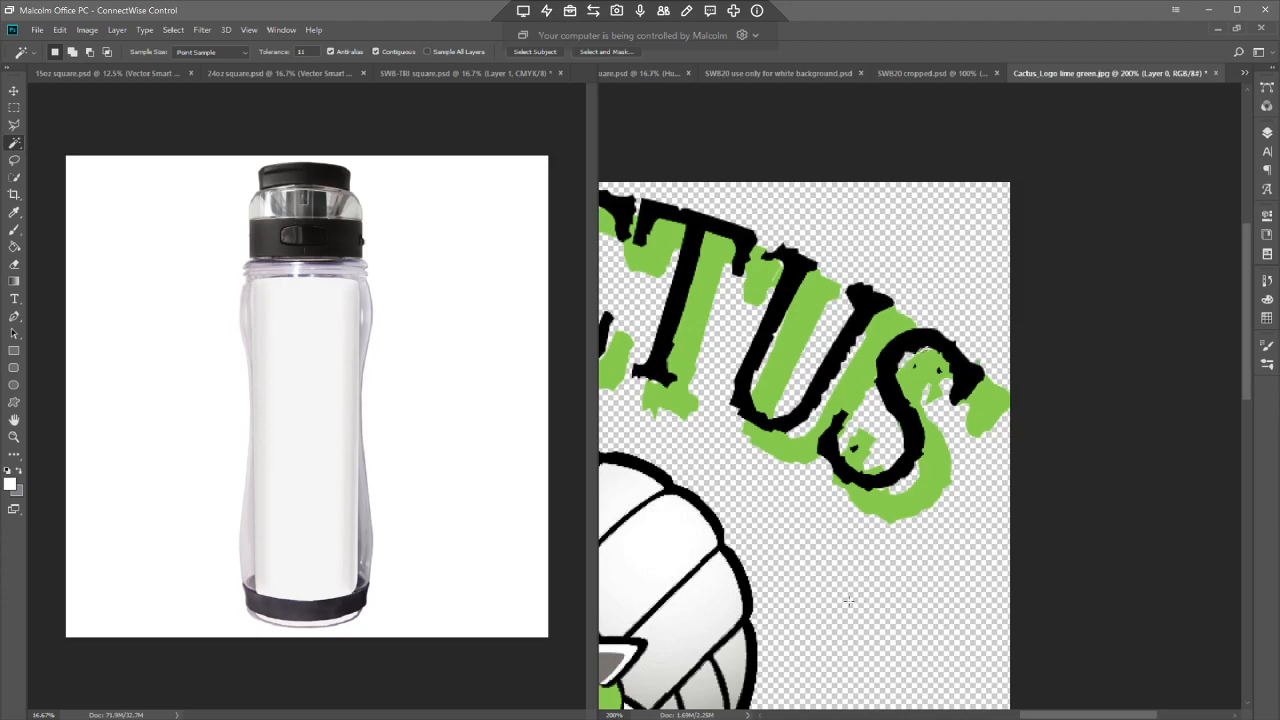
- Delete the white areas inside the O and around the first two L's of VOLLEYBALL
{"action": "left_click_drag", "start_coordinate": [818, 643], "coordinate": [1069, 260]}
{"action": "left_click_drag", "start_coordinate": [806, 530], "coordinate": [1092, 426]}
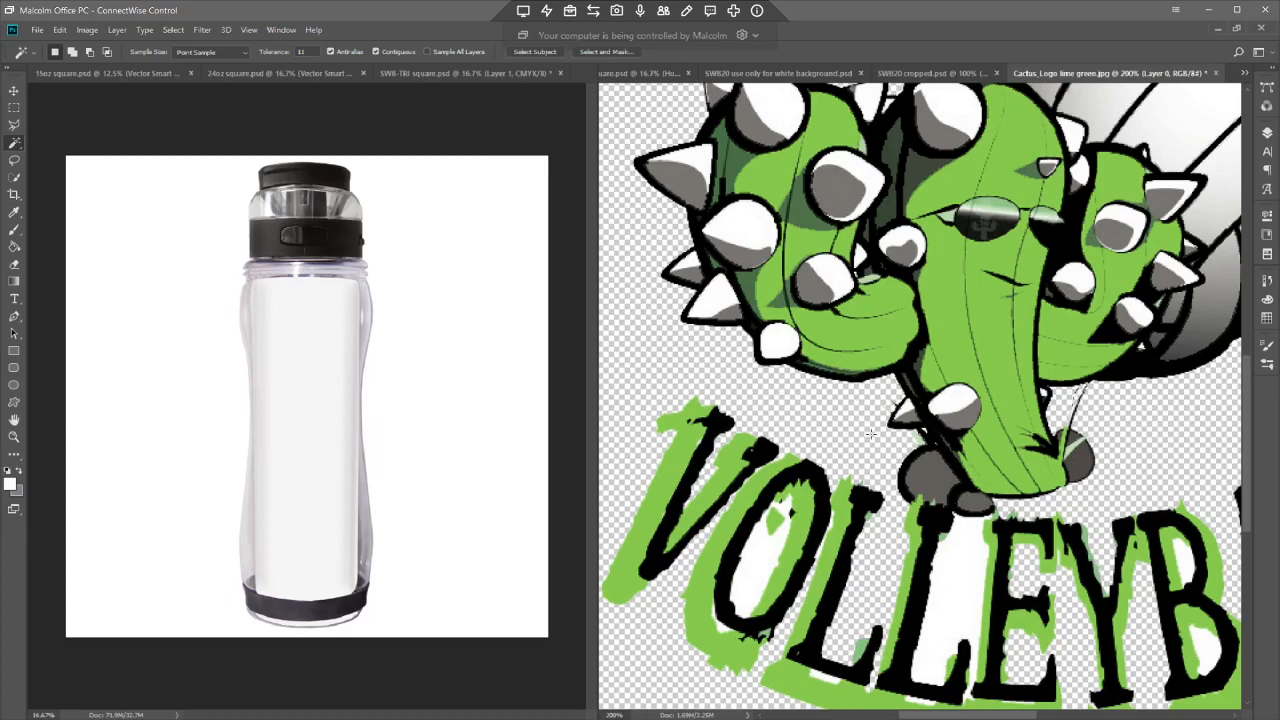
{"action": "scroll", "coordinate": [846, 378], "scroll_direction": "down", "scroll_amount": 3}
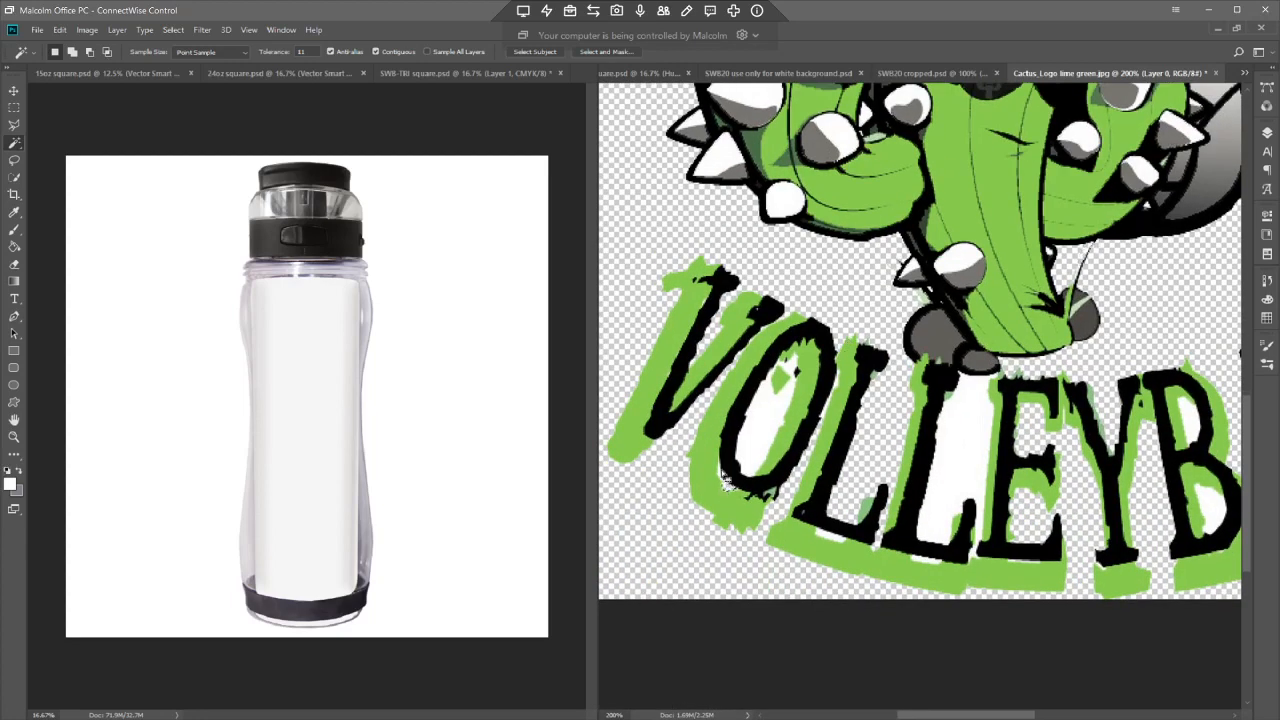
{"action": "left_click", "coordinate": [752, 430]}
{"action": "key", "text": "Delete"}
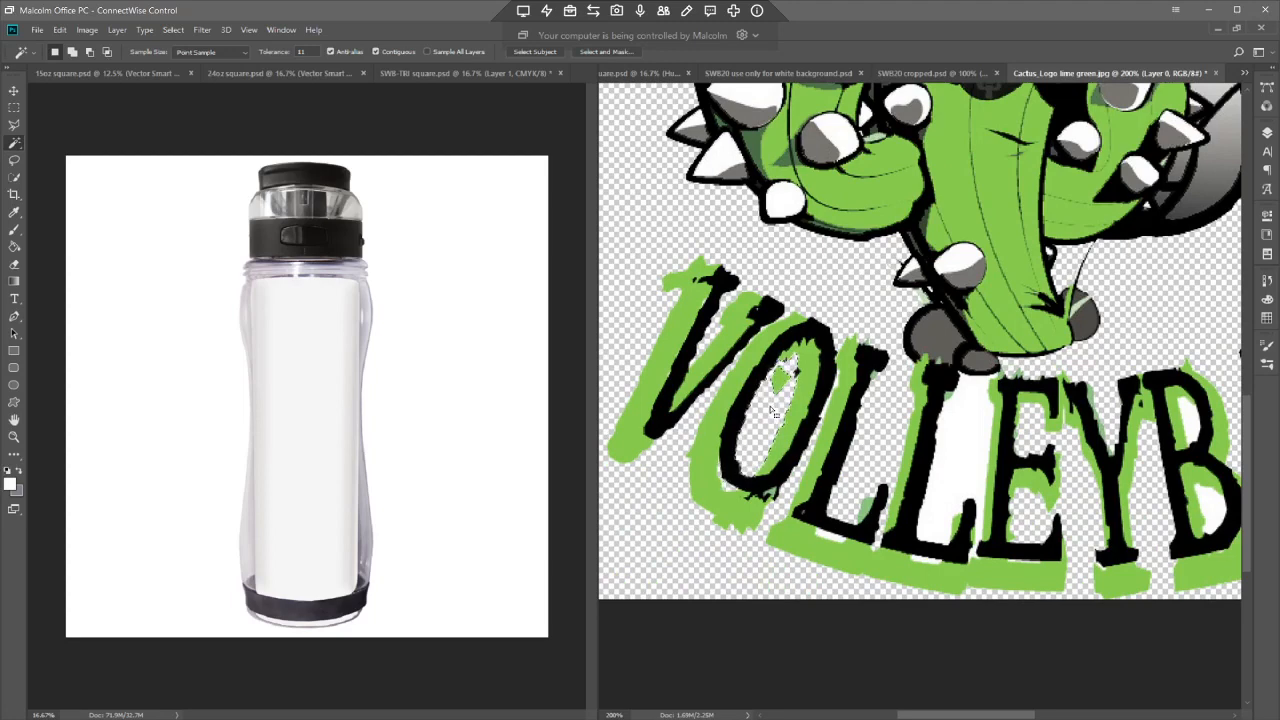
{"action": "left_click", "coordinate": [830, 535]}
{"action": "left_click", "coordinate": [926, 552]}
{"action": "key", "text": "Delete"}
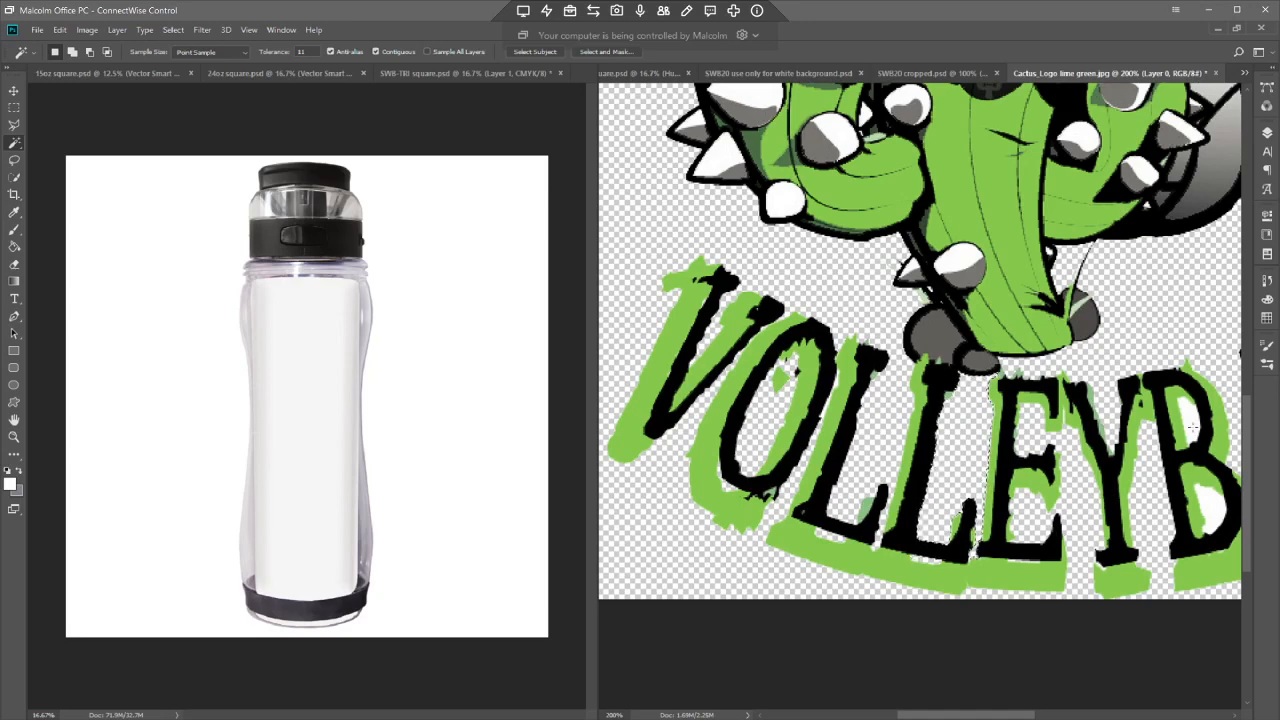
- Delete the upper and lower white patches inside the B of VOLLEYBALL
{"action": "left_click", "coordinate": [1191, 434]}
{"action": "key", "text": "Delete"}
{"action": "left_click", "coordinate": [1209, 501]}
{"action": "key", "text": "Delete"}
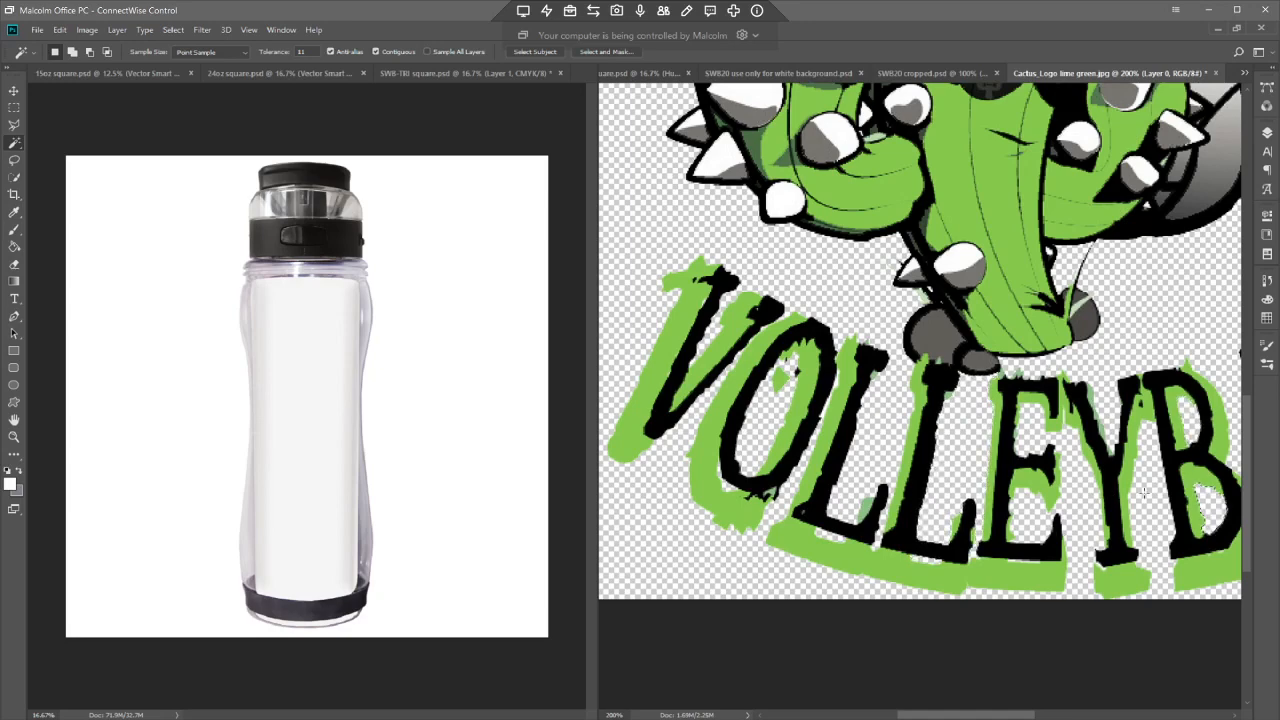
- Delete the white patches in the A and under the last two L's of VOLLEYBALL
{"action": "left_click_drag", "start_coordinate": [685, 462], "coordinate": [622, 464]}
{"action": "left_click_drag", "start_coordinate": [1200, 489], "coordinate": [1046, 466]}
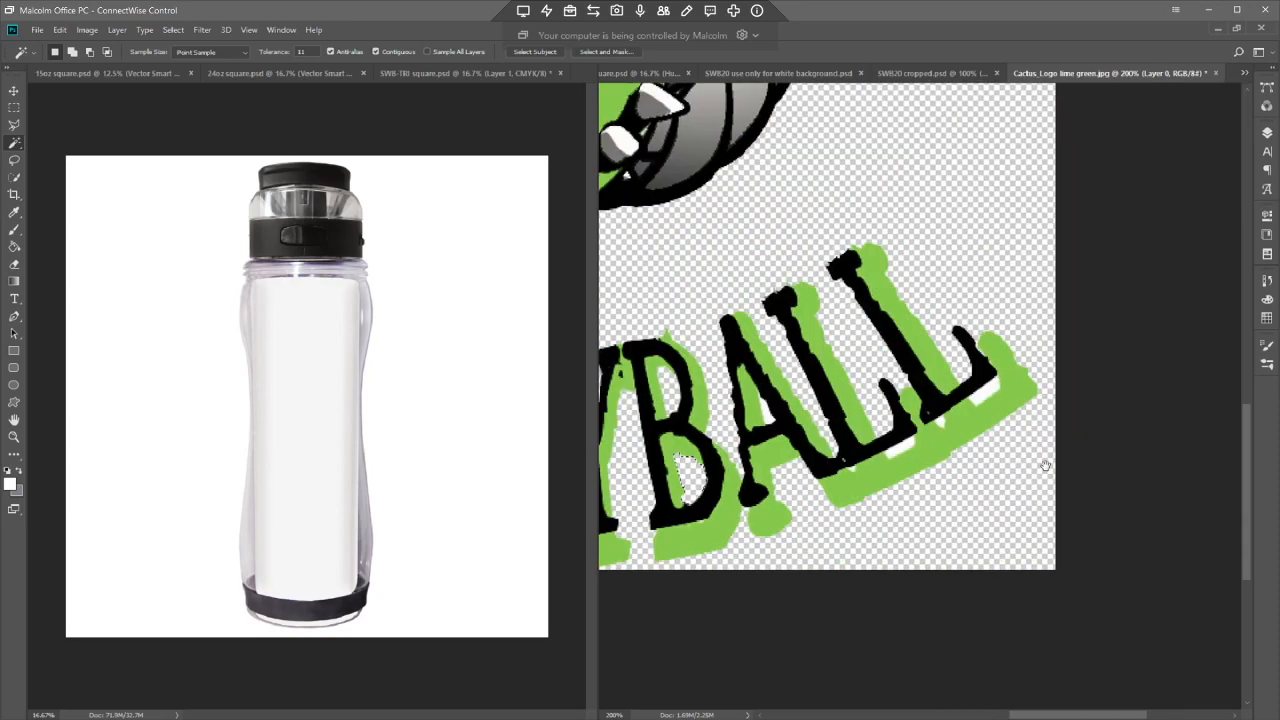
{"action": "left_click", "coordinate": [768, 416]}
{"action": "key", "text": "Delete"}
{"action": "left_click", "coordinate": [912, 448]}
{"action": "key", "text": "Delete"}
{"action": "left_click", "coordinate": [986, 394]}
{"action": "key", "text": "Delete"}
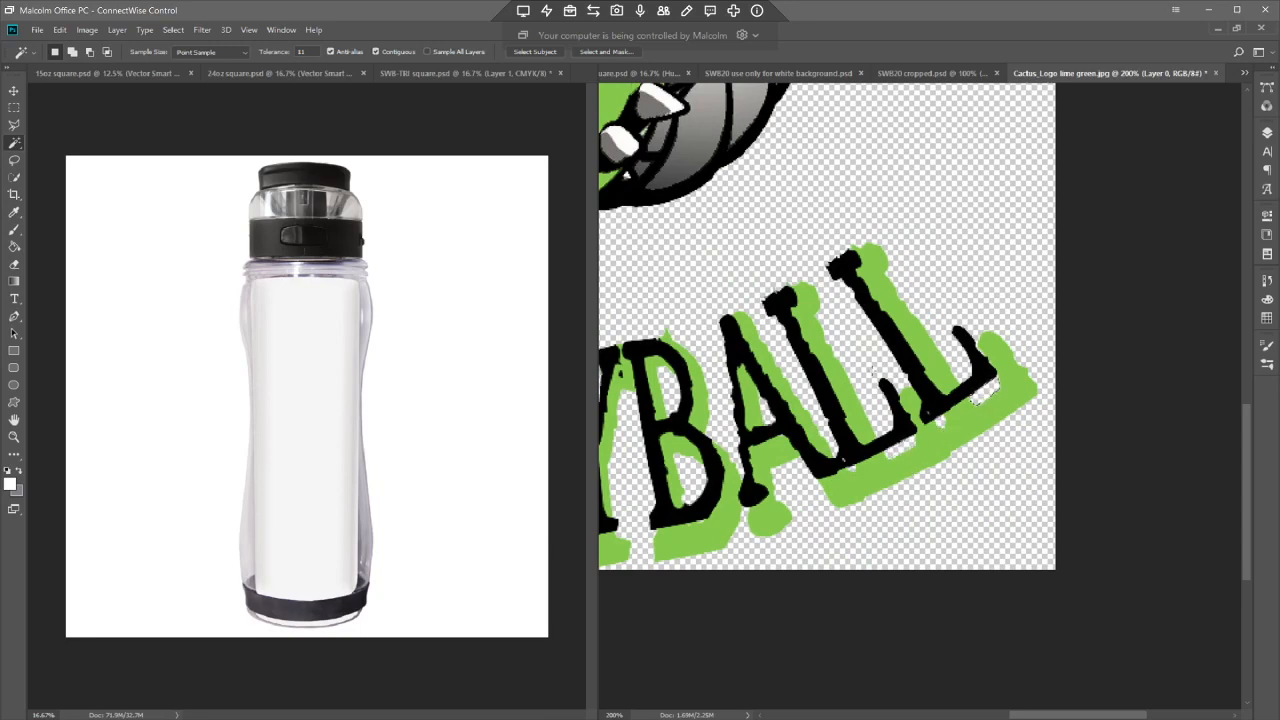
- Save a PNG copy of the logo as Cactus_Logo lime green in the Downloads folder with the large file size option
{"action": "key", "text": "ctrl+minus"}
{"action": "key", "text": "ctrl+minus"}
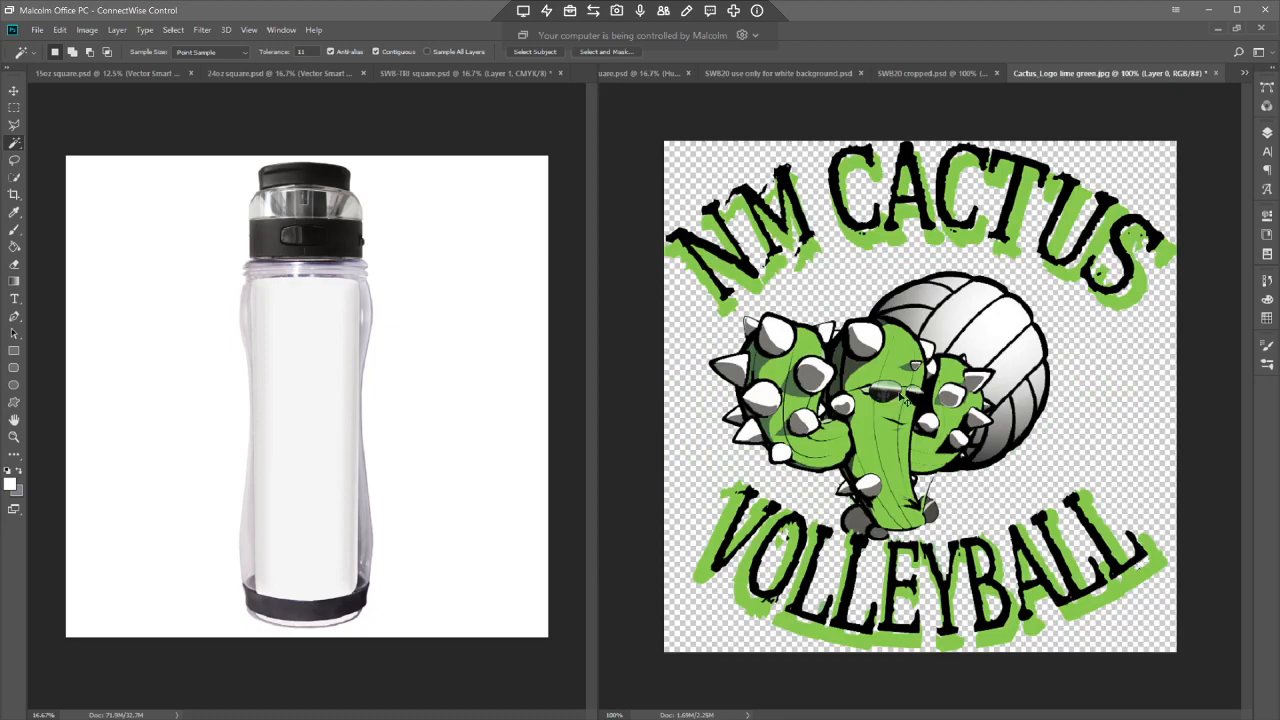
{"action": "key", "text": "ctrl+minus"}
{"action": "key", "text": "ctrl+plus"}
{"action": "left_click", "coordinate": [37, 30]}
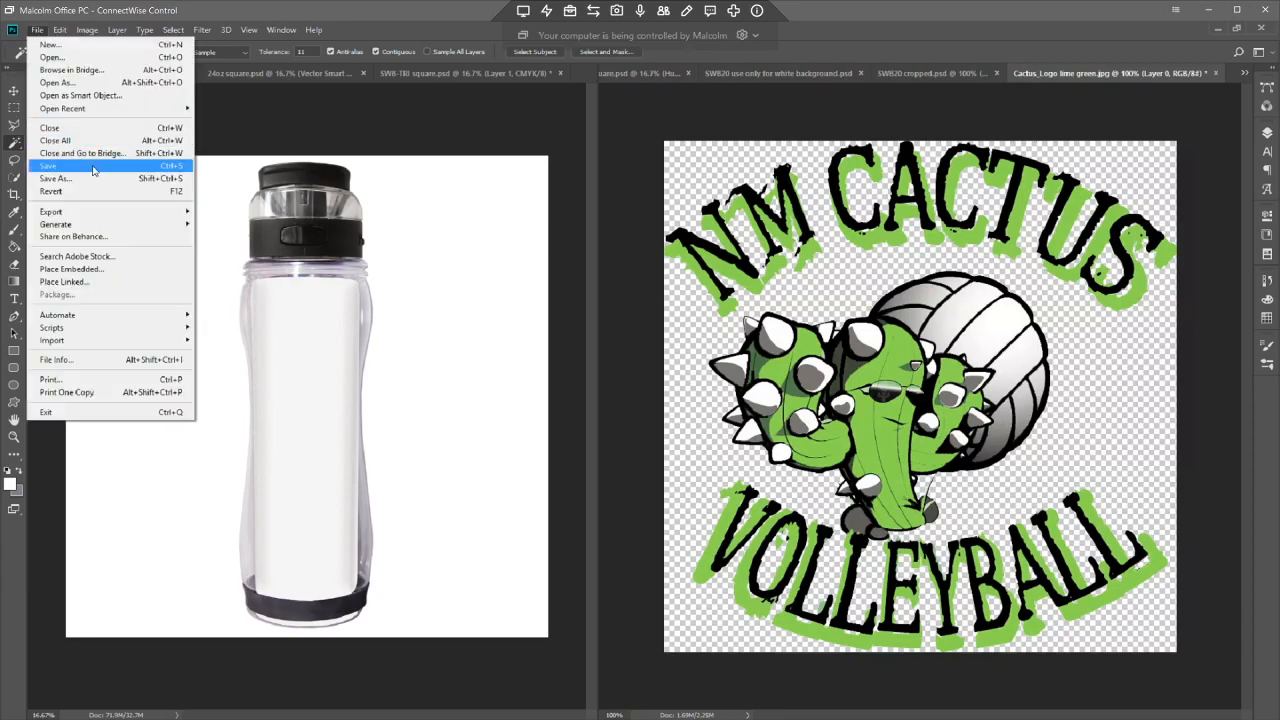
{"action": "left_click", "coordinate": [55, 178]}
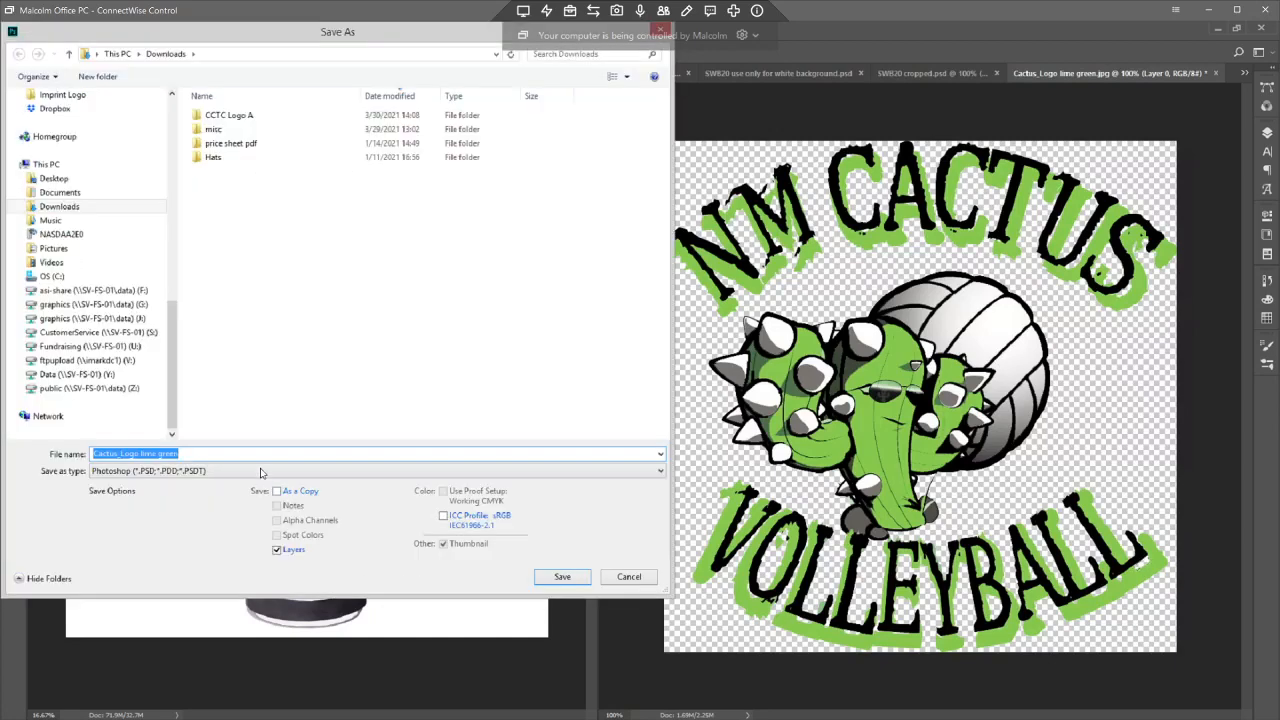
{"action": "left_click", "coordinate": [260, 471]}
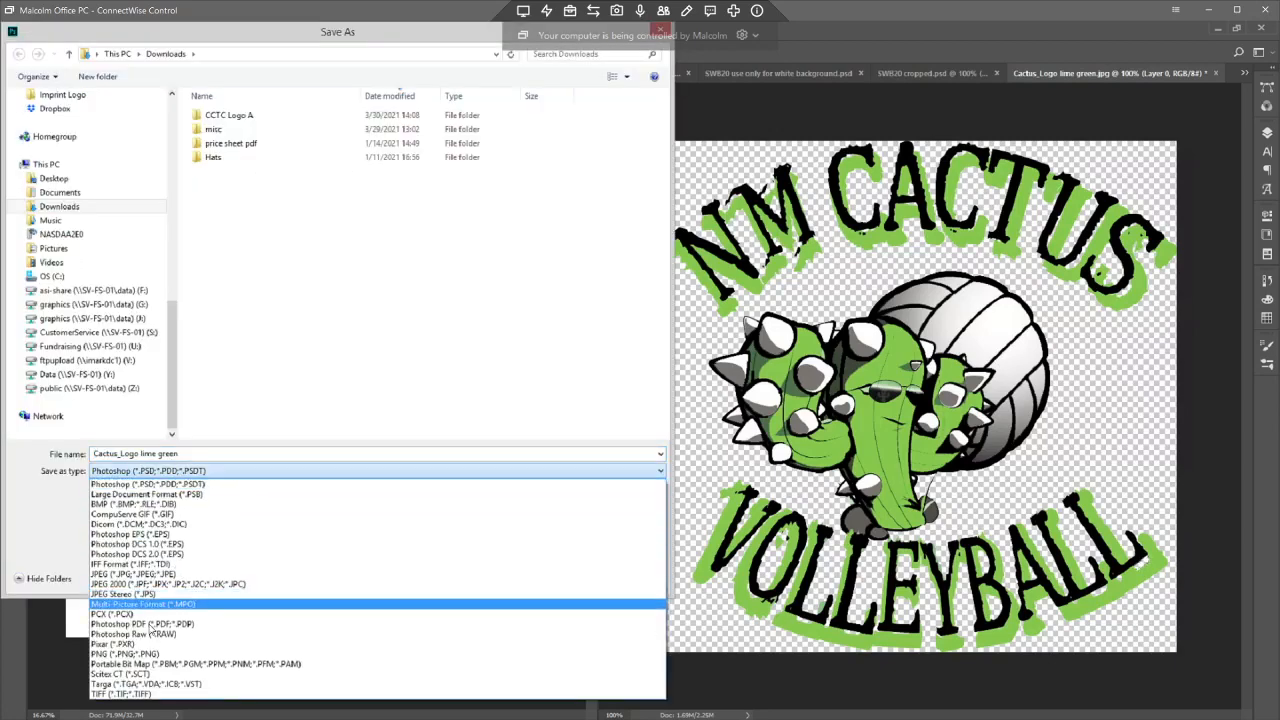
{"action": "left_click", "coordinate": [133, 655]}
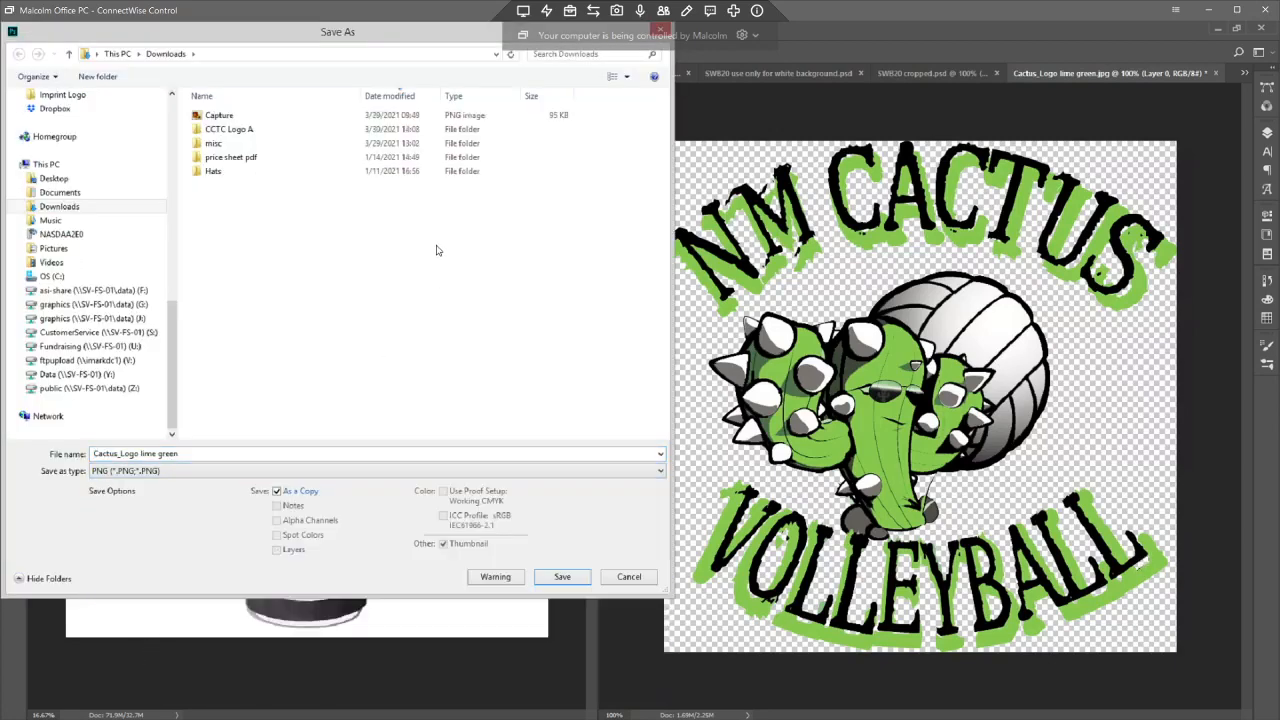
{"action": "left_click", "coordinate": [577, 582]}
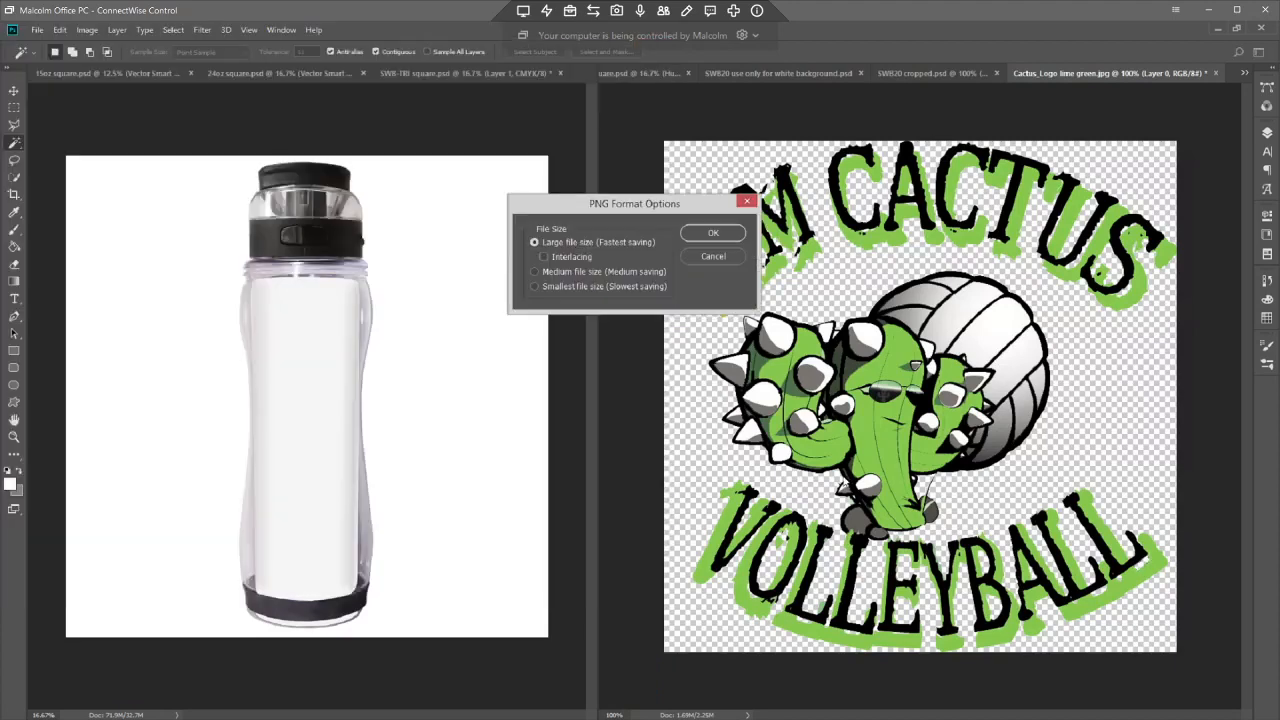
{"action": "left_click", "coordinate": [708, 232]}
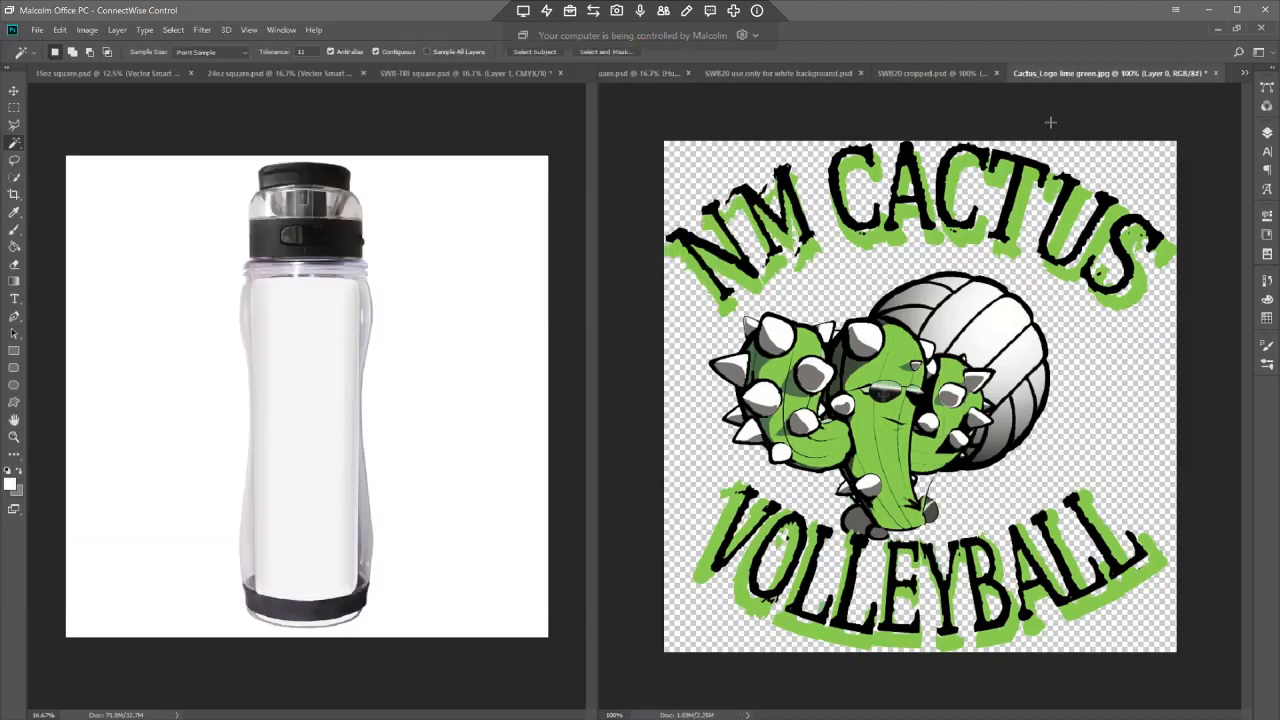
- Close the Cactus_Logo lime green JPG without saving its changes
{"action": "left_click", "coordinate": [1216, 75]}
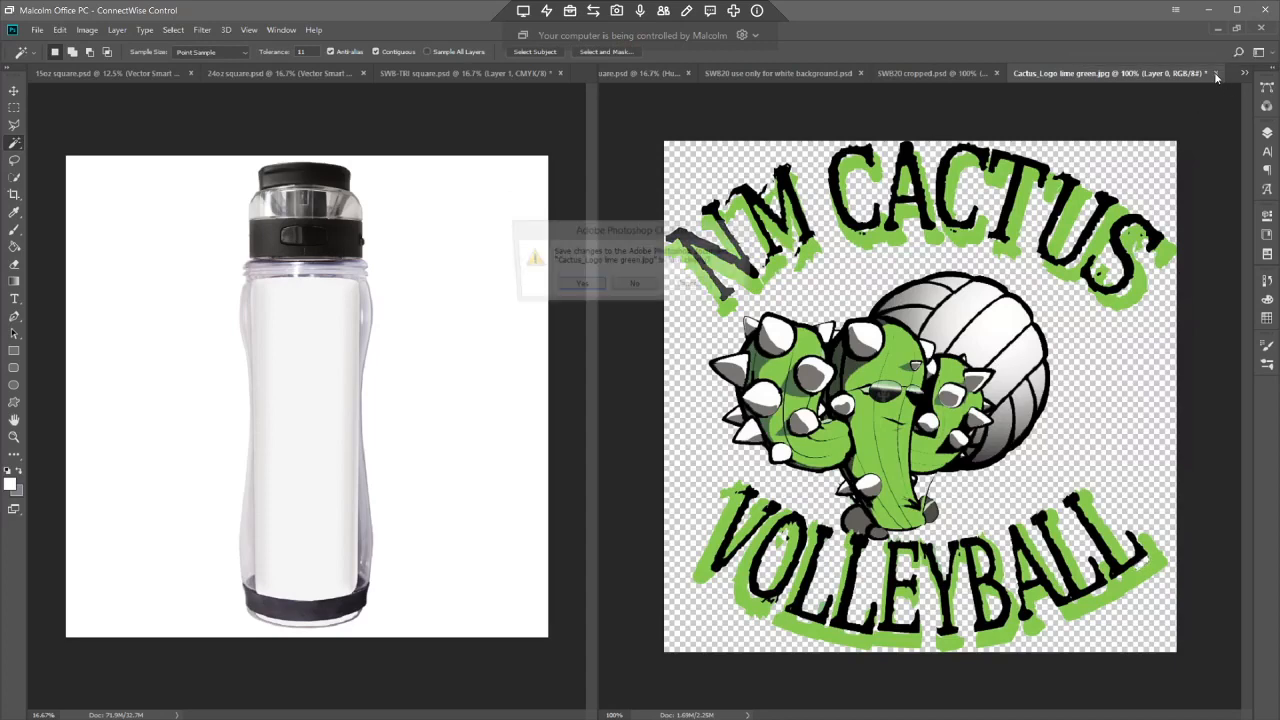
{"action": "left_click", "coordinate": [710, 288]}
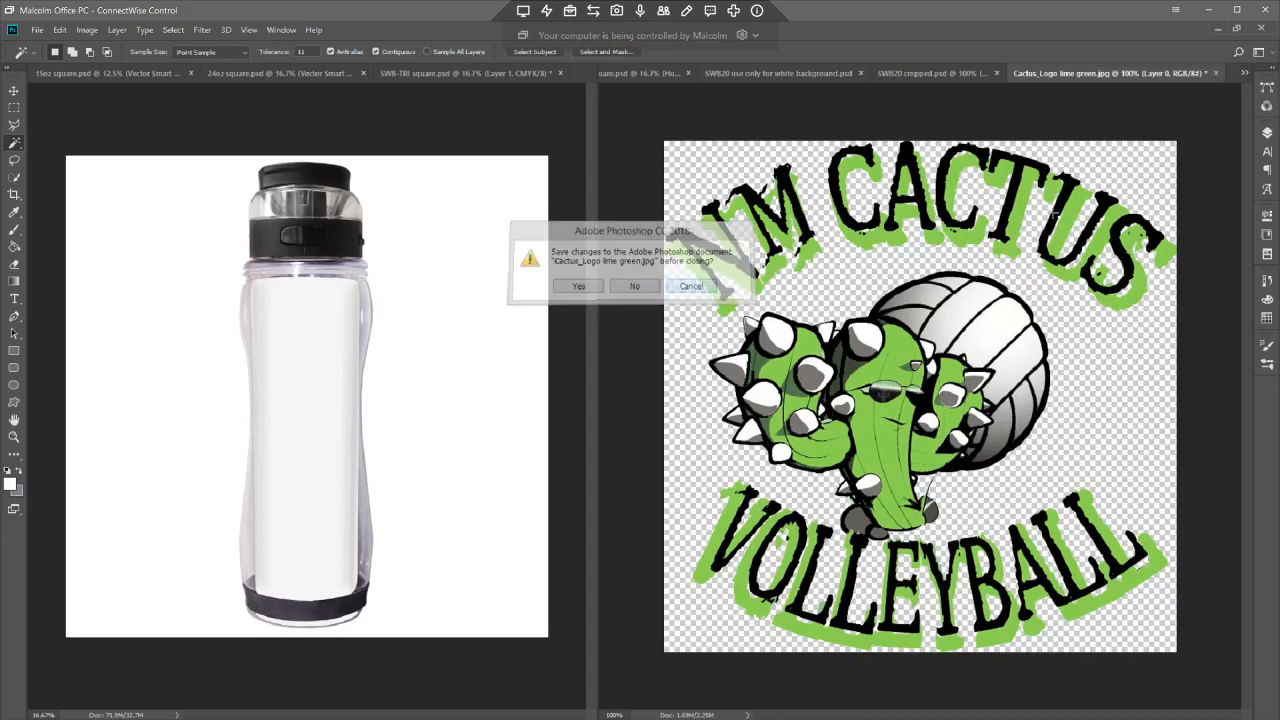
{"action": "left_click", "coordinate": [1216, 74]}
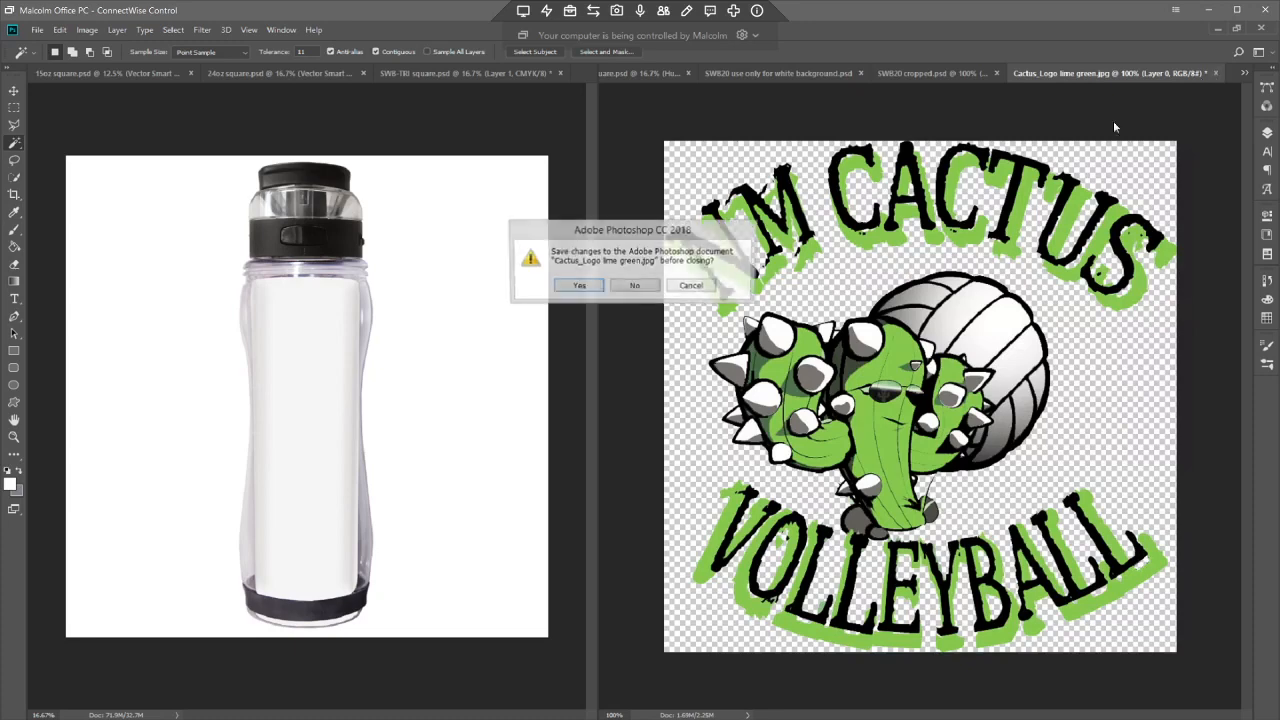
{"action": "left_click", "coordinate": [626, 288]}
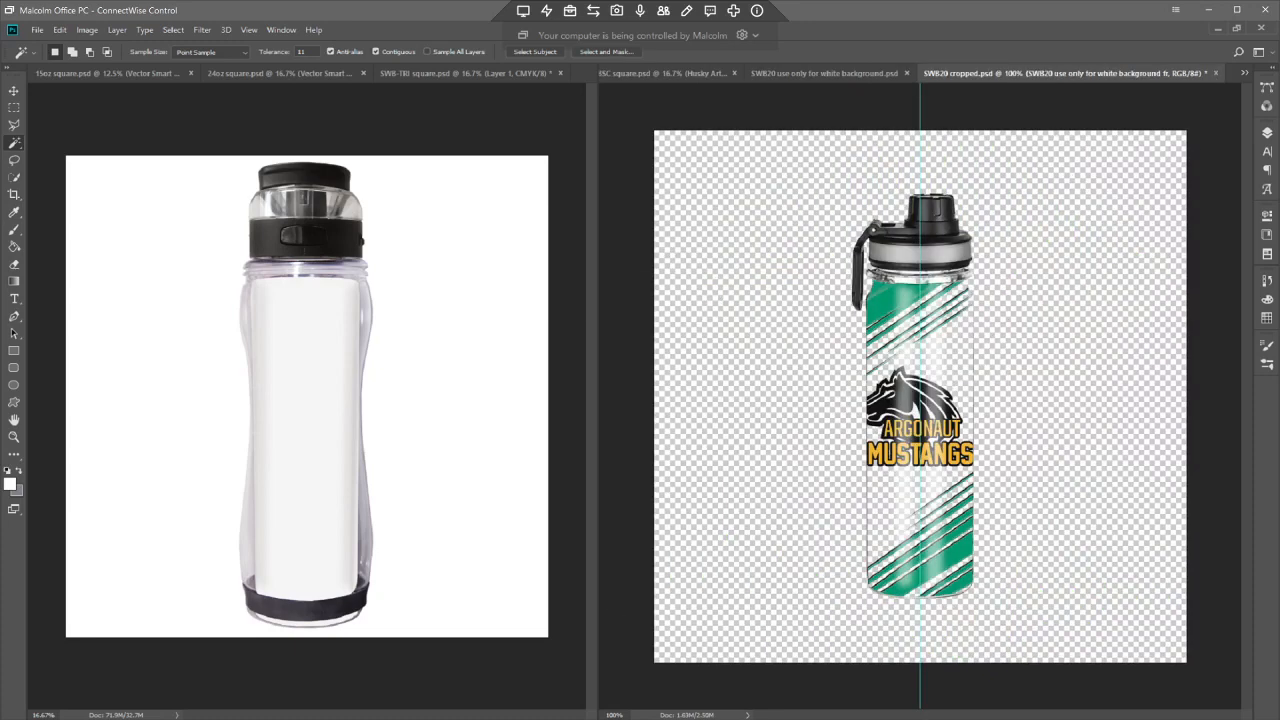
- Switch to Illustrator and place the Cactus_Logo lime green PNG from the Downloads folder onto the tumbler artwork
{"action": "mouse_move", "coordinate": [348, 716]}
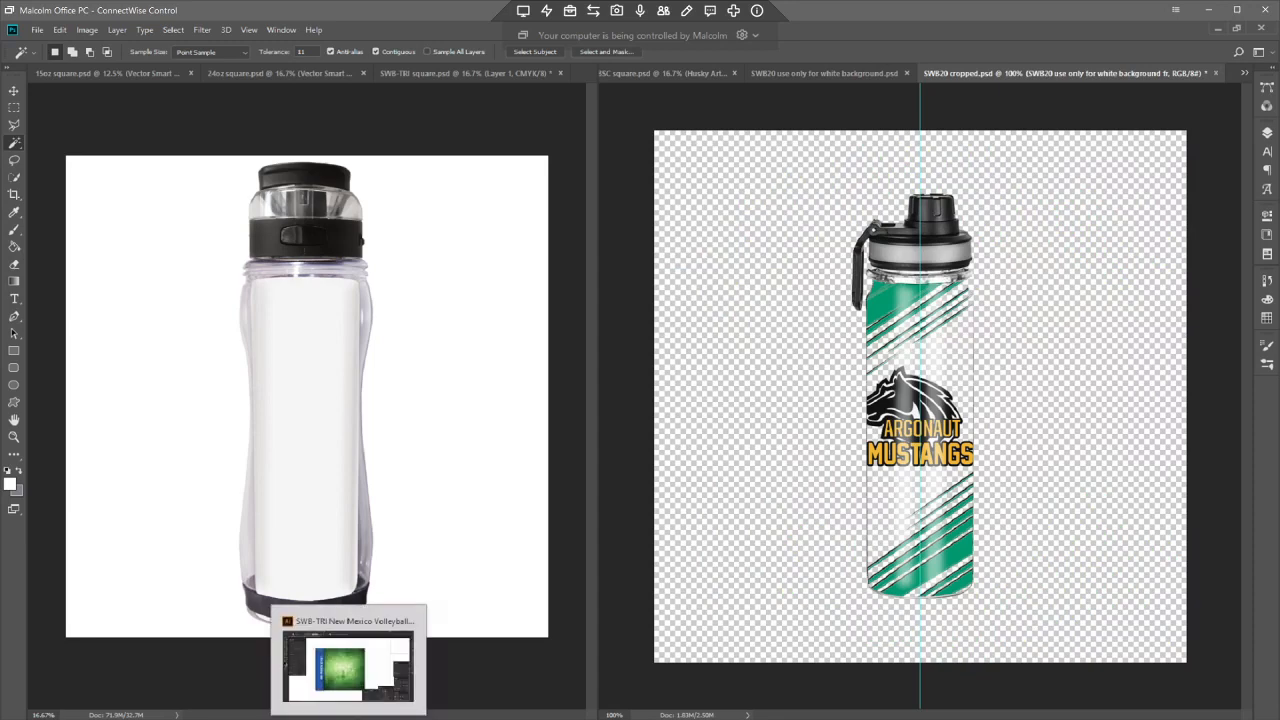
{"action": "left_click", "coordinate": [348, 668]}
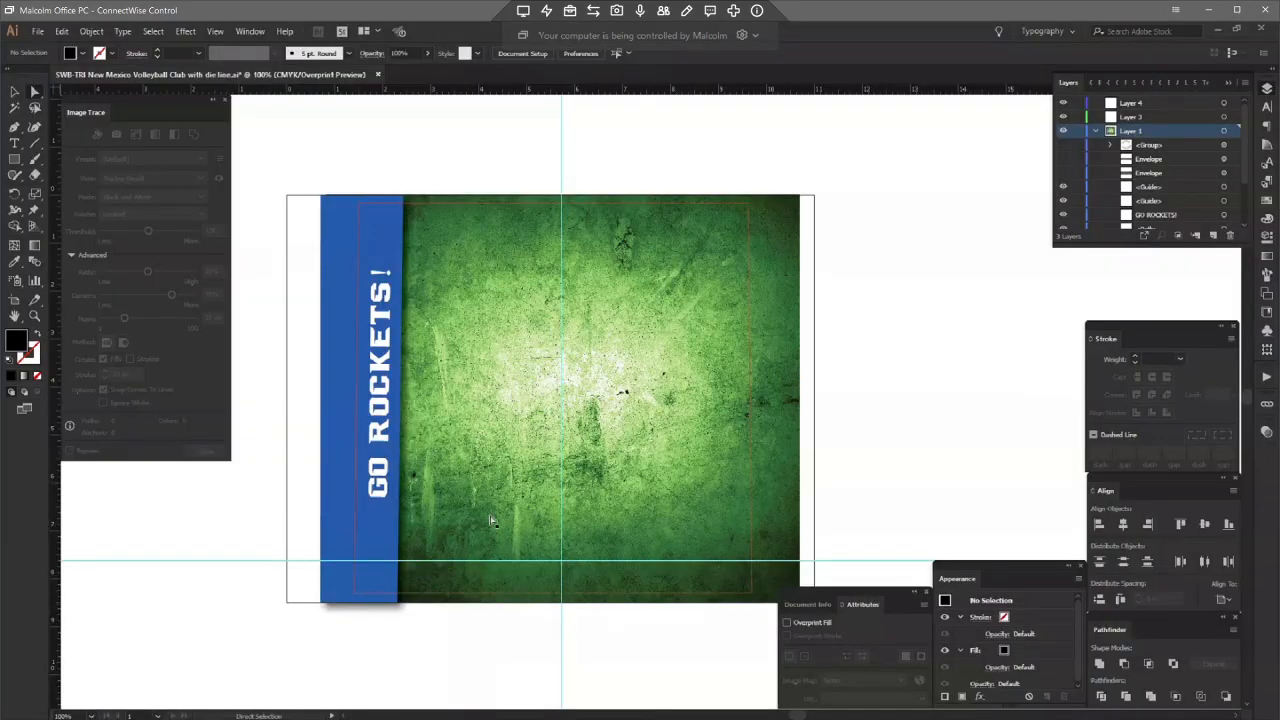
{"action": "mouse_move", "coordinate": [240, 716]}
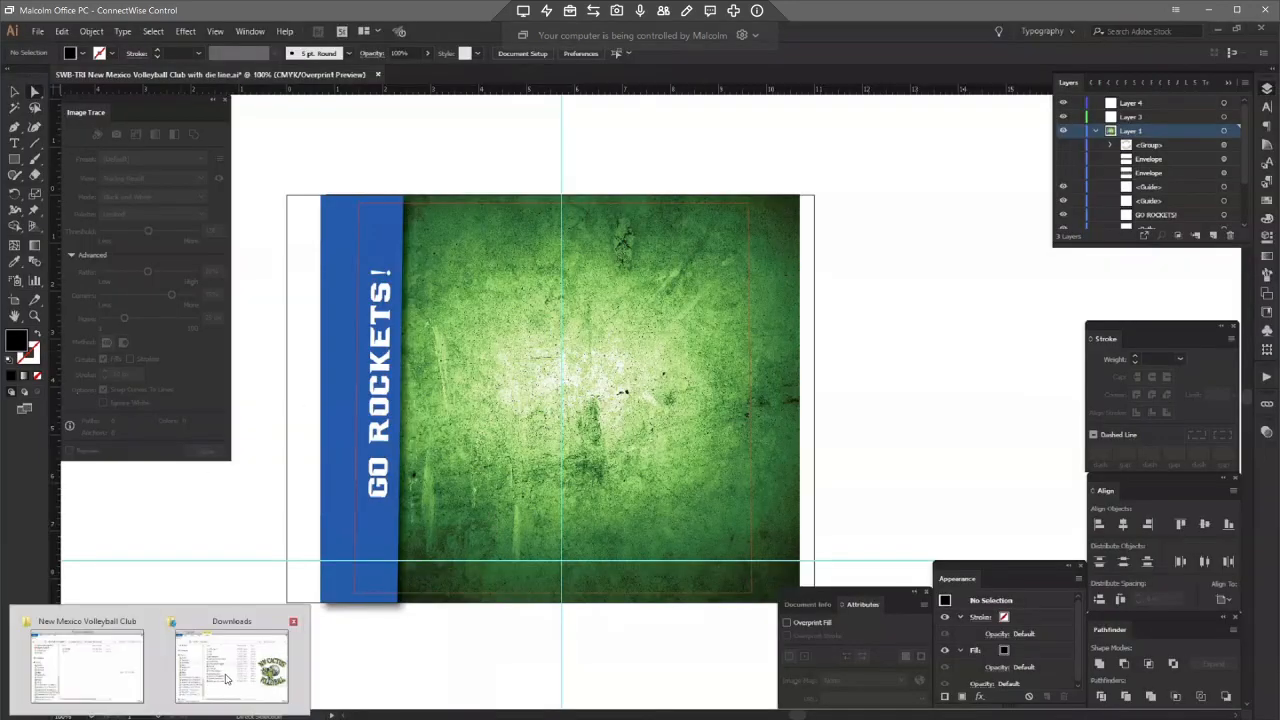
{"action": "left_click", "coordinate": [240, 660]}
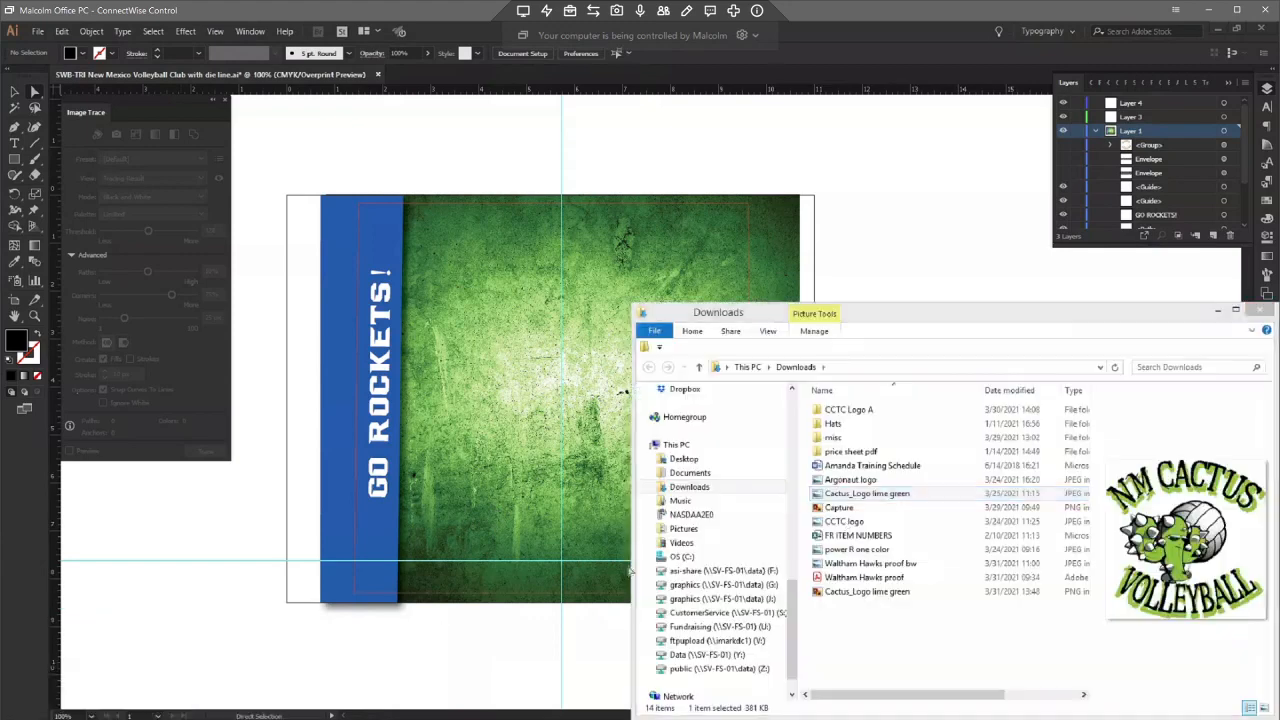
{"action": "left_click", "coordinate": [876, 594]}
{"action": "left_click_drag", "start_coordinate": [874, 597], "coordinate": [620, 386]}
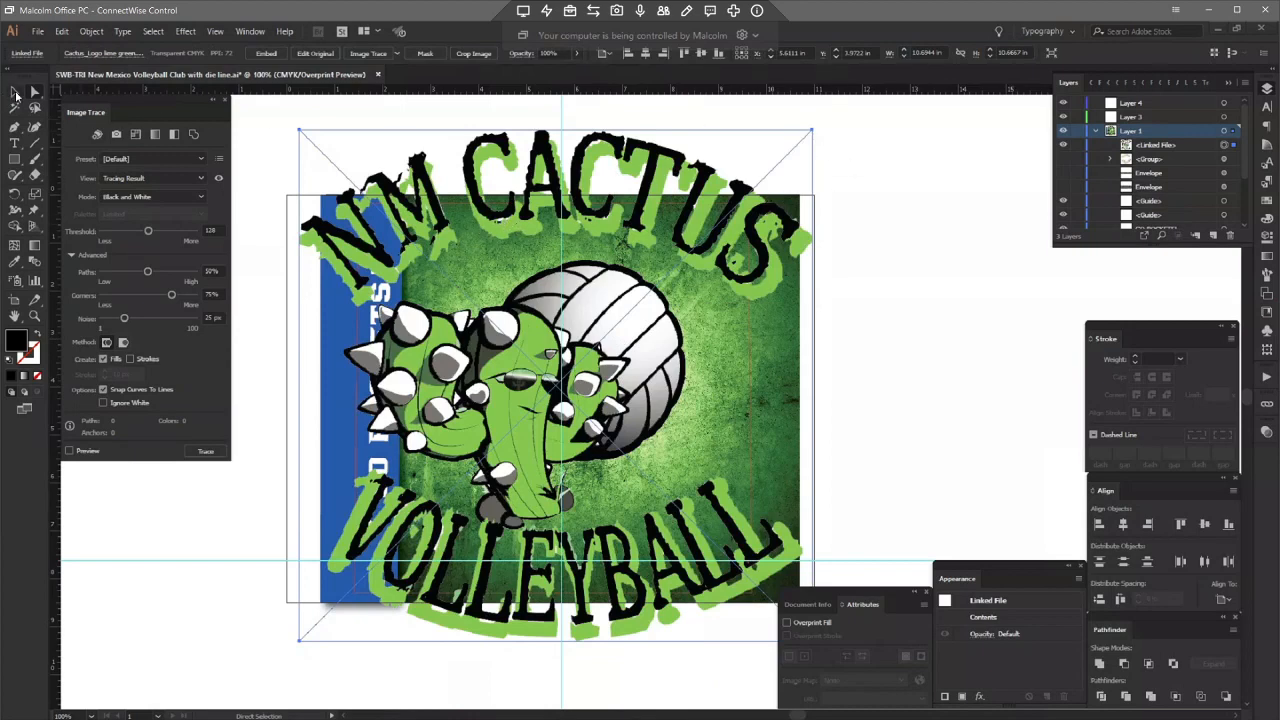
- Scale the placed cactus logo down to about 4 in wide and position it over the bright middle of the green background
{"action": "left_click", "coordinate": [14, 91]}
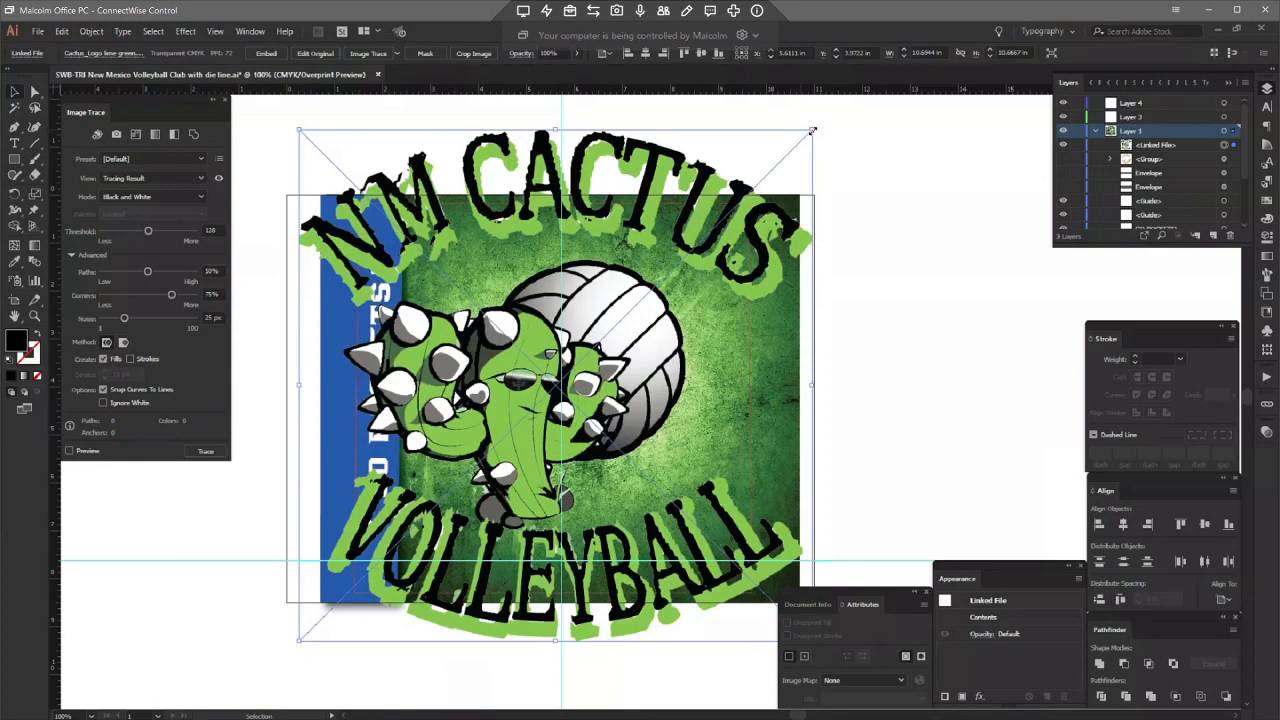
{"action": "left_click_drag", "start_coordinate": [813, 133], "coordinate": [605, 338]}
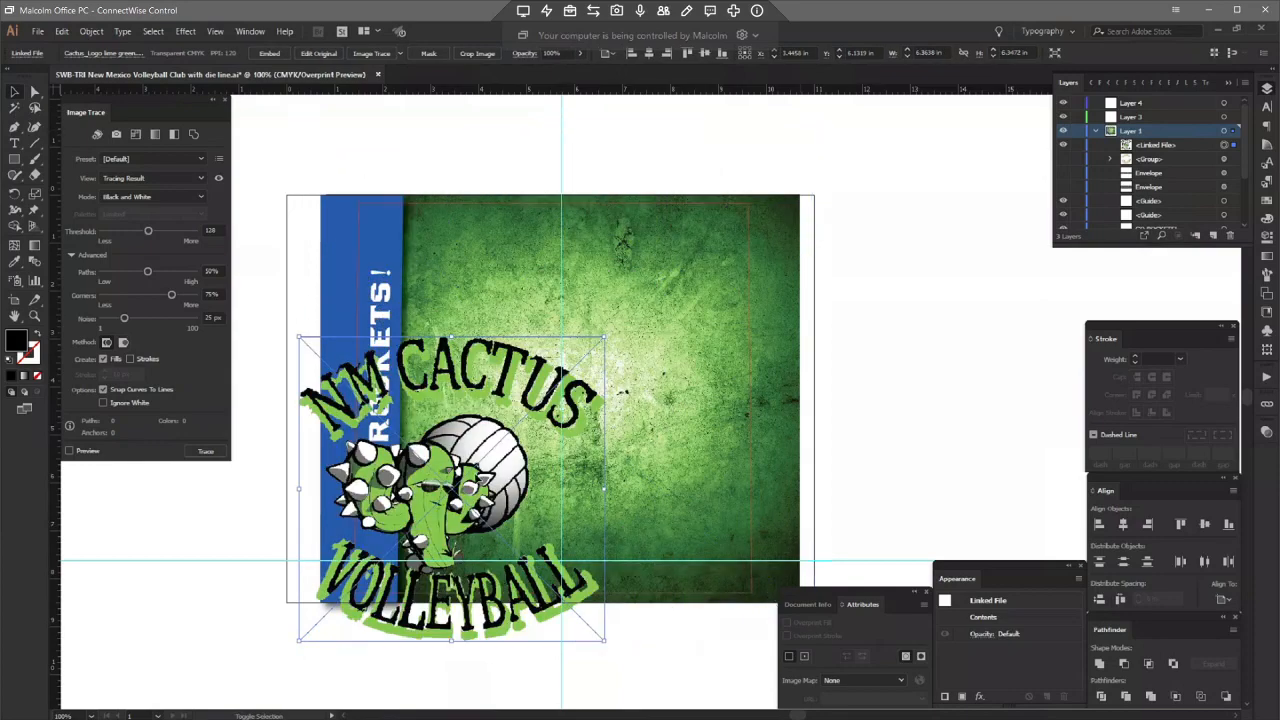
{"action": "left_click_drag", "start_coordinate": [658, 372], "coordinate": [656, 340]}
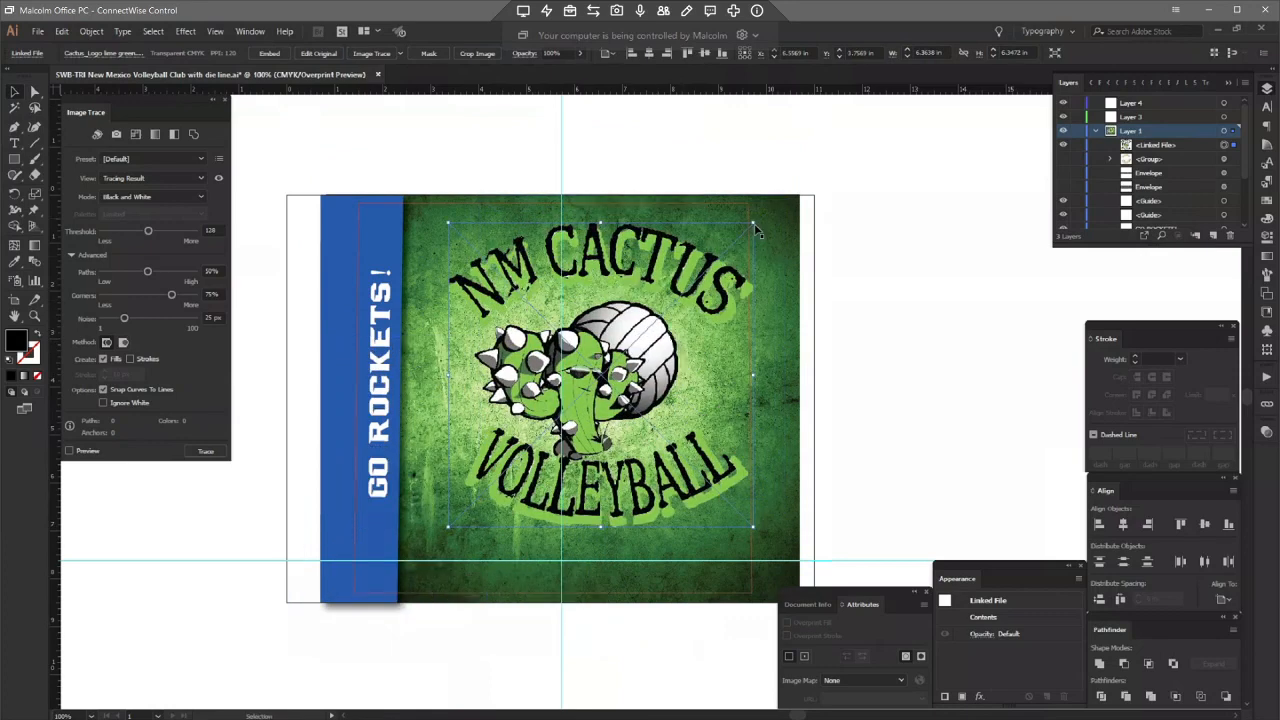
{"action": "left_click_drag", "start_coordinate": [753, 222], "coordinate": [642, 336]}
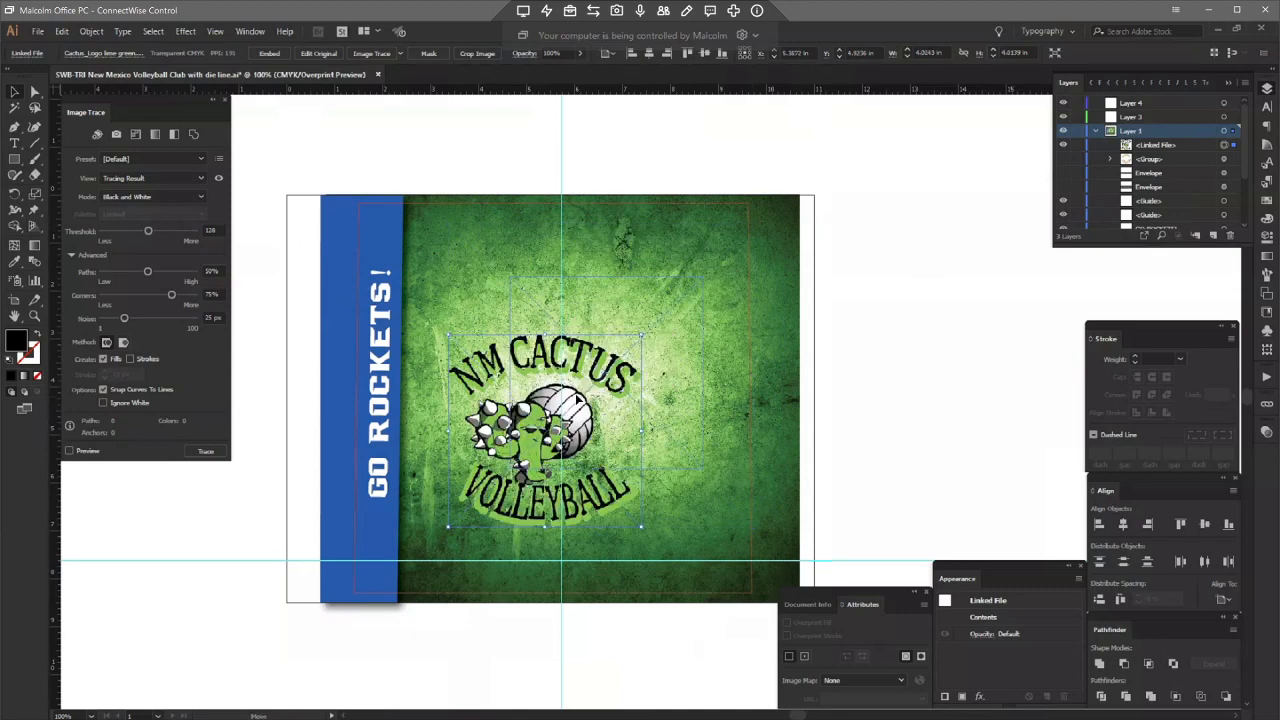
{"action": "left_click_drag", "start_coordinate": [518, 459], "coordinate": [572, 395]}
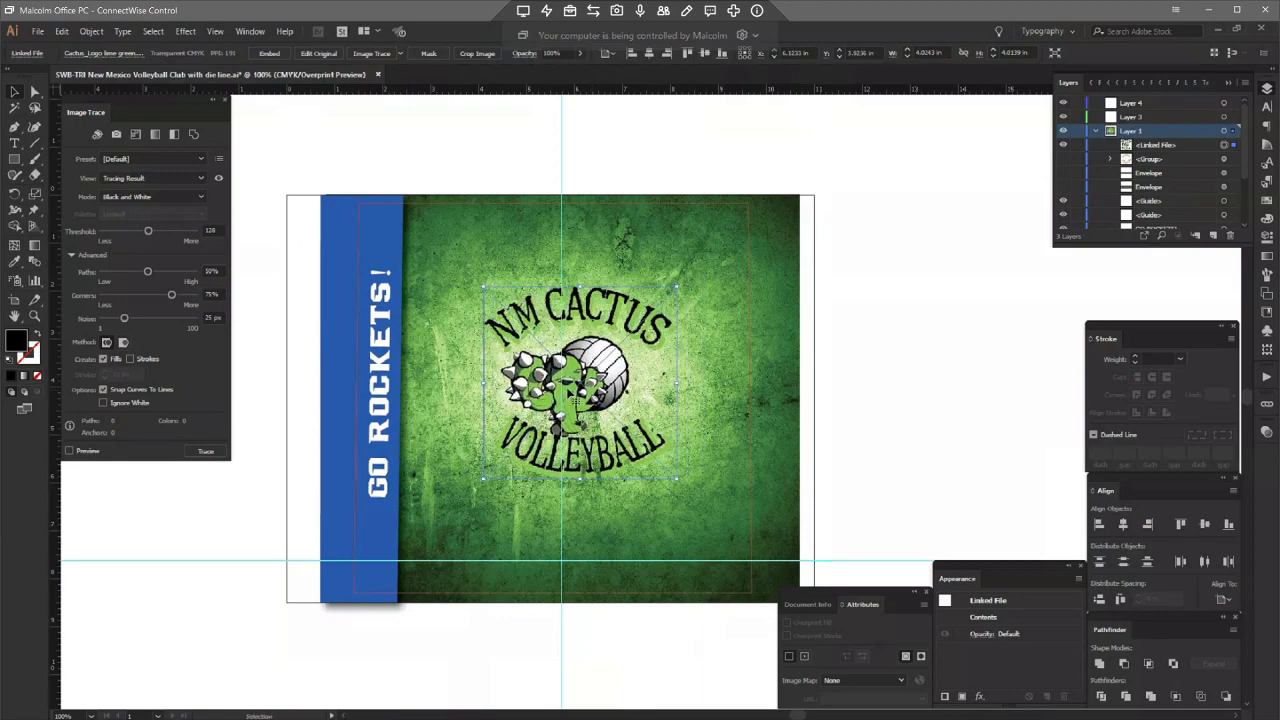
- Apply a Multiply drop shadow to the cactus logo with 75% opacity, 0.1 in X and Y offsets, and 0.07 in blur
{"action": "key", "text": "ctrl+equal"}
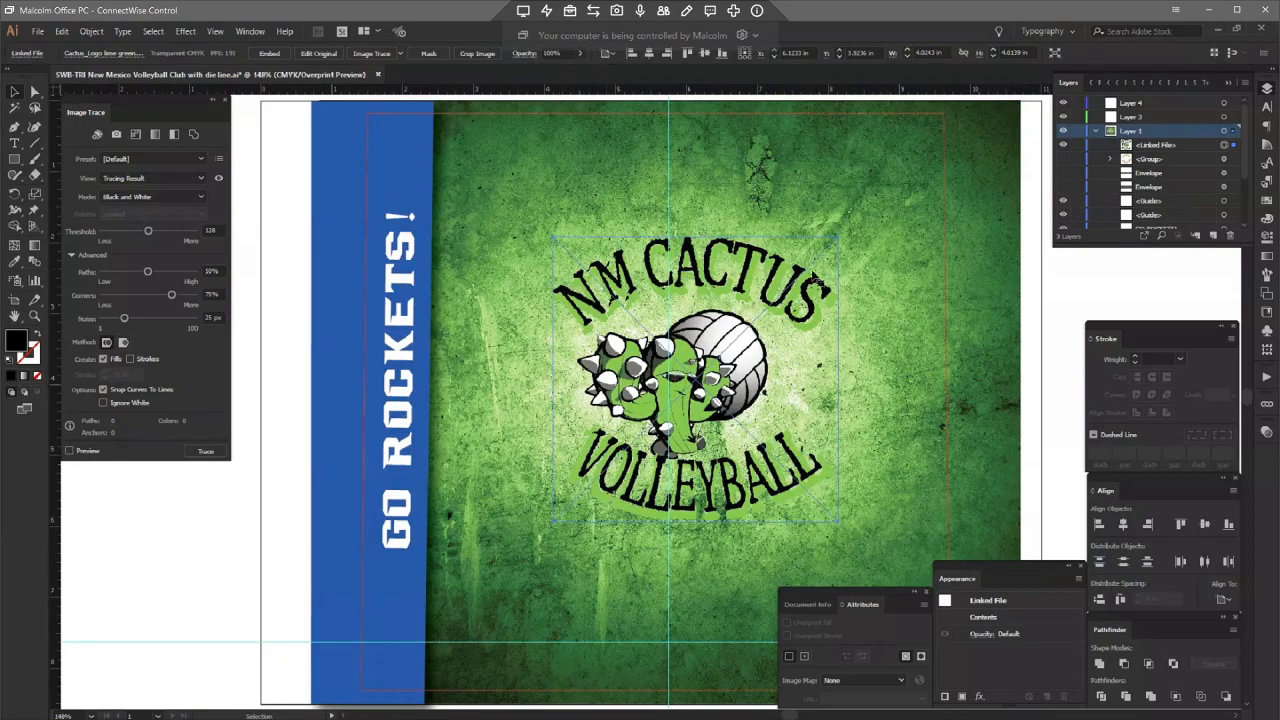
{"action": "left_click", "coordinate": [186, 31]}
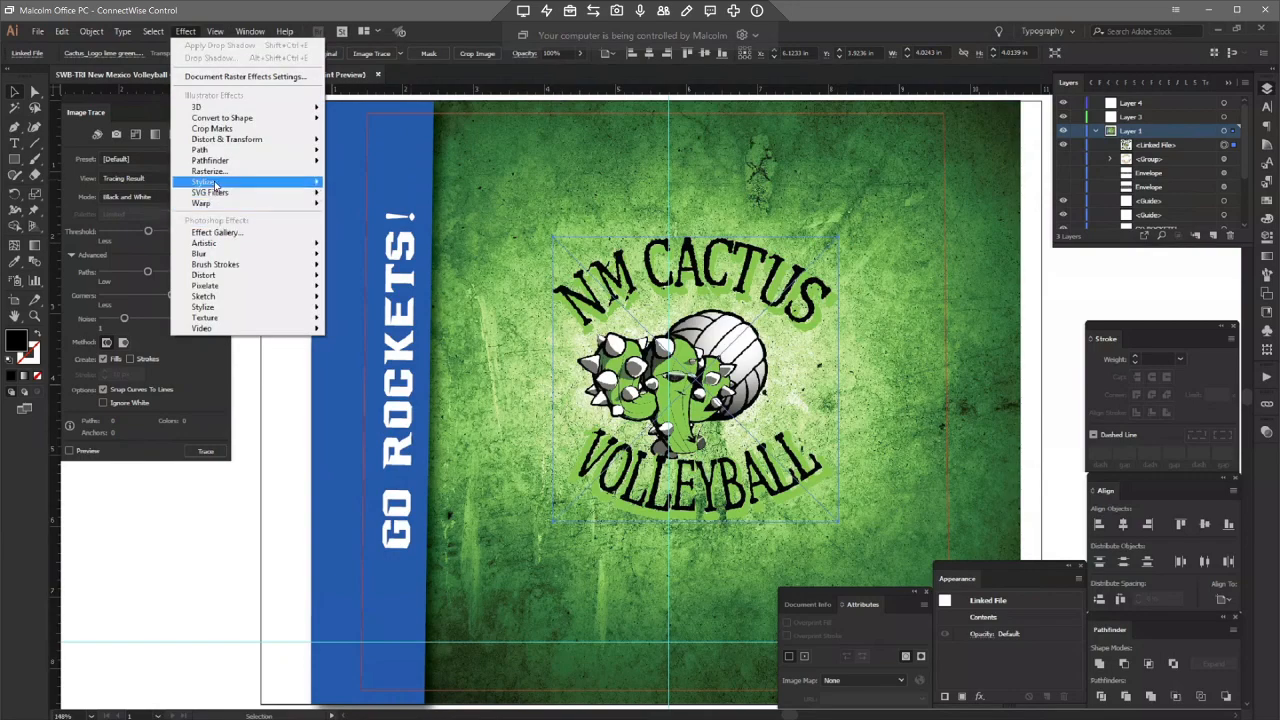
{"action": "mouse_move", "coordinate": [205, 181]}
{"action": "left_click", "coordinate": [137, 186]}
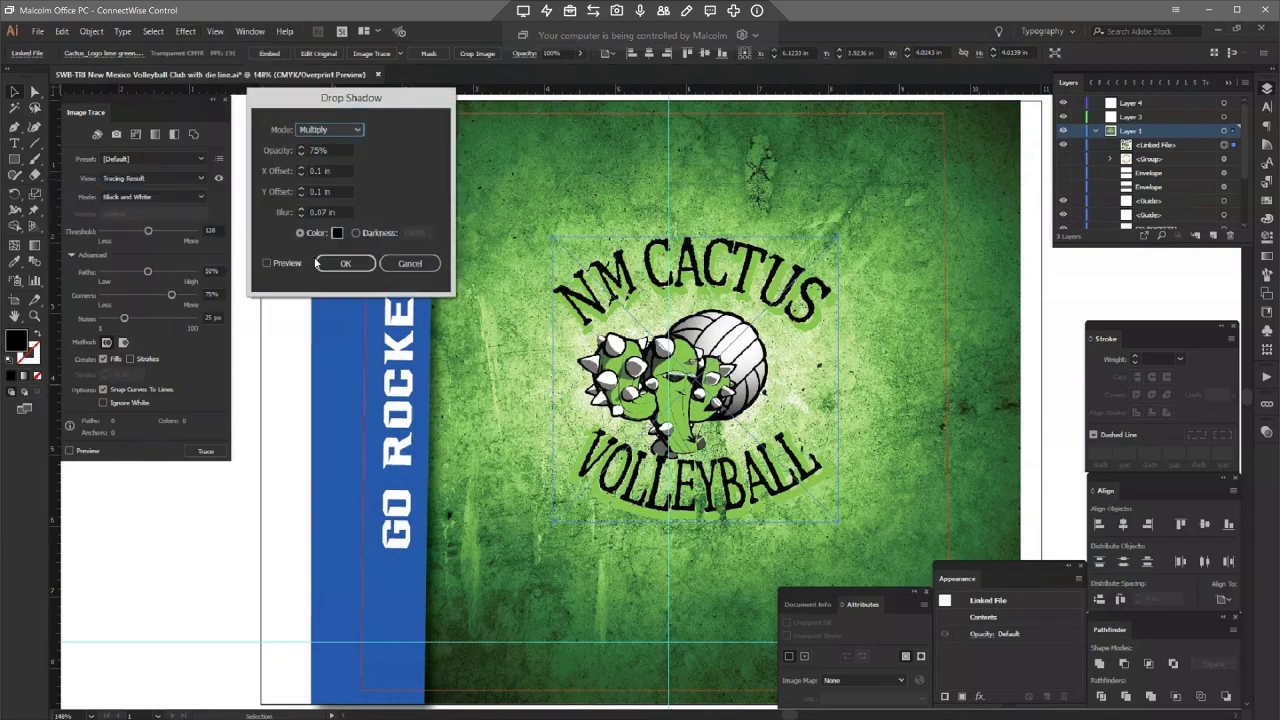
{"action": "left_click", "coordinate": [338, 263]}
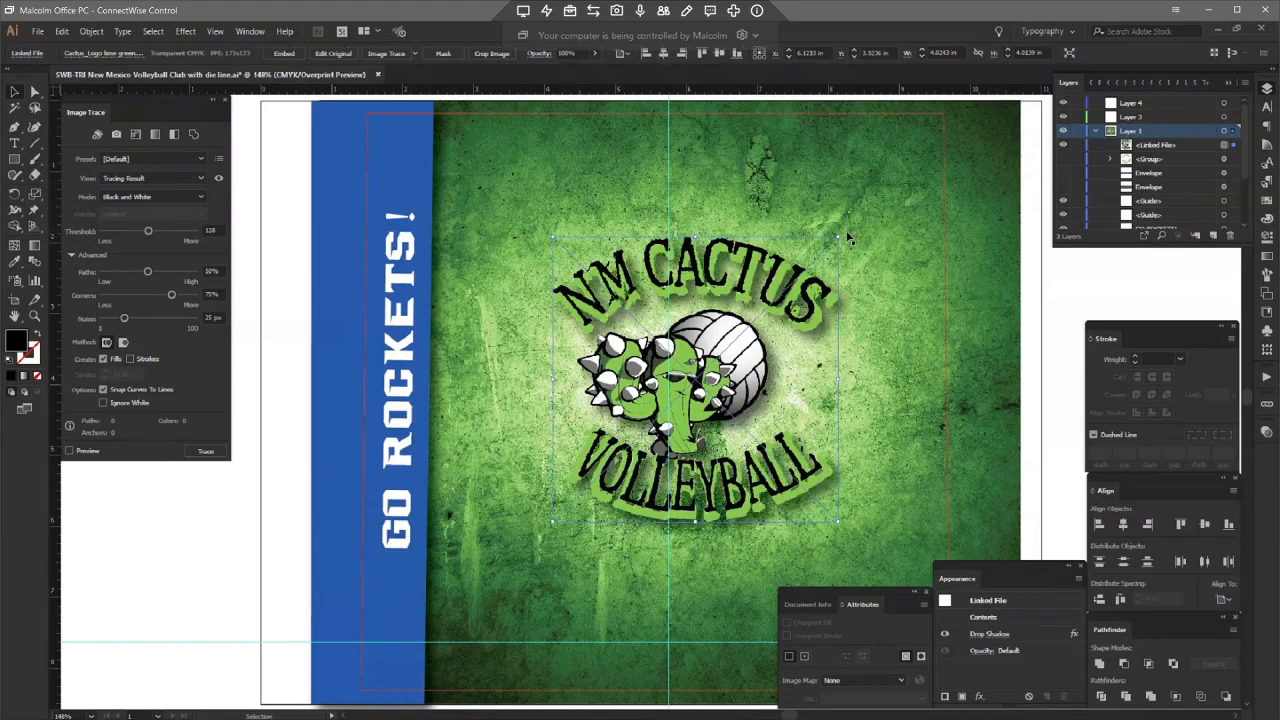
- Scale the cactus logo down to about 3.2 in wide and reposition it over the bright middle of the background
{"action": "left_click_drag", "start_coordinate": [838, 236], "coordinate": [801, 271]}
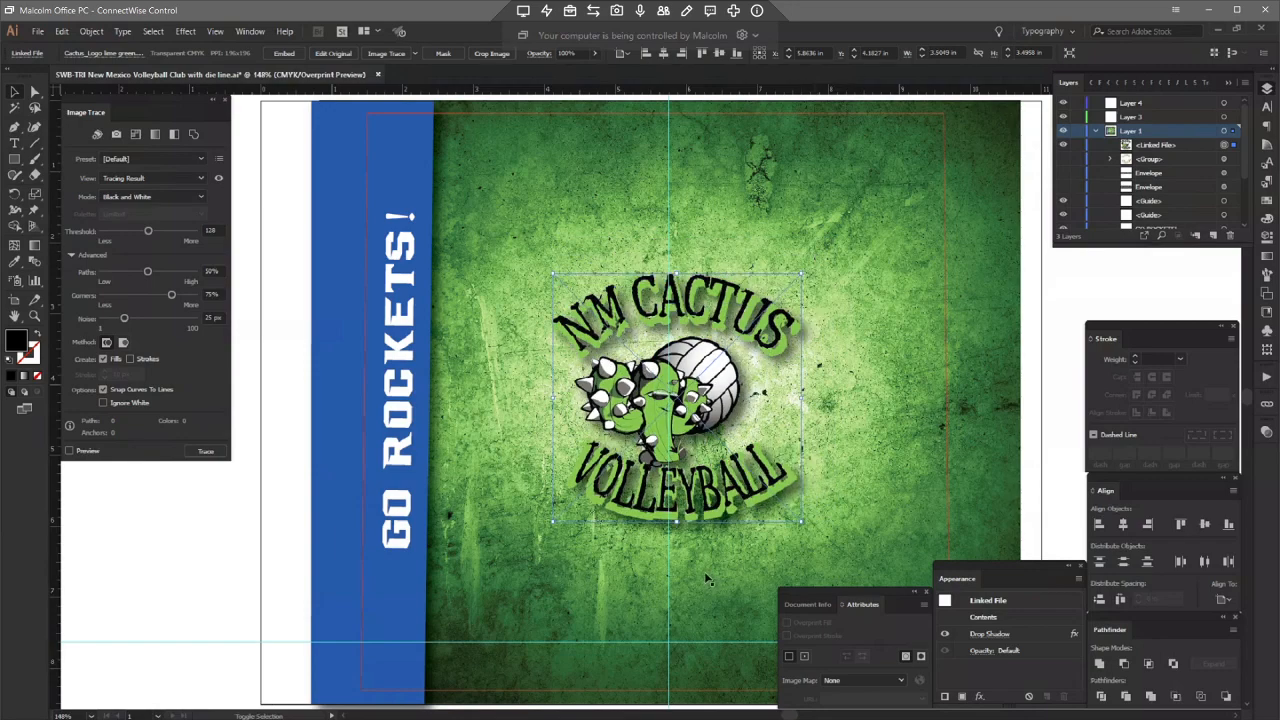
{"action": "left_click_drag", "start_coordinate": [801, 521], "coordinate": [785, 503]}
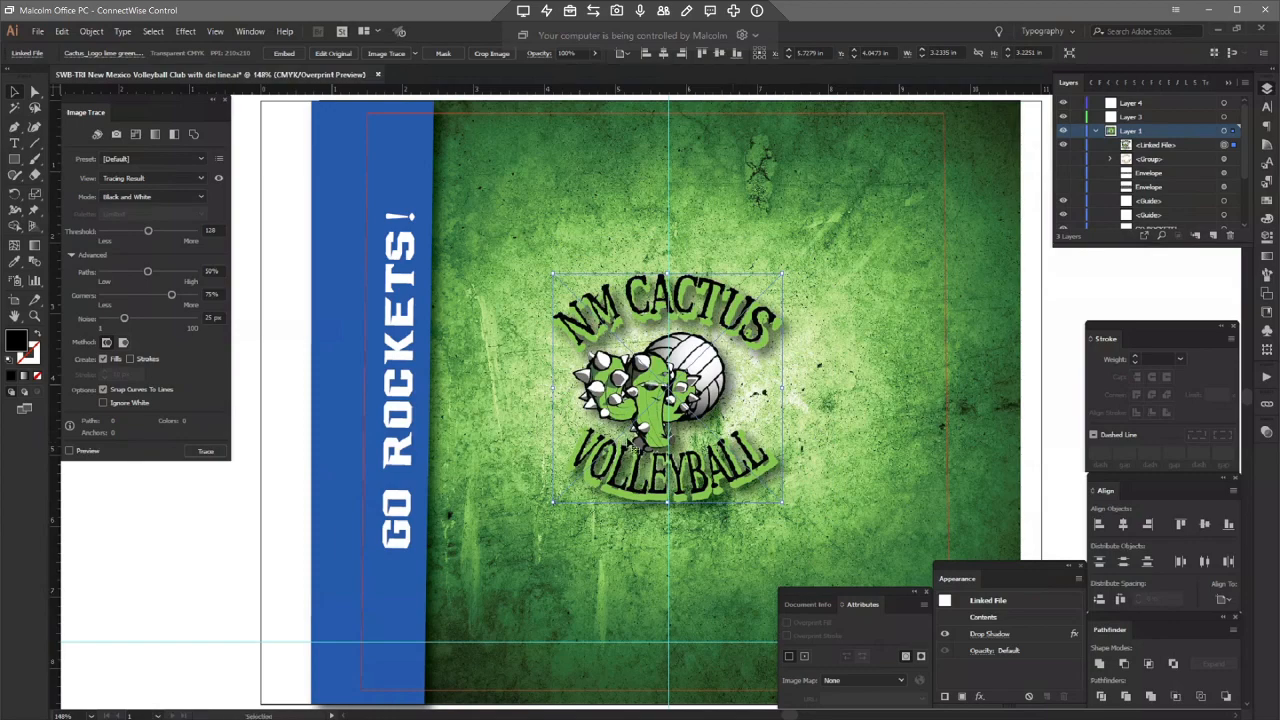
{"action": "mouse_move", "coordinate": [645, 414]}
{"action": "left_mouse_down"}
{"action": "mouse_move", "coordinate": [624, 414]}
{"action": "mouse_move", "coordinate": [639, 411]}
{"action": "left_mouse_up"}
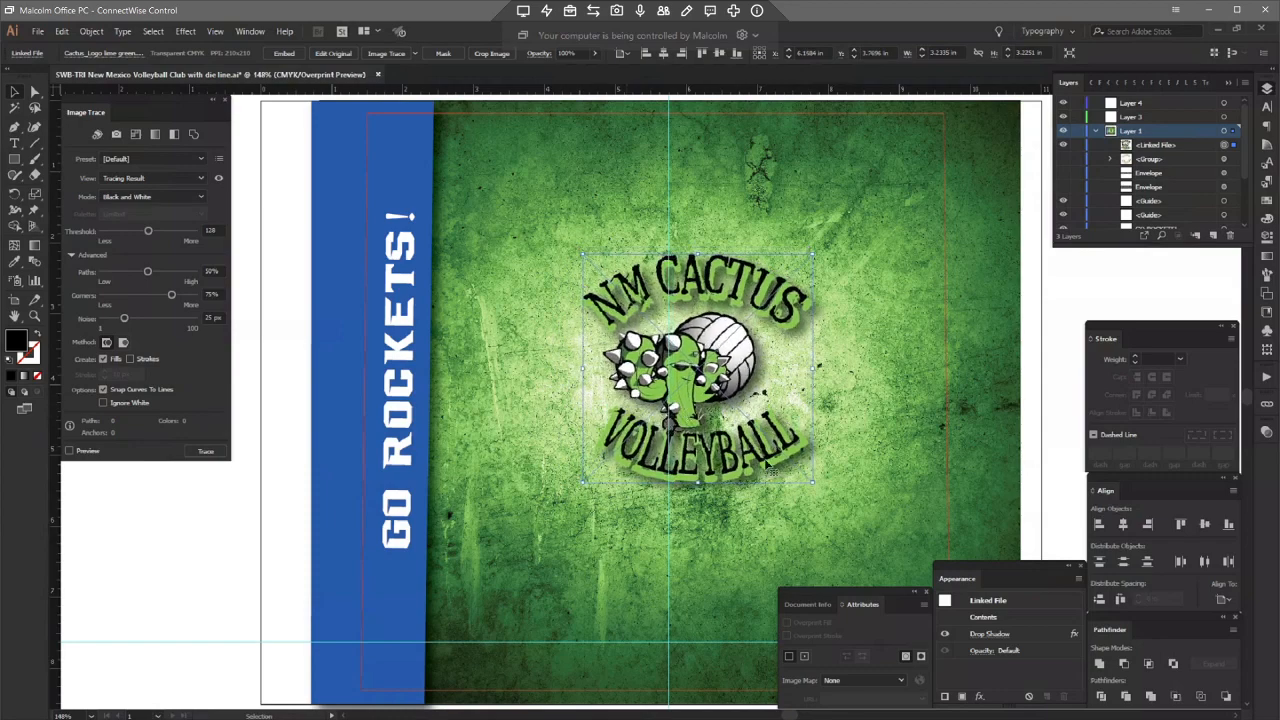
{"action": "key", "text": "Left"}
{"action": "key", "text": "Left"}
{"action": "key", "text": "Left"}
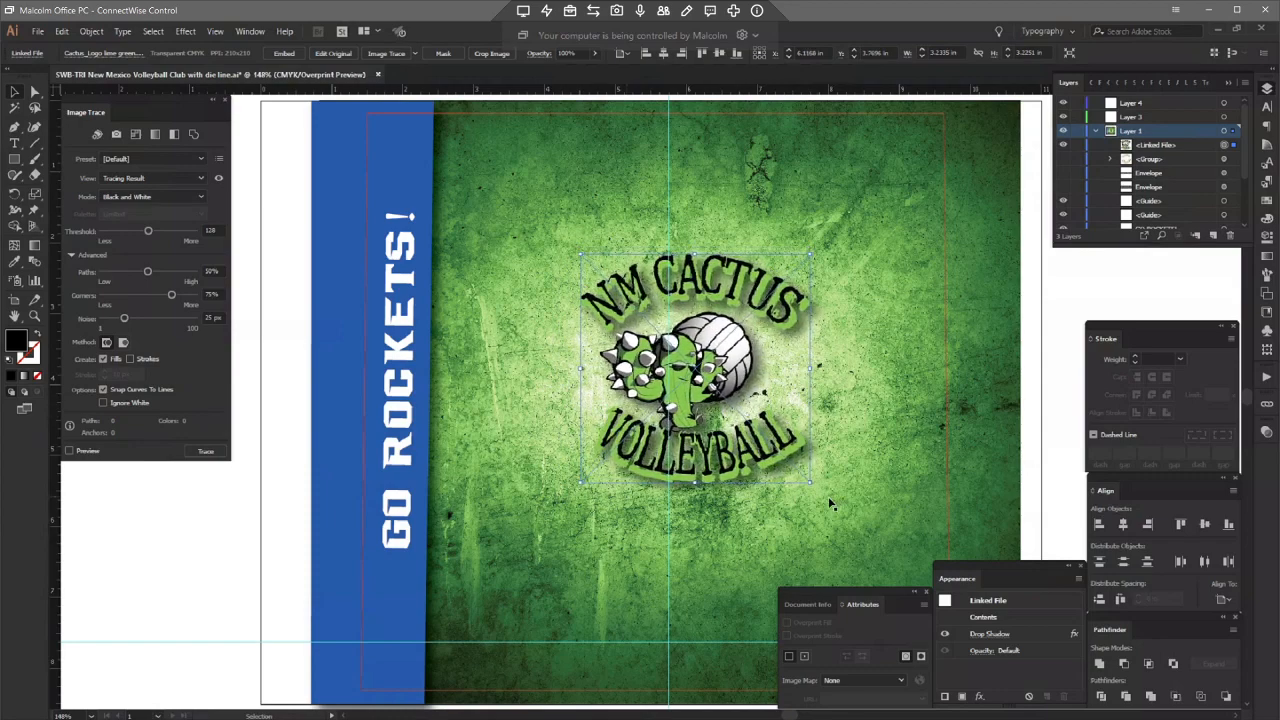
{"action": "key", "text": "Left"}
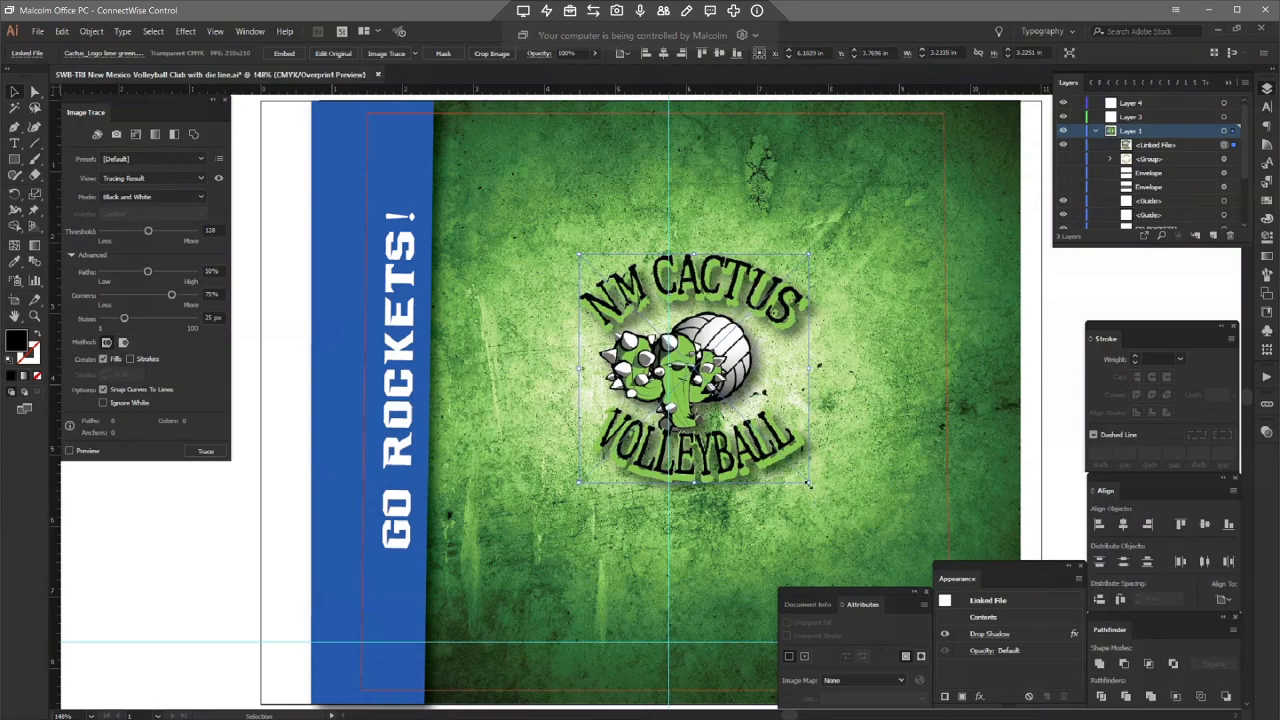
- Reduce the cactus logo to about 3.1 in wide, embed it in the document and nudge it slightly left
{"action": "left_click_drag", "start_coordinate": [808, 485], "coordinate": [797, 482]}
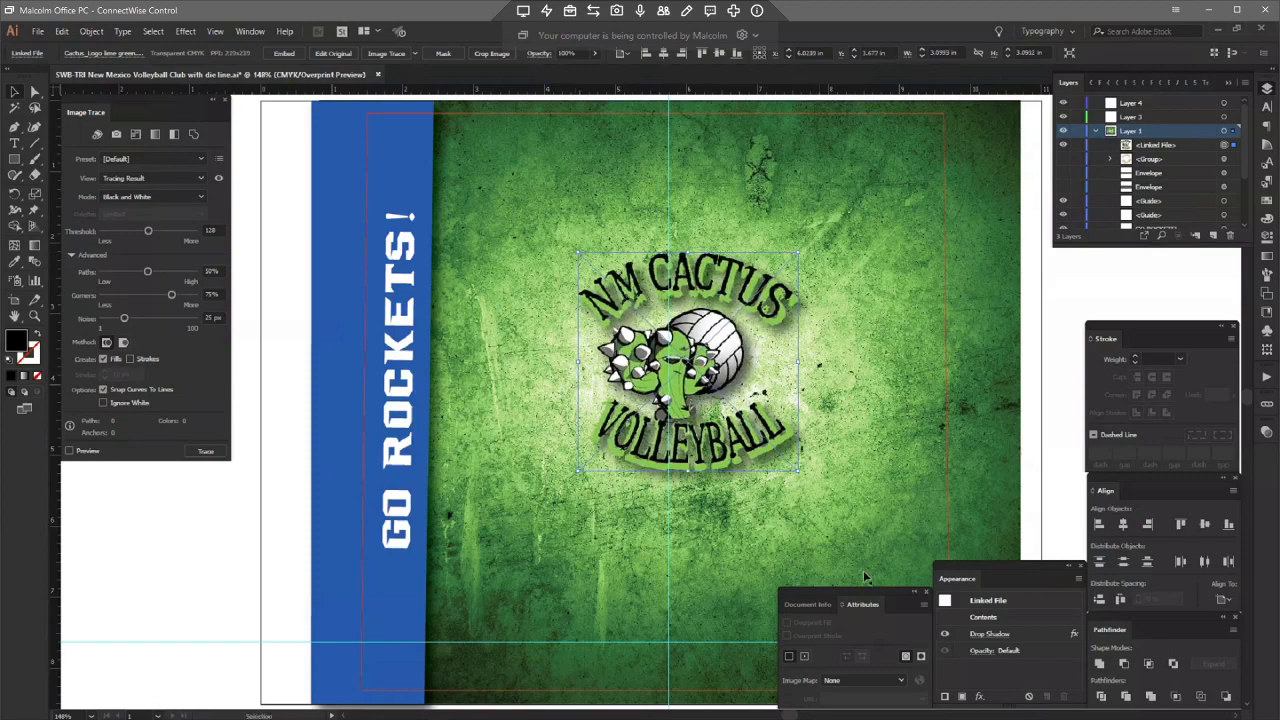
{"action": "left_click", "coordinate": [289, 54]}
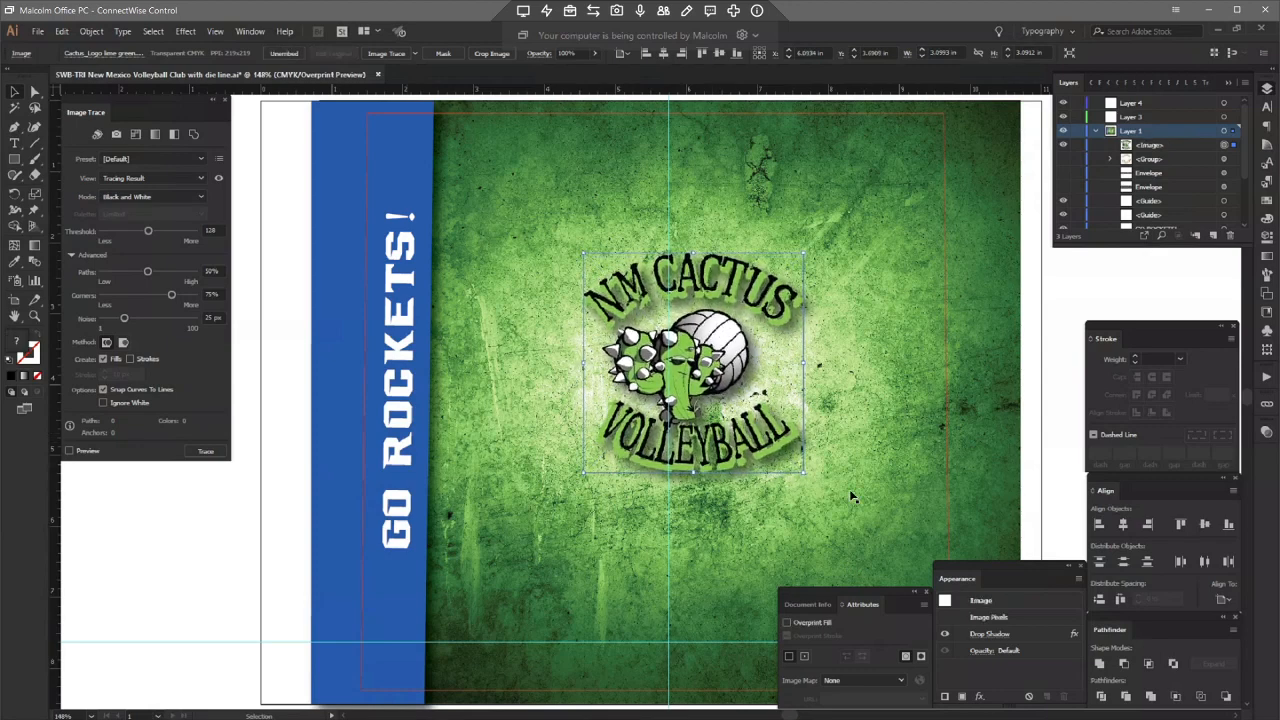
{"action": "key", "text": "Left"}
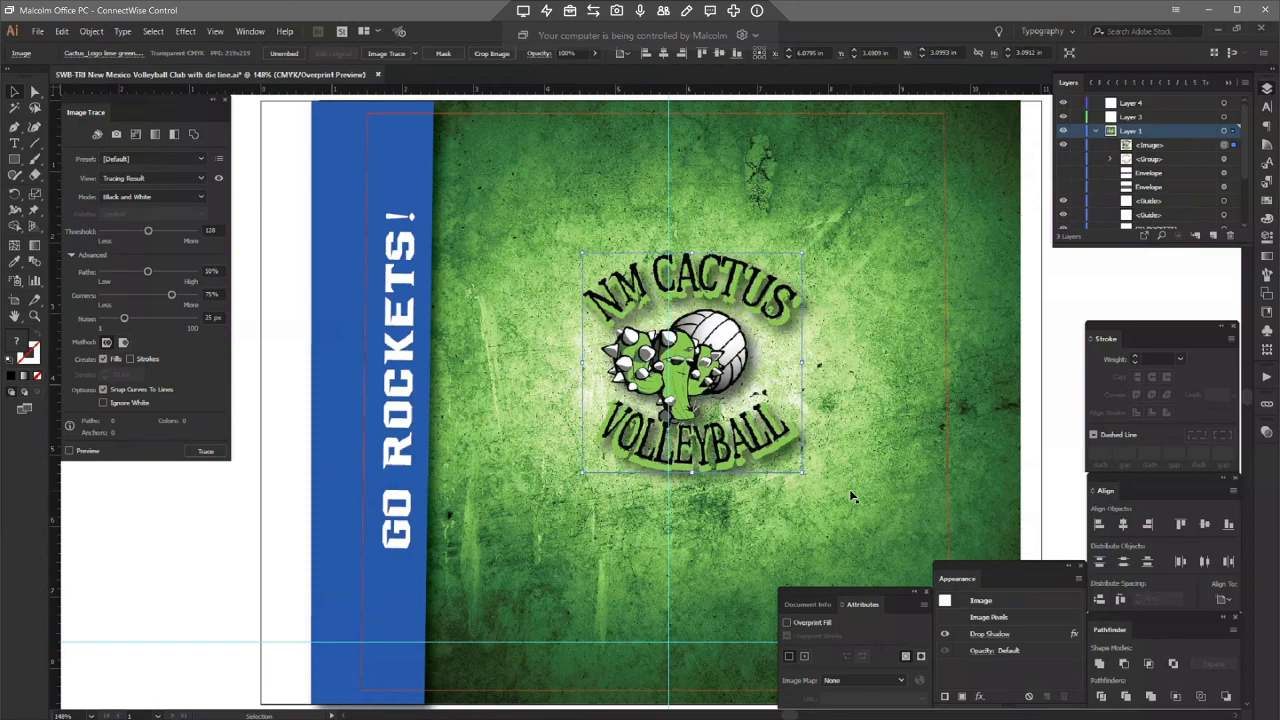
- Recolor the blue vertical band with the lime green sampled from the cactus using the Eyedropper
{"action": "left_click", "coordinate": [415, 332]}
{"action": "left_click", "coordinate": [337, 357]}
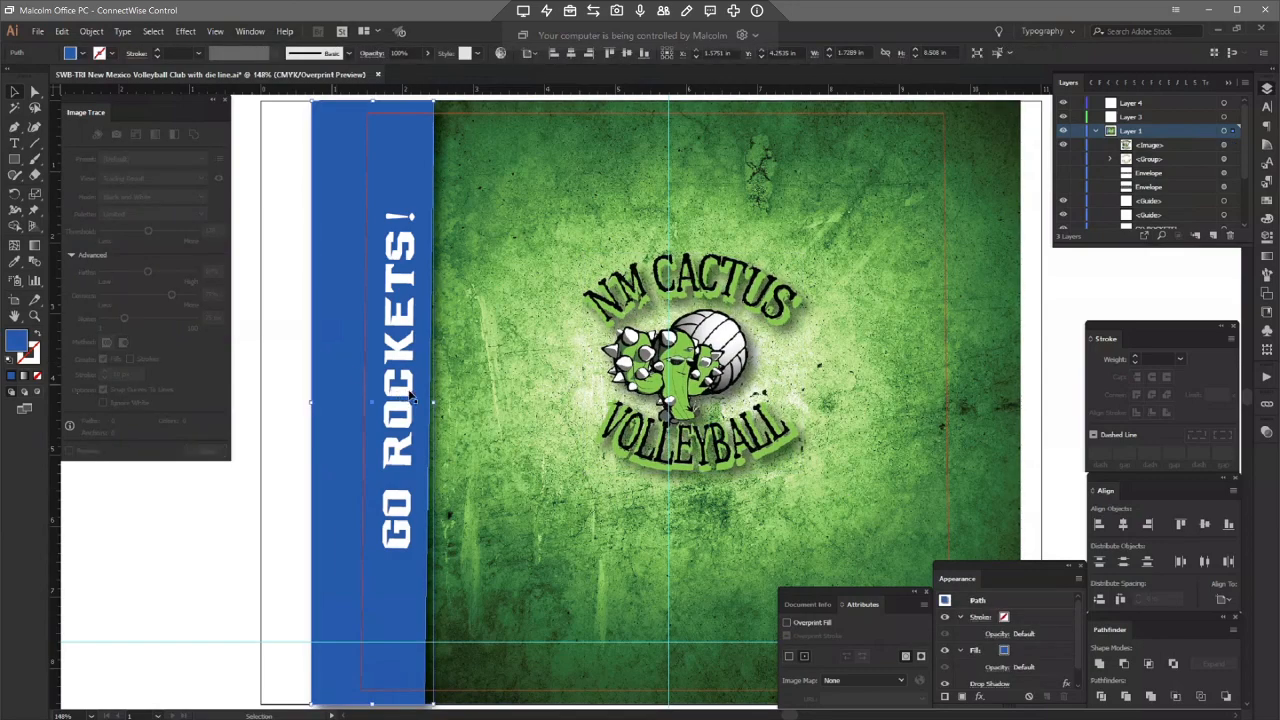
{"action": "key", "text": "i"}
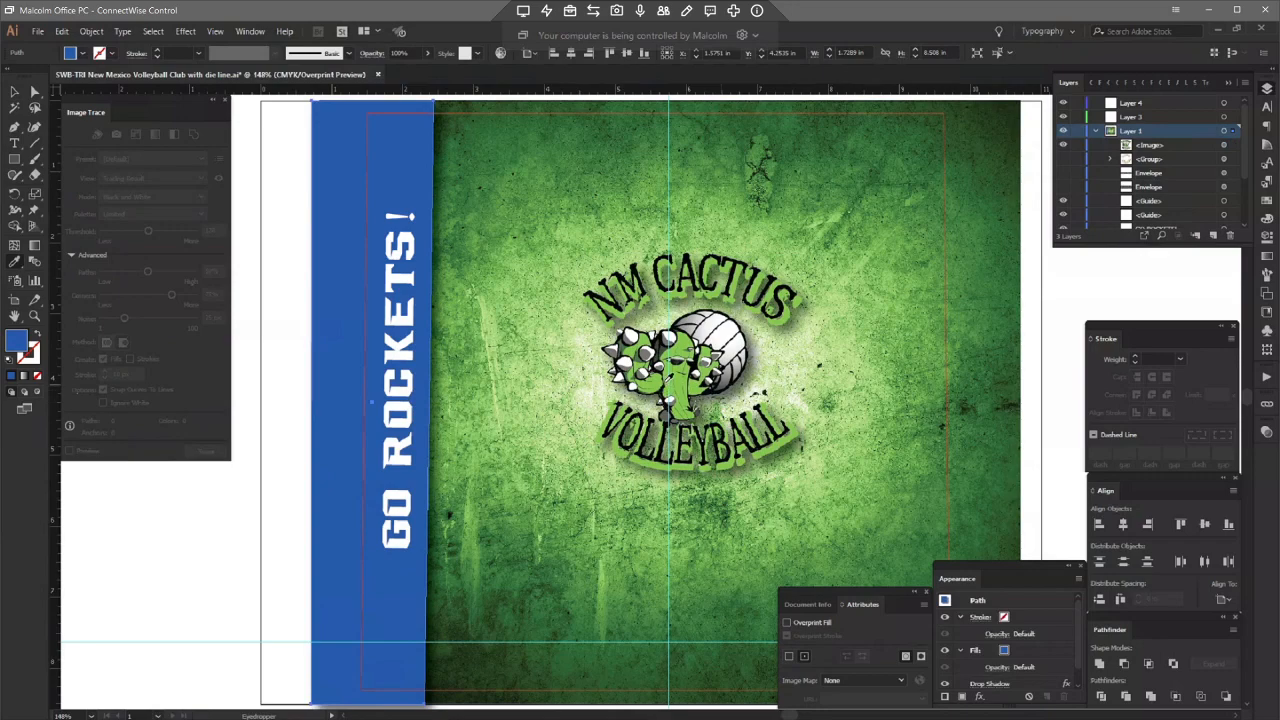
{"action": "left_click", "coordinate": [680, 383]}
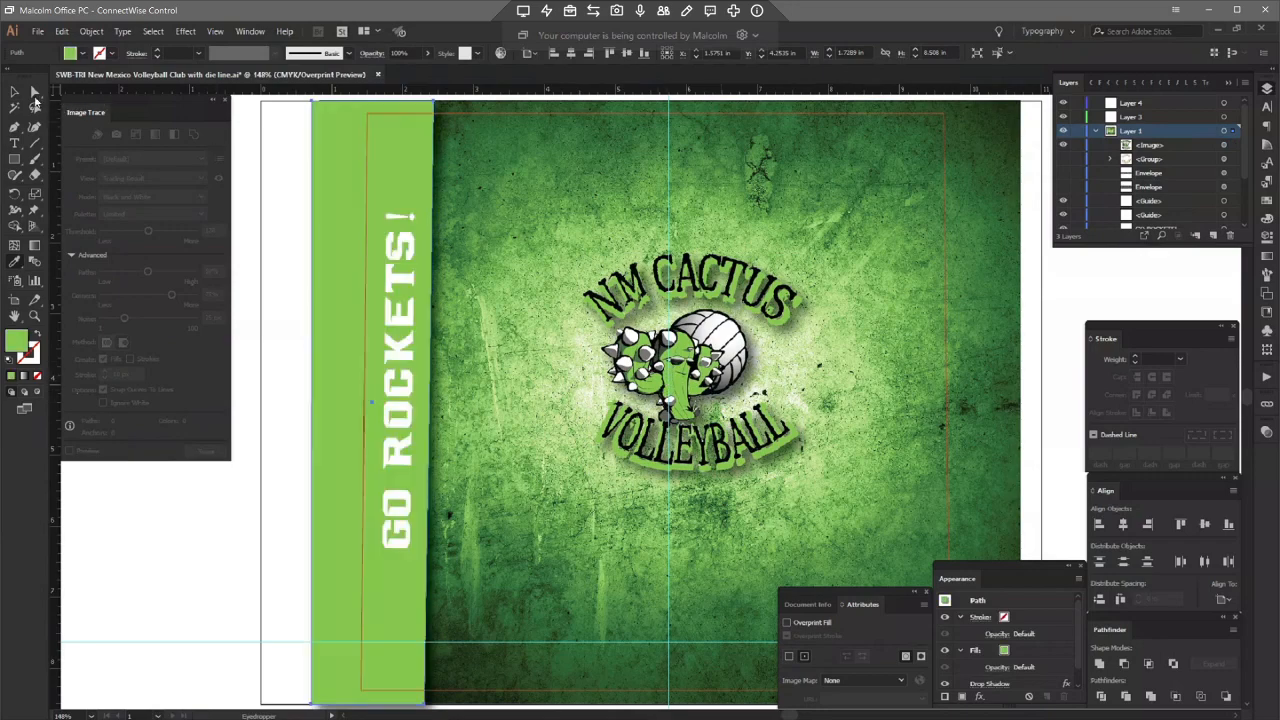
- Try to give the lime green band a black (000000) stroke
{"action": "left_click", "coordinate": [14, 91]}
{"action": "left_click", "coordinate": [335, 280]}
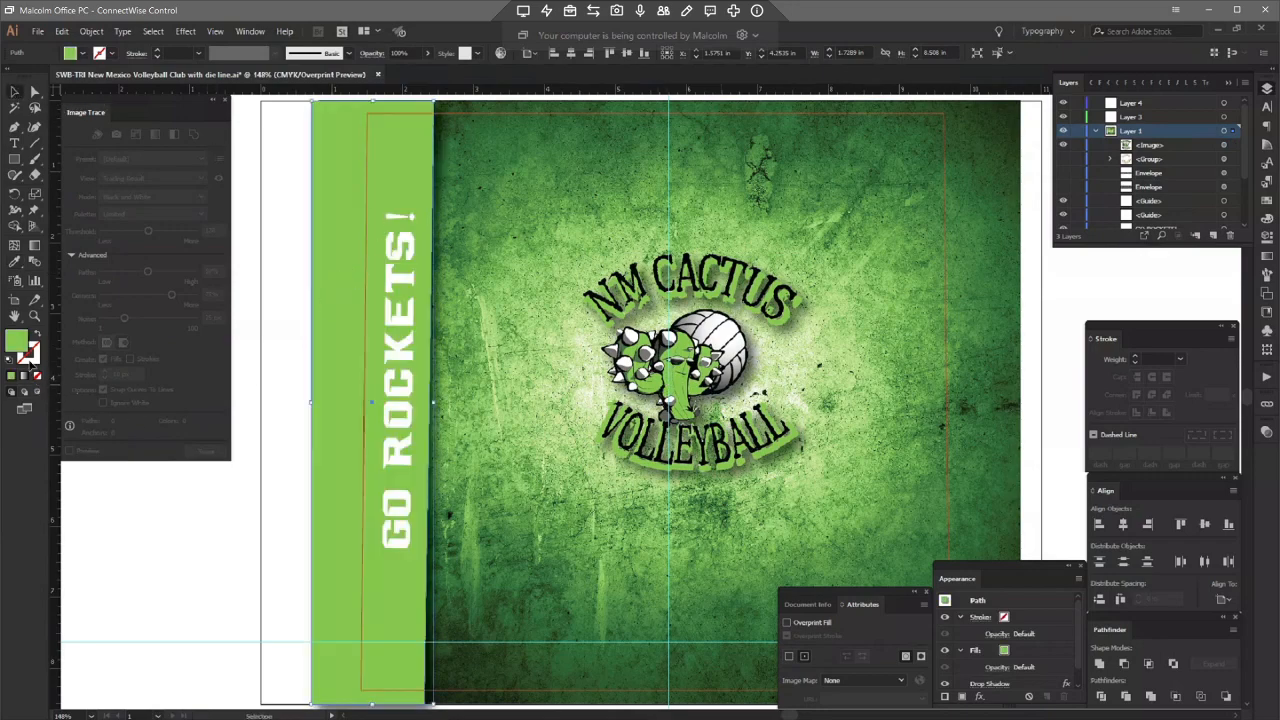
{"action": "double_click", "coordinate": [29, 362]}
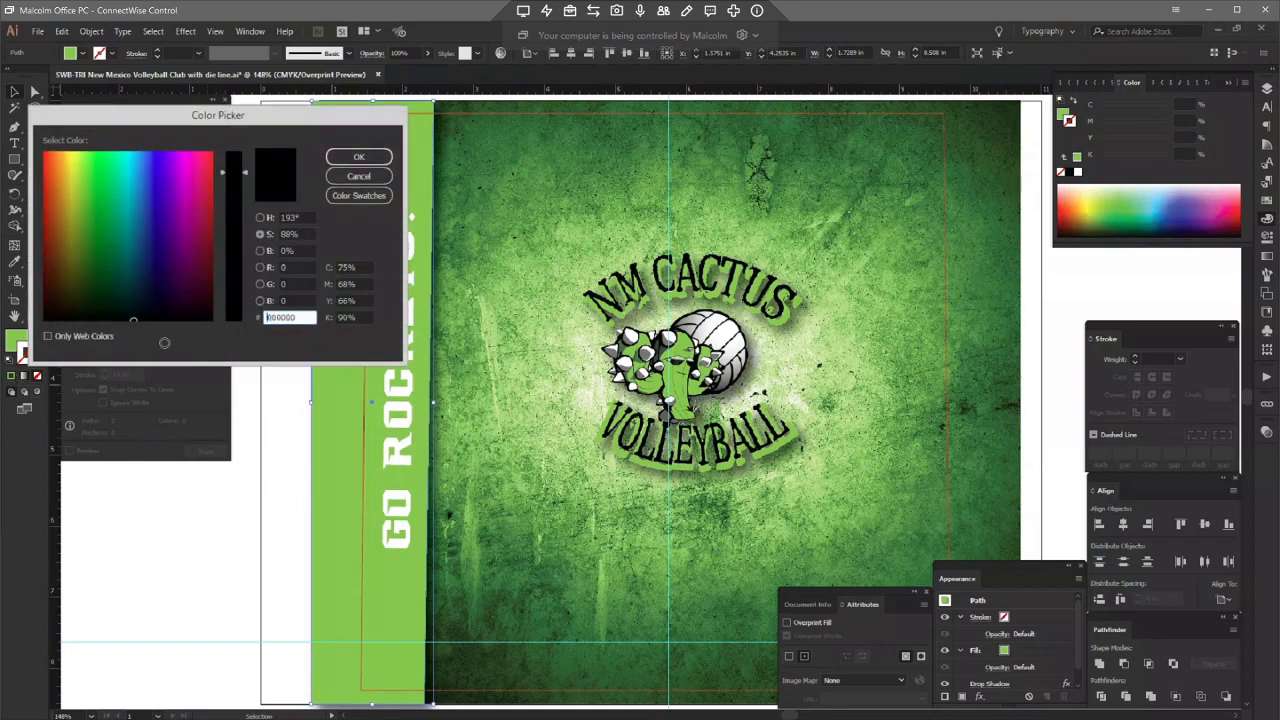
{"action": "left_click", "coordinate": [359, 158]}
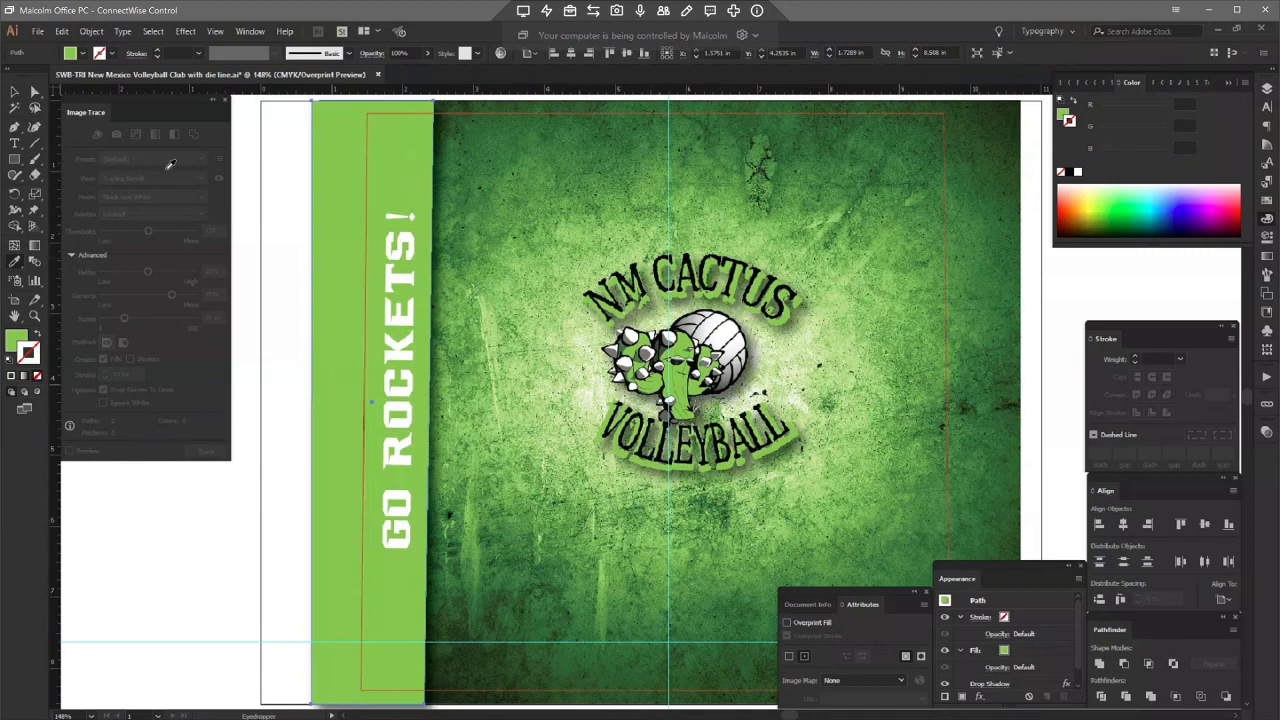
- Change the fill color of the vertical GO ROCKETS! text to black
{"action": "key", "text": "v"}
{"action": "left_click", "coordinate": [397, 285]}
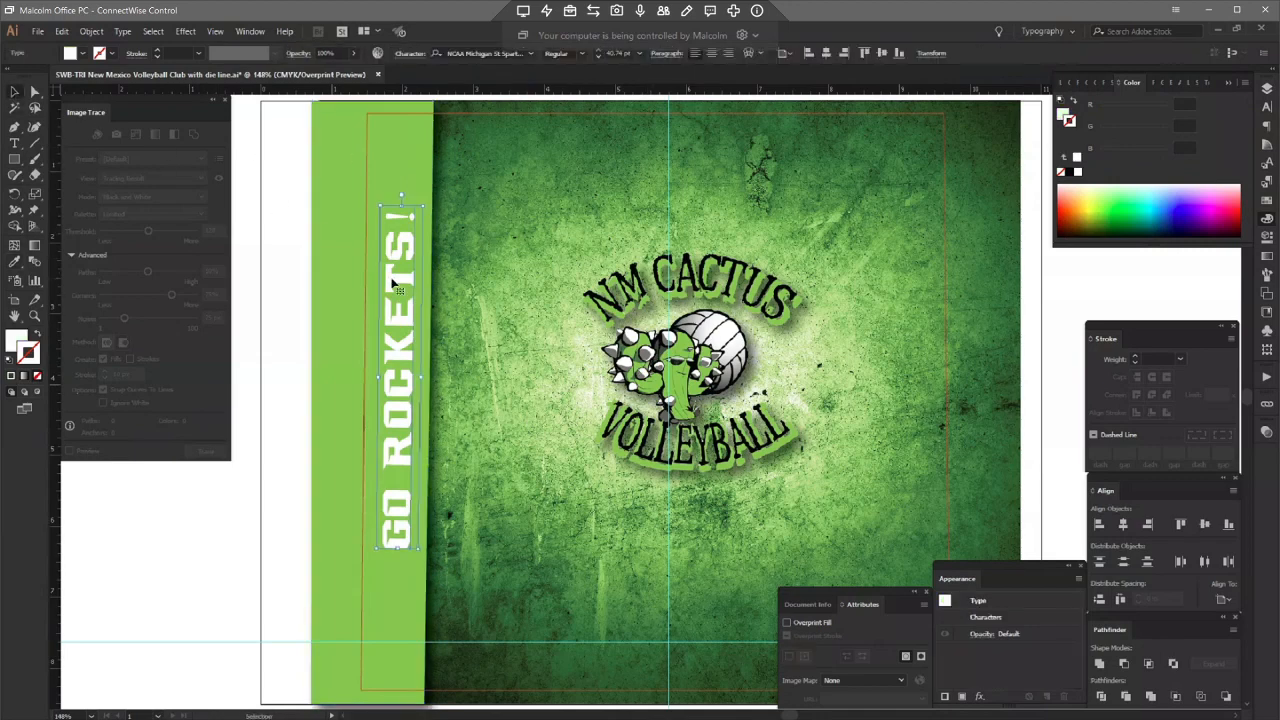
{"action": "double_click", "coordinate": [15, 340]}
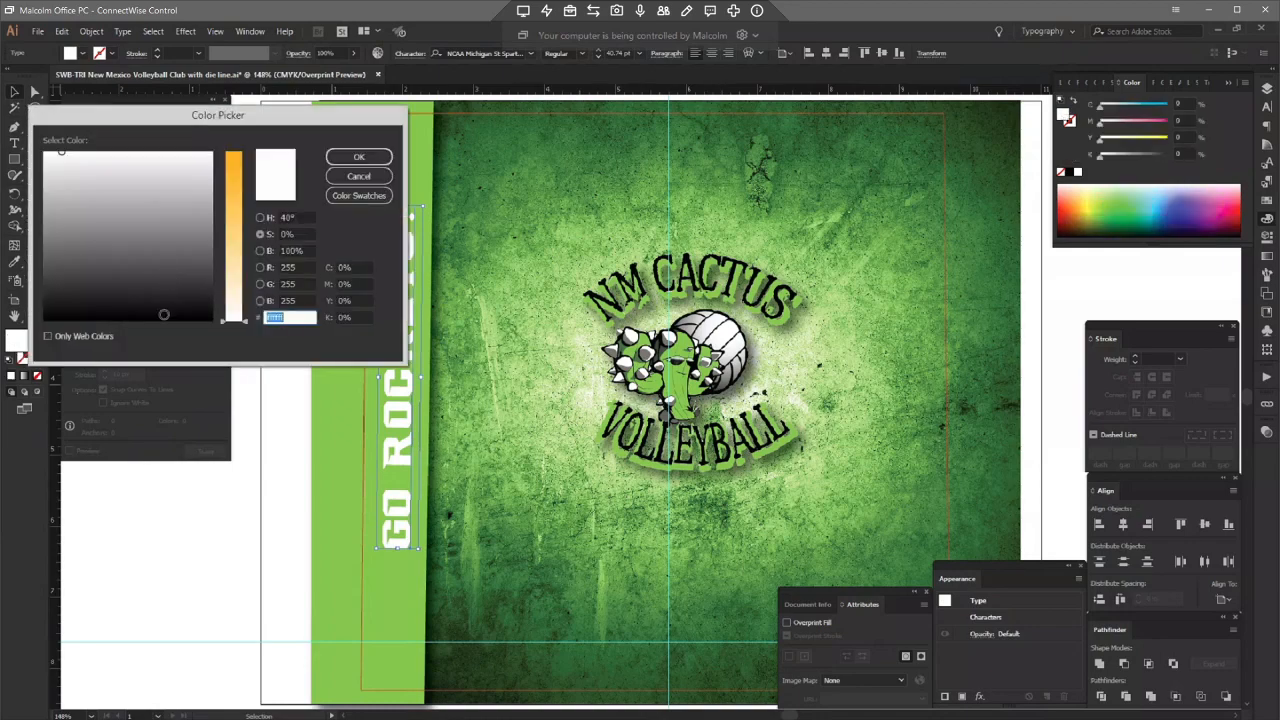
{"action": "left_click", "coordinate": [164, 322]}
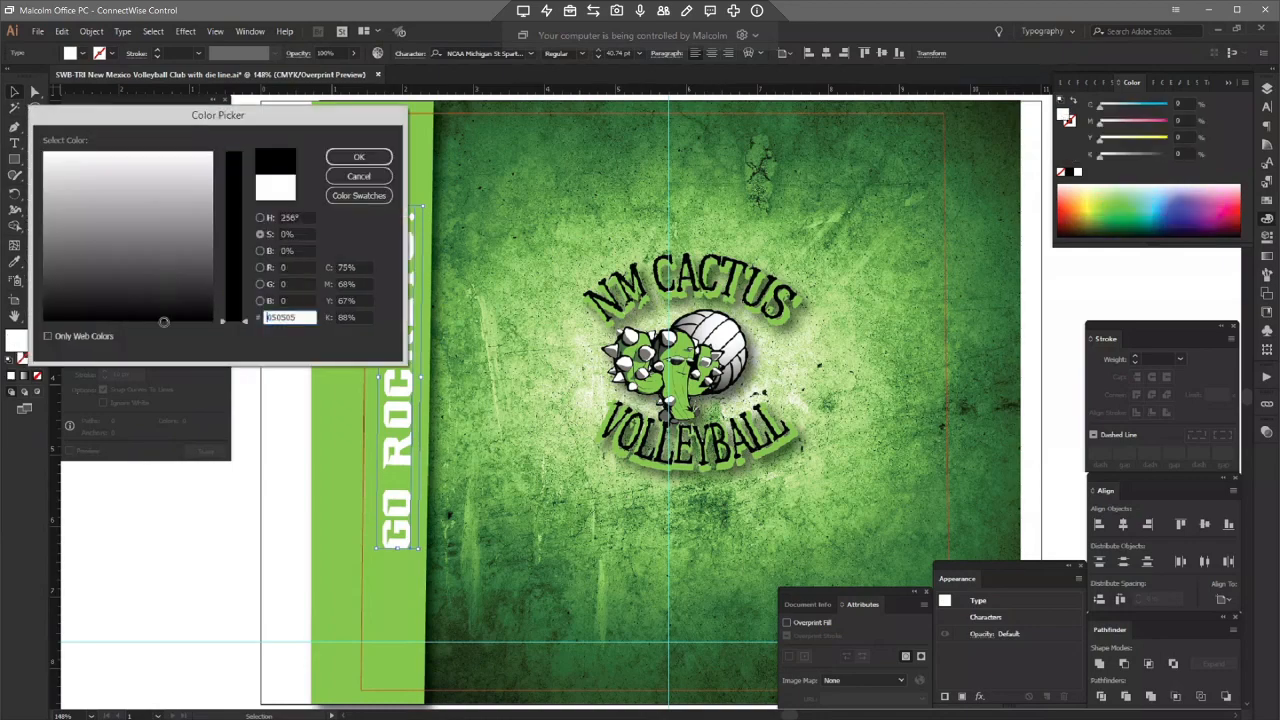
{"action": "left_click", "coordinate": [351, 160]}
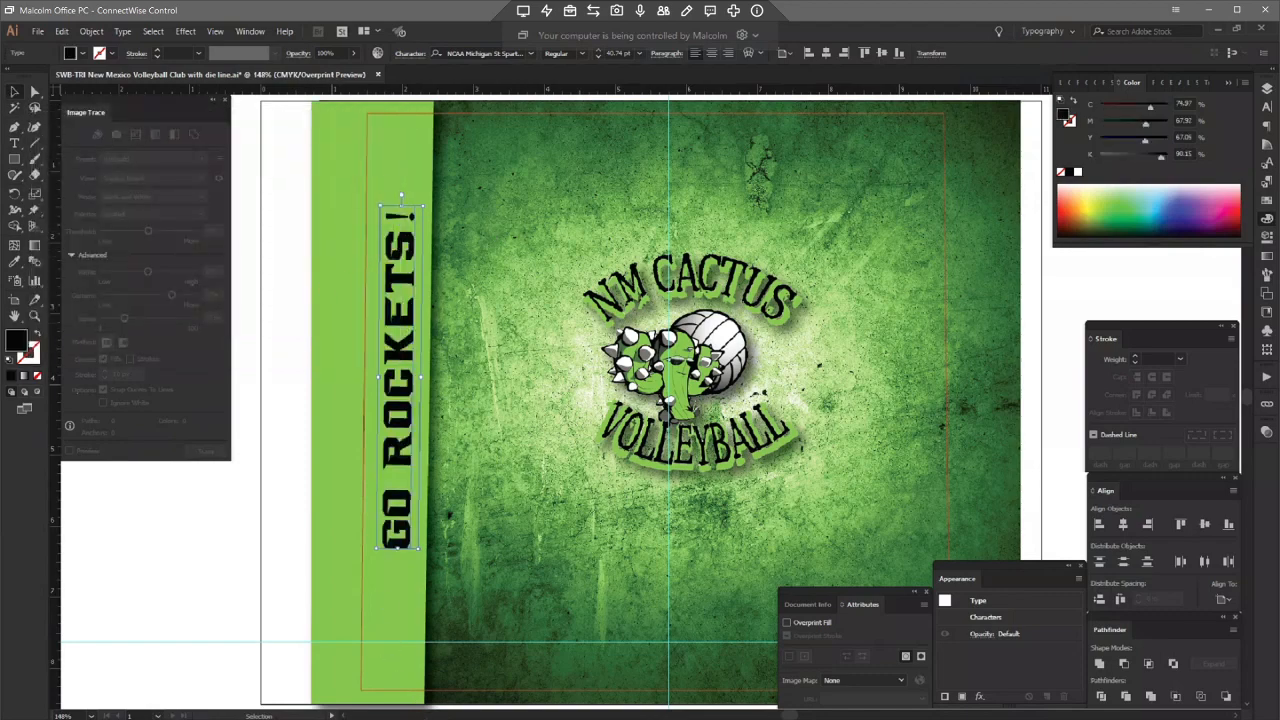
- Check the request e-mail in Outlook, return to Illustrator and replace ROCKETS with CACTUS in the vertical band text
{"action": "key", "text": "alt+Tab"}
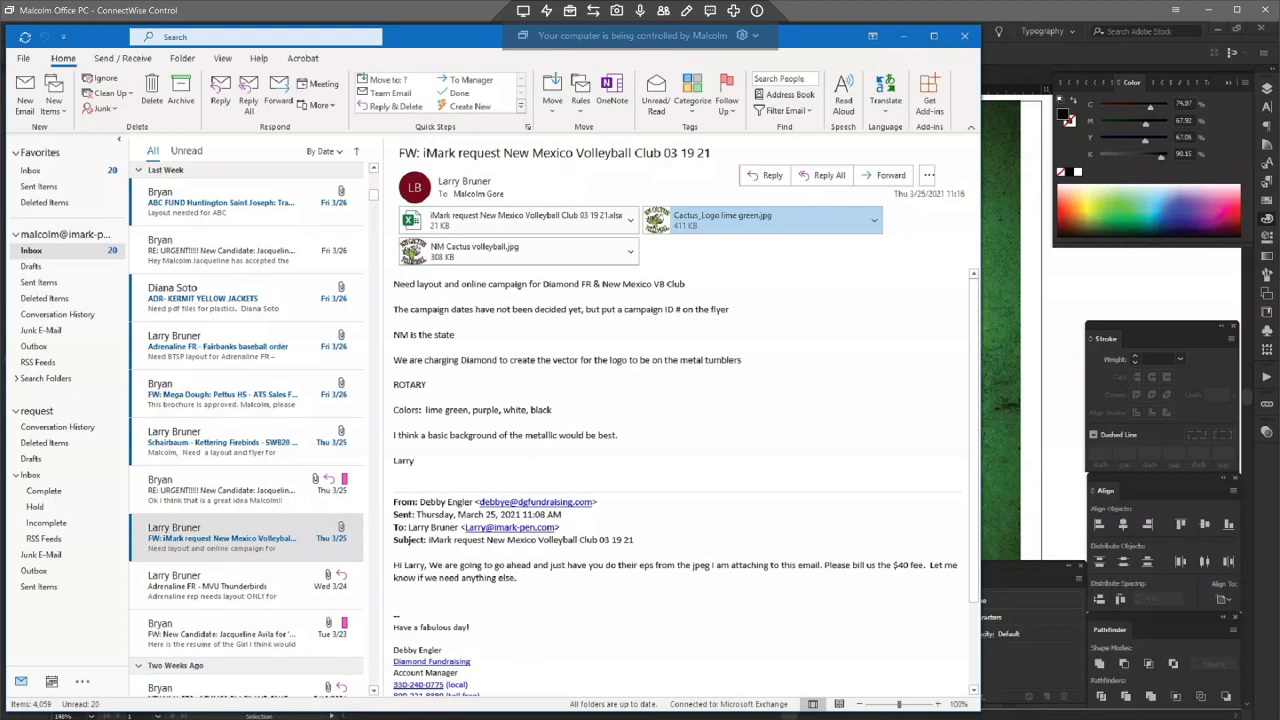
{"action": "key", "text": "alt+Tab"}
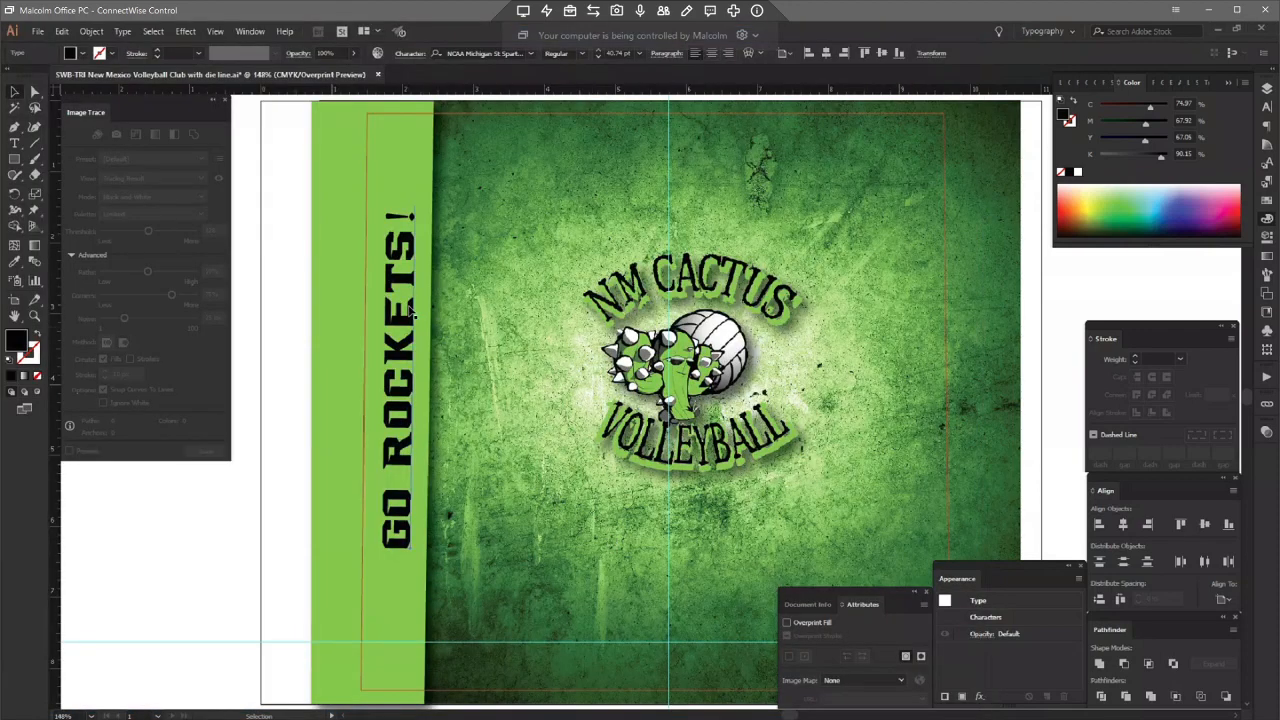
{"action": "left_click_drag", "start_coordinate": [400, 228], "coordinate": [395, 465]}
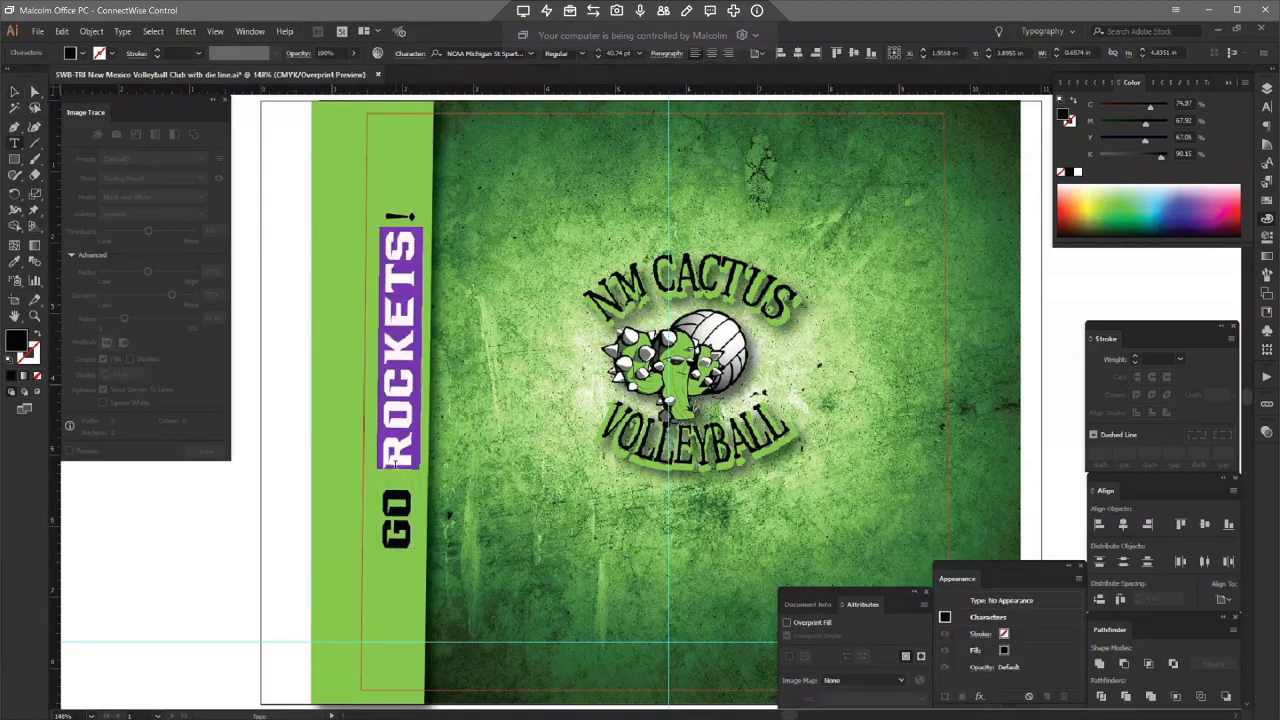
{"action": "type", "text": "C"}
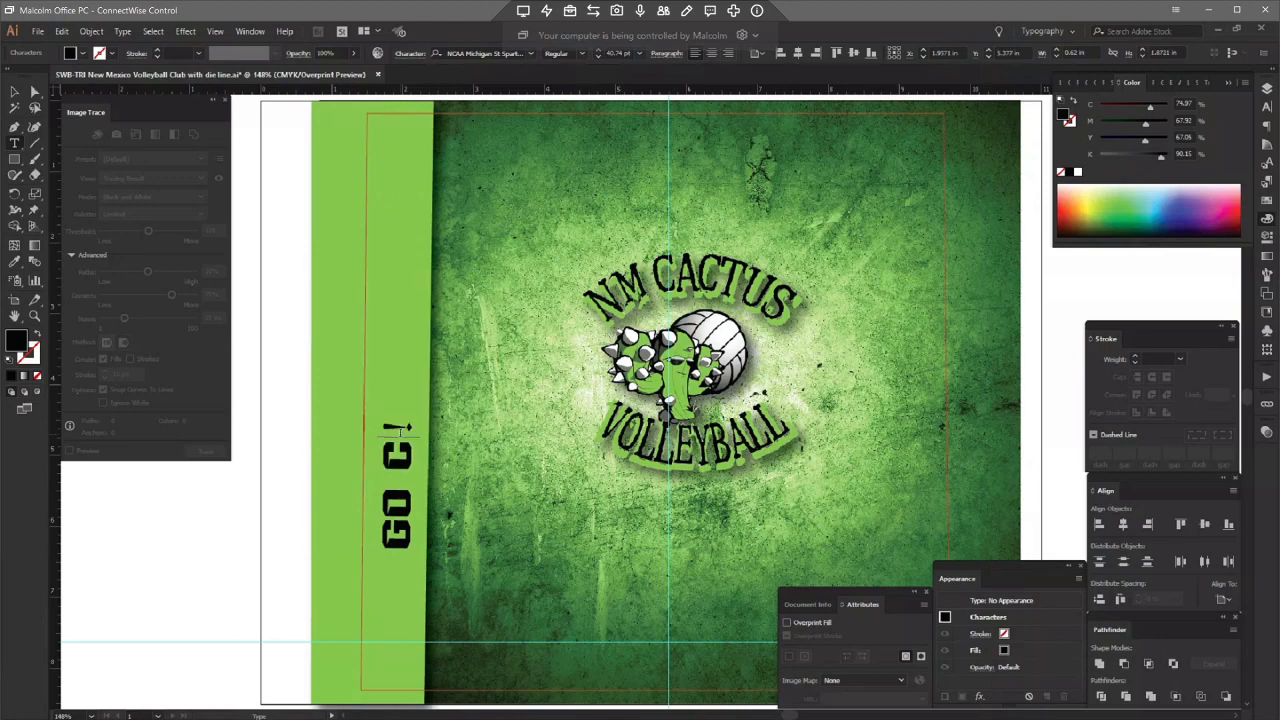
{"action": "type", "text": "ACTUS"}
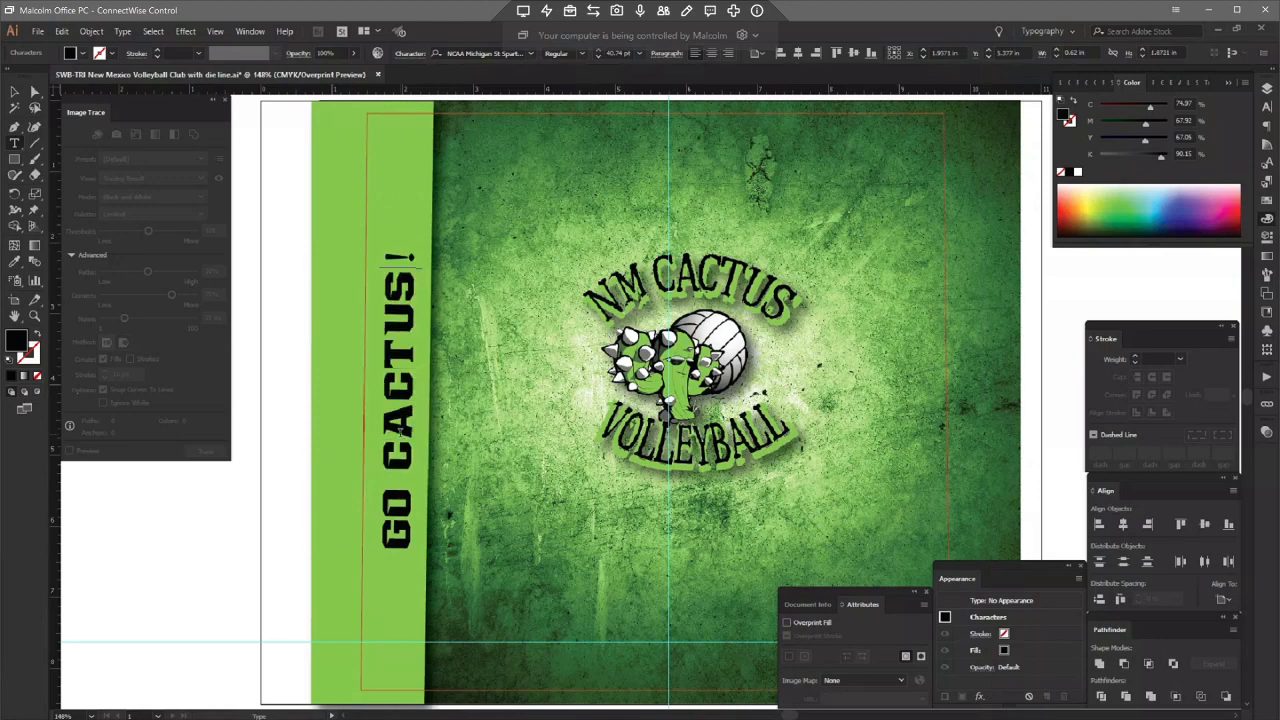
- Nudge the GO CACTUS! text upward along the lime green band and deselect it
{"action": "left_click", "coordinate": [13, 91]}
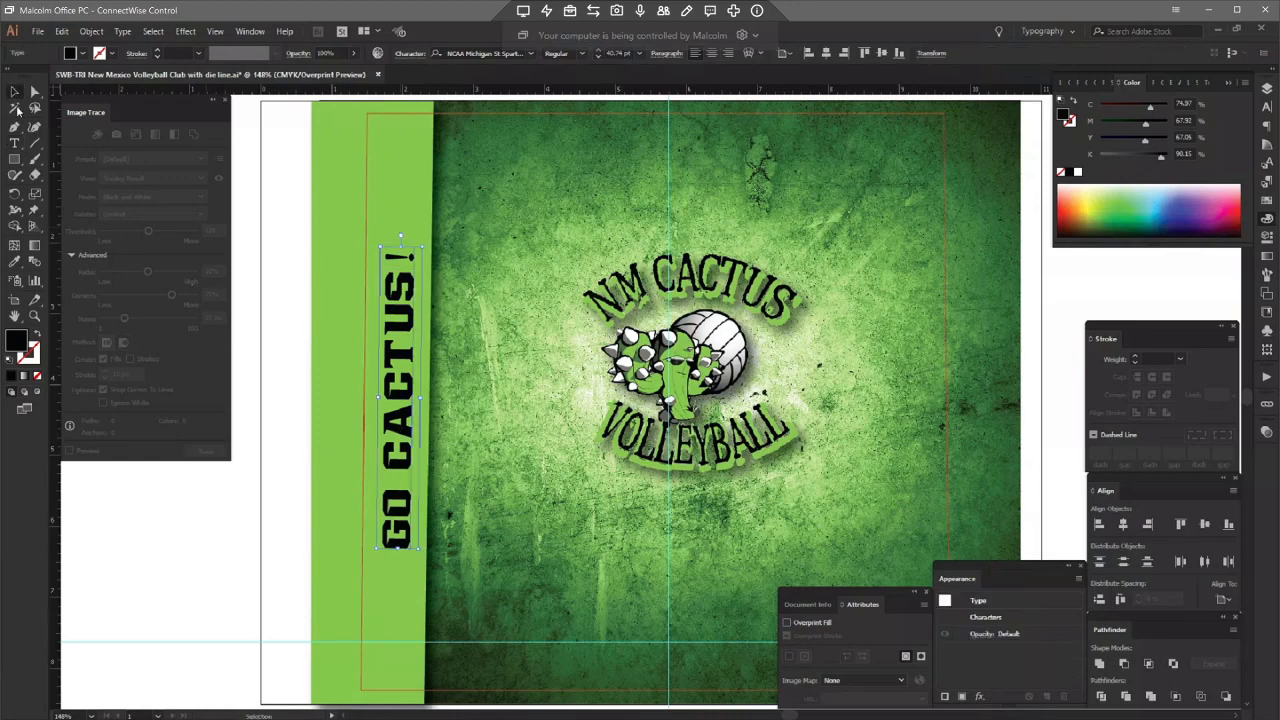
{"action": "key", "text": "Up"}
{"action": "key", "text": "Up"}
{"action": "key", "text": "Up"}
{"action": "key", "text": "Up"}
{"action": "key", "text": "Up"}
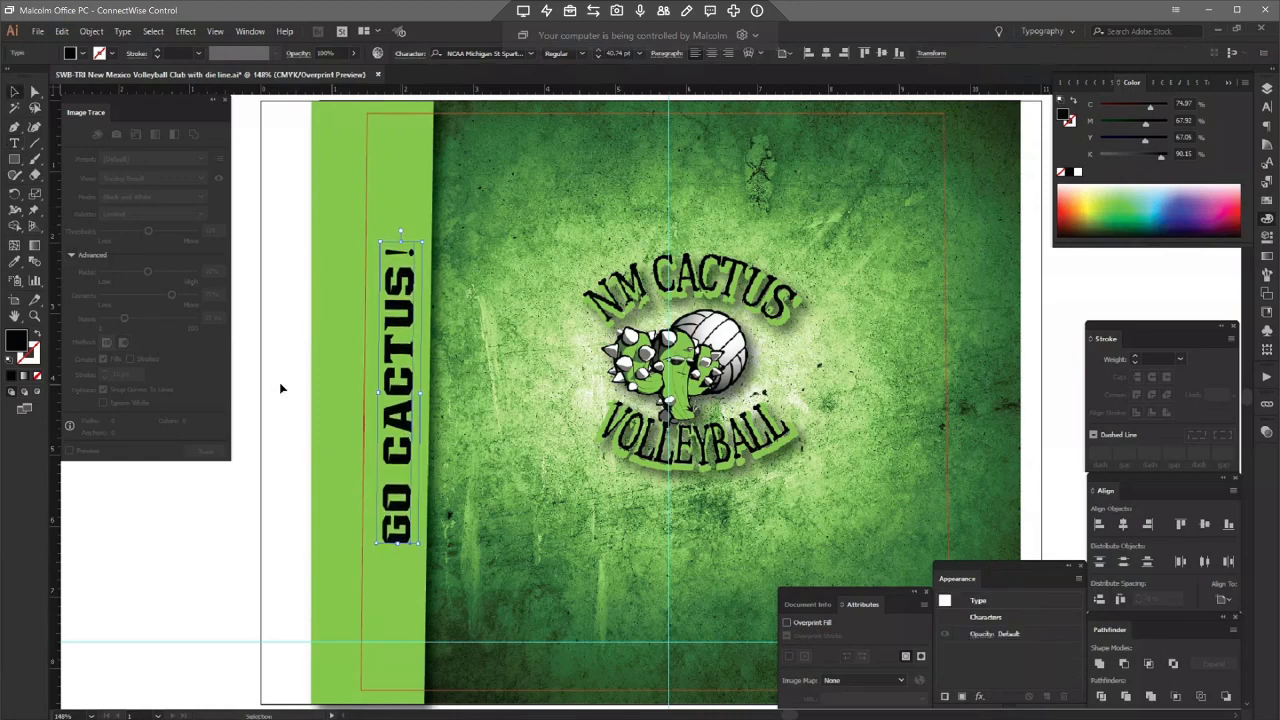
{"action": "key", "text": "Up"}
{"action": "key", "text": "Up"}
{"action": "key", "text": "Up"}
{"action": "key", "text": "Up"}
{"action": "key", "text": "Up"}
{"action": "key", "text": "Up"}
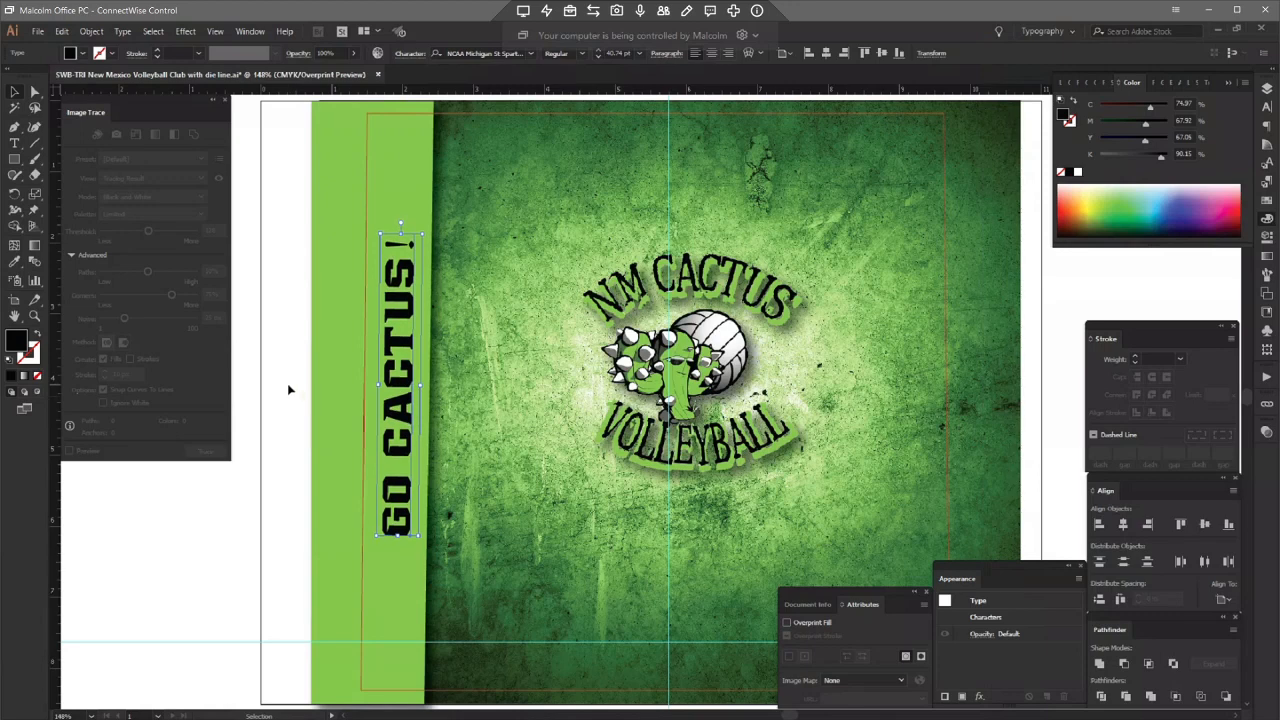
{"action": "left_click", "coordinate": [294, 438]}
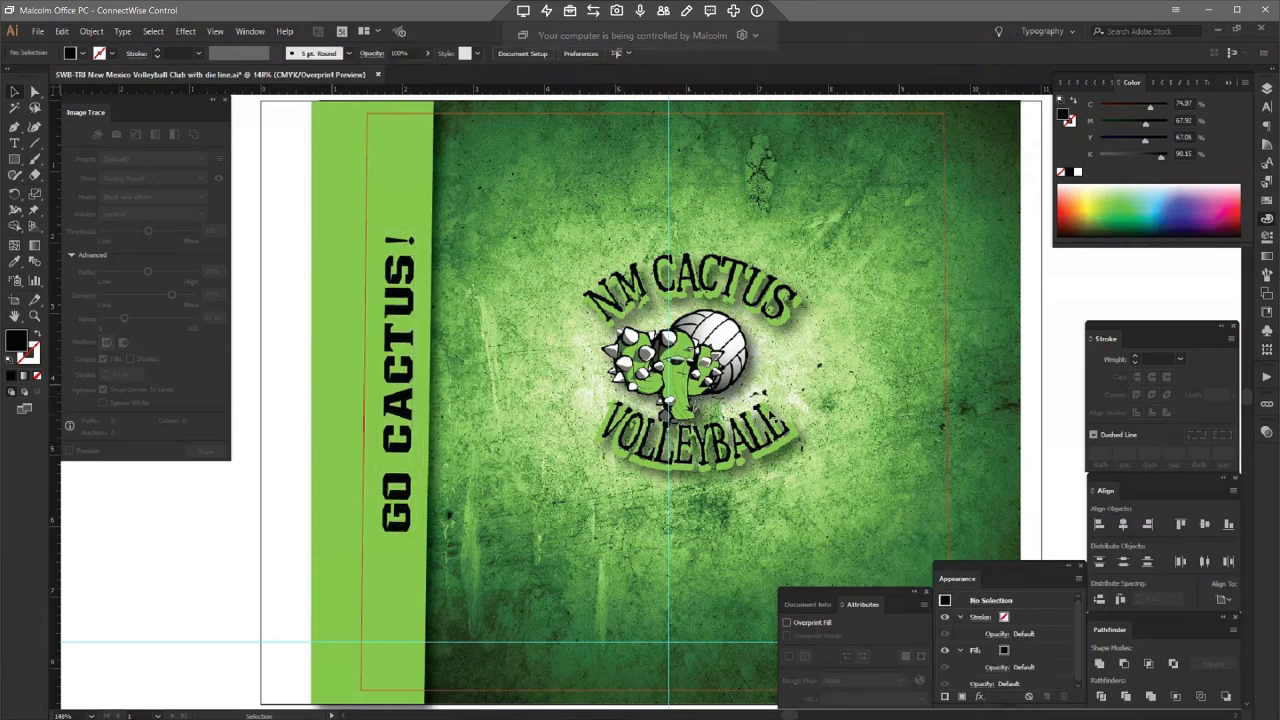
- Give the lime green side band a black (000000) stroke 3 pt wide and deselect it
{"action": "key", "text": "ctrl+1"}
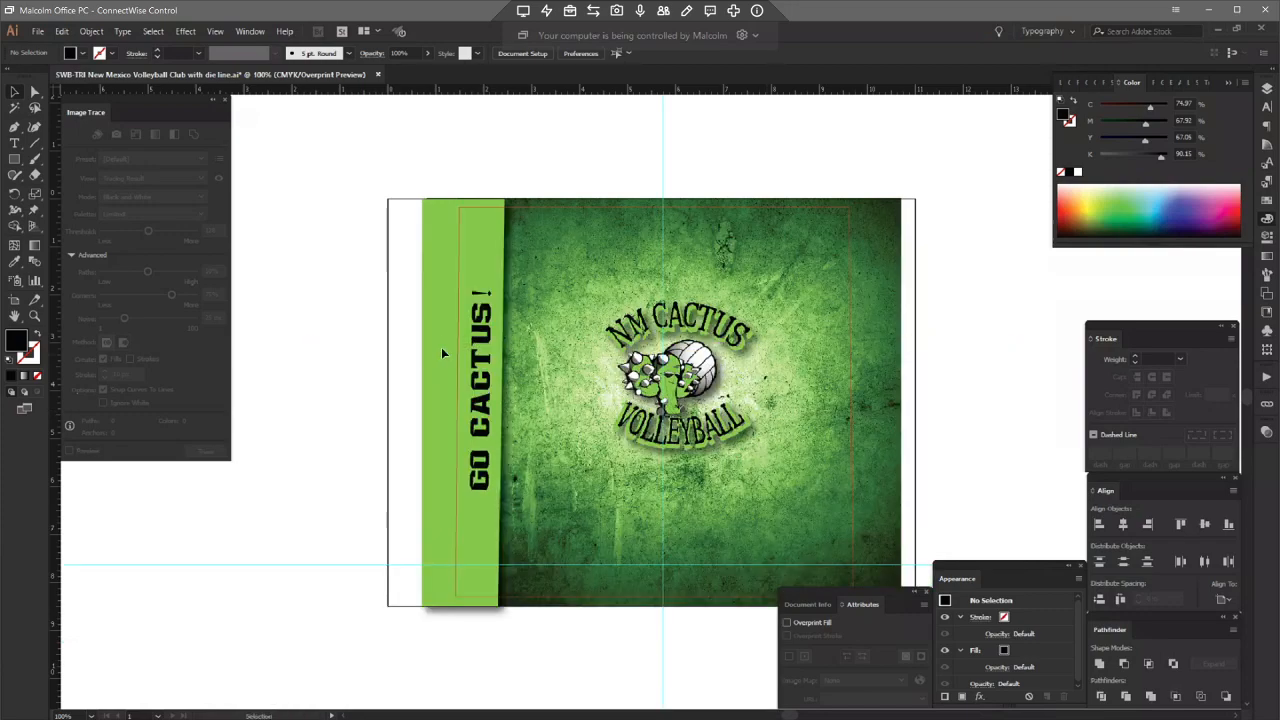
{"action": "left_click", "coordinate": [442, 347]}
{"action": "left_click", "coordinate": [34, 355]}
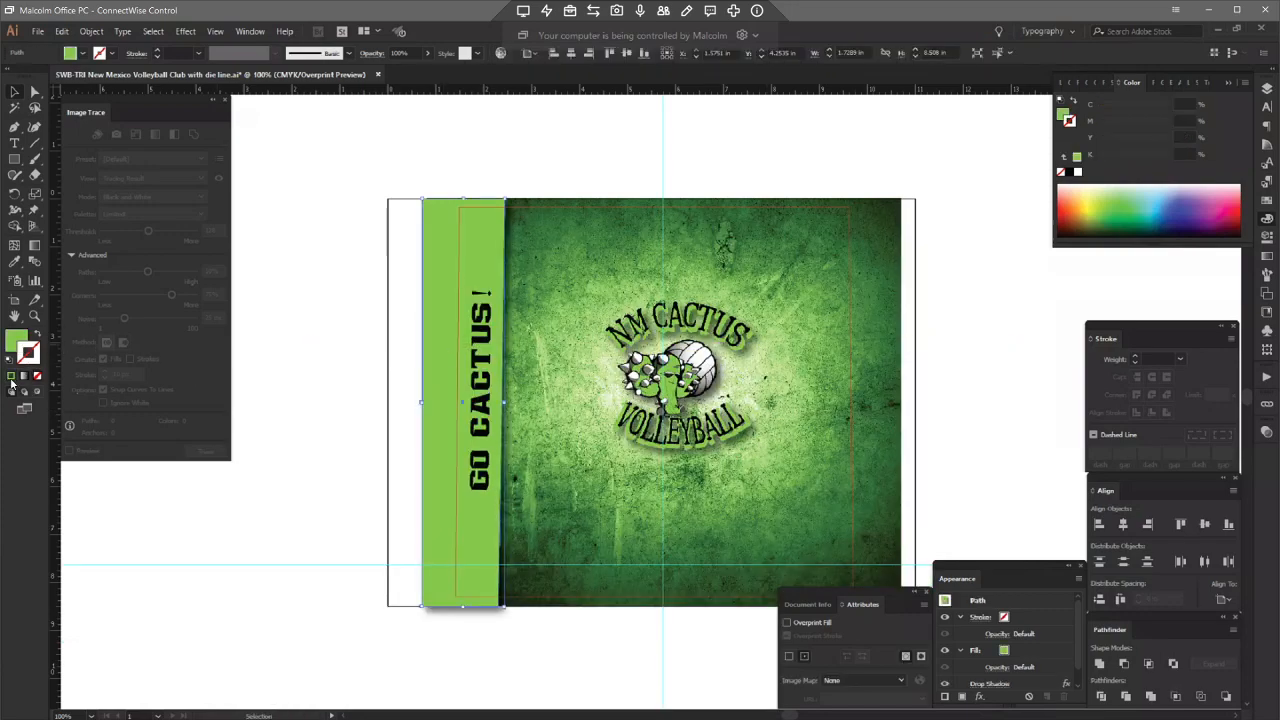
{"action": "left_click", "coordinate": [11, 377]}
{"action": "double_click", "coordinate": [30, 358]}
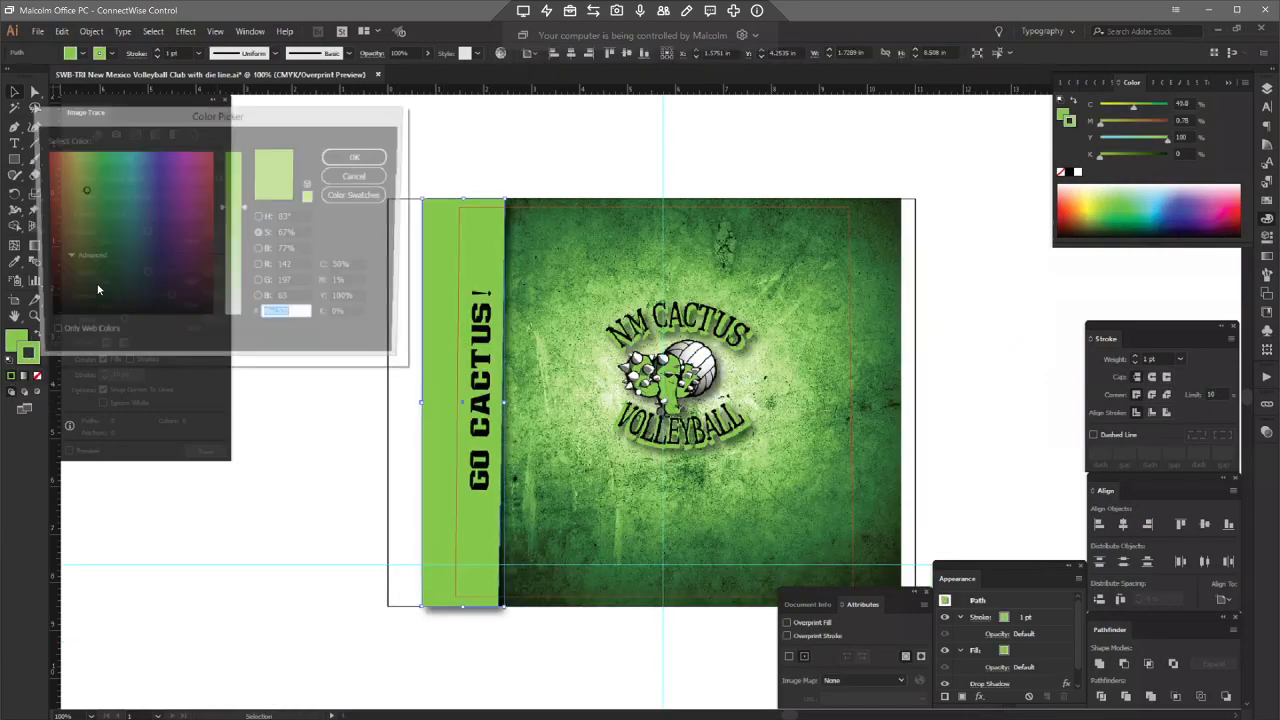
{"action": "left_click_drag", "start_coordinate": [157, 250], "coordinate": [178, 344]}
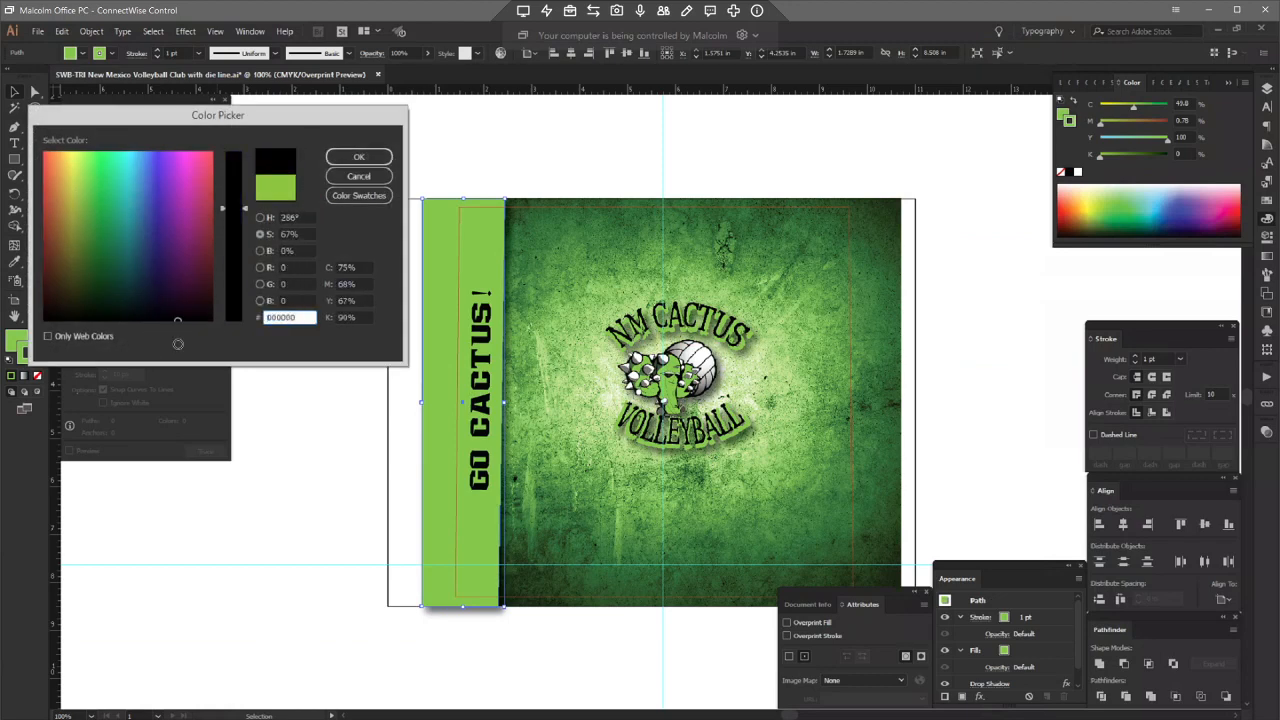
{"action": "left_click", "coordinate": [356, 158]}
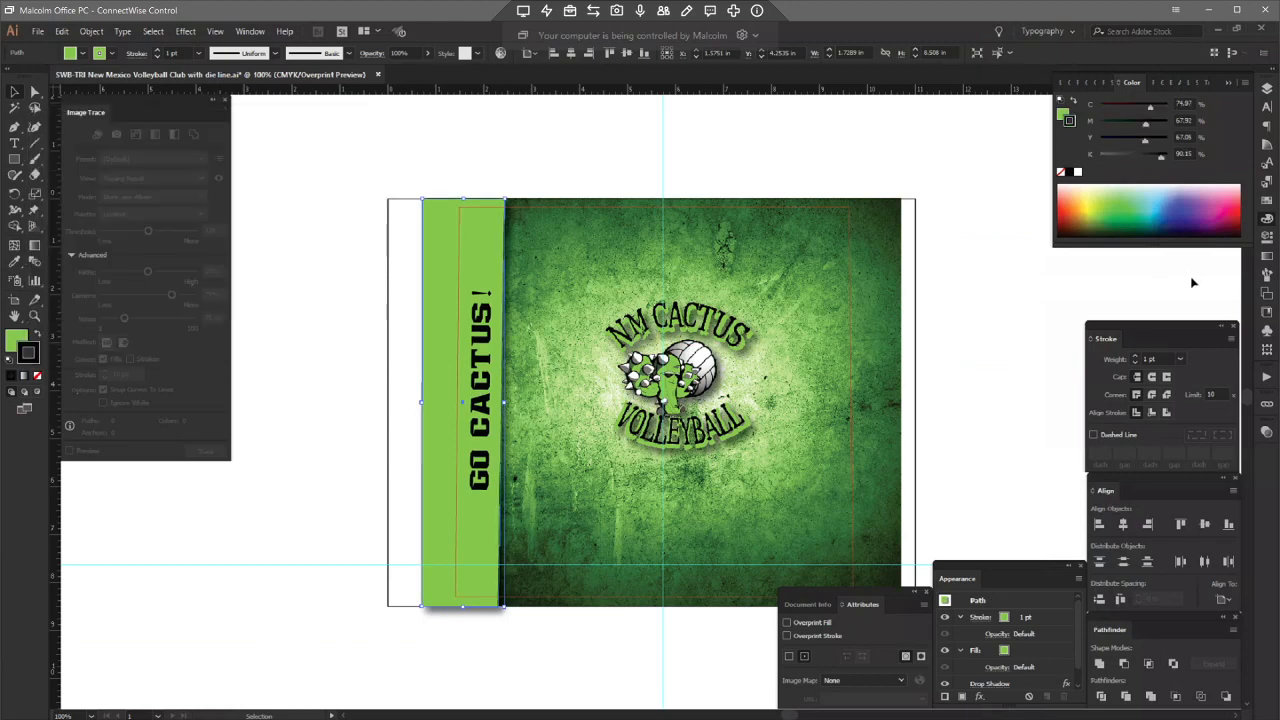
{"action": "left_click", "coordinate": [1136, 357]}
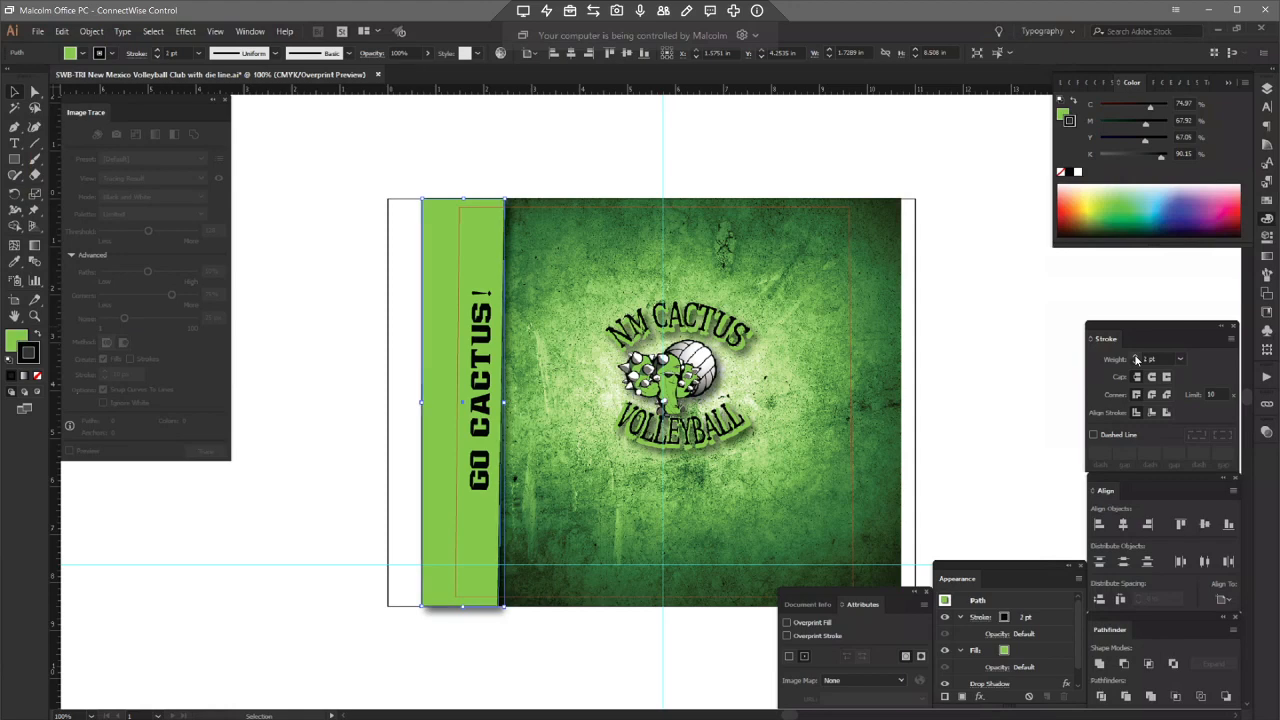
{"action": "left_click", "coordinate": [1136, 357]}
{"action": "left_click", "coordinate": [1041, 295]}
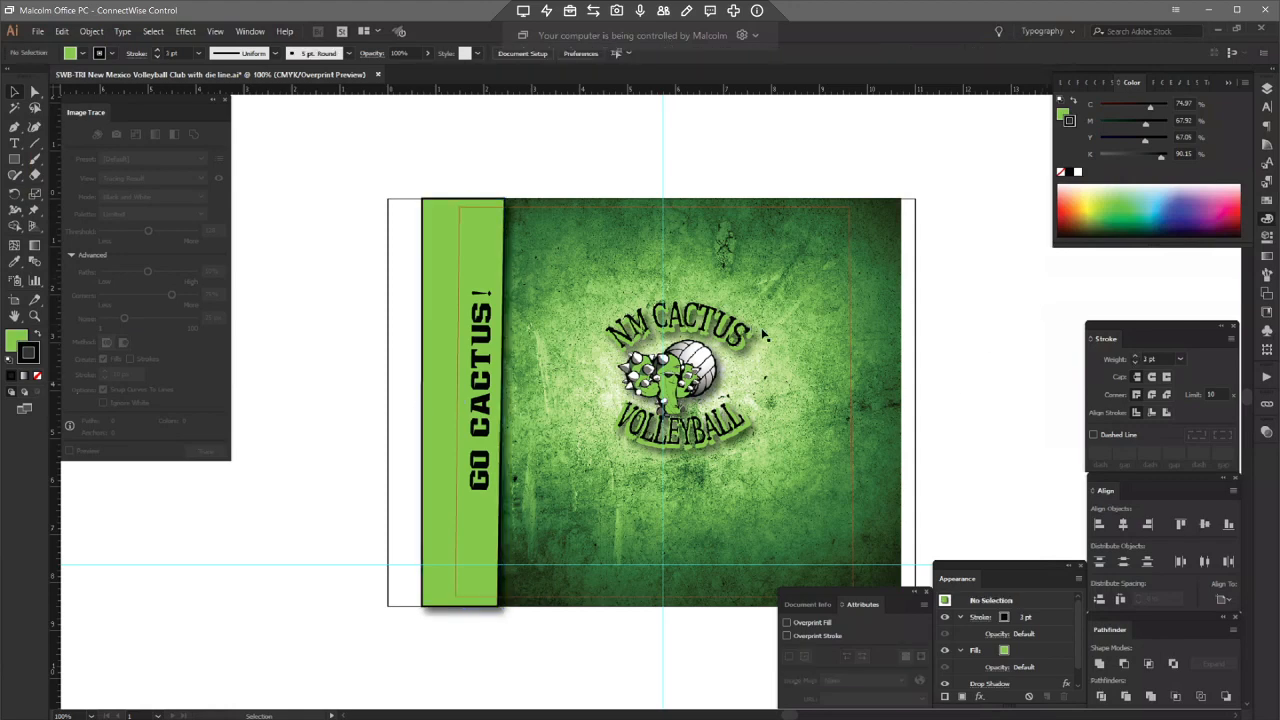
- Nudge the NM Cactus Volleyball logo slightly left over the grungy background and deselect it
{"action": "left_click", "coordinate": [708, 371]}
{"action": "key", "text": "Left"}
{"action": "key", "text": "Left"}
{"action": "key", "text": "Left"}
{"action": "key", "text": "Left"}
{"action": "key", "text": "Left"}
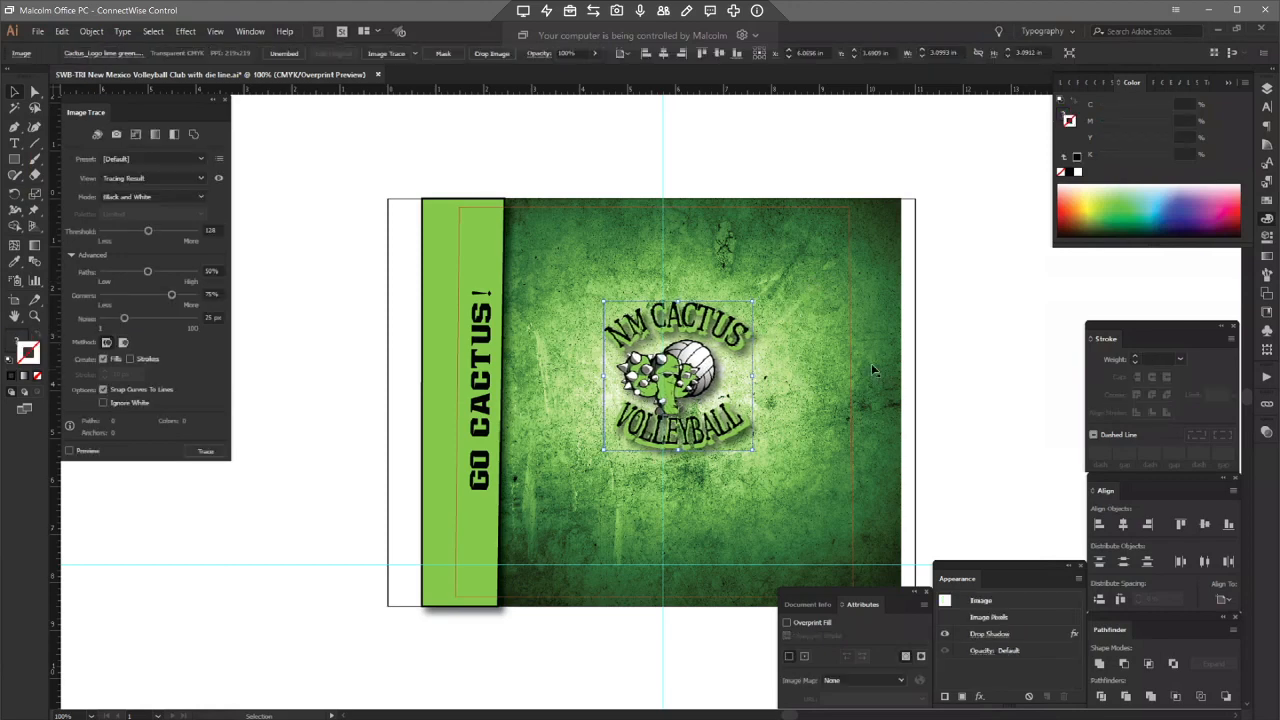
{"action": "key", "text": "Left"}
{"action": "key", "text": "Left"}
{"action": "key", "text": "Left"}
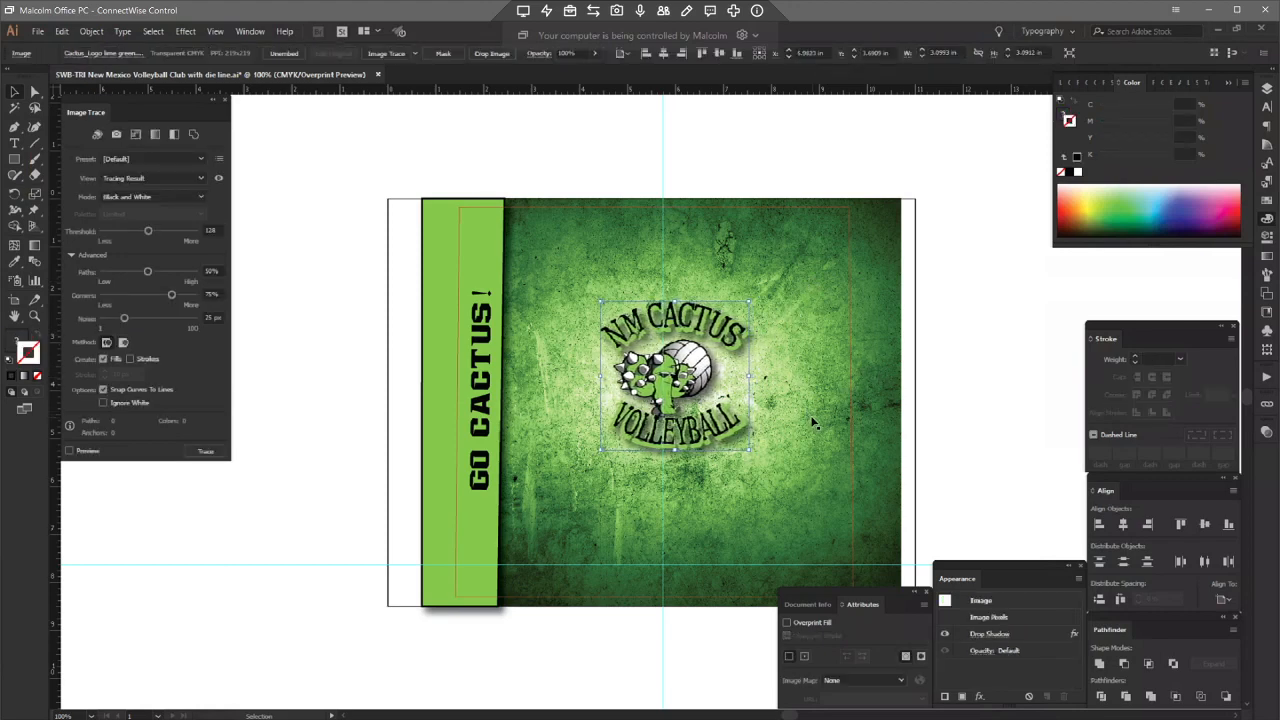
{"action": "left_click", "coordinate": [780, 492]}
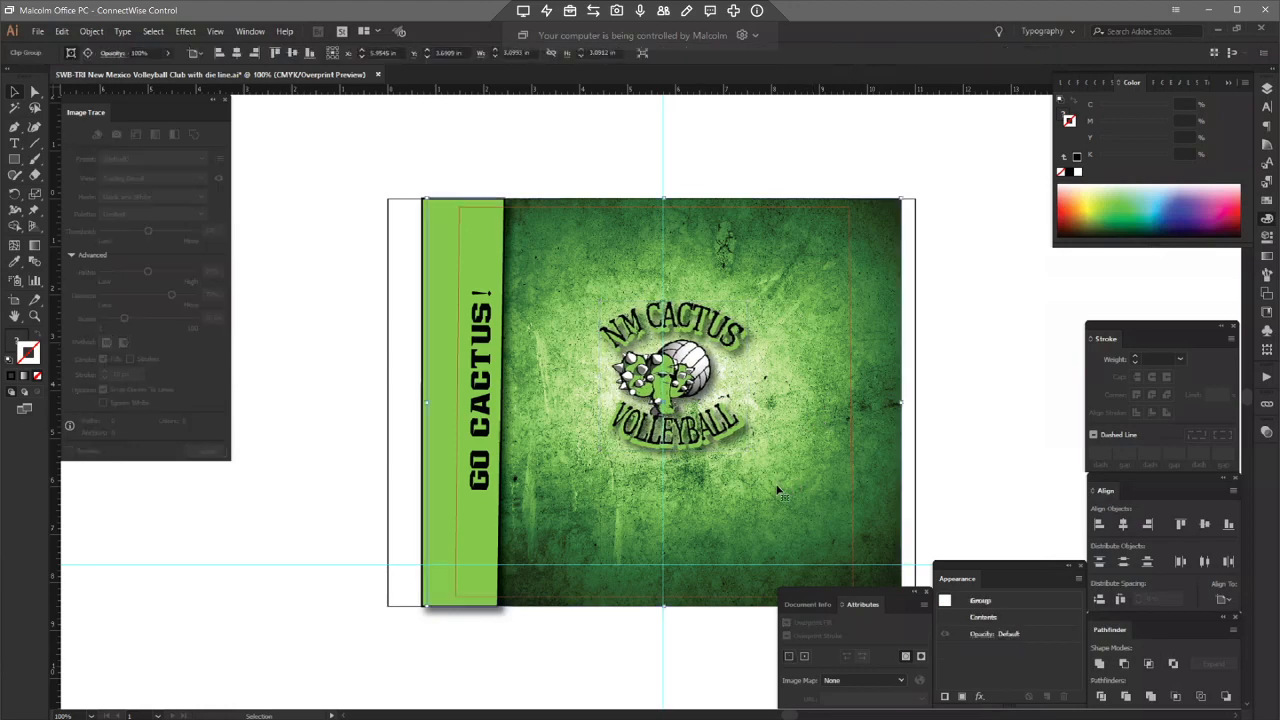
{"action": "left_click", "coordinate": [296, 287]}
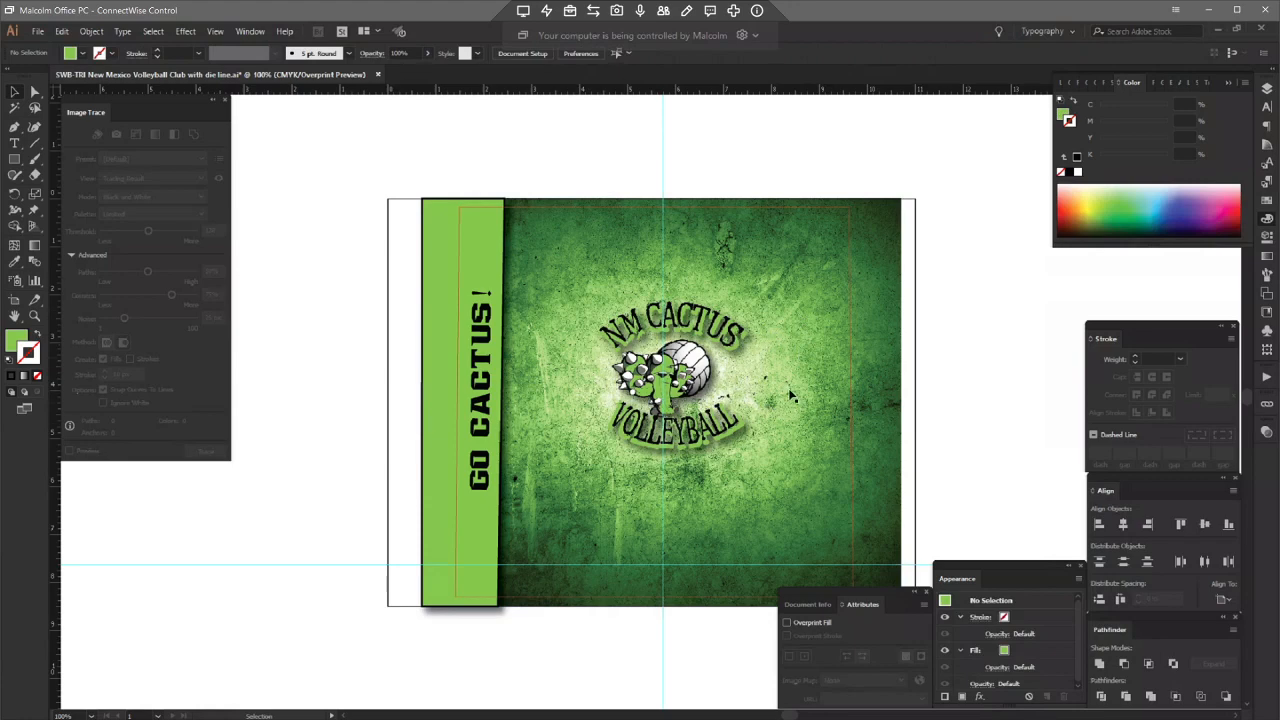
- Shift the grungy background image slightly left within its clip group, move the cactus logo slightly right and deselect everything
{"action": "left_click", "coordinate": [791, 521]}
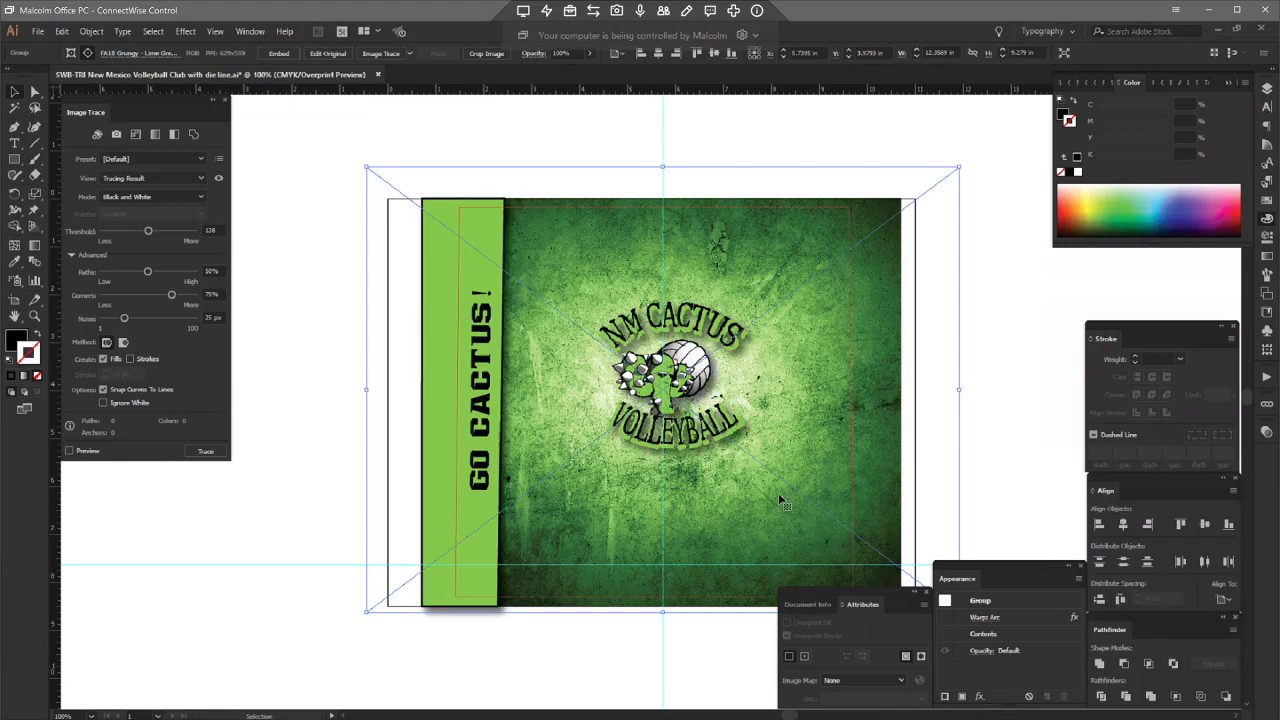
{"action": "left_click", "coordinate": [706, 386]}
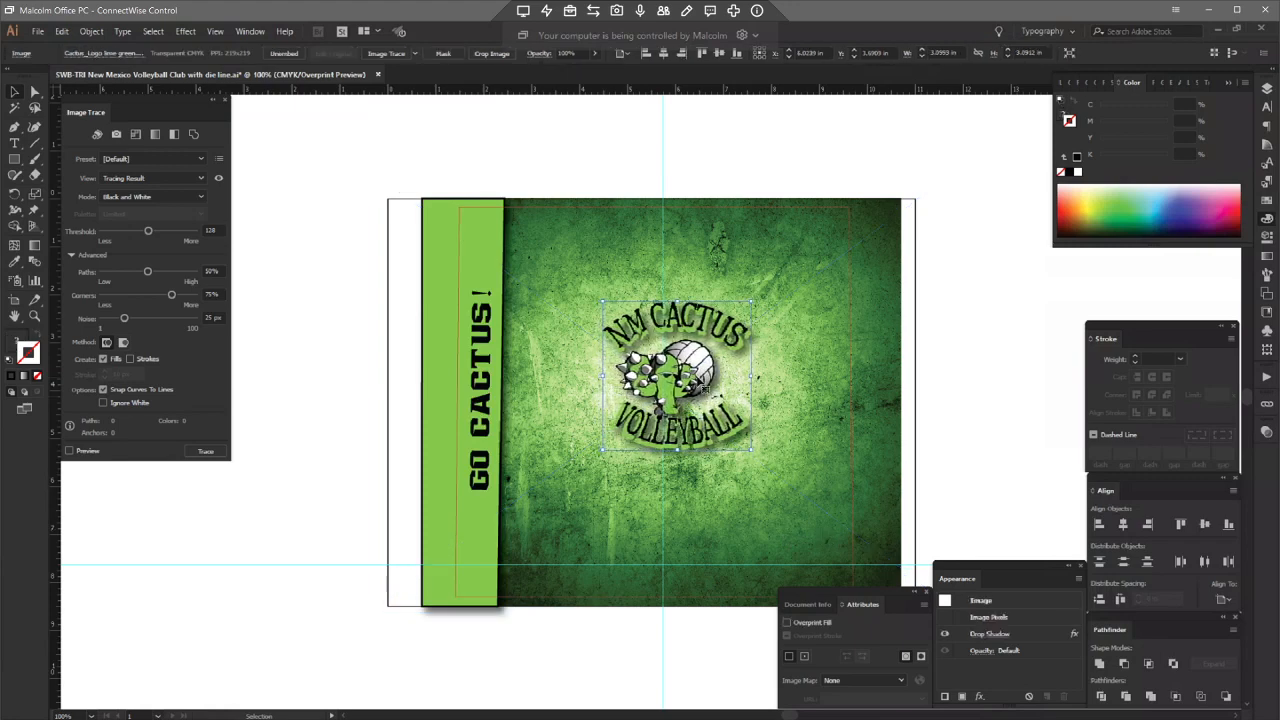
{"action": "left_click", "coordinate": [690, 510]}
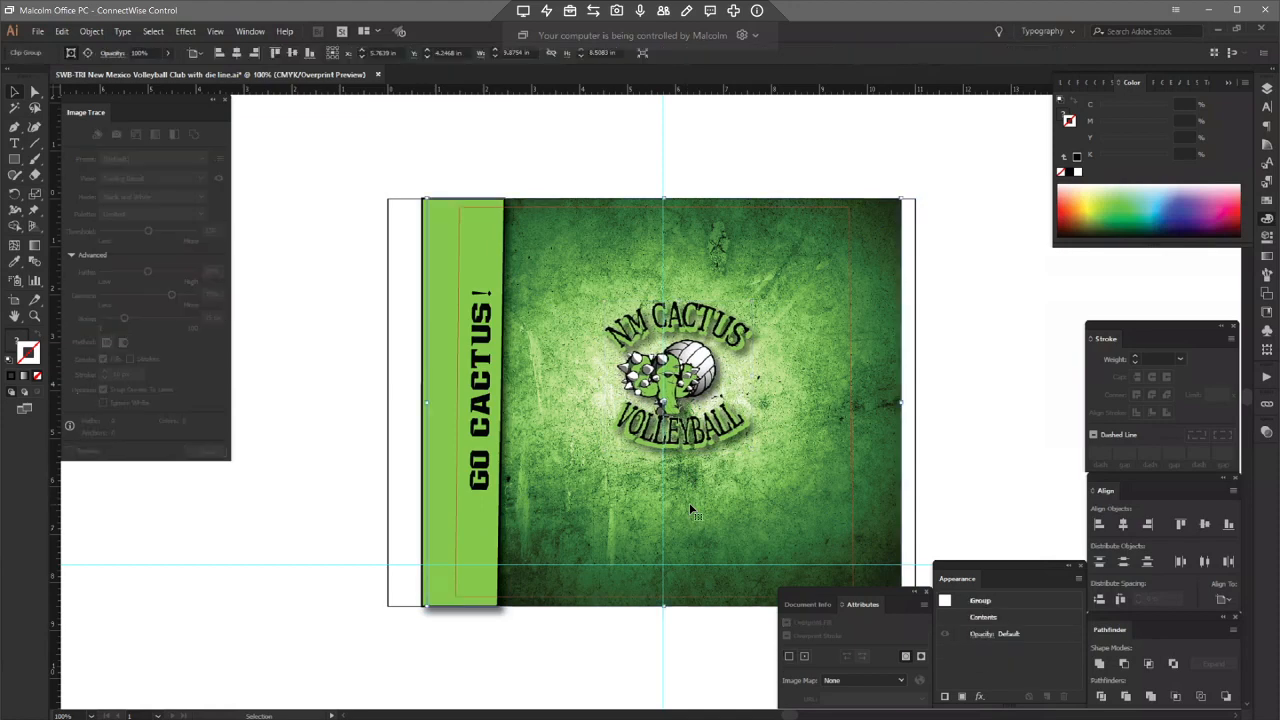
{"action": "key", "text": "shift+ctrl+a"}
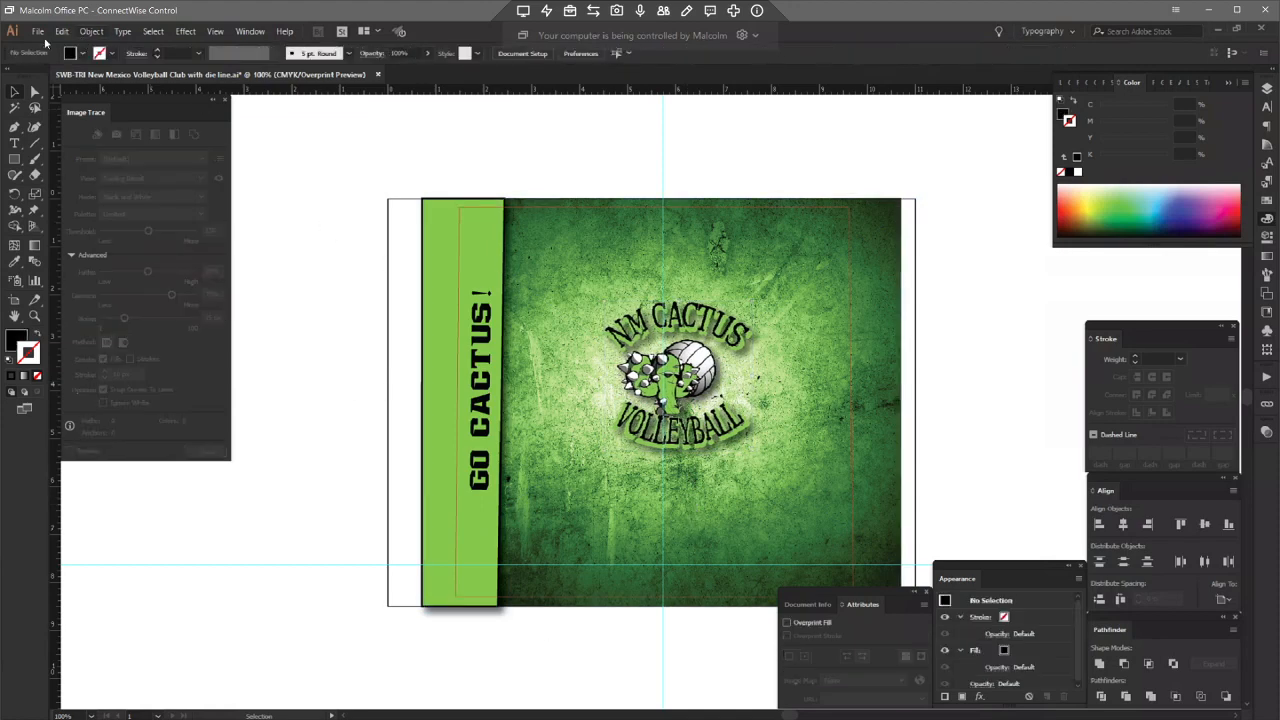
- Save the Illustrator document, and start saving it as an Adobe PDF with the same file name in the SWB-TRI folder
{"action": "left_click", "coordinate": [37, 31]}
{"action": "left_click", "coordinate": [70, 140]}
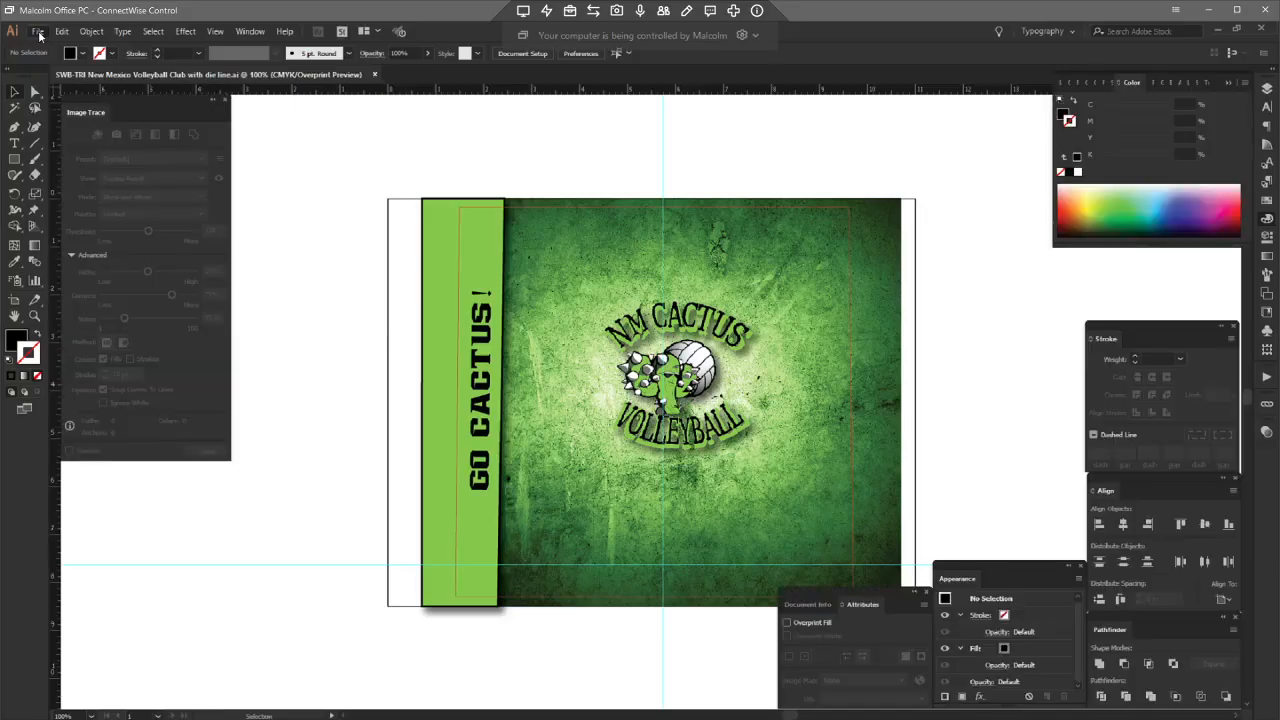
{"action": "left_click", "coordinate": [37, 31]}
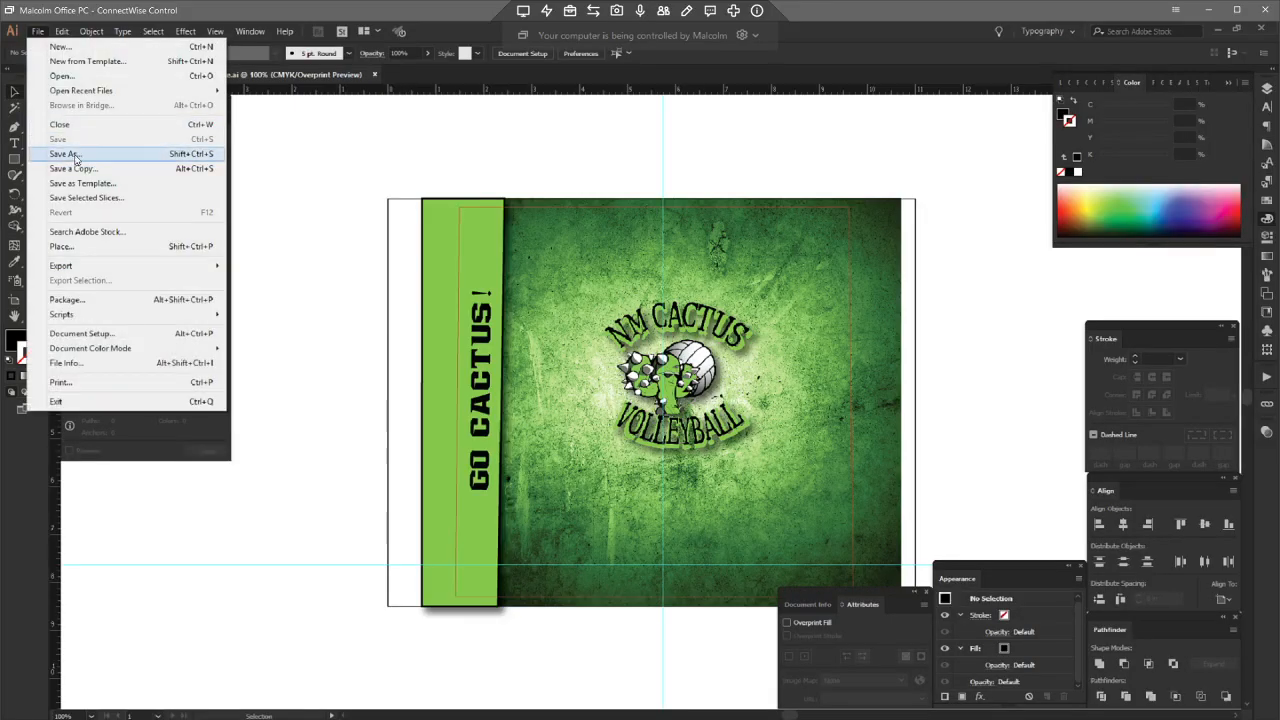
{"action": "left_click", "coordinate": [75, 154]}
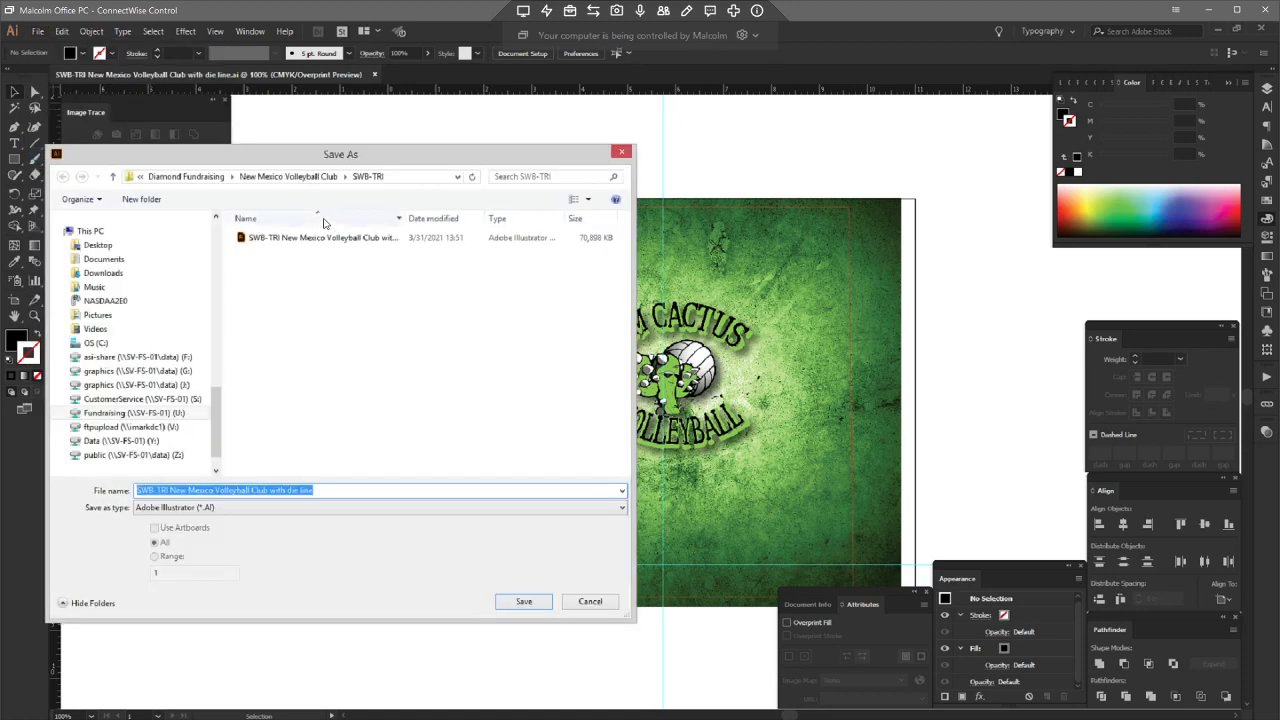
{"action": "left_click", "coordinate": [326, 511]}
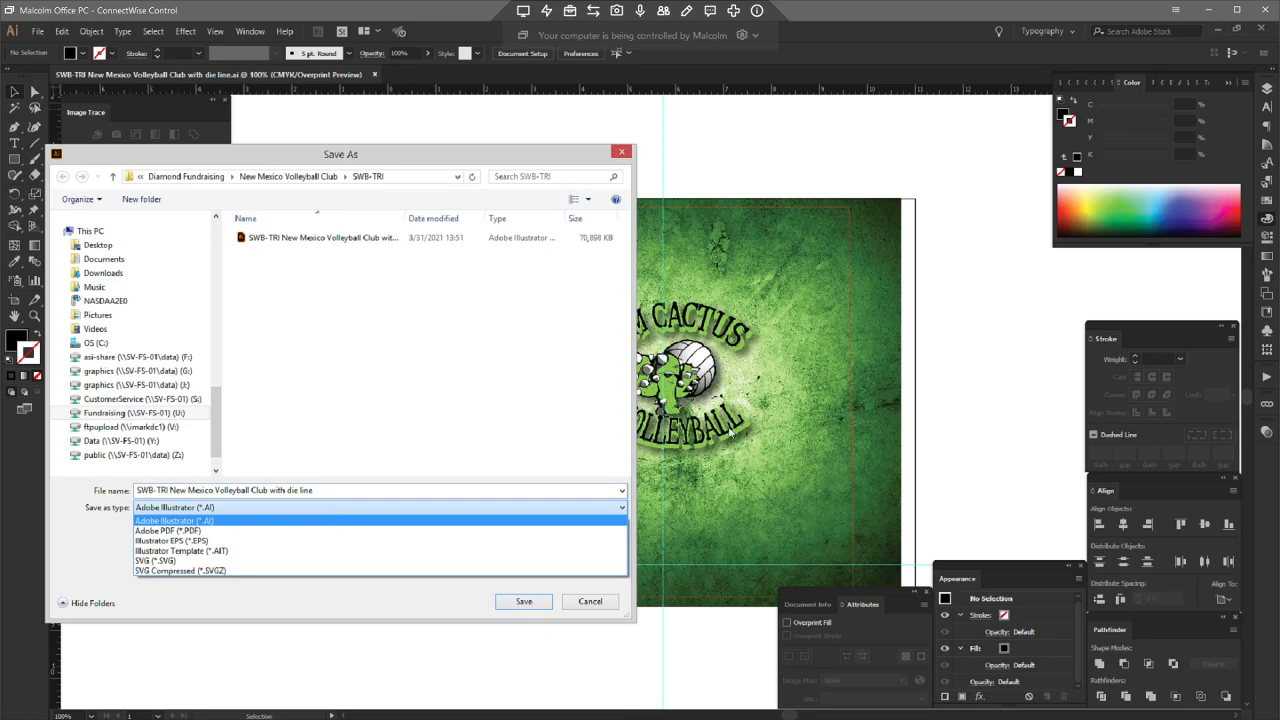
{"action": "left_click", "coordinate": [270, 529]}
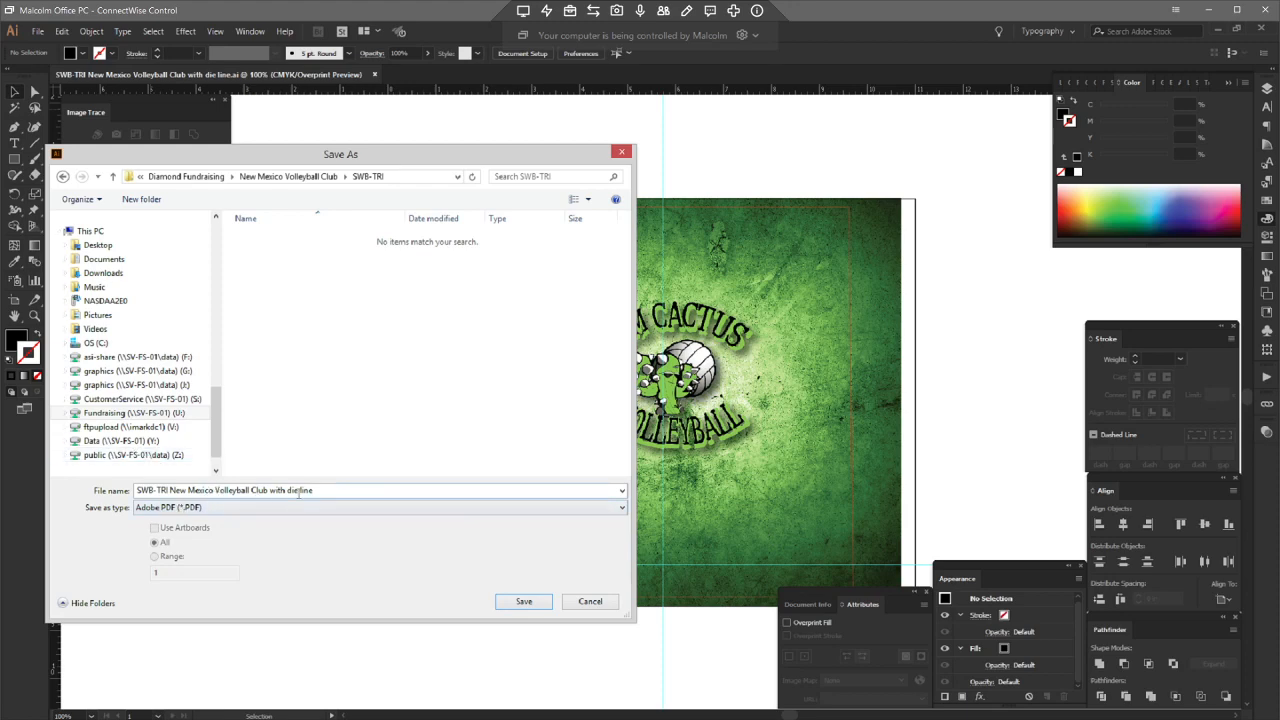
{"action": "left_click", "coordinate": [540, 606]}
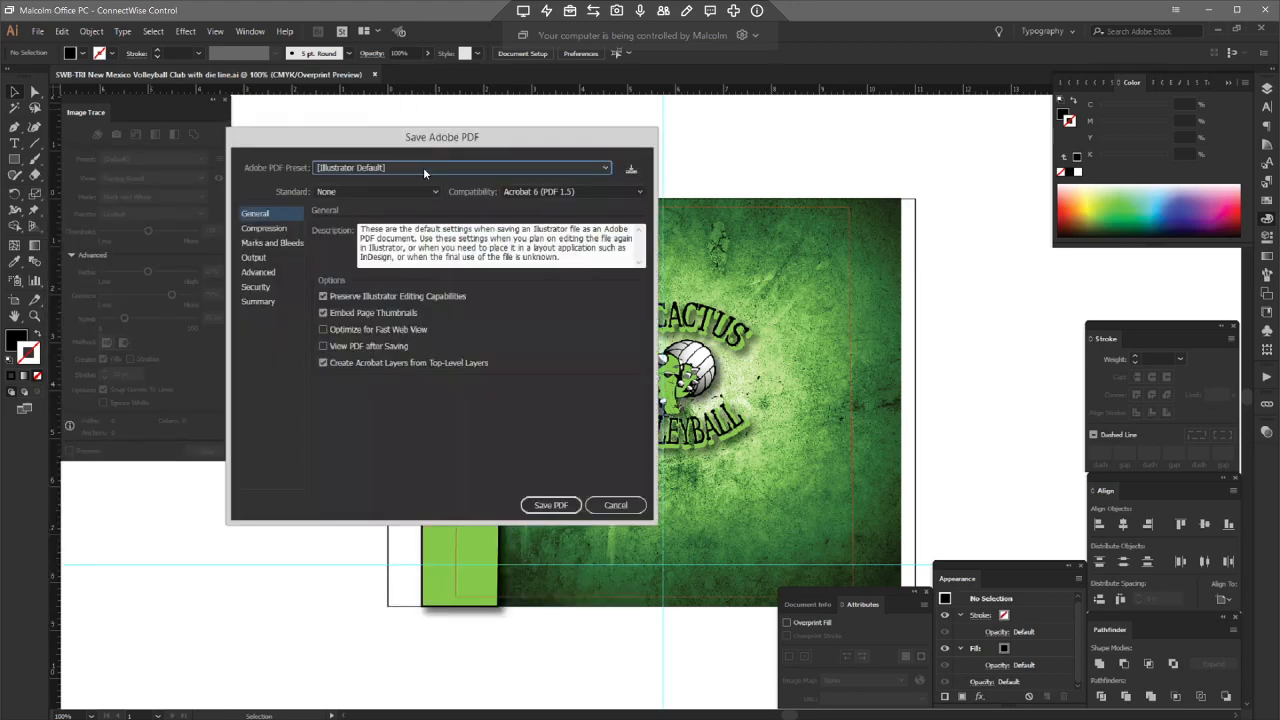
- Save the PDF with the High Quality Print preset, Preserve Illustrator Editing Capabilities off and Embed Page Thumbnails on
{"action": "left_click", "coordinate": [423, 167]}
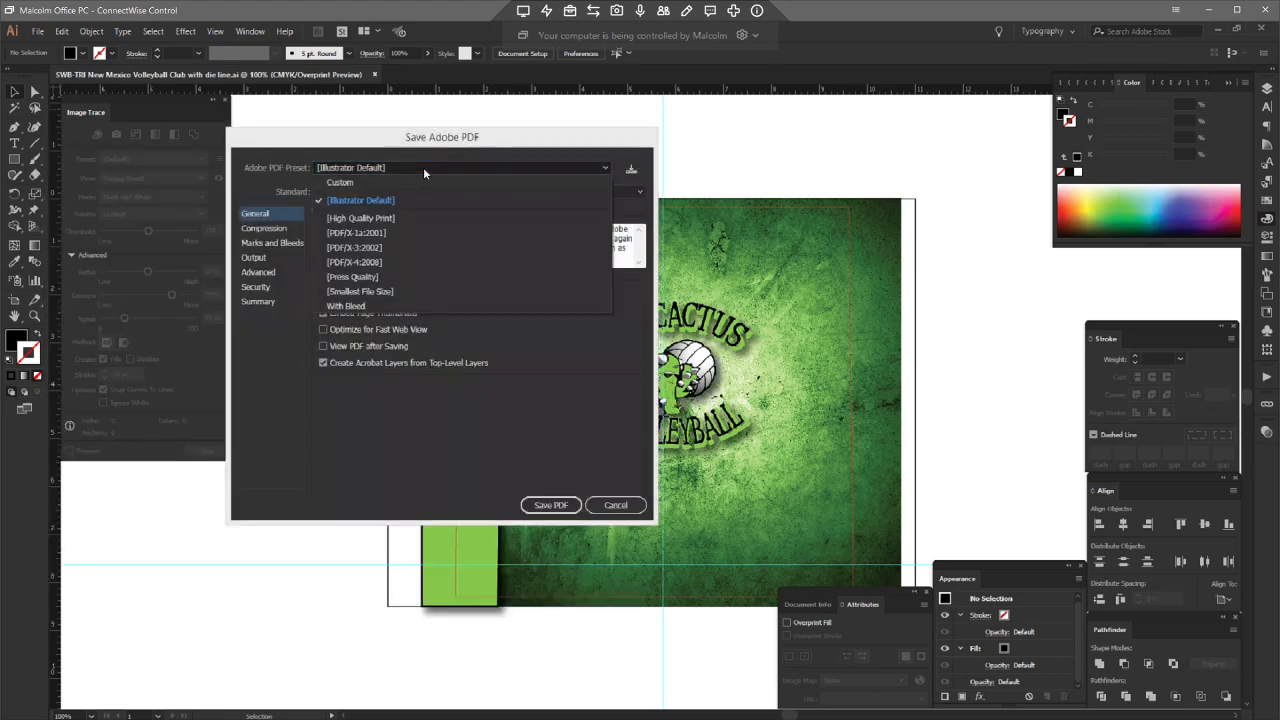
{"action": "left_click", "coordinate": [362, 219]}
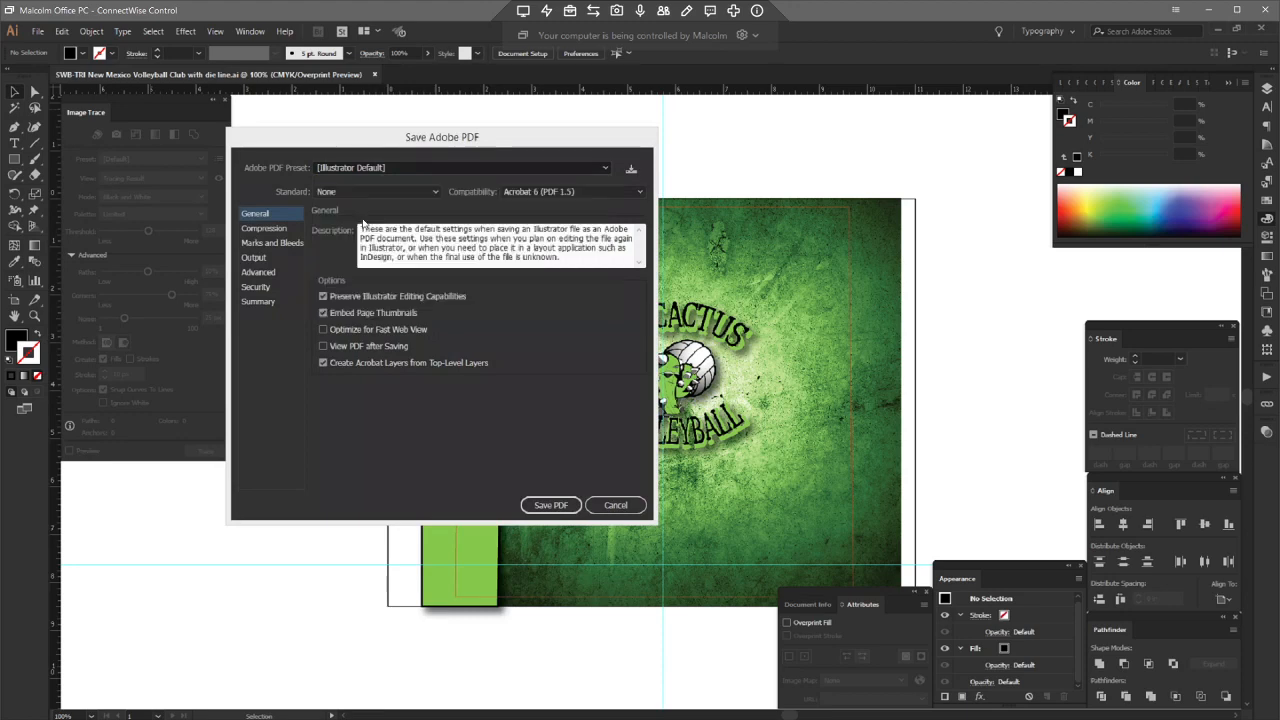
{"action": "left_click", "coordinate": [323, 297]}
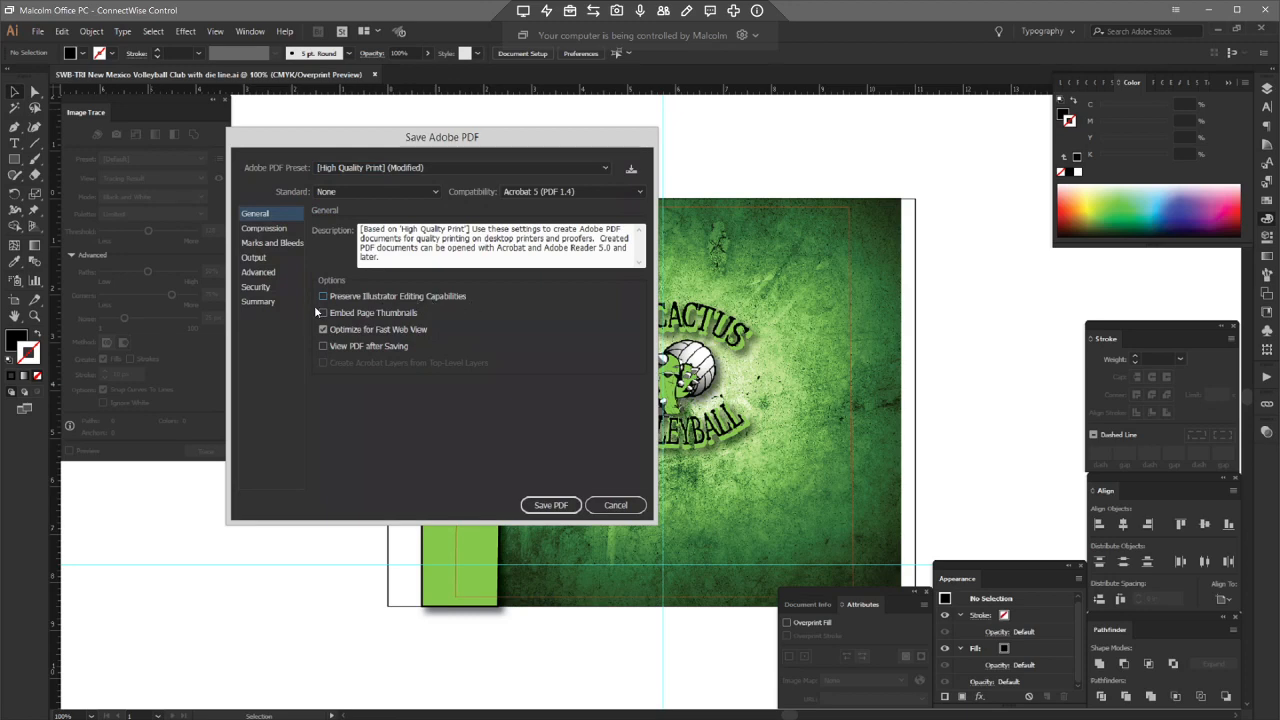
{"action": "left_click", "coordinate": [323, 313]}
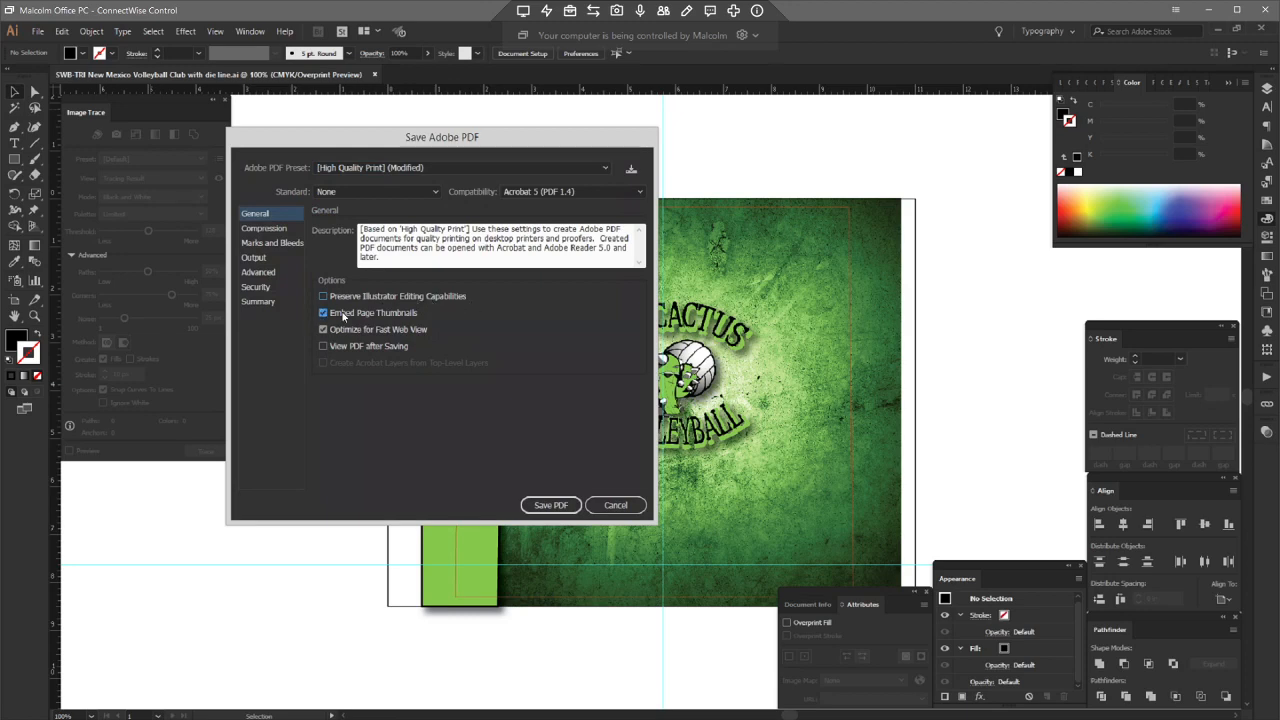
{"action": "left_click", "coordinate": [562, 506]}
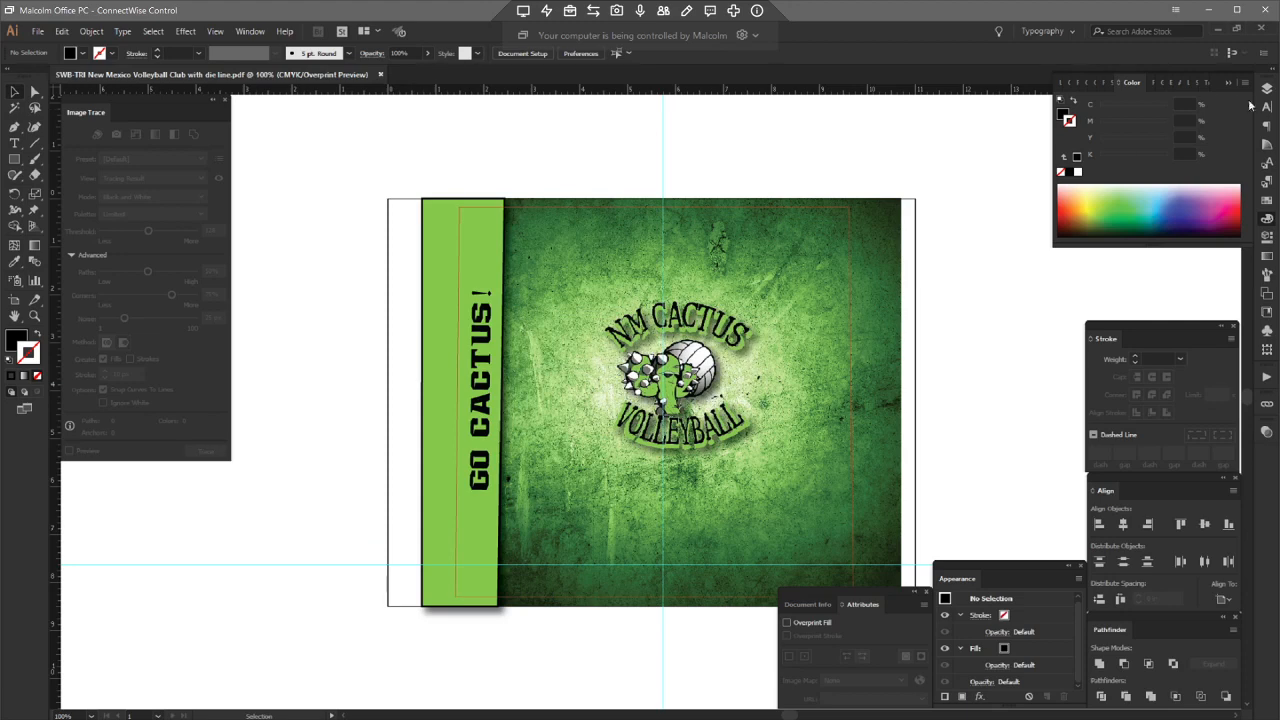
- Hide the die line path directly below the GO CACTUS! text in Layer 1
{"action": "left_click", "coordinate": [1267, 89]}
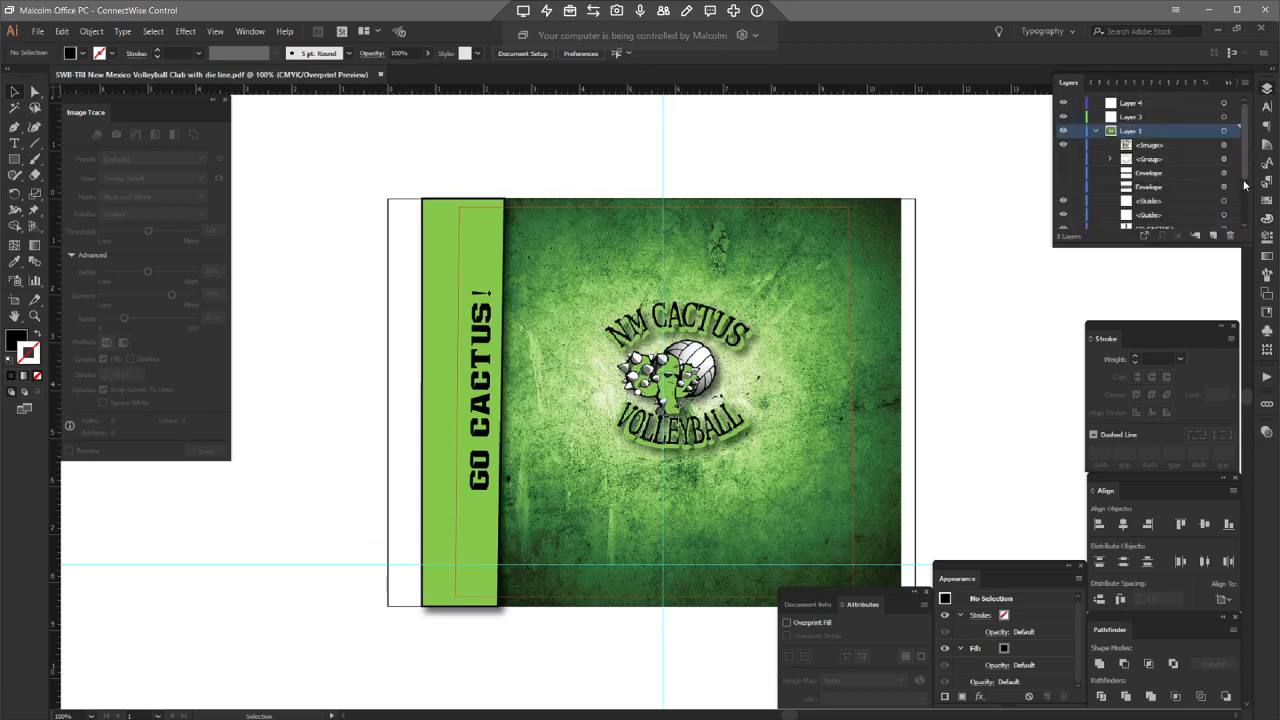
{"action": "left_click_drag", "start_coordinate": [1244, 186], "coordinate": [1248, 210]}
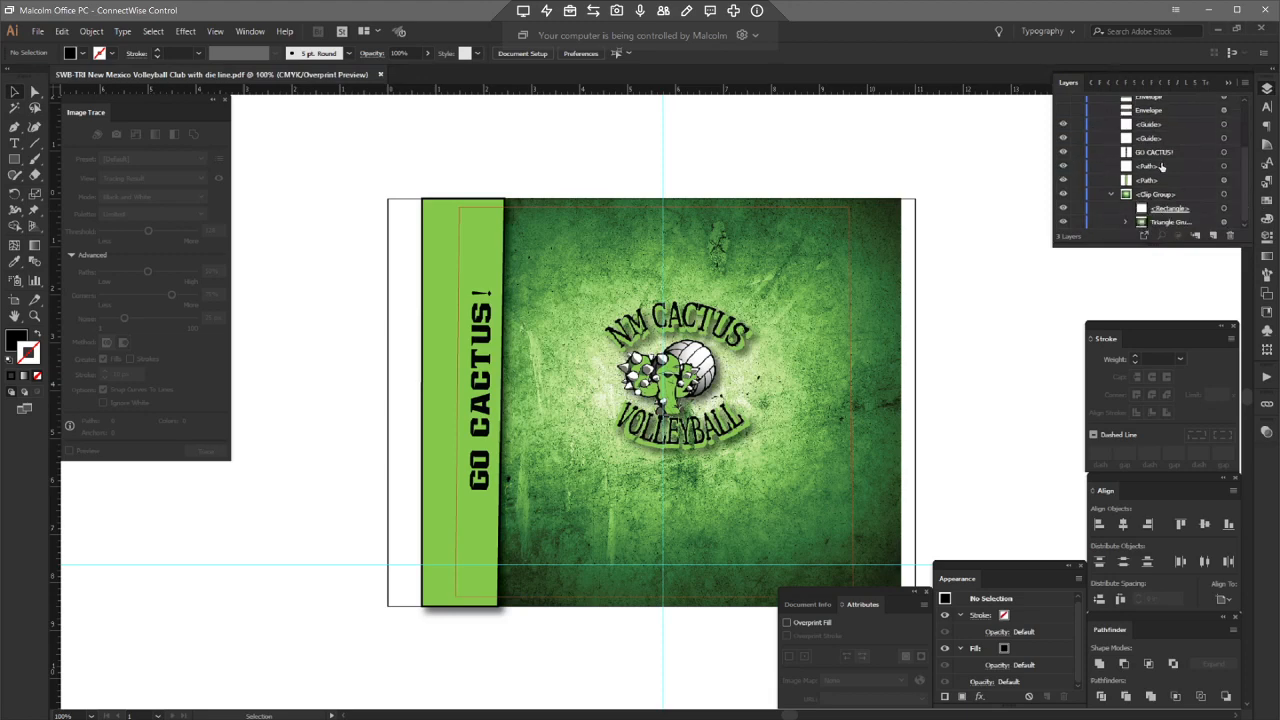
{"action": "left_click", "coordinate": [1062, 165]}
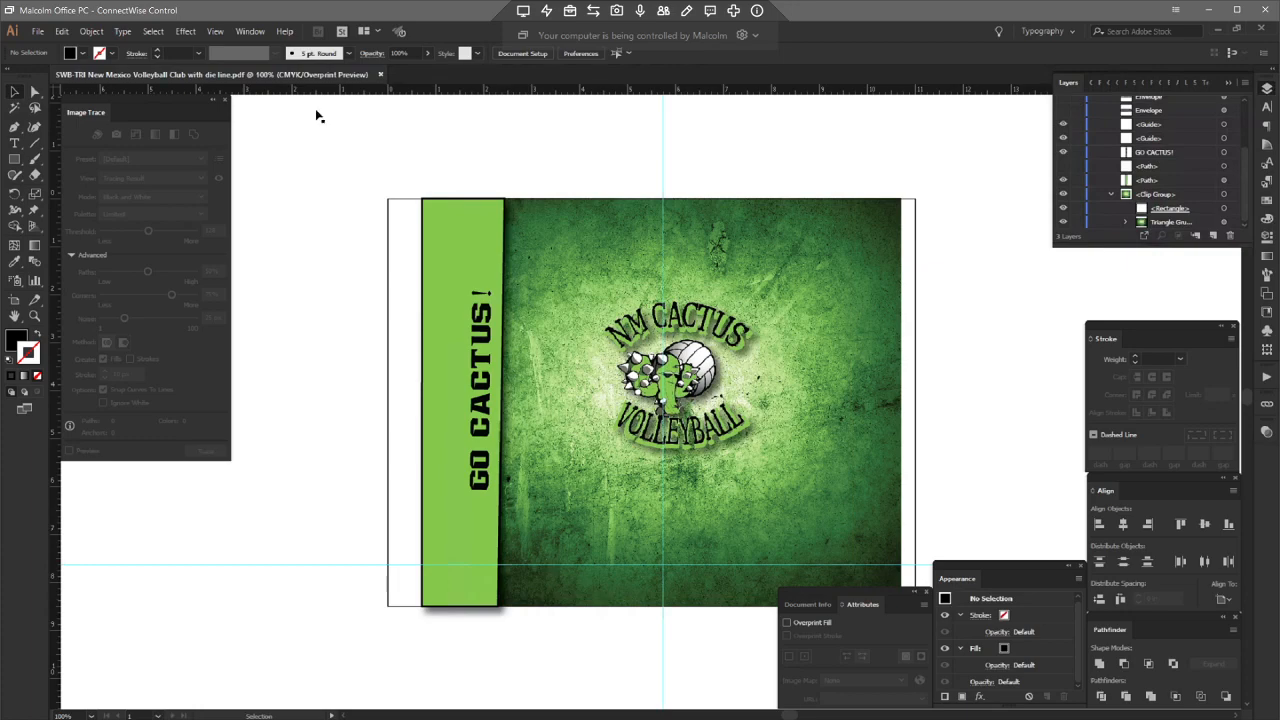
- Save a second PDF named "SWB-TRI New Mexico Volleyball Club without die line" with the same PDF settings
{"action": "left_click", "coordinate": [37, 31]}
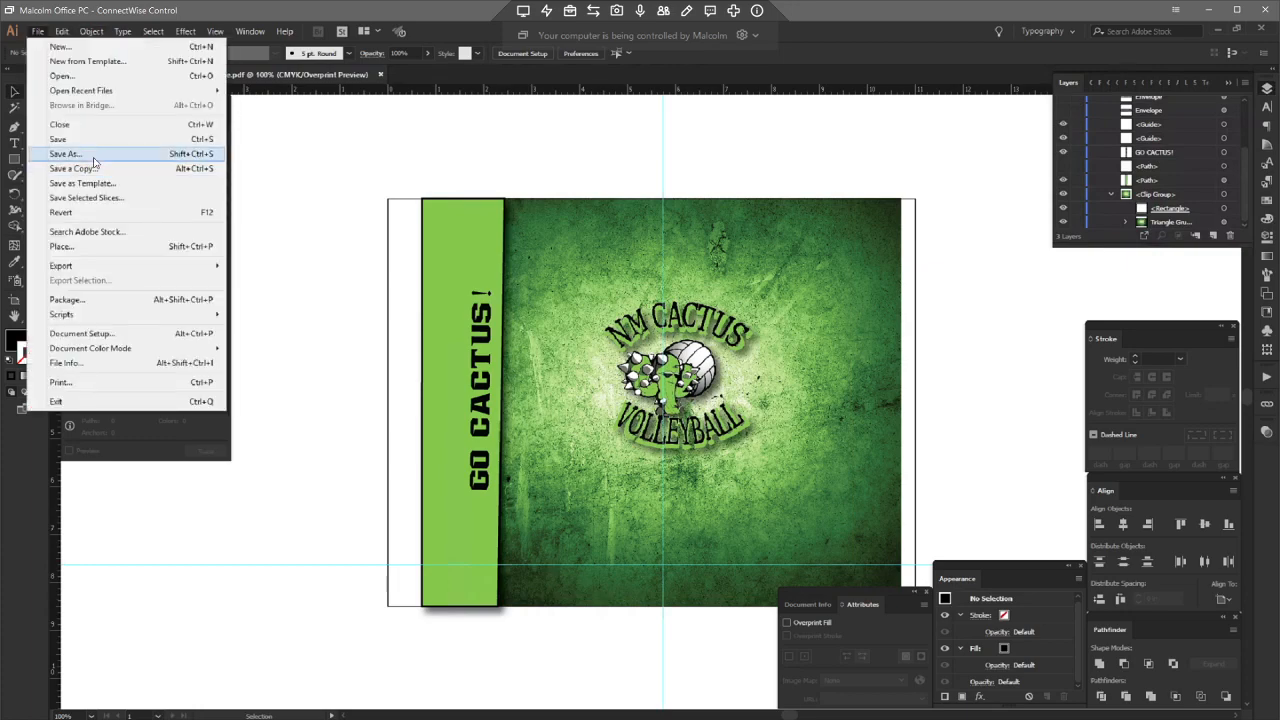
{"action": "left_click", "coordinate": [66, 154]}
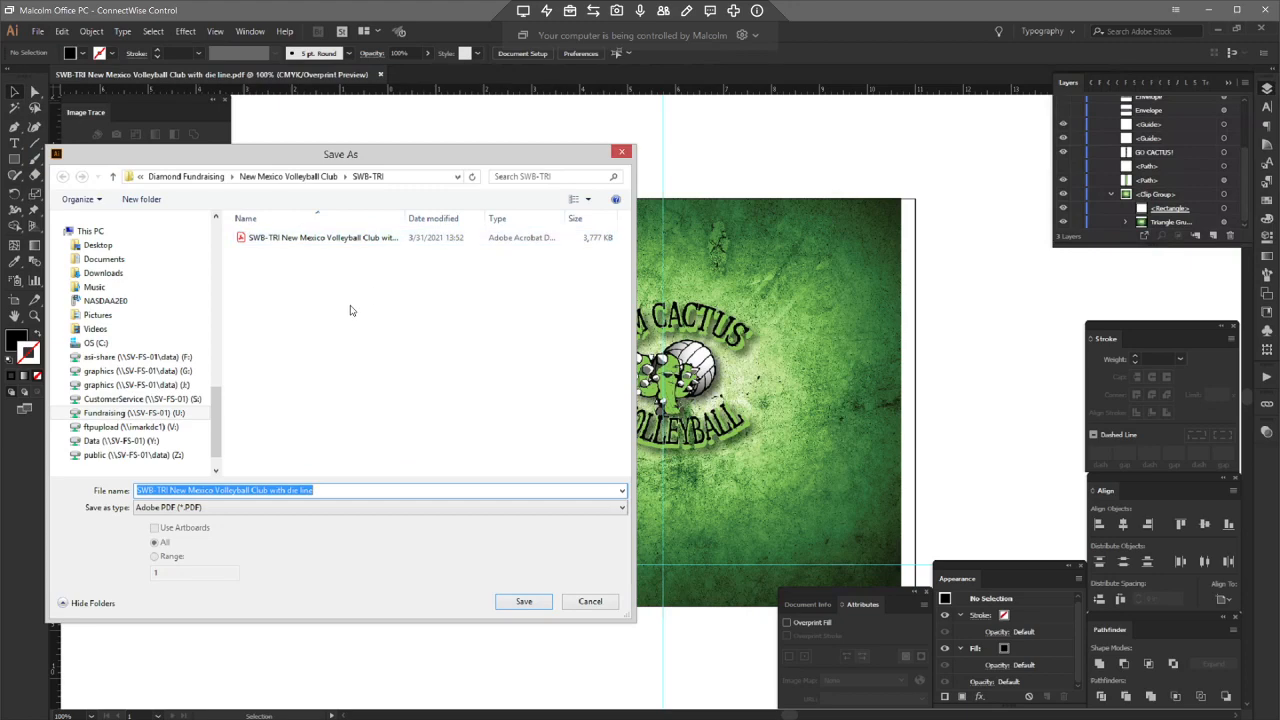
{"action": "left_click", "coordinate": [285, 491]}
{"action": "type", "text": "out"}
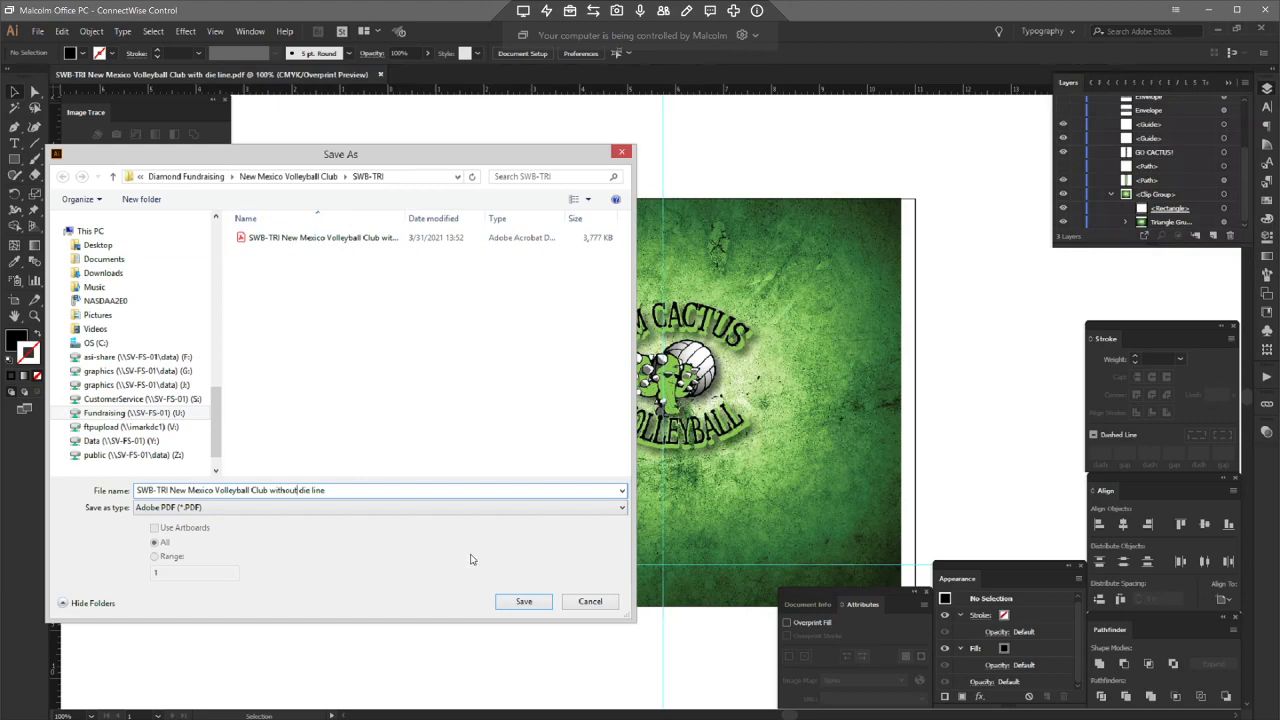
{"action": "left_click", "coordinate": [520, 604]}
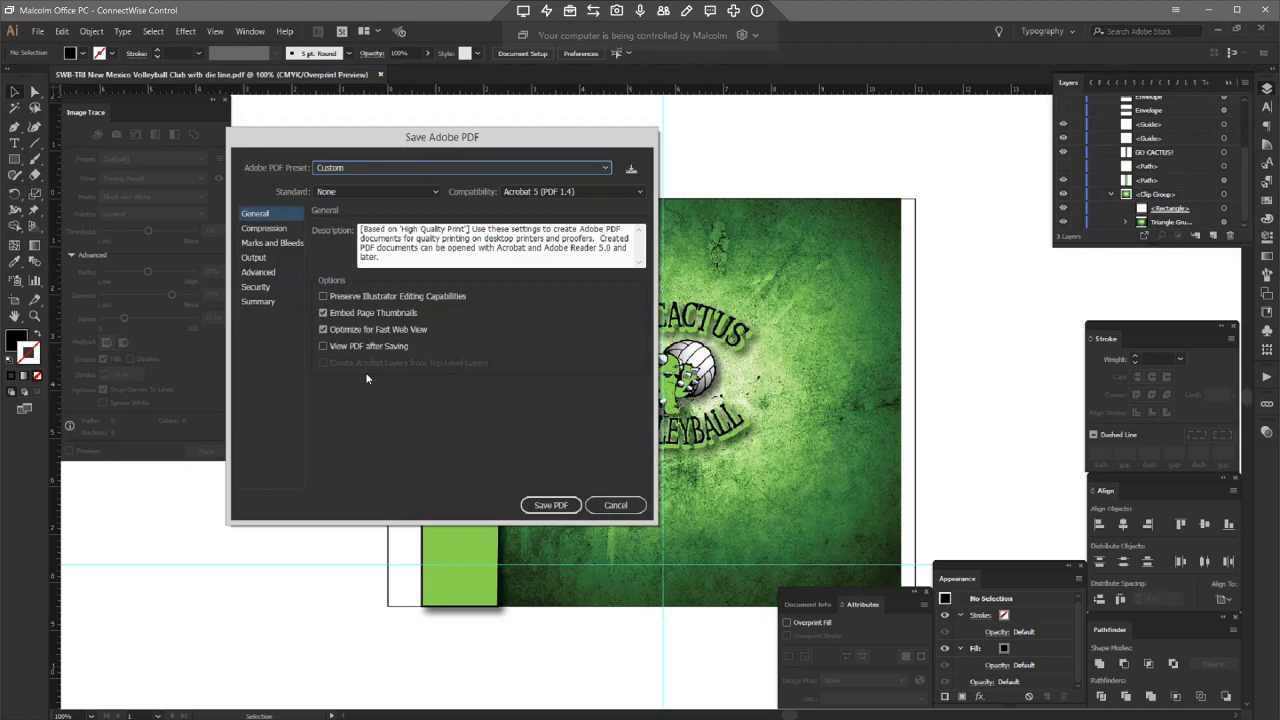
{"action": "left_click", "coordinate": [542, 506]}
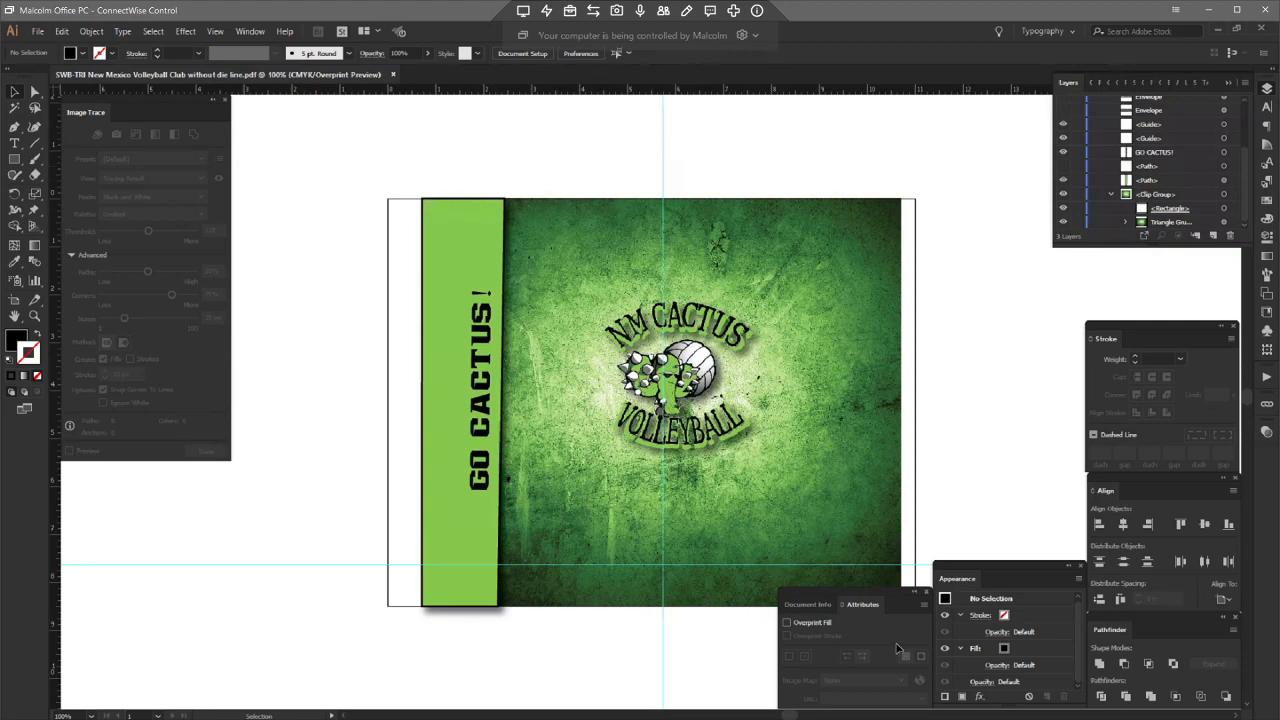
- Select all the artwork in the Illustrator document for copying and switch to Photoshop
{"action": "key", "text": "ctrl+a"}
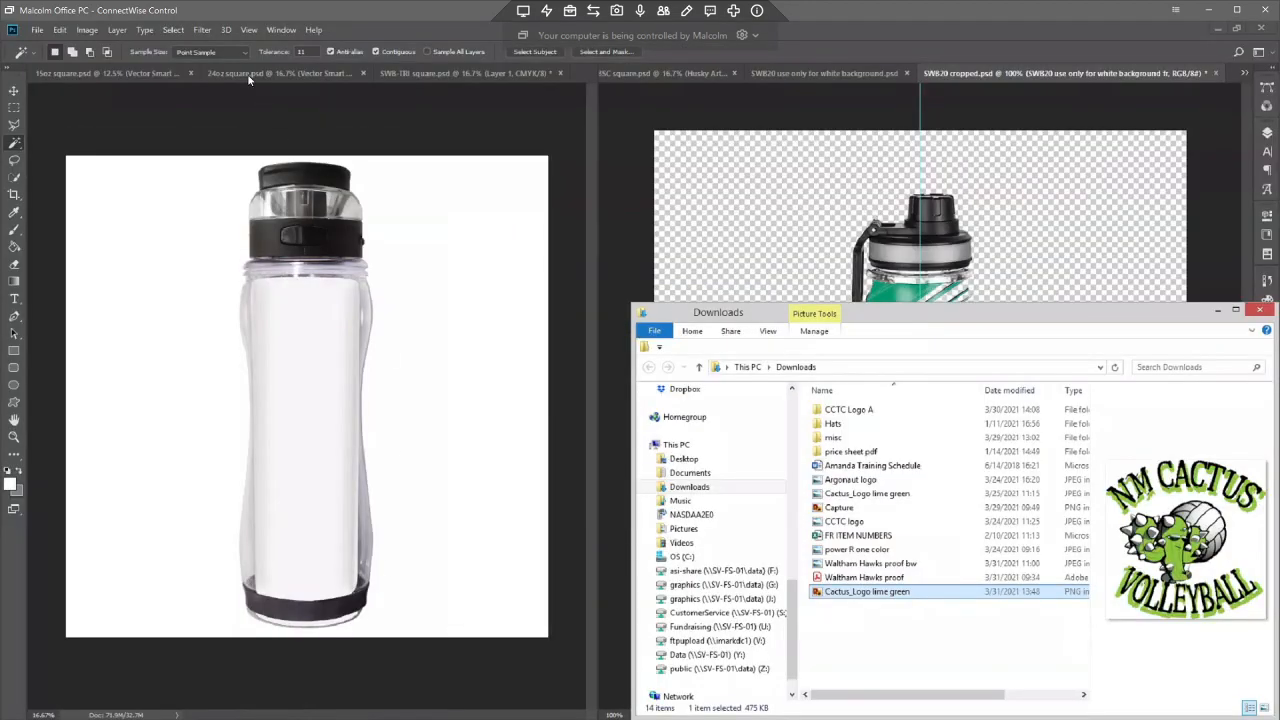
{"action": "left_click", "coordinate": [249, 78]}
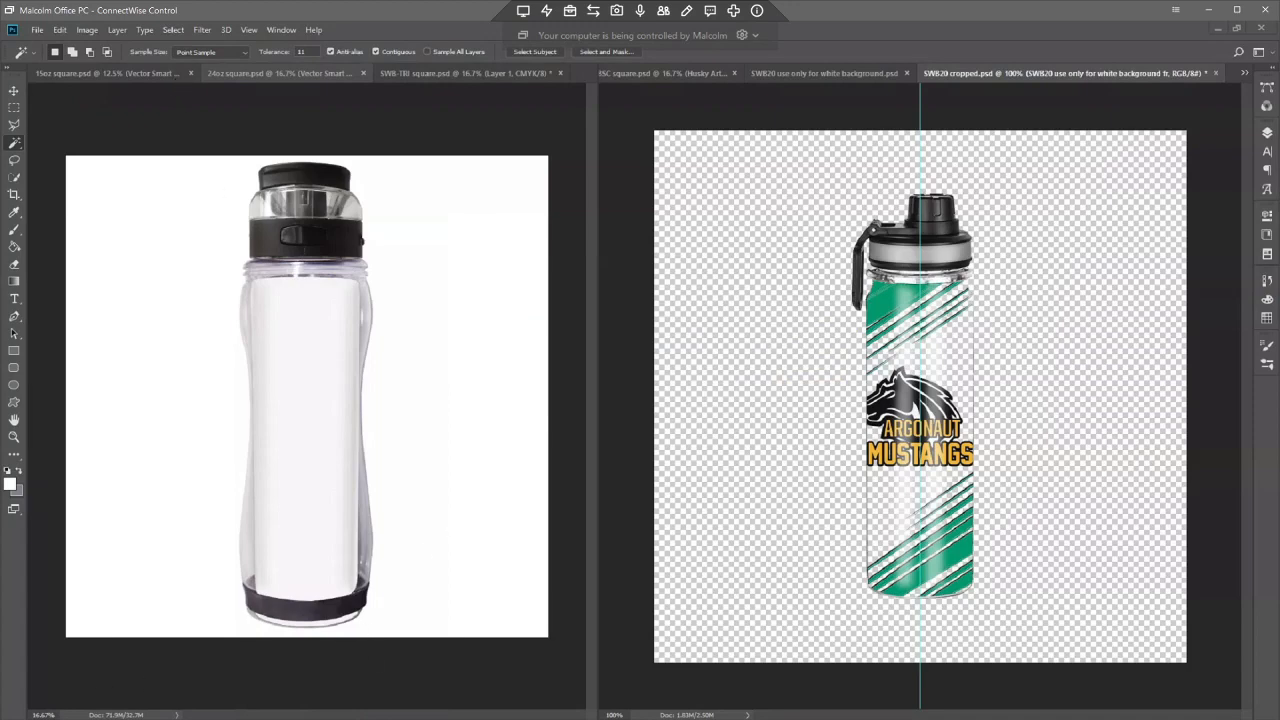
- Switch to File Explorer and open the Squared Templates 2021 folder inside NEW TEMPLATES 2021
{"action": "left_click", "coordinate": [234, 660]}
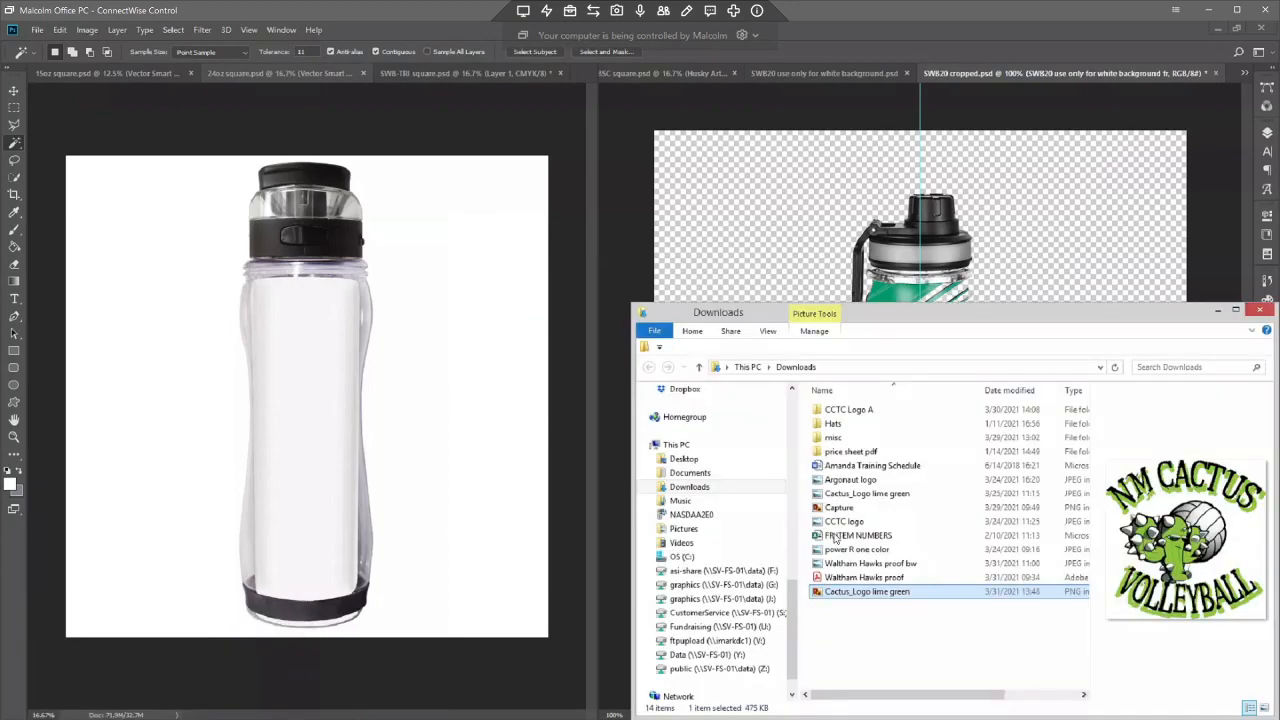
{"action": "scroll", "coordinate": [714, 517], "scroll_direction": "up", "scroll_amount": 5}
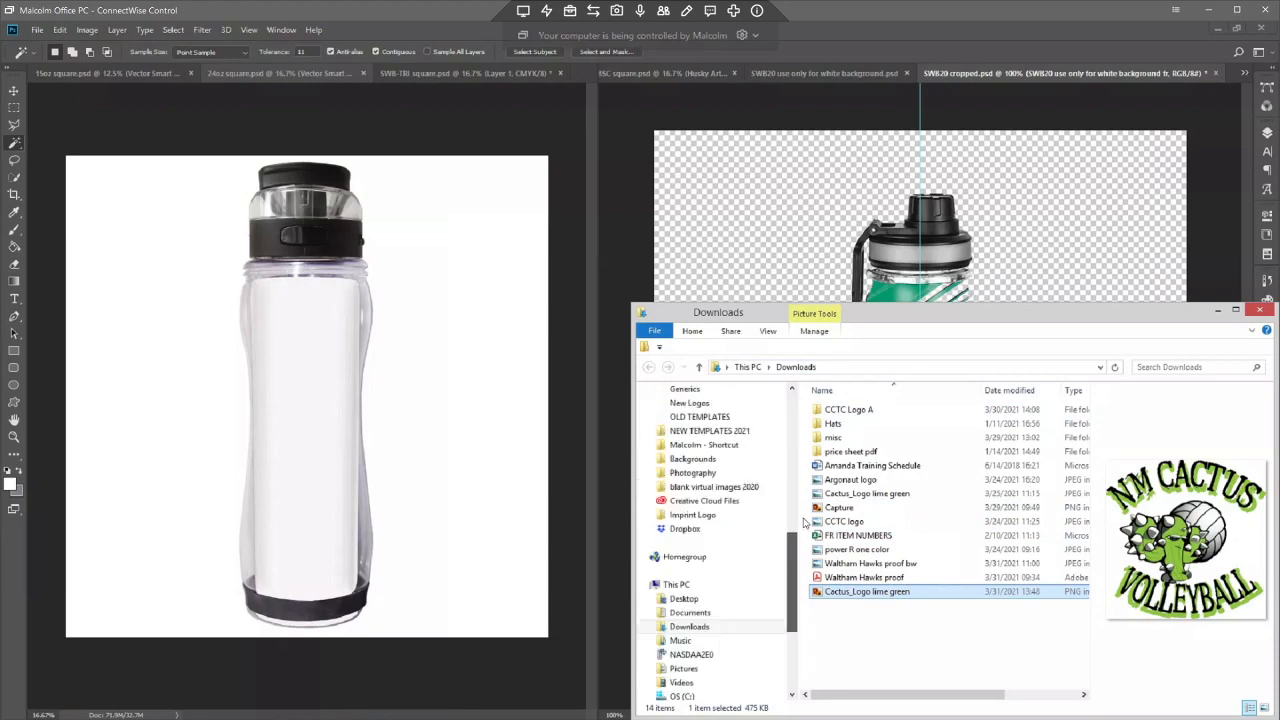
{"action": "left_click", "coordinate": [714, 515]}
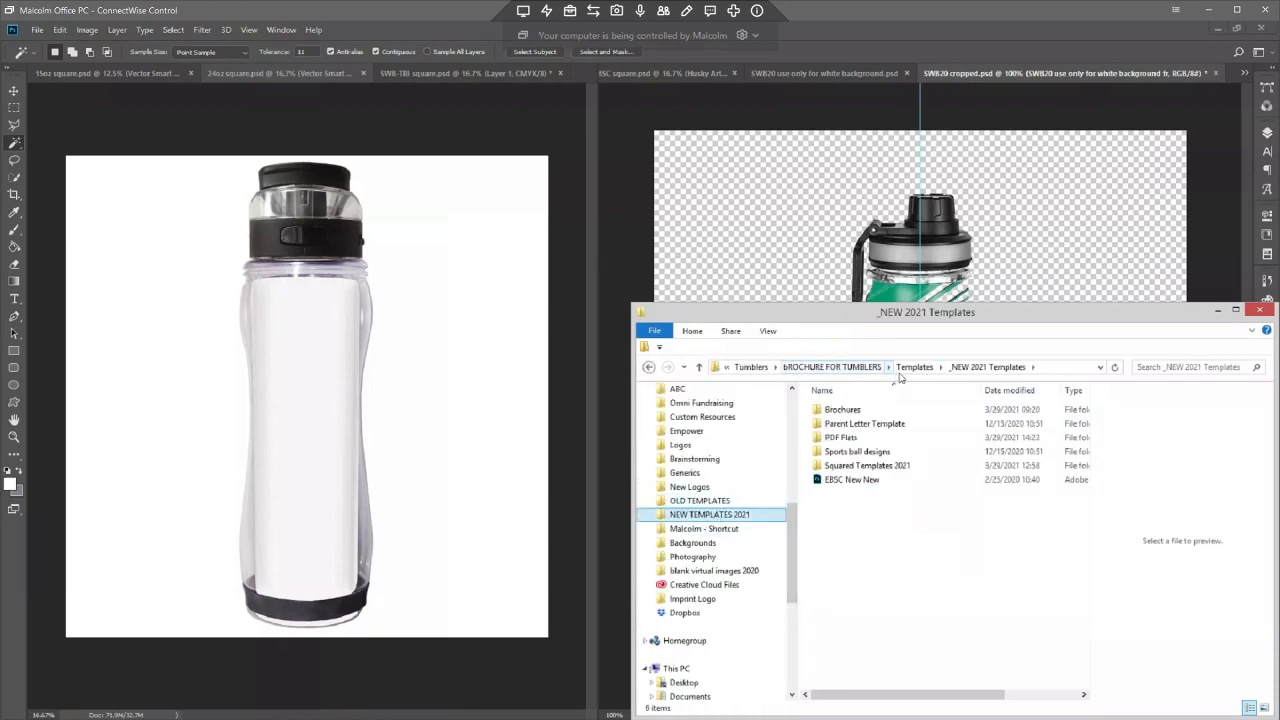
{"action": "double_click", "coordinate": [866, 467]}
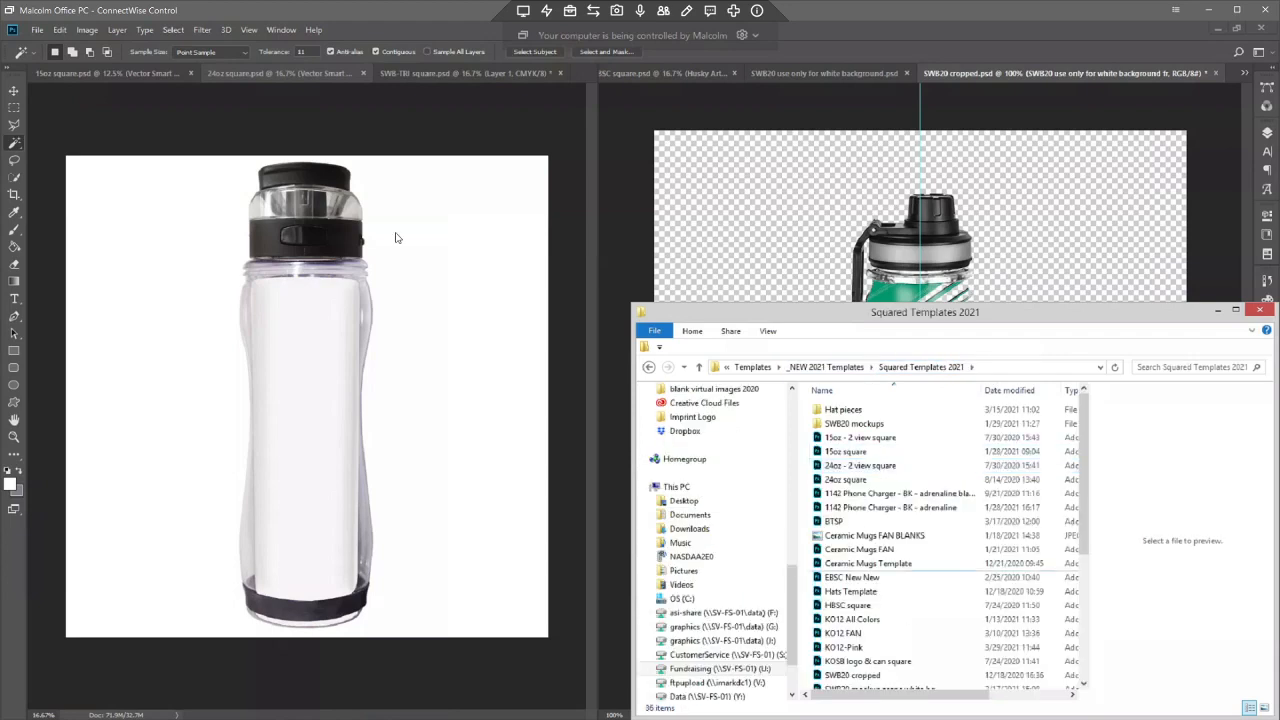
- Switch to Photoshop's 24oz square.psd and delete the layer holding the old Argonaut Mustangs artwork
{"action": "left_click", "coordinate": [229, 80]}
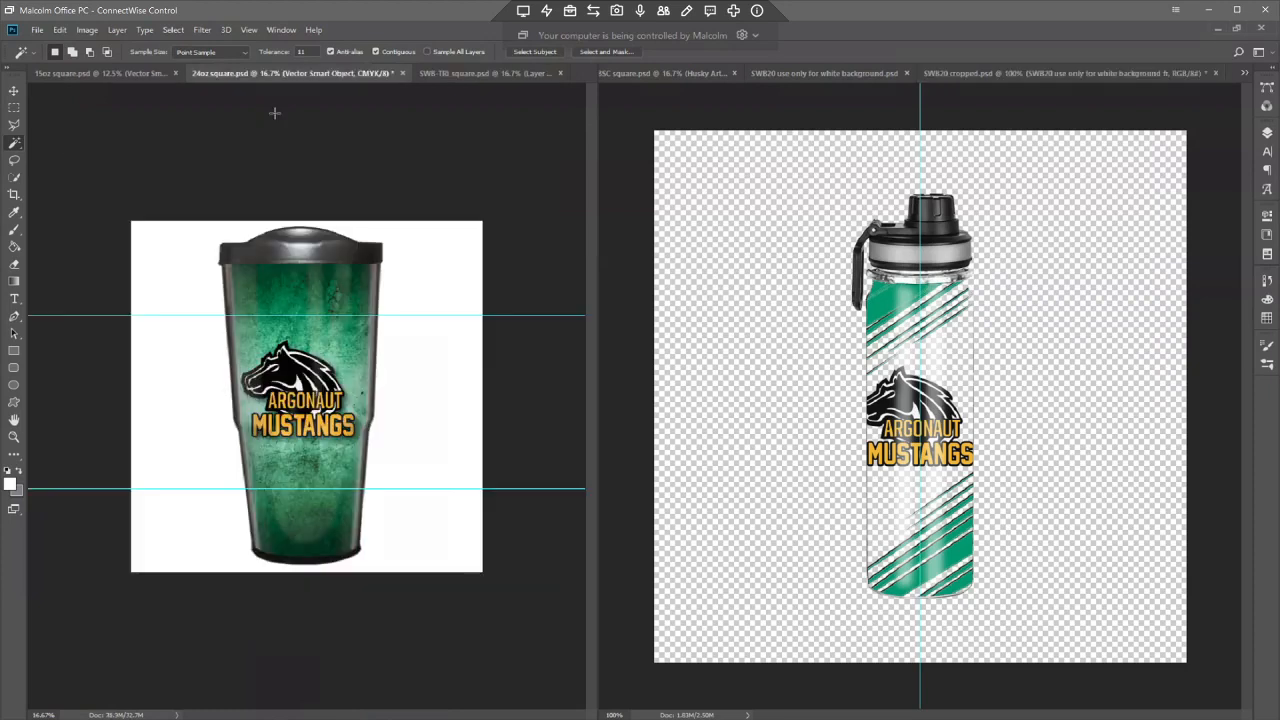
{"action": "left_click", "coordinate": [1266, 131]}
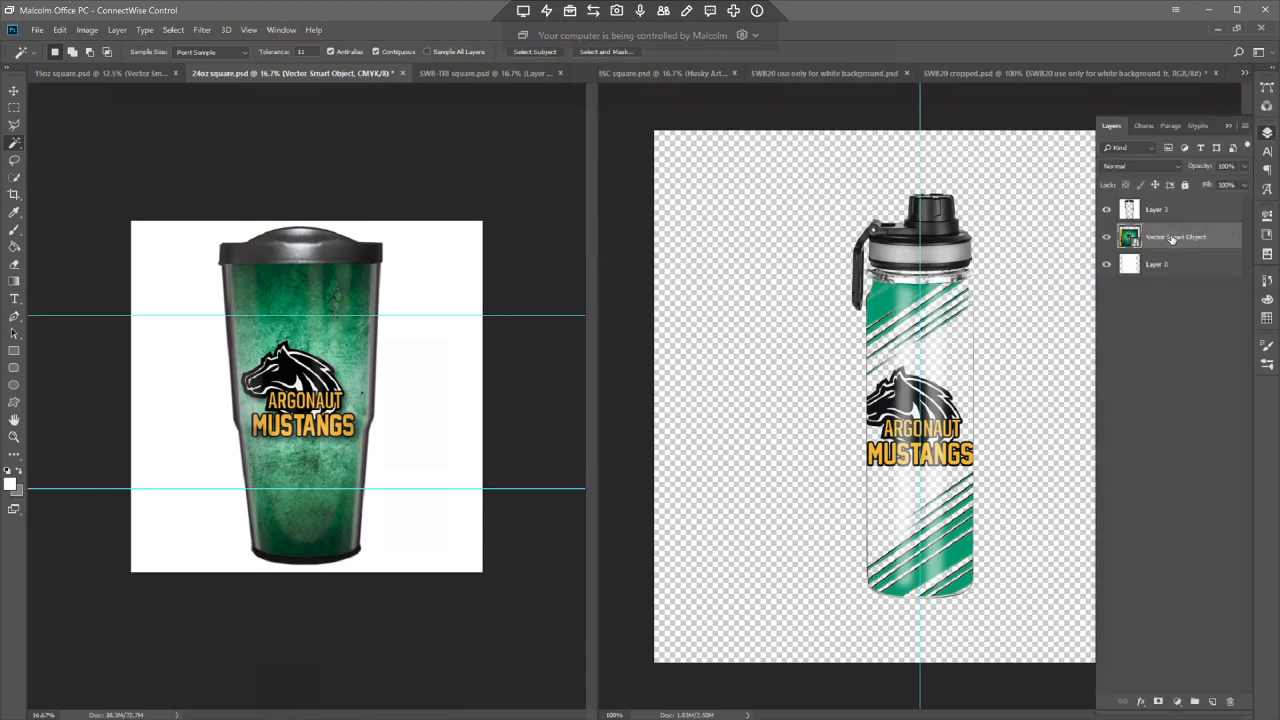
{"action": "key", "text": "Delete"}
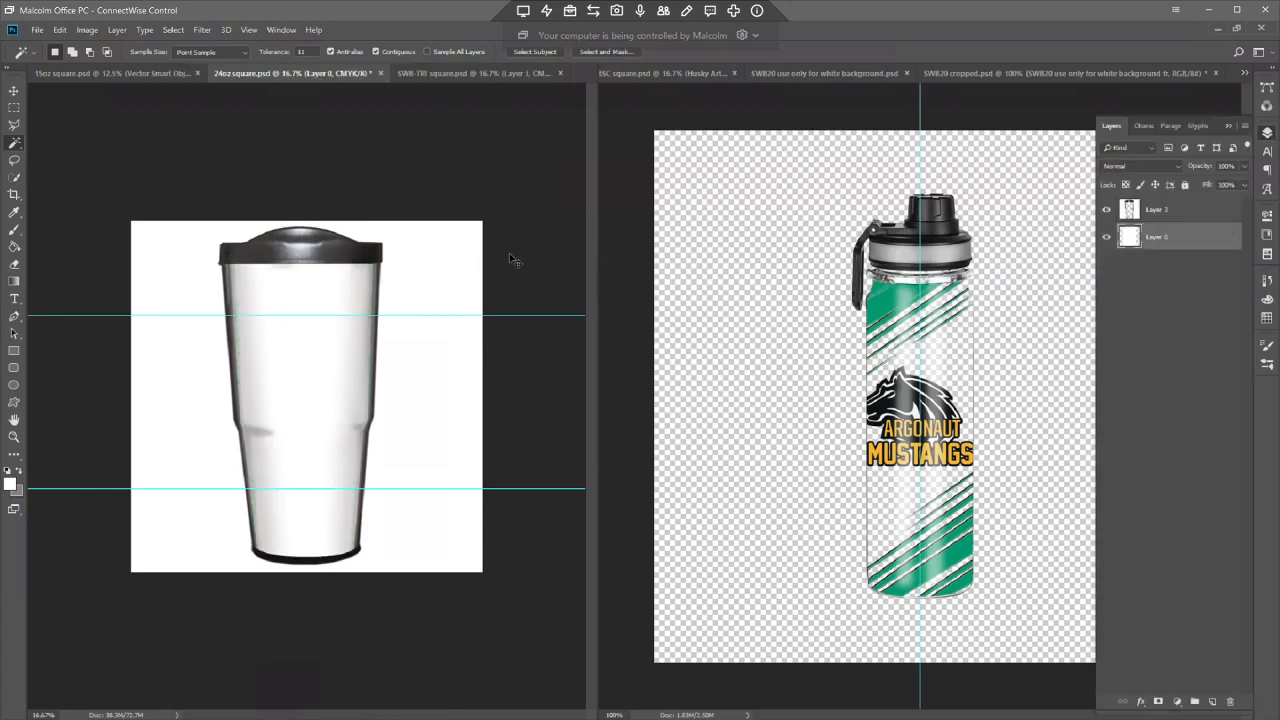
- Paste the NM Cactus Volleyball artwork into the 24oz mock-up as a Smart Object and enlarge it to cover the cup
{"action": "key", "text": "ctrl+v"}
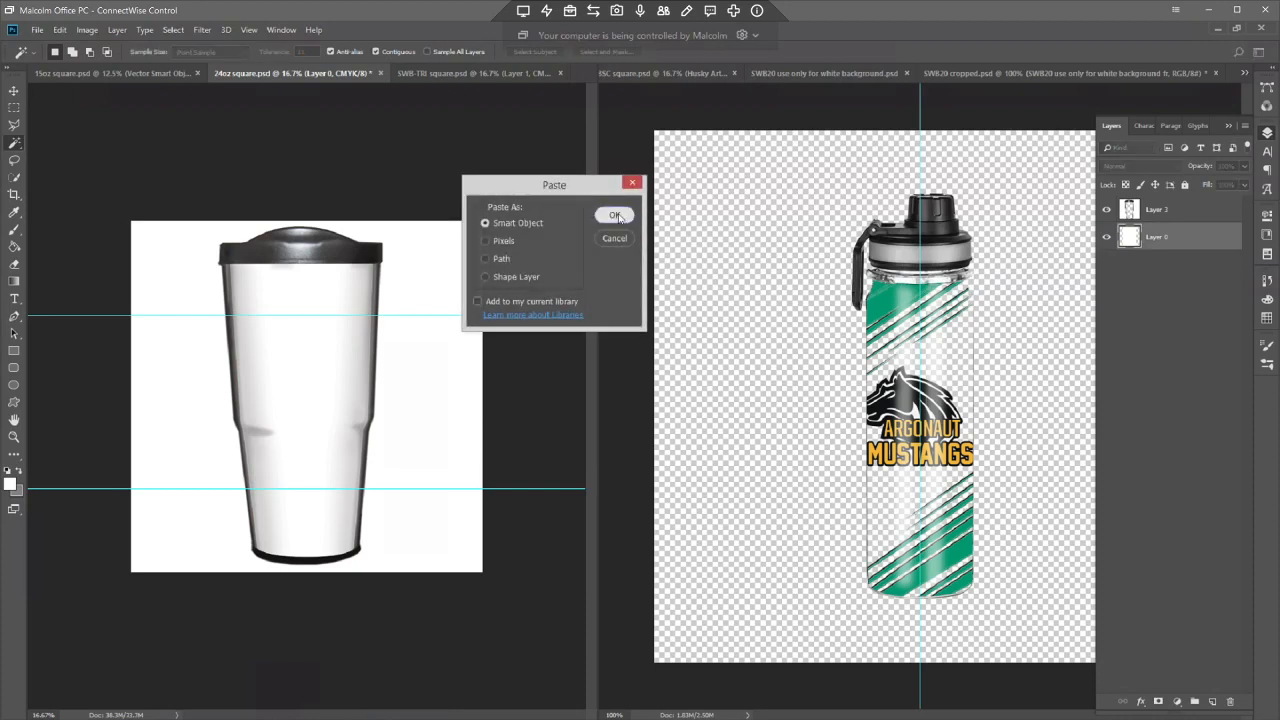
{"action": "left_click", "coordinate": [614, 215]}
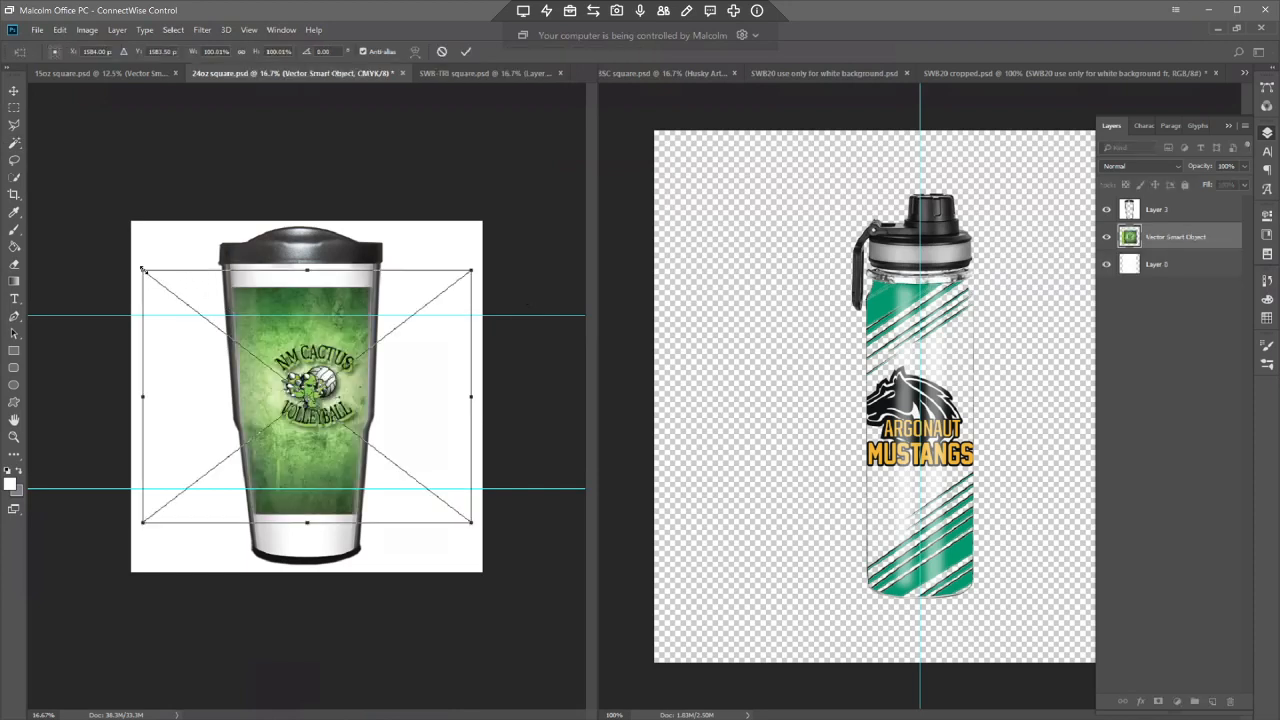
{"action": "left_click_drag", "start_coordinate": [130, 257], "coordinate": [107, 243]}
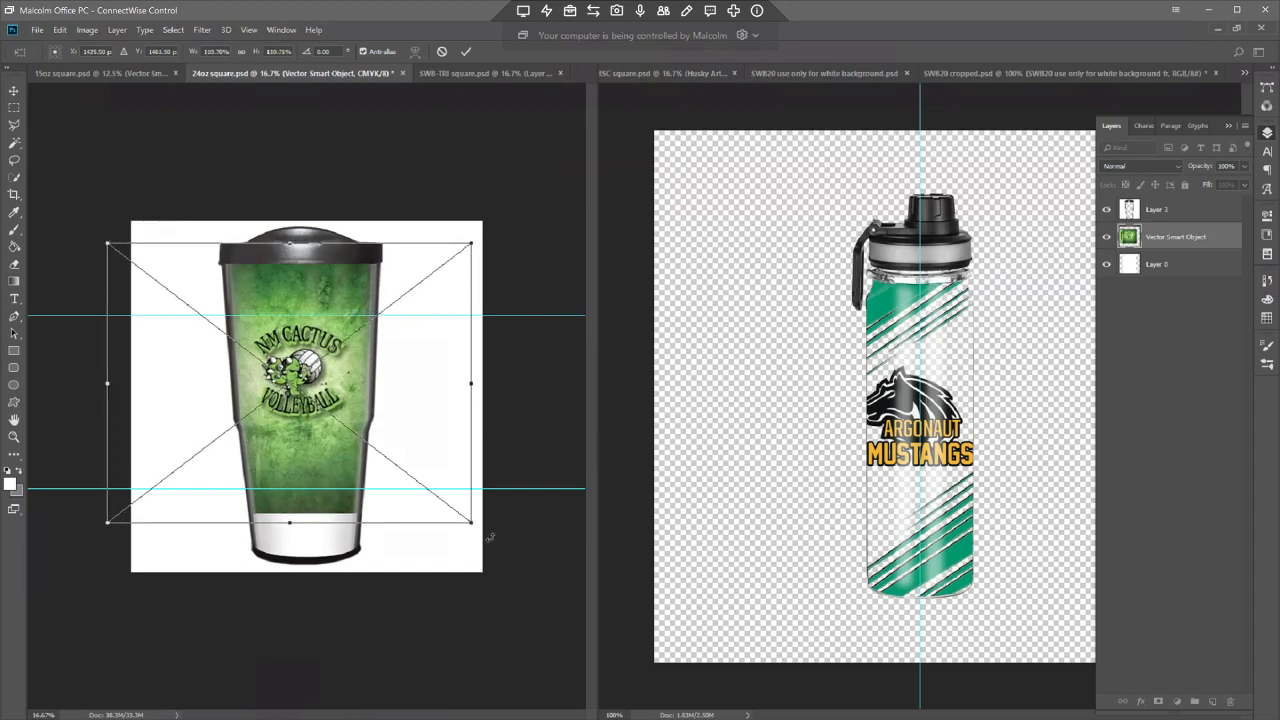
{"action": "left_click_drag", "start_coordinate": [471, 521], "coordinate": [516, 586]}
{"action": "key", "text": "Return"}
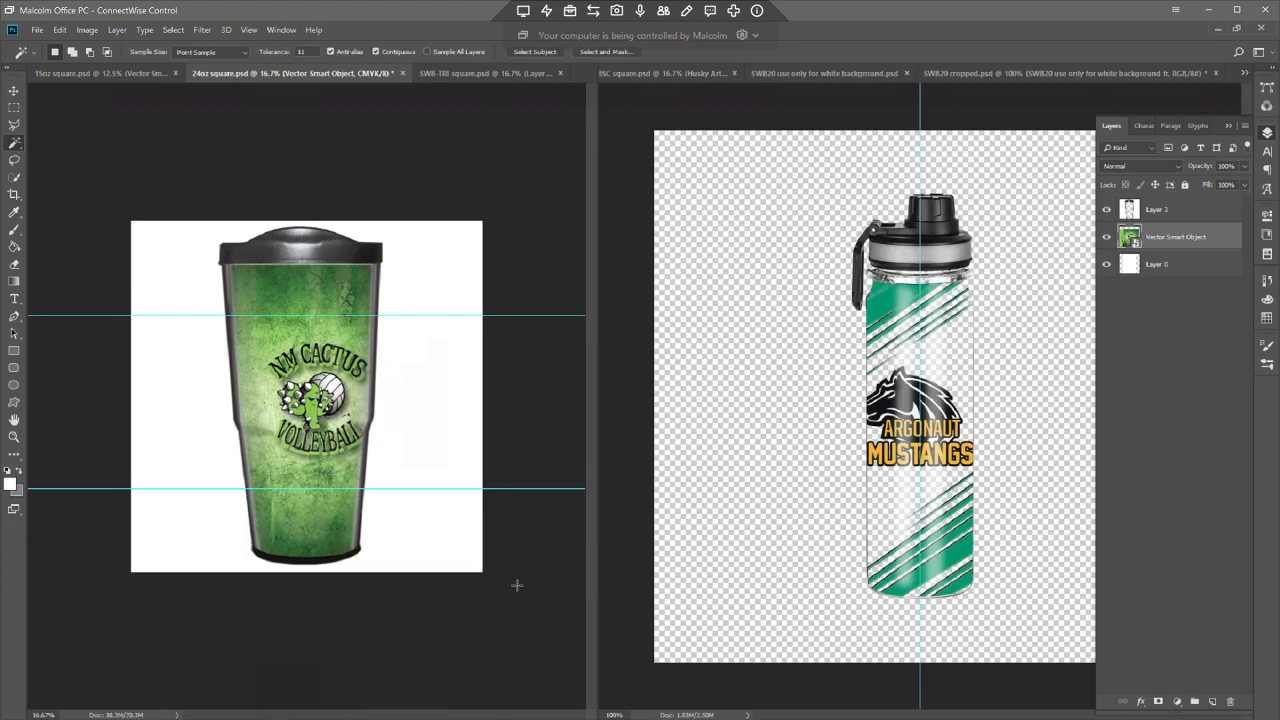
- Nudge the pasted artwork up and to the left with the Move tool so the logo is centred on the tumbler
{"action": "left_click", "coordinate": [13, 89]}
{"action": "key", "text": "Up"}
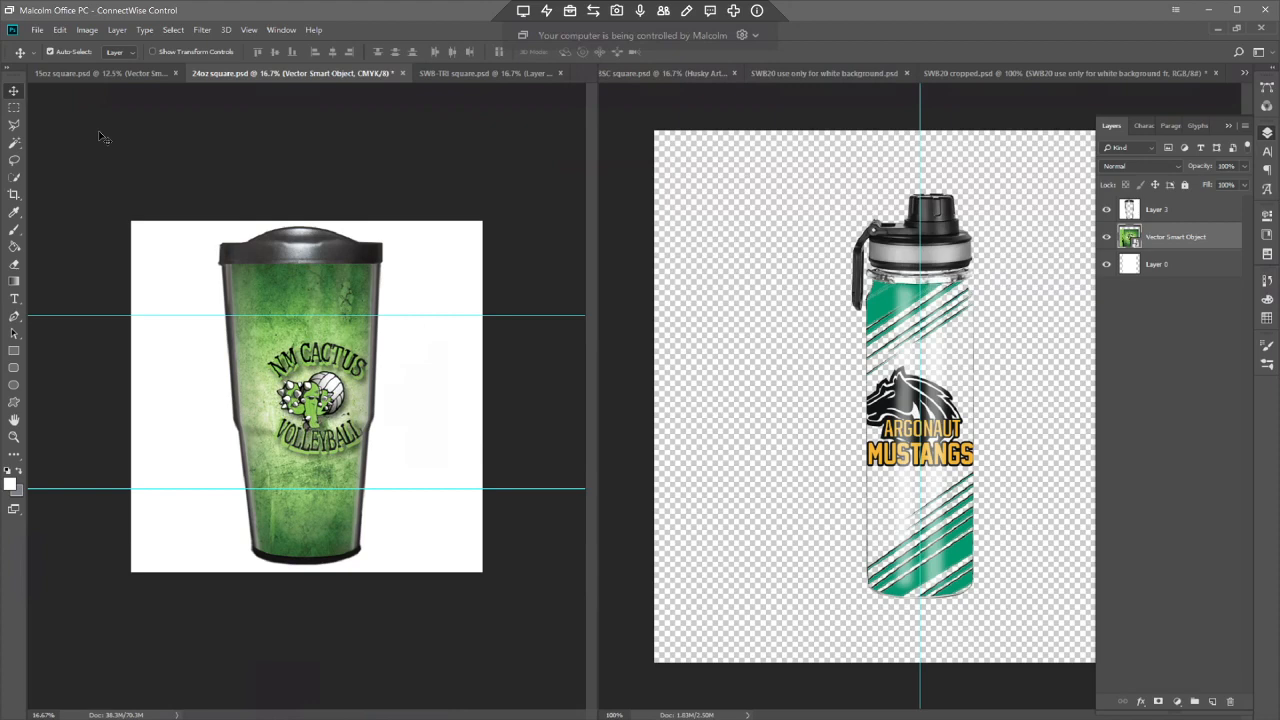
{"action": "key", "text": "Up"}
{"action": "key", "text": "Up"}
{"action": "key", "text": "Up"}
{"action": "key", "text": "Up"}
{"action": "key", "text": "Left"}
{"action": "key", "text": "Left"}
{"action": "key", "text": "Left"}
{"action": "key", "text": "Left"}
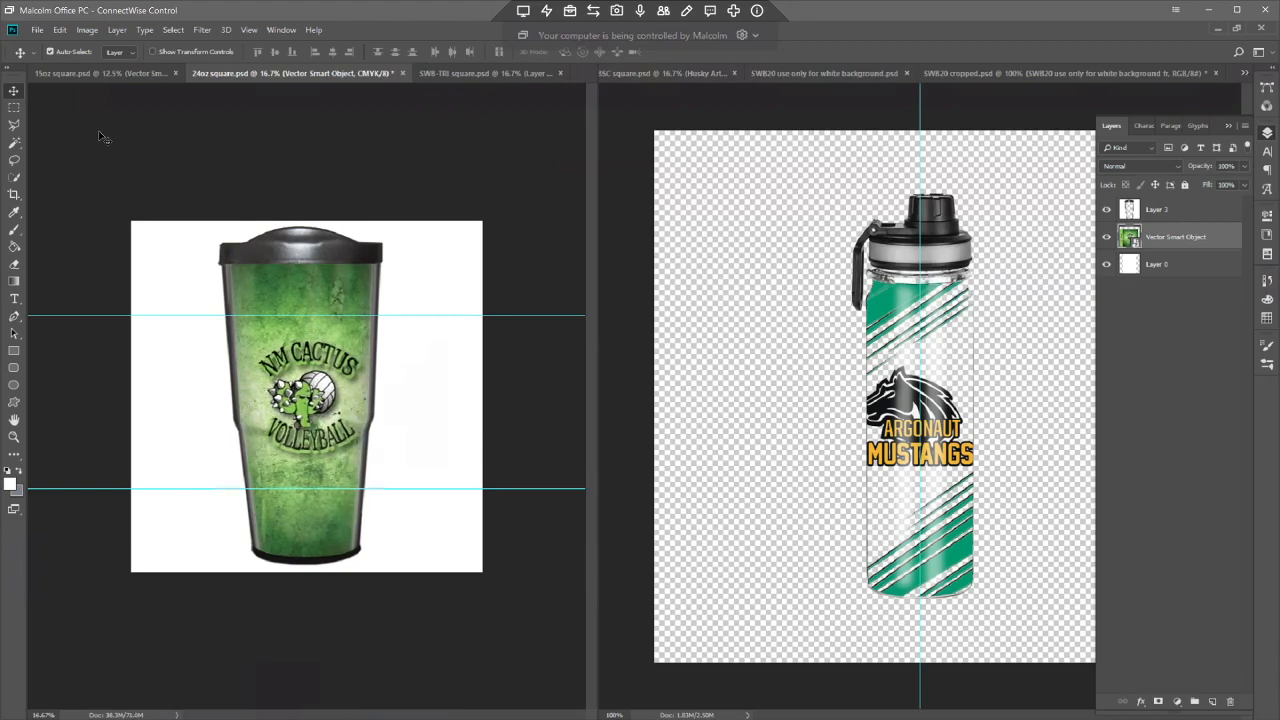
{"action": "key", "text": "Up"}
{"action": "key", "text": "Up"}
{"action": "key", "text": "Up"}
{"action": "key", "text": "Up"}
{"action": "key", "text": "Left"}
{"action": "key", "text": "Left"}
{"action": "key", "text": "Left"}
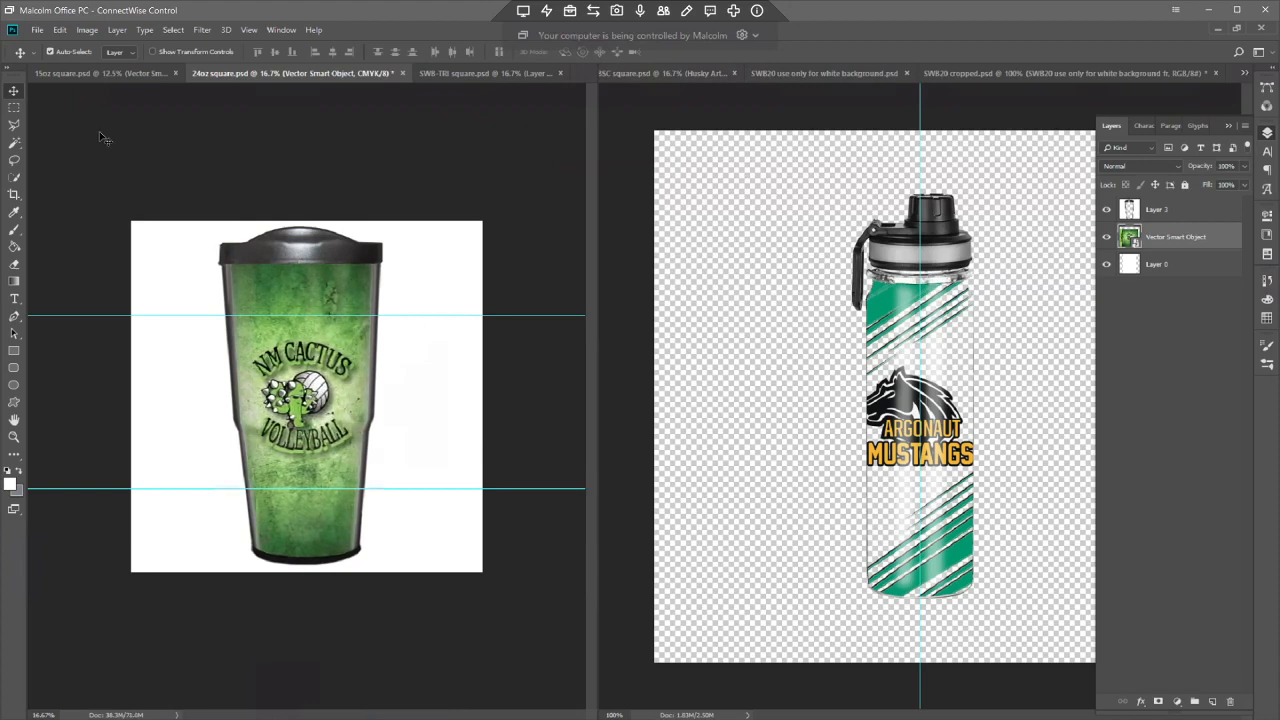
{"action": "key", "text": "Up"}
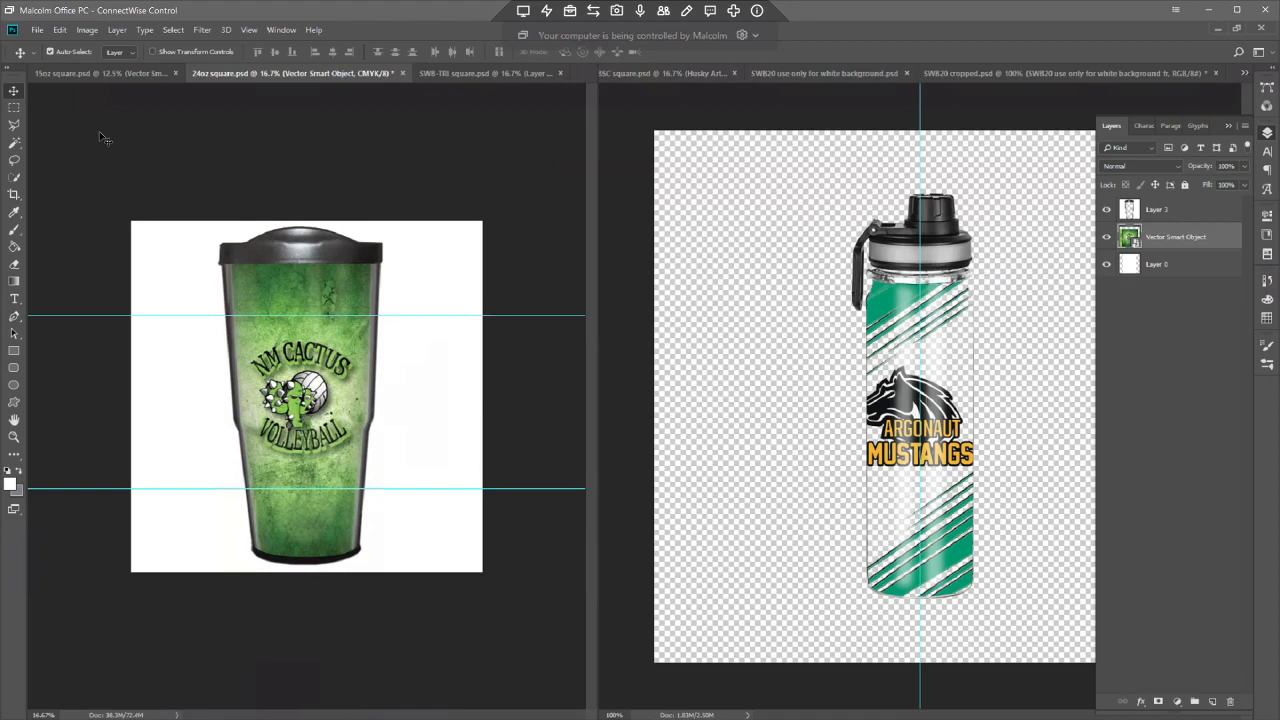
- Save the mock-up as the JPEG "24oz square" in the New Mexico Volleyball Club zLinks folder, using Maximum quality 12 and Baseline Optimized
{"action": "key", "text": "ctrl+shift+s"}
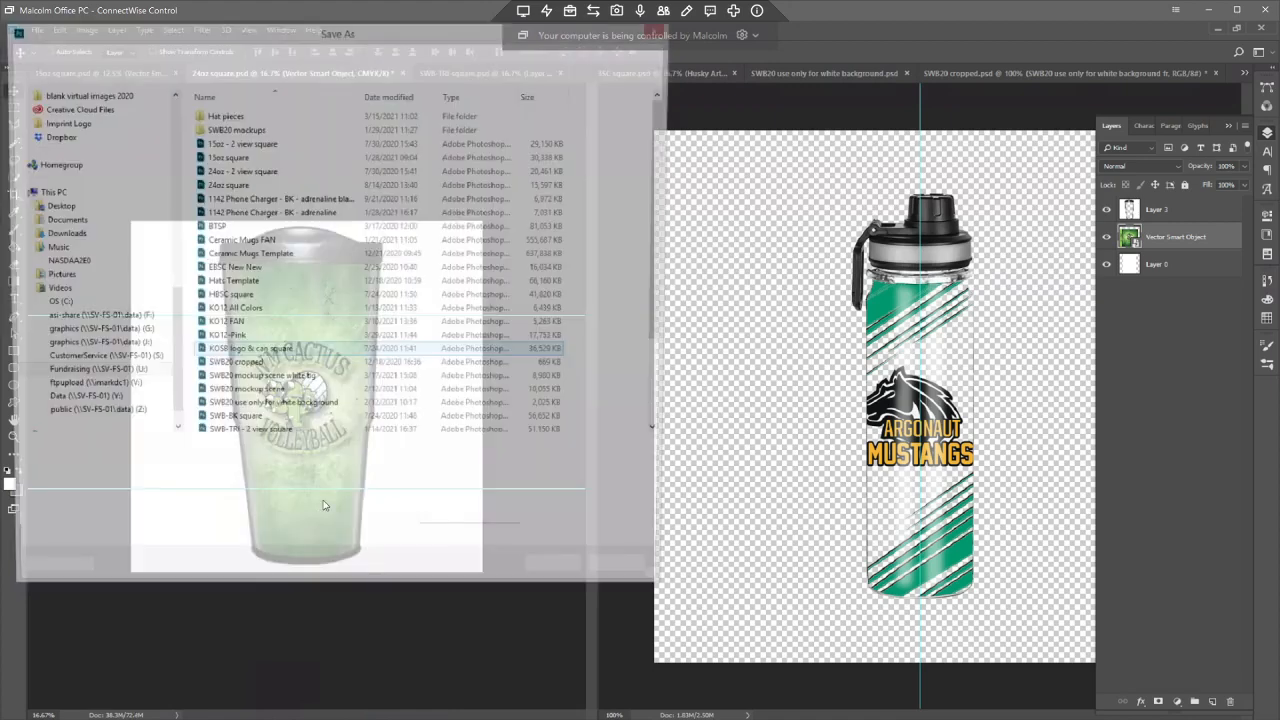
{"action": "left_click", "coordinate": [135, 53]}
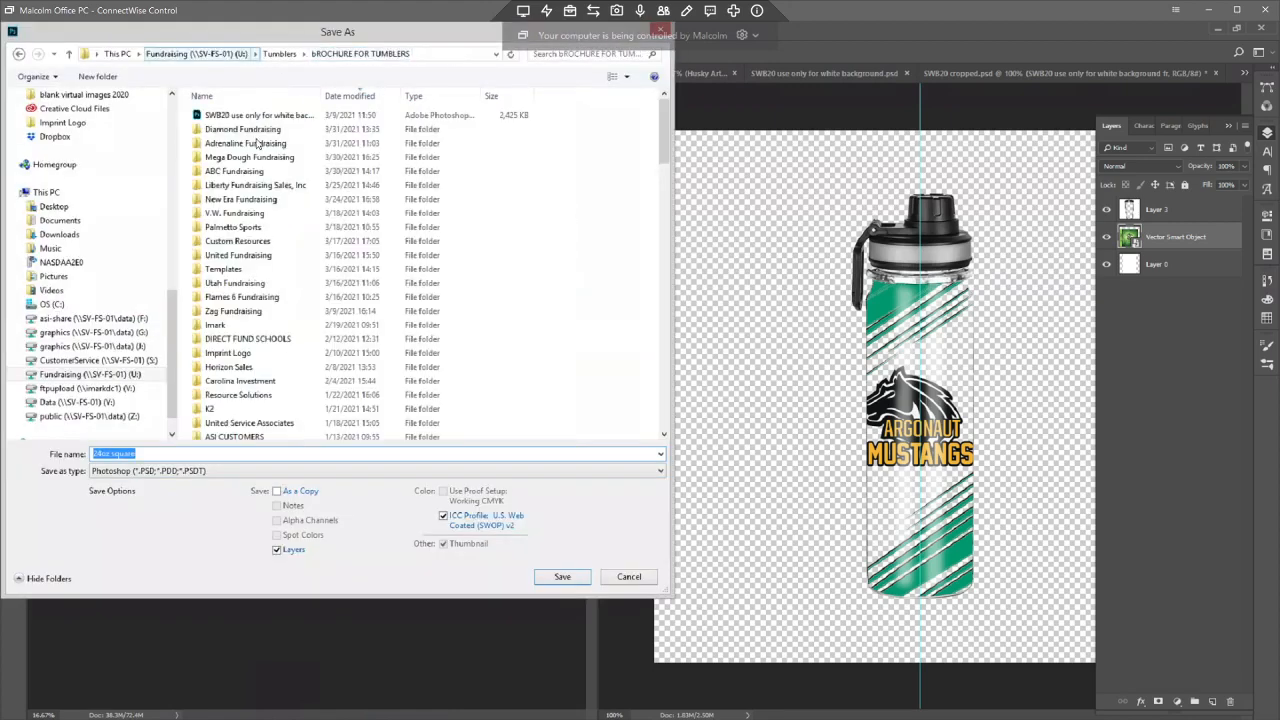
{"action": "double_click", "coordinate": [240, 130]}
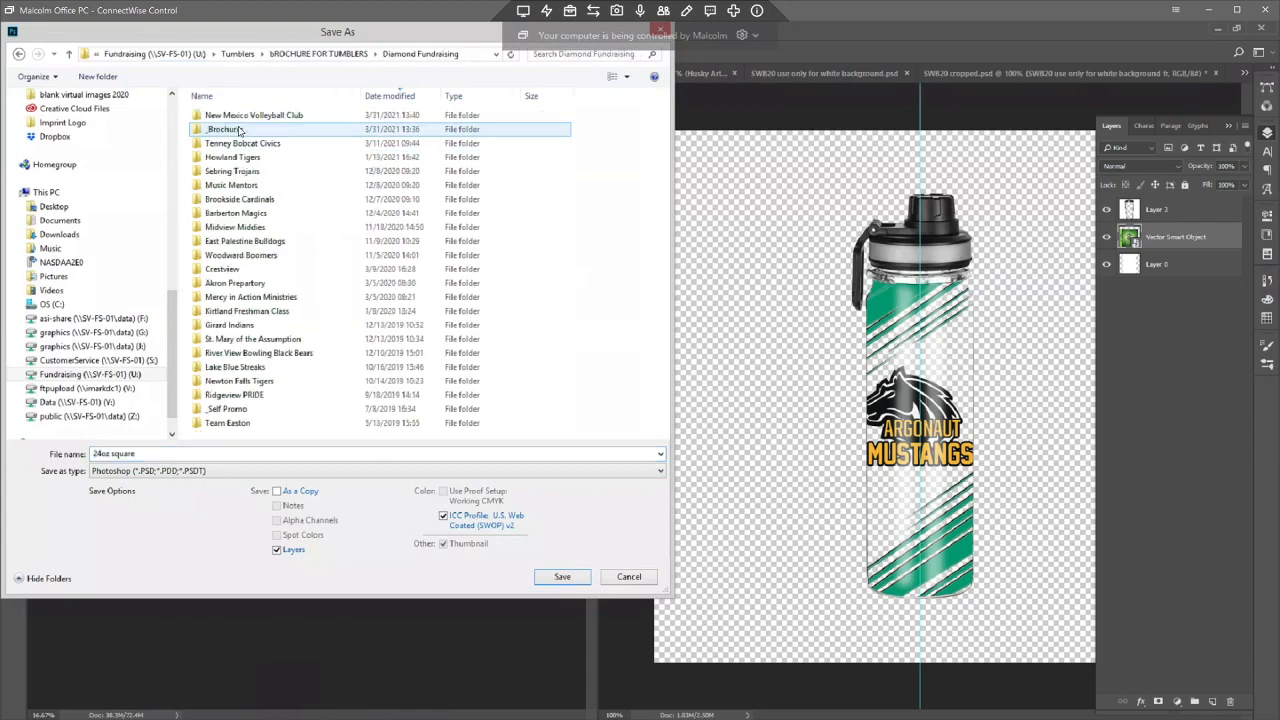
{"action": "double_click", "coordinate": [245, 116]}
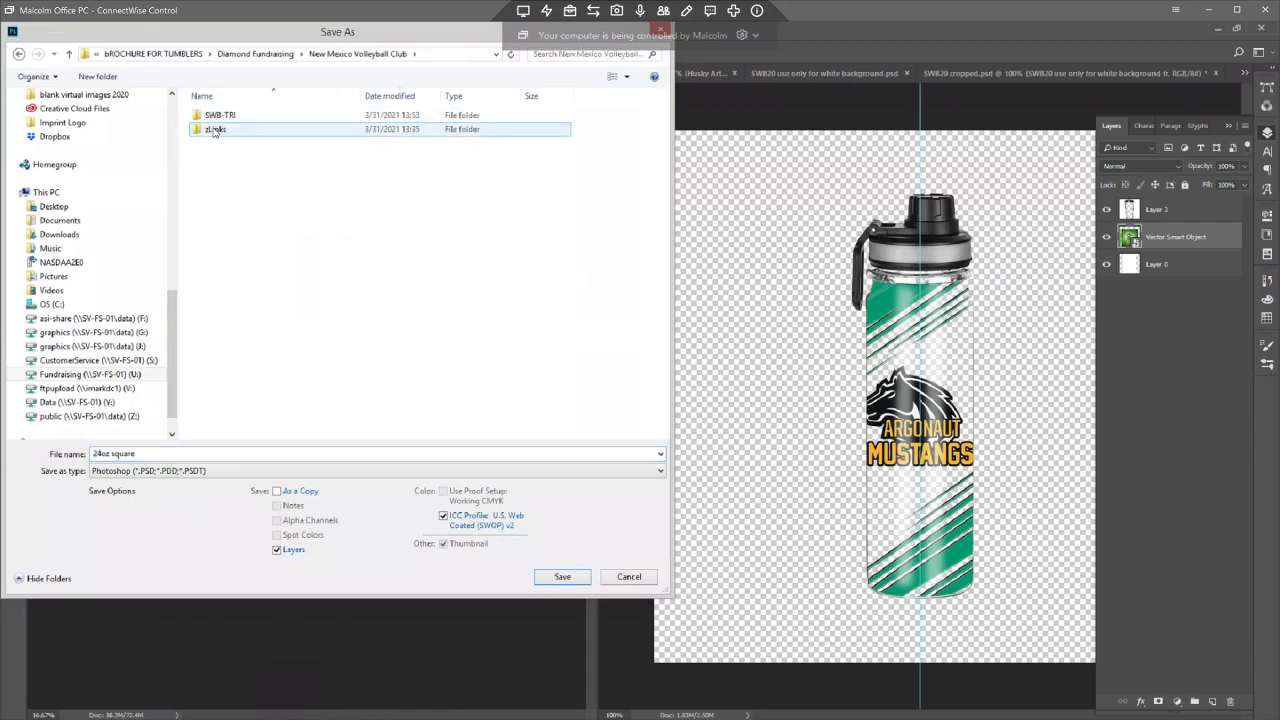
{"action": "double_click", "coordinate": [250, 129]}
{"action": "left_click", "coordinate": [180, 470]}
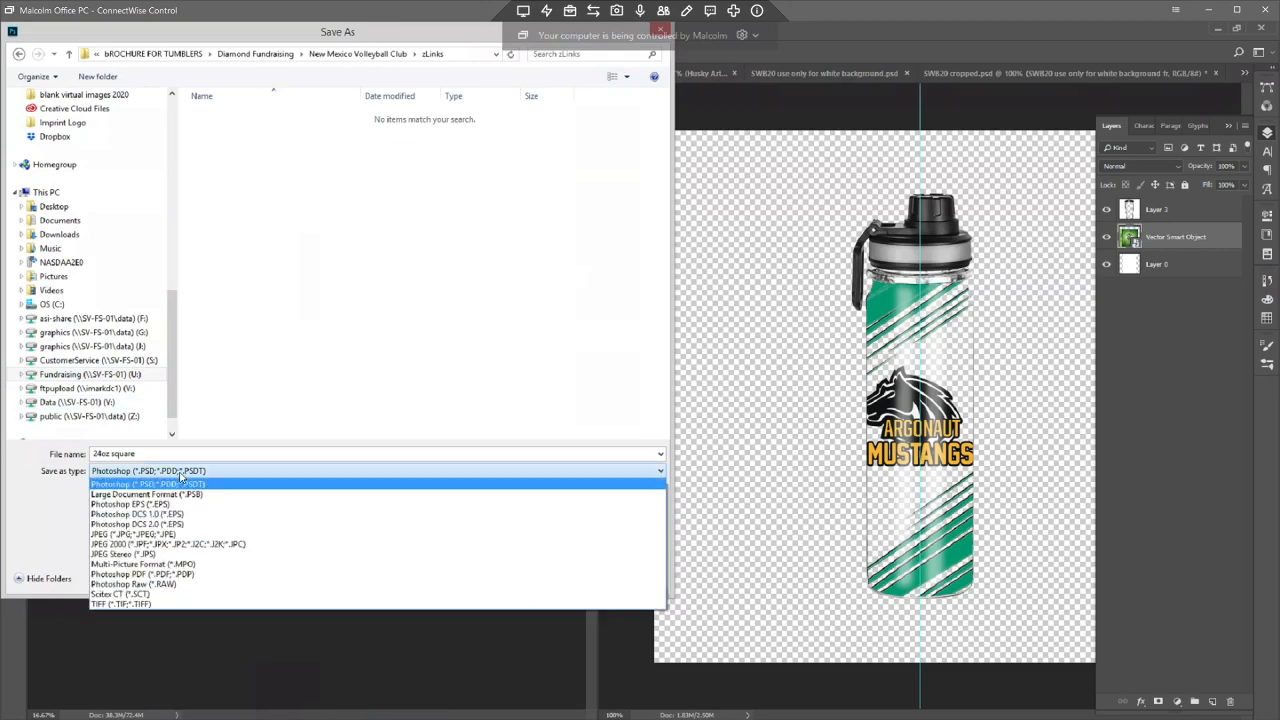
{"action": "left_click", "coordinate": [180, 536]}
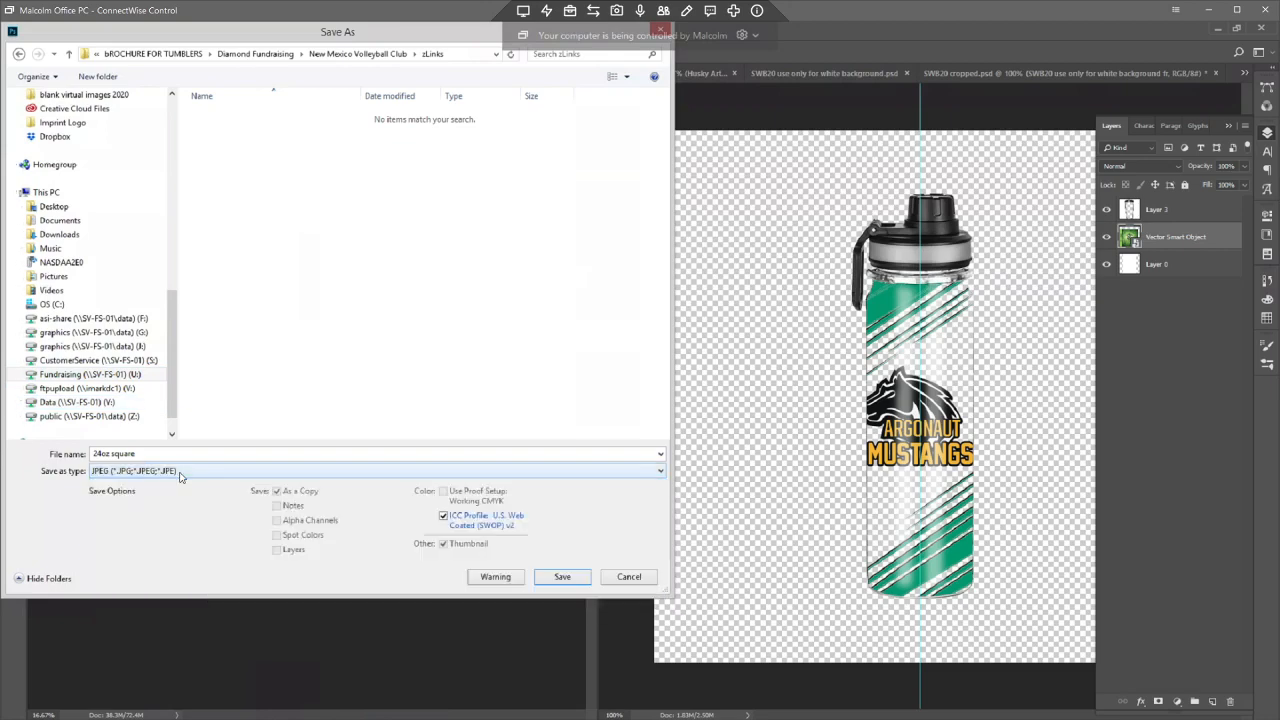
{"action": "left_click", "coordinate": [556, 580]}
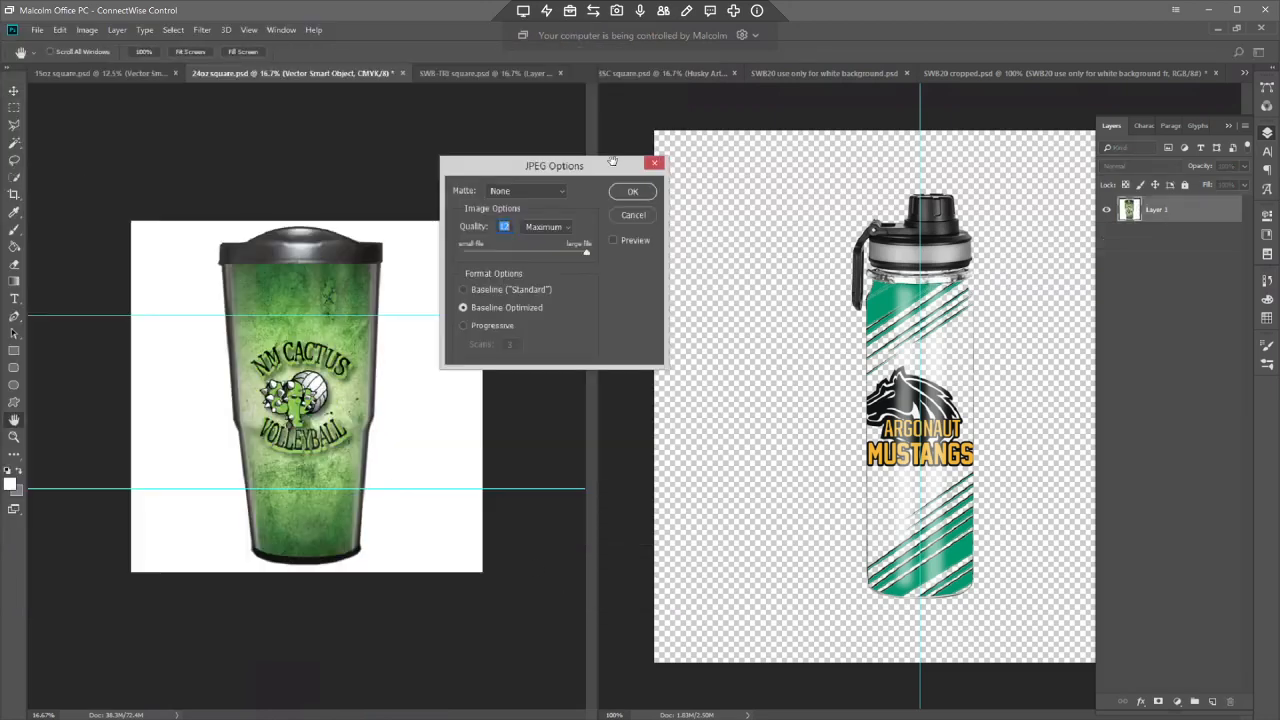
{"action": "left_click", "coordinate": [630, 192]}
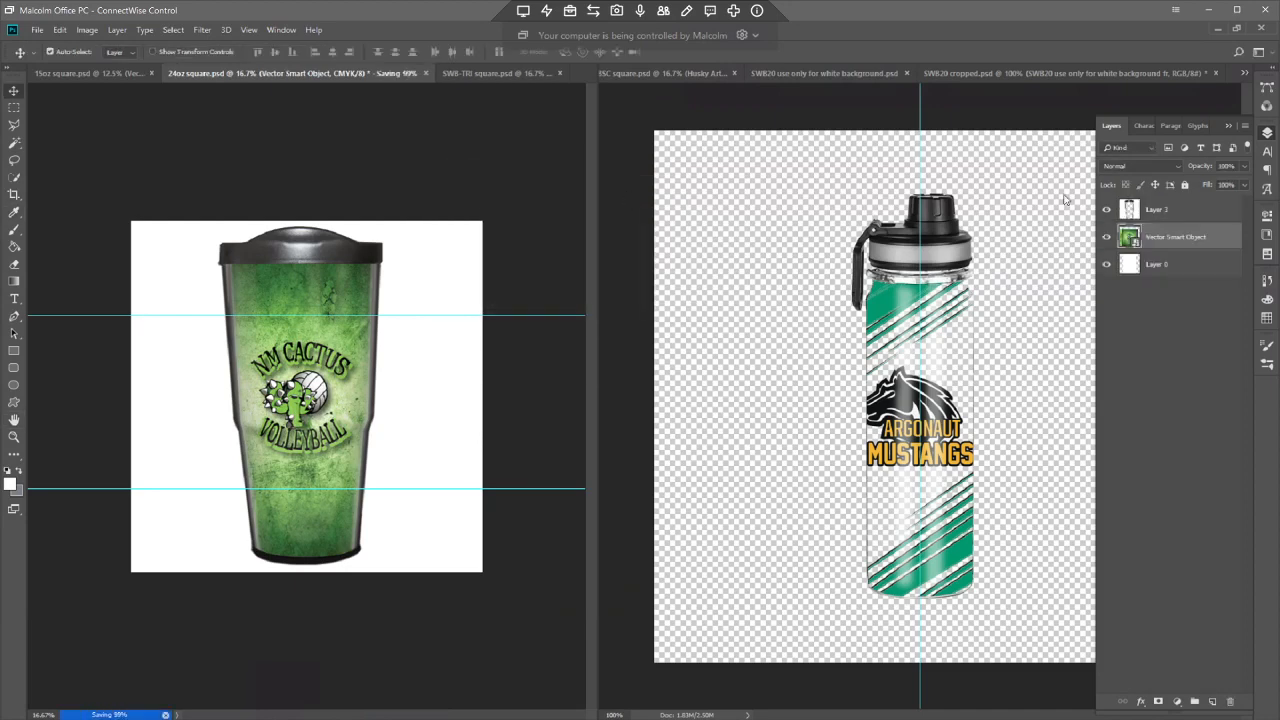
- Duplicate the Vector Smart Object artwork layer from the 24oz mock-up into 15oz square.psd
{"action": "right_click", "coordinate": [1168, 238]}
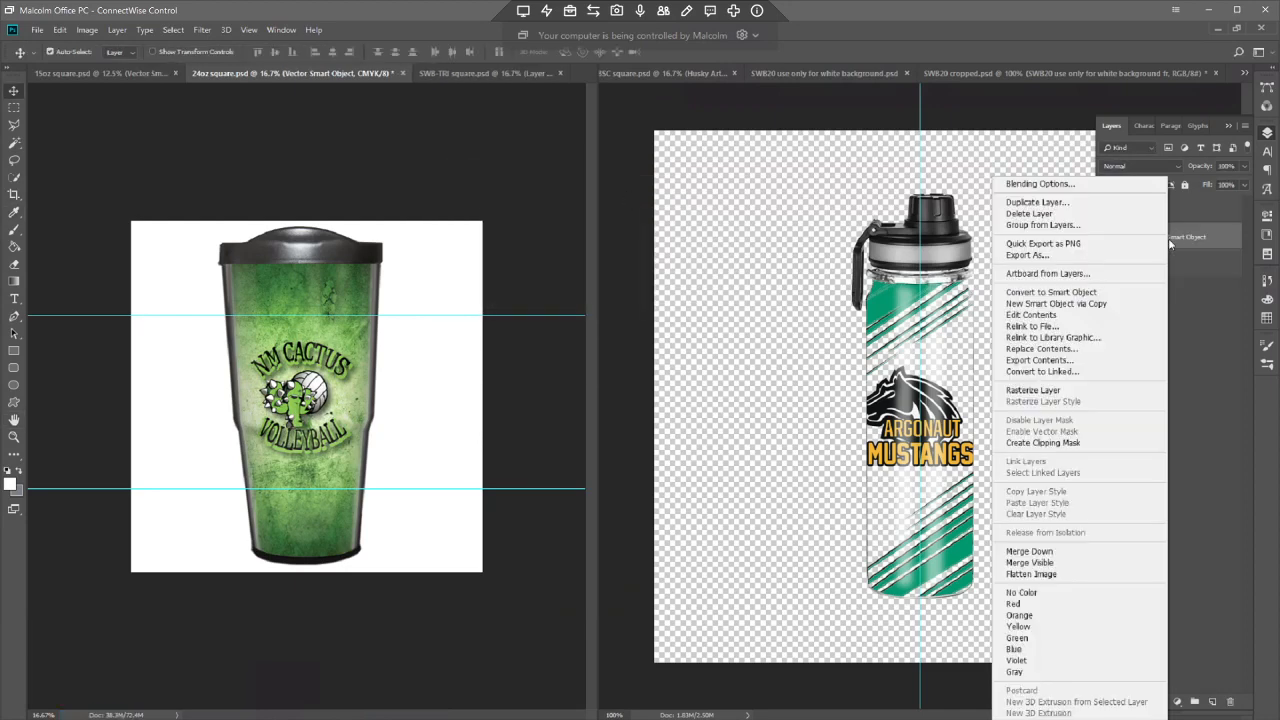
{"action": "left_click", "coordinate": [1062, 202]}
{"action": "left_click", "coordinate": [668, 271]}
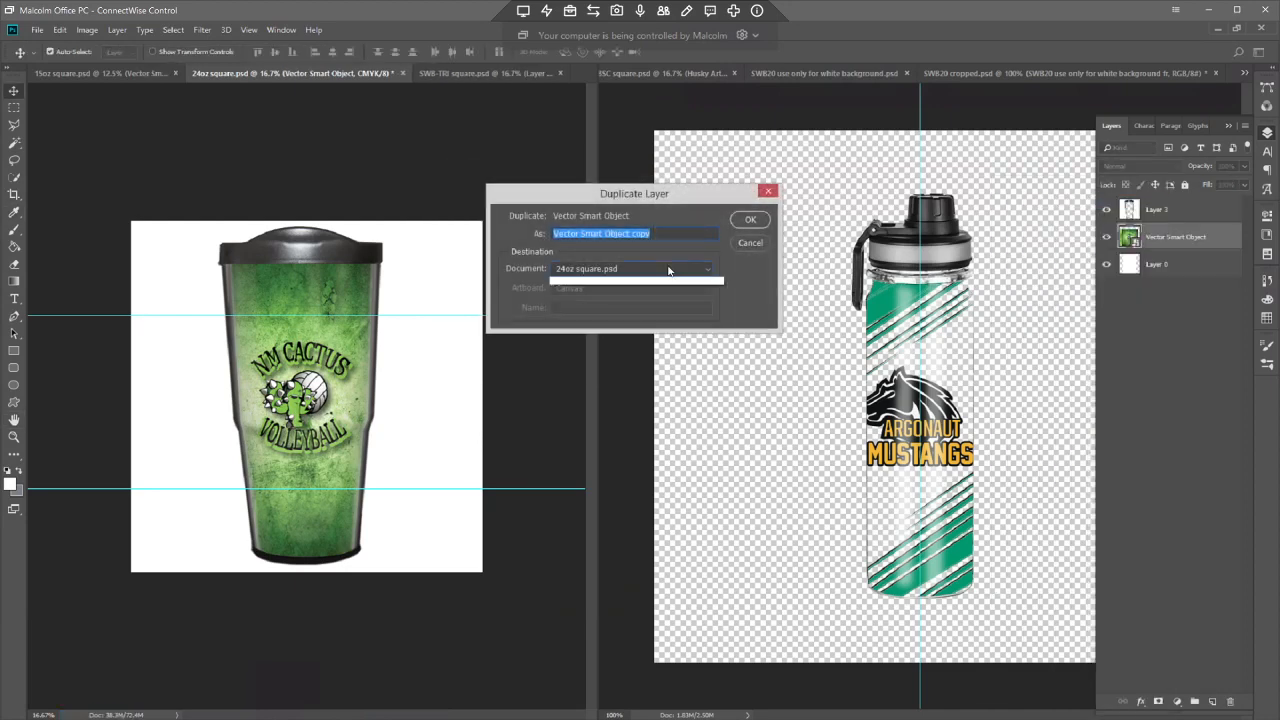
{"action": "left_click", "coordinate": [612, 288]}
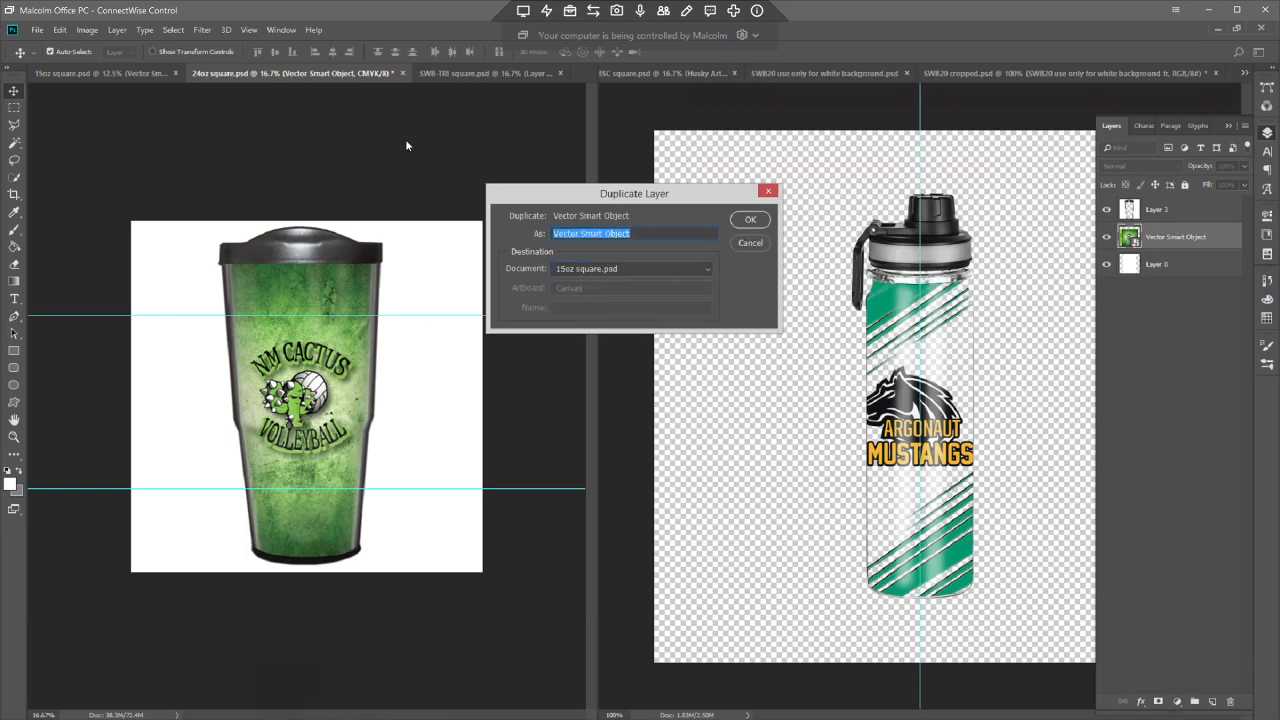
{"action": "left_click", "coordinate": [757, 222]}
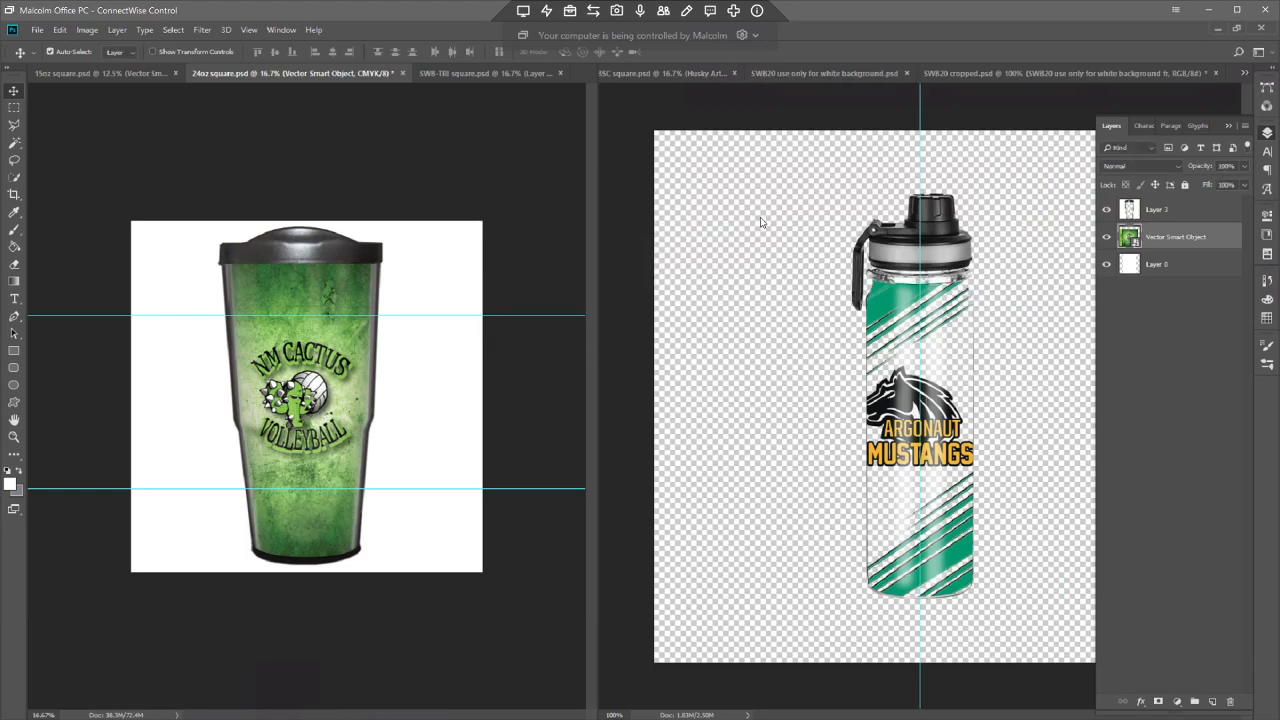
- Duplicate the same Vector Smart Object artwork layer into SWB-TRI square.psd
{"action": "right_click", "coordinate": [1159, 243]}
{"action": "left_click", "coordinate": [1040, 201]}
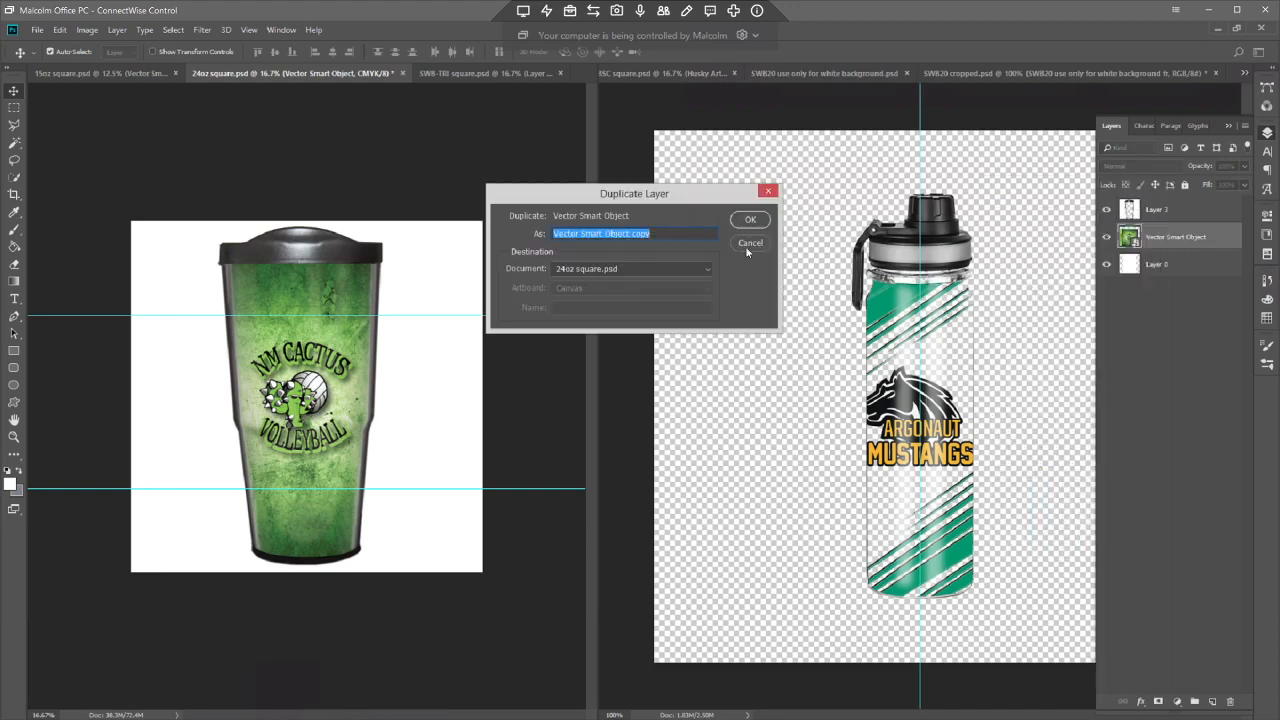
{"action": "left_click", "coordinate": [650, 268]}
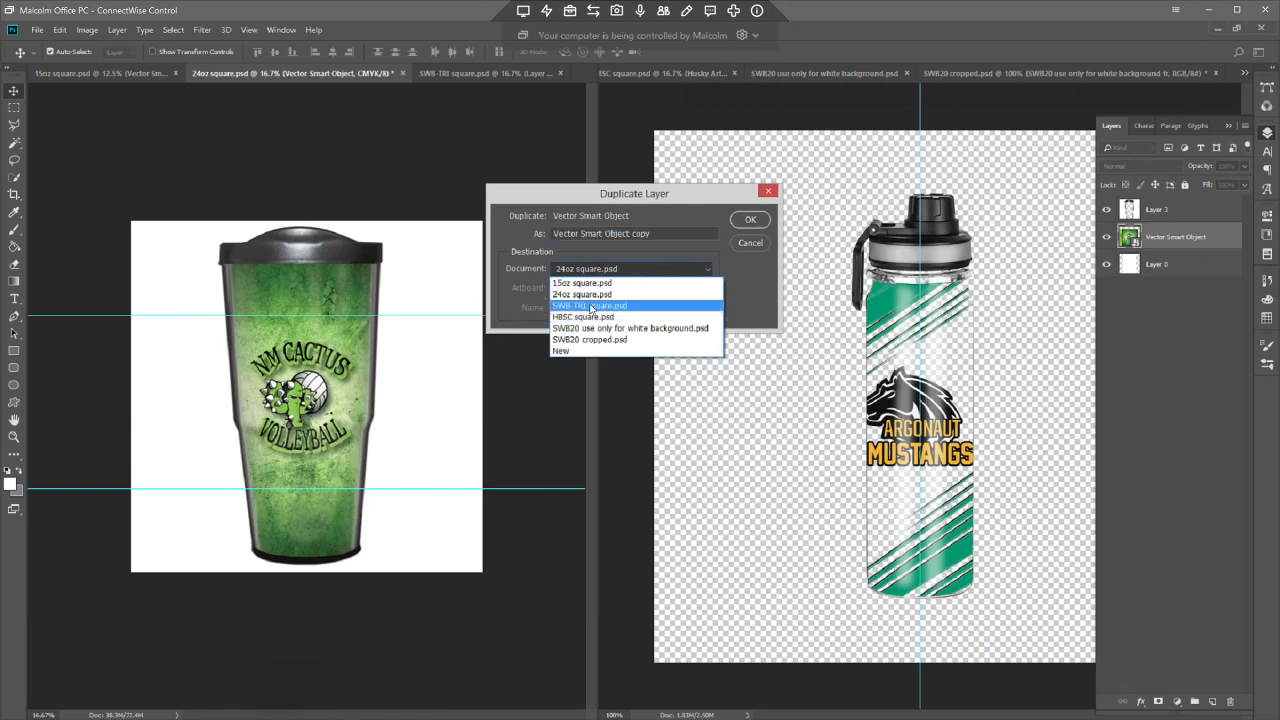
{"action": "left_click", "coordinate": [622, 302]}
{"action": "left_click", "coordinate": [750, 219]}
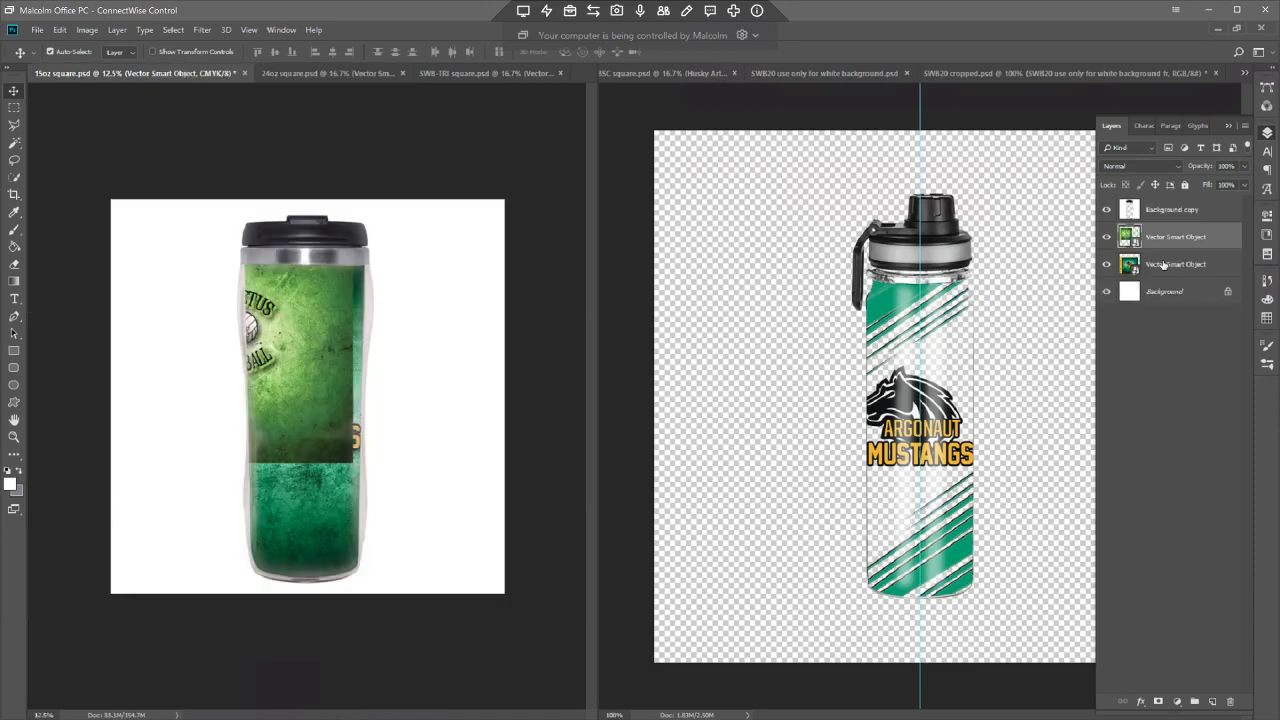
- Delete the old Argonaut artwork layer beneath the new artwork in 15oz square.psd
{"action": "left_click", "coordinate": [1163, 263]}
{"action": "key", "text": "Delete"}
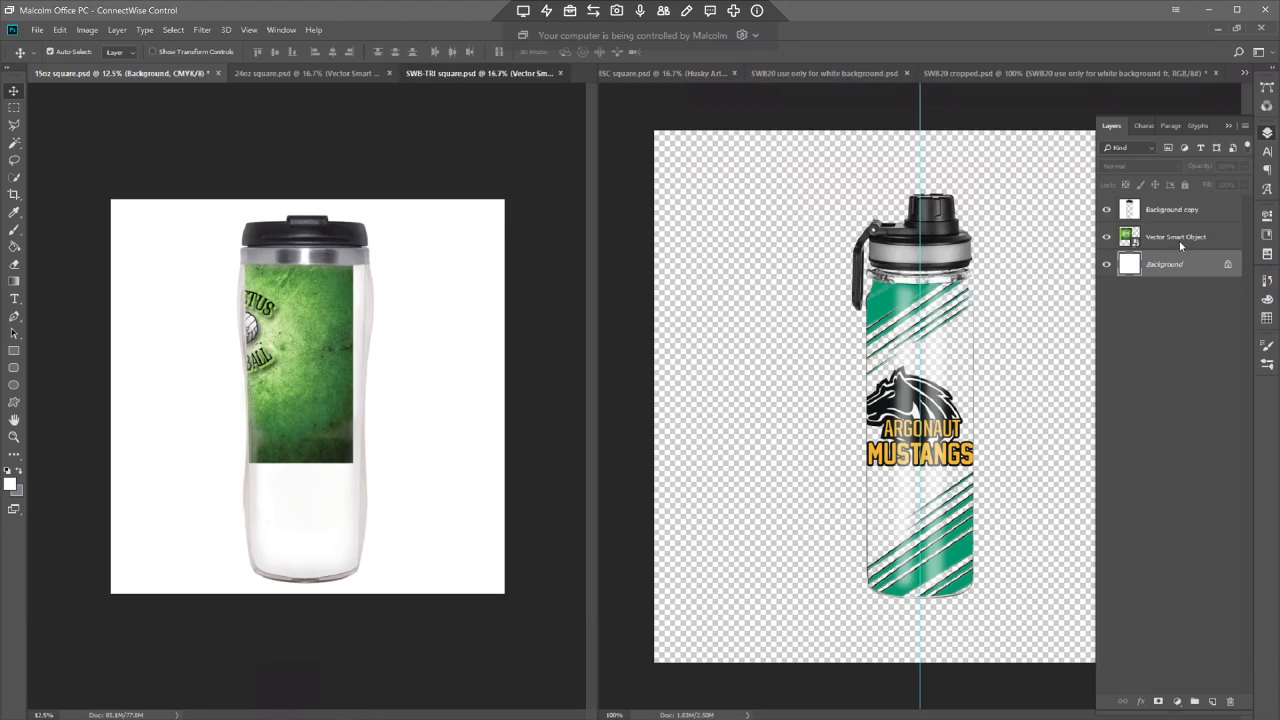
{"action": "left_click", "coordinate": [490, 73]}
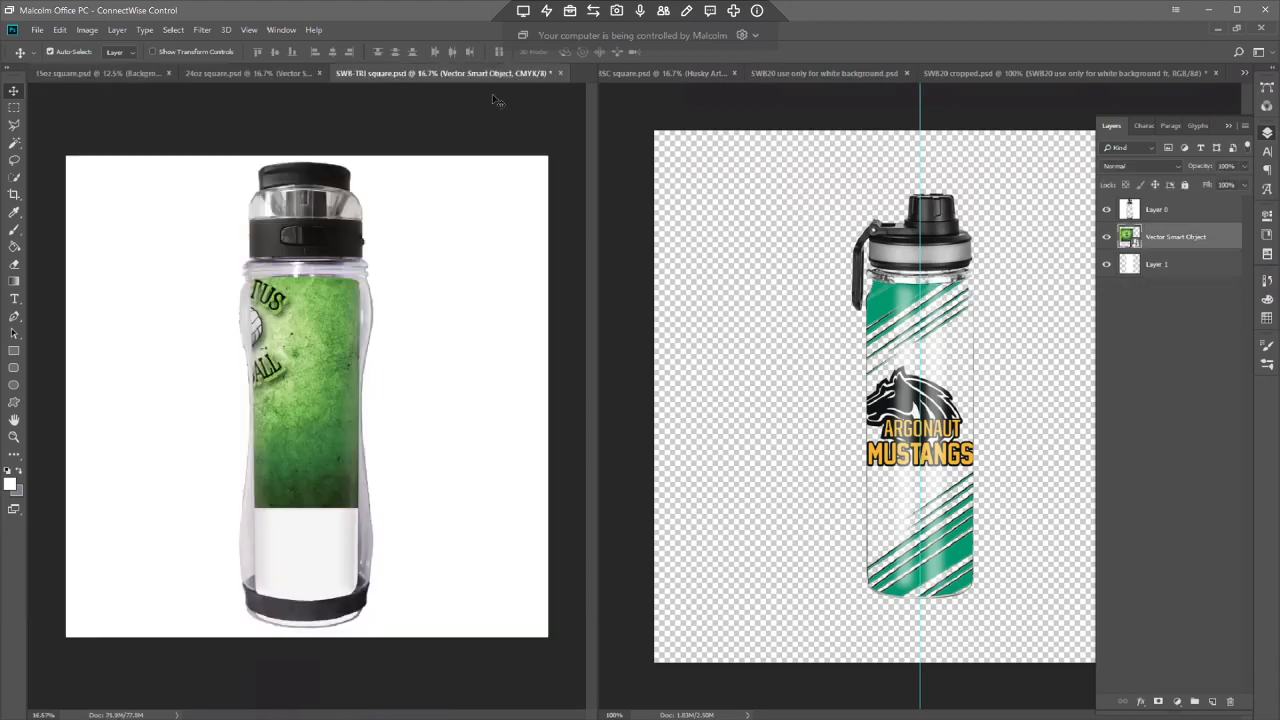
{"action": "left_click", "coordinate": [81, 75]}
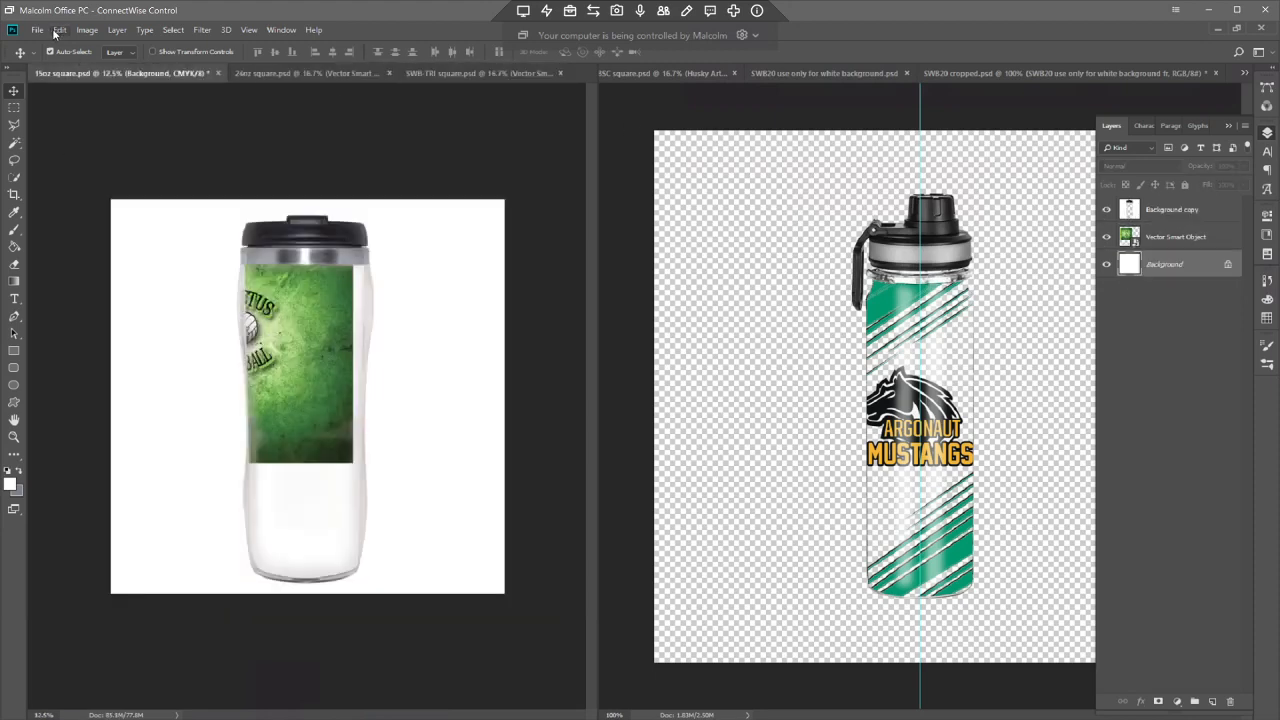
- Purge all stored undo, clipboard and history data
{"action": "left_click", "coordinate": [58, 30]}
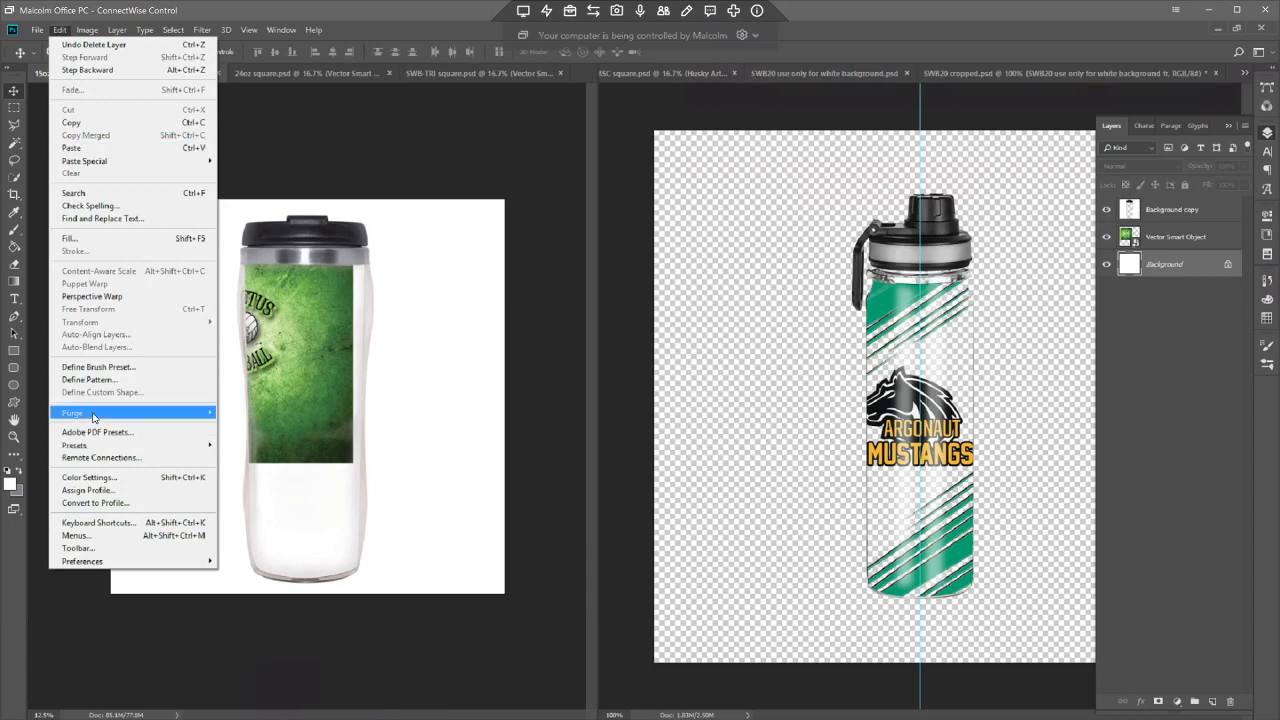
{"action": "mouse_move", "coordinate": [94, 416]}
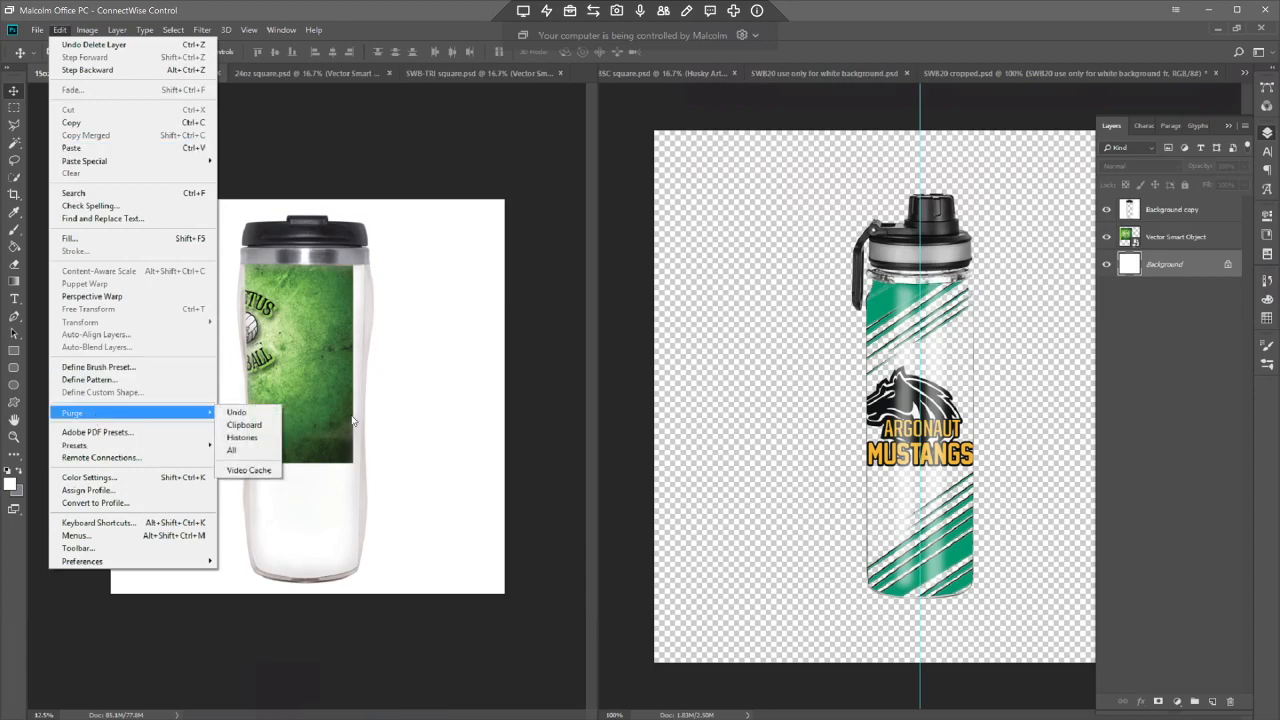
{"action": "left_click", "coordinate": [245, 456]}
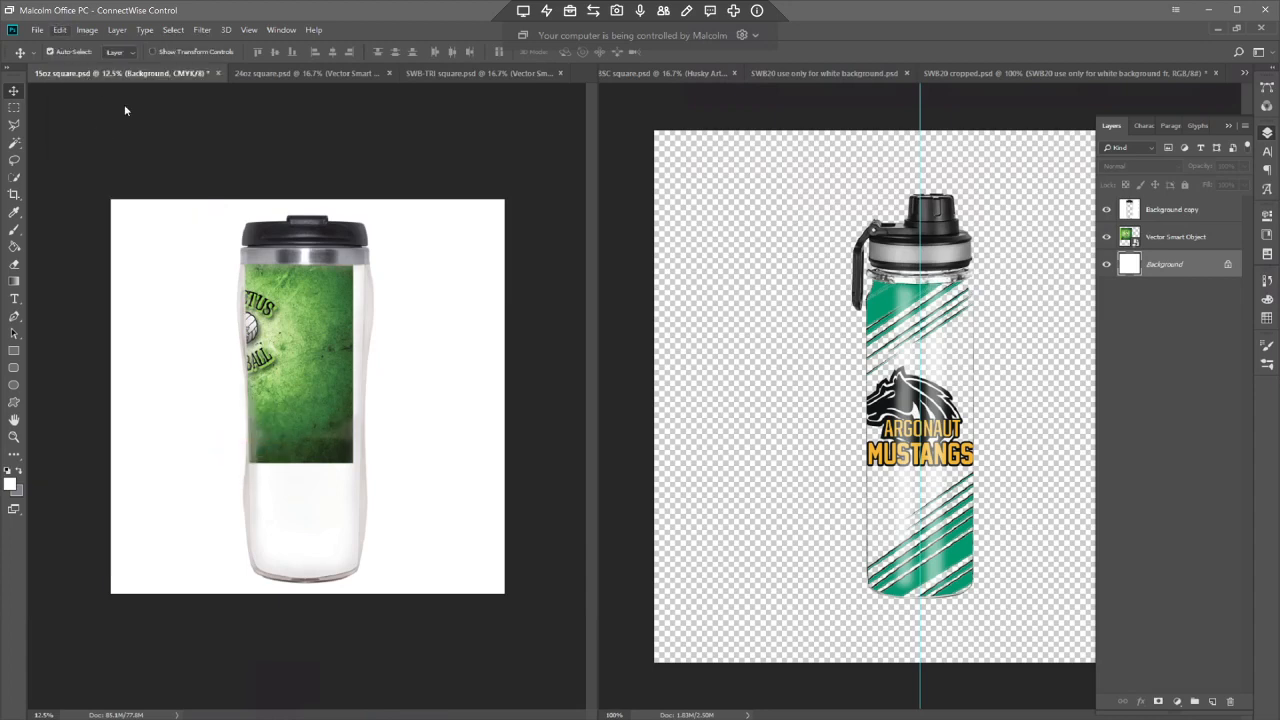
- Reposition and enlarge the Vector Smart Object artwork in 15oz square.psd so the NM Cactus Volleyball logo sits centred and the green fills the tumbler
{"action": "left_click_drag", "start_coordinate": [326, 375], "coordinate": [301, 341]}
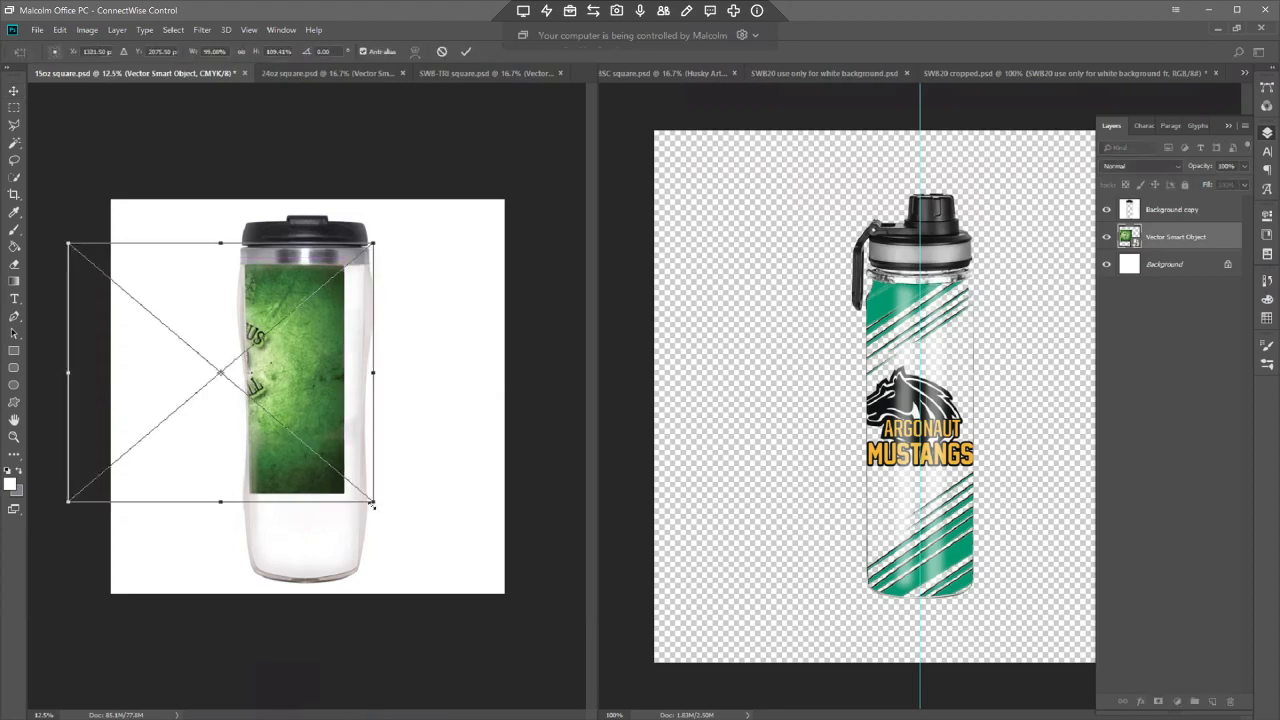
{"action": "left_click_drag", "start_coordinate": [373, 503], "coordinate": [424, 586]}
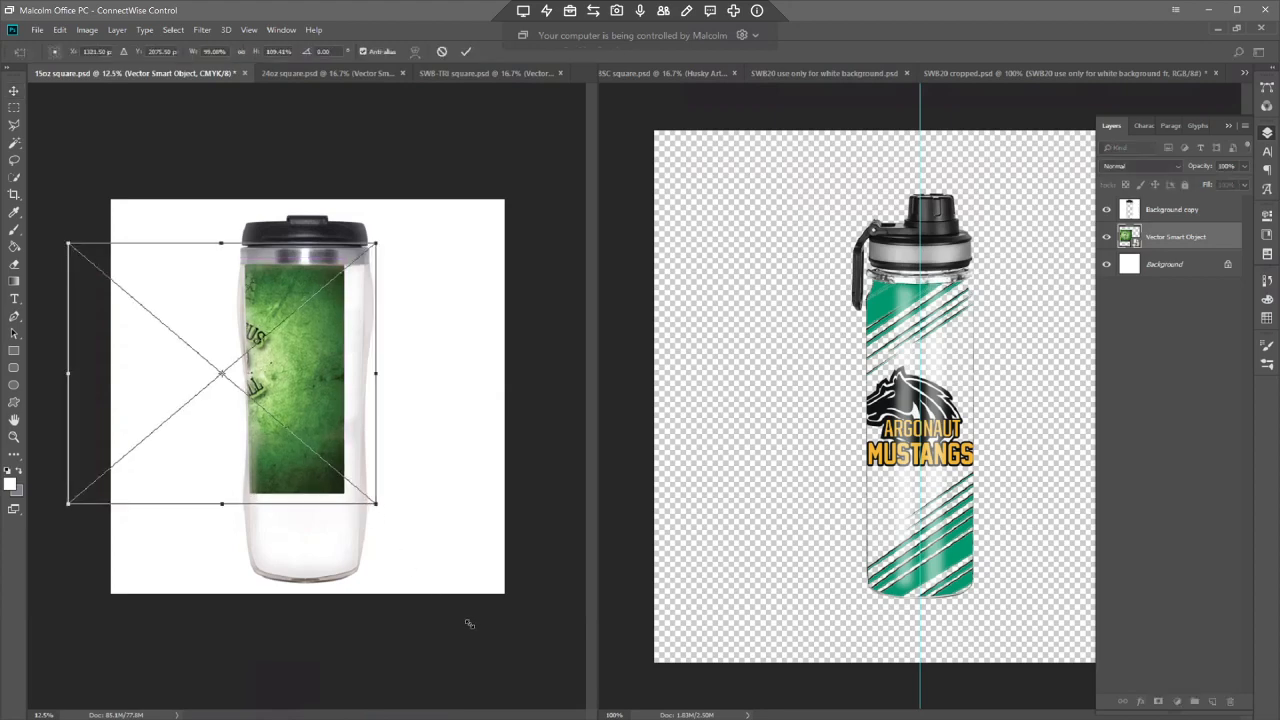
{"action": "left_click_drag", "start_coordinate": [469, 624], "coordinate": [502, 625]}
{"action": "key", "text": "Up"}
{"action": "key", "text": "Up"}
{"action": "key", "text": "Up"}
{"action": "key", "text": "Up"}
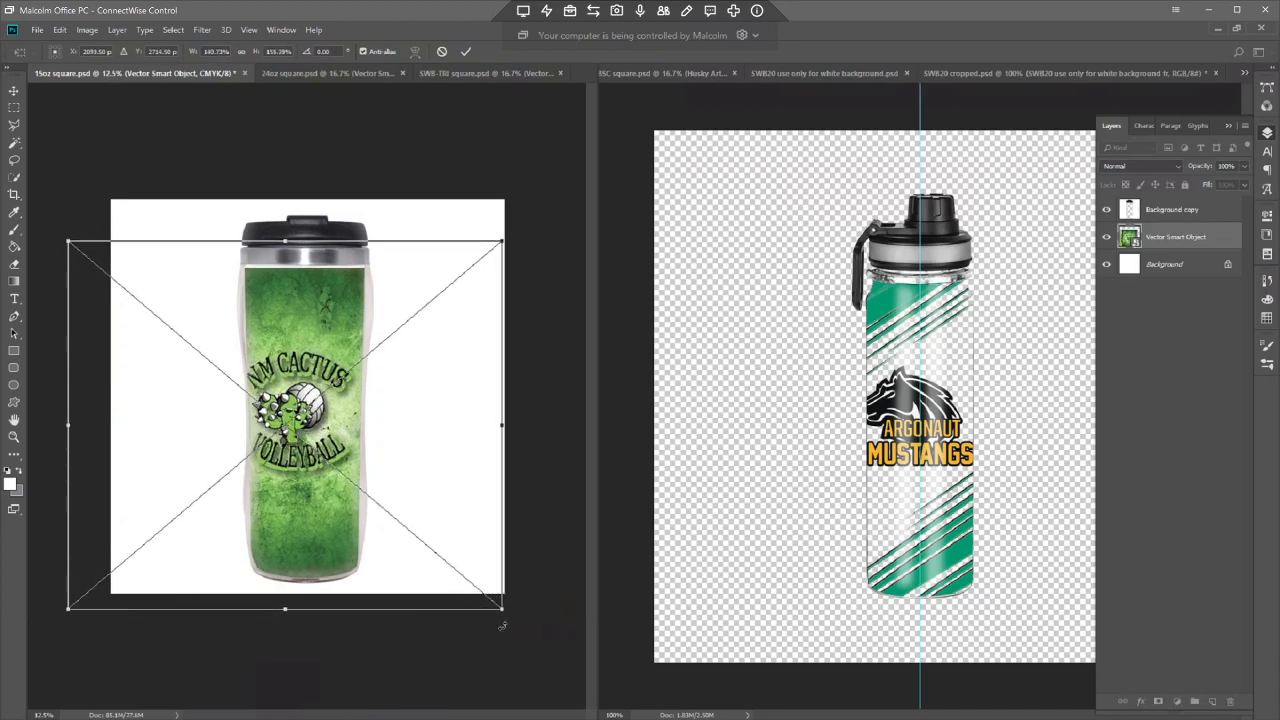
{"action": "key", "text": "Up"}
{"action": "key", "text": "Up"}
{"action": "key", "text": "Up"}
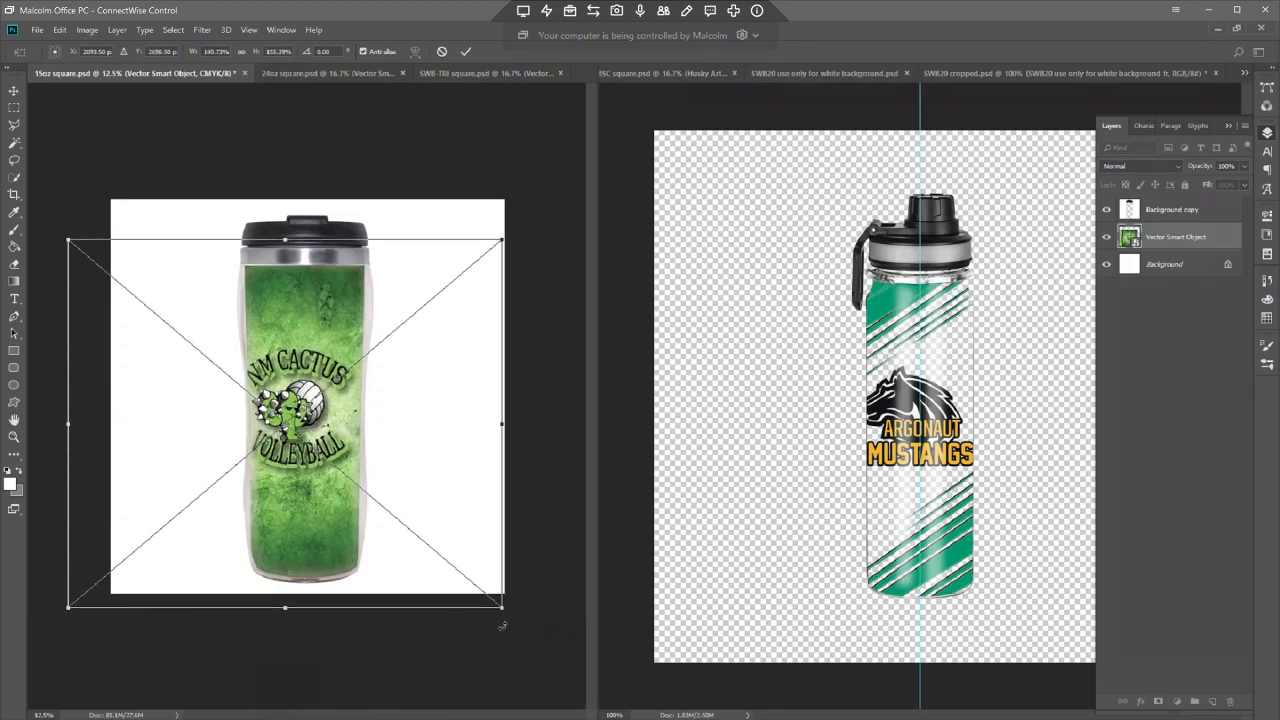
{"action": "key", "text": "Return"}
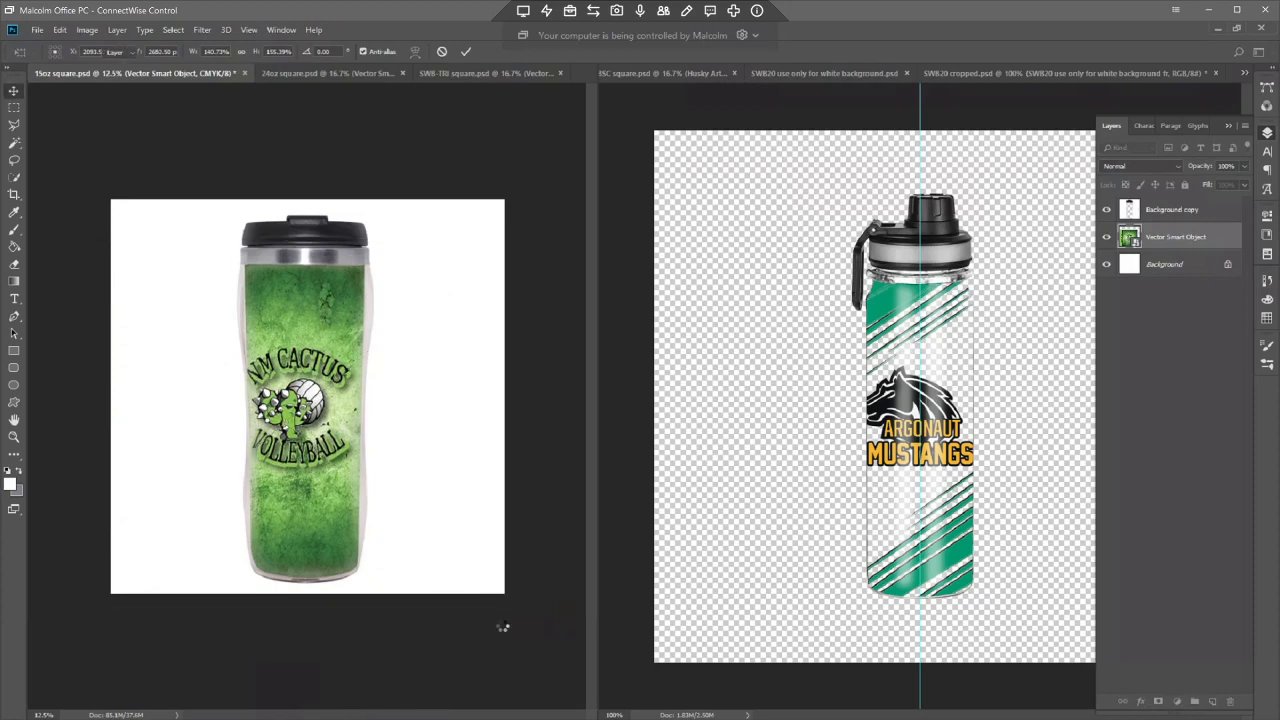
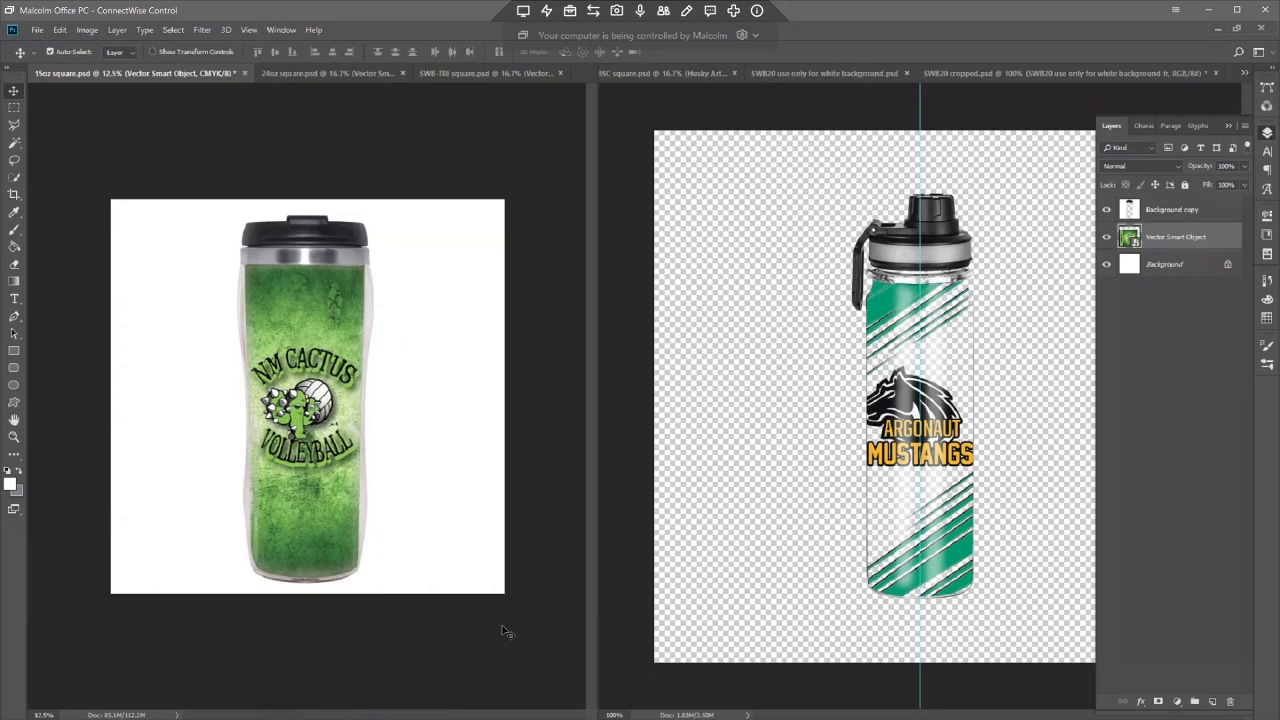
- Save the mock-up as the JPEG "15oz square" in Diamond Fundraising's New Mexico Volleyball Club zLinks folder, using Maximum quality 12 and Baseline Optimized
{"action": "key", "text": "ctrl+shift+s"}
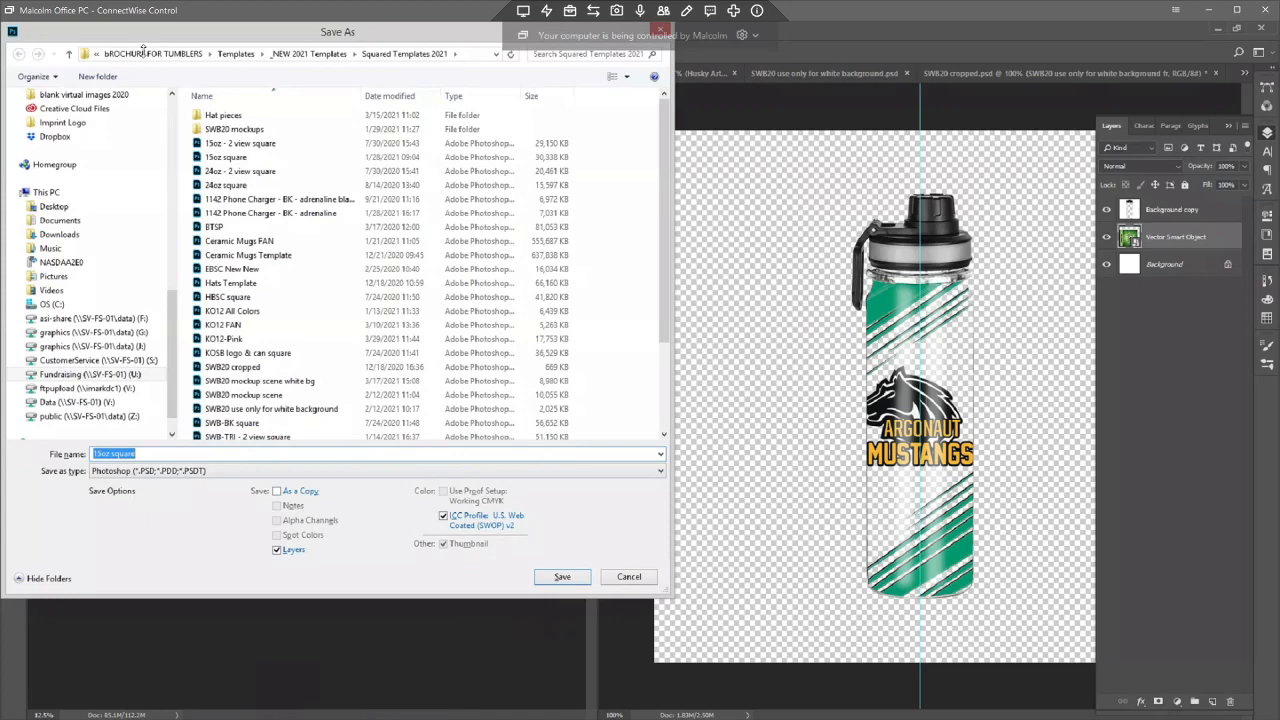
{"action": "left_click", "coordinate": [143, 53]}
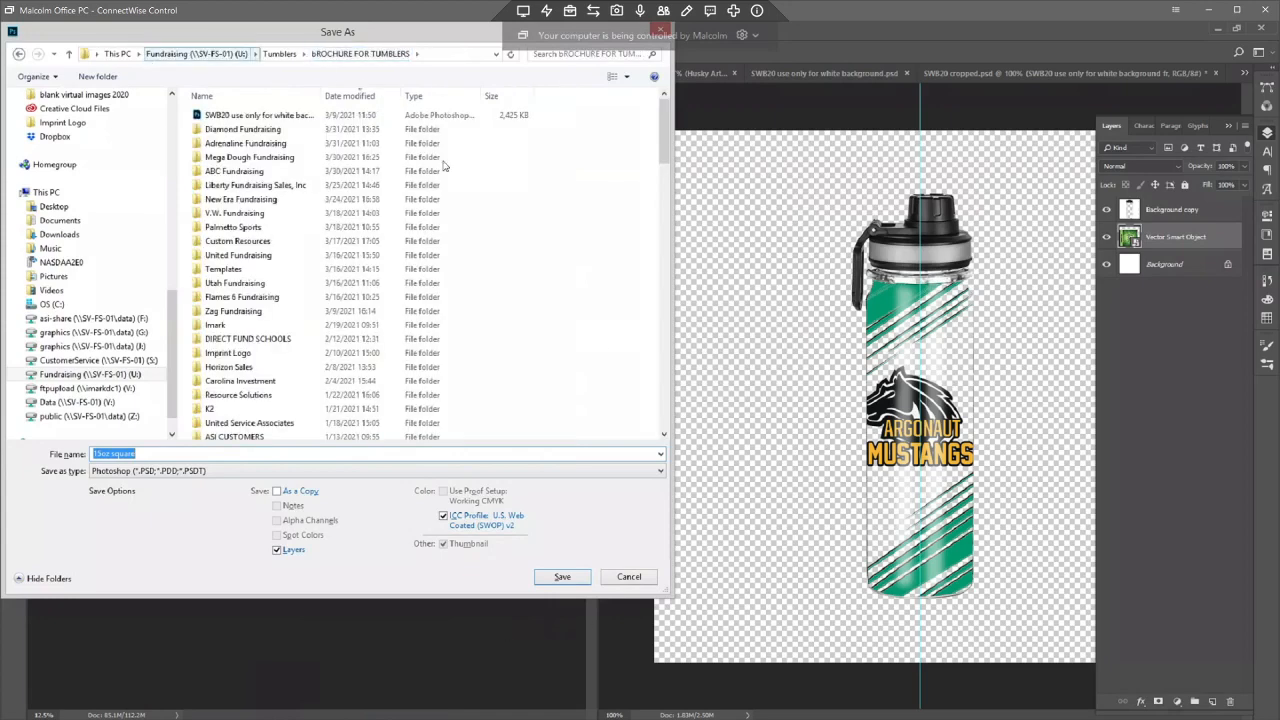
{"action": "double_click", "coordinate": [249, 132]}
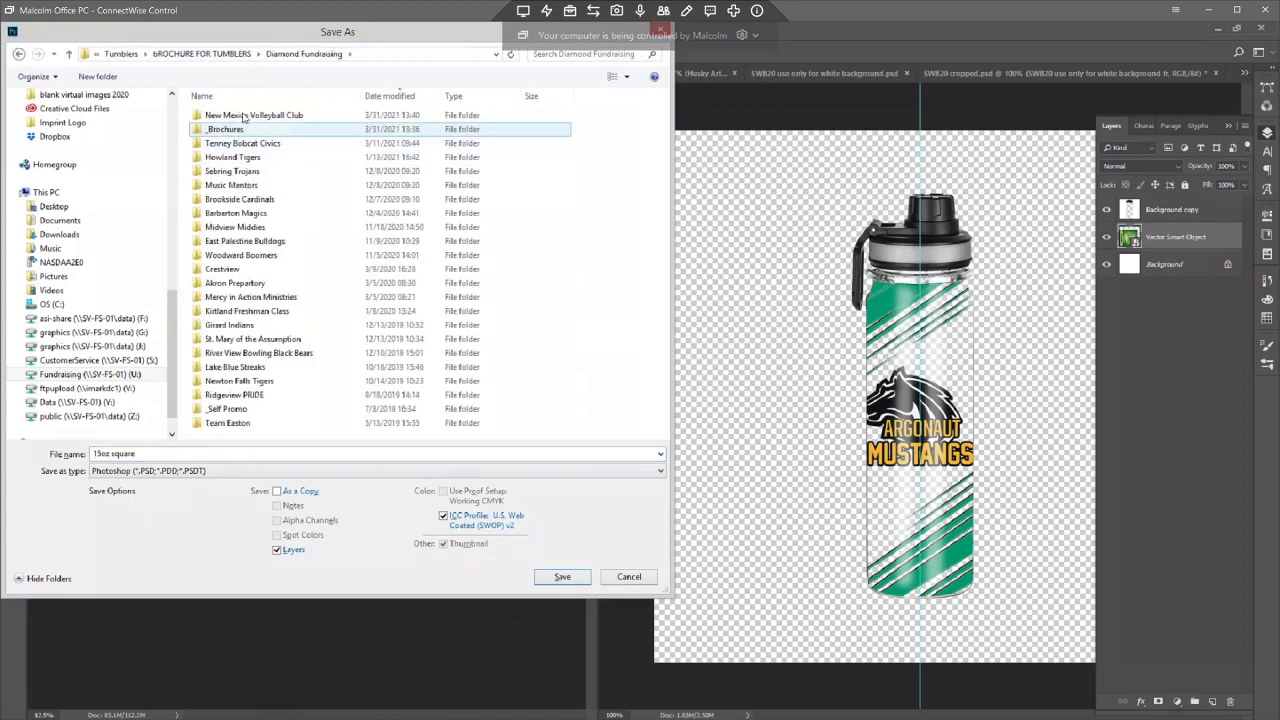
{"action": "double_click", "coordinate": [244, 116]}
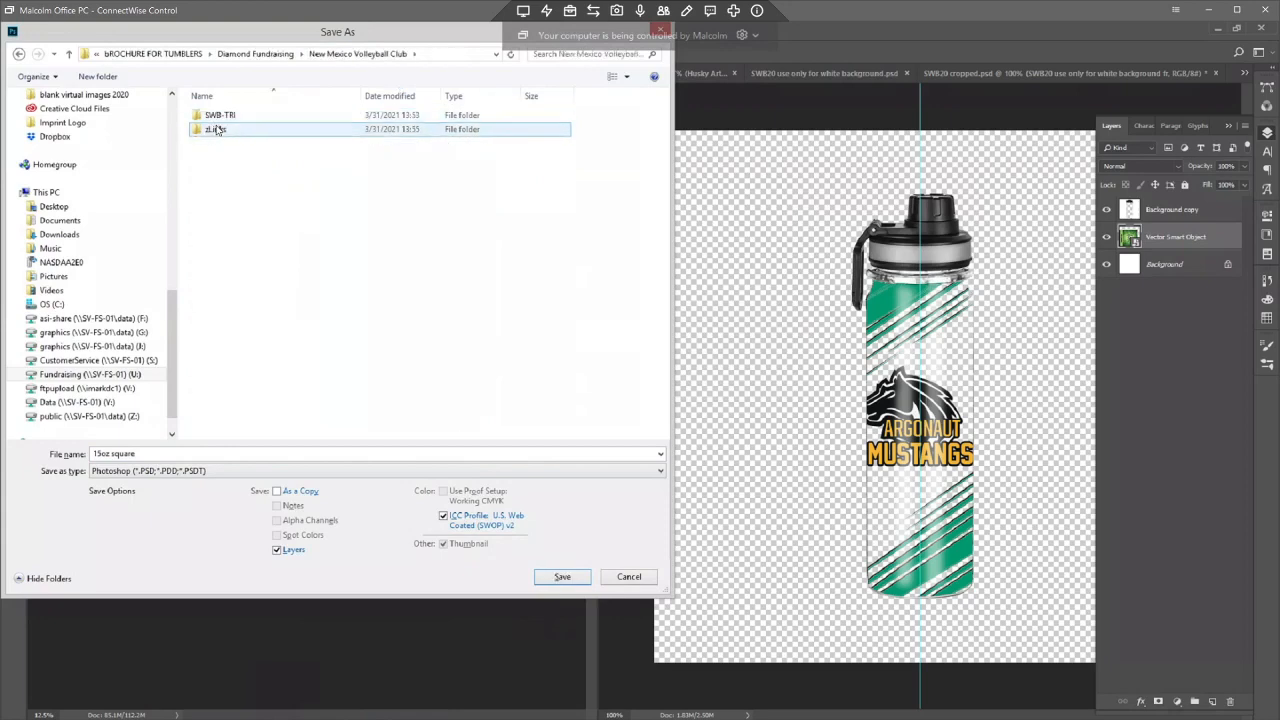
{"action": "double_click", "coordinate": [216, 130]}
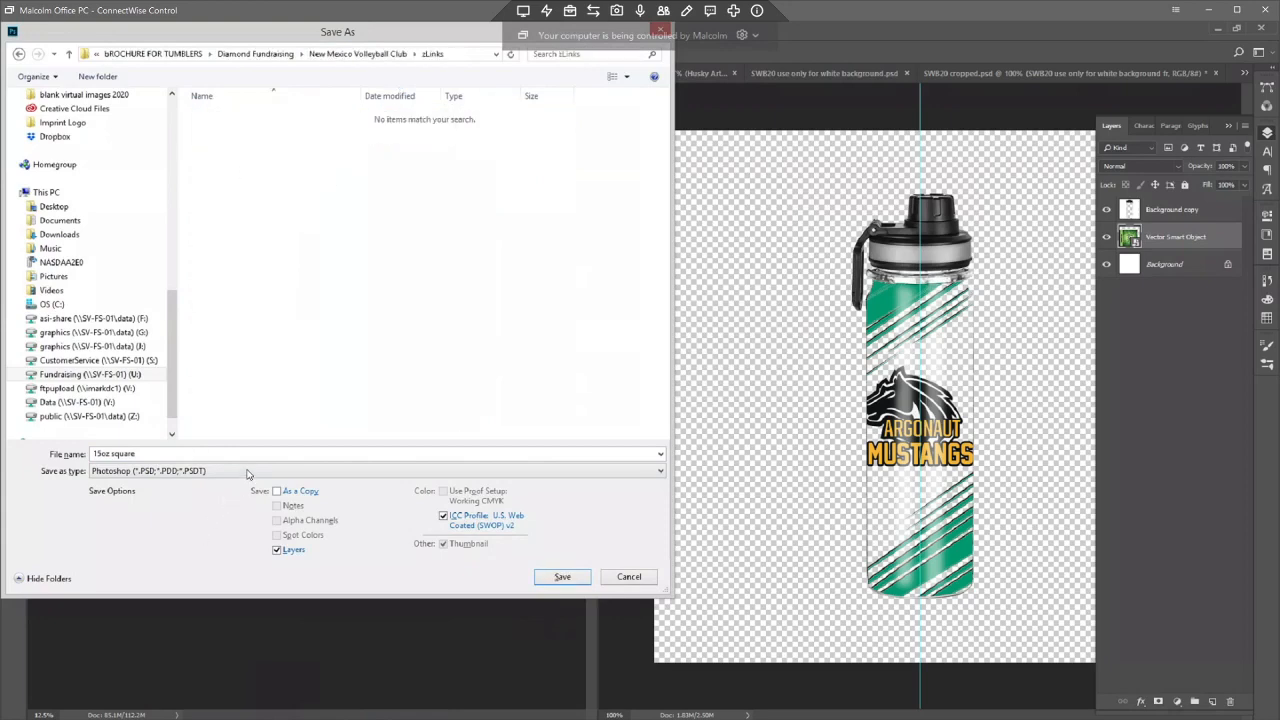
{"action": "left_click", "coordinate": [248, 471]}
{"action": "left_click", "coordinate": [282, 536]}
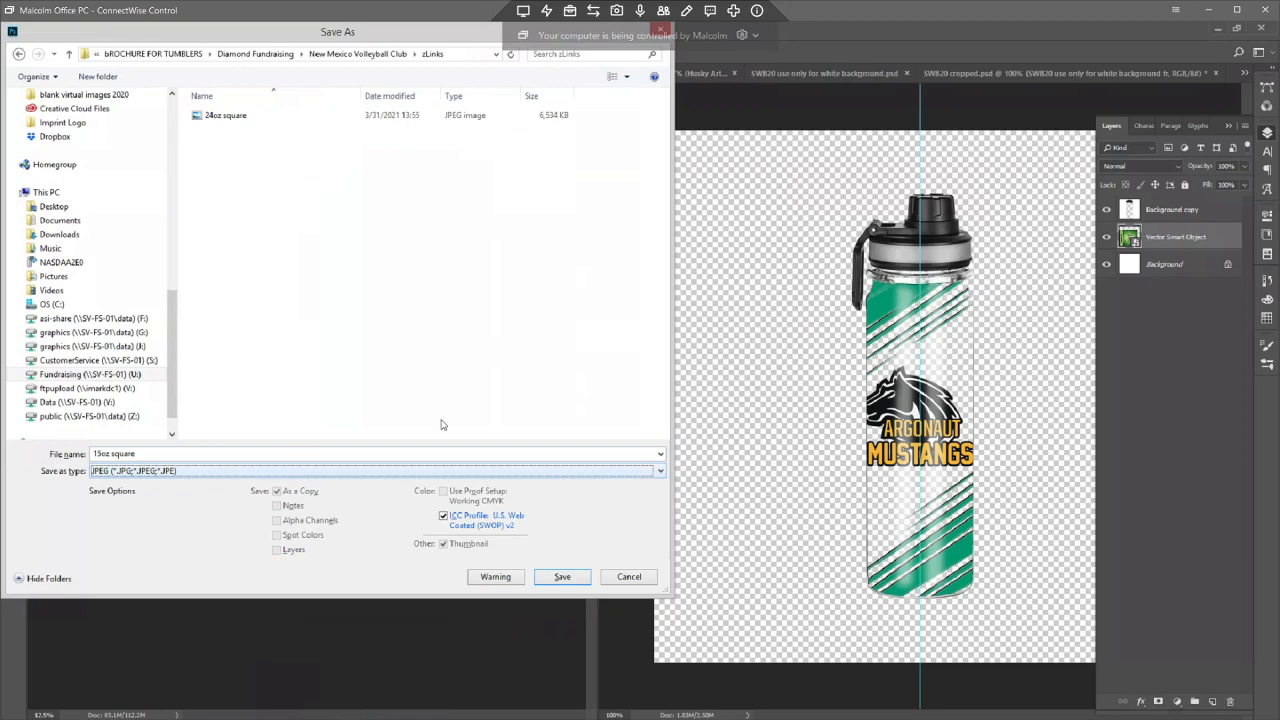
{"action": "left_click", "coordinate": [562, 577]}
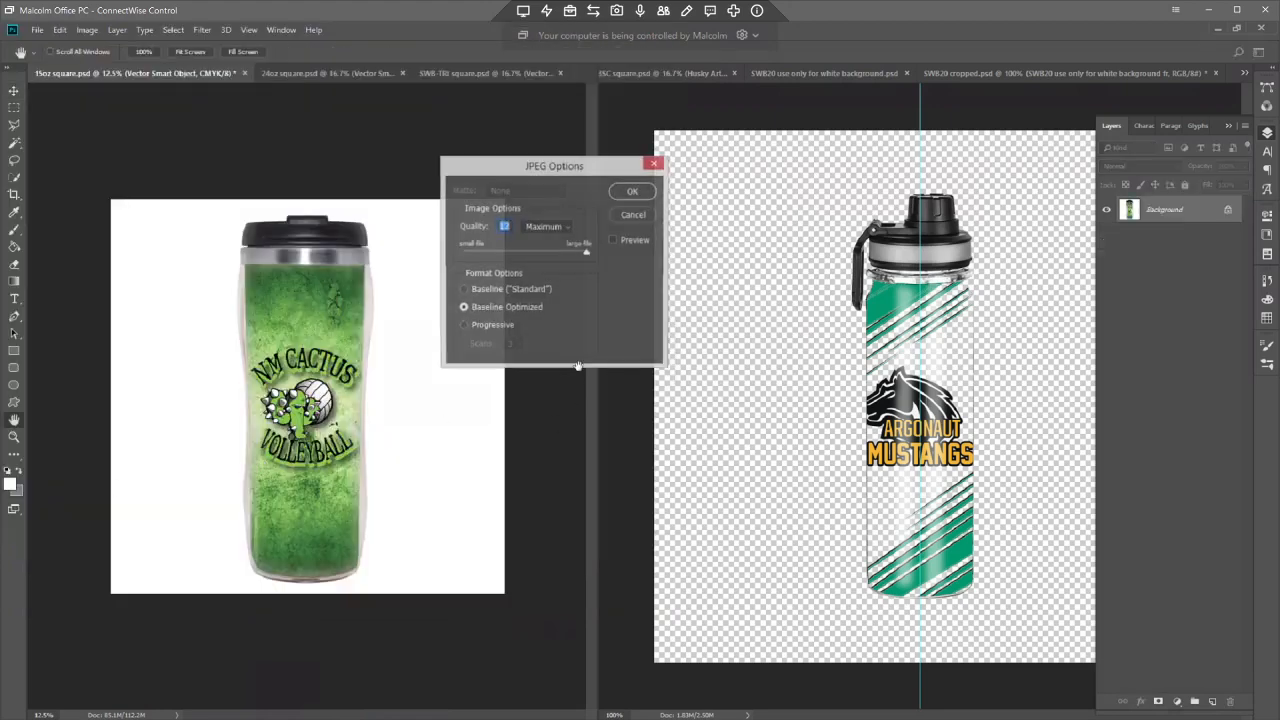
{"action": "key", "text": "Return"}
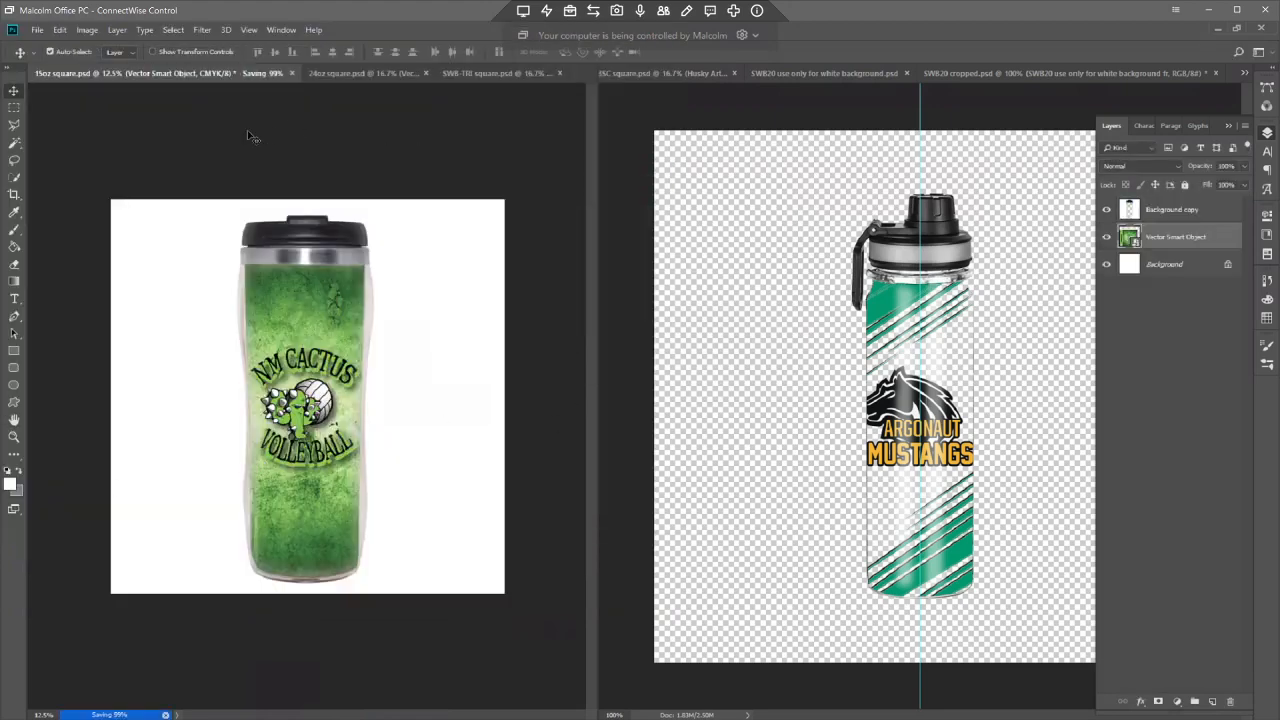
- In SWB-TRI square.psd, move and enlarge the Vector Smart Object artwork to fill the bottle with the NM Cactus Volleyball logo centred
{"action": "left_click", "coordinate": [519, 88]}
{"action": "left_click_drag", "start_coordinate": [305, 331], "coordinate": [343, 377]}
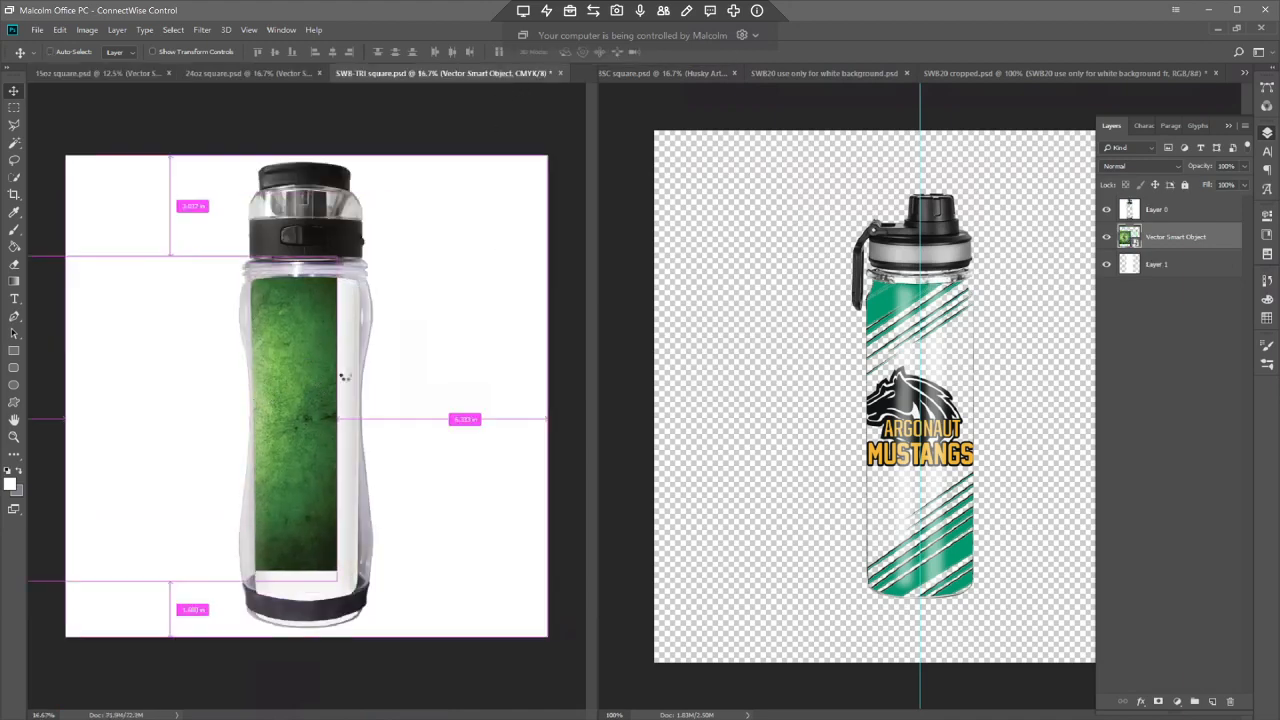
{"action": "key", "text": "ctrl+t"}
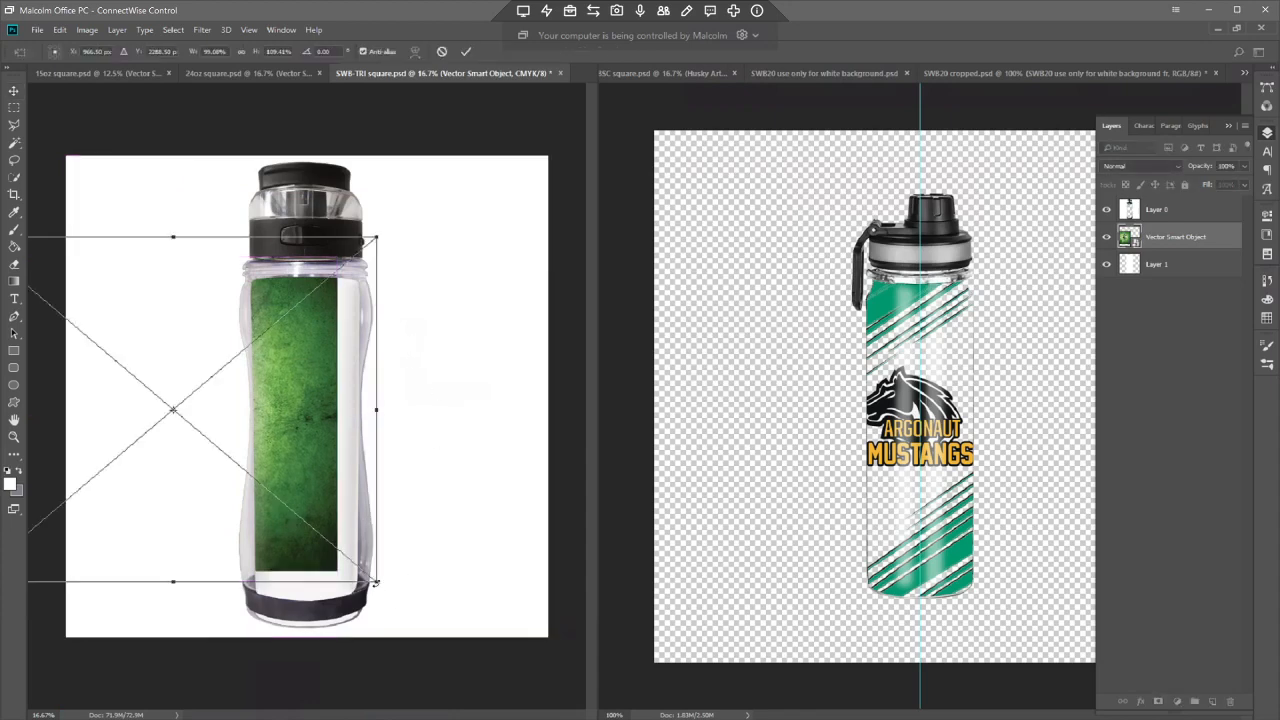
{"action": "left_click_drag", "start_coordinate": [453, 641], "coordinate": [455, 641]}
{"action": "mouse_move", "coordinate": [449, 234]}
{"action": "left_mouse_down"}
{"action": "mouse_move", "coordinate": [429, 254]}
{"action": "mouse_move", "coordinate": [443, 248]}
{"action": "left_mouse_up"}
{"action": "key", "text": "Return"}
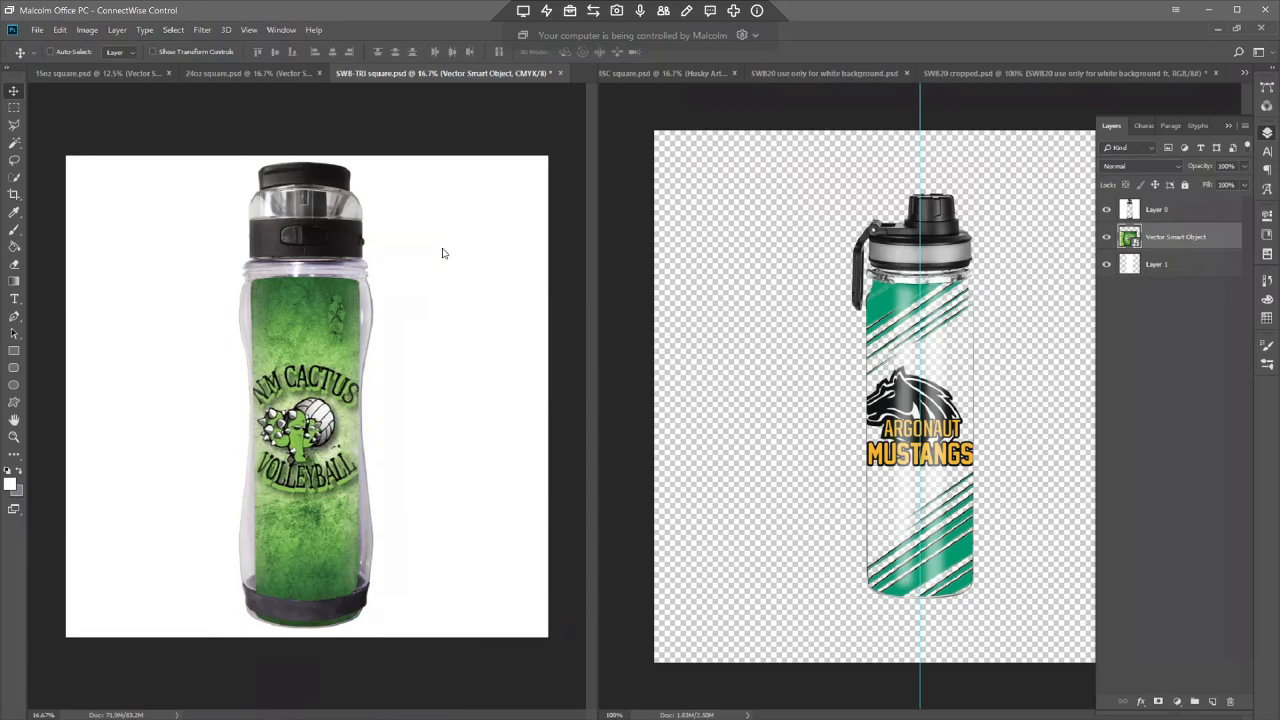
- Save the bottle mock-up as the JPEG "SWB-TRI square" in the New Mexico Volleyball Club zLinks folder, using Maximum quality 12 and Baseline Optimized
{"action": "key", "text": "ctrl+shift+s"}
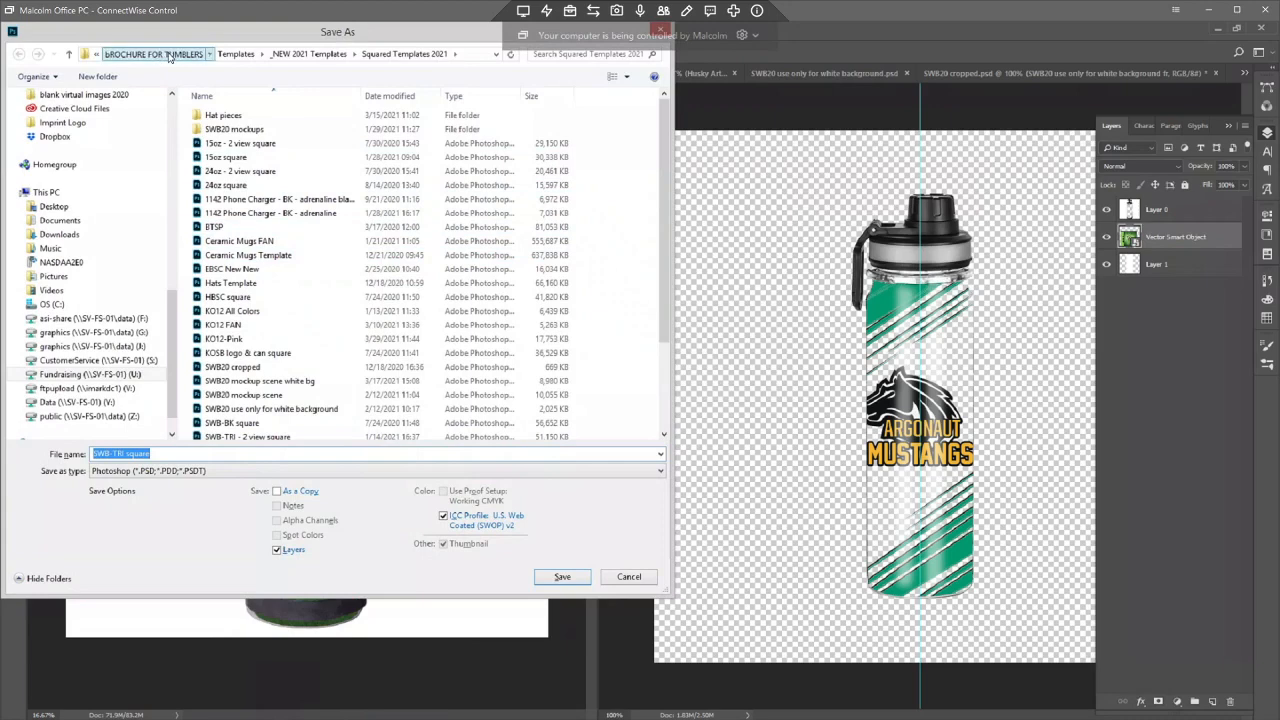
{"action": "left_click", "coordinate": [155, 57]}
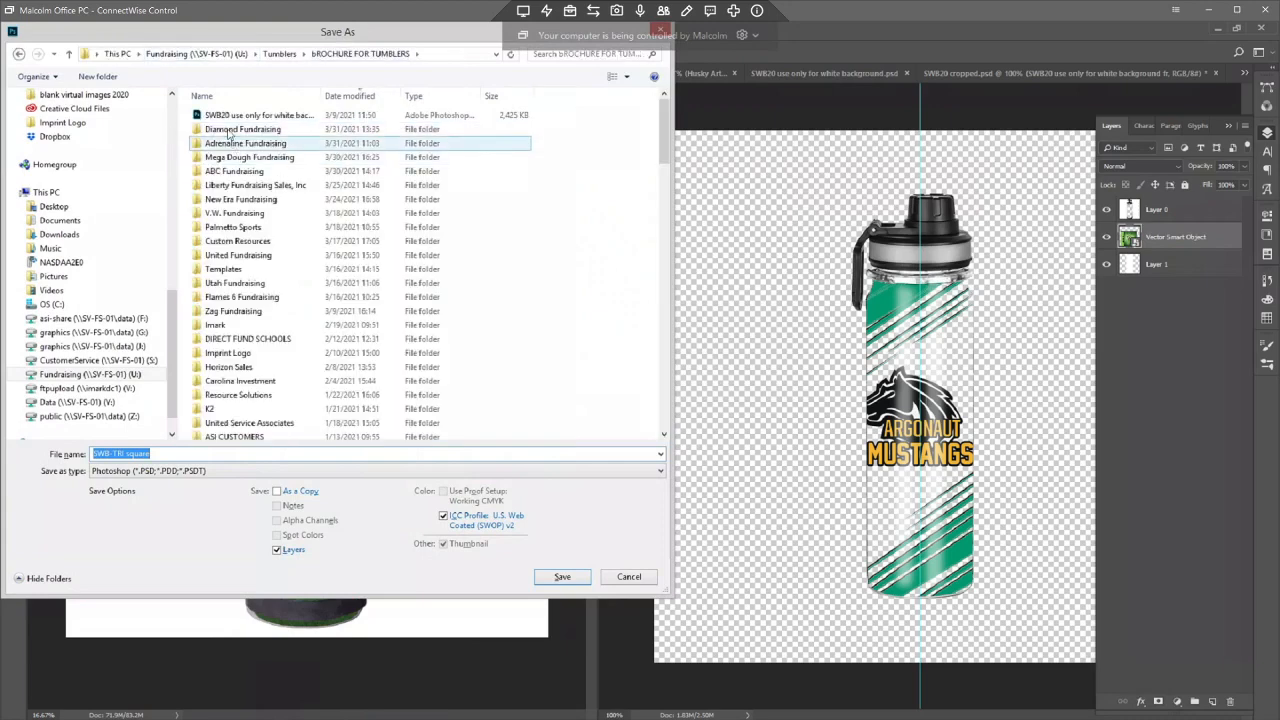
{"action": "double_click", "coordinate": [229, 133]}
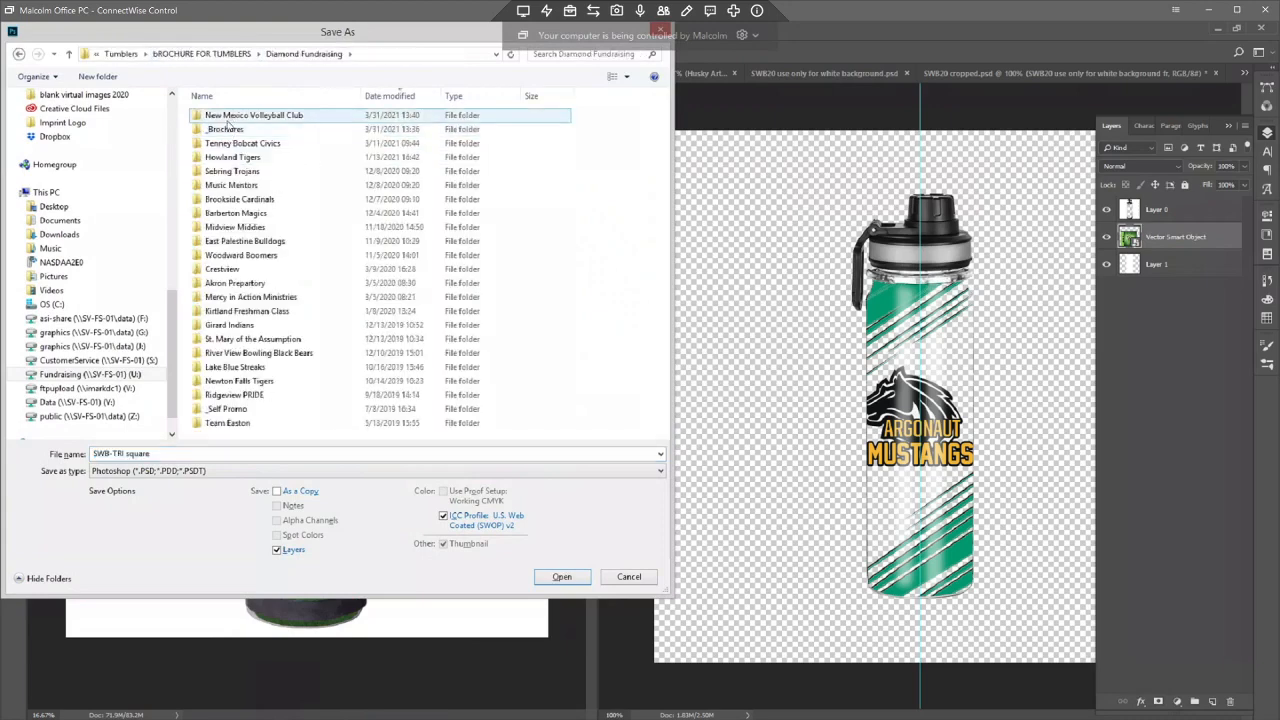
{"action": "double_click", "coordinate": [229, 117]}
{"action": "double_click", "coordinate": [216, 130]}
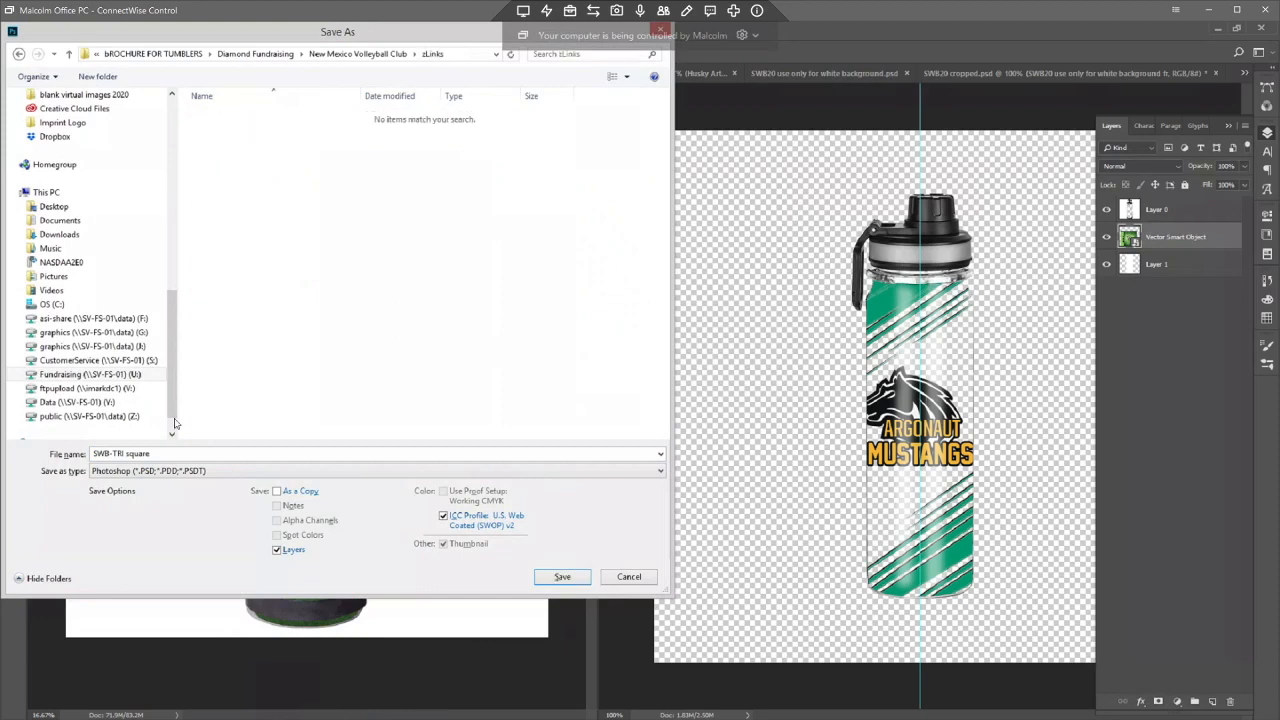
{"action": "left_click", "coordinate": [162, 471]}
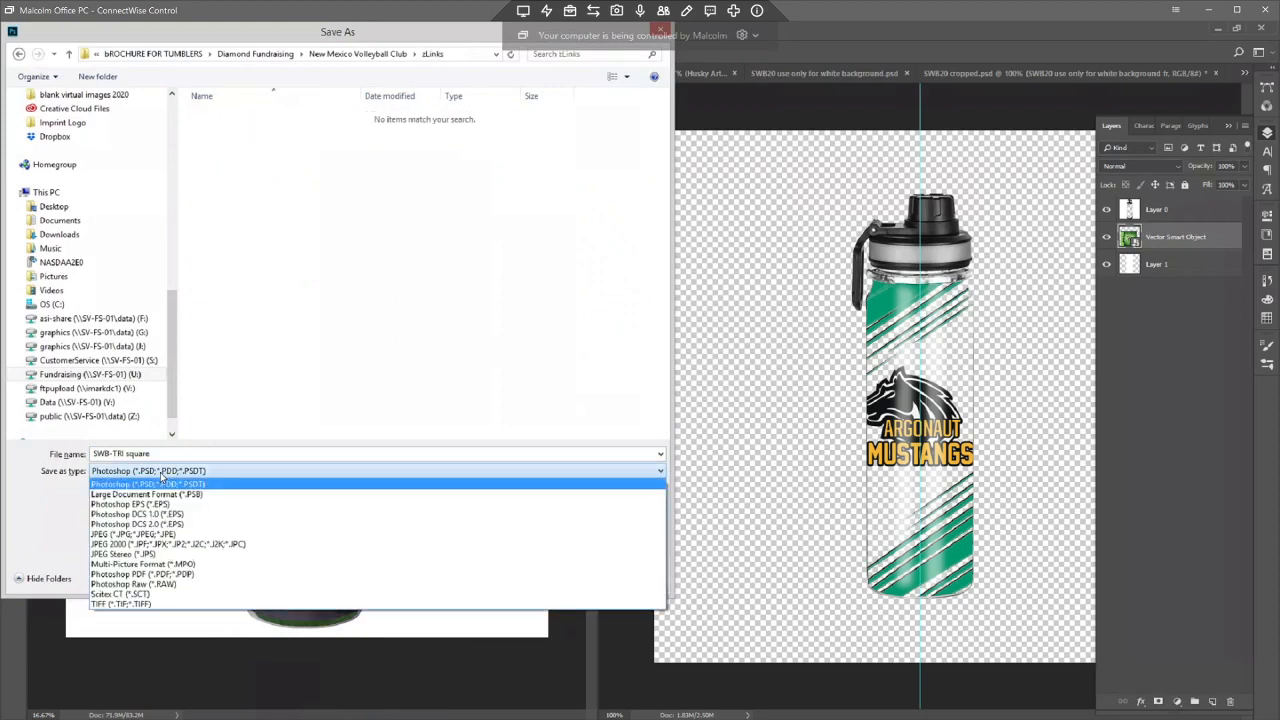
{"action": "left_click", "coordinate": [130, 534]}
{"action": "left_click", "coordinate": [562, 576]}
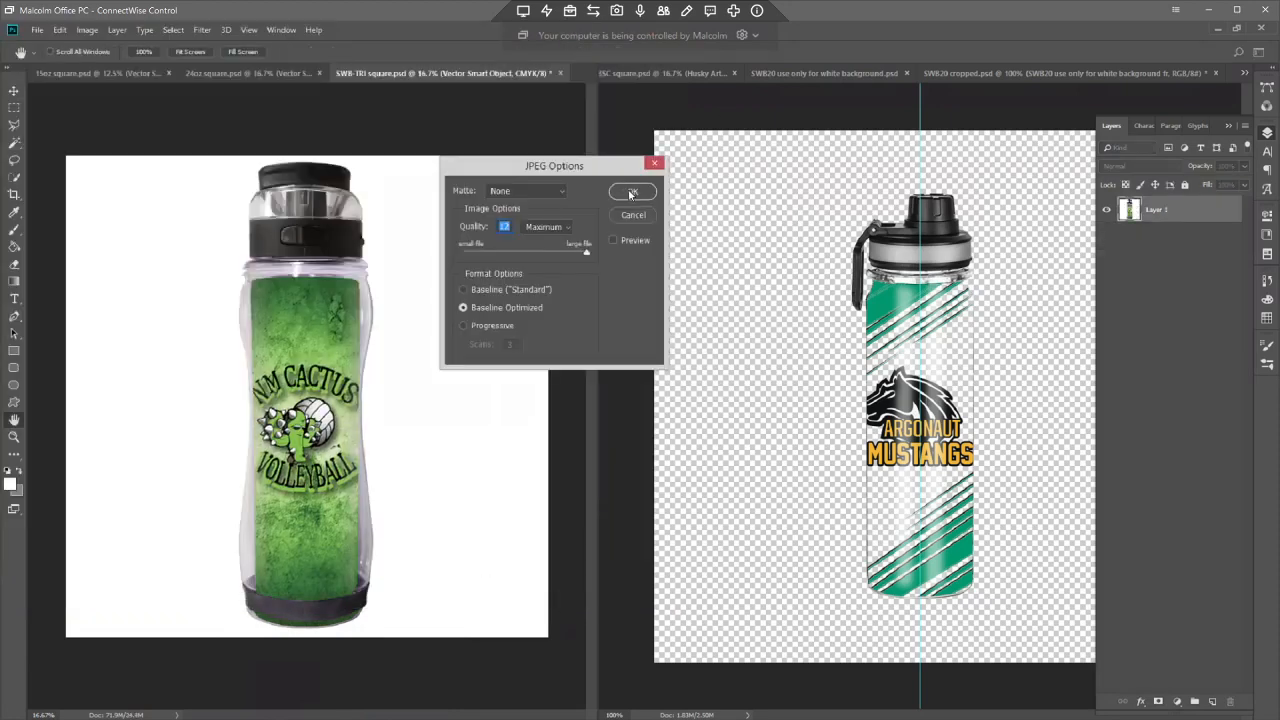
{"action": "left_click", "coordinate": [632, 191]}
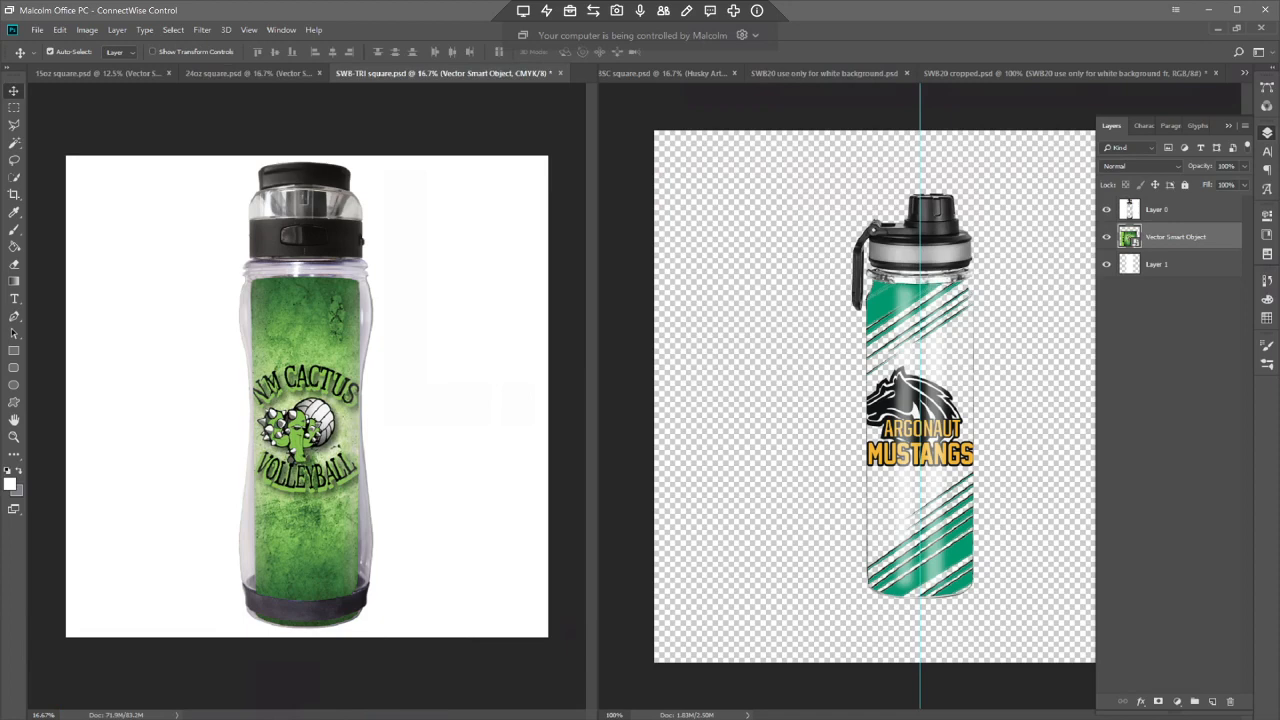
- Switch to the Diamond FR drinkware brochure in InDesign and select the 15oz tumbler image on the East Palestine Bulldogs front page
{"action": "key", "text": "alt+Tab"}
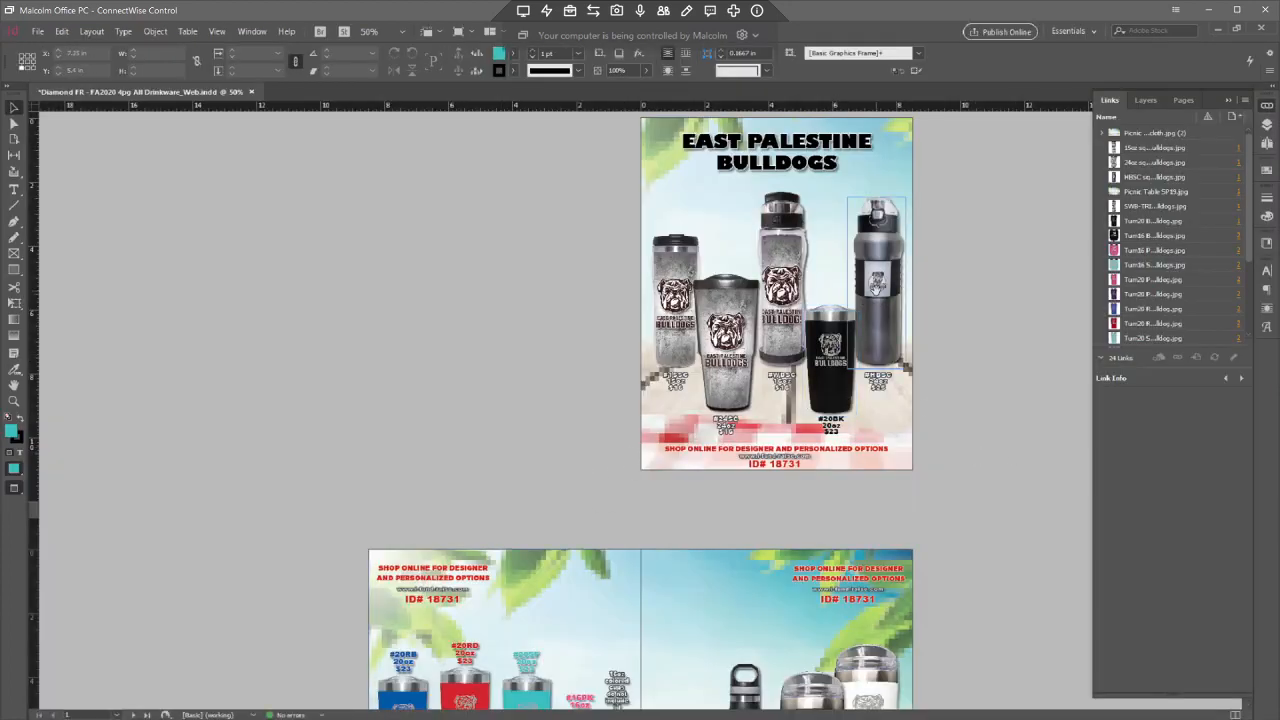
{"action": "scroll", "coordinate": [974, 457], "scroll_direction": "down", "scroll_amount": 2}
{"action": "scroll", "coordinate": [974, 457], "scroll_direction": "up", "scroll_amount": 1}
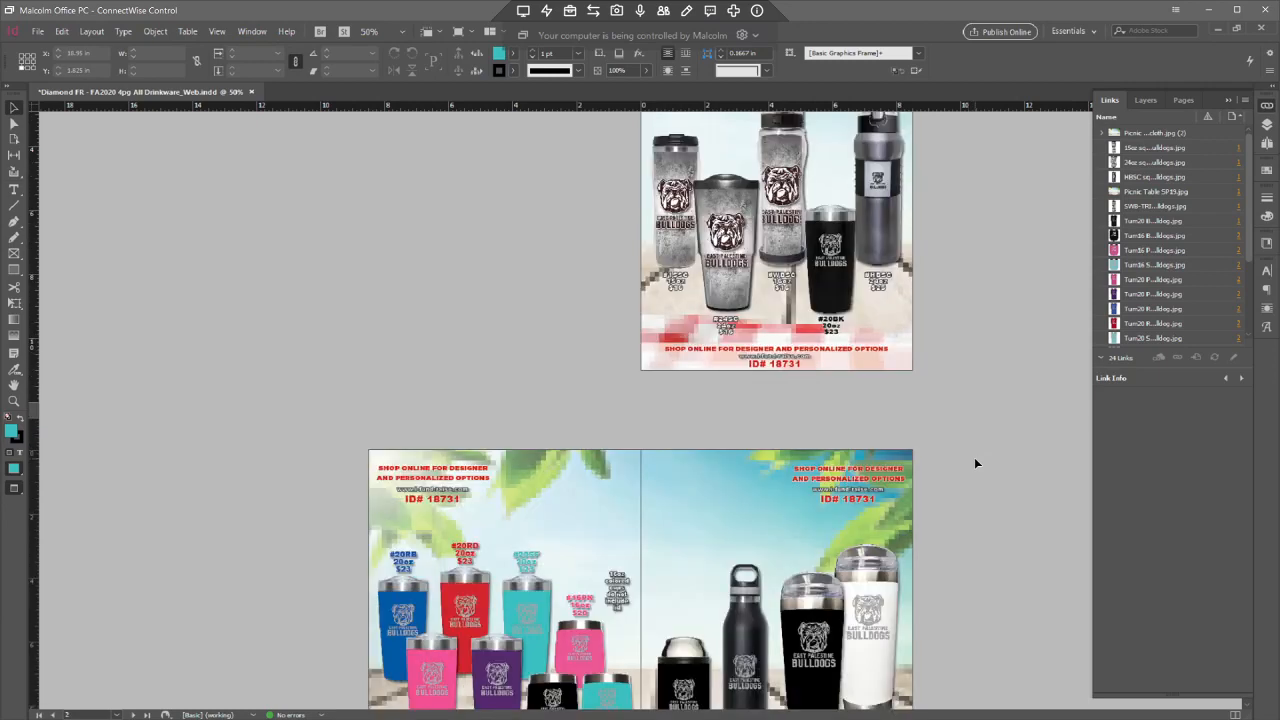
{"action": "scroll", "coordinate": [981, 415], "scroll_direction": "up", "scroll_amount": 2}
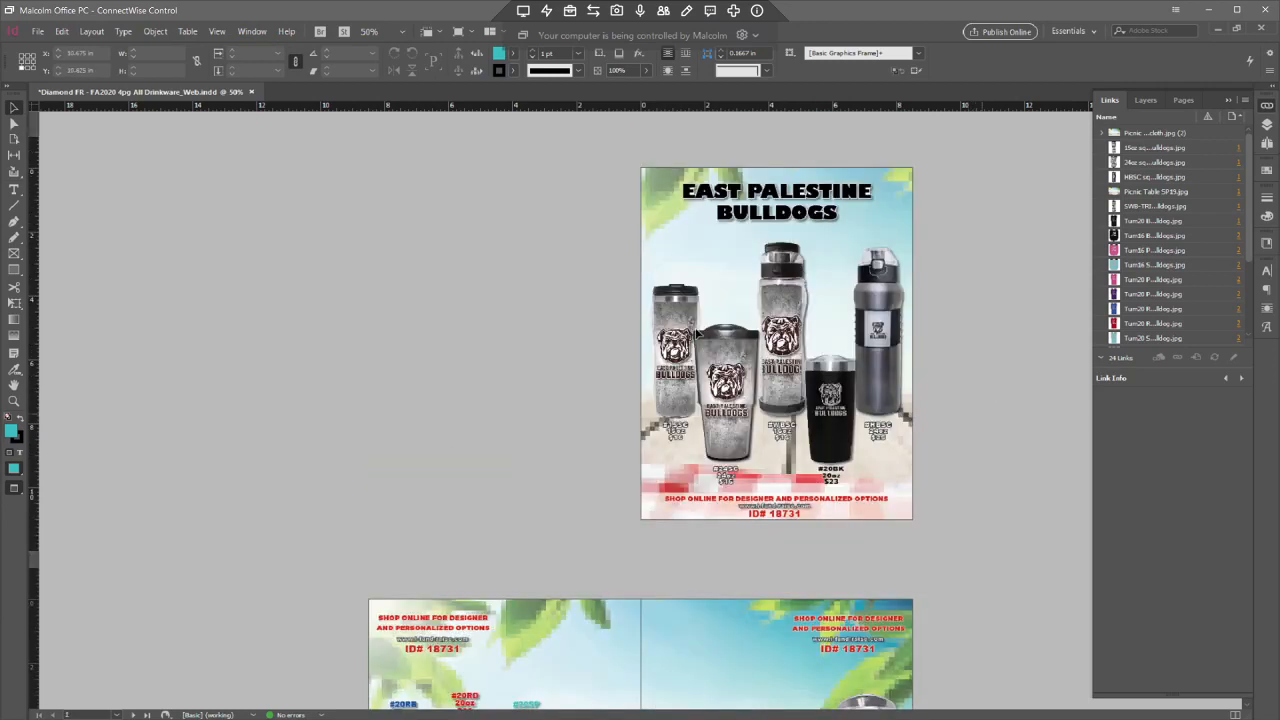
{"action": "left_click", "coordinate": [668, 314]}
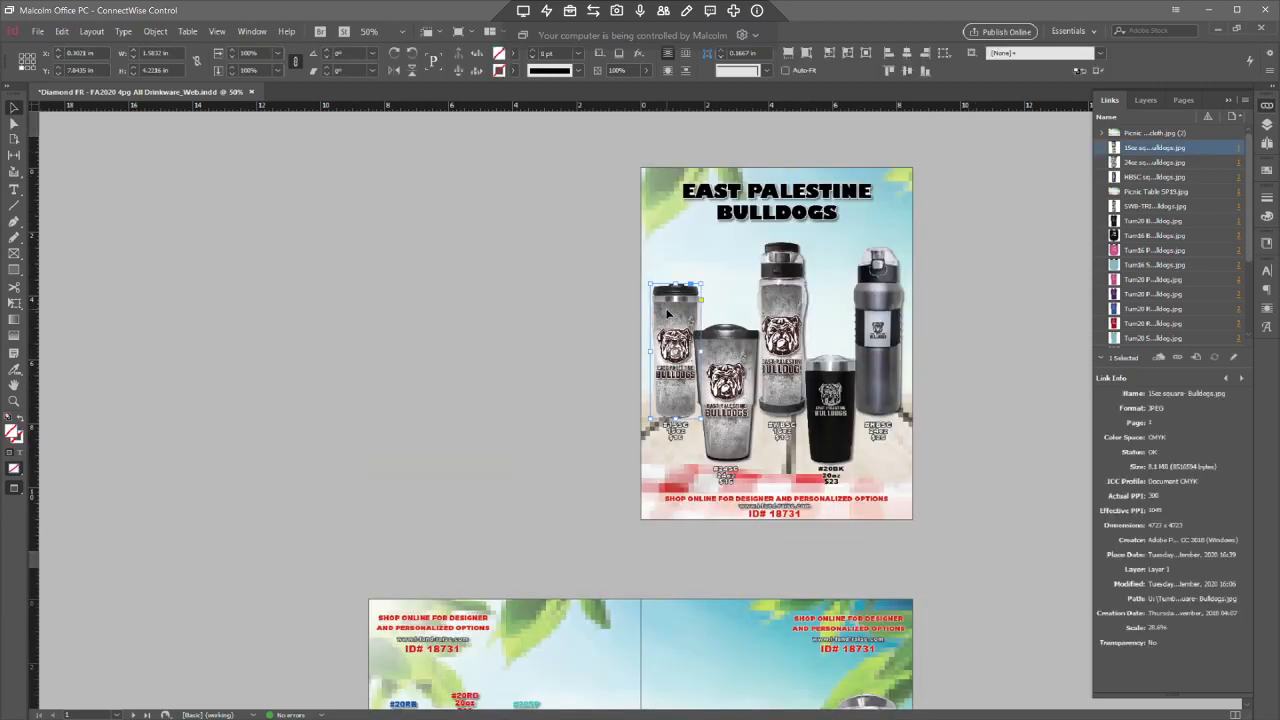
- Try to replace the selected tumbler image with "15oz square" from the Argonaut Mustangs zLinks folder
{"action": "key", "text": "ctrl+d"}
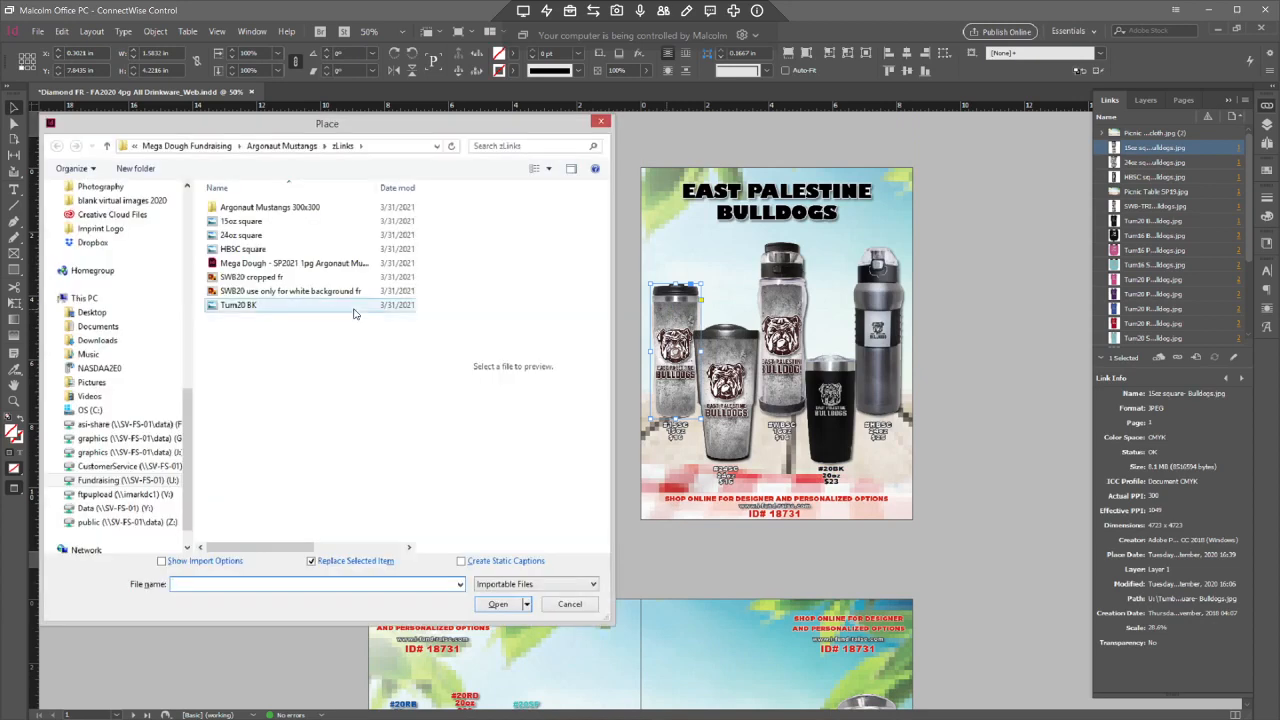
{"action": "double_click", "coordinate": [229, 221]}
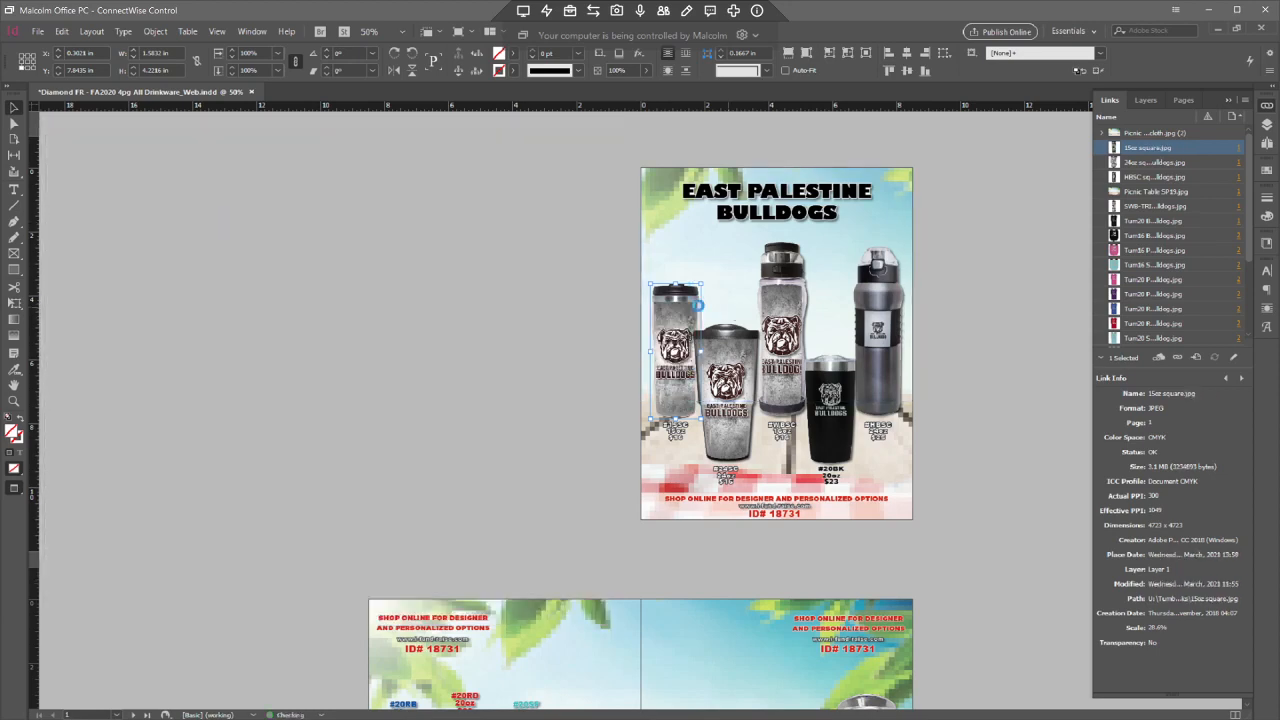
- Replace the 15oz tumbler image on the front page with "15oz square" from Diamond Fundraising's New Mexico Volleyball Club zLinks folder
{"action": "key", "text": "ctrl+d"}
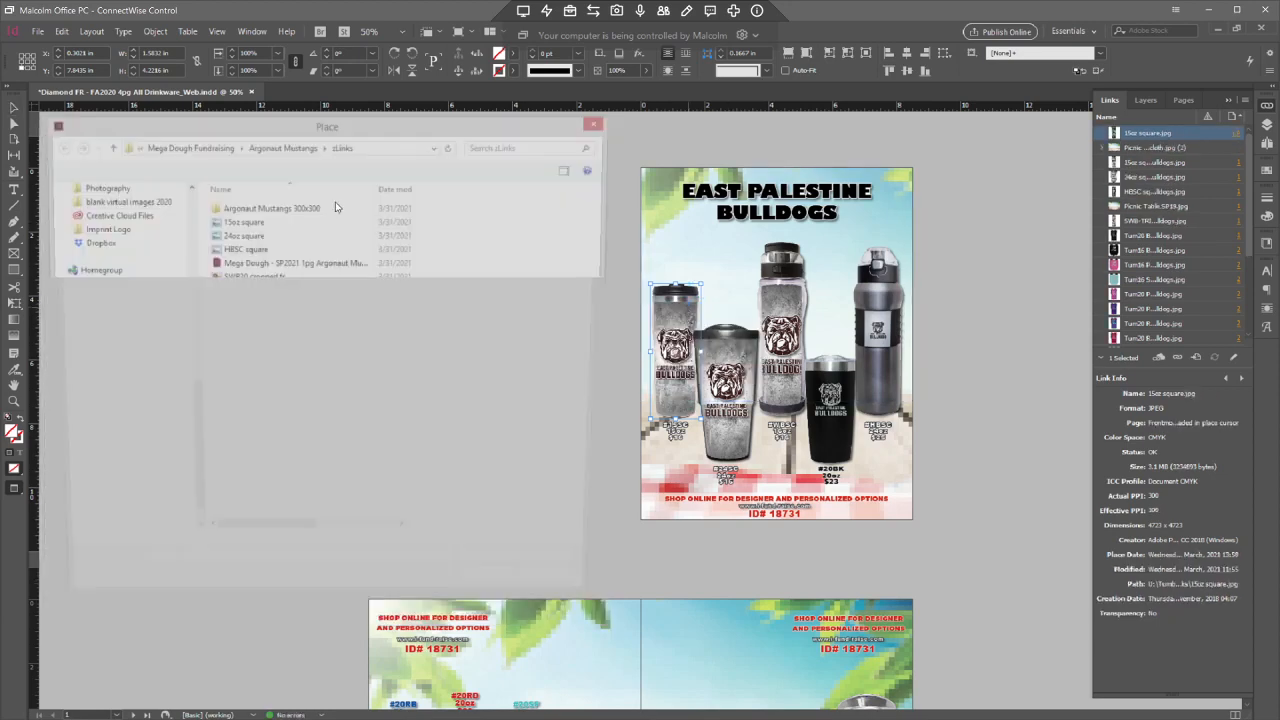
{"action": "left_click", "coordinate": [187, 146]}
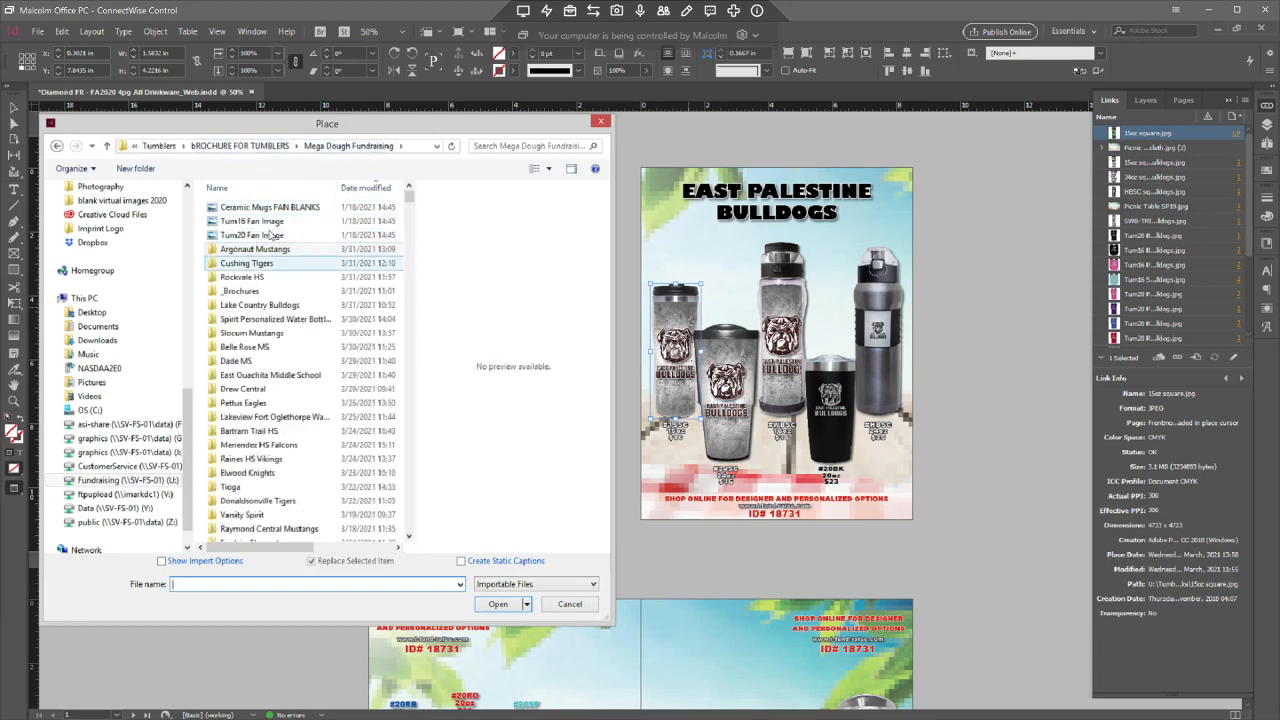
{"action": "left_click", "coordinate": [245, 146]}
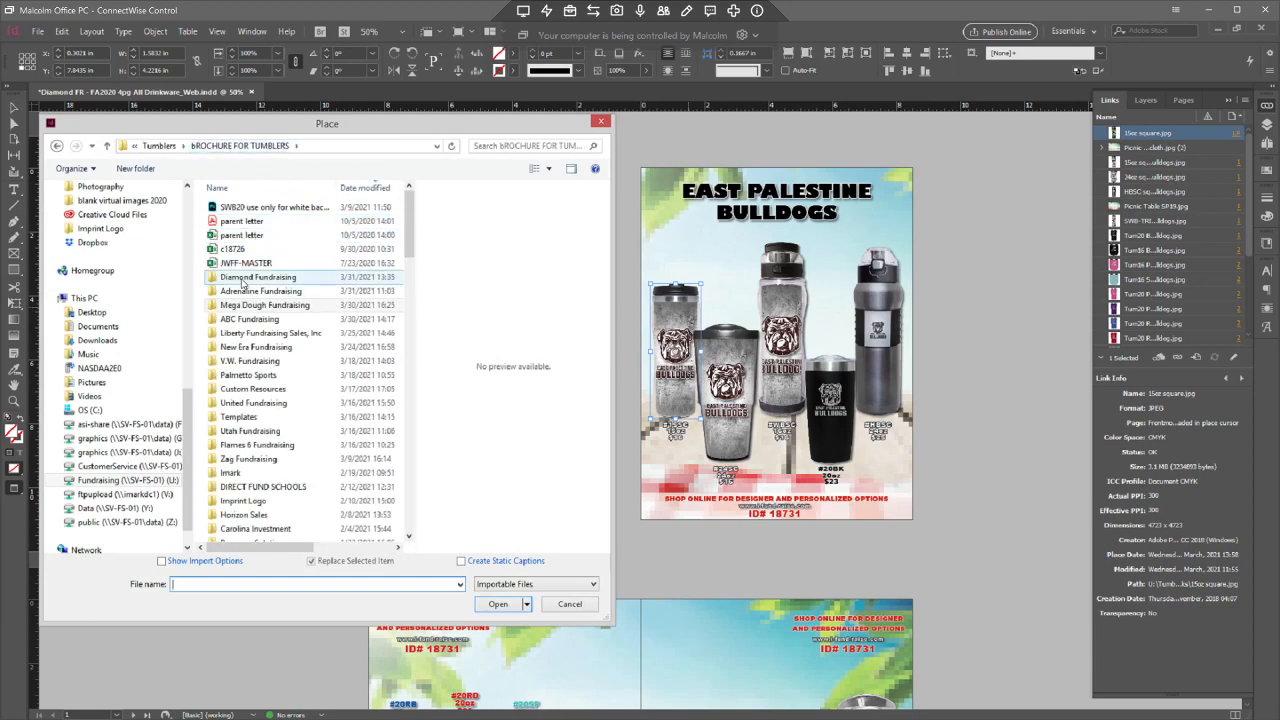
{"action": "double_click", "coordinate": [255, 277]}
{"action": "double_click", "coordinate": [244, 208]}
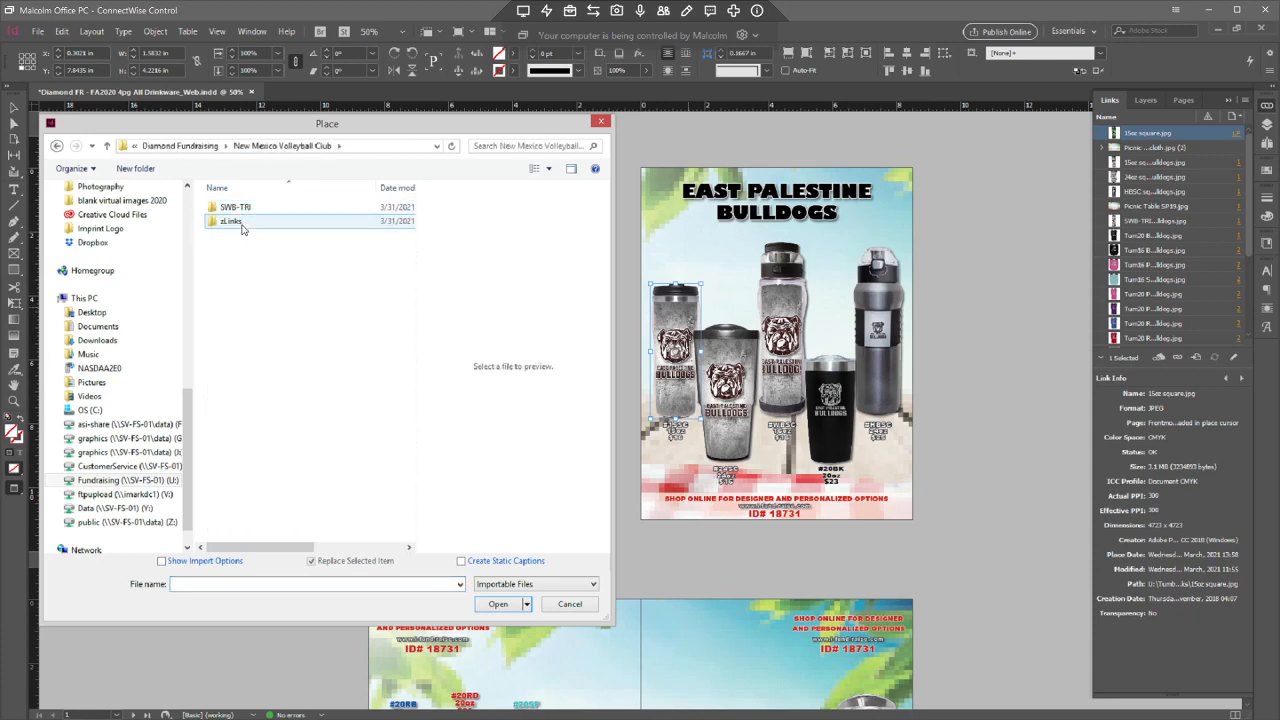
{"action": "double_click", "coordinate": [243, 220]}
{"action": "double_click", "coordinate": [241, 207]}
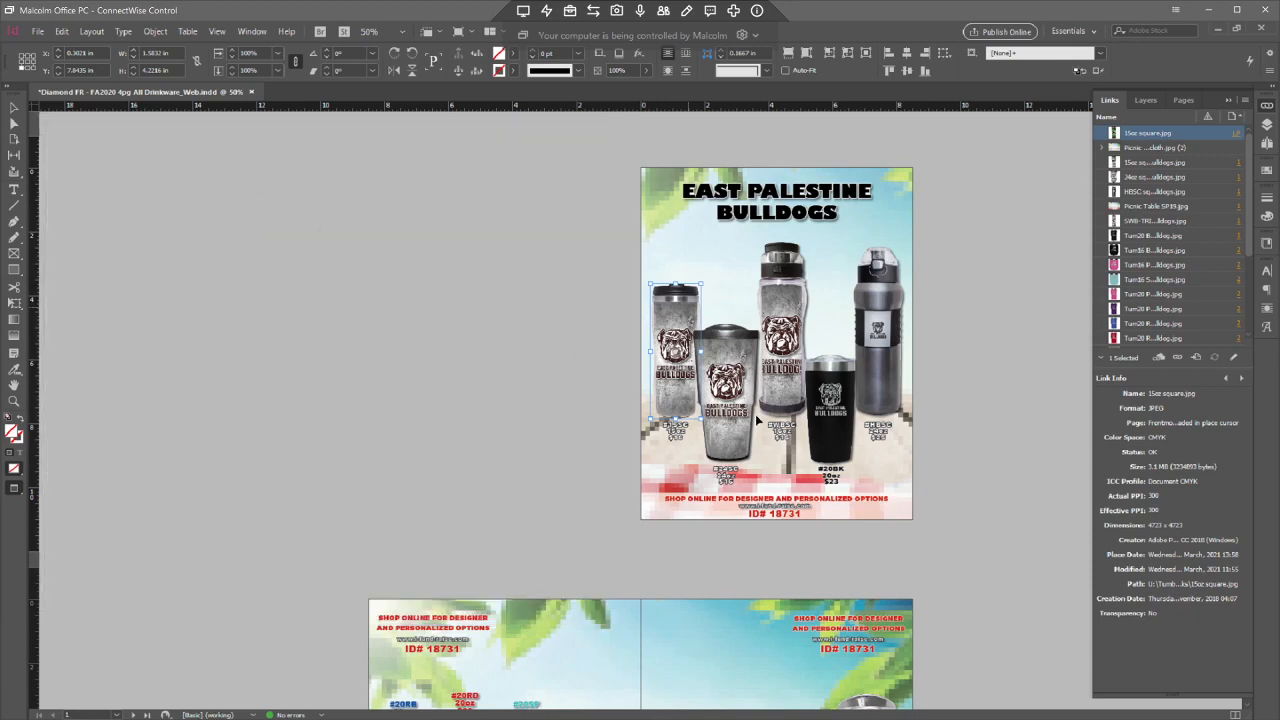
{"action": "left_click", "coordinate": [14, 108]}
{"action": "left_click", "coordinate": [673, 398]}
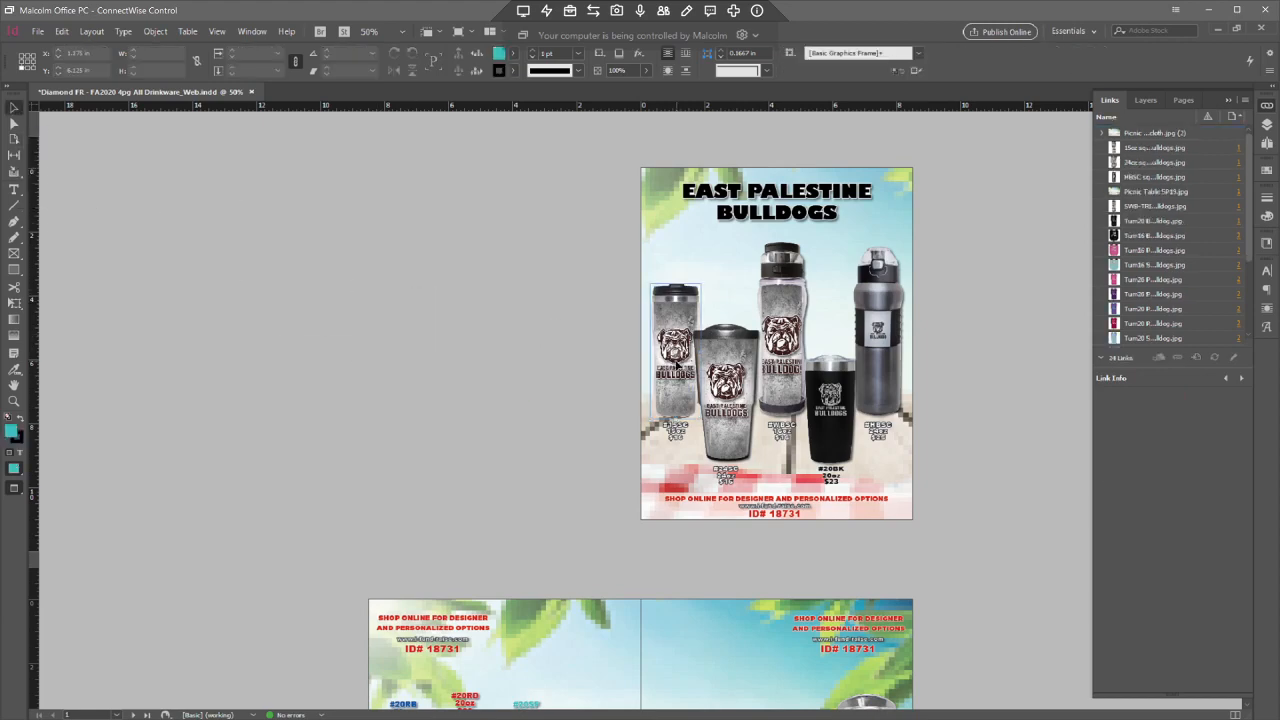
{"action": "key", "text": "ctrl+d"}
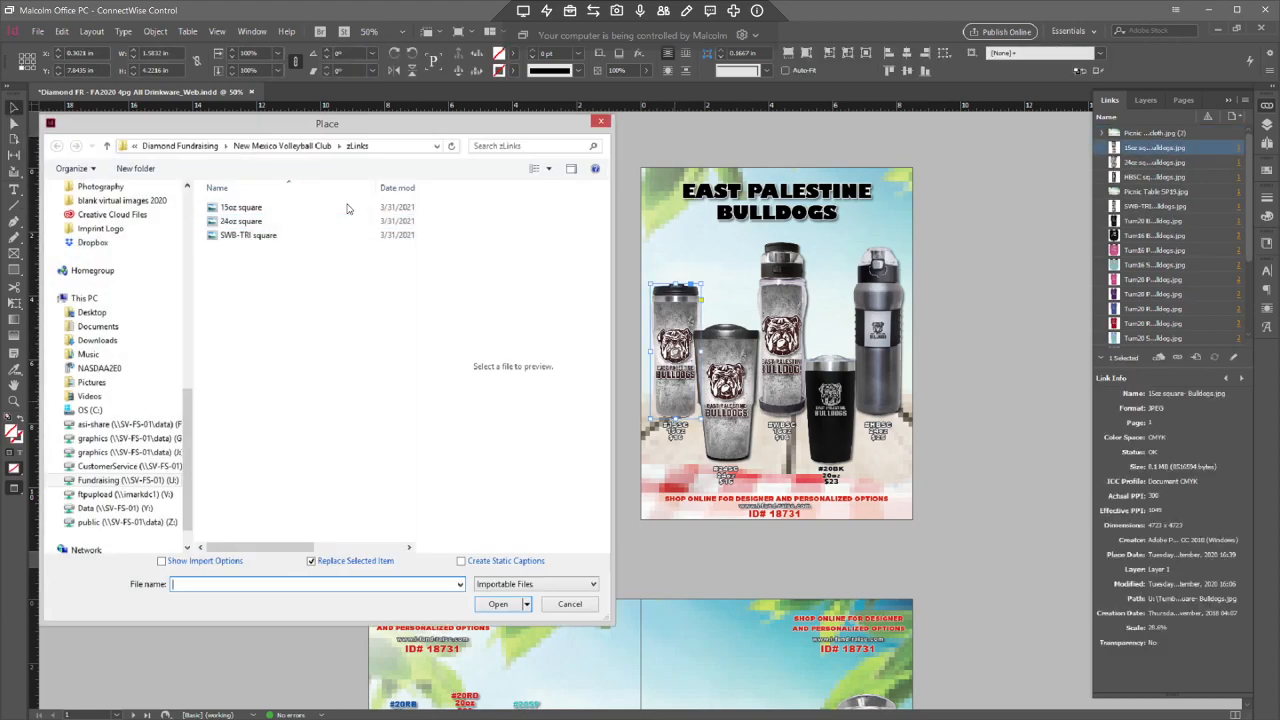
{"action": "double_click", "coordinate": [249, 210]}
- Replace the front-page 24oz tumbler image with "24oz square" and the tall clear bottle image with "SWB-TRI square" from the same zLinks folder
{"action": "left_click", "coordinate": [728, 400]}
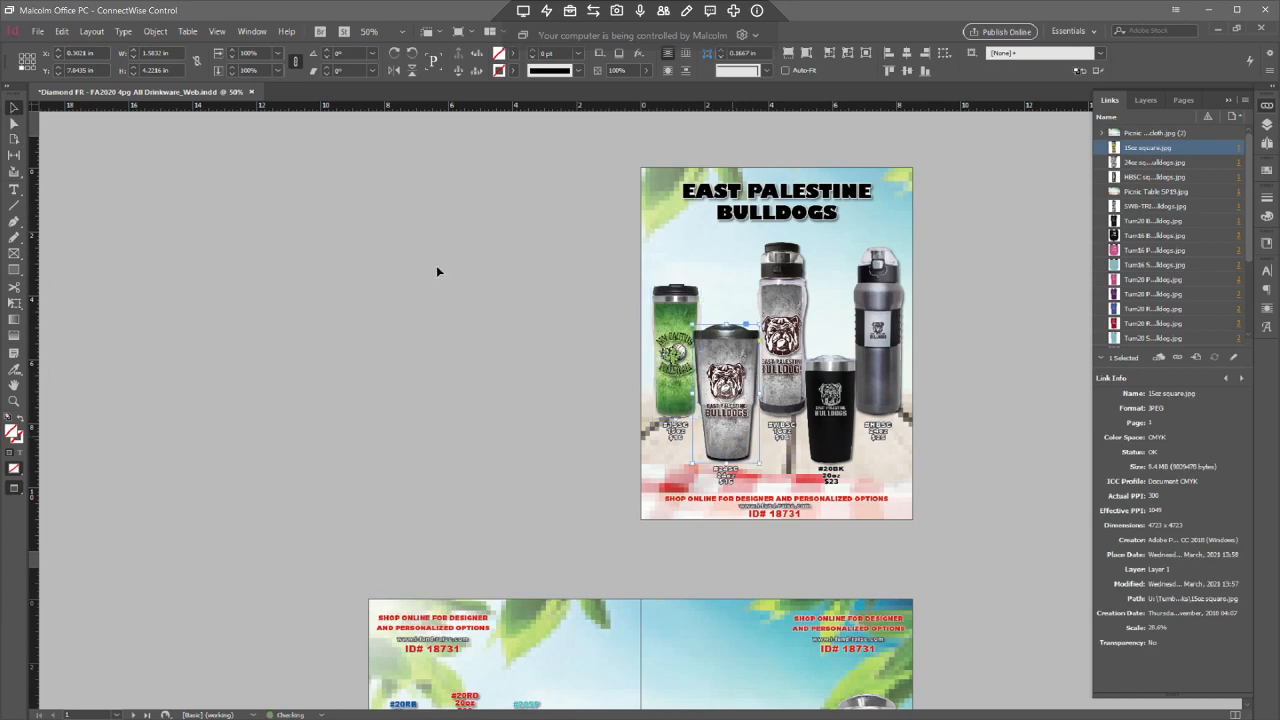
{"action": "key", "text": "ctrl+d"}
{"action": "double_click", "coordinate": [232, 221]}
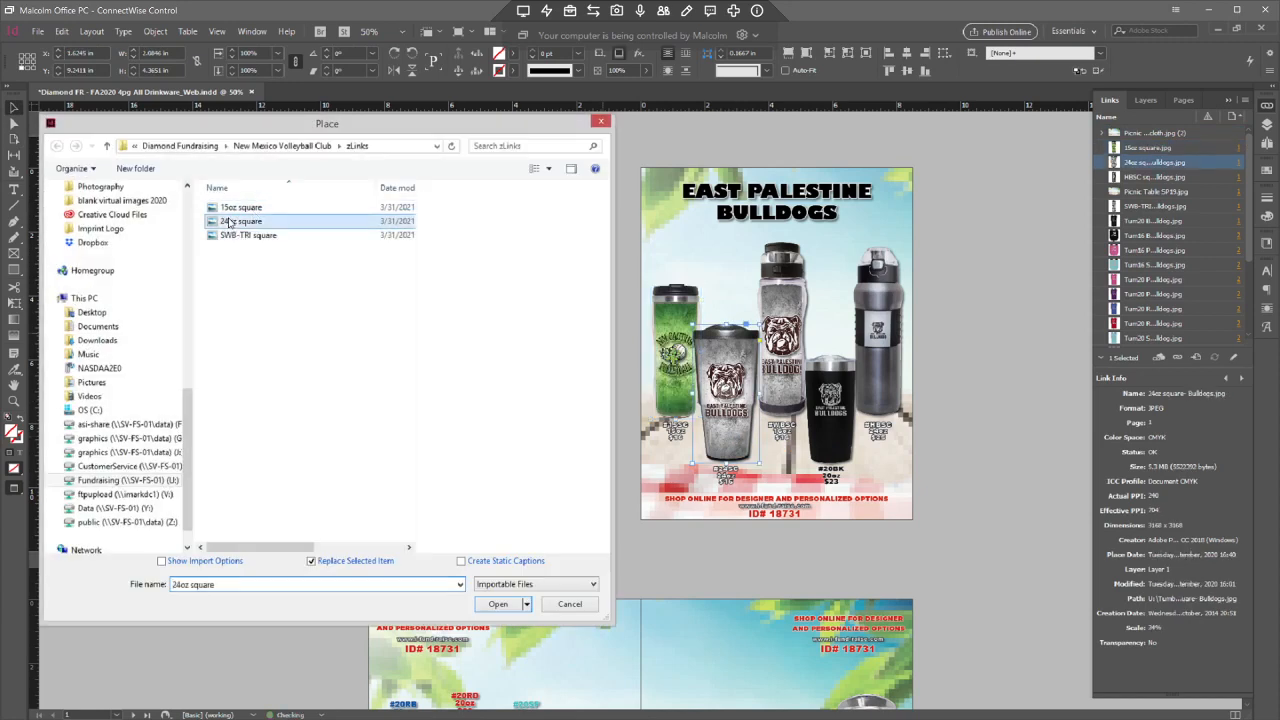
{"action": "left_click", "coordinate": [789, 303]}
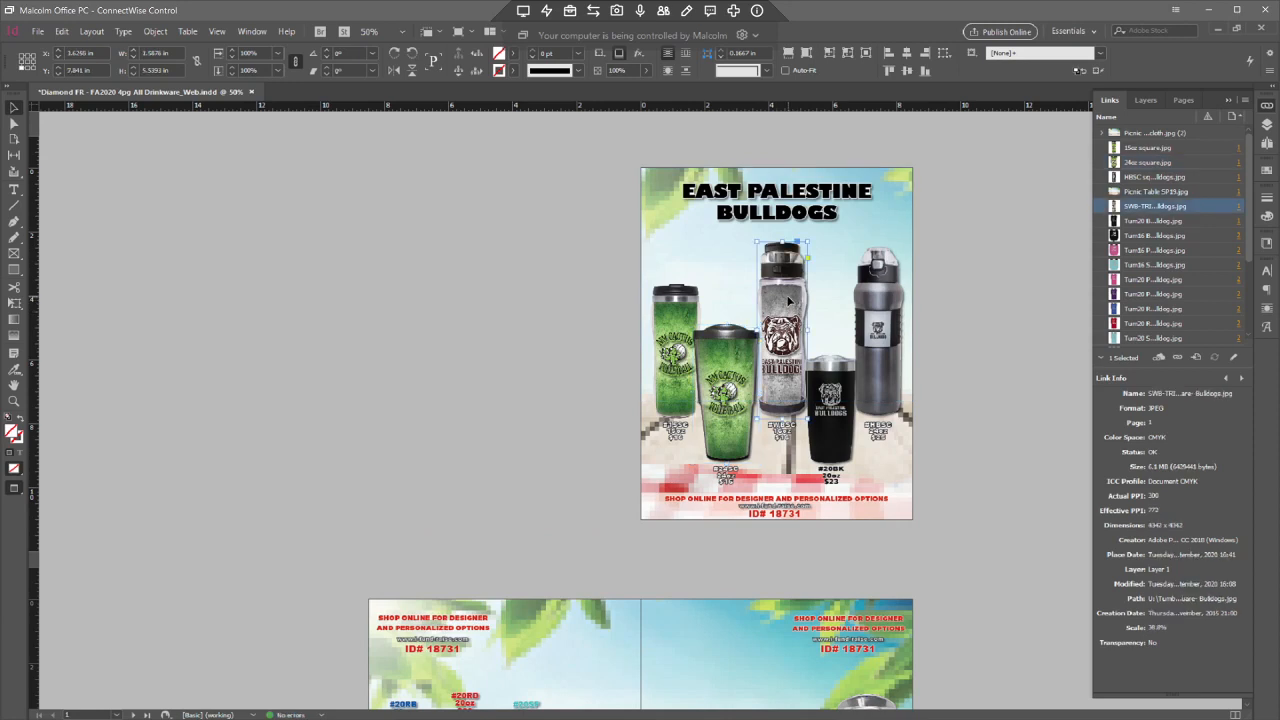
{"action": "key", "text": "ctrl+d"}
{"action": "double_click", "coordinate": [240, 236]}
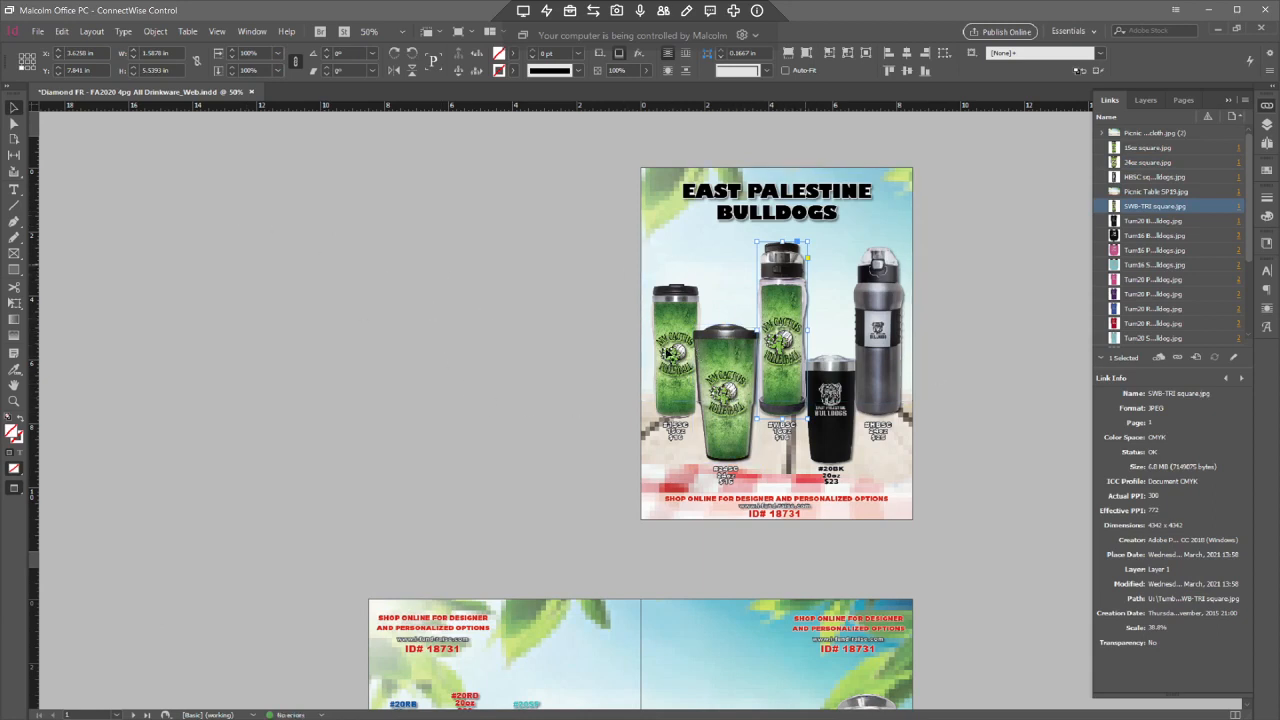
- Check the group name in the Outlook request e-mail and replace the front-page heading with "NEW MEXICO" above "VOLLEYBALL CLUB"
{"action": "left_click", "coordinate": [718, 158]}
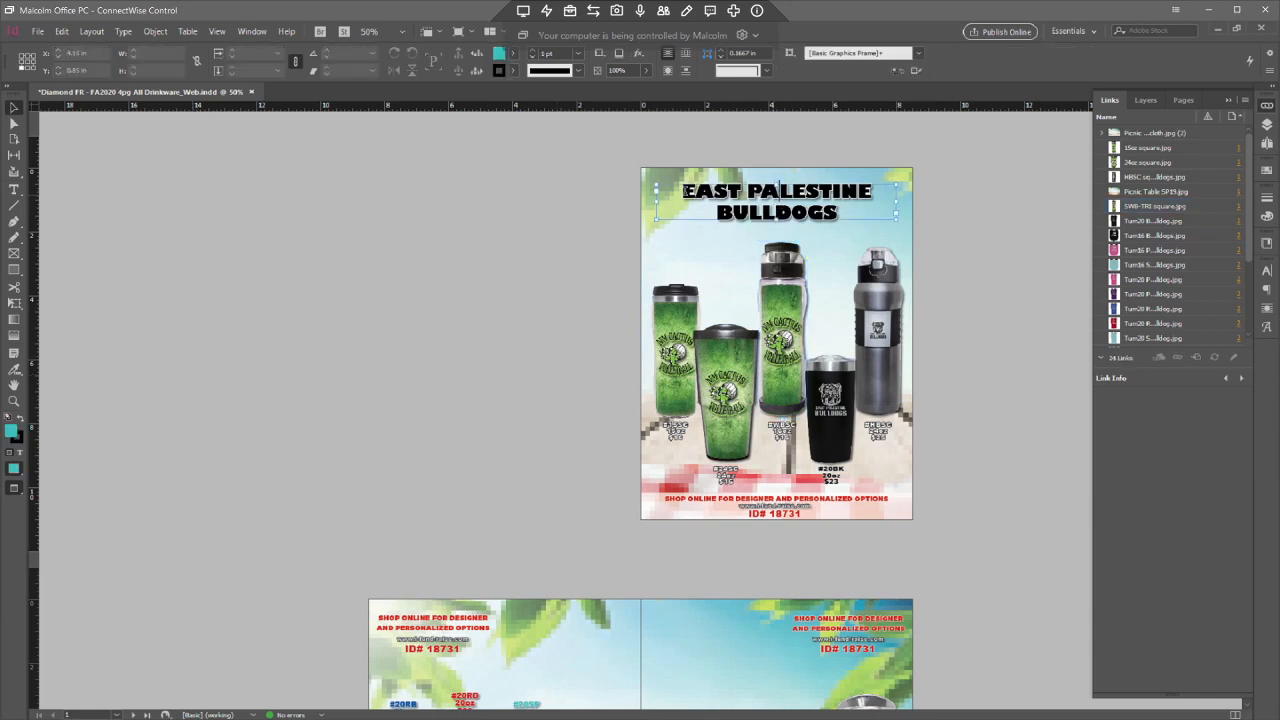
{"action": "double_click", "coordinate": [685, 191]}
{"action": "left_click_drag", "start_coordinate": [685, 191], "coordinate": [838, 207]}
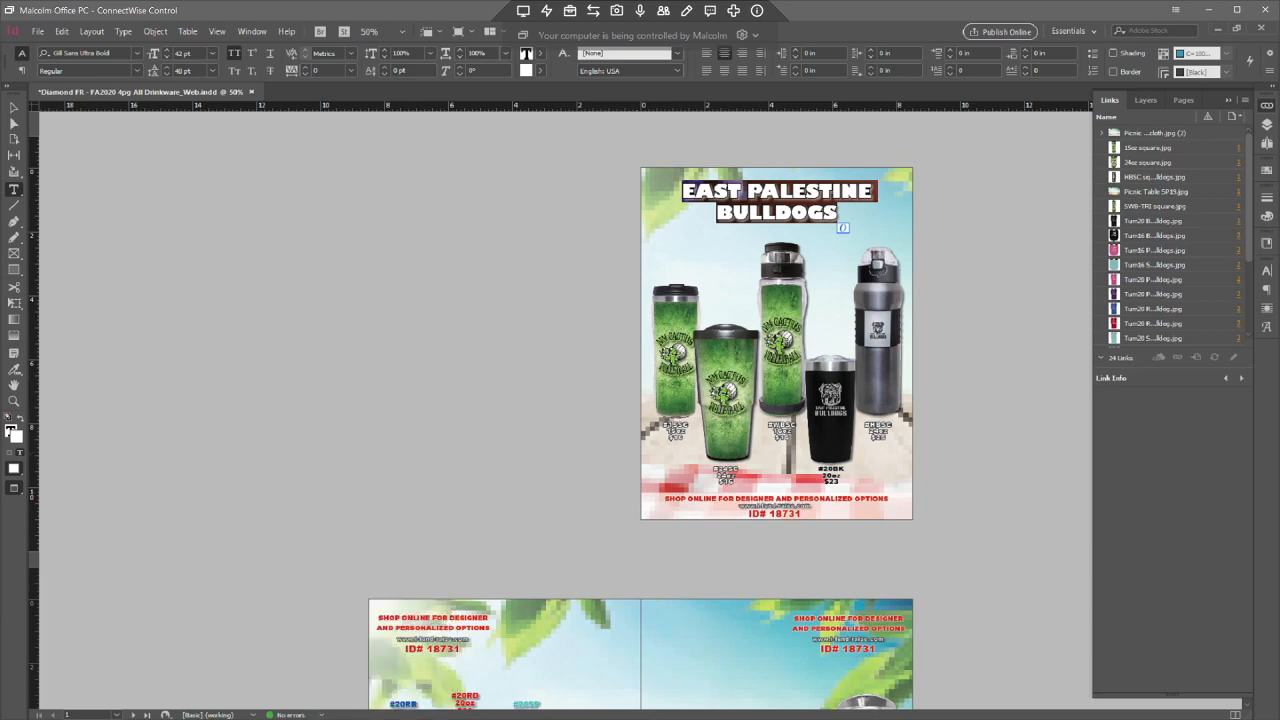
{"action": "left_click", "coordinate": [400, 717]}
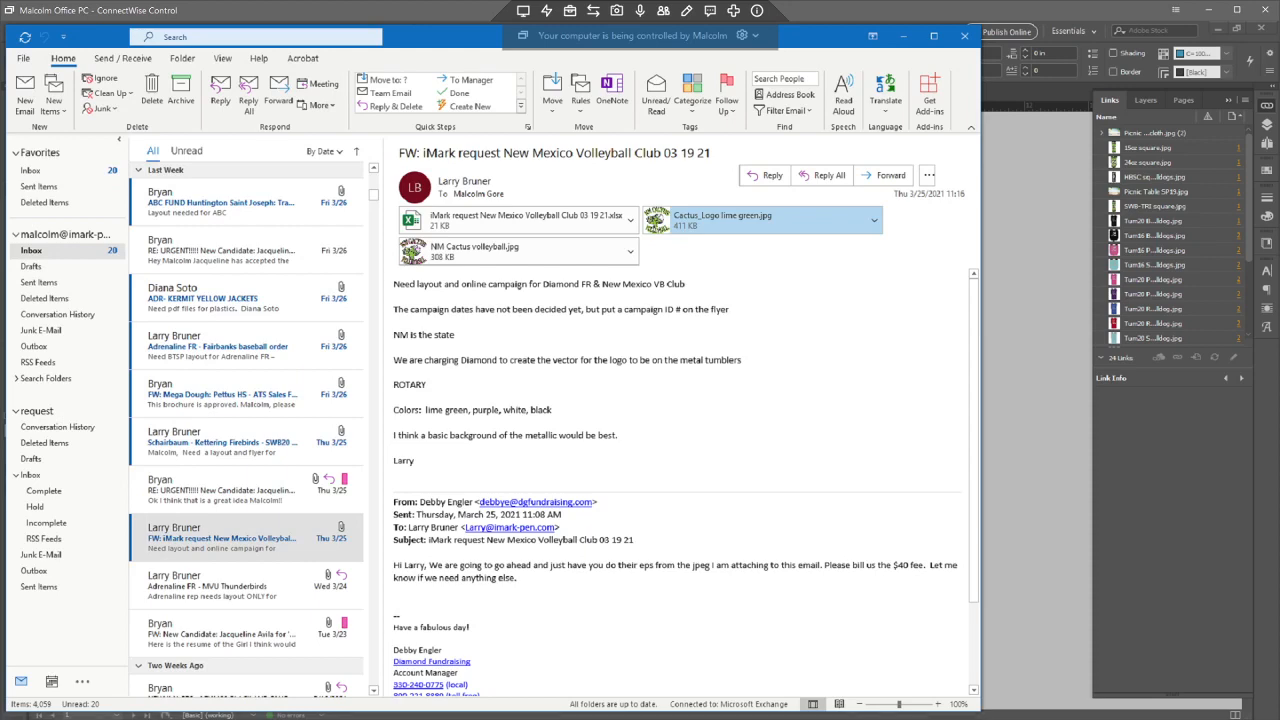
{"action": "left_click", "coordinate": [583, 716]}
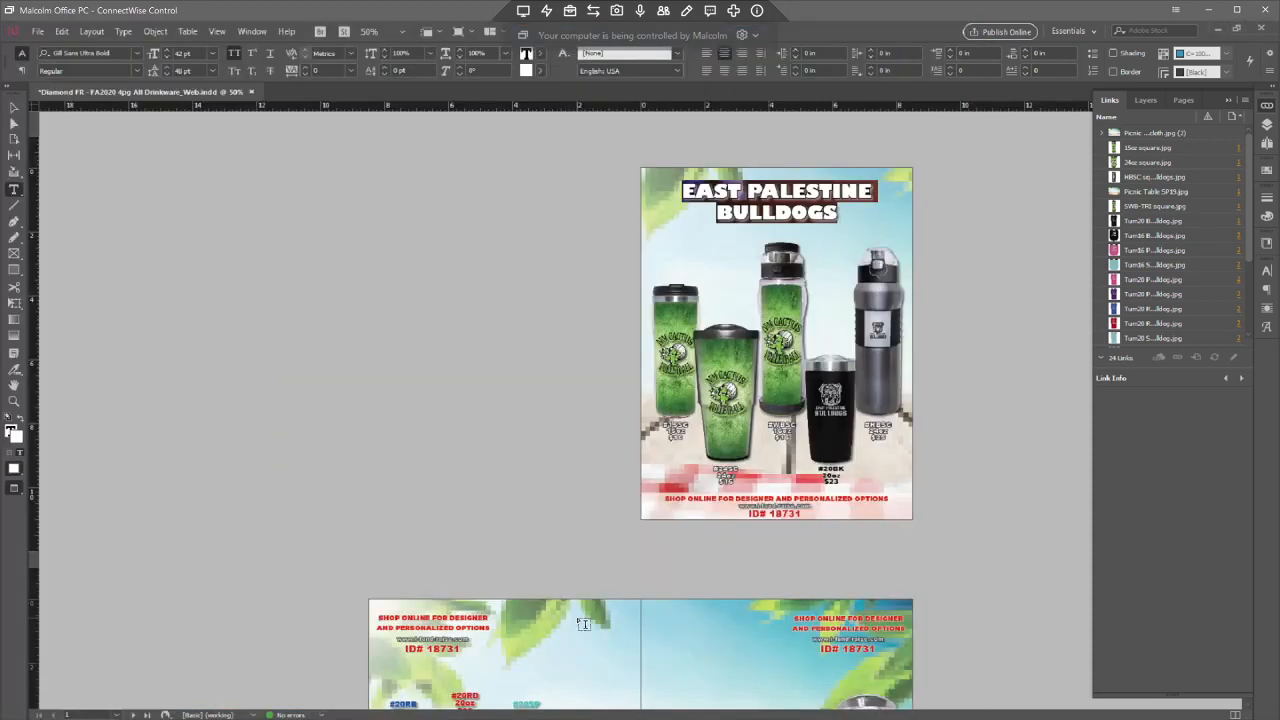
{"action": "type", "text": "NERW"}
{"action": "key", "text": "BackSpace"}
{"action": "key", "text": "BackSpace"}
{"action": "type", "text": "W"}
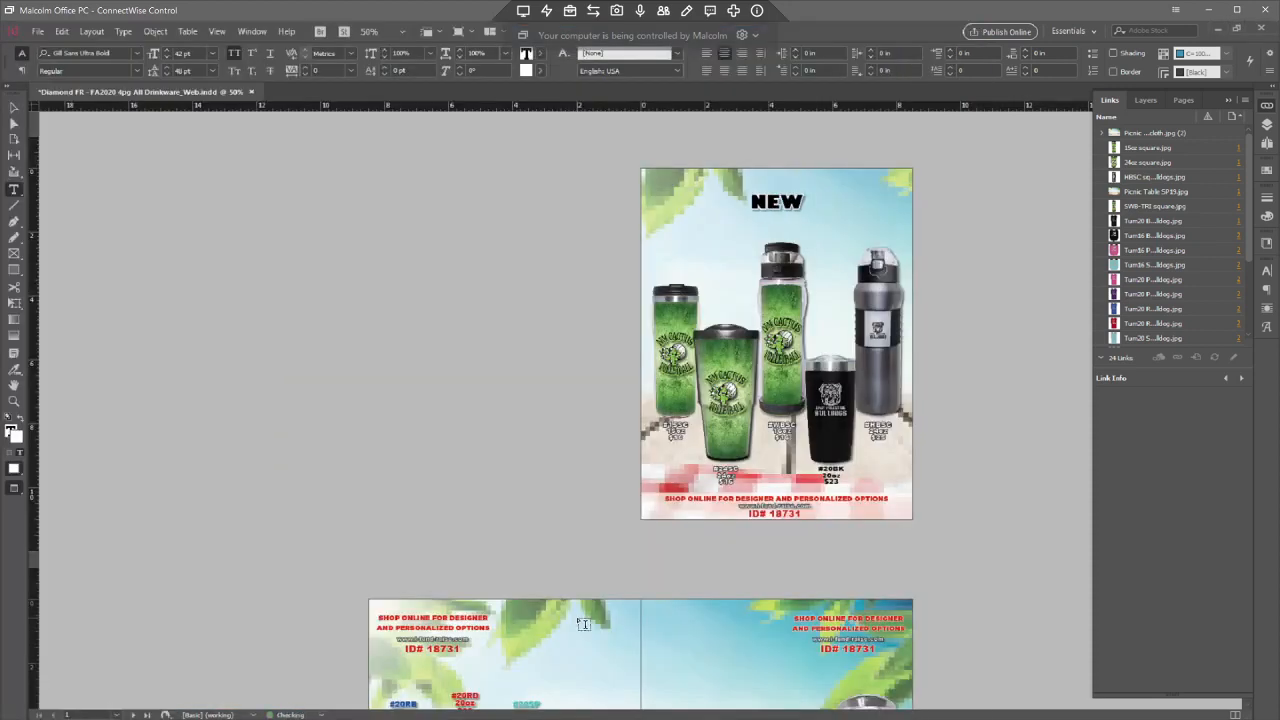
{"action": "type", "text": " MEXICO"}
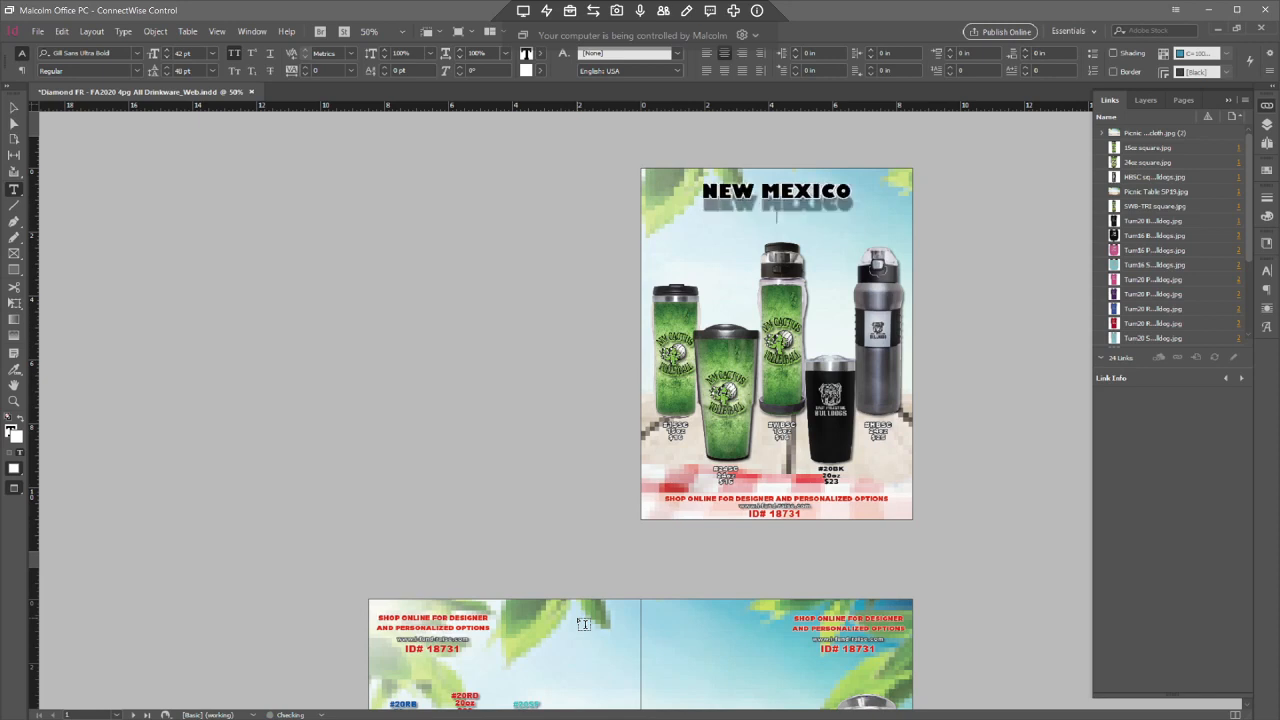
{"action": "key", "text": "Return"}
{"action": "type", "text": "VOLLEYBALL CLUB"}
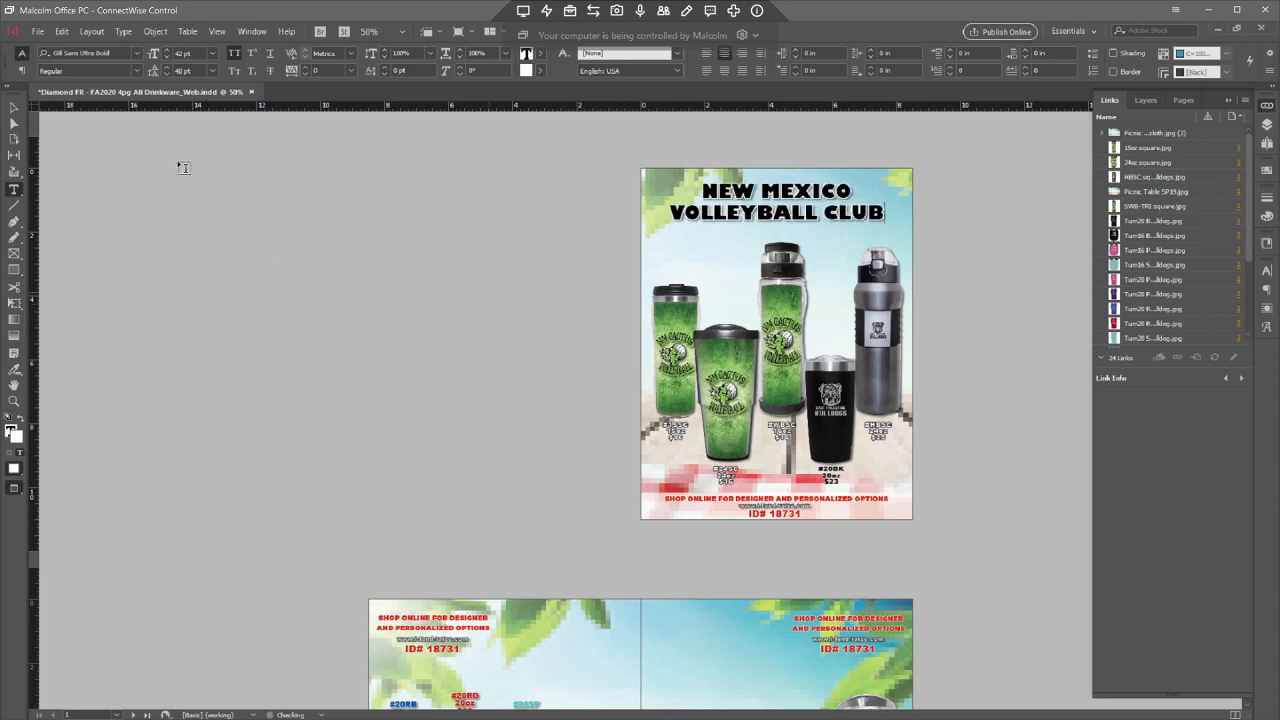
{"action": "left_click", "coordinate": [13, 107]}
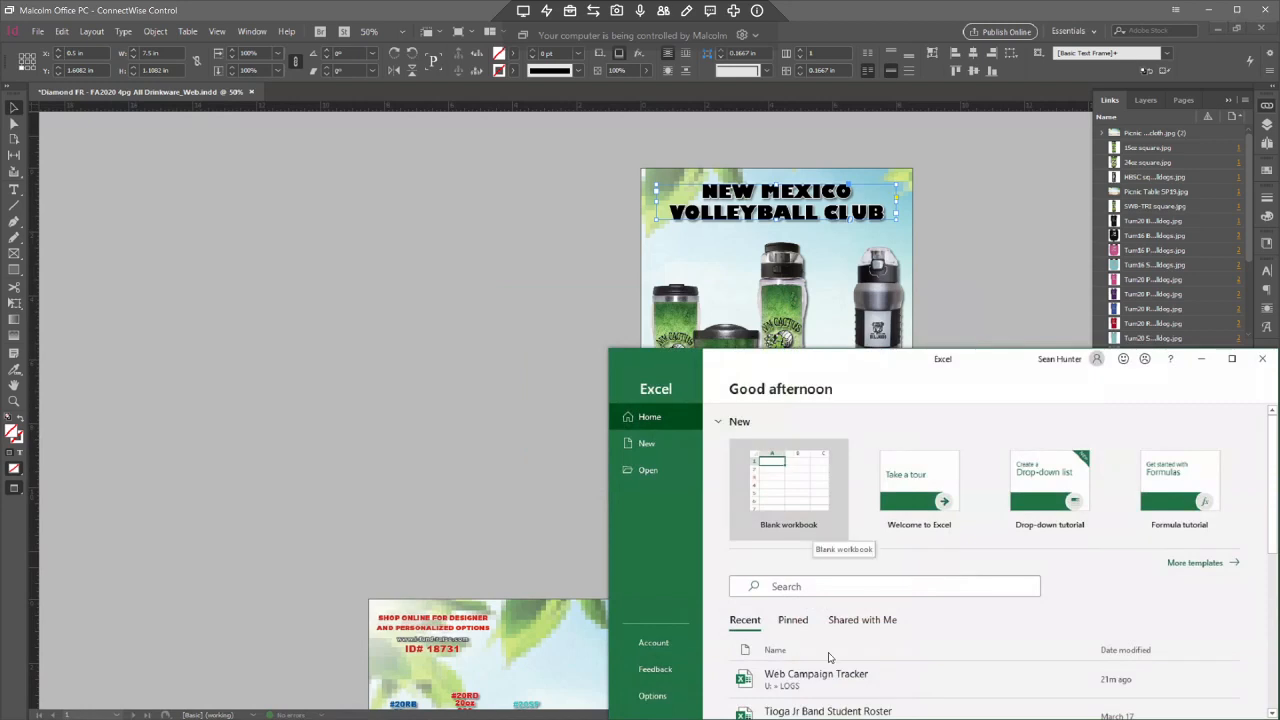
- Look up the New Mexico Volleyball Club campaign in Excel's Web Campaign Tracker and set the brochure's front-page ID# to 18862
{"action": "left_click", "coordinate": [868, 688]}
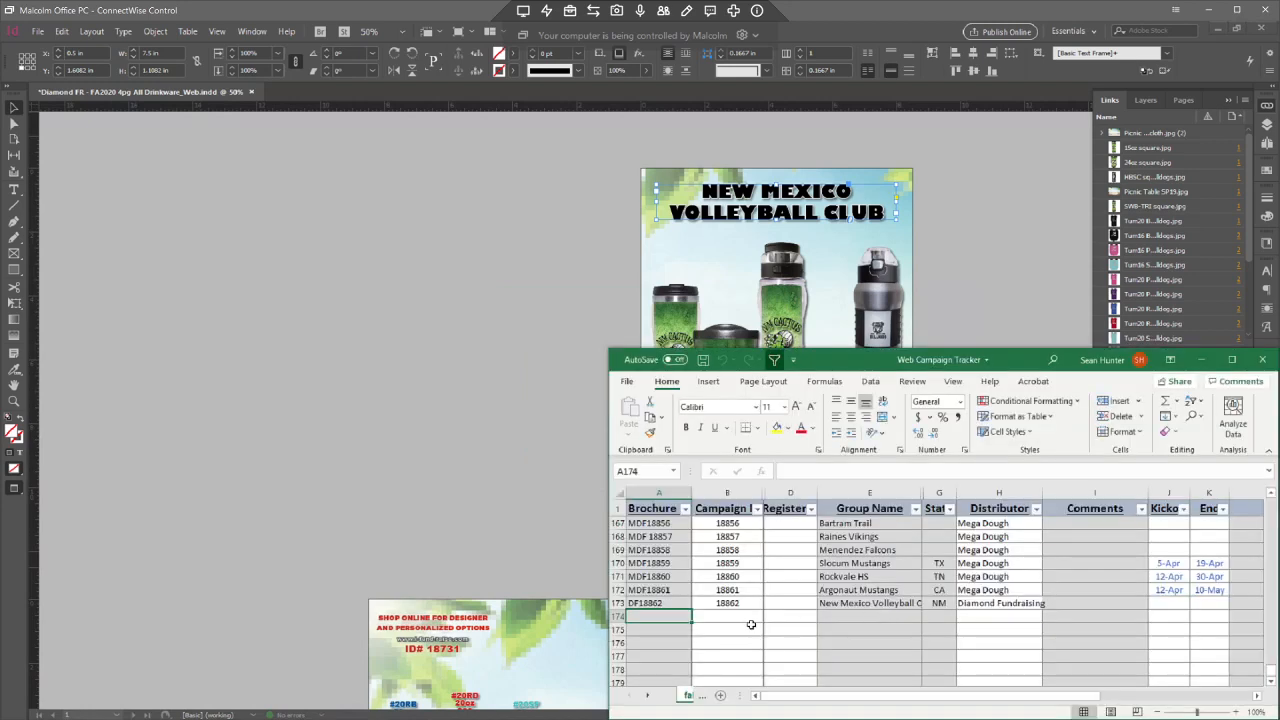
{"action": "left_click", "coordinate": [1262, 359]}
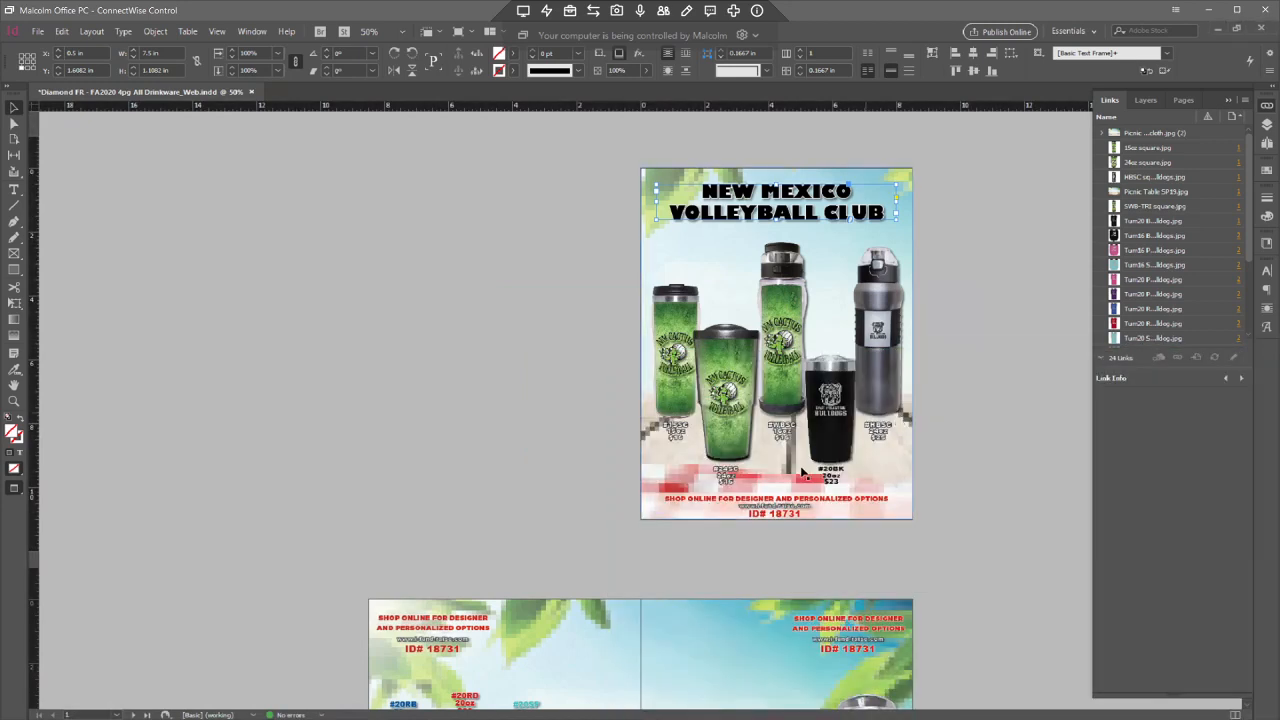
{"action": "left_click", "coordinate": [795, 515]}
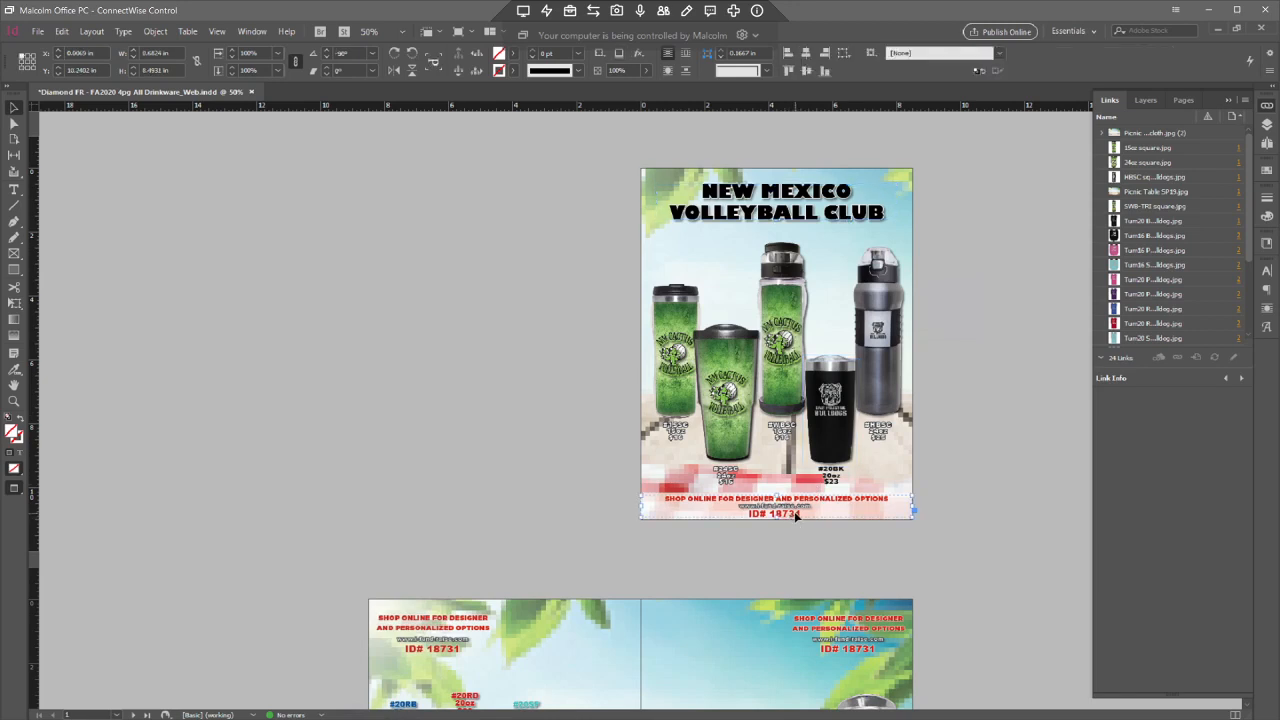
{"action": "left_click", "coordinate": [796, 514]}
{"action": "double_click", "coordinate": [796, 513]}
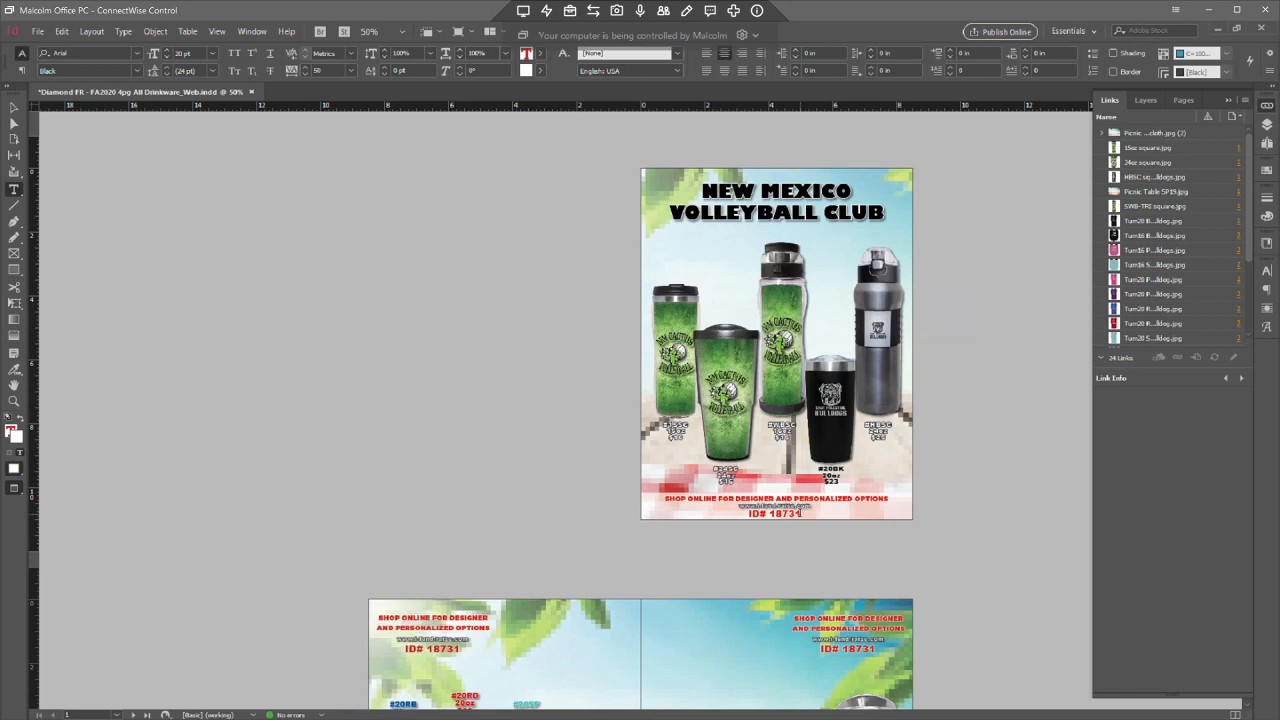
{"action": "left_click_drag", "start_coordinate": [801, 513], "coordinate": [788, 513]}
{"action": "type", "text": "862"}
- Change the ID# to 18862 on both pages of the inner spread
{"action": "left_click_drag", "start_coordinate": [462, 649], "coordinate": [441, 649]}
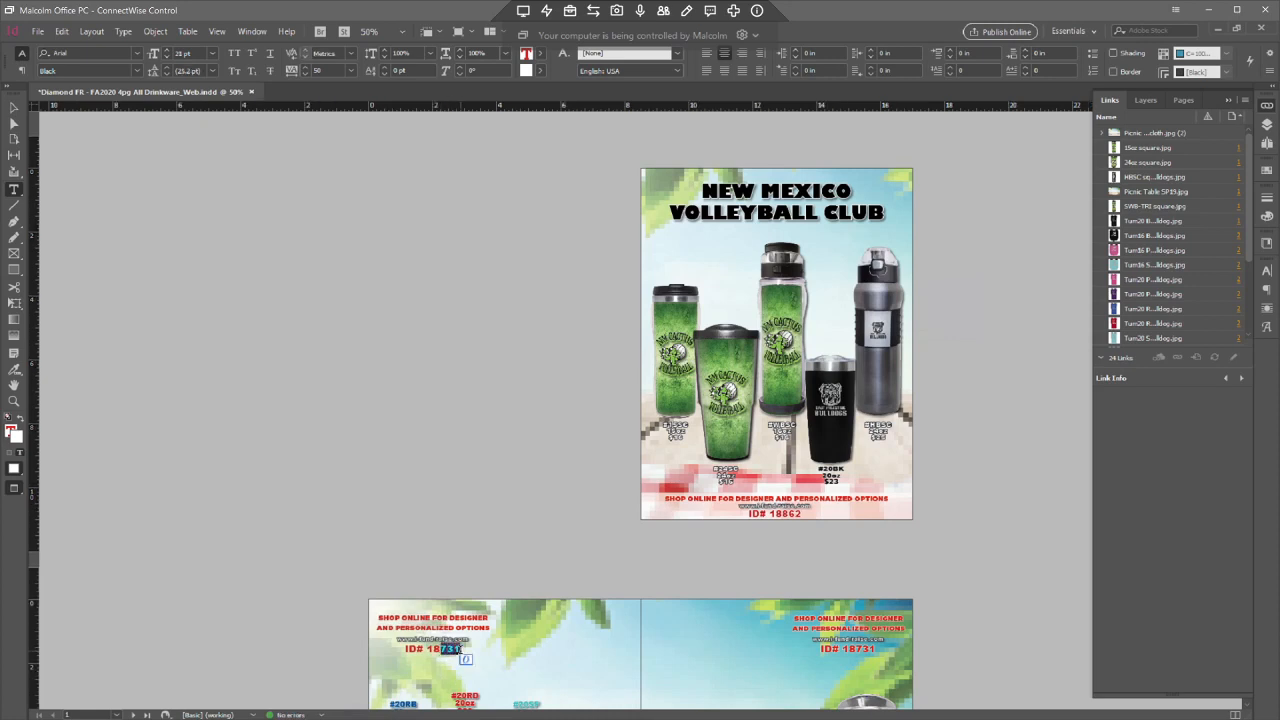
{"action": "type", "text": "862"}
{"action": "left_click_drag", "start_coordinate": [857, 648], "coordinate": [876, 650]}
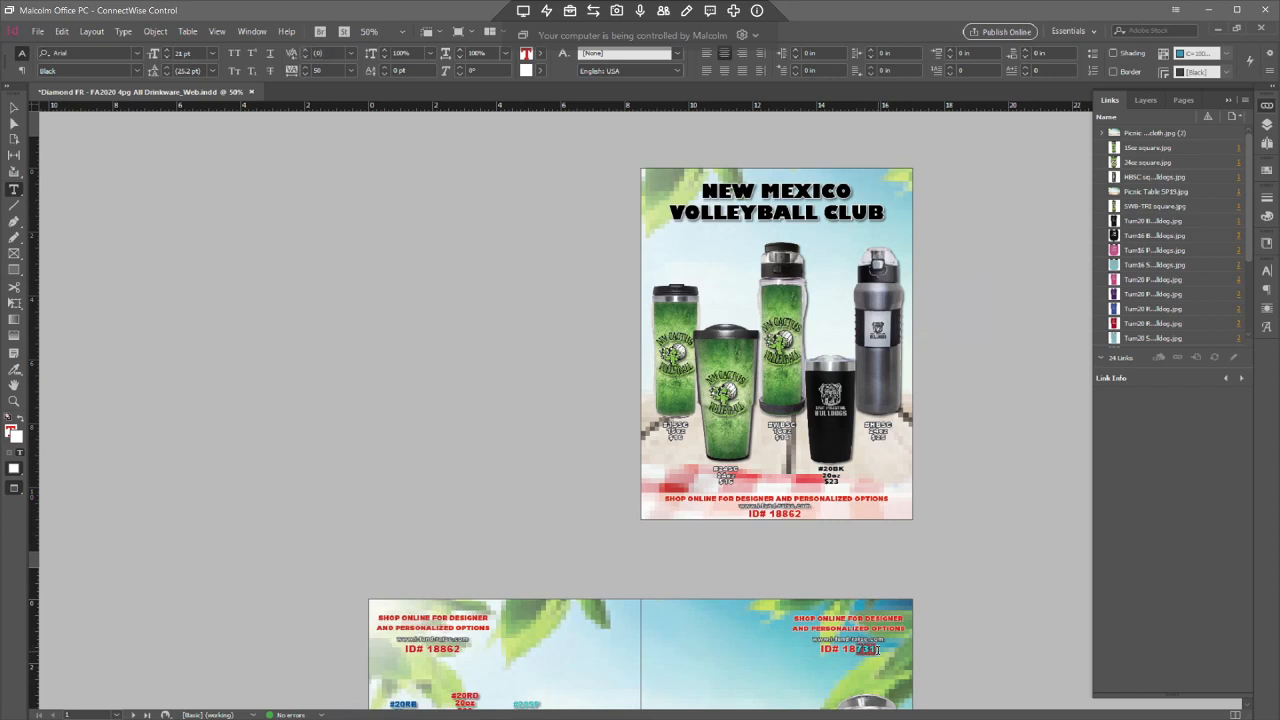
{"action": "type", "text": "862"}
{"action": "left_click", "coordinate": [14, 108]}
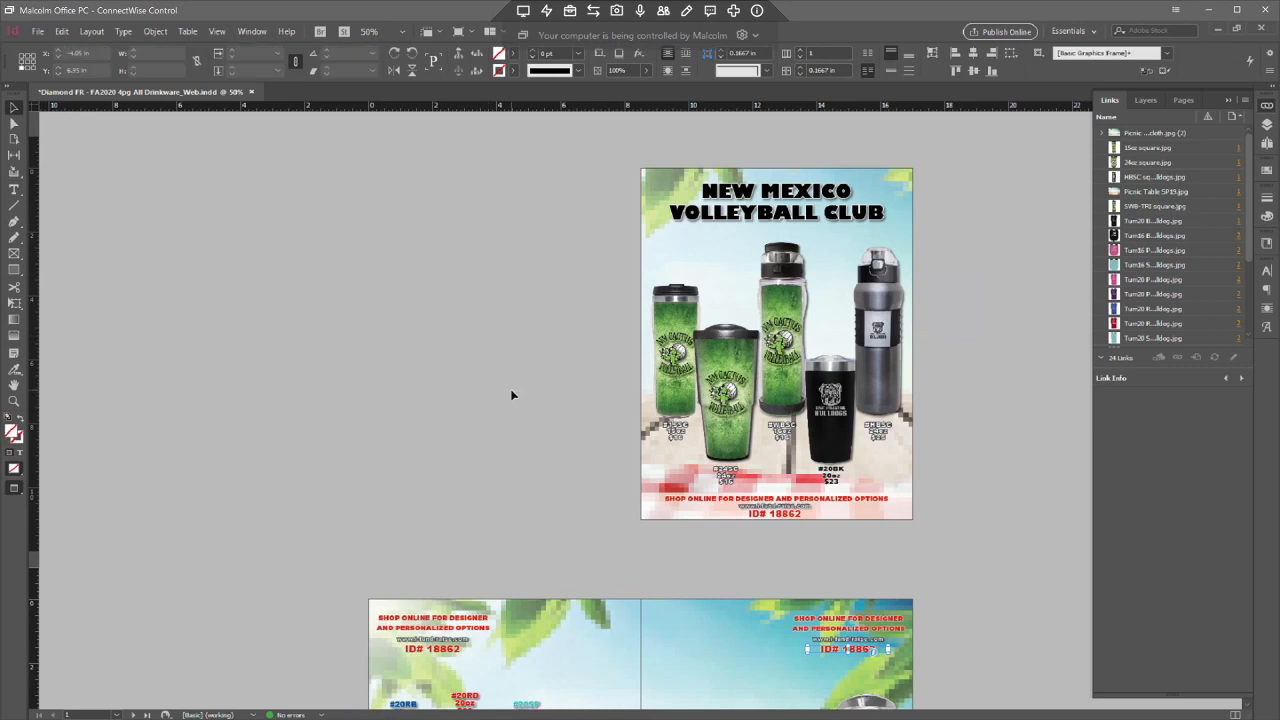
{"action": "left_click", "coordinate": [505, 408]}
- Review the drinkware images on the front page and inner spread for logo artwork that still needs replacing
{"action": "scroll", "coordinate": [488, 445], "scroll_direction": "down", "scroll_amount": 1}
{"action": "scroll", "coordinate": [488, 445], "scroll_direction": "down", "scroll_amount": 2}
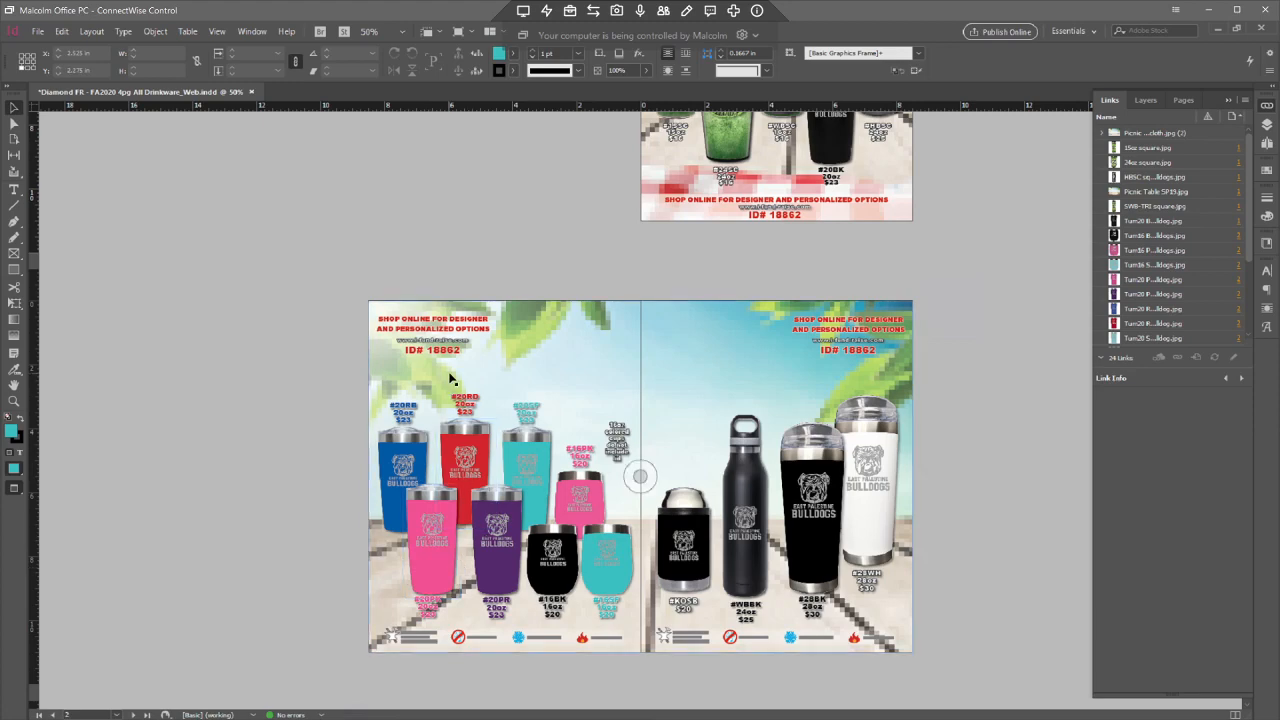
{"action": "scroll", "coordinate": [735, 642], "scroll_direction": "down", "scroll_amount": 3}
{"action": "scroll", "coordinate": [734, 646], "scroll_direction": "up", "scroll_amount": 2}
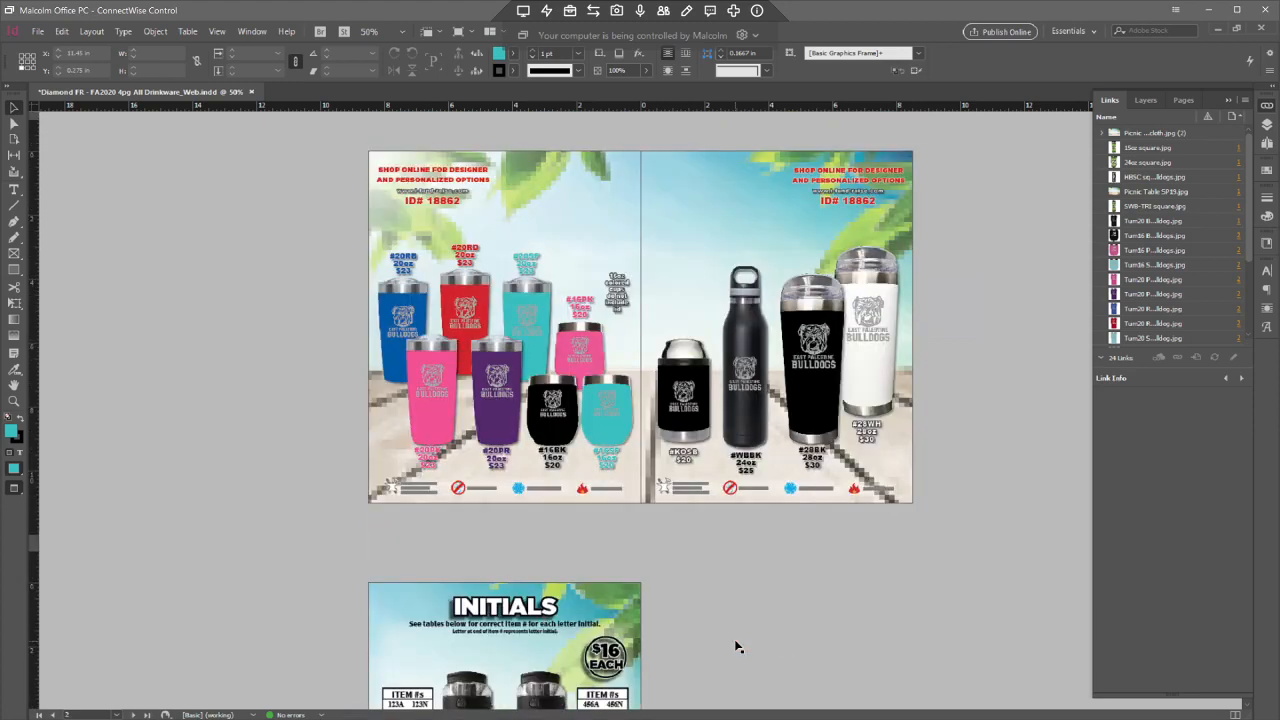
{"action": "scroll", "coordinate": [734, 639], "scroll_direction": "up", "scroll_amount": 1}
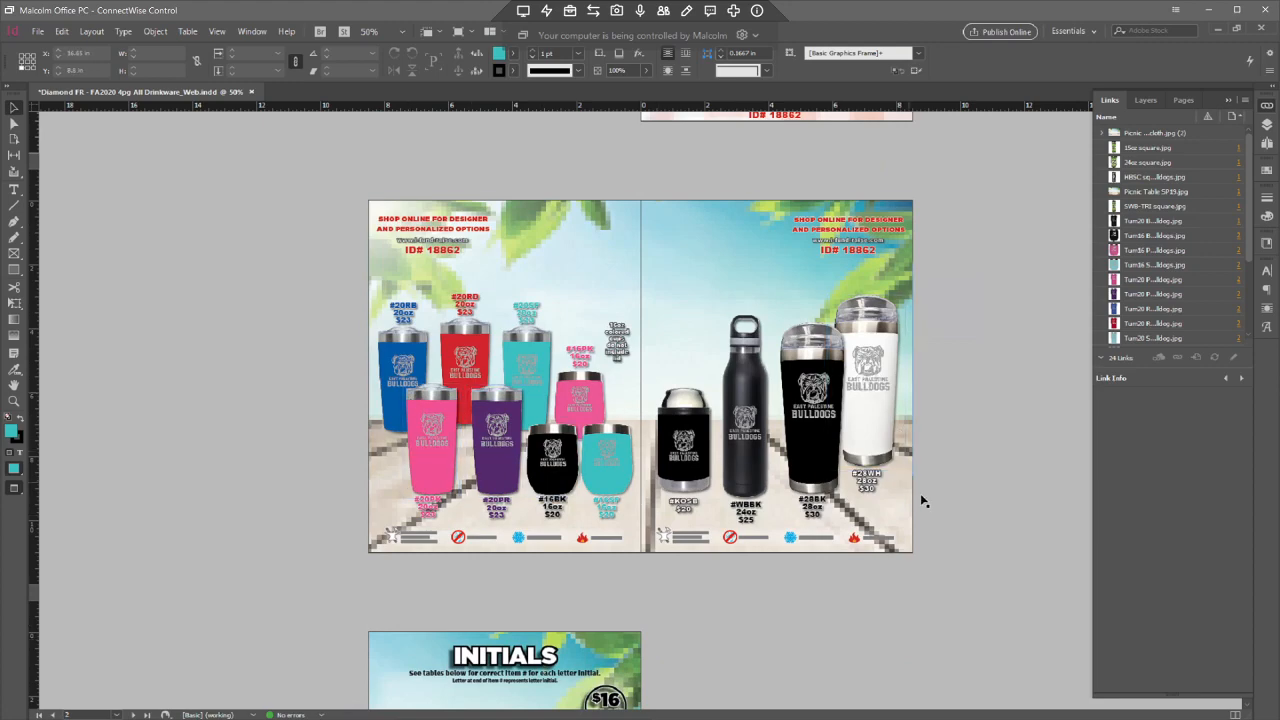
{"action": "scroll", "coordinate": [962, 497], "scroll_direction": "up", "scroll_amount": 3}
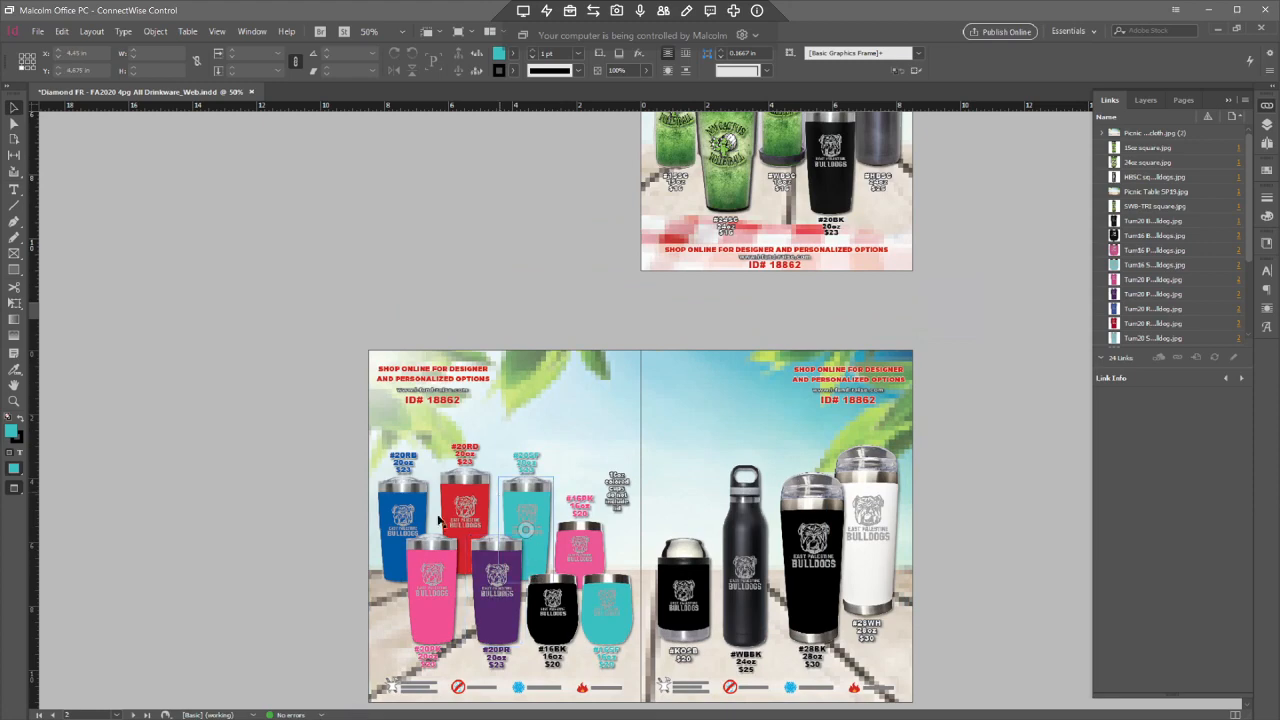
{"action": "scroll", "coordinate": [997, 601], "scroll_direction": "up", "scroll_amount": 4}
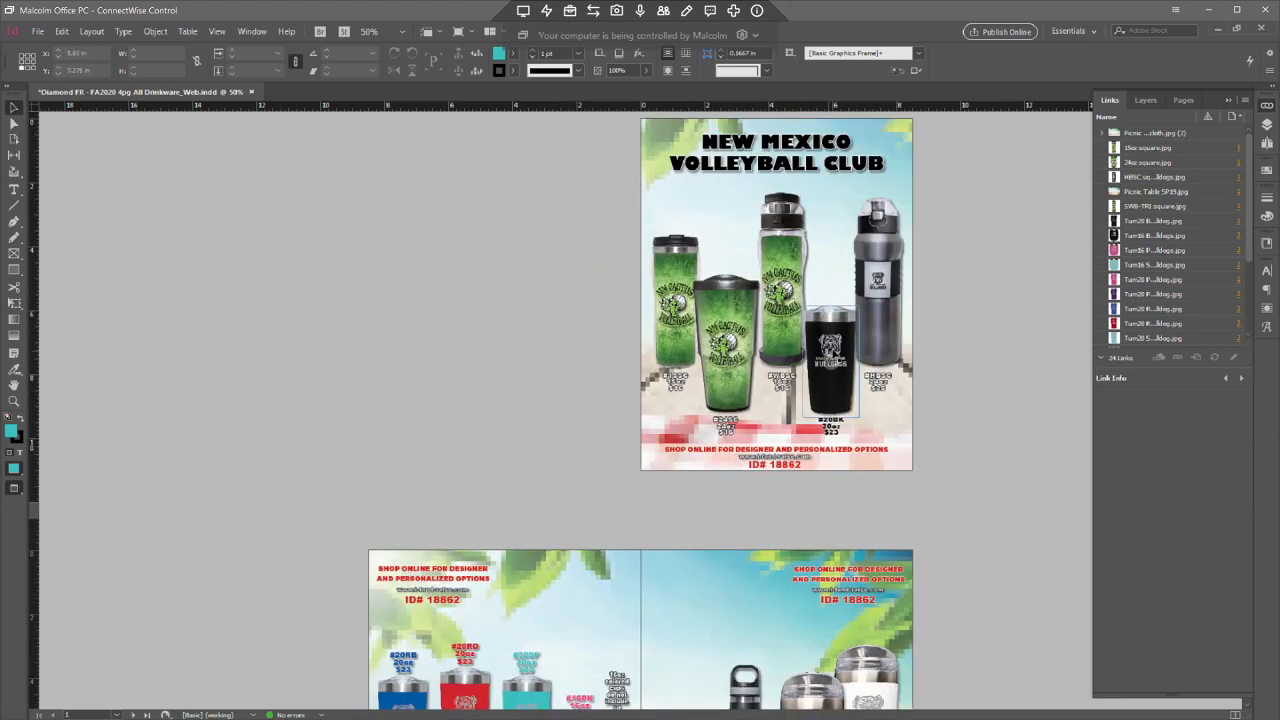
{"action": "scroll", "coordinate": [890, 328], "scroll_direction": "down", "scroll_amount": 3}
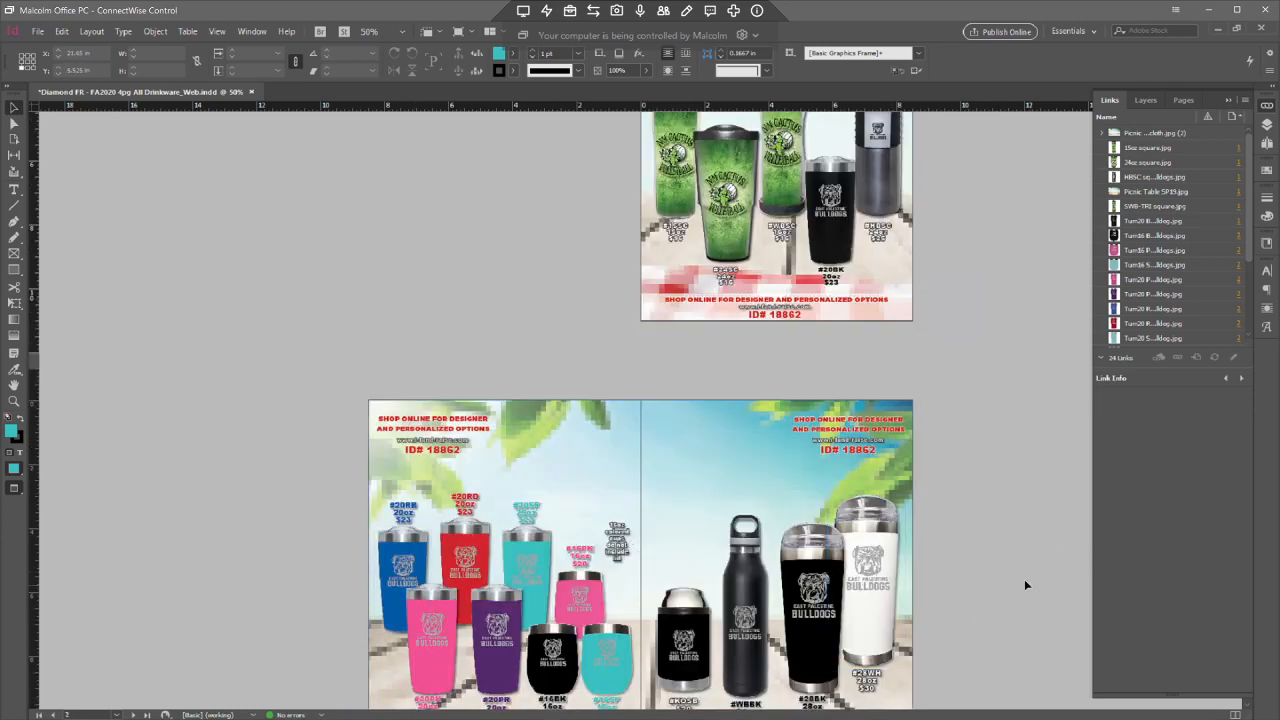
{"action": "scroll", "coordinate": [1024, 585], "scroll_direction": "up", "scroll_amount": 3}
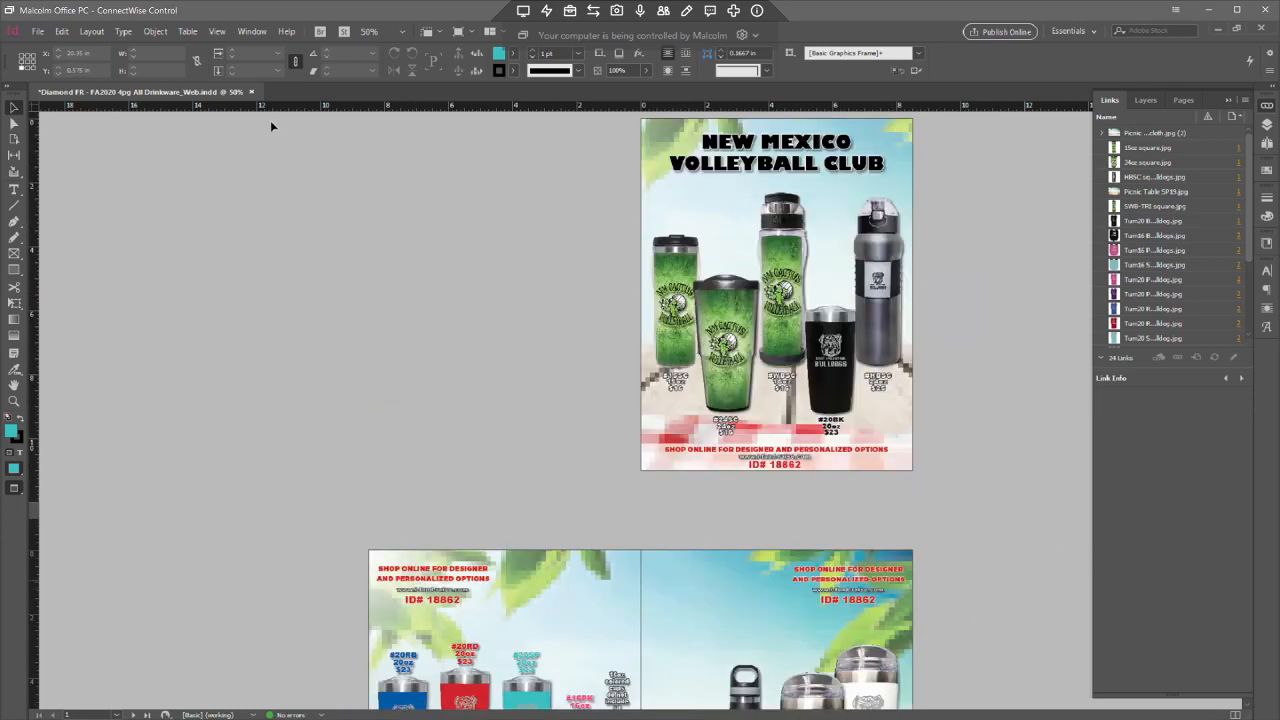
- Start saving the brochure as a new file, choosing the zLinks folder inside Diamond Fundraising's New Mexico Volleyball Club folder
{"action": "left_click", "coordinate": [37, 32]}
{"action": "left_click", "coordinate": [66, 142]}
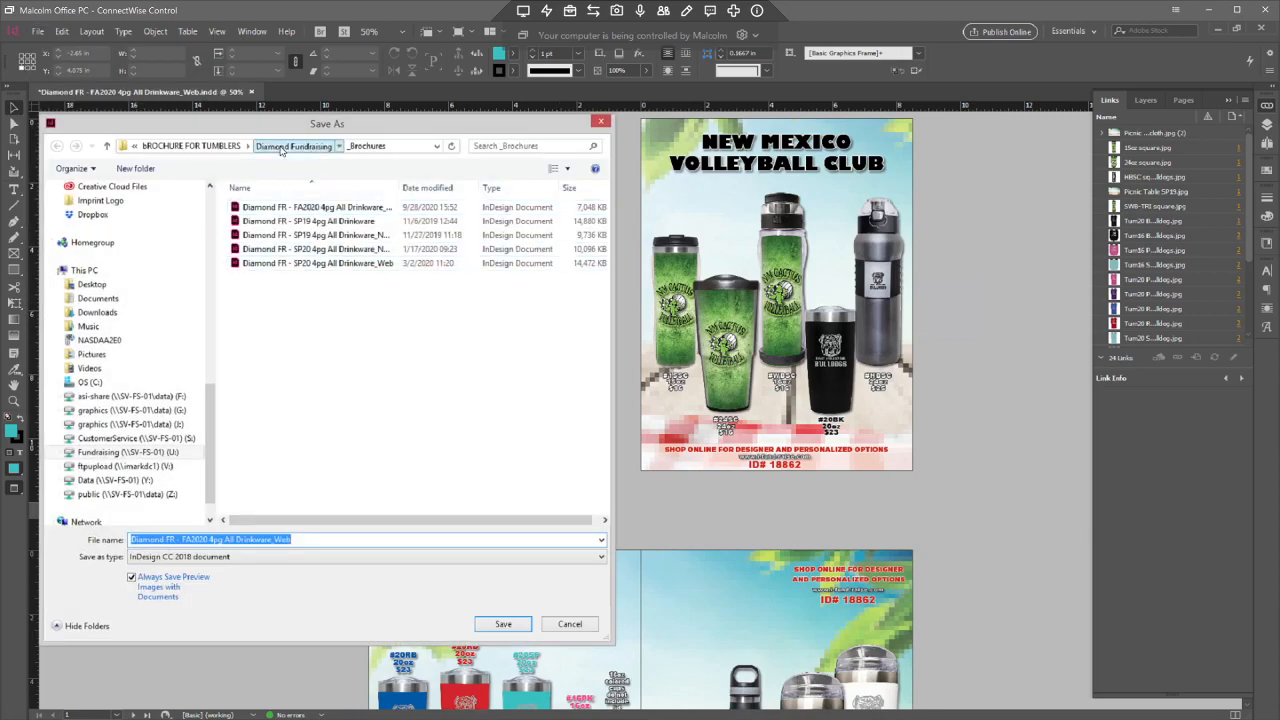
{"action": "left_click", "coordinate": [282, 148]}
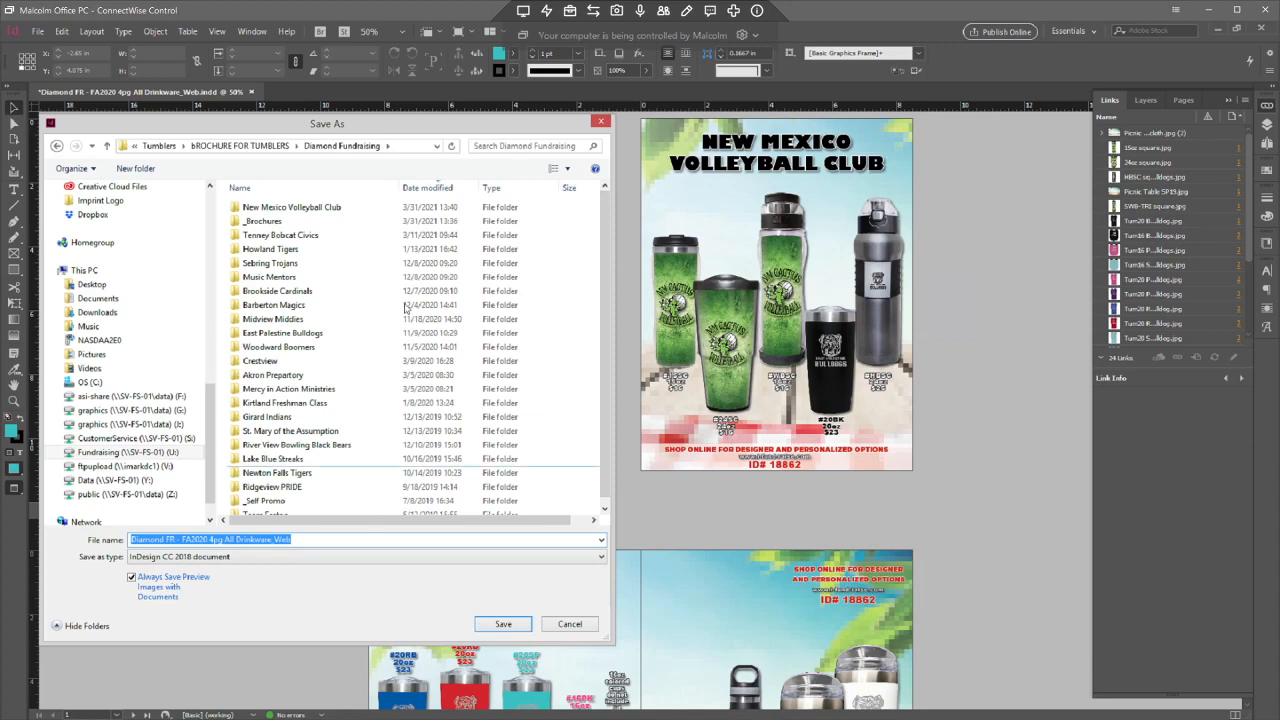
{"action": "left_click", "coordinate": [293, 209]}
{"action": "left_click", "coordinate": [290, 210]}
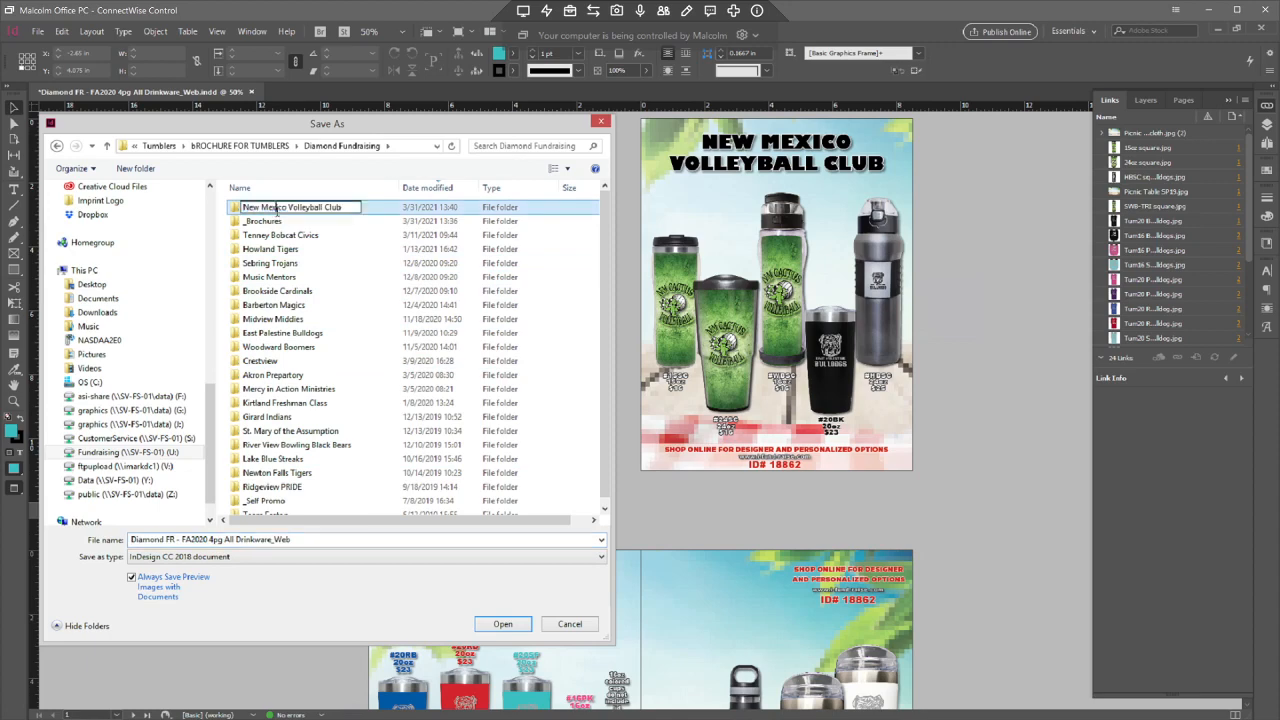
{"action": "double_click", "coordinate": [236, 212]}
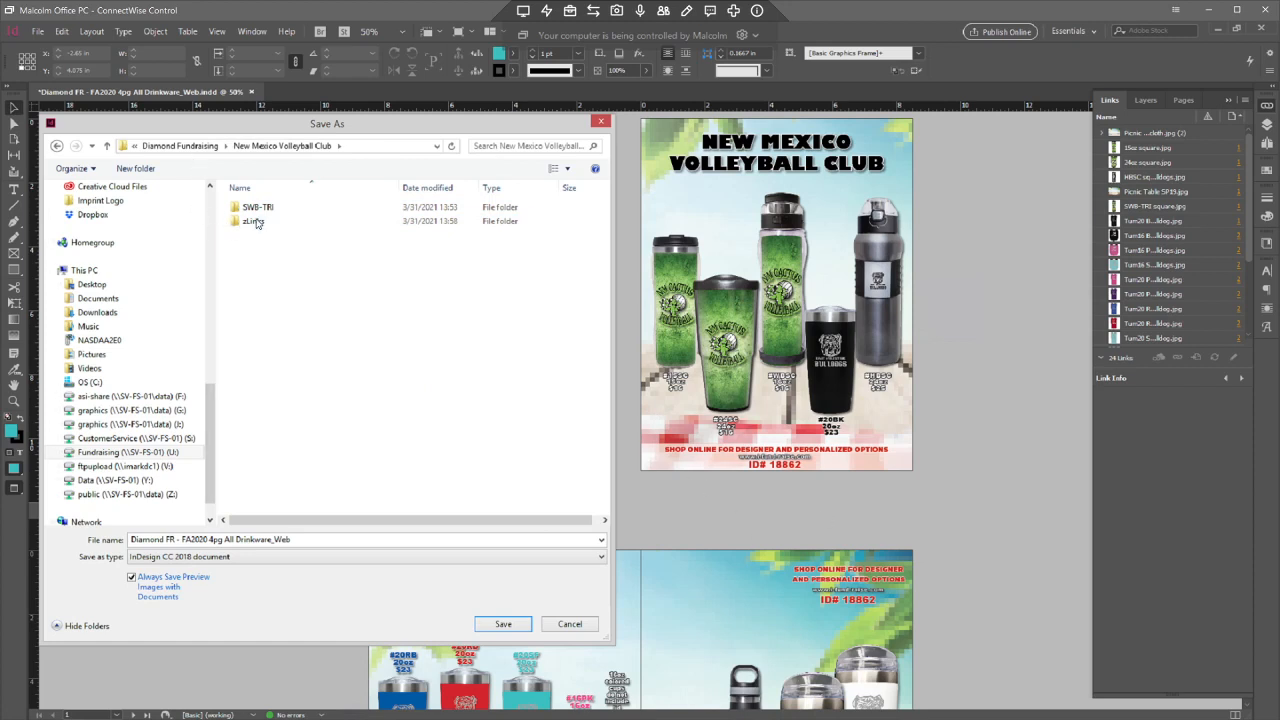
{"action": "left_click", "coordinate": [255, 224]}
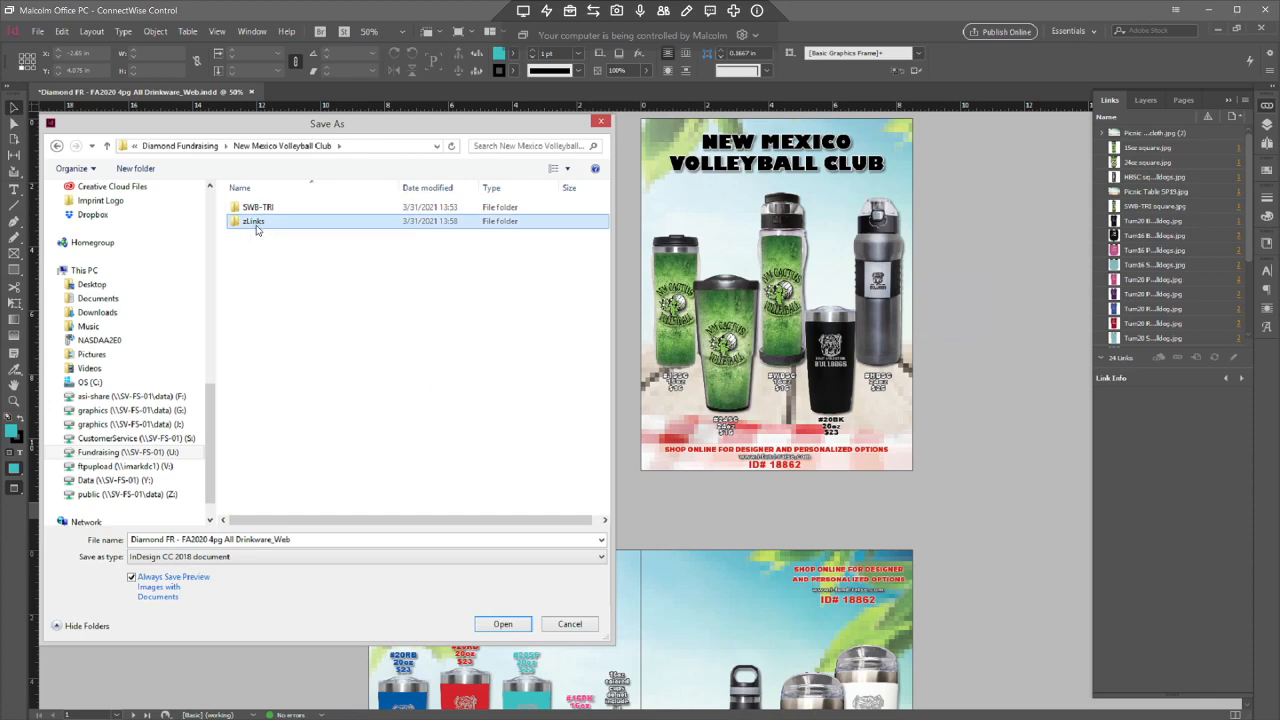
{"action": "left_click", "coordinate": [254, 227]}
{"action": "left_click", "coordinate": [233, 228]}
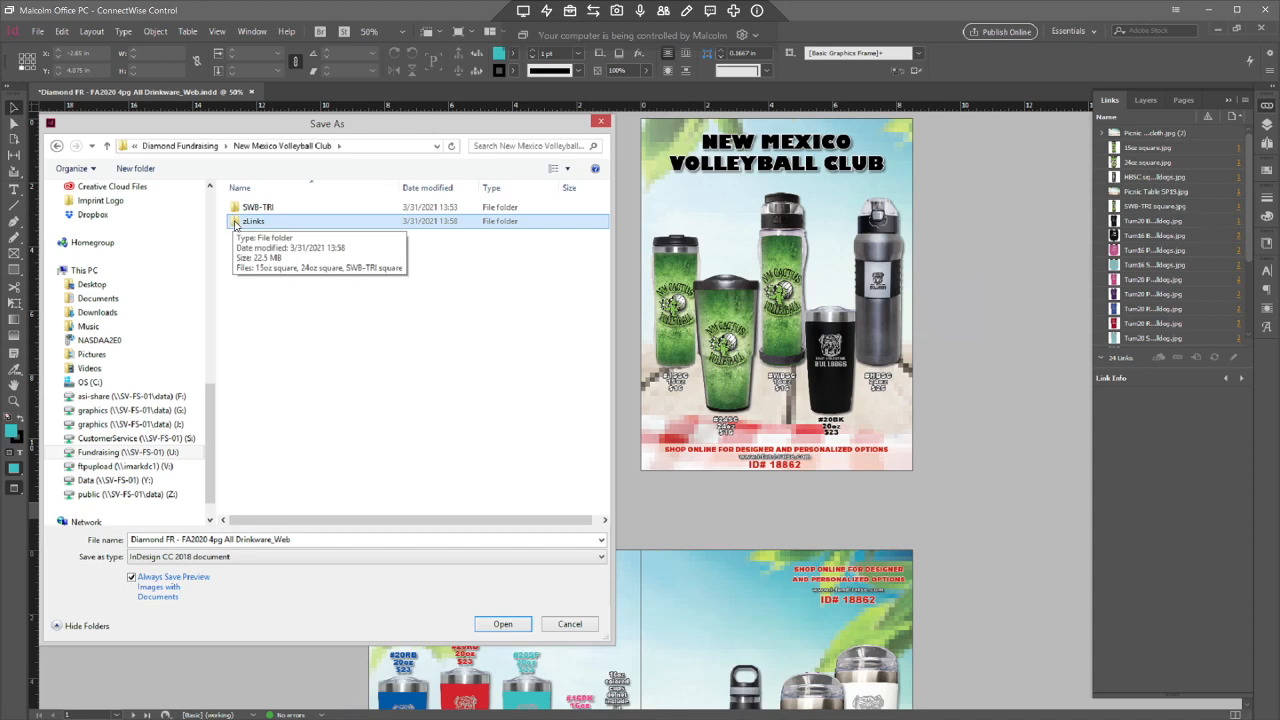
{"action": "double_click", "coordinate": [235, 225]}
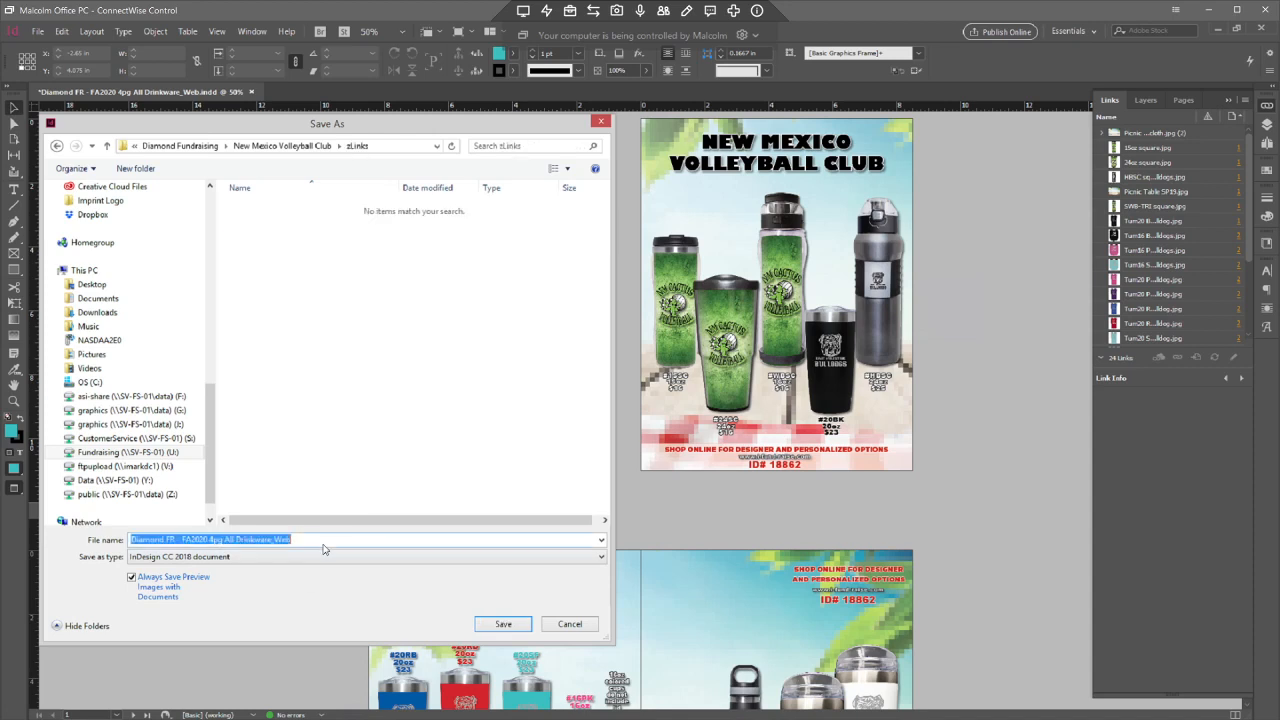
- Save the brochure under the file name "Diamond FR - FA2020 4pg New Mexico Volleyball Club"
{"action": "left_click", "coordinate": [322, 541]}
{"action": "left_click_drag", "start_coordinate": [290, 539], "coordinate": [226, 539]}
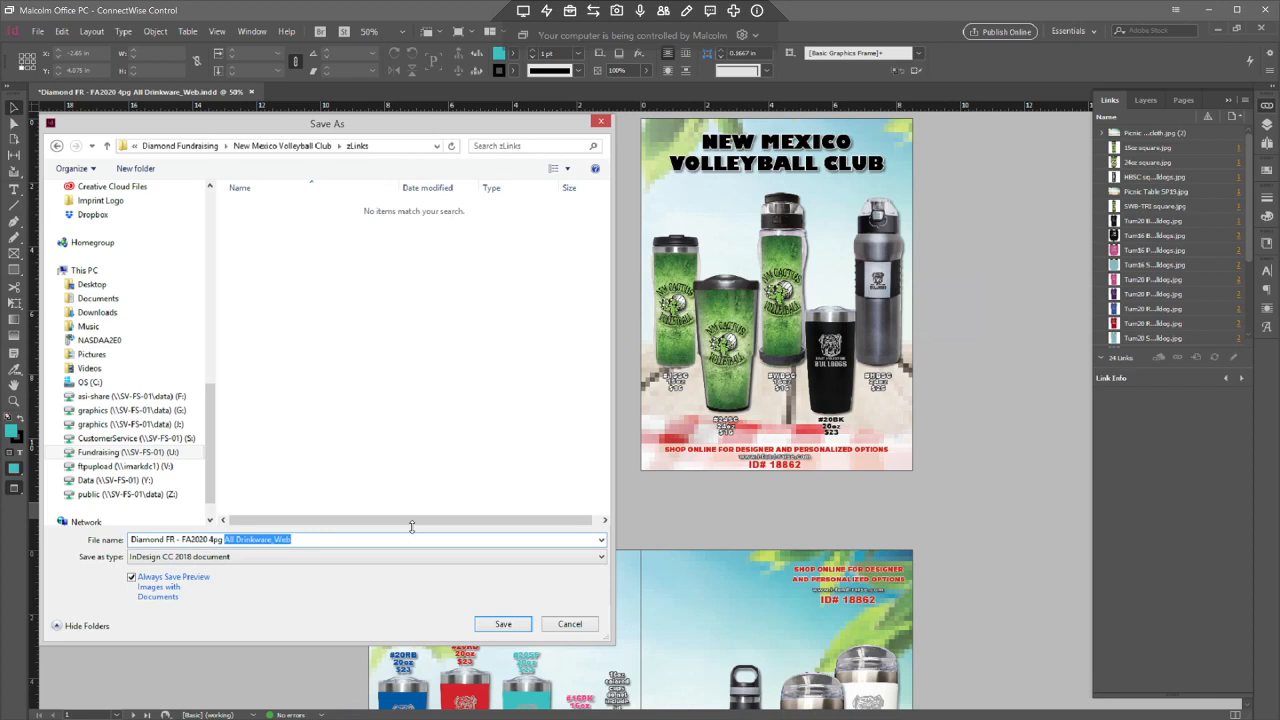
{"action": "type", "text": "New Mexico Volleyball"}
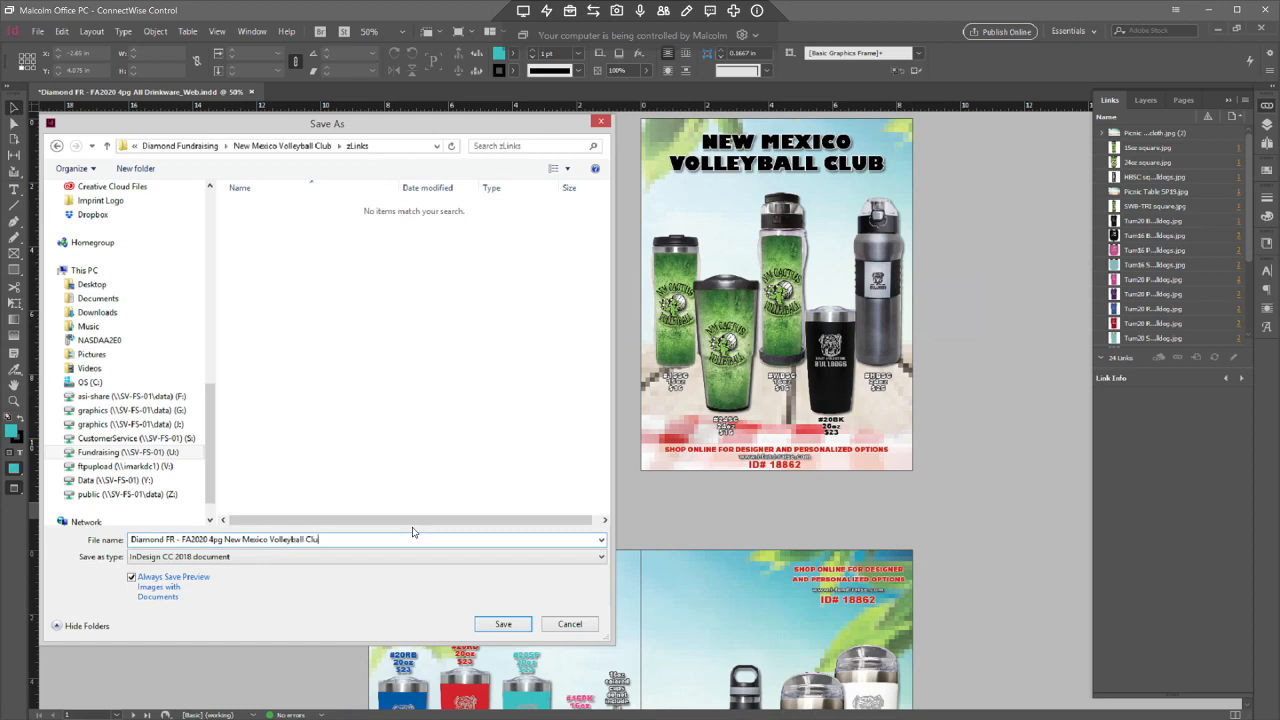
{"action": "type", "text": " Club"}
{"action": "left_click", "coordinate": [503, 623]}
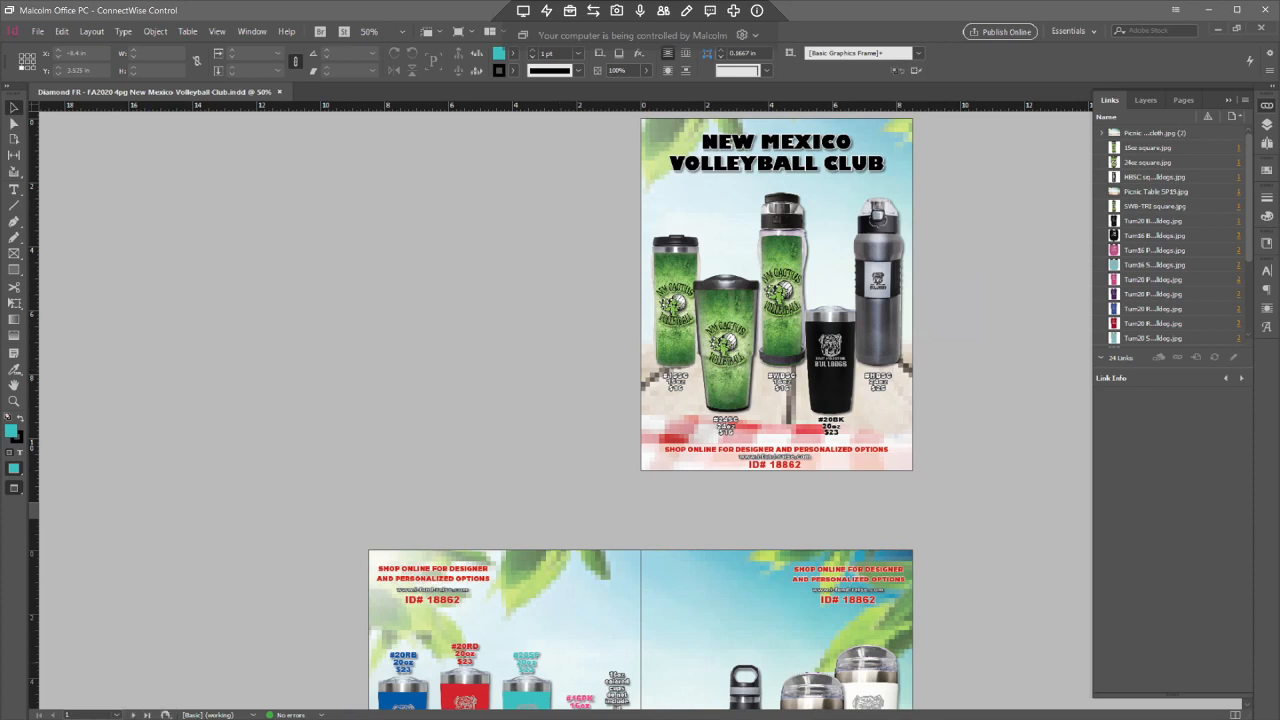
- Examine the inner spread, the initials page and the front page for drinkware images that still need new artwork
{"action": "mouse_move", "coordinate": [160, 718]}
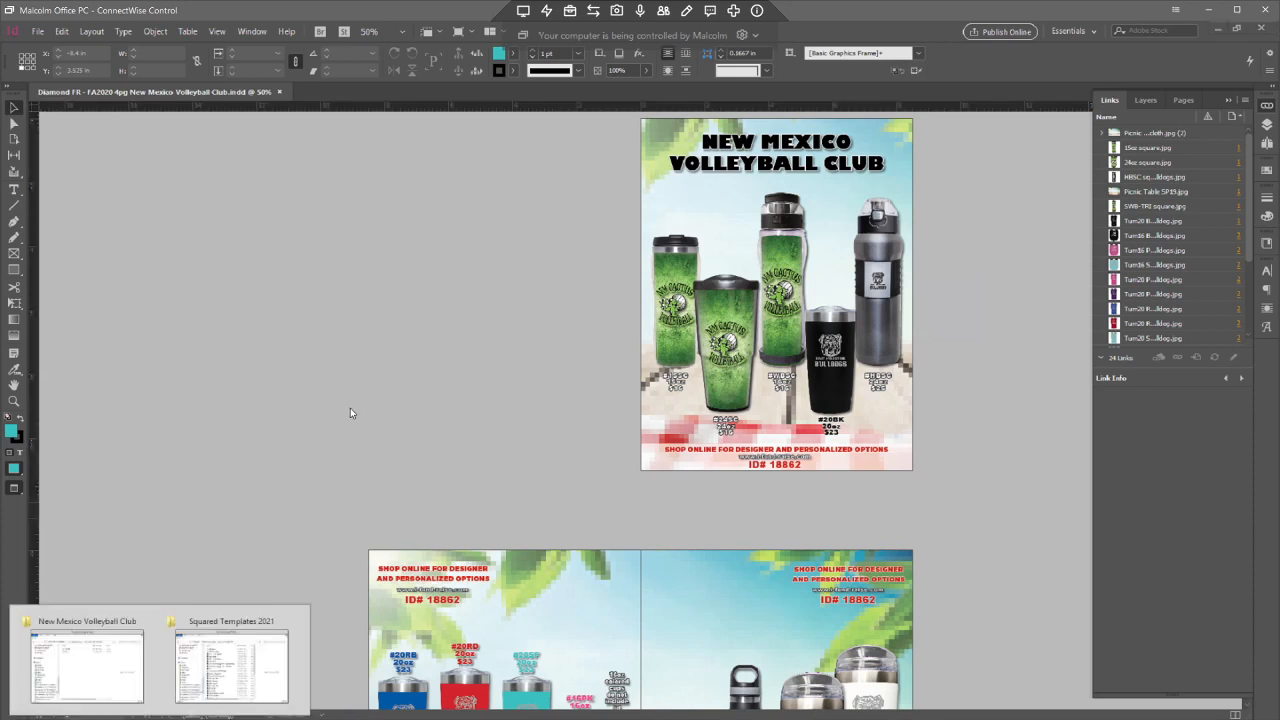
{"action": "scroll", "coordinate": [997, 400], "scroll_direction": "down", "scroll_amount": 2}
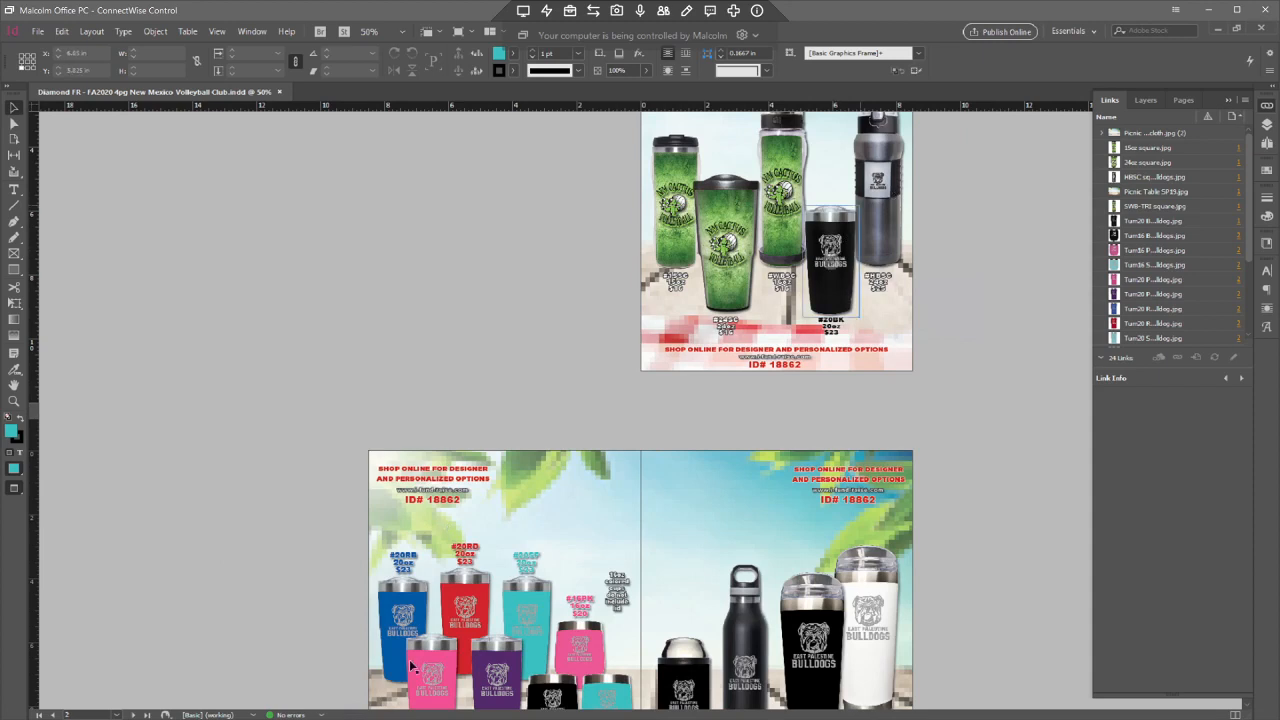
{"action": "scroll", "coordinate": [679, 663], "scroll_direction": "down", "scroll_amount": 3}
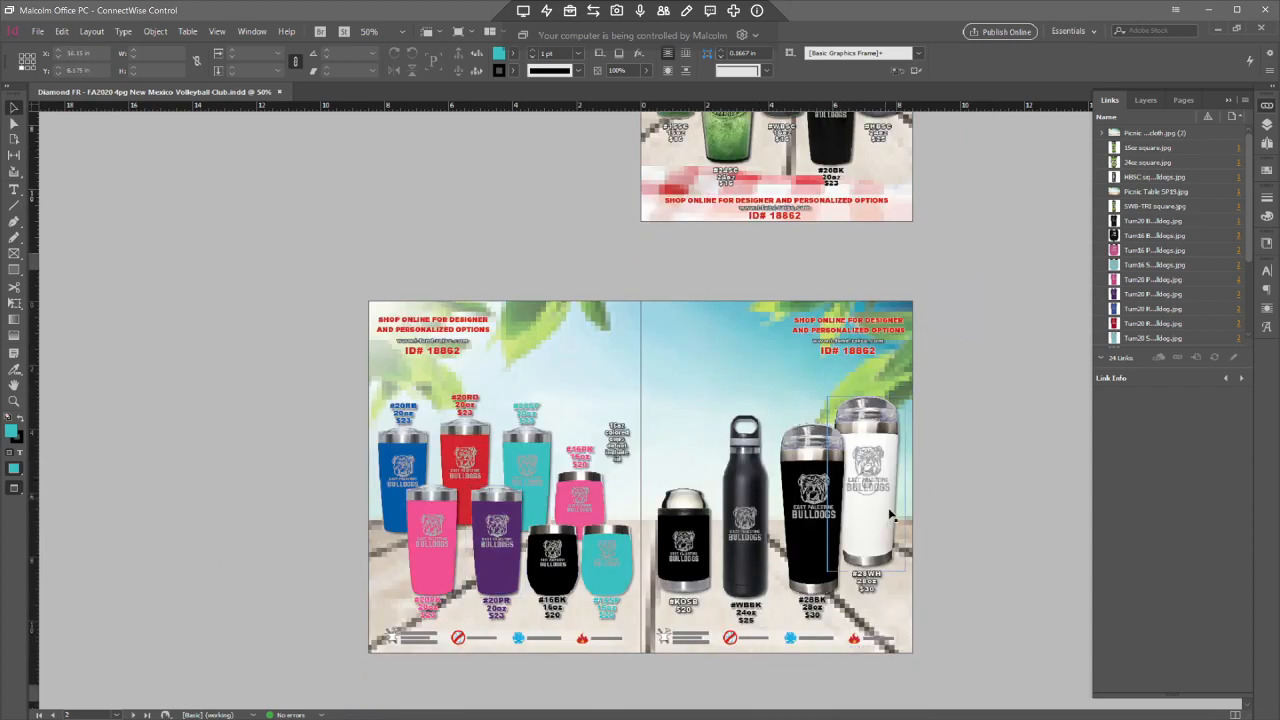
{"action": "scroll", "coordinate": [781, 527], "scroll_direction": "down", "scroll_amount": 8}
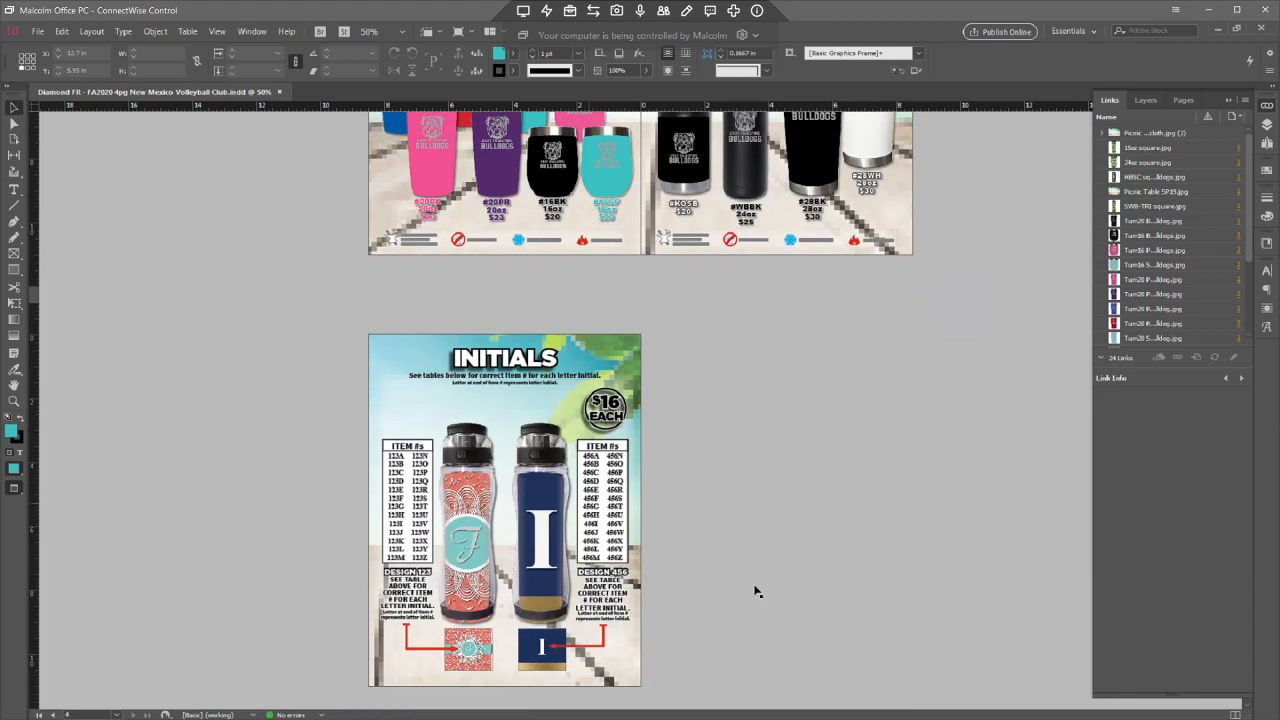
{"action": "scroll", "coordinate": [632, 563], "scroll_direction": "down", "scroll_amount": 1}
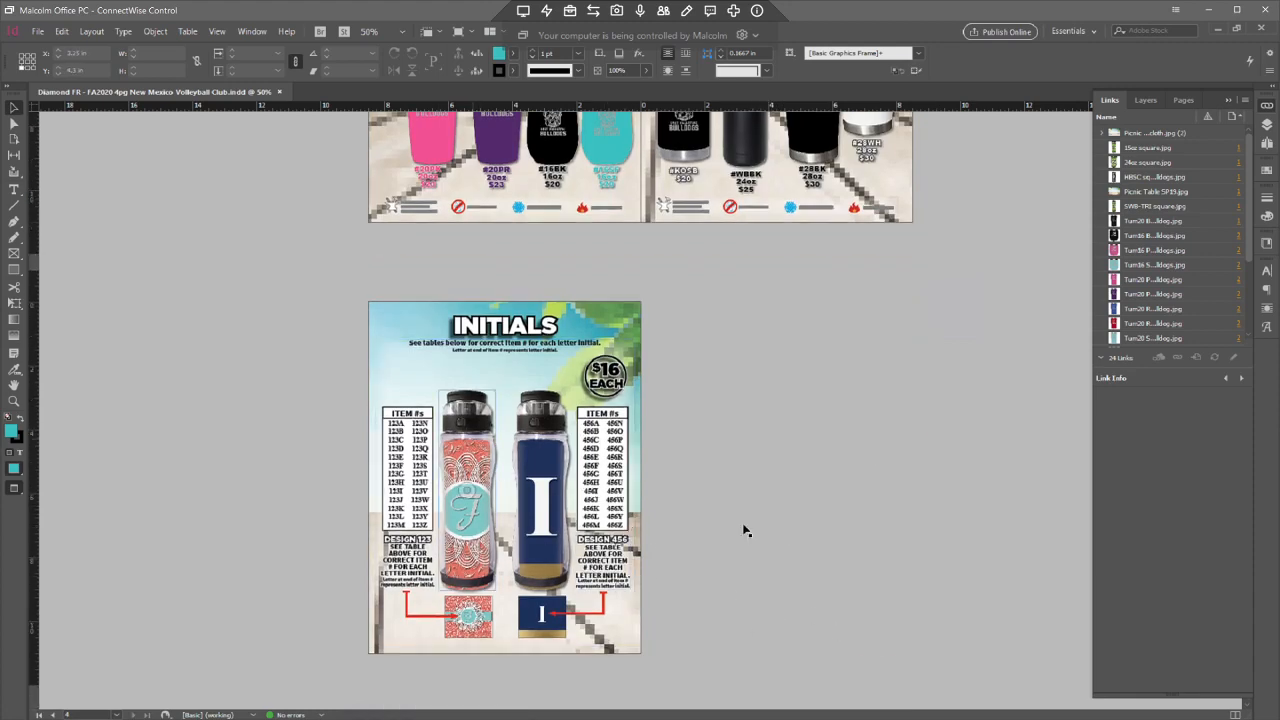
{"action": "scroll", "coordinate": [947, 612], "scroll_direction": "up", "scroll_amount": 8}
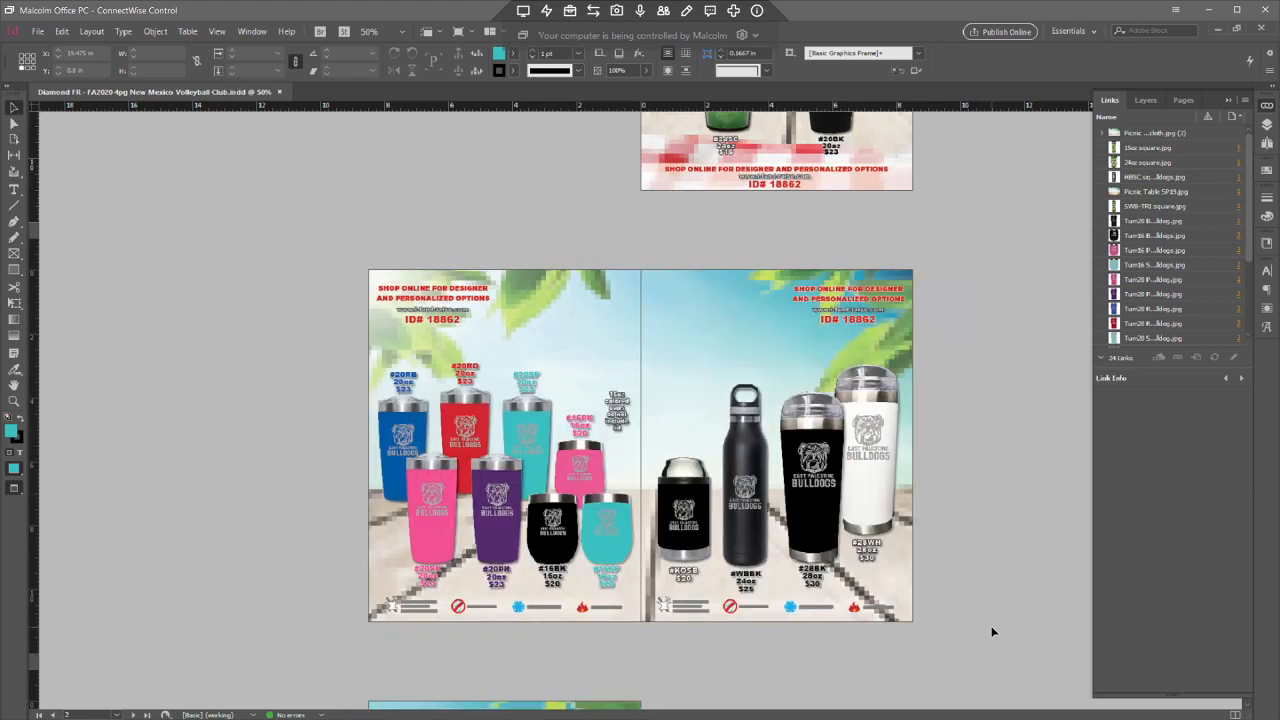
{"action": "scroll", "coordinate": [1005, 630], "scroll_direction": "up", "scroll_amount": 1}
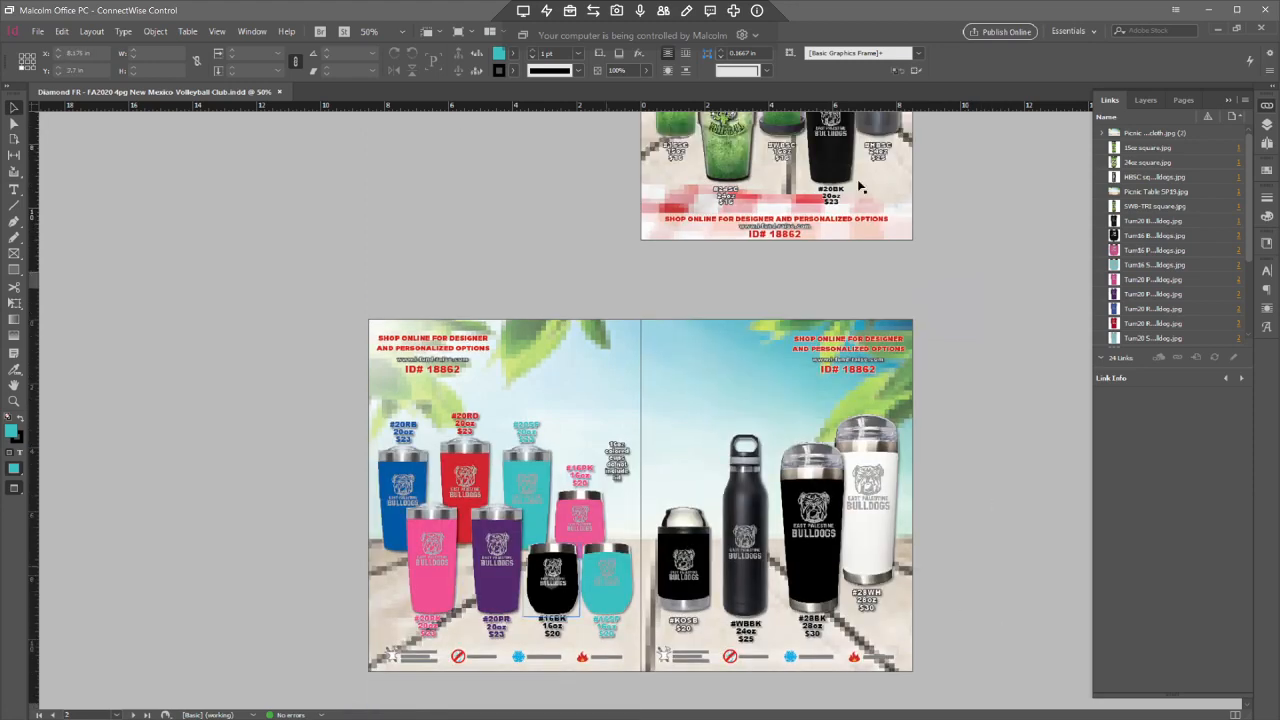
{"action": "scroll", "coordinate": [858, 186], "scroll_direction": "up", "scroll_amount": 3}
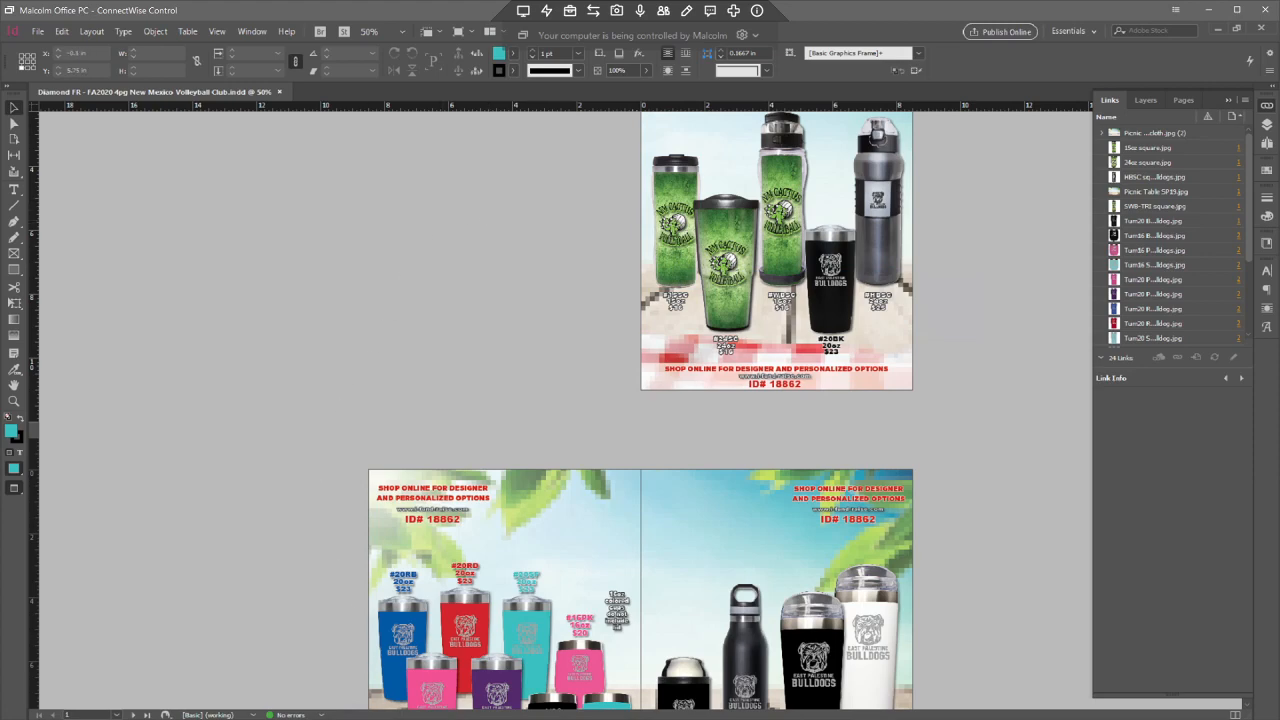
- Switch to Photoshop and close "SWB20 cropped.psd" and "SWB20 use only for white background.psd" without saving changes
{"action": "key", "text": "alt+Tab"}
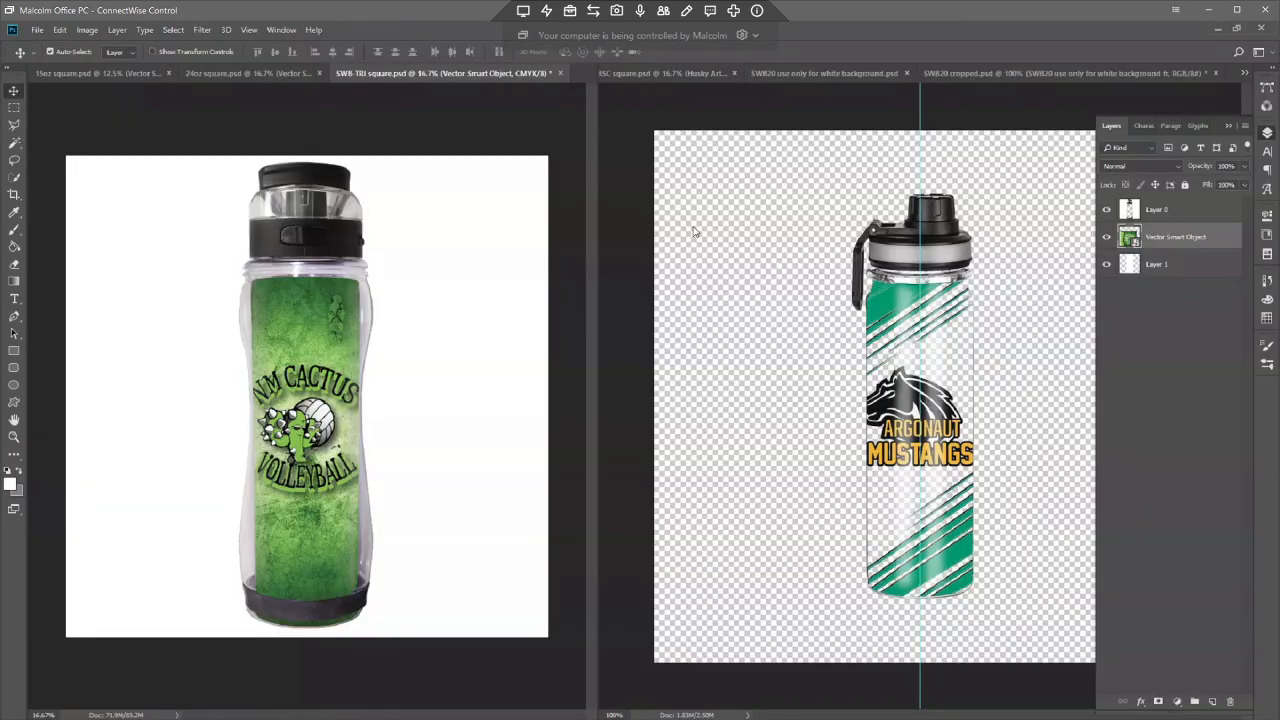
{"action": "left_click", "coordinate": [1215, 73]}
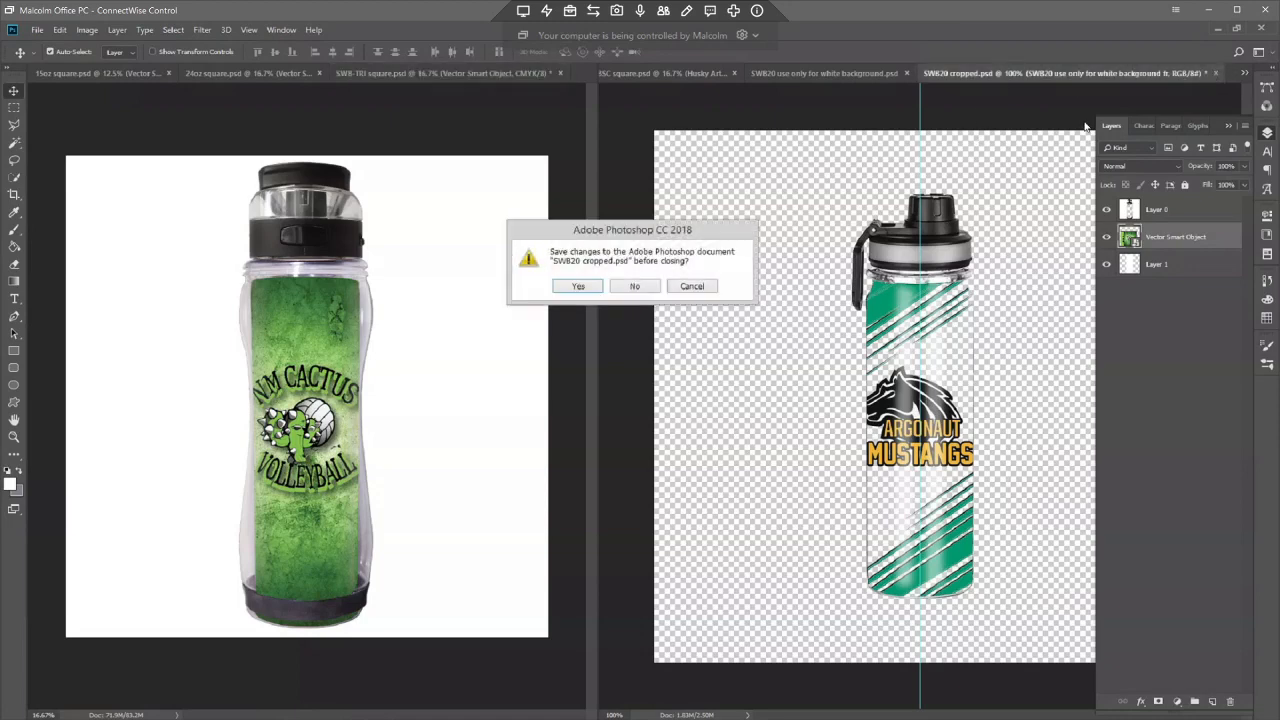
{"action": "left_click", "coordinate": [630, 286]}
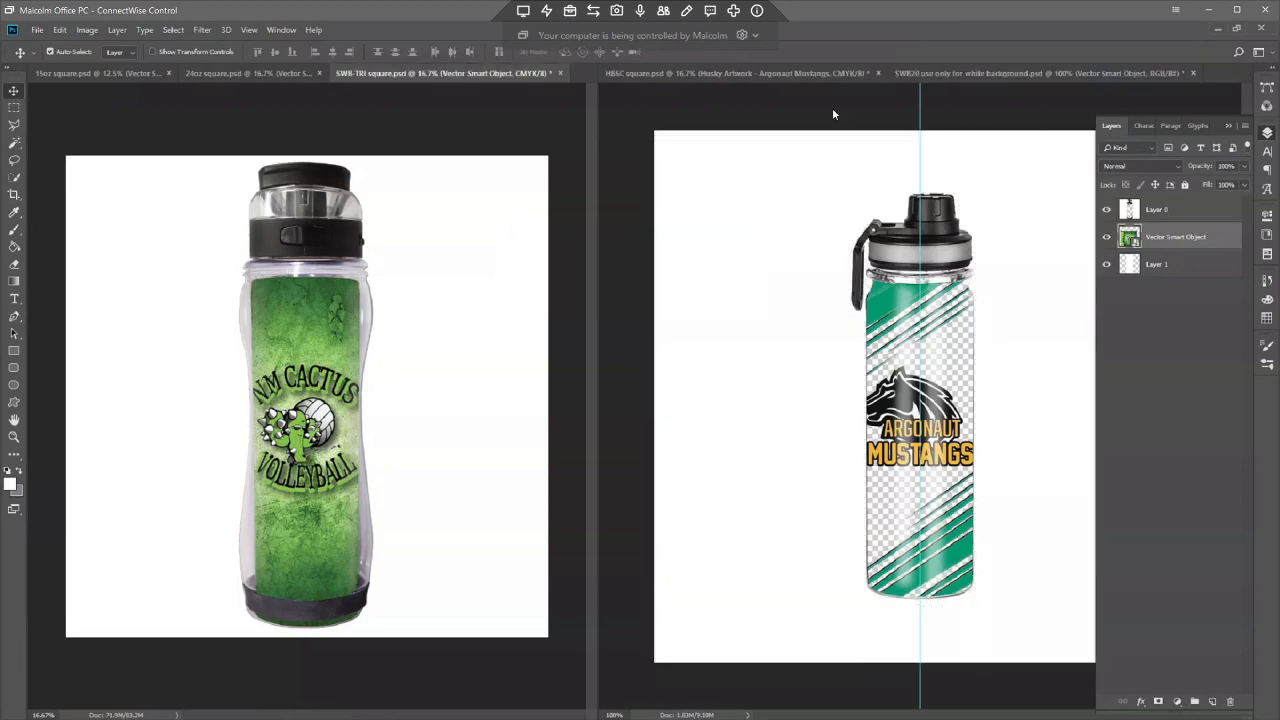
{"action": "left_click", "coordinate": [1193, 73]}
{"action": "left_click", "coordinate": [632, 287]}
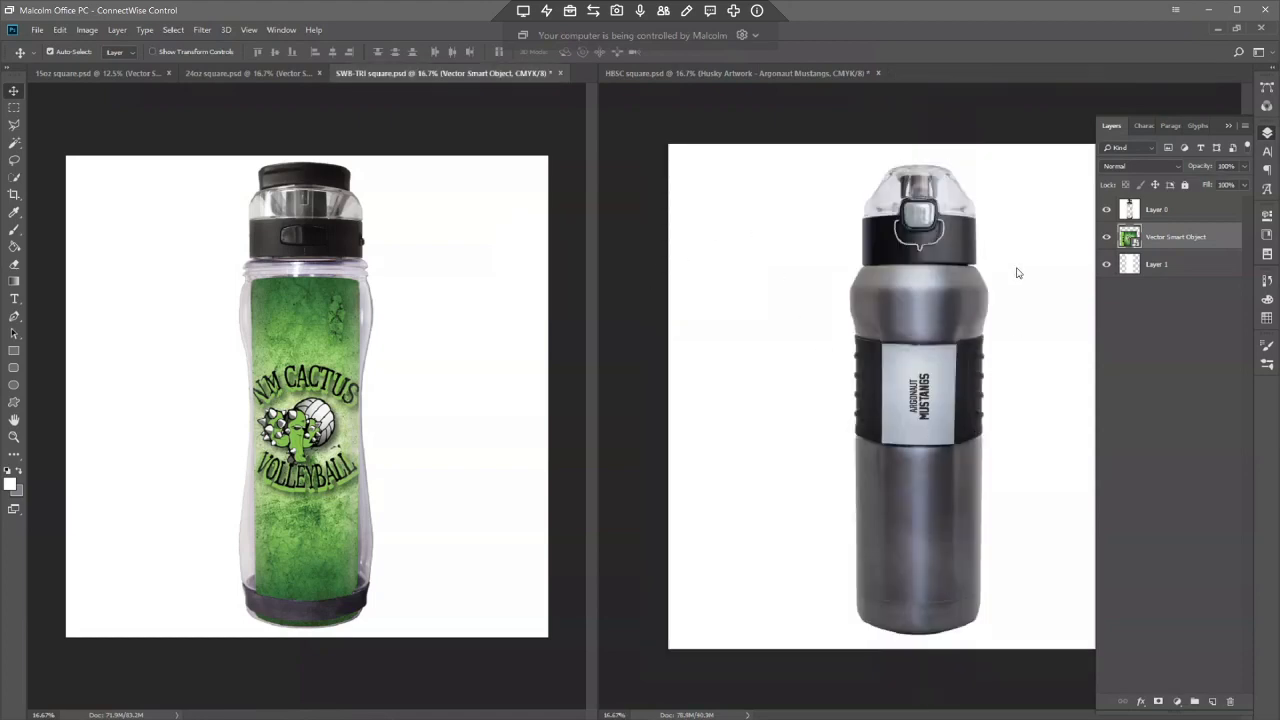
- In HBSC square.psd, hide the Argonaut Mustangs artwork layer, show the Husky Artwork ROTARY layer and open its smart object for editing in Illustrator
{"action": "left_click", "coordinate": [1068, 395]}
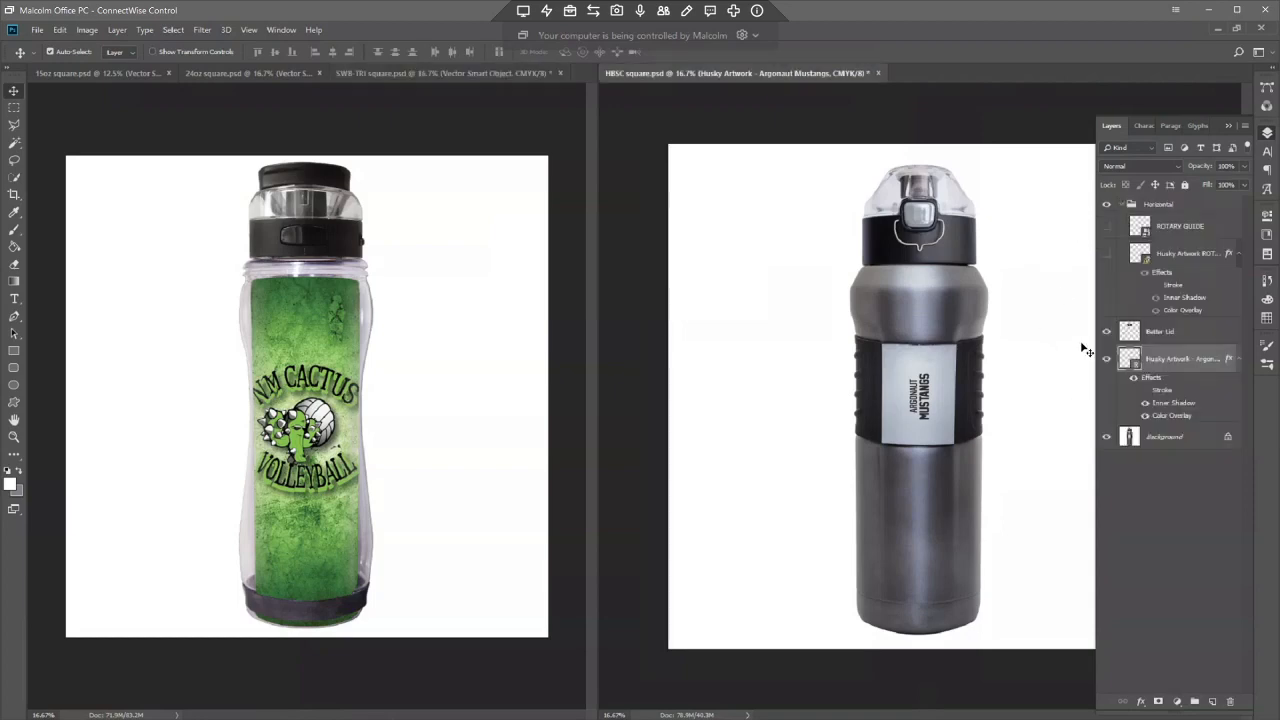
{"action": "left_click", "coordinate": [1106, 358]}
{"action": "left_click", "coordinate": [1107, 255]}
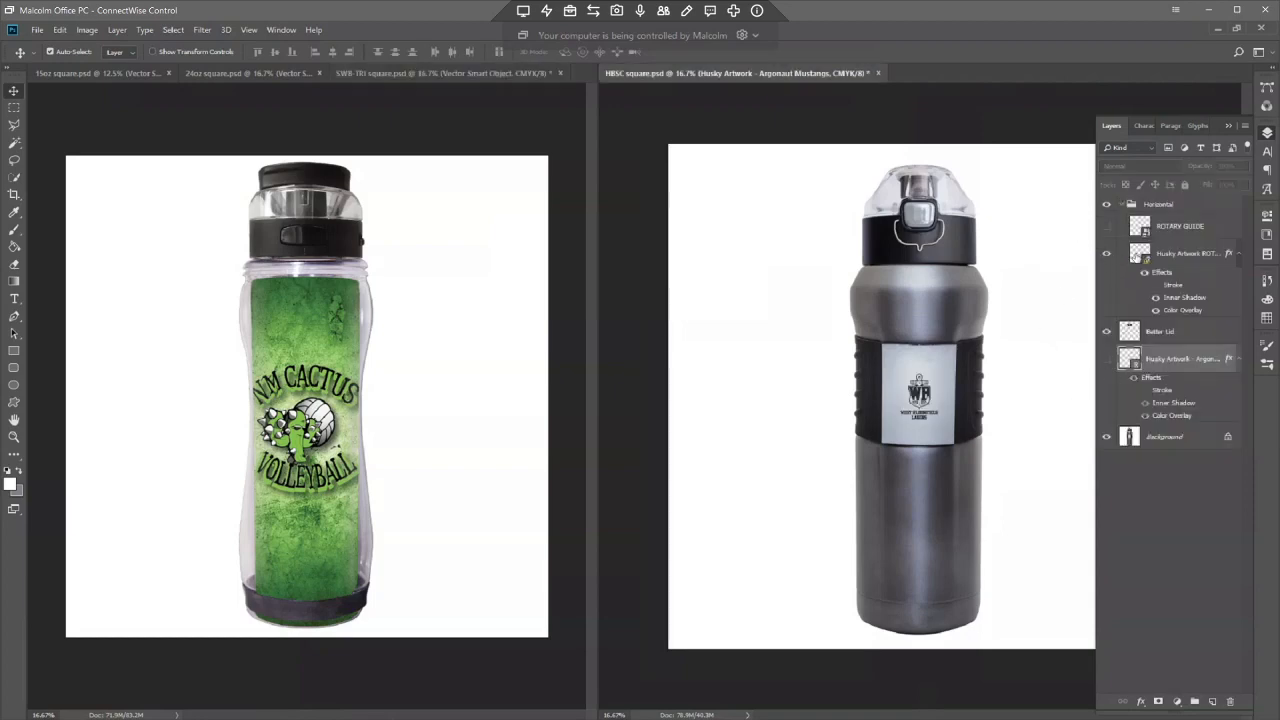
{"action": "left_click", "coordinate": [1141, 256]}
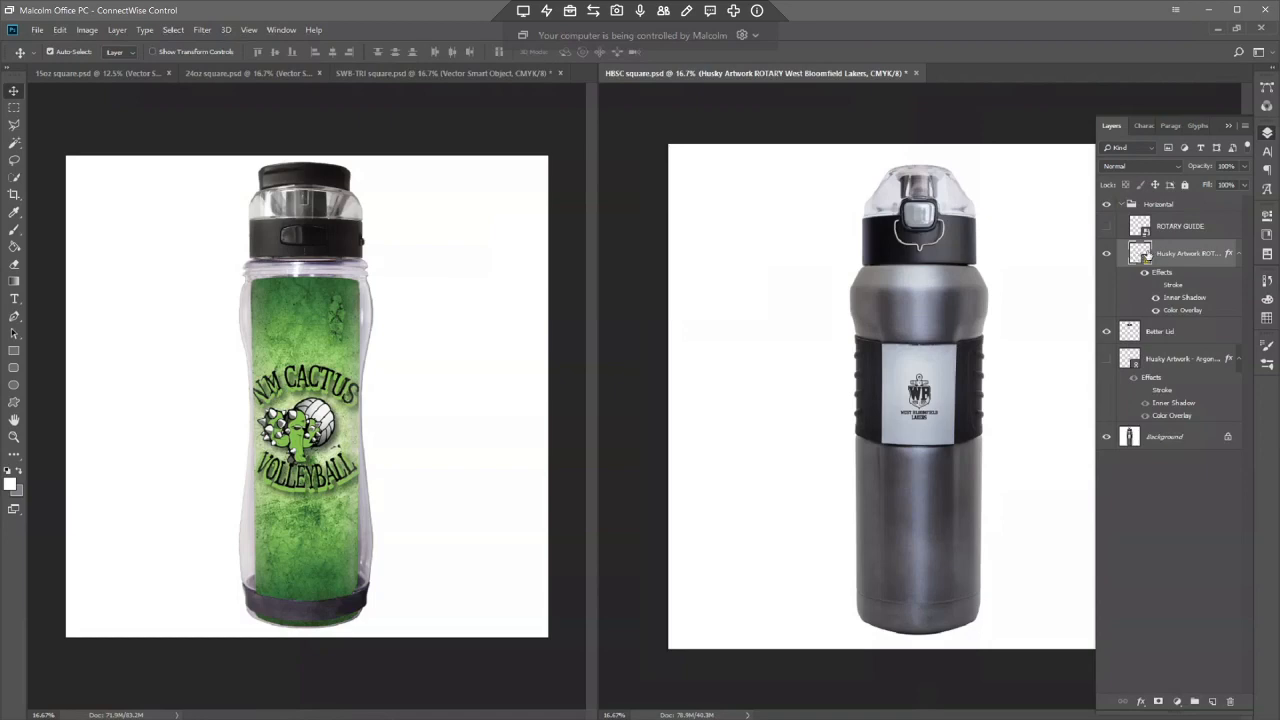
{"action": "double_click", "coordinate": [1138, 252]}
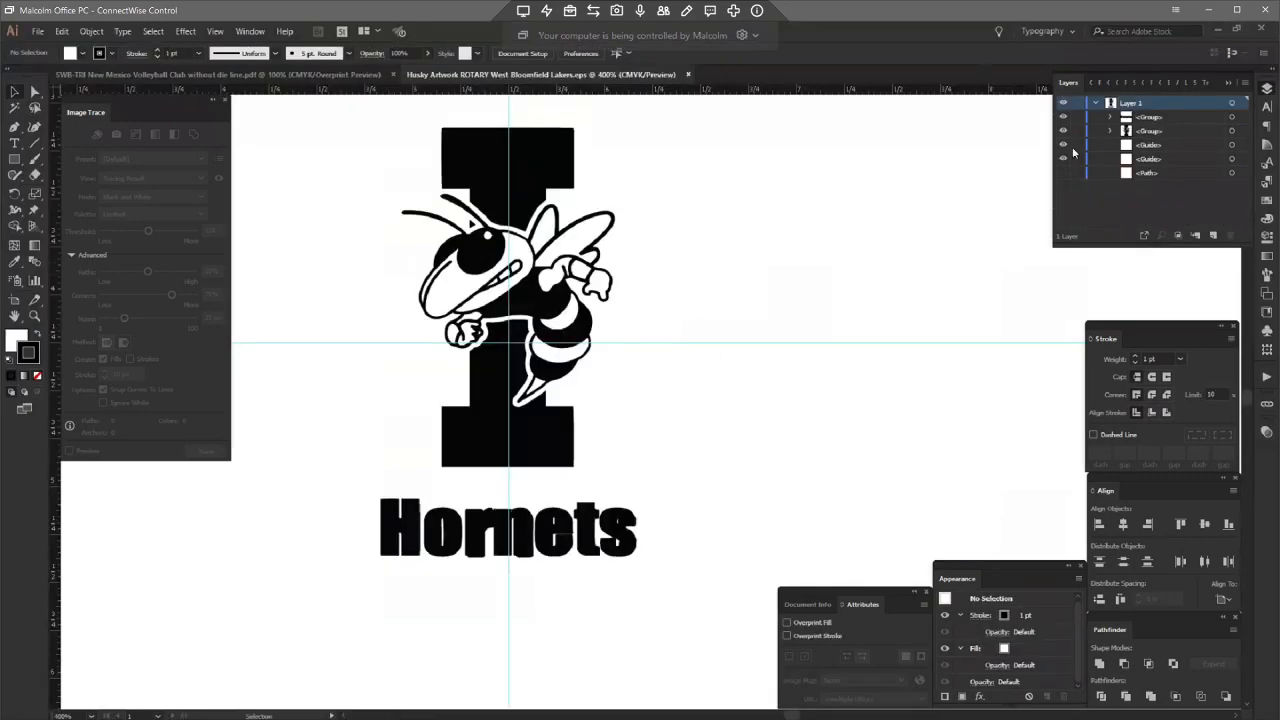
- Show the hidden pink boundary path and delete the hornet emblem and the "Hornets" lettering from the rotary artwork
{"action": "left_click", "coordinate": [1063, 172]}
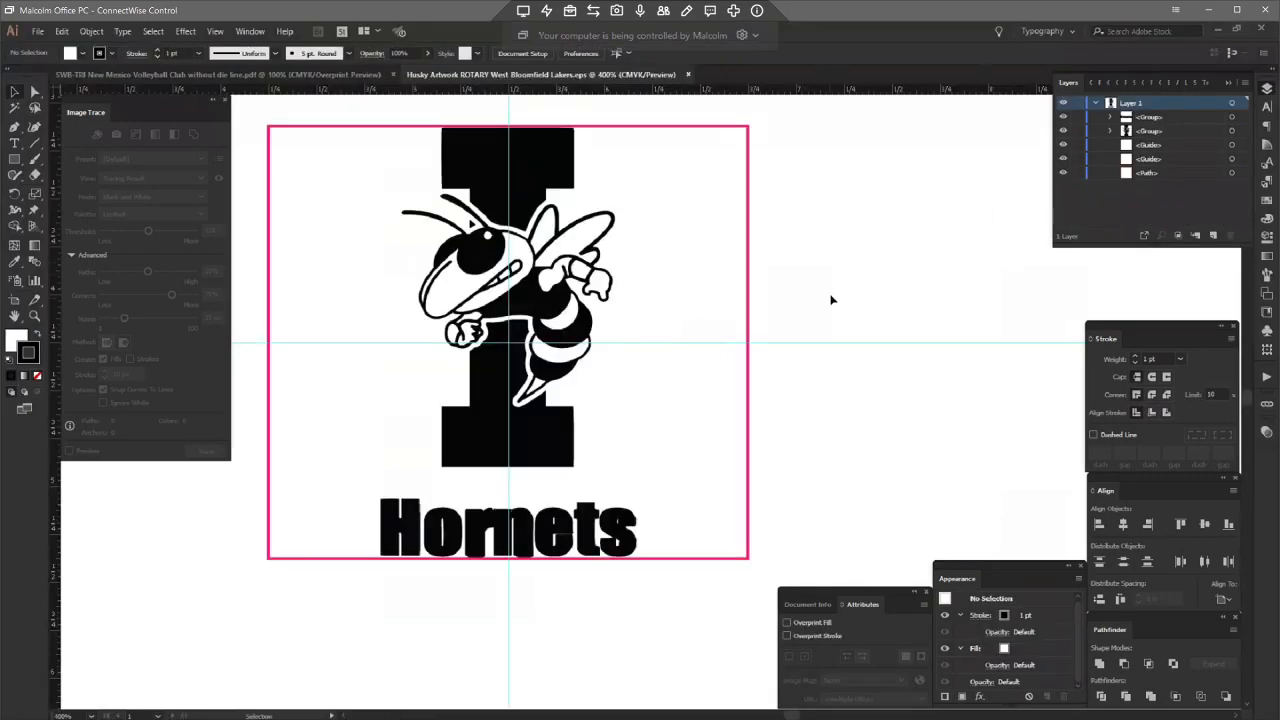
{"action": "key", "text": "ctrl+minus"}
{"action": "left_click", "coordinate": [536, 233]}
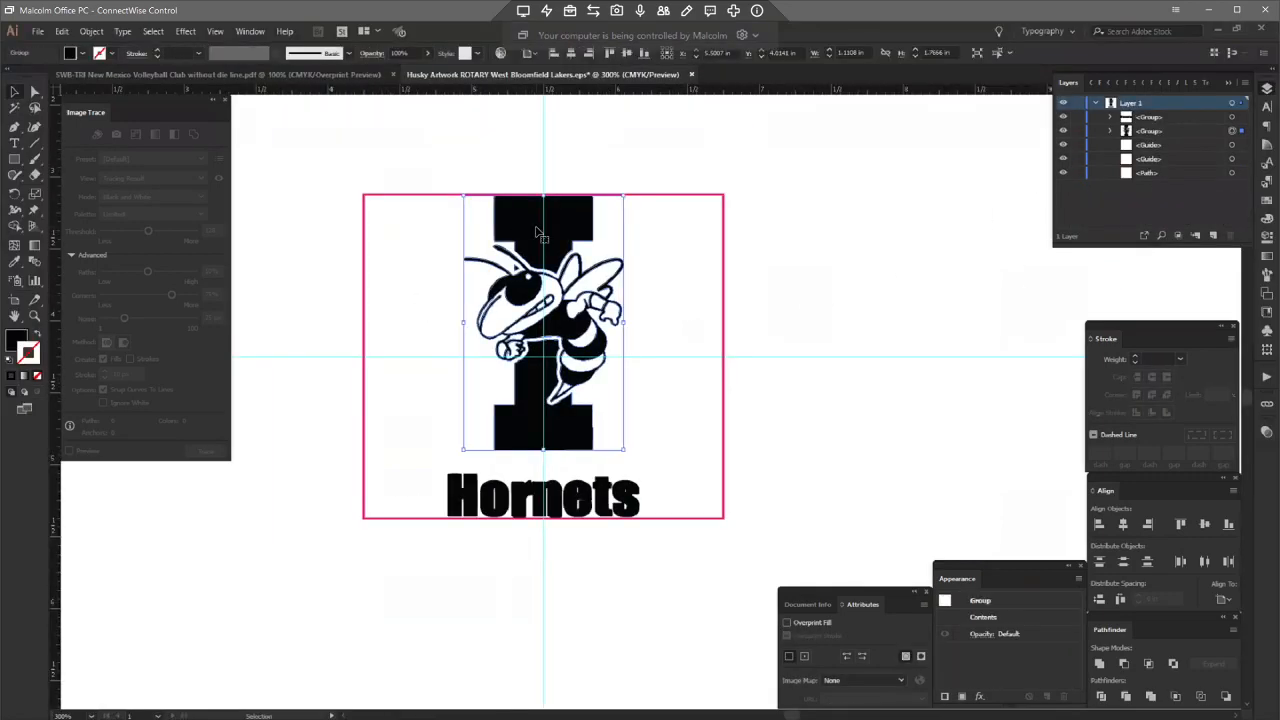
{"action": "key", "text": "Delete"}
{"action": "left_click", "coordinate": [514, 497]}
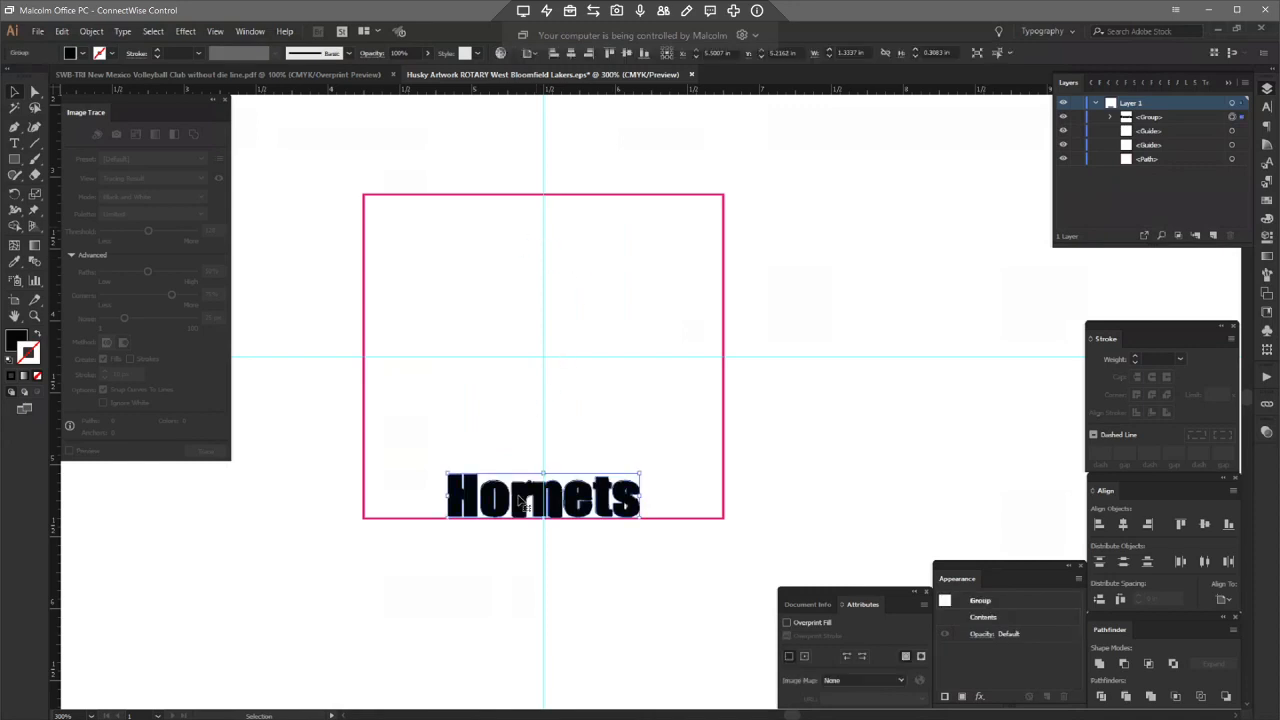
{"action": "key", "text": "Delete"}
- Start saving the emptied rotary artwork under a new name, choosing the New Mexico Volleyball Club folder inside Diamond Fundraising
{"action": "left_click", "coordinate": [37, 31]}
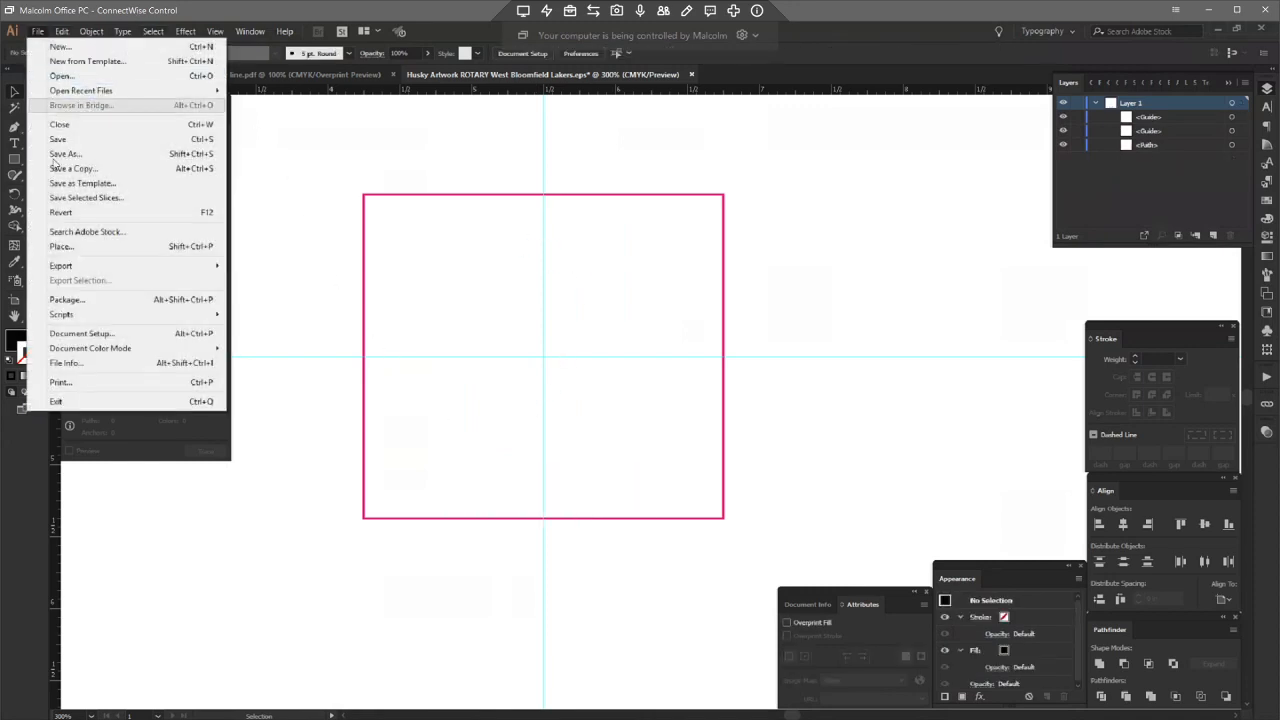
{"action": "left_click", "coordinate": [57, 154]}
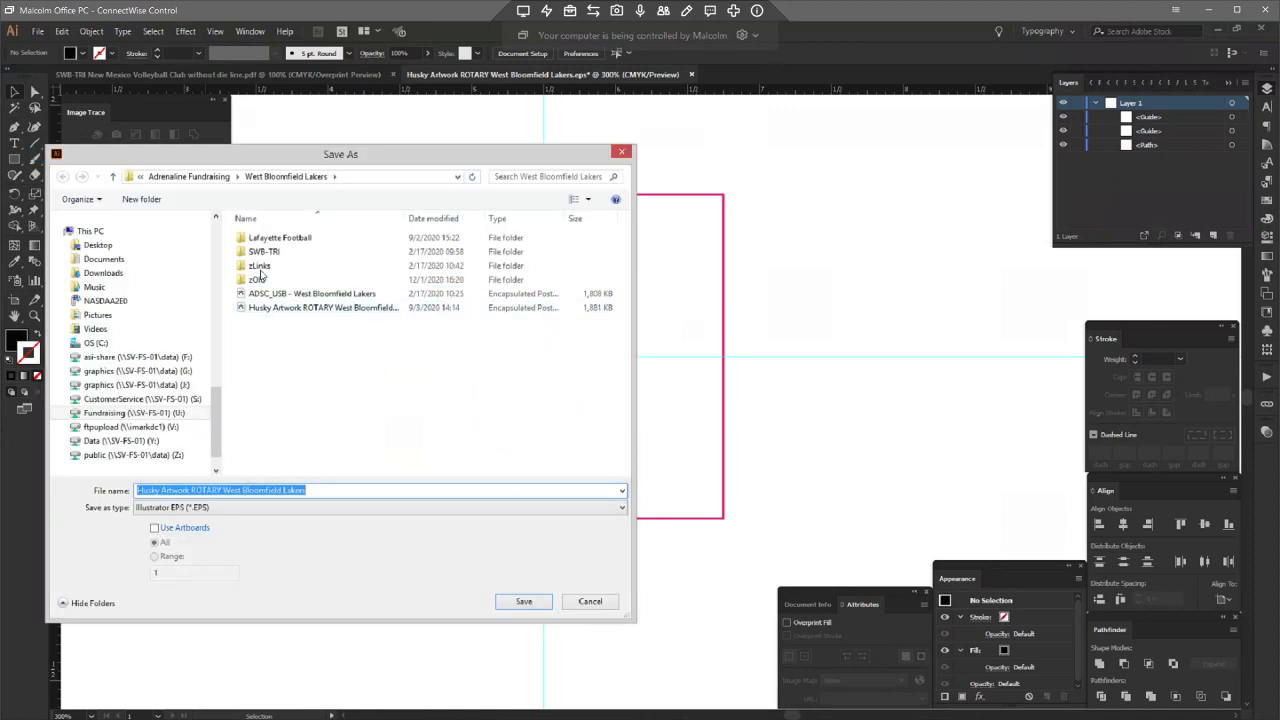
{"action": "left_click", "coordinate": [205, 179]}
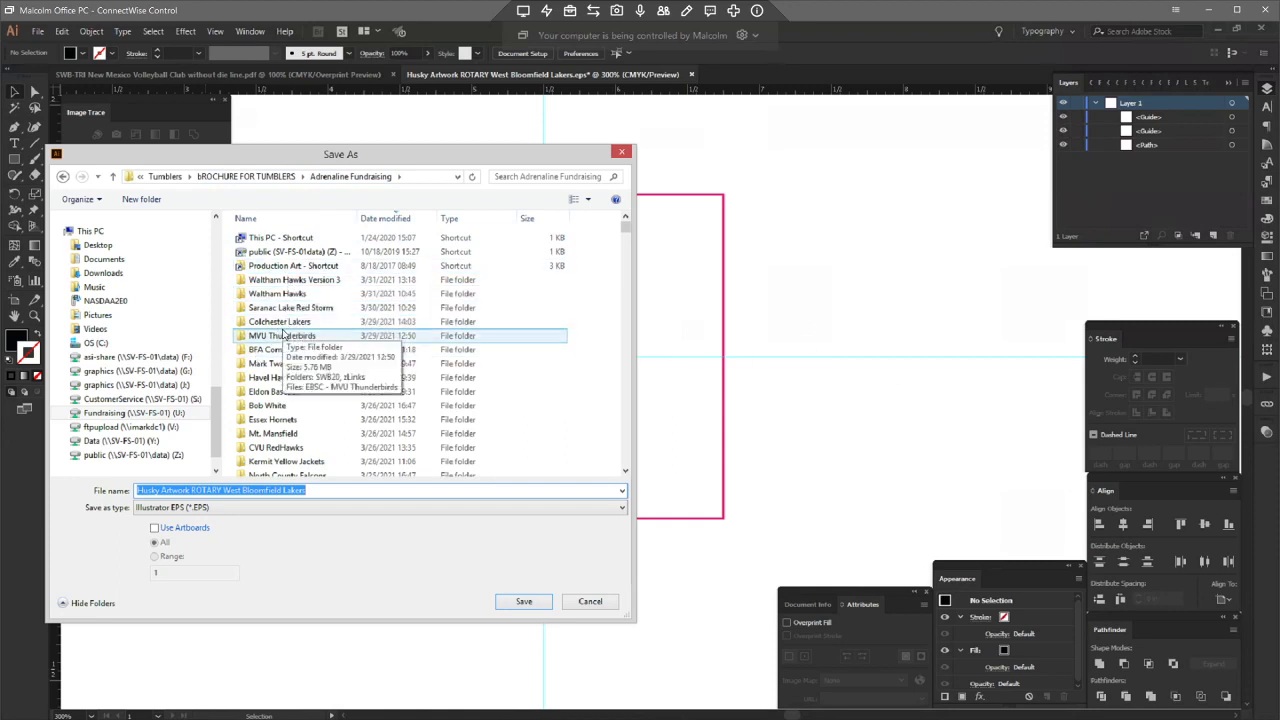
{"action": "left_click", "coordinate": [250, 179]}
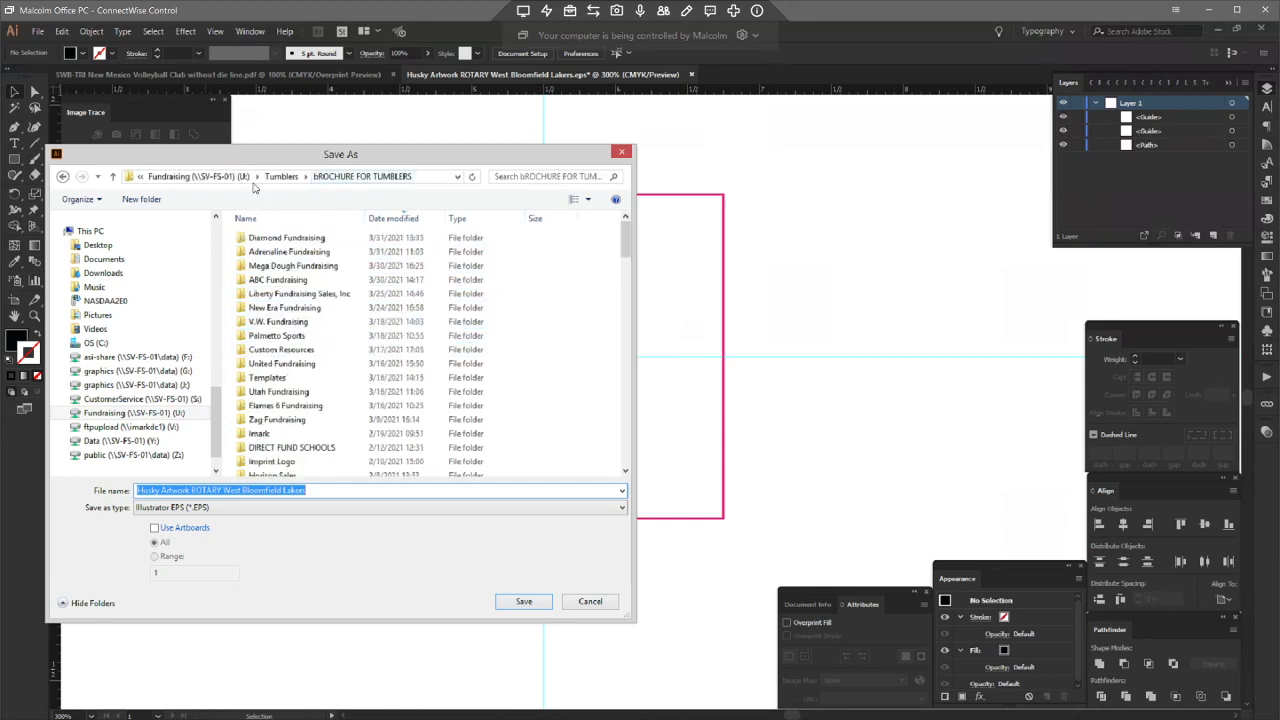
{"action": "double_click", "coordinate": [279, 239]}
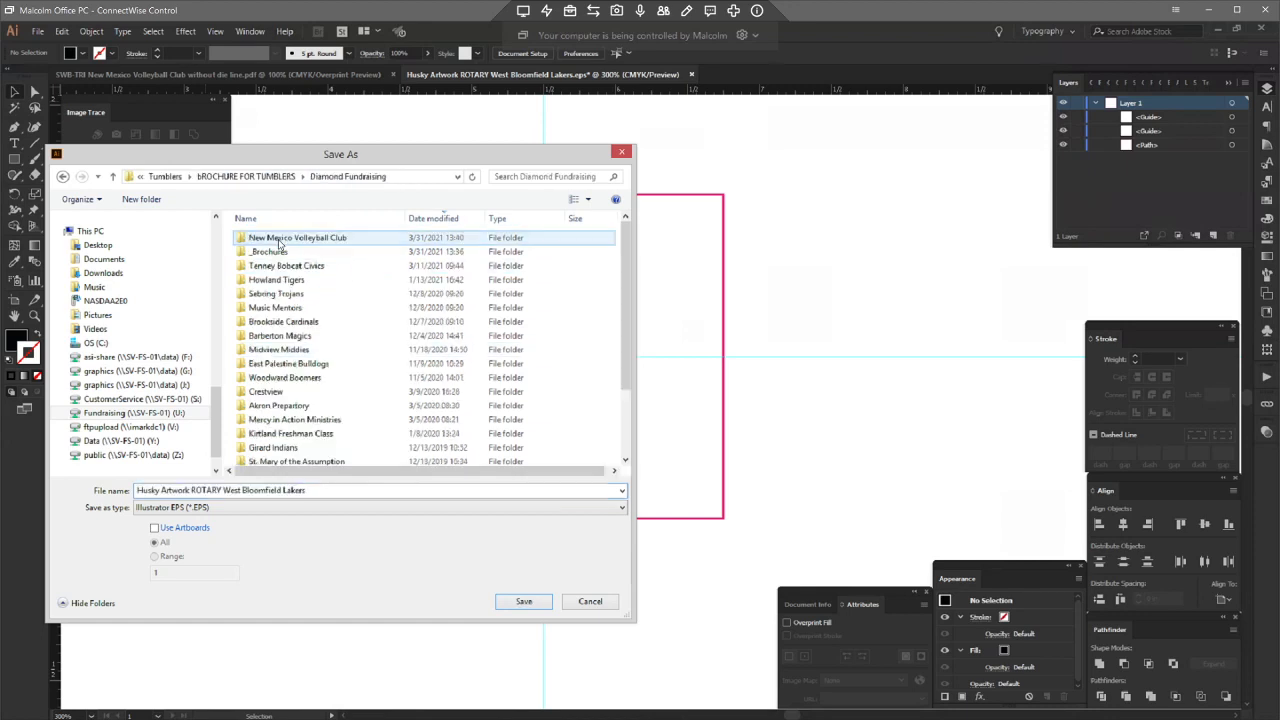
{"action": "double_click", "coordinate": [272, 238]}
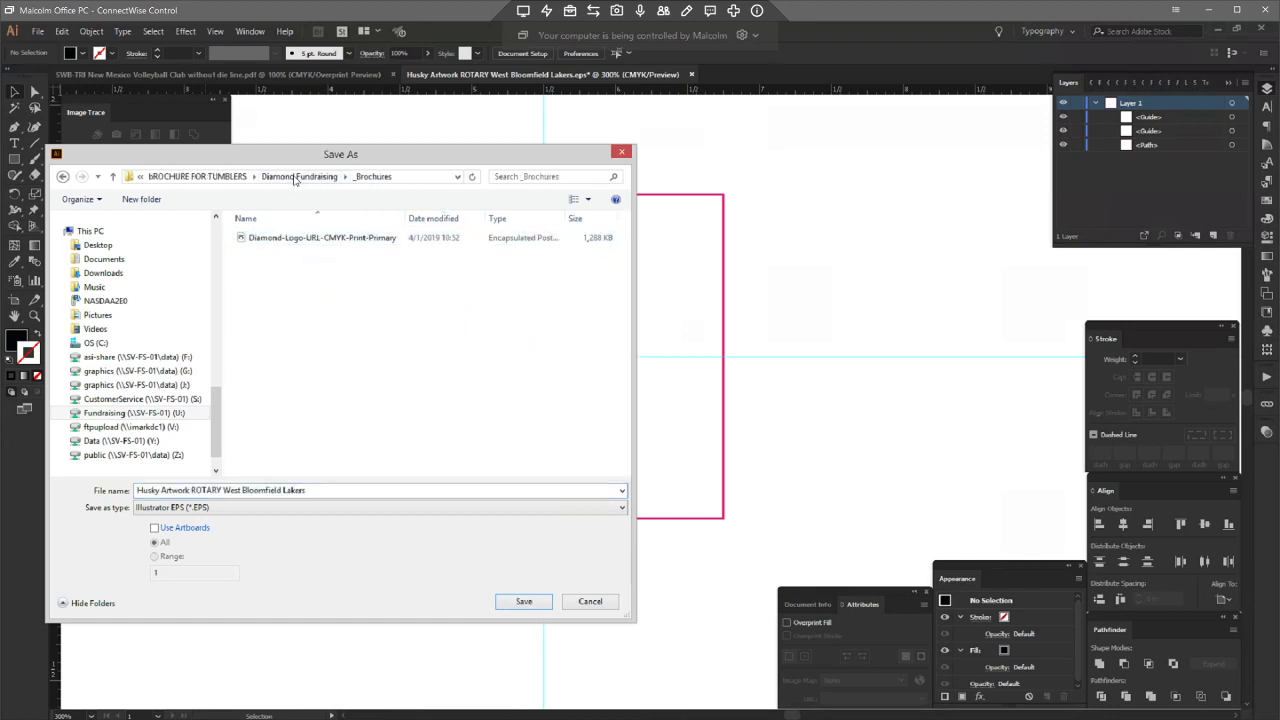
{"action": "left_click", "coordinate": [296, 178]}
{"action": "double_click", "coordinate": [280, 251]}
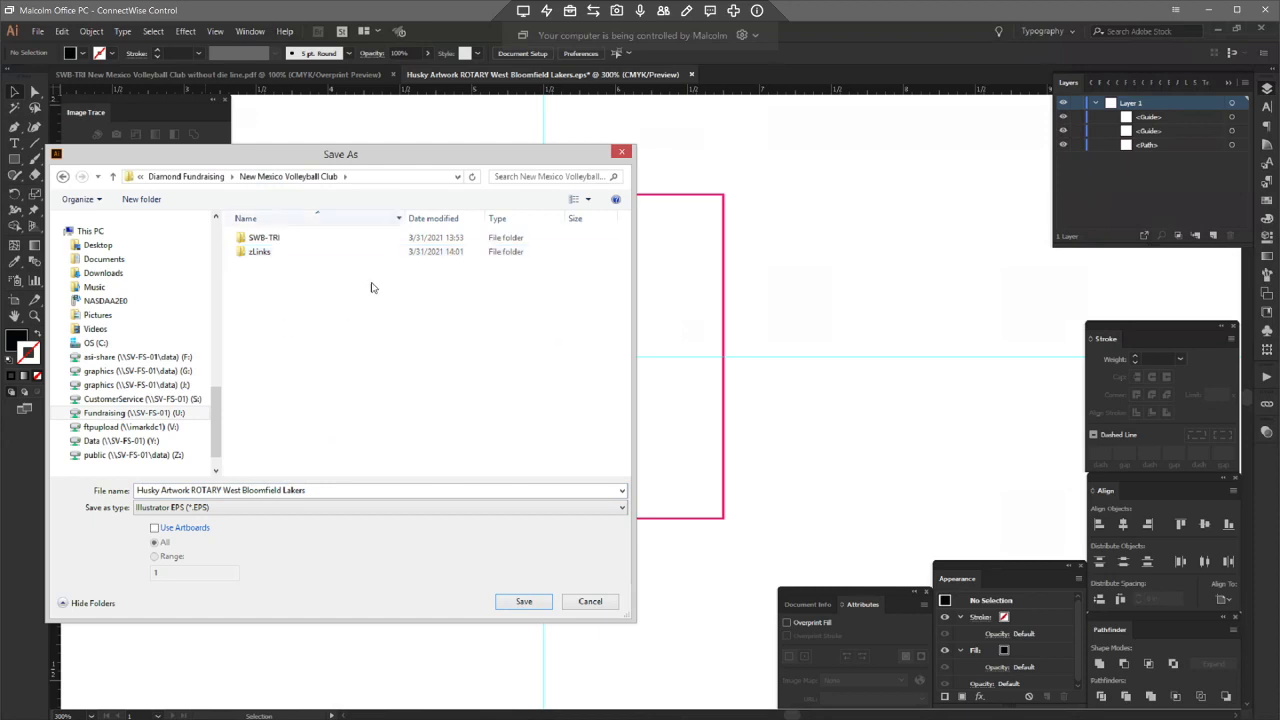
- Save the artwork as "Husky Artwork ROTARY New Mexico Volleyball Club" in Illustrator EPS format, accepting the default EPS options
{"action": "left_click", "coordinate": [322, 497]}
{"action": "left_click_drag", "start_coordinate": [308, 492], "coordinate": [226, 493]}
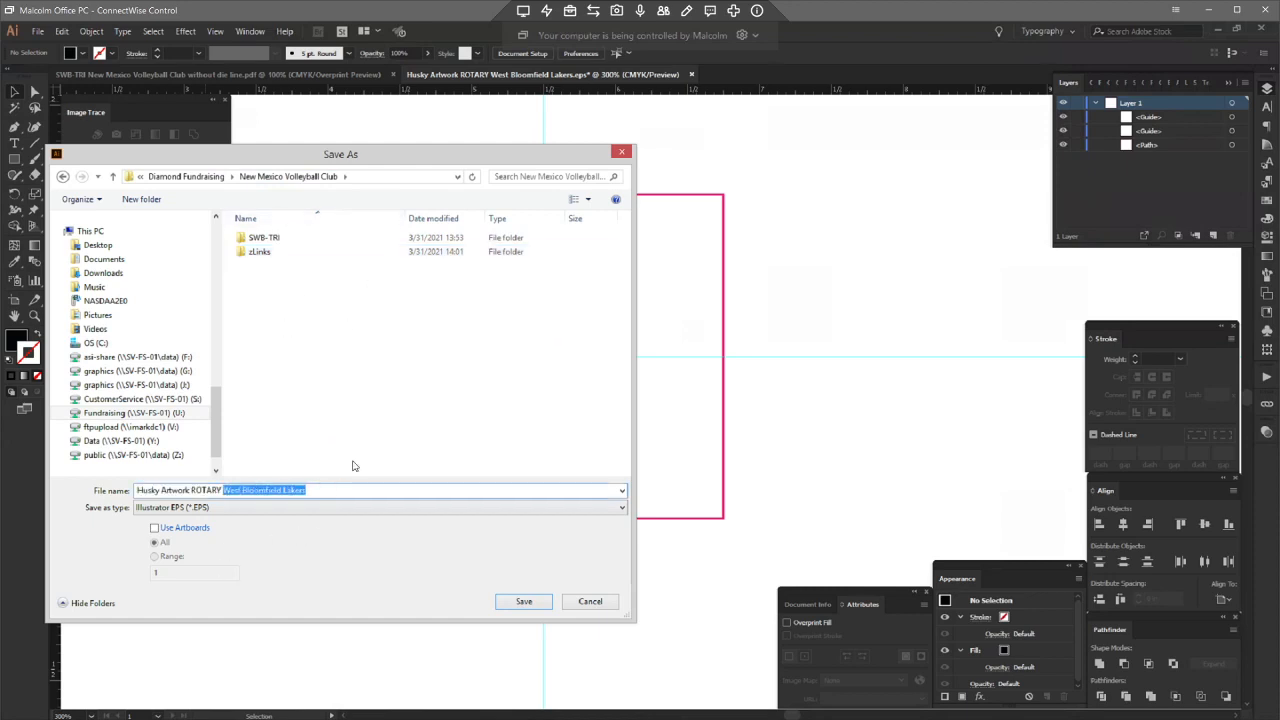
{"action": "type", "text": "N"}
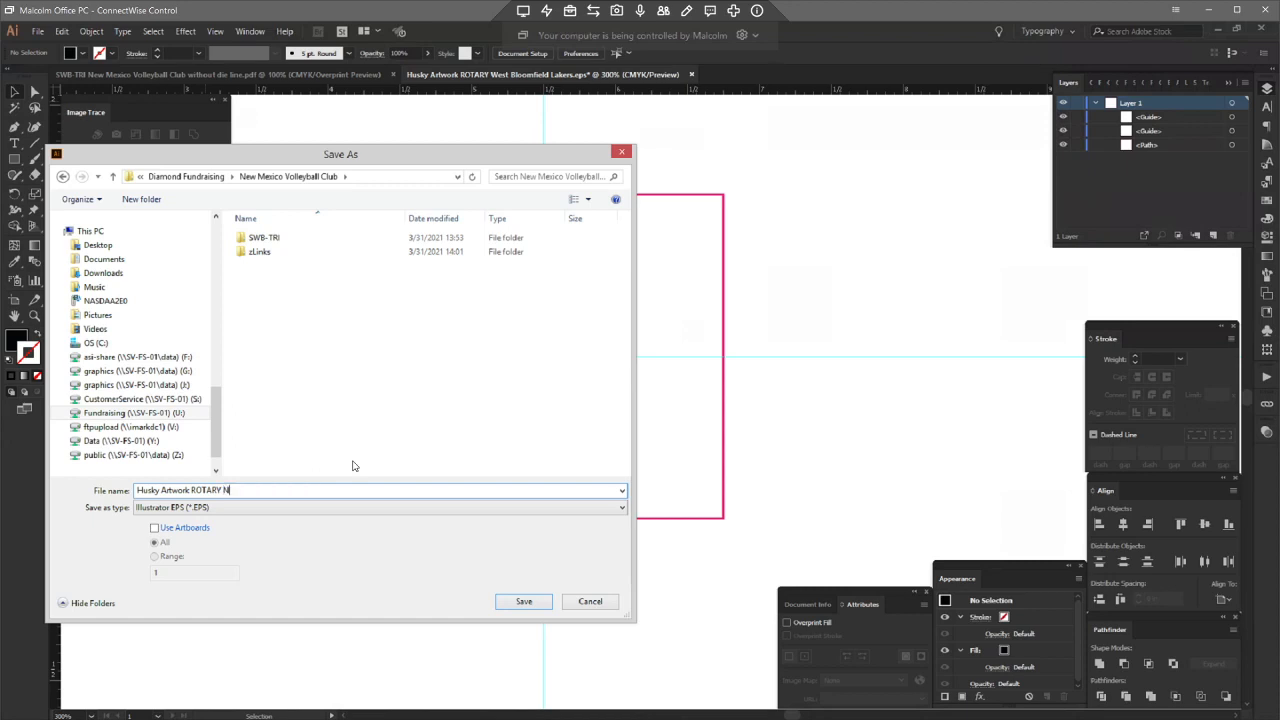
{"action": "type", "text": "ew Mexican"}
{"action": "type", "text": " Volleyball Club"}
{"action": "key", "text": "Return"}
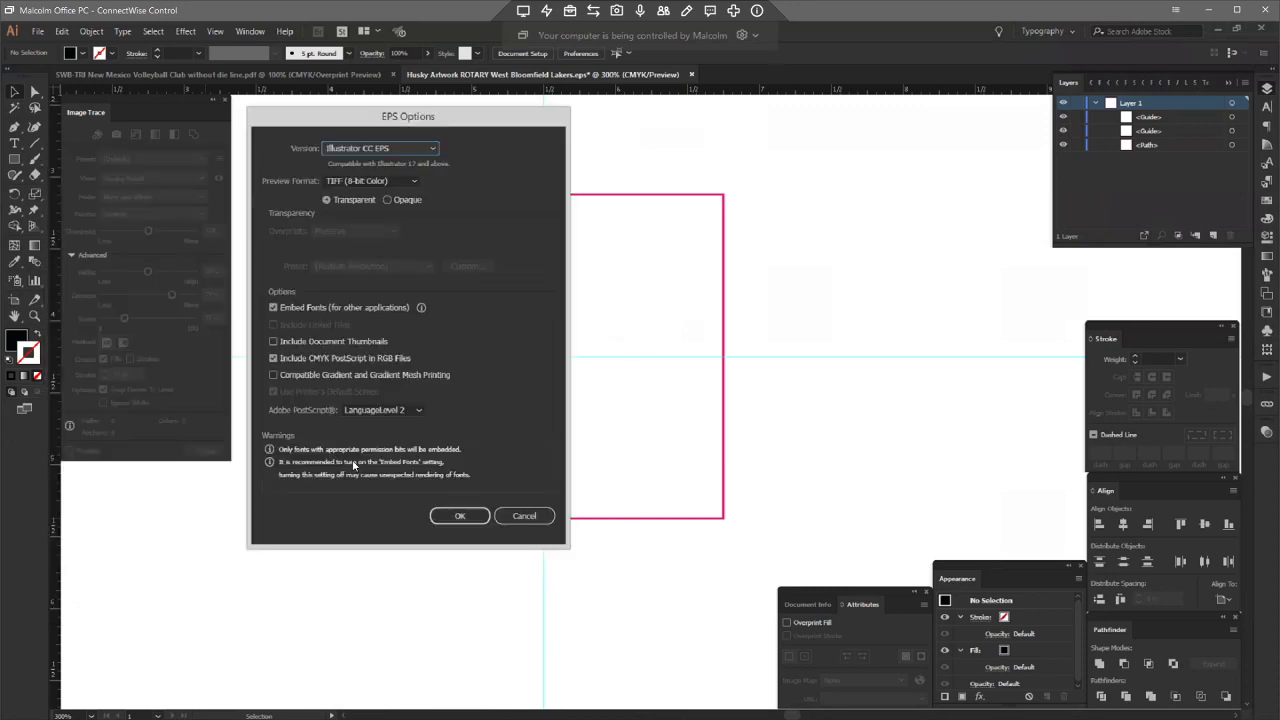
{"action": "key", "text": "Return"}
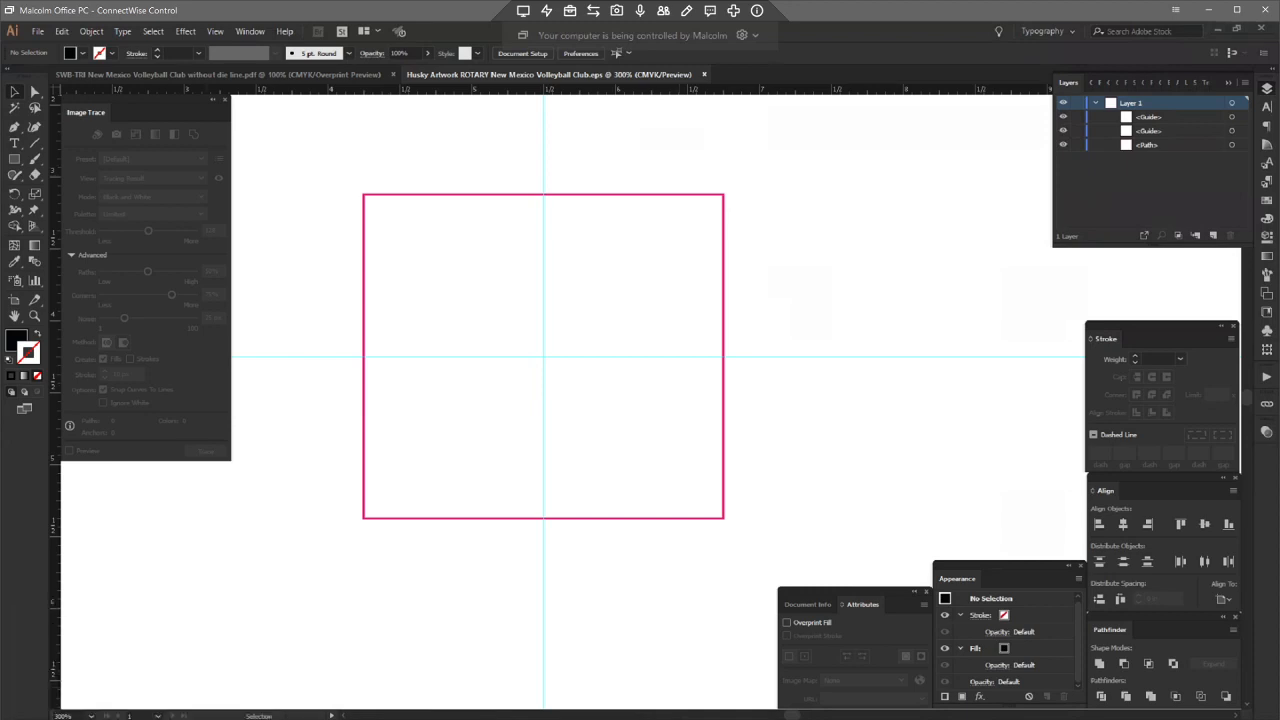
- Place the JPEG version of "Cactus_Logo lime green" from the Downloads folder into the rotary artwork document
{"action": "left_click", "coordinate": [235, 680]}
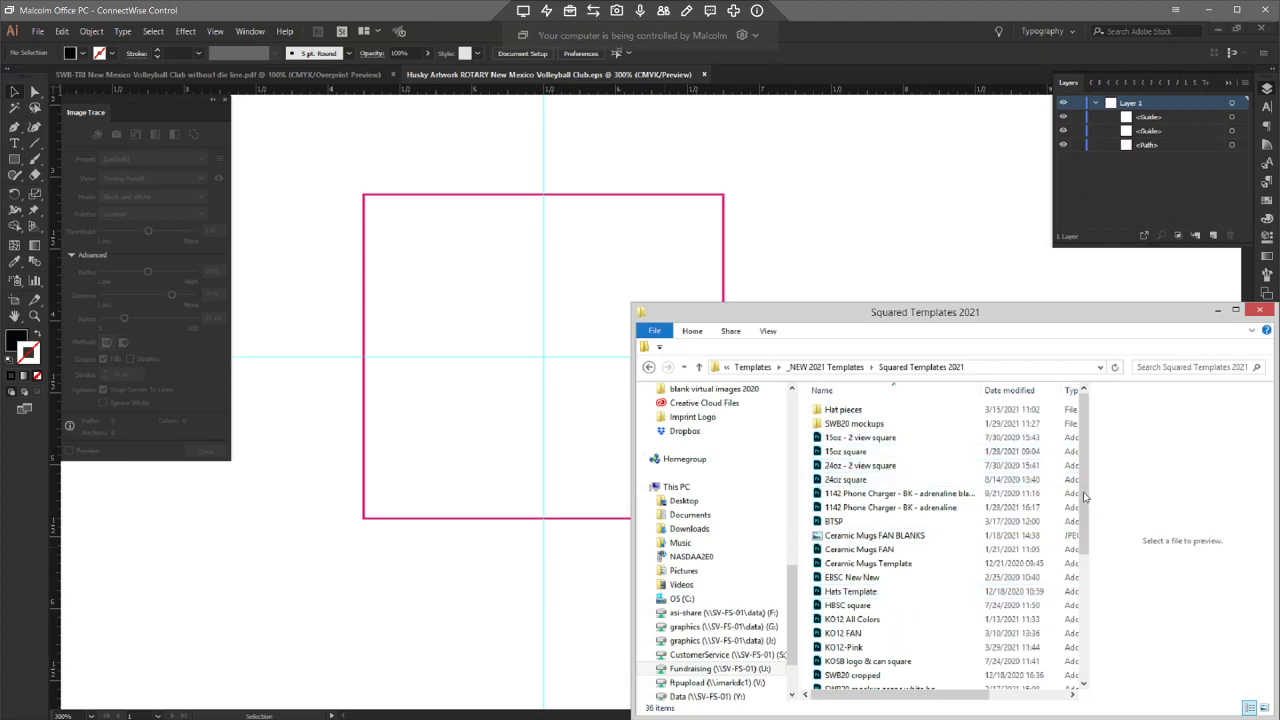
{"action": "left_click", "coordinate": [690, 530]}
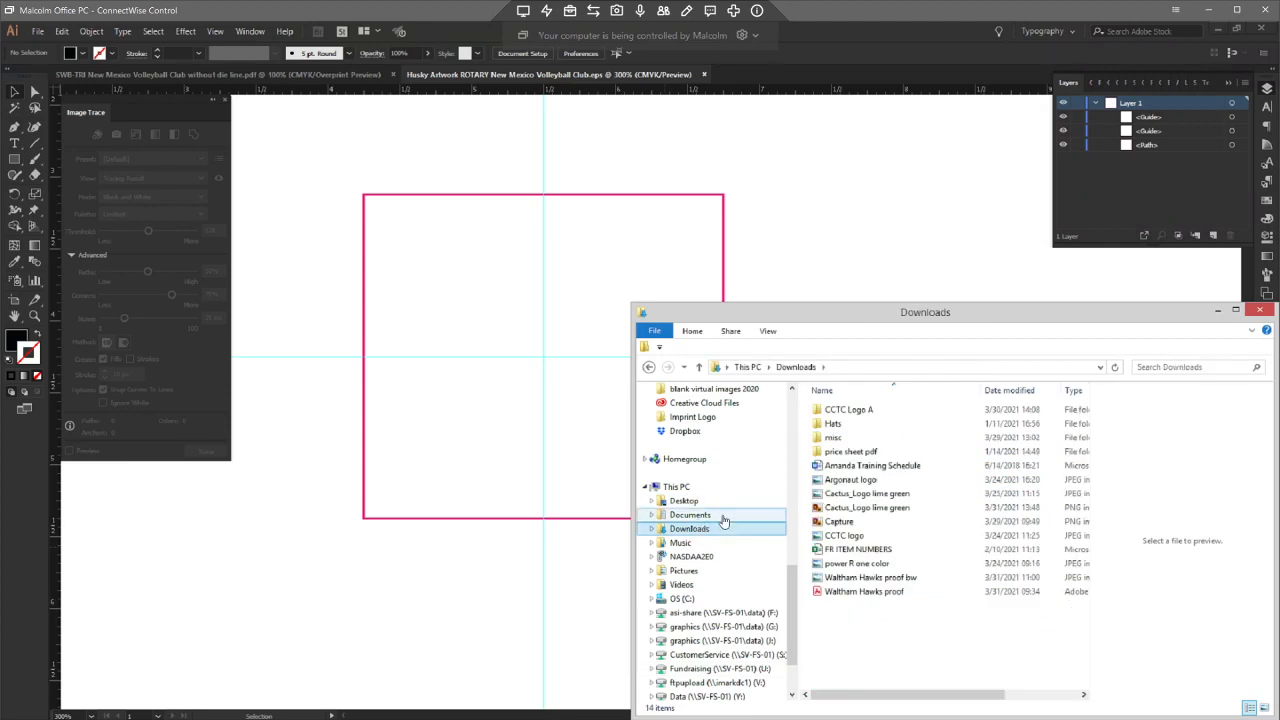
{"action": "left_click", "coordinate": [863, 497]}
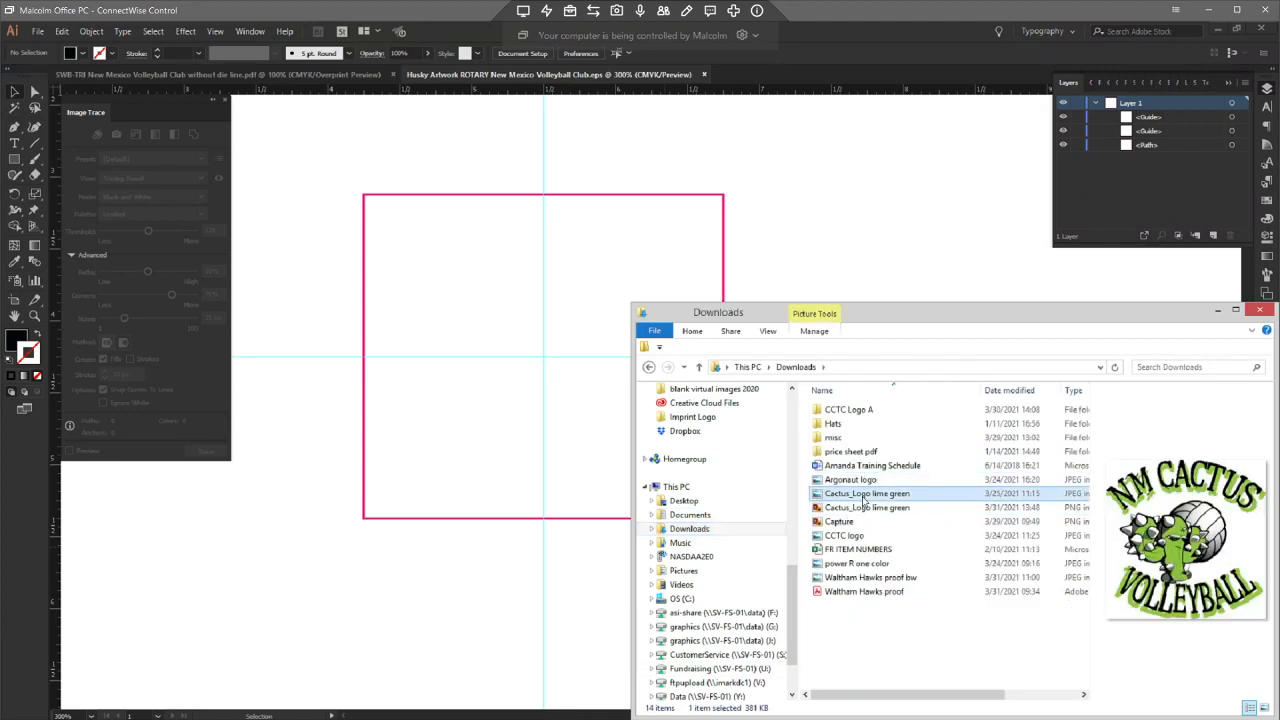
{"action": "left_click", "coordinate": [863, 508]}
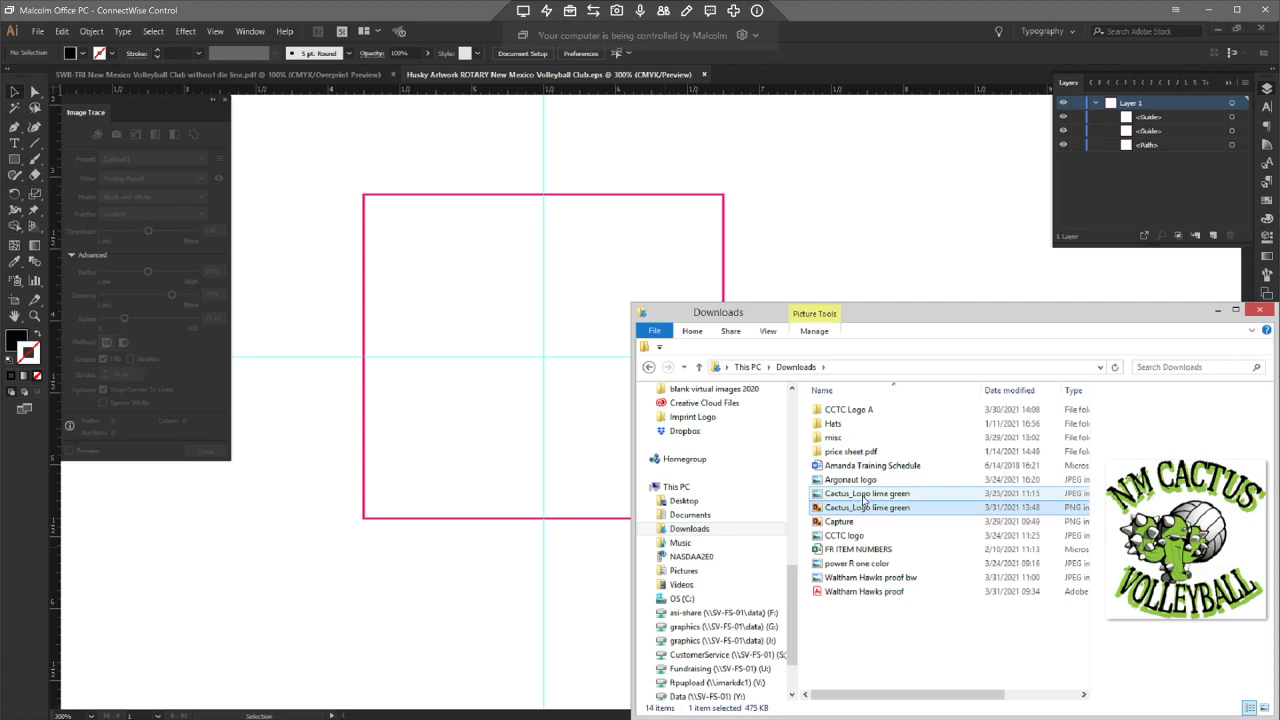
{"action": "left_click_drag", "start_coordinate": [863, 495], "coordinate": [804, 270]}
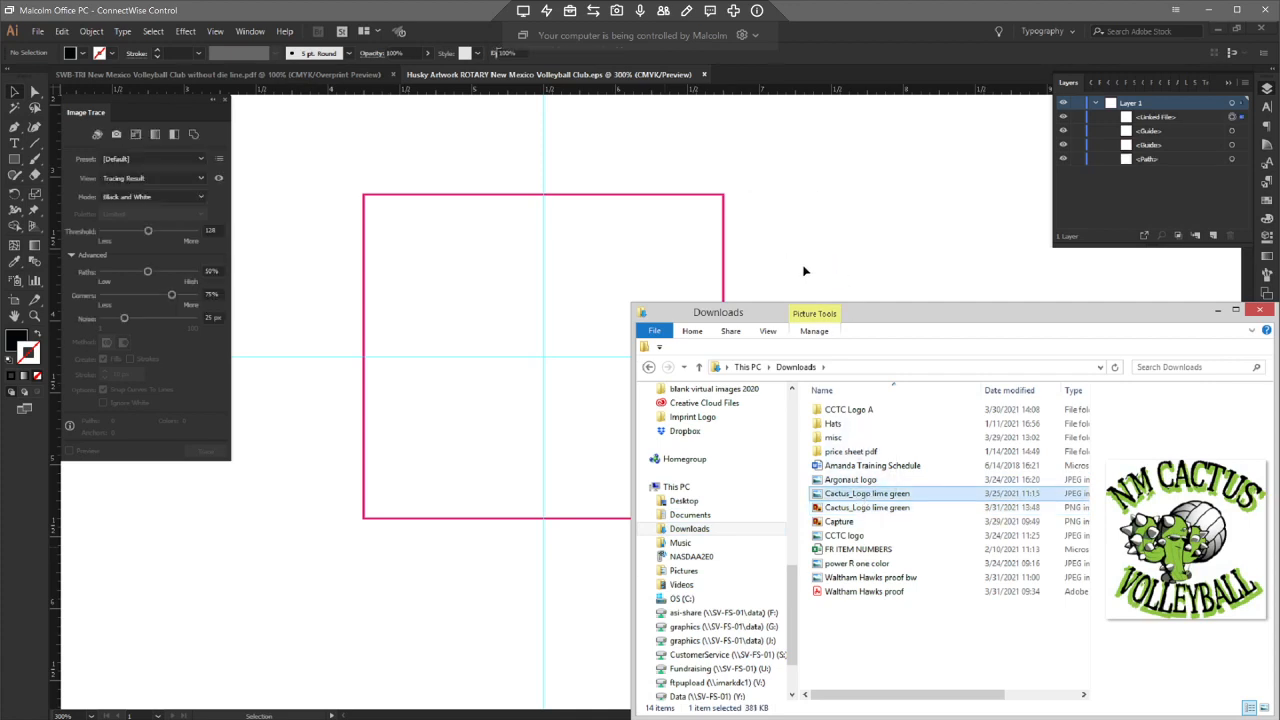
{"action": "left_click", "coordinate": [812, 262]}
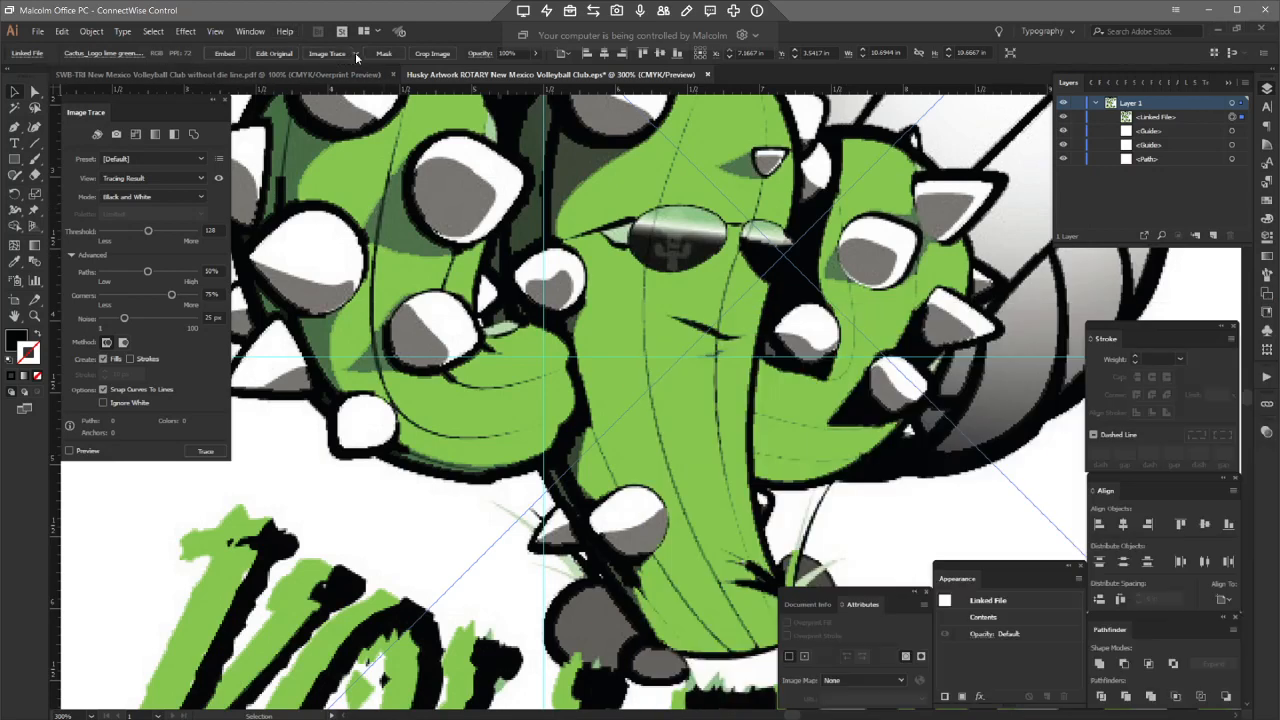
- Image-trace the placed cactus logo with the Black and White Logo preset
{"action": "left_click", "coordinate": [355, 53]}
{"action": "left_click", "coordinate": [389, 189]}
{"action": "key", "text": "ctrl+minus"}
{"action": "key", "text": "ctrl+minus"}
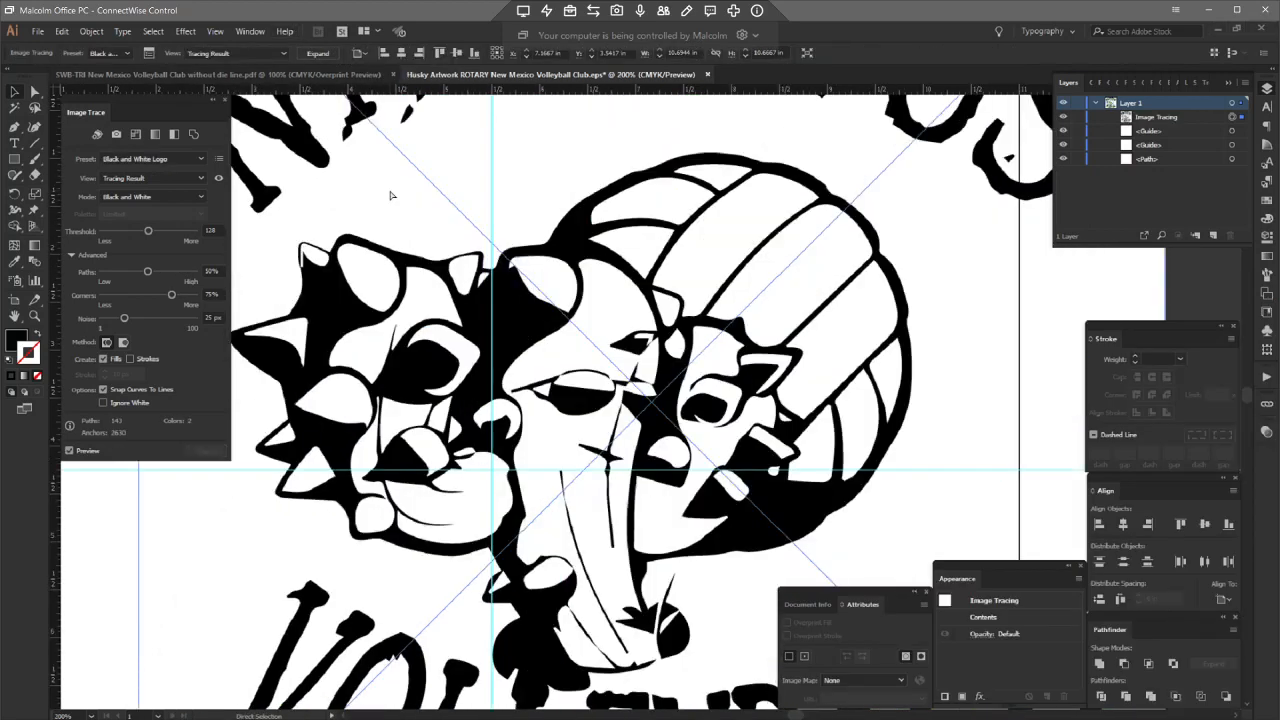
{"action": "key", "text": "ctrl+minus"}
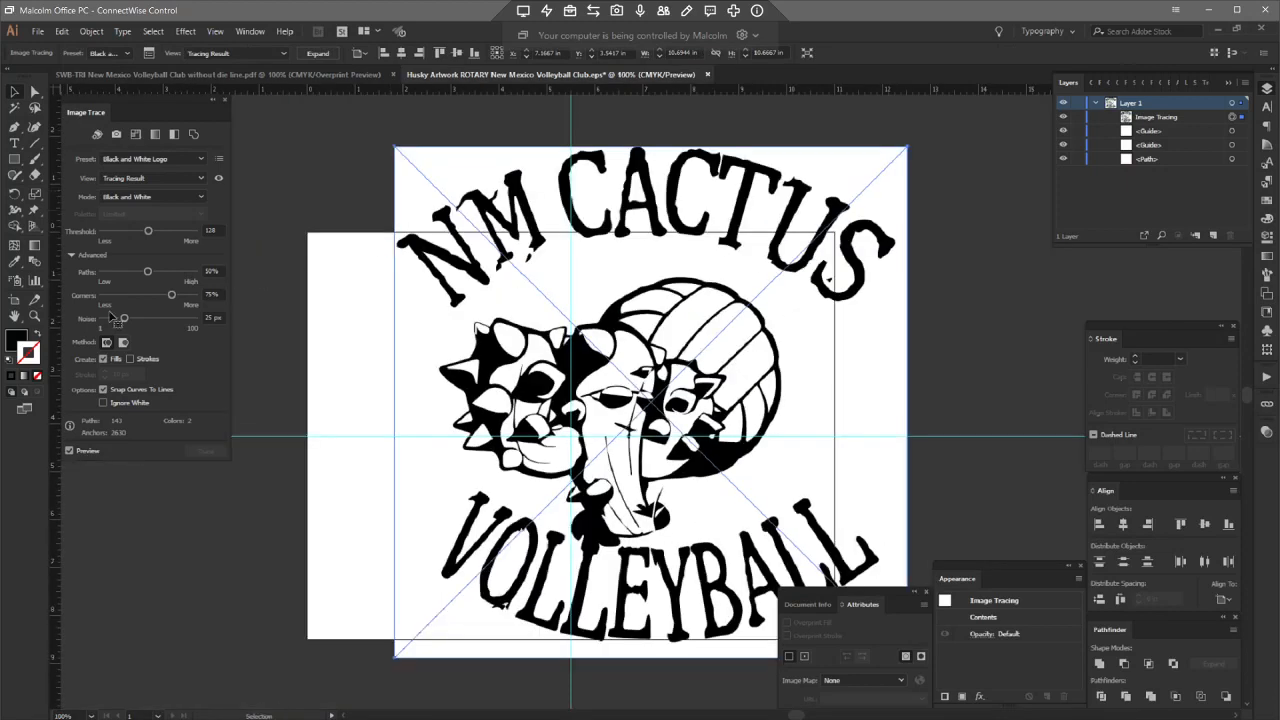
- Refine the cactus logo trace by setting noise to 3 px, paths to 97% and corners to about 48%
{"action": "left_click_drag", "start_coordinate": [124, 318], "coordinate": [102, 325]}
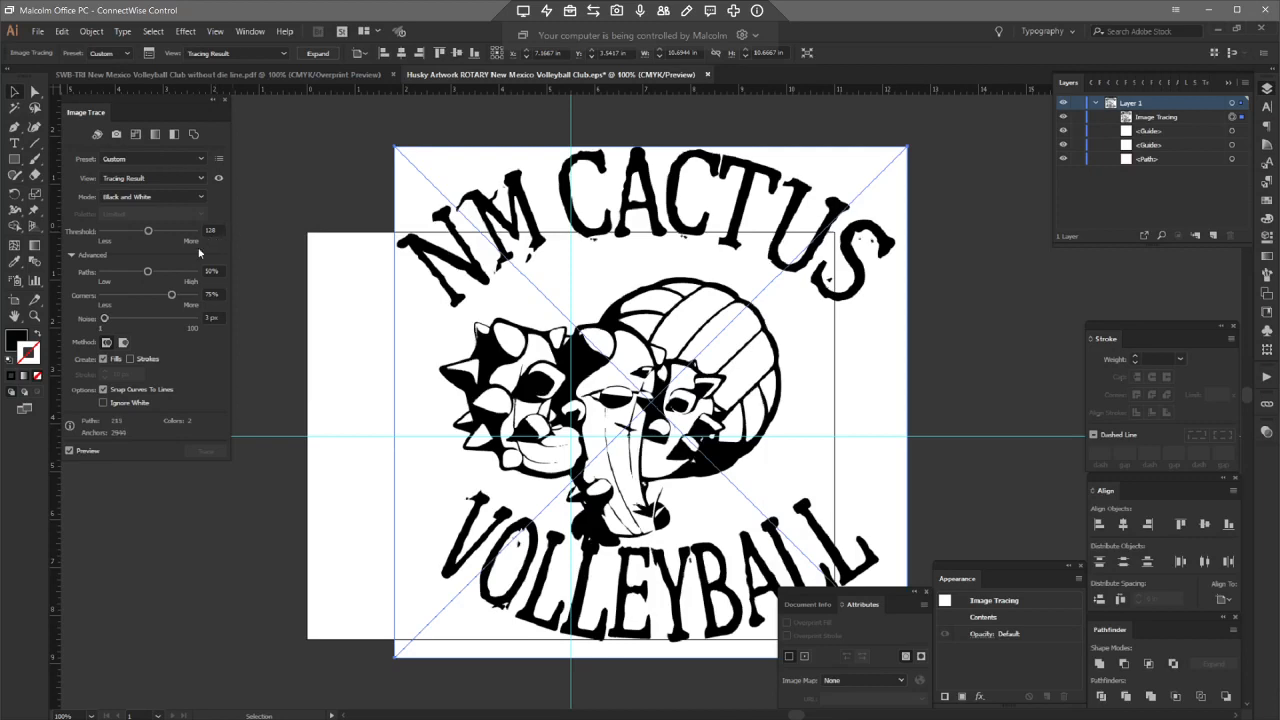
{"action": "left_click", "coordinate": [193, 277]}
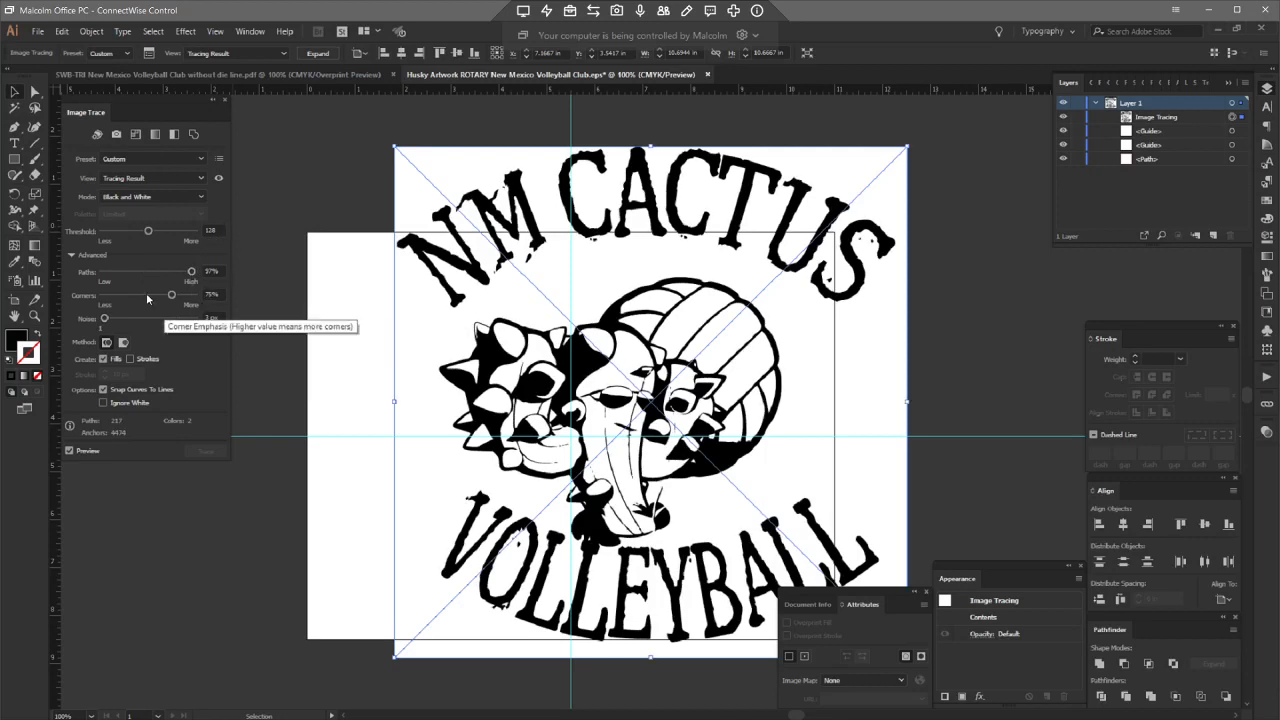
{"action": "left_click", "coordinate": [147, 296]}
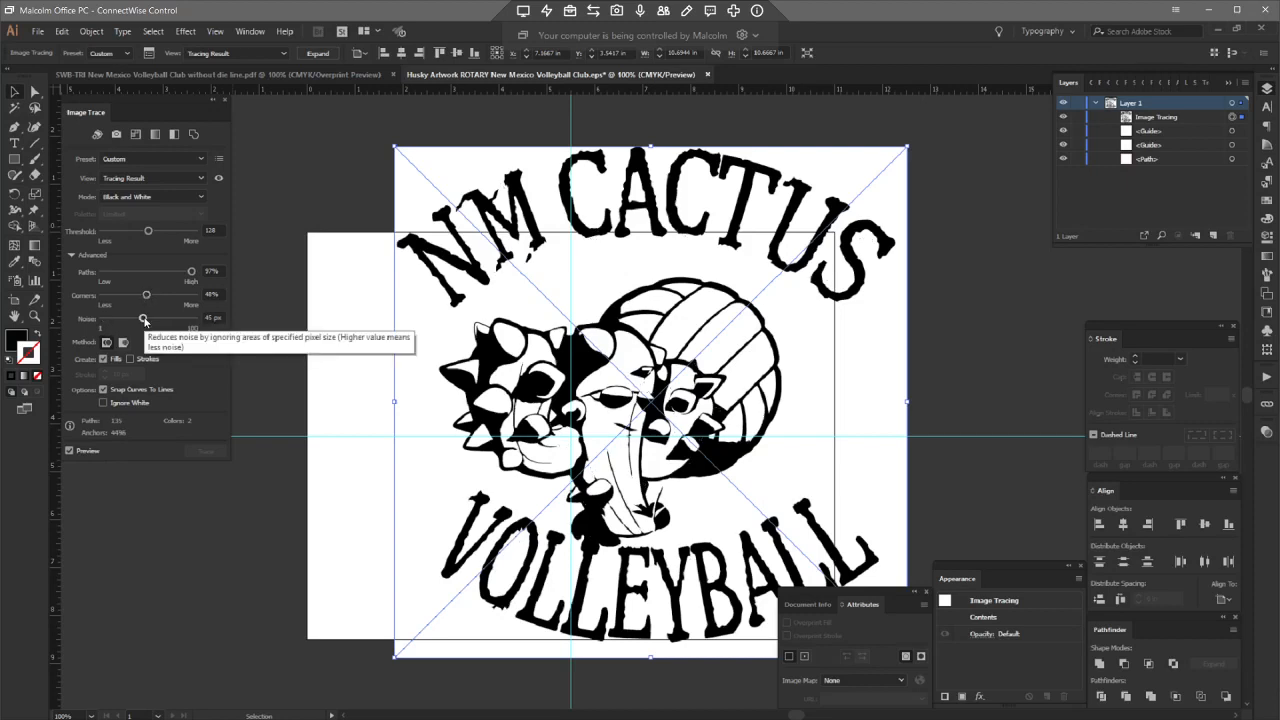
- Refine the image trace settings to threshold 141, corners 60% and noise 35 px
{"action": "left_click_drag", "start_coordinate": [144, 320], "coordinate": [119, 320]}
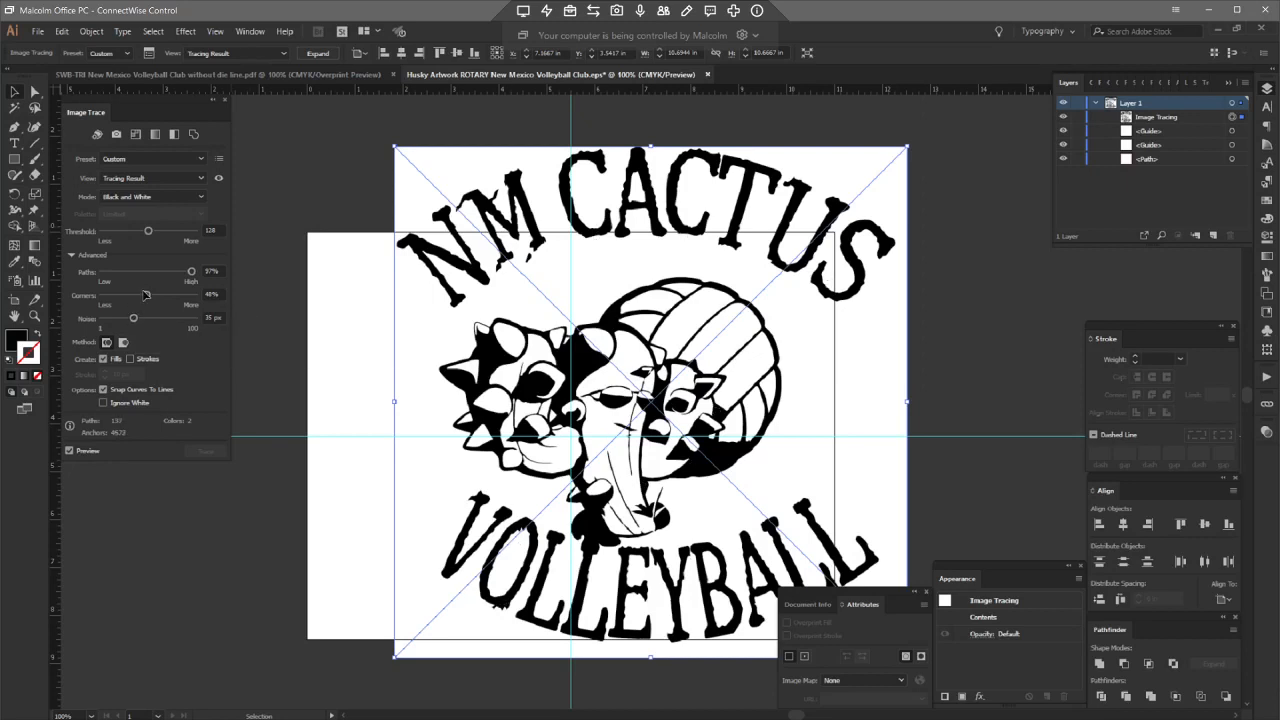
{"action": "left_click_drag", "start_coordinate": [149, 233], "coordinate": [164, 233]}
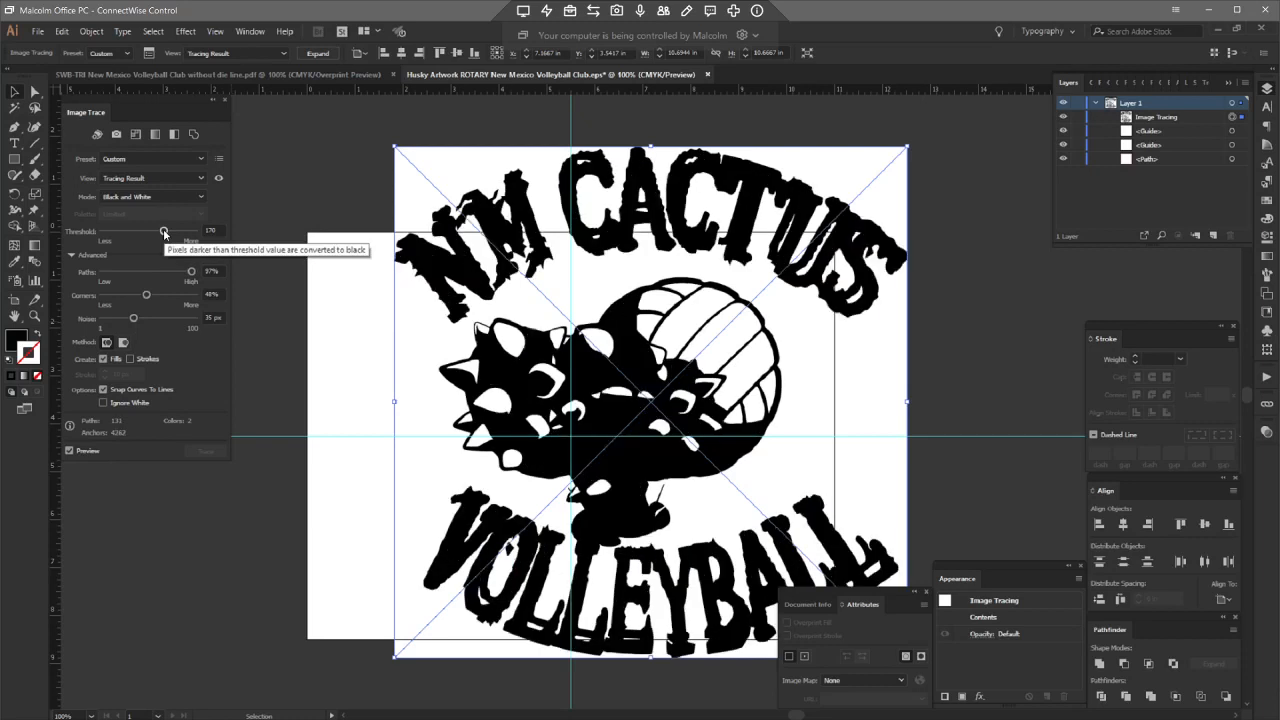
{"action": "left_click_drag", "start_coordinate": [155, 234], "coordinate": [151, 234]}
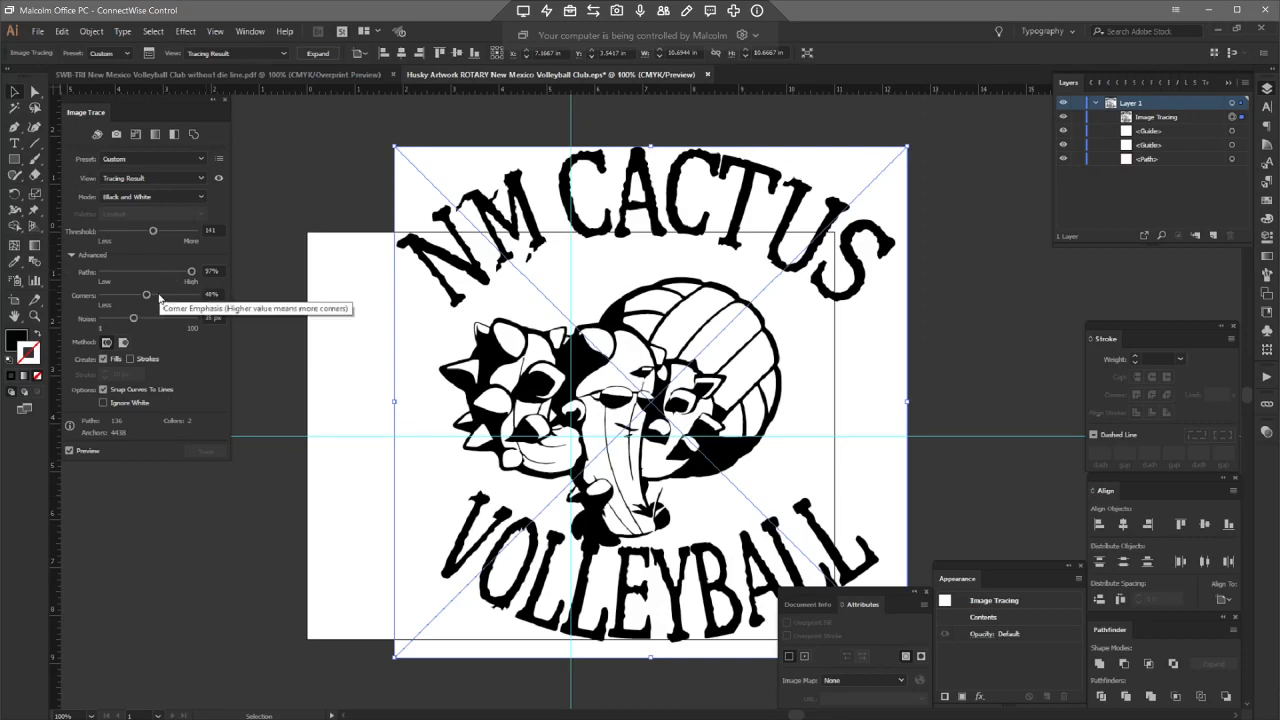
{"action": "left_click", "coordinate": [158, 296]}
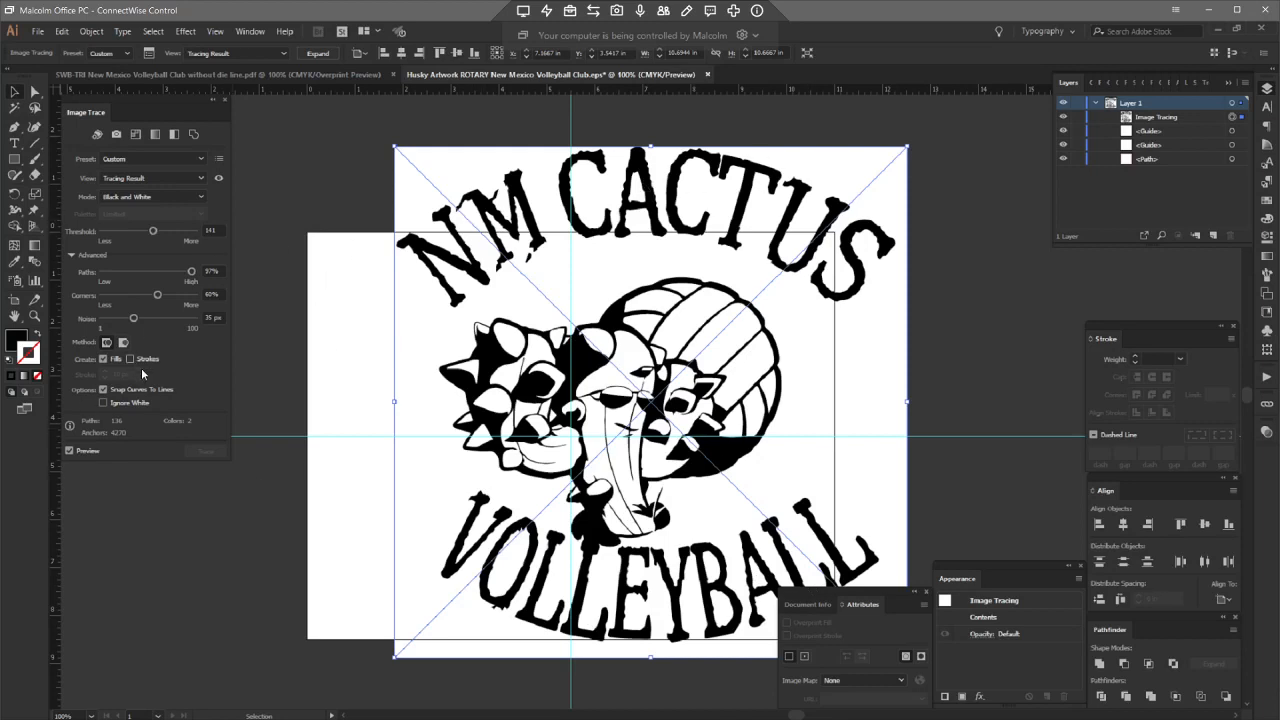
- Make the trace ignore white and expand it into editable vector paths
{"action": "left_click", "coordinate": [103, 403]}
{"action": "left_click", "coordinate": [311, 57]}
{"action": "left_click", "coordinate": [957, 192]}
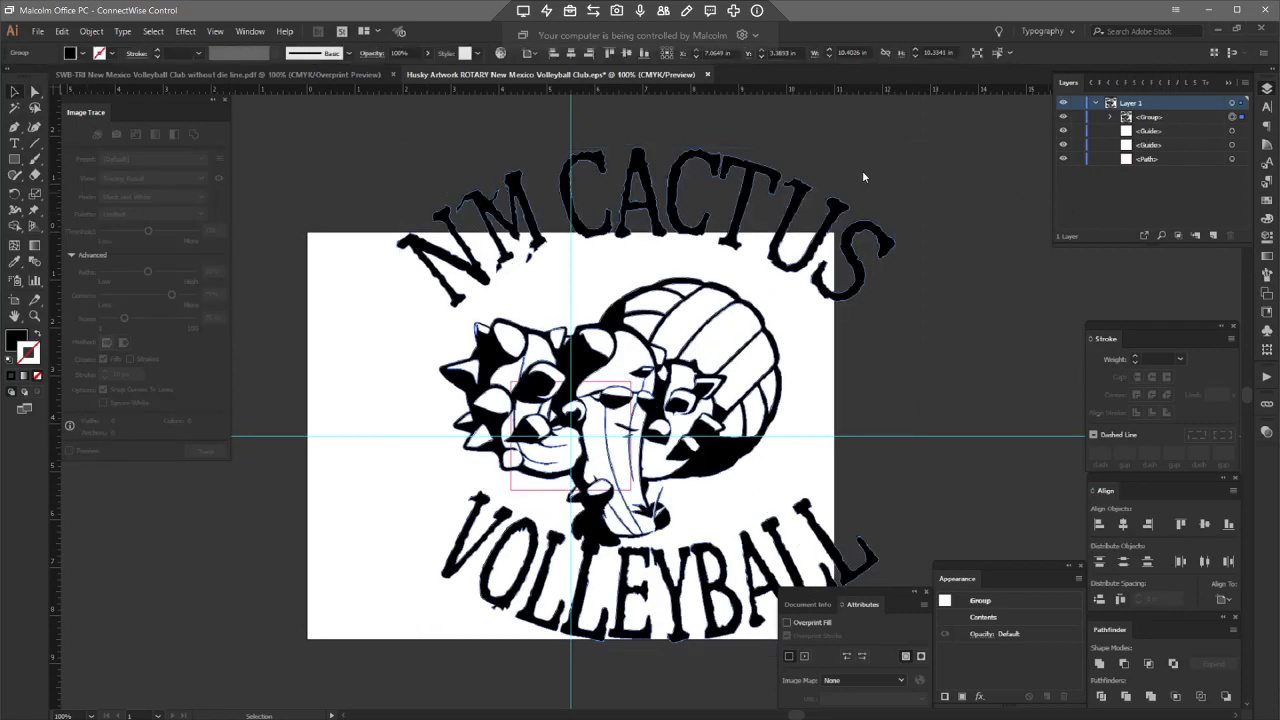
- Scale the expanded NM Cactus Volleyball logo group down proportionally to about 2.45 in wide
{"action": "left_click", "coordinate": [828, 246]}
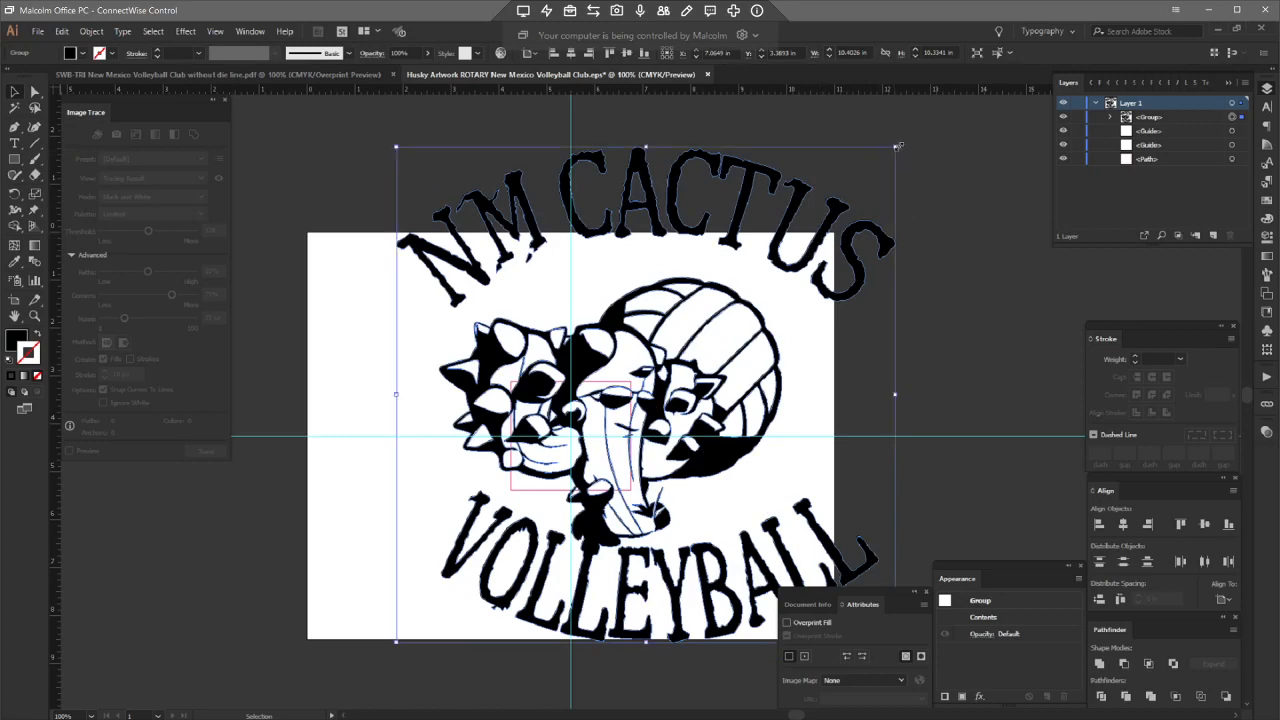
{"action": "left_click", "coordinate": [250, 32]}
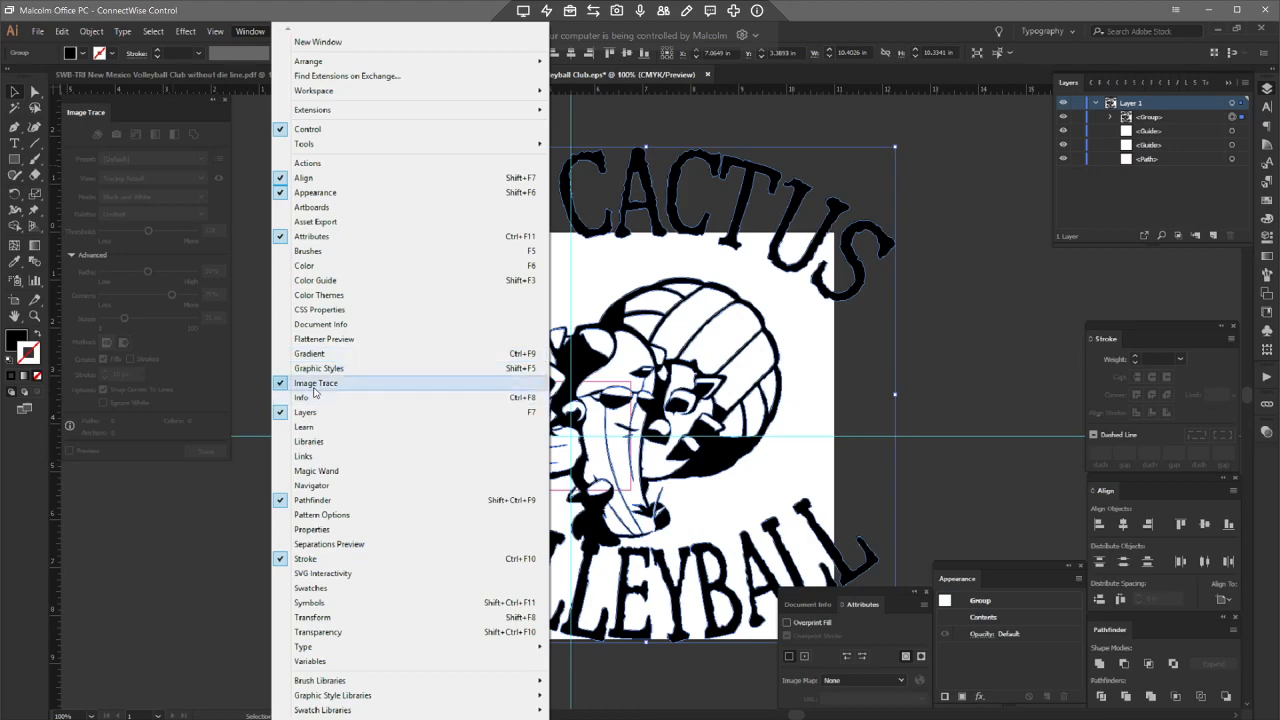
{"action": "left_click", "coordinate": [932, 182]}
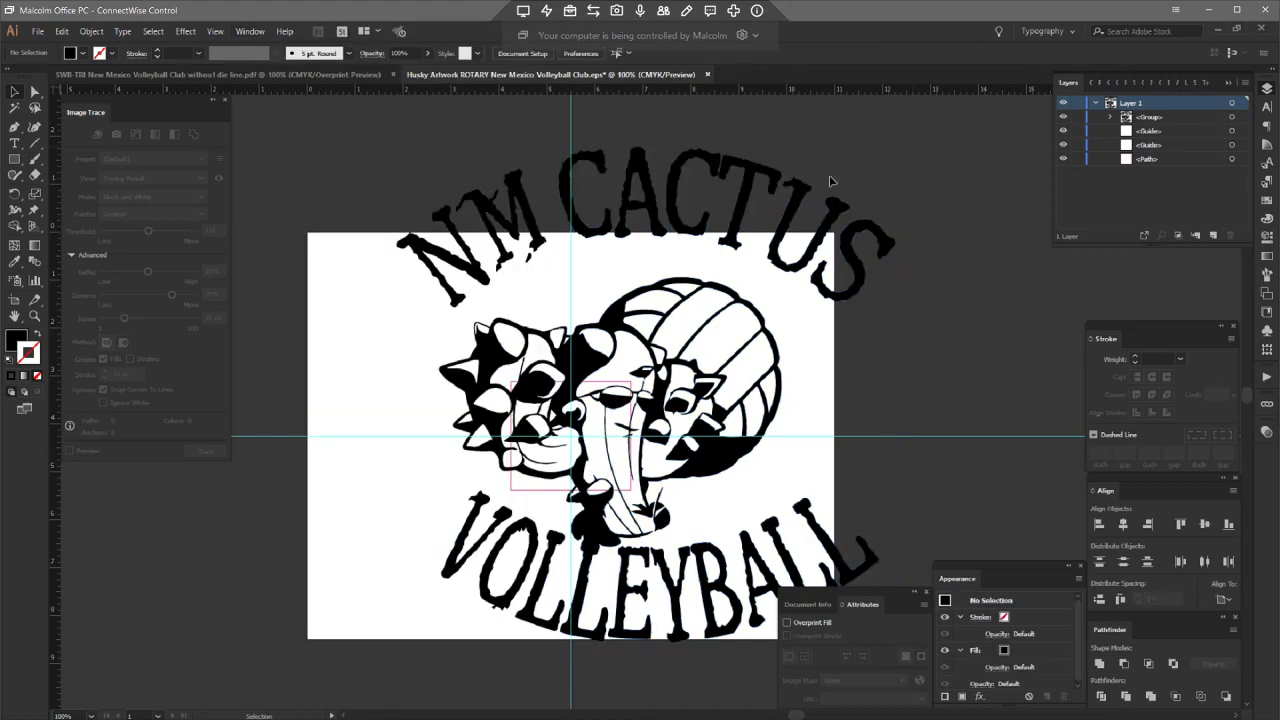
{"action": "left_click", "coordinate": [853, 180]}
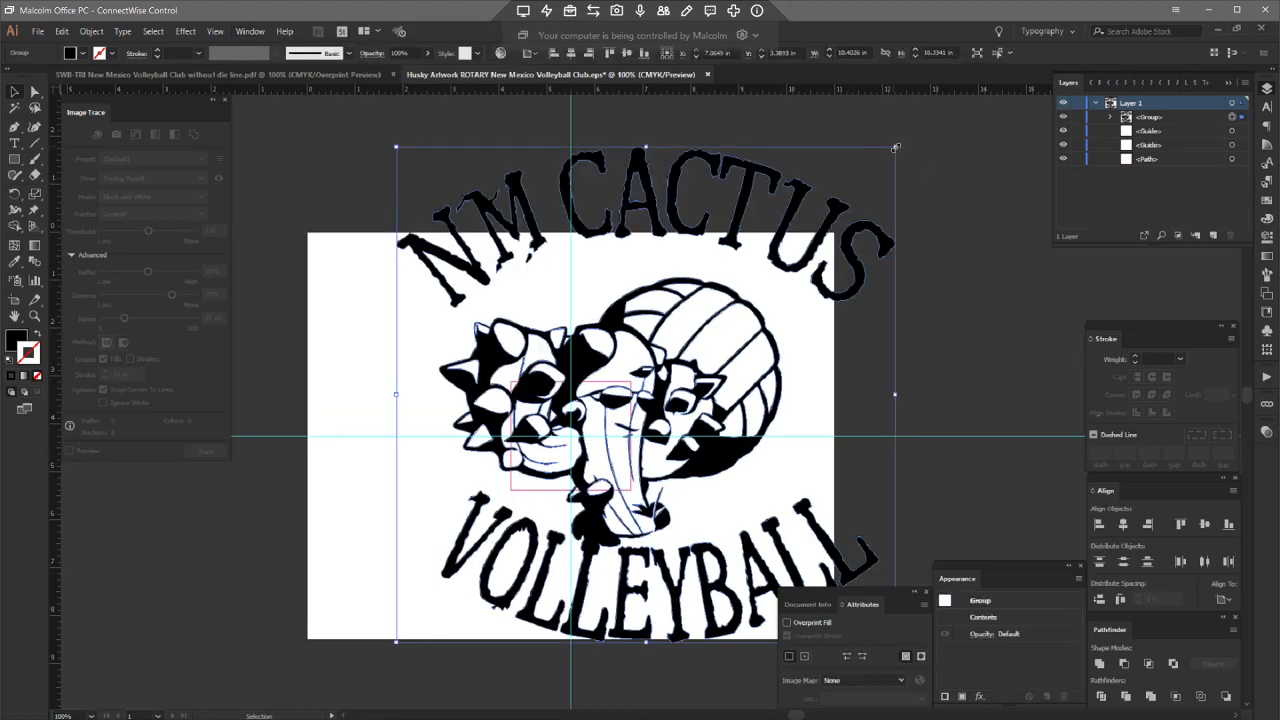
{"action": "left_click_drag", "start_coordinate": [896, 147], "coordinate": [574, 467]}
{"action": "left_click_drag", "start_coordinate": [570, 538], "coordinate": [616, 471]}
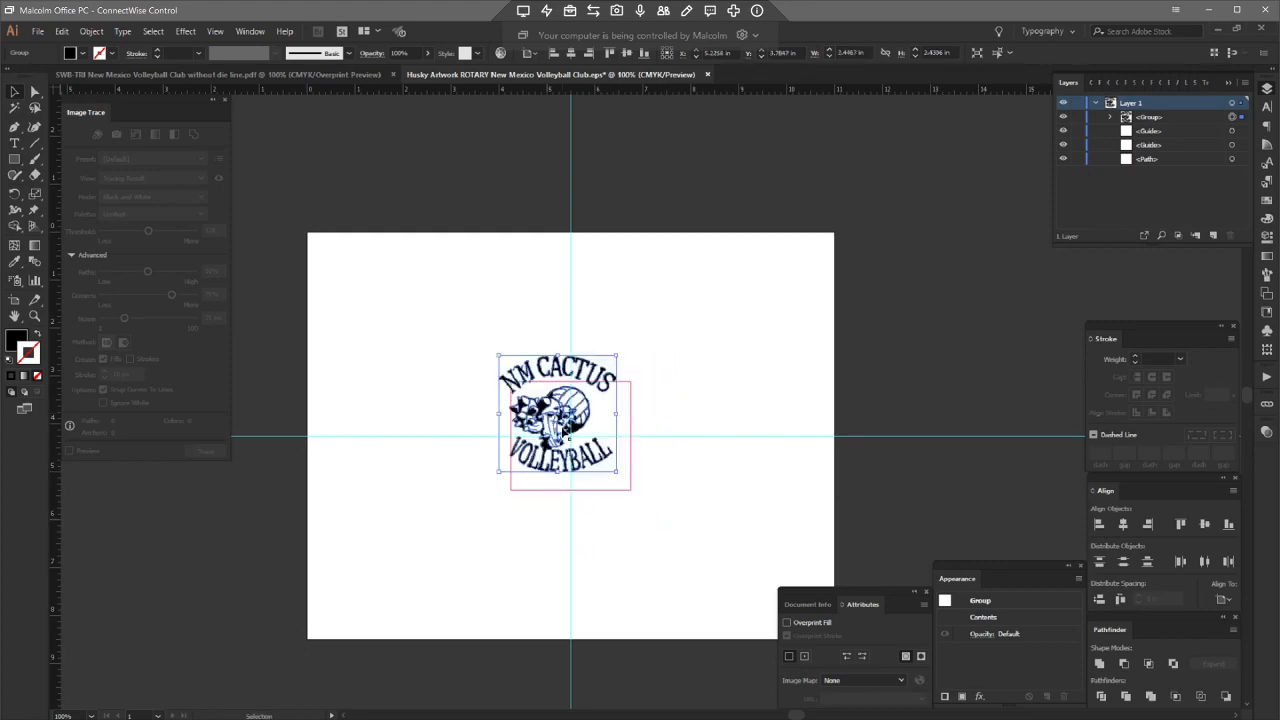
- Move the logo onto the magenta rectangle and nudge it against the rectangle's upper left corner
{"action": "left_click_drag", "start_coordinate": [566, 431], "coordinate": [586, 456]}
{"action": "key", "text": "ctrl+plus"}
{"action": "key", "text": "ctrl+plus"}
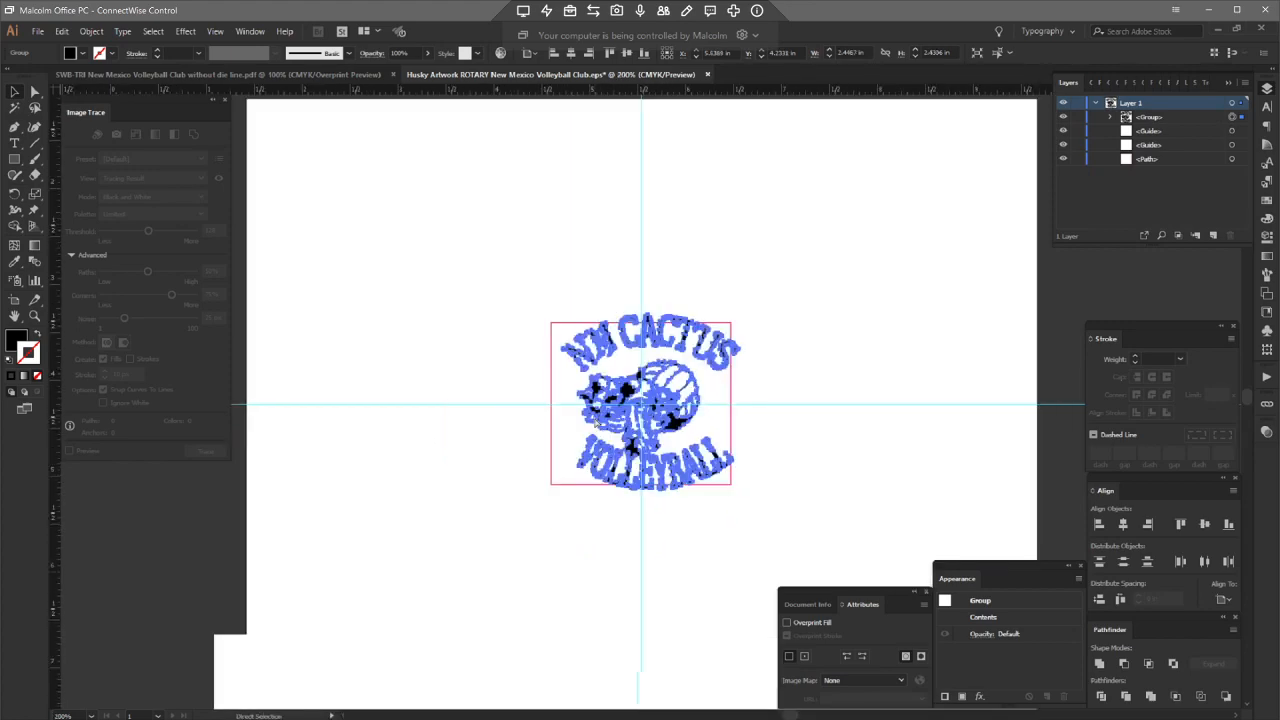
{"action": "key", "text": "ctrl+plus"}
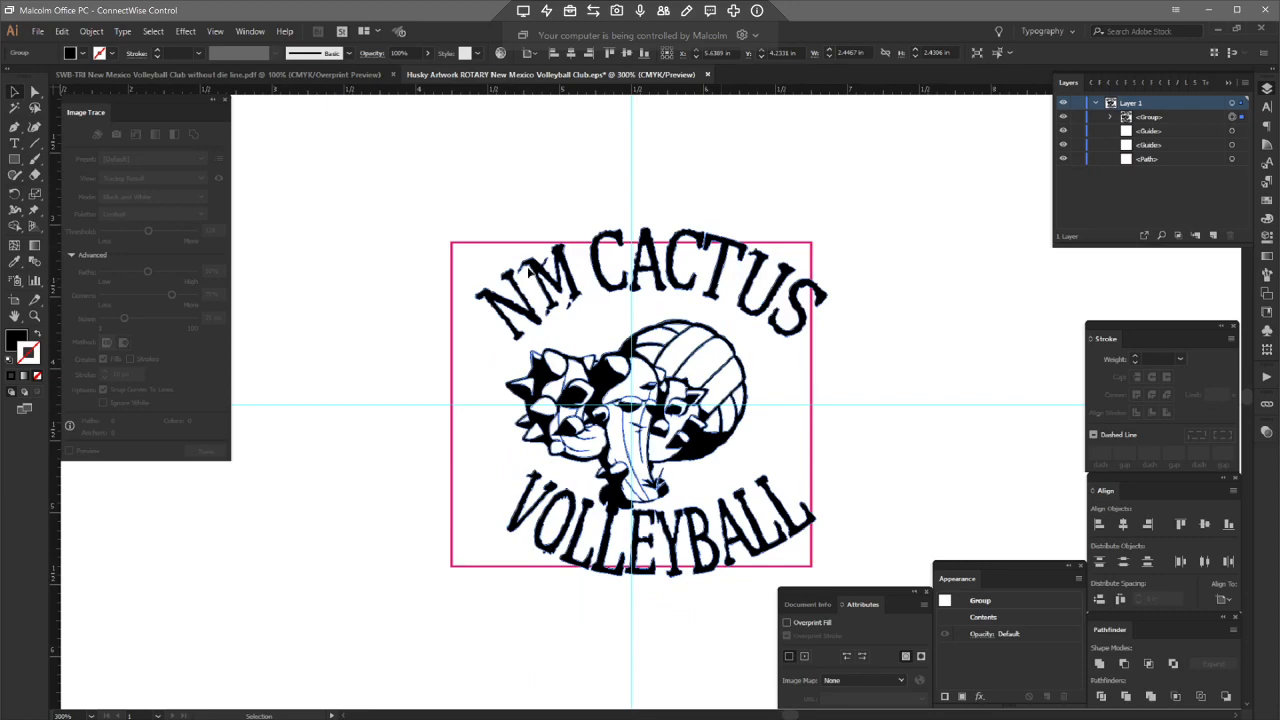
{"action": "left_click_drag", "start_coordinate": [546, 282], "coordinate": [552, 306]}
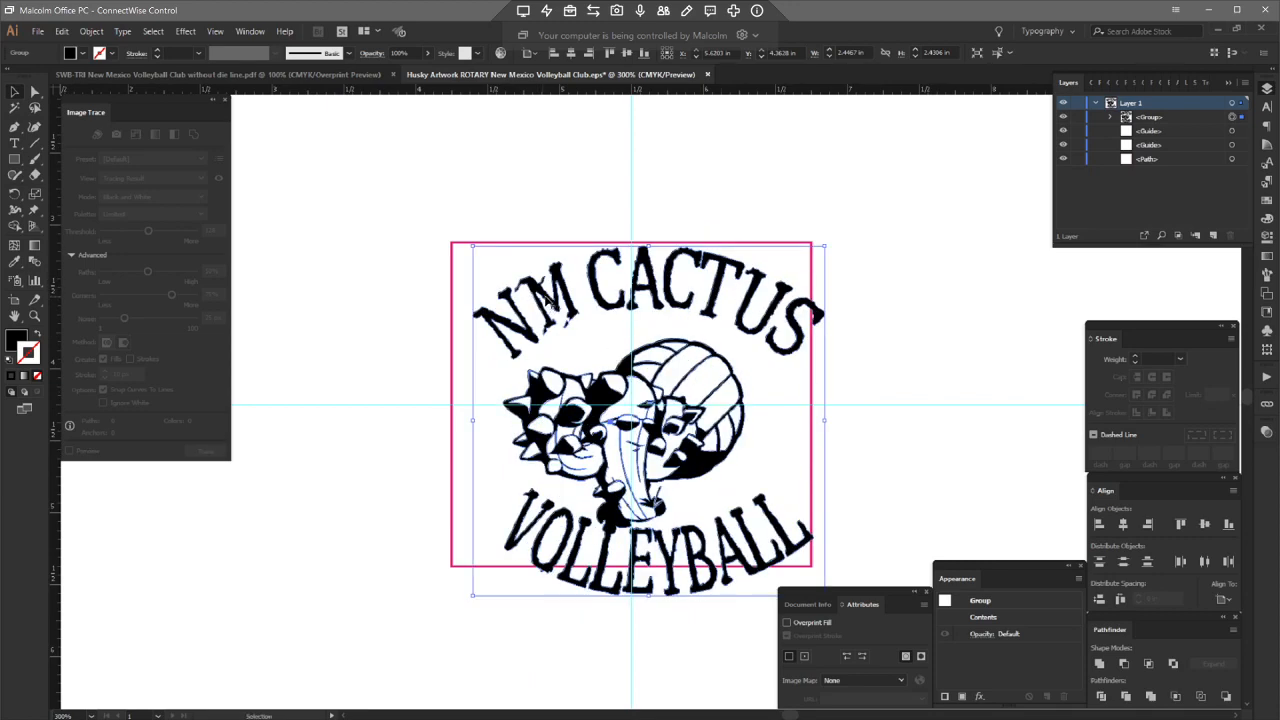
{"action": "key", "text": "Left"}
{"action": "key", "text": "Left"}
{"action": "key", "text": "Left"}
{"action": "key", "text": "Left"}
{"action": "key", "text": "Left"}
{"action": "key", "text": "Left"}
{"action": "key", "text": "Left"}
{"action": "key", "text": "Left"}
{"action": "key", "text": "Up"}
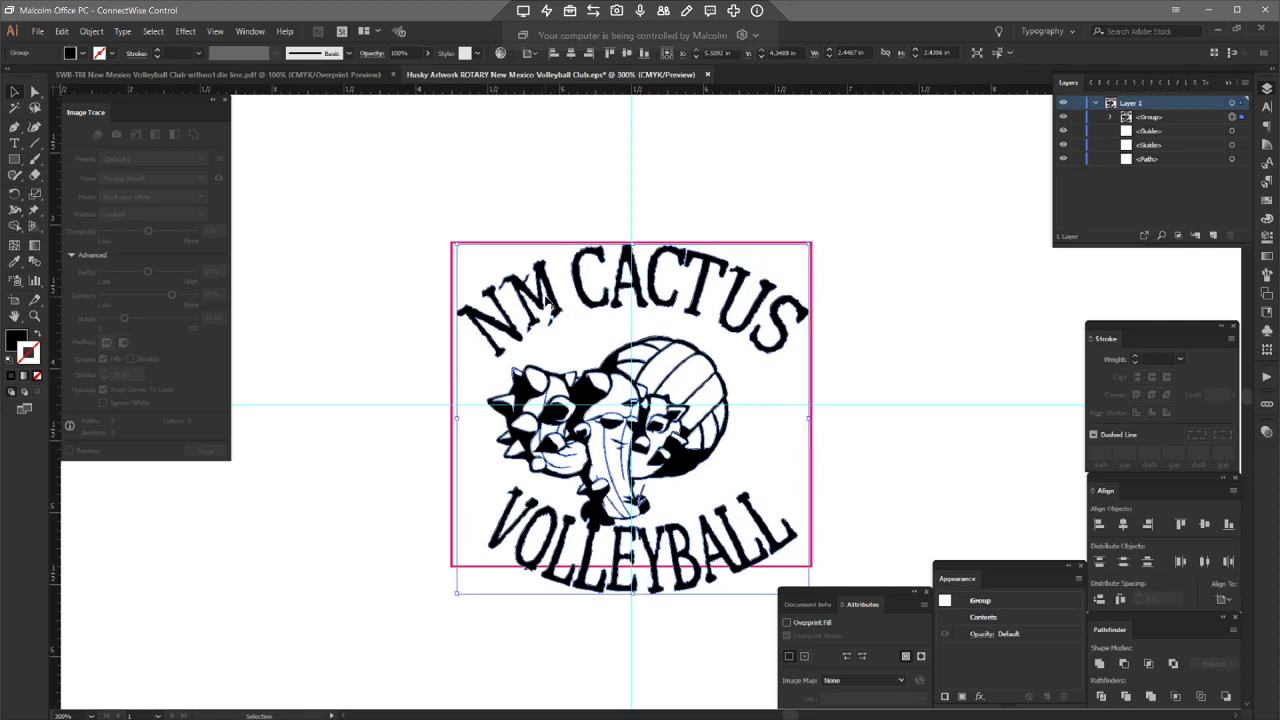
{"action": "key", "text": "Left"}
{"action": "key", "text": "Left"}
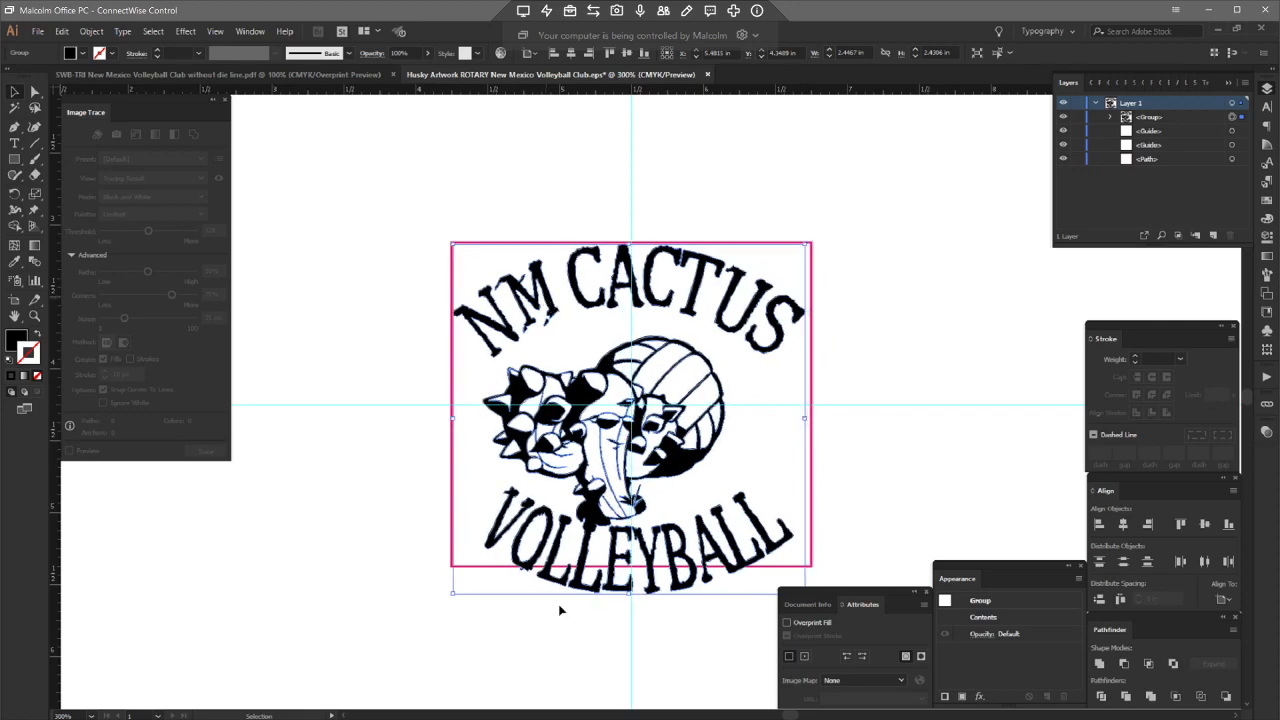
- Scale the logo to about 2.24 in wide so it fits inside the magenta rectangle, and center it horizontally
{"action": "left_click_drag", "start_coordinate": [455, 593], "coordinate": [476, 562]}
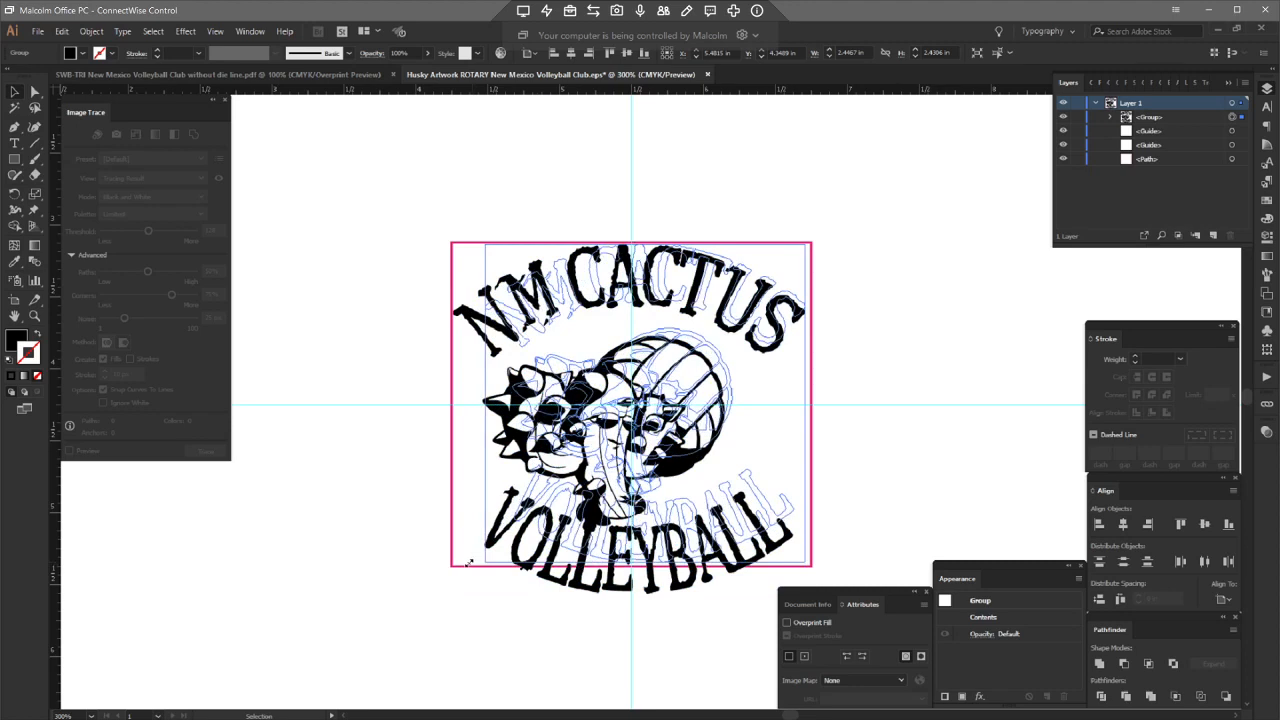
{"action": "left_click_drag", "start_coordinate": [462, 562], "coordinate": [456, 565]}
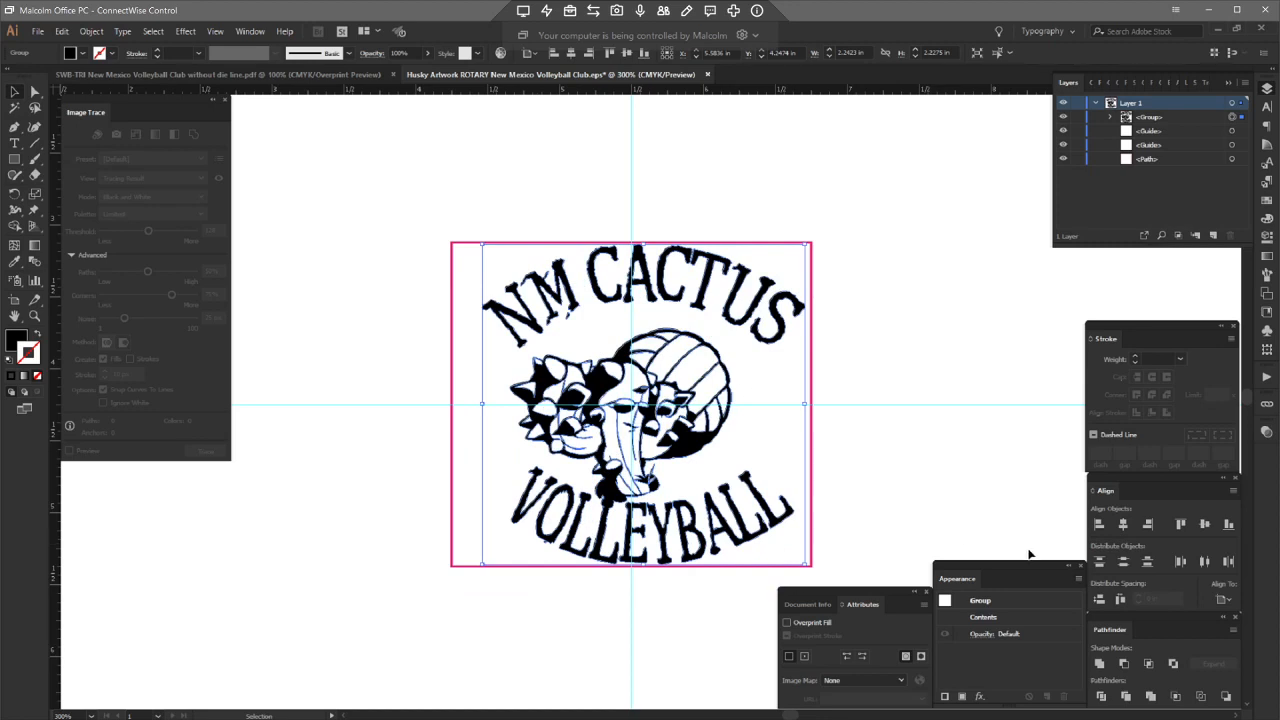
{"action": "left_click", "coordinate": [1123, 524]}
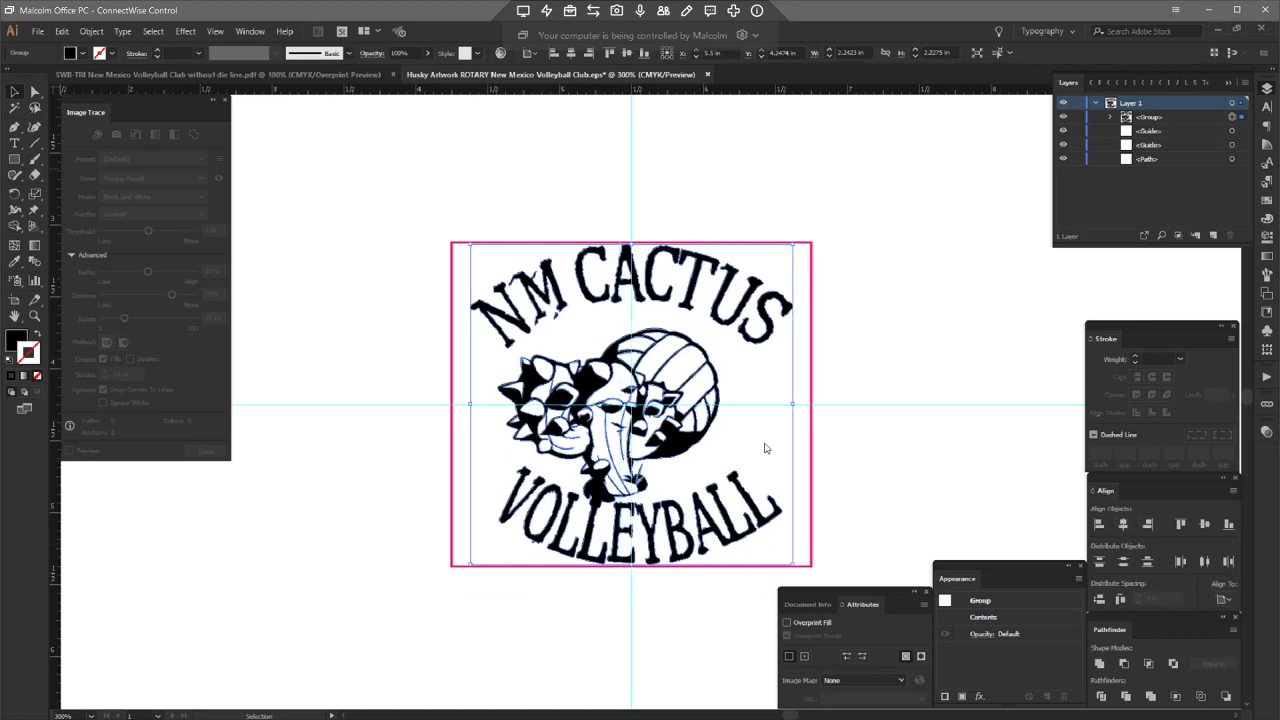
- Hide the magenta rectangle path and save the ROTARY EPS artwork
{"action": "left_click", "coordinate": [1065, 160]}
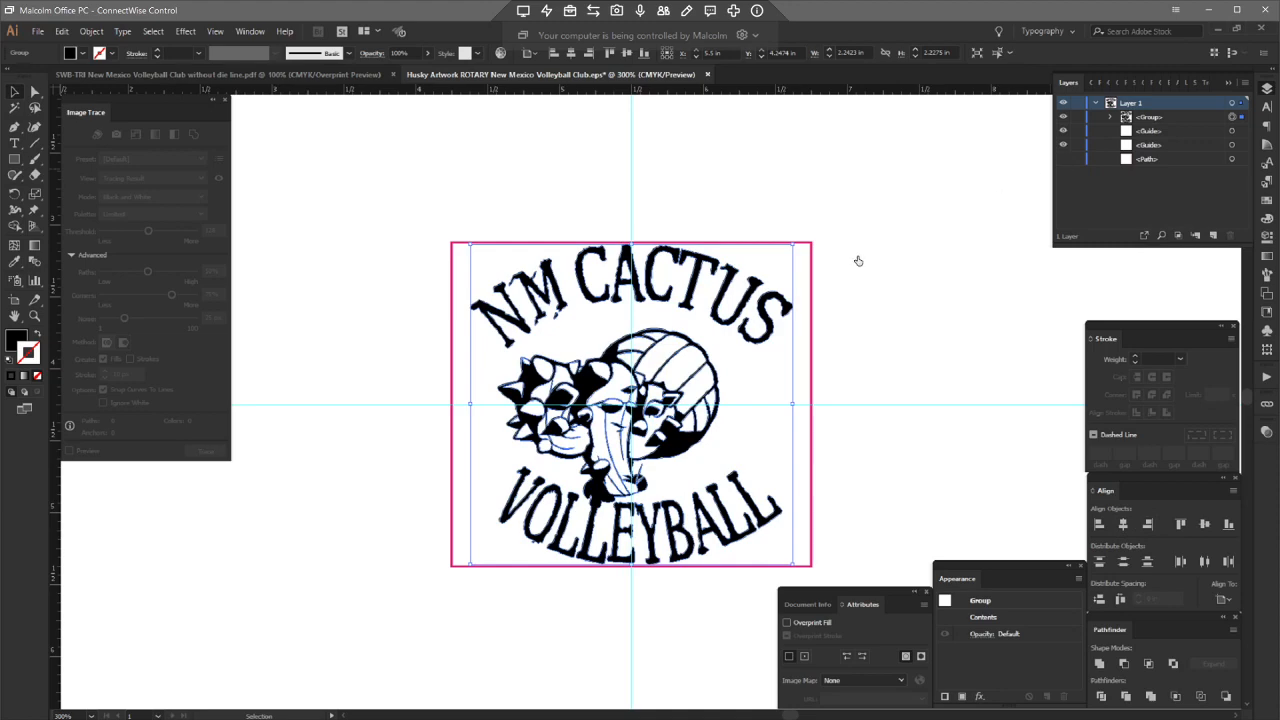
{"action": "left_click", "coordinate": [914, 262]}
{"action": "left_click", "coordinate": [38, 31]}
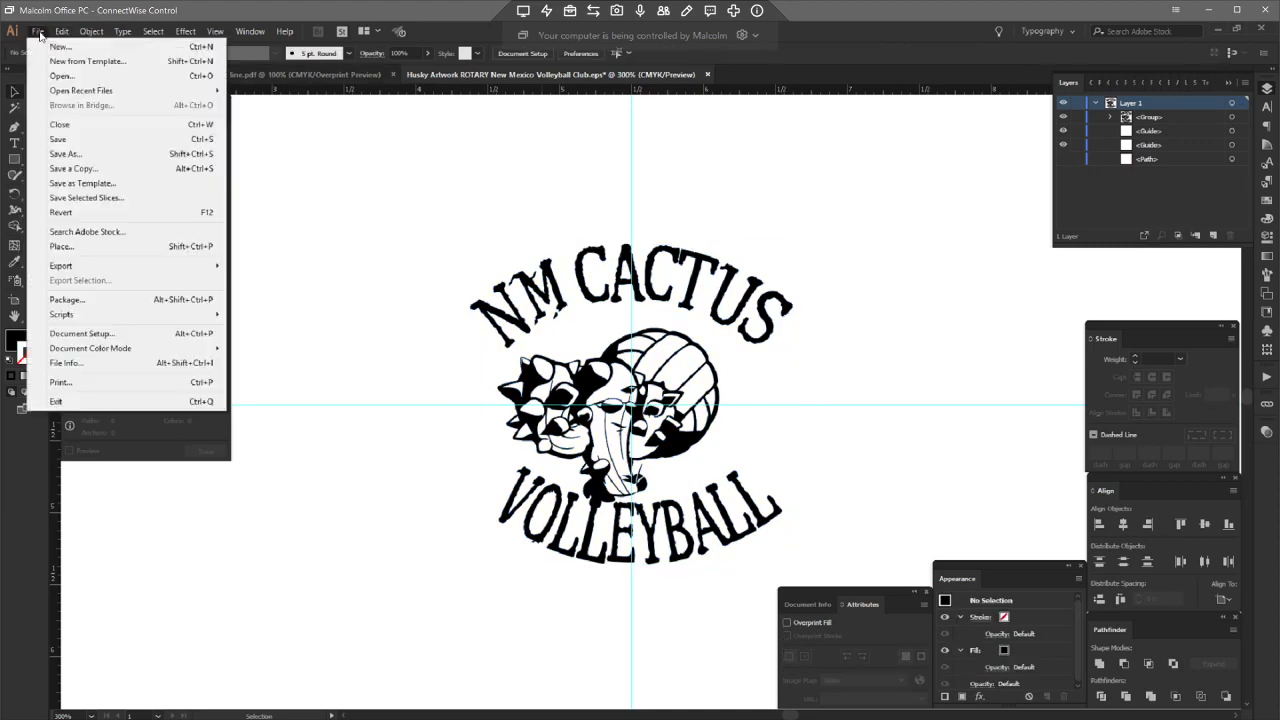
{"action": "left_click", "coordinate": [56, 142]}
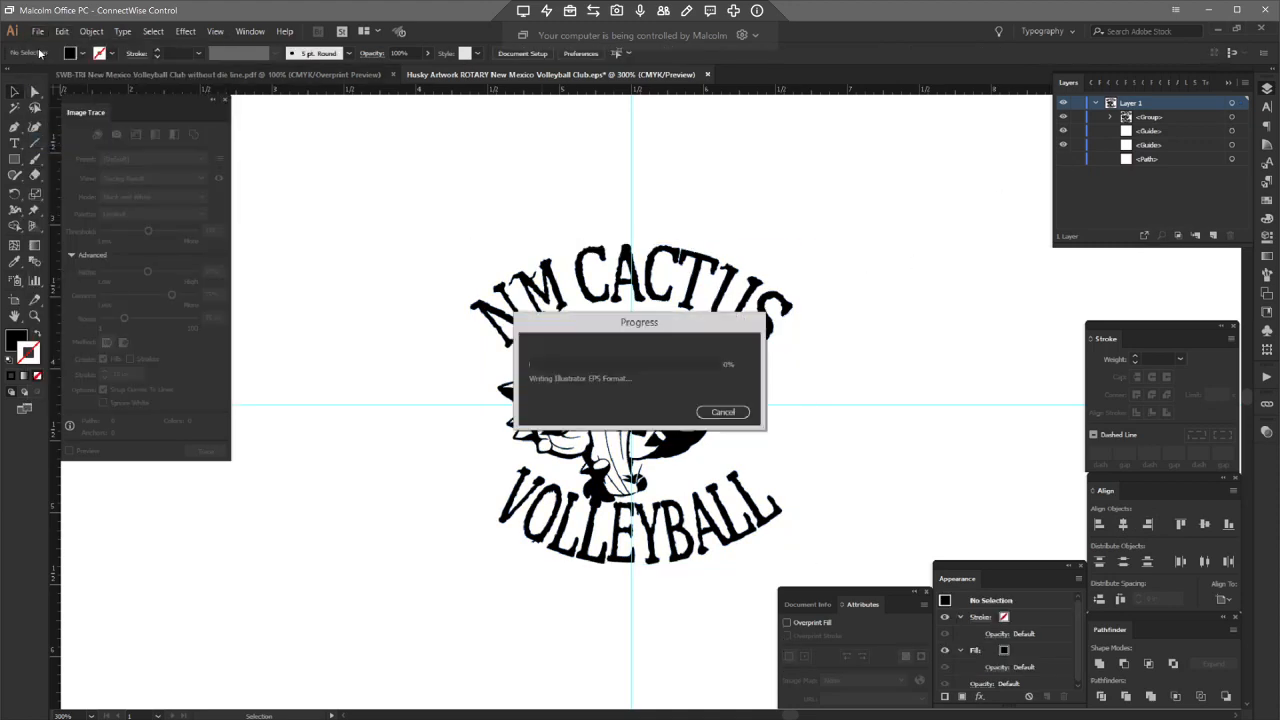
- Close both open documents and switch to Photoshop
{"action": "left_click", "coordinate": [705, 77]}
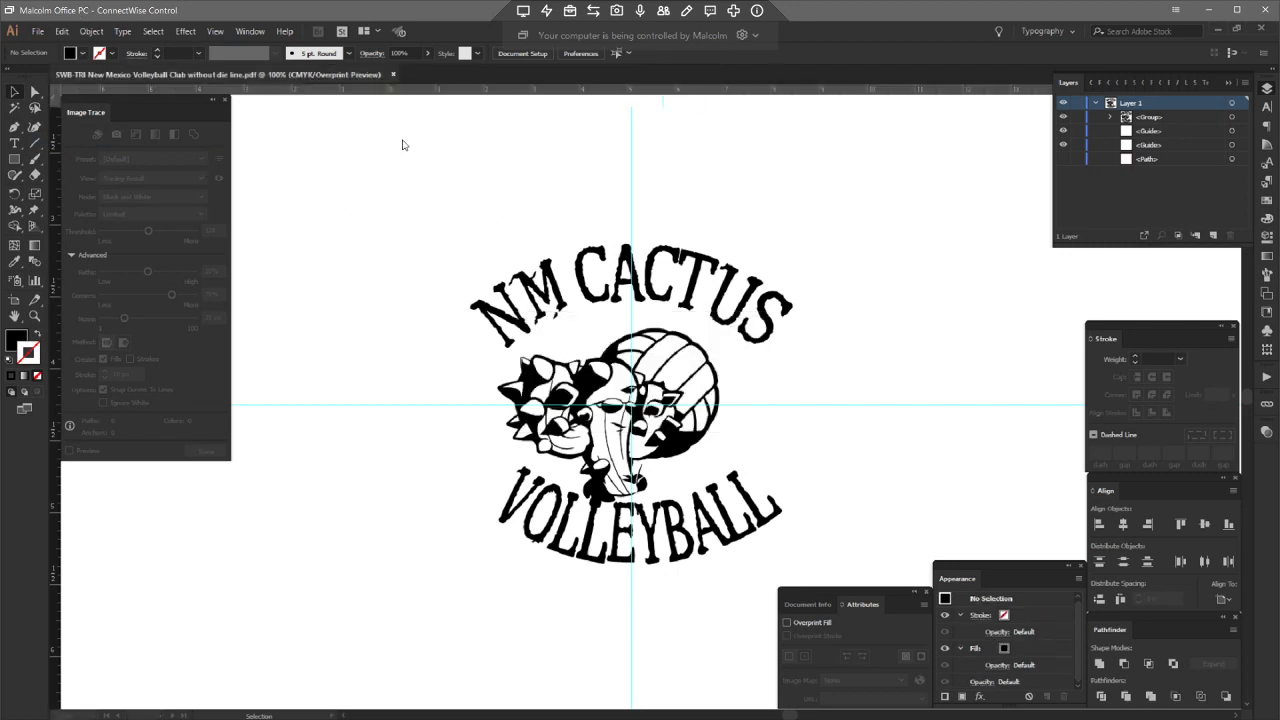
{"action": "left_click", "coordinate": [393, 76]}
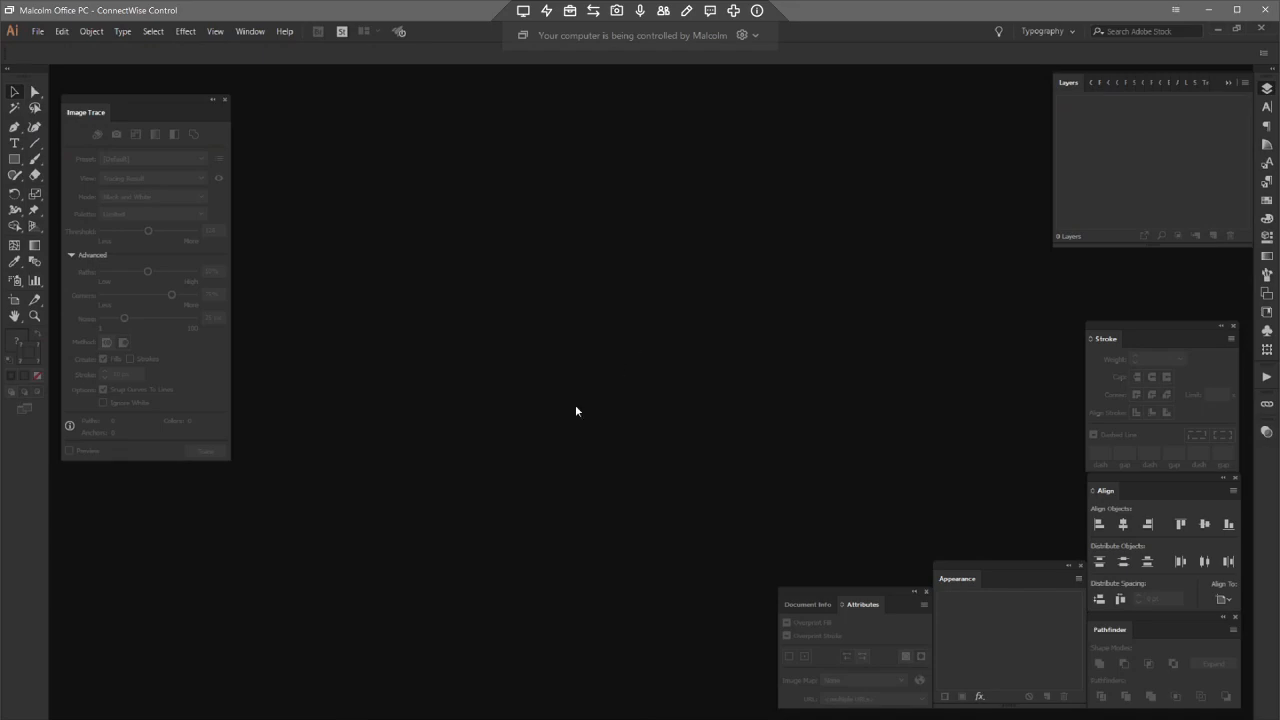
{"action": "key", "text": "alt+Tab"}
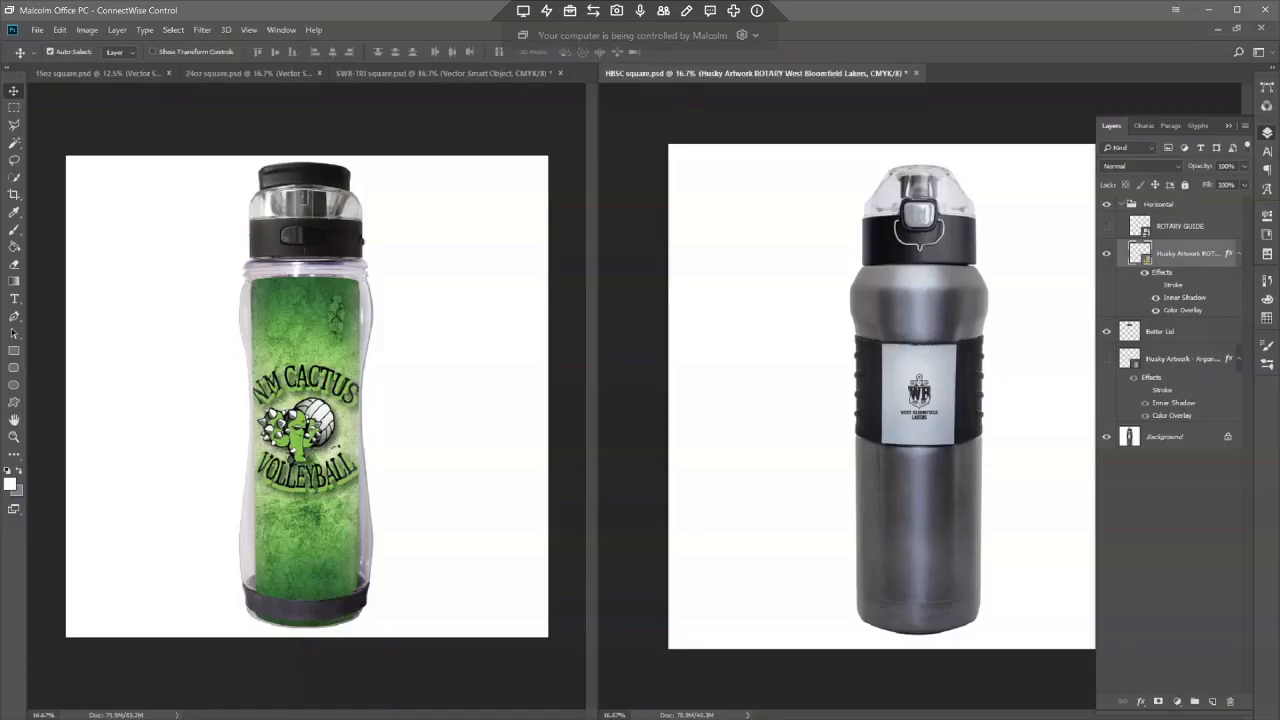
- Review the tumbler products on the brochure pages in InDesign, and return to Photoshop
{"action": "key", "text": "alt+Tab"}
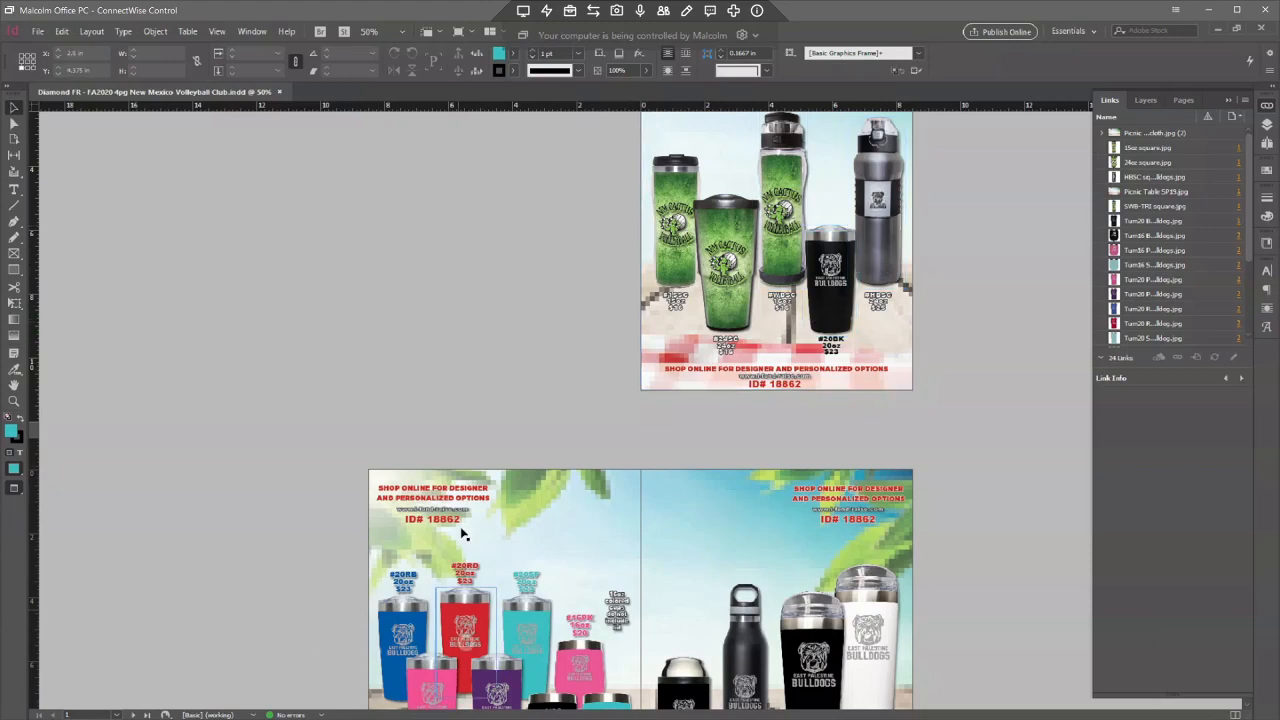
{"action": "scroll", "coordinate": [265, 406], "scroll_direction": "down", "scroll_amount": 1}
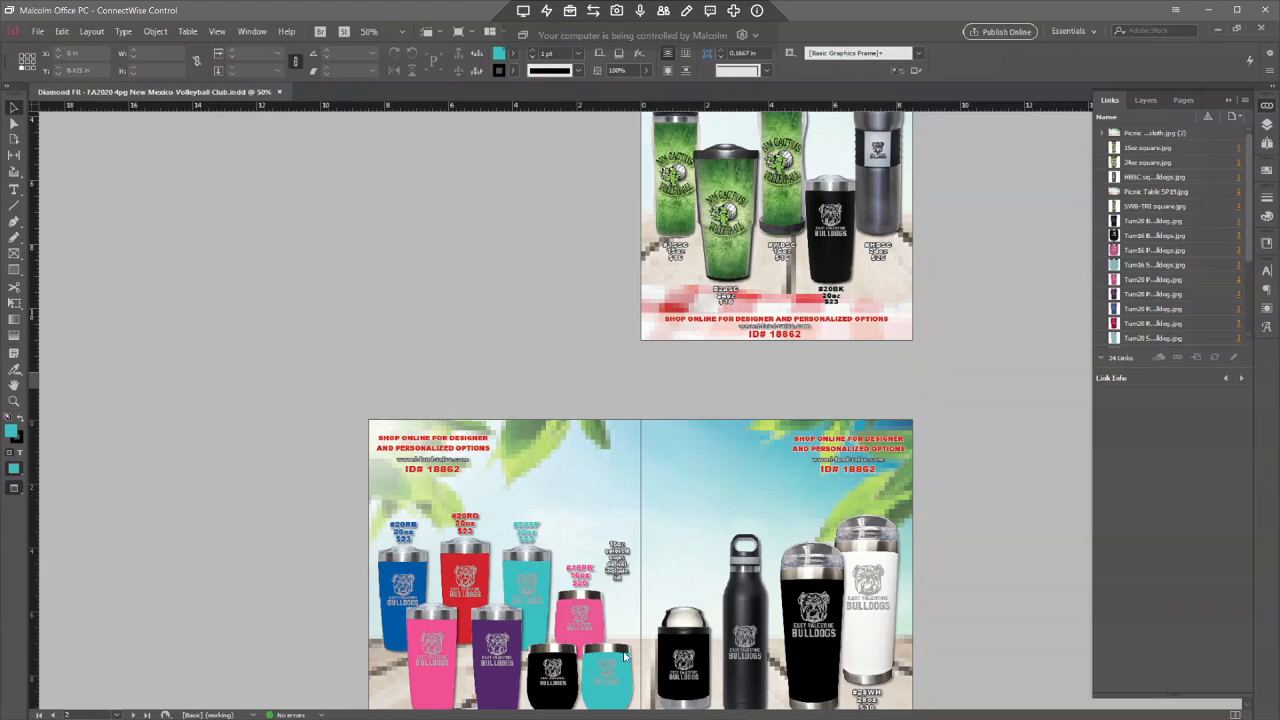
{"action": "key", "text": "alt+Tab"}
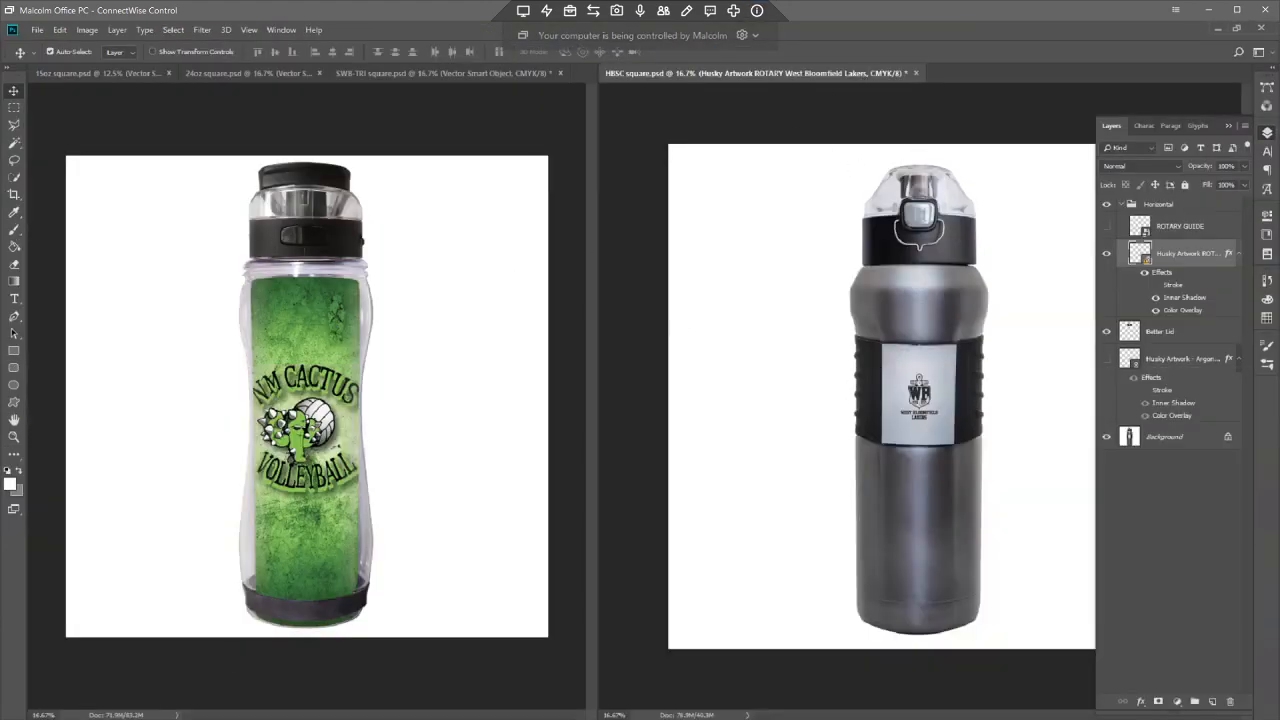
- Switch to File Explorer and go to the NEW TEMPLATES 2021 folder
{"action": "key", "text": "alt+Tab"}
{"action": "key", "text": "alt+Tab"}
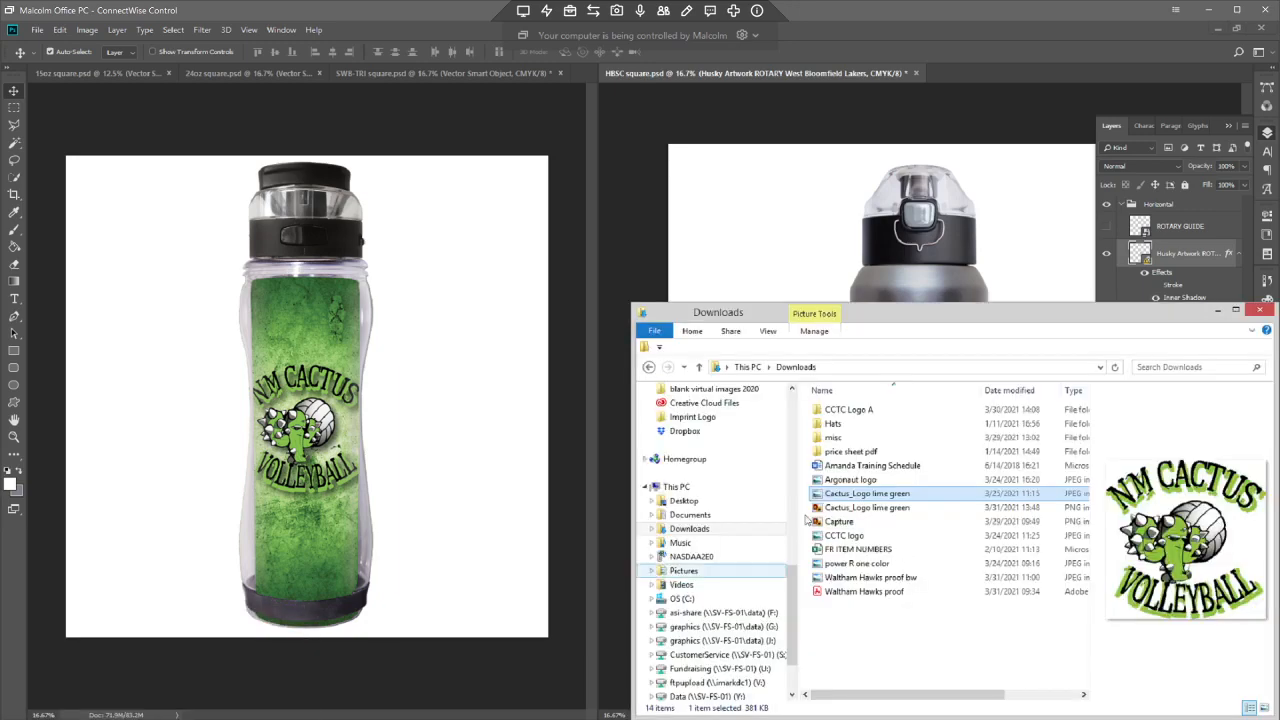
{"action": "scroll", "coordinate": [797, 686], "scroll_direction": "down", "scroll_amount": 2}
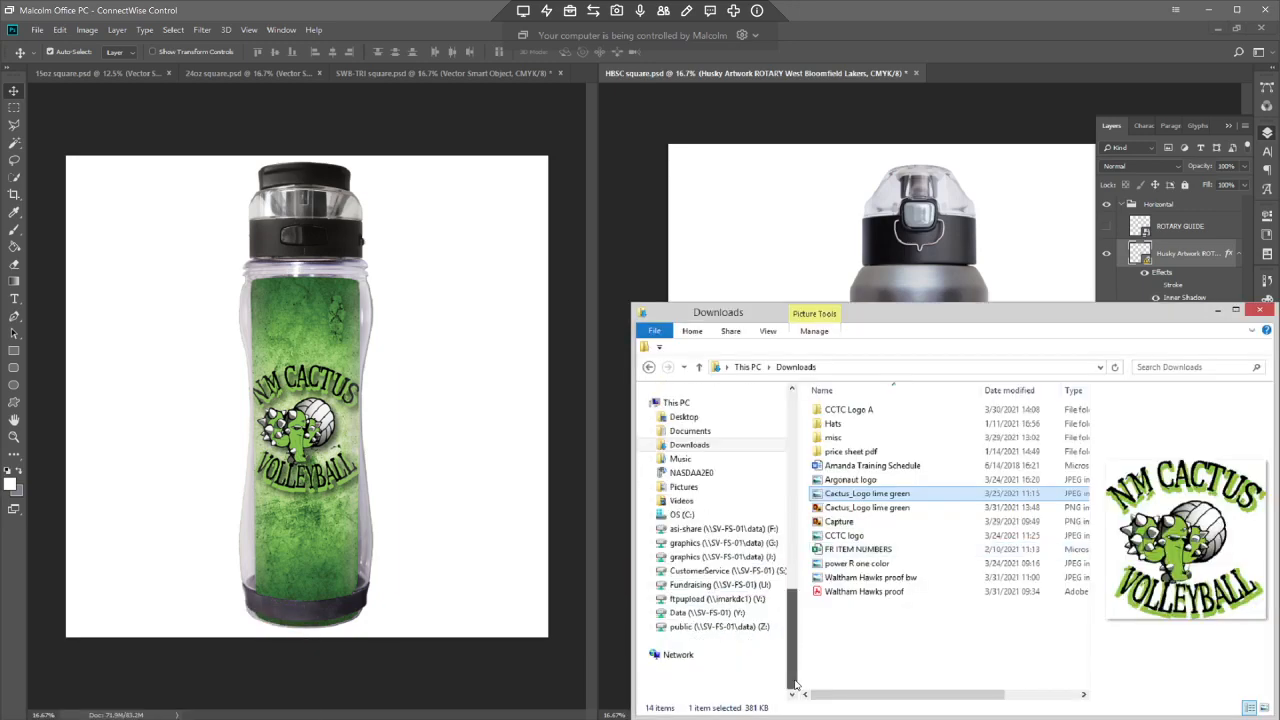
{"action": "scroll", "coordinate": [720, 560], "scroll_direction": "up", "scroll_amount": 1}
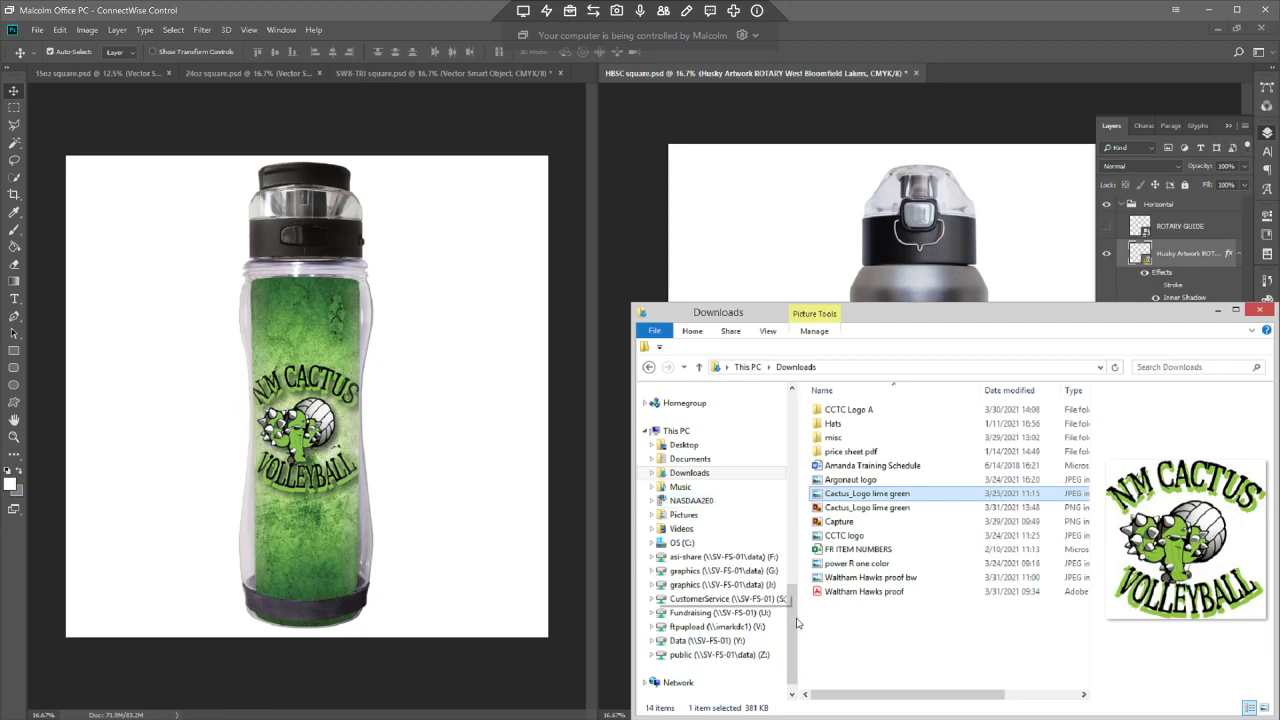
{"action": "scroll", "coordinate": [800, 573], "scroll_direction": "up", "scroll_amount": 3}
{"action": "scroll", "coordinate": [800, 573], "scroll_direction": "up", "scroll_amount": 1}
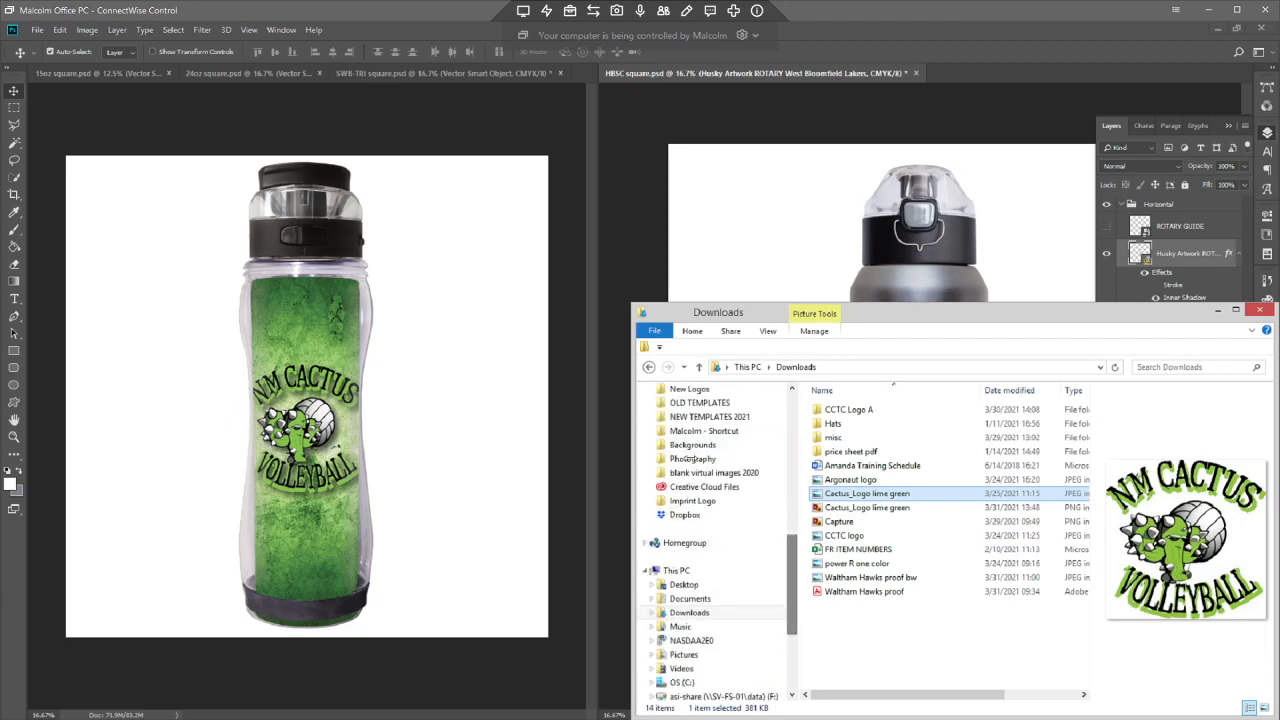
{"action": "left_click", "coordinate": [700, 421]}
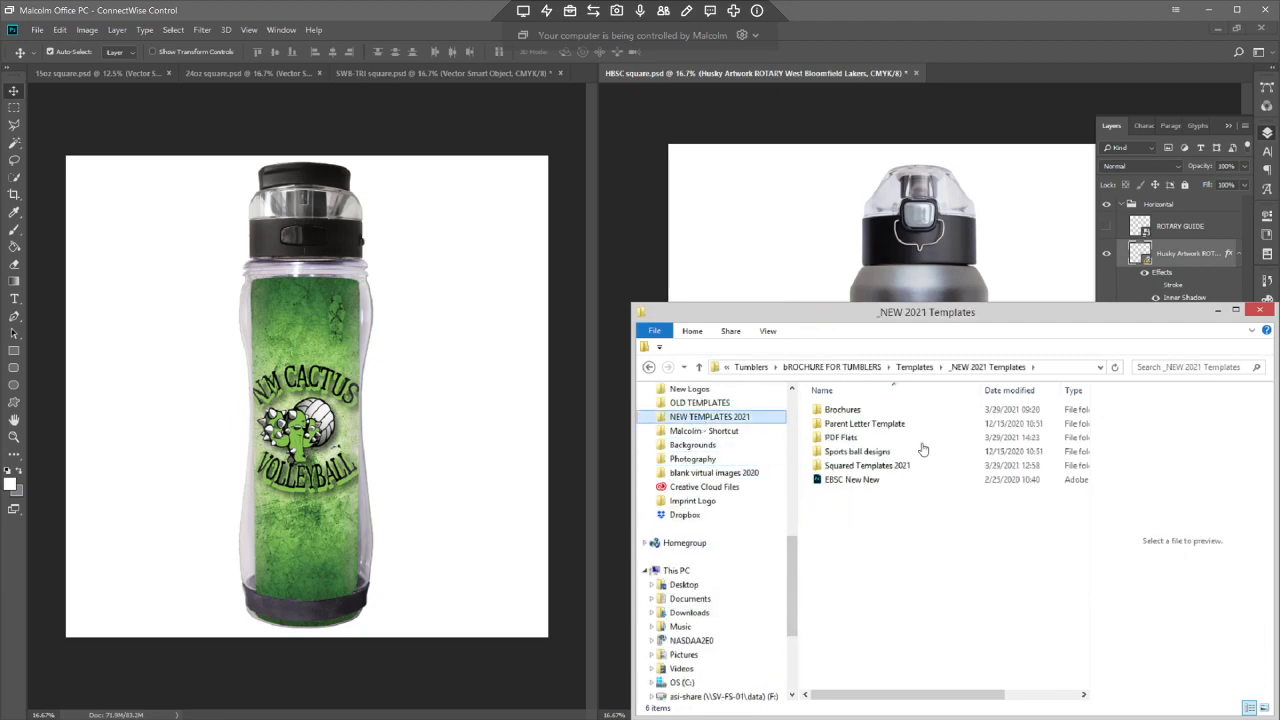
- Open KOSB logo & can square, Tum16 BK PK SF square, Tum20 BK & Color layers squared and Tum28 BK & WH square from Squared Templates 2021 in Photoshop
{"action": "double_click", "coordinate": [876, 466]}
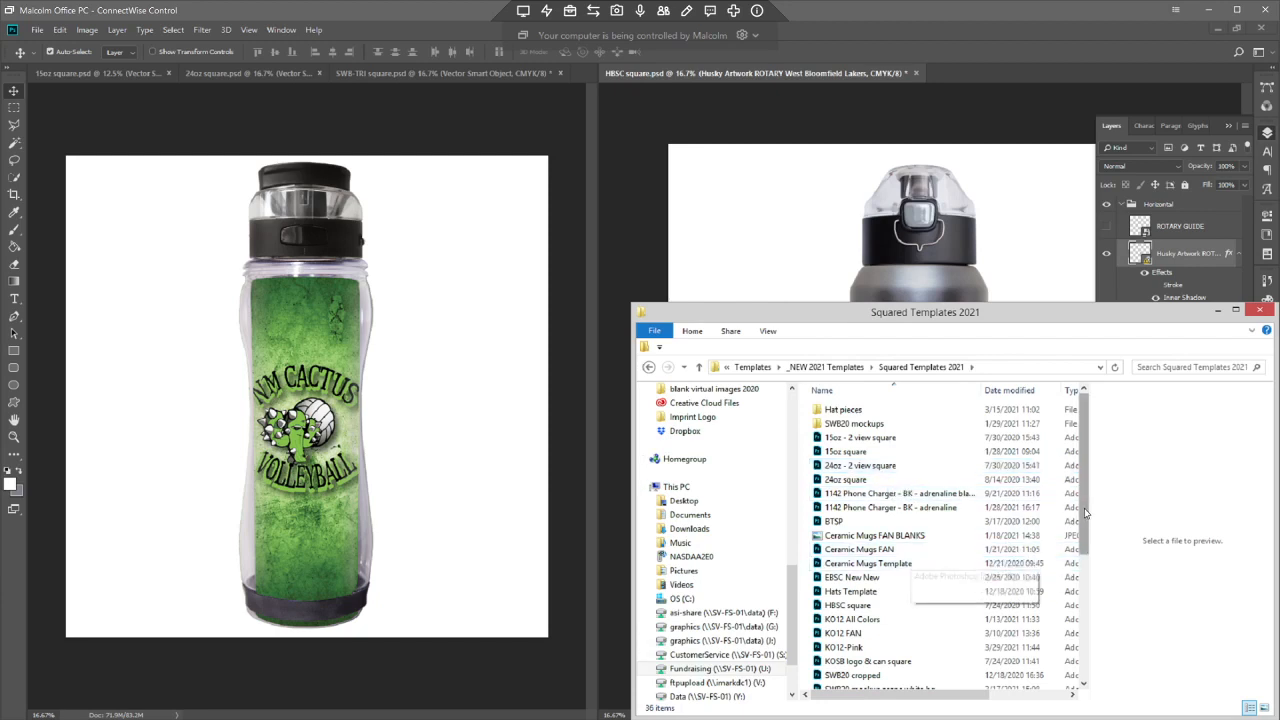
{"action": "scroll", "coordinate": [1086, 513], "scroll_direction": "down", "scroll_amount": 2}
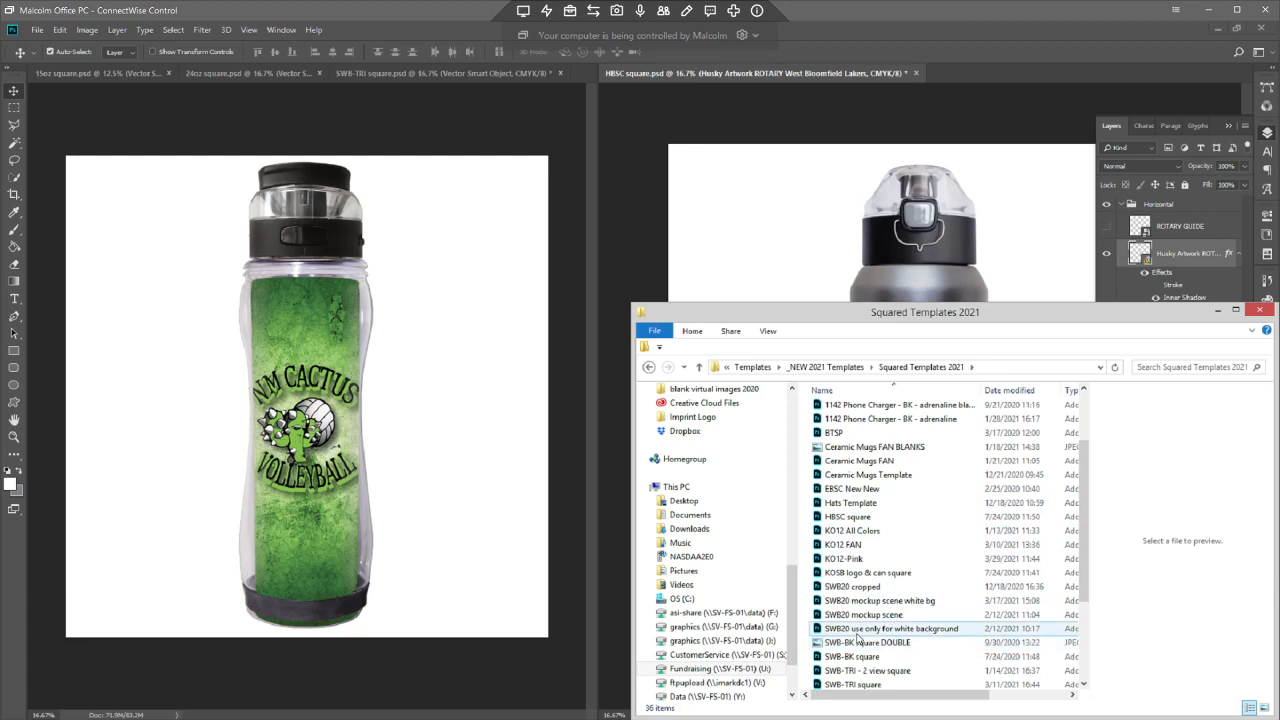
{"action": "left_click", "coordinate": [851, 577]}
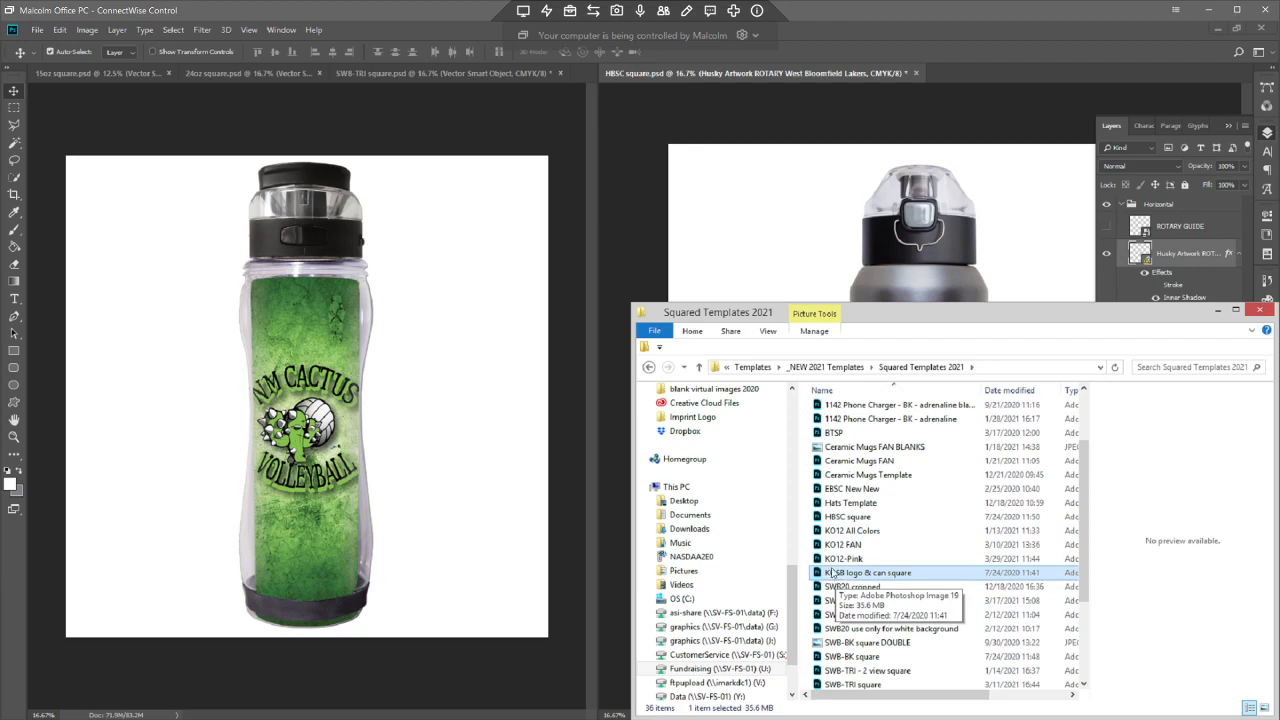
{"action": "left_click", "coordinate": [851, 637], "text": "ctrl"}
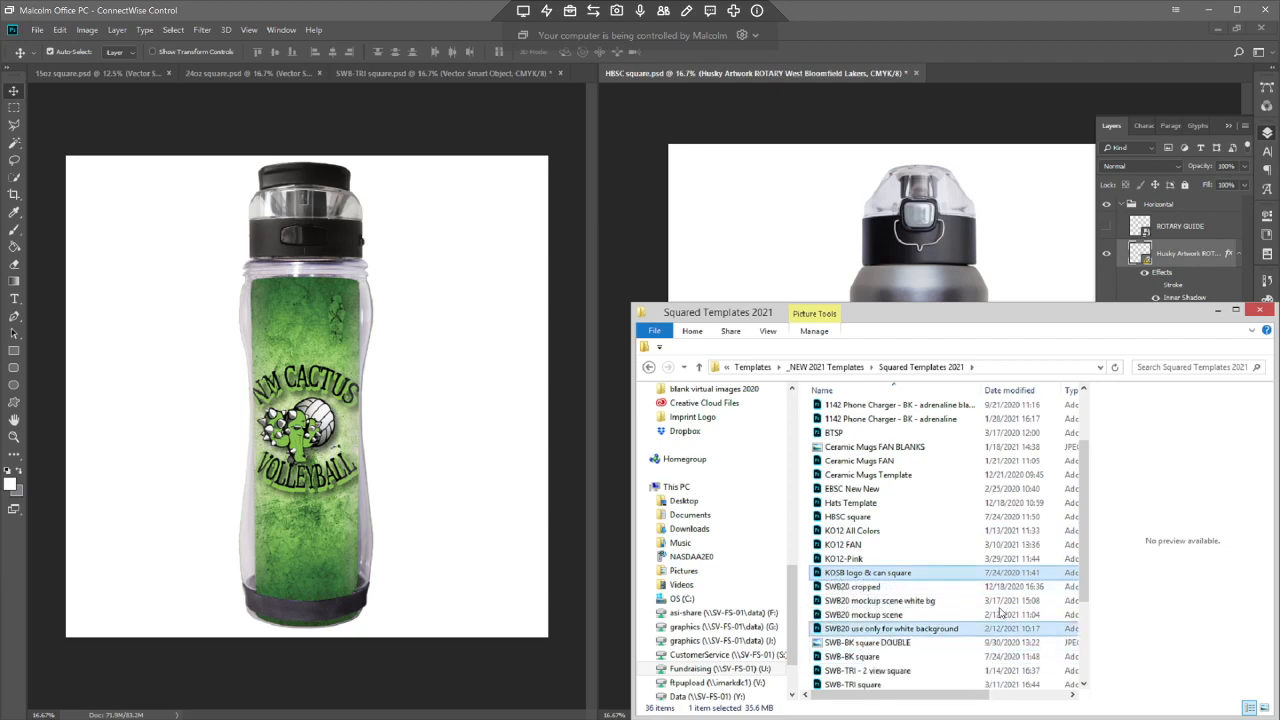
{"action": "scroll", "coordinate": [1086, 583], "scroll_direction": "down", "scroll_amount": 3}
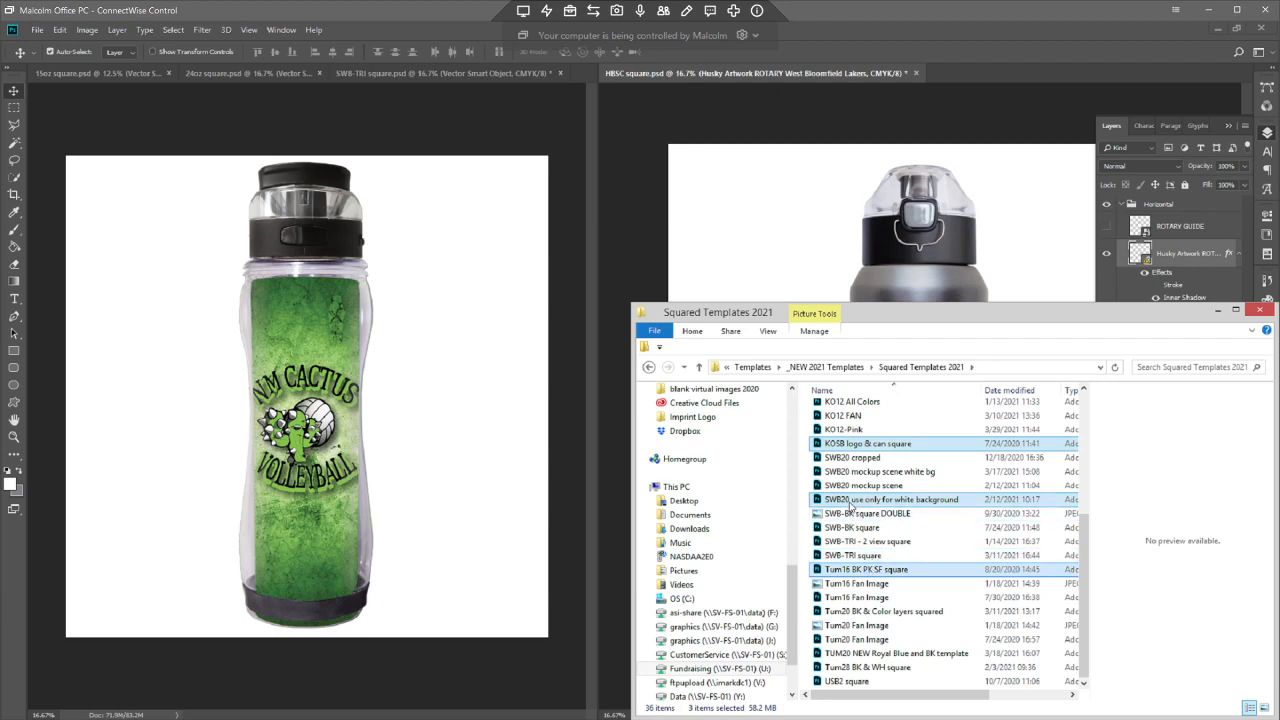
{"action": "left_click", "coordinate": [956, 498], "text": "ctrl"}
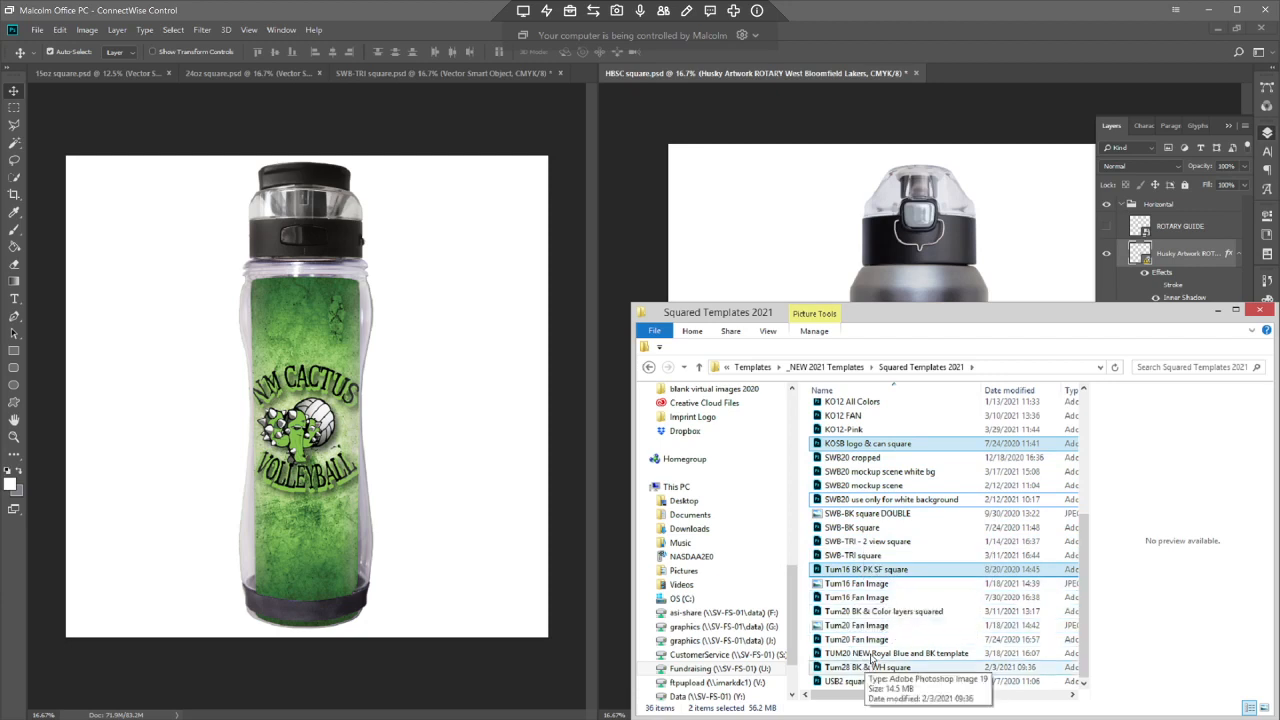
{"action": "left_click", "coordinate": [855, 597], "text": "ctrl"}
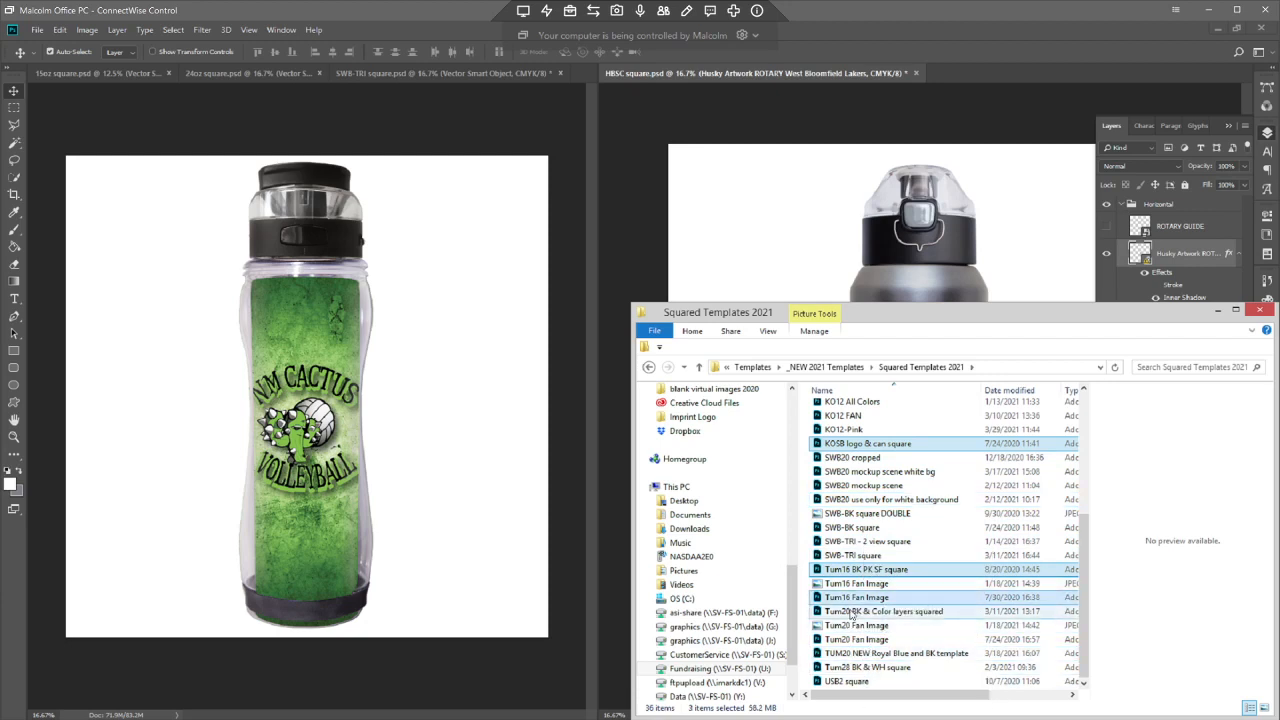
{"action": "left_click", "coordinate": [852, 612], "text": "ctrl"}
{"action": "left_click", "coordinate": [867, 598], "text": "ctrl"}
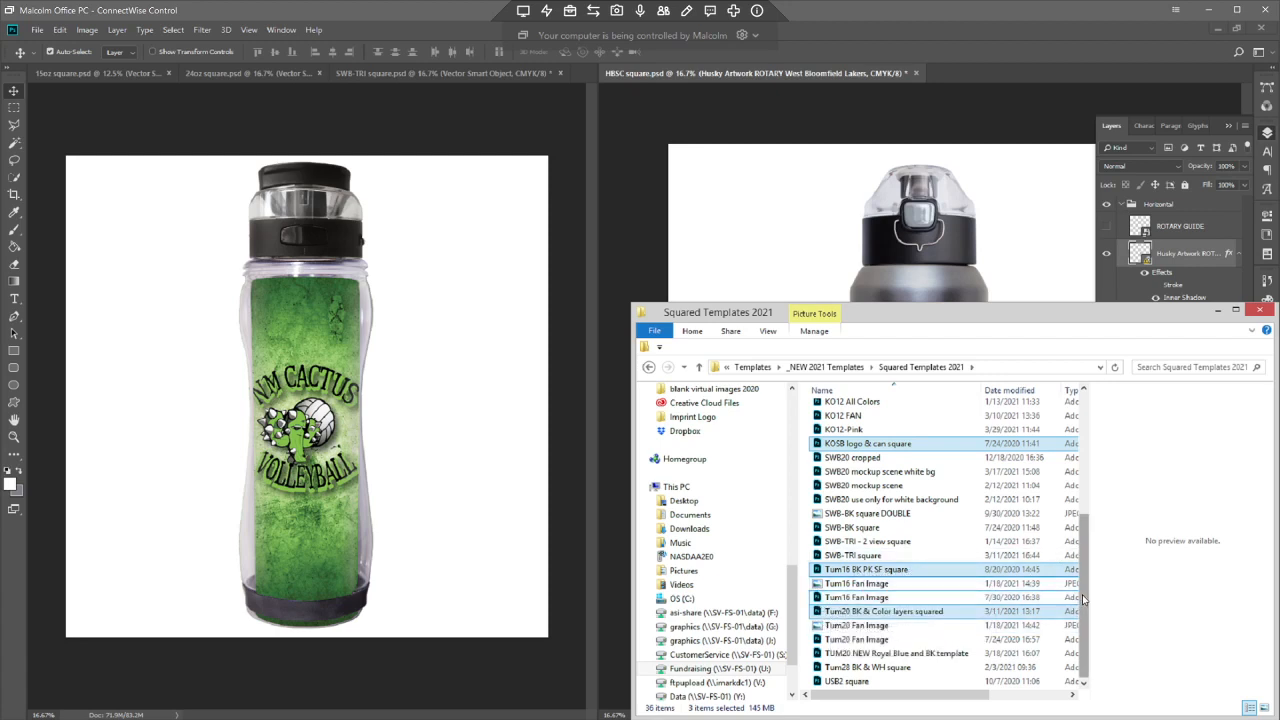
{"action": "left_click", "coordinate": [864, 668], "text": "ctrl"}
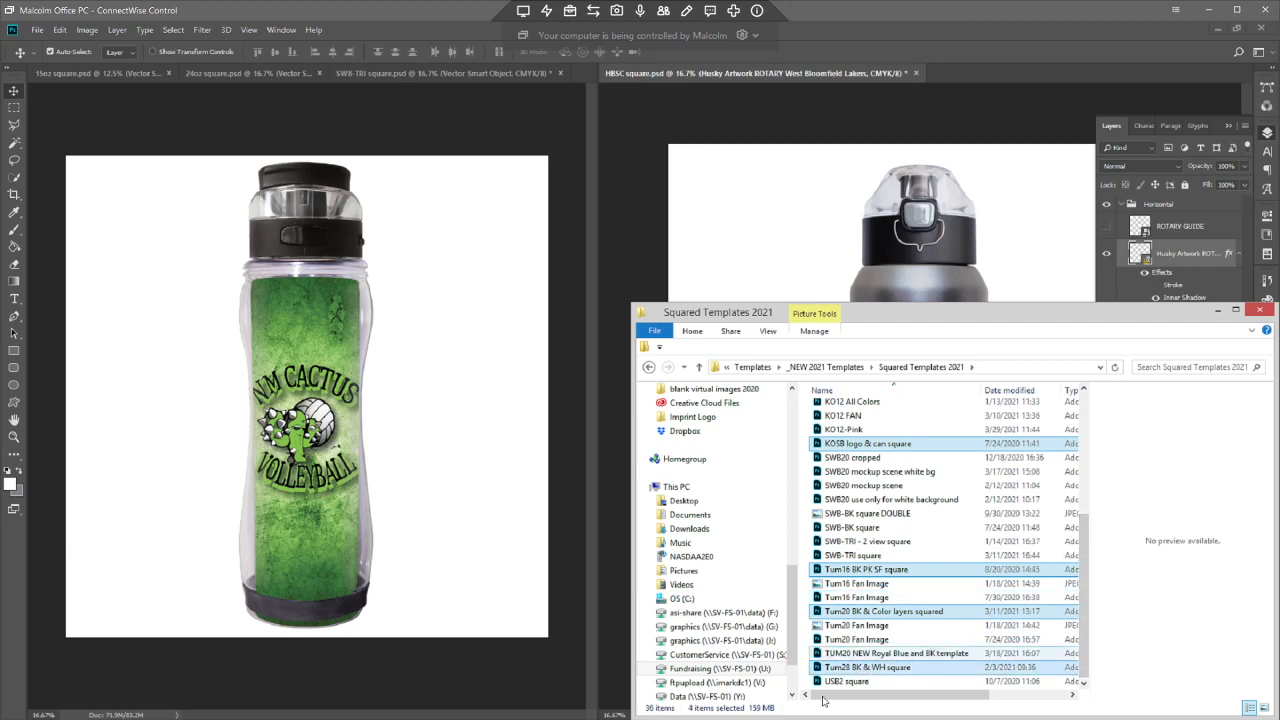
{"action": "left_click_drag", "start_coordinate": [882, 612], "coordinate": [1020, 81]}
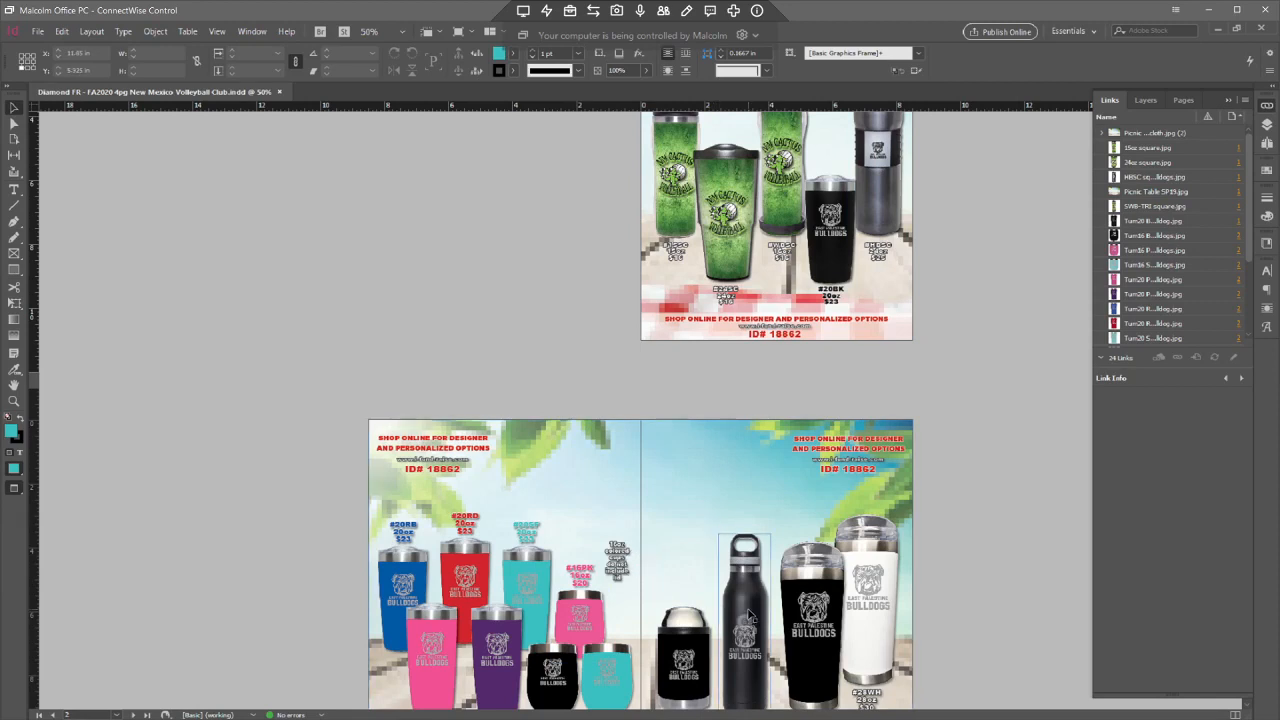
- Check the remaining drinkware on the brochure's inside pages, and open the SWB-BK square template from the Squared Templates 2021 folder
{"action": "scroll", "coordinate": [750, 617], "scroll_direction": "down", "scroll_amount": 2}
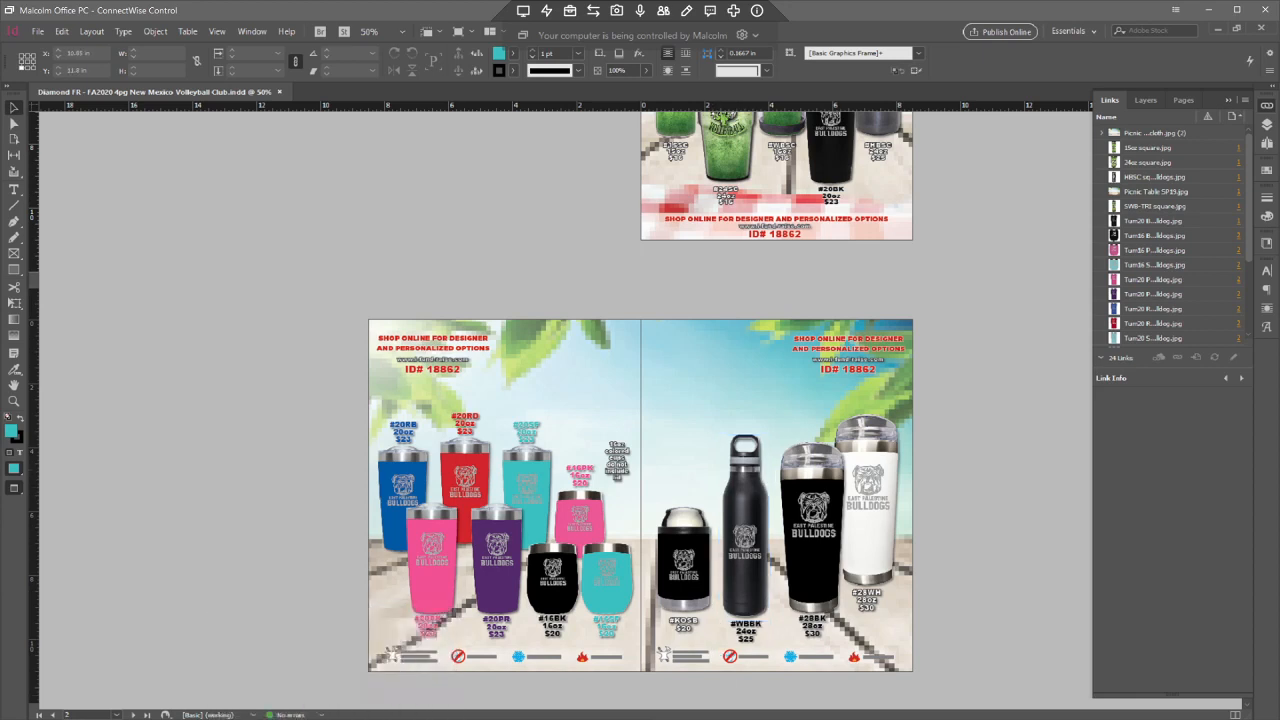
{"action": "left_click", "coordinate": [180, 692]}
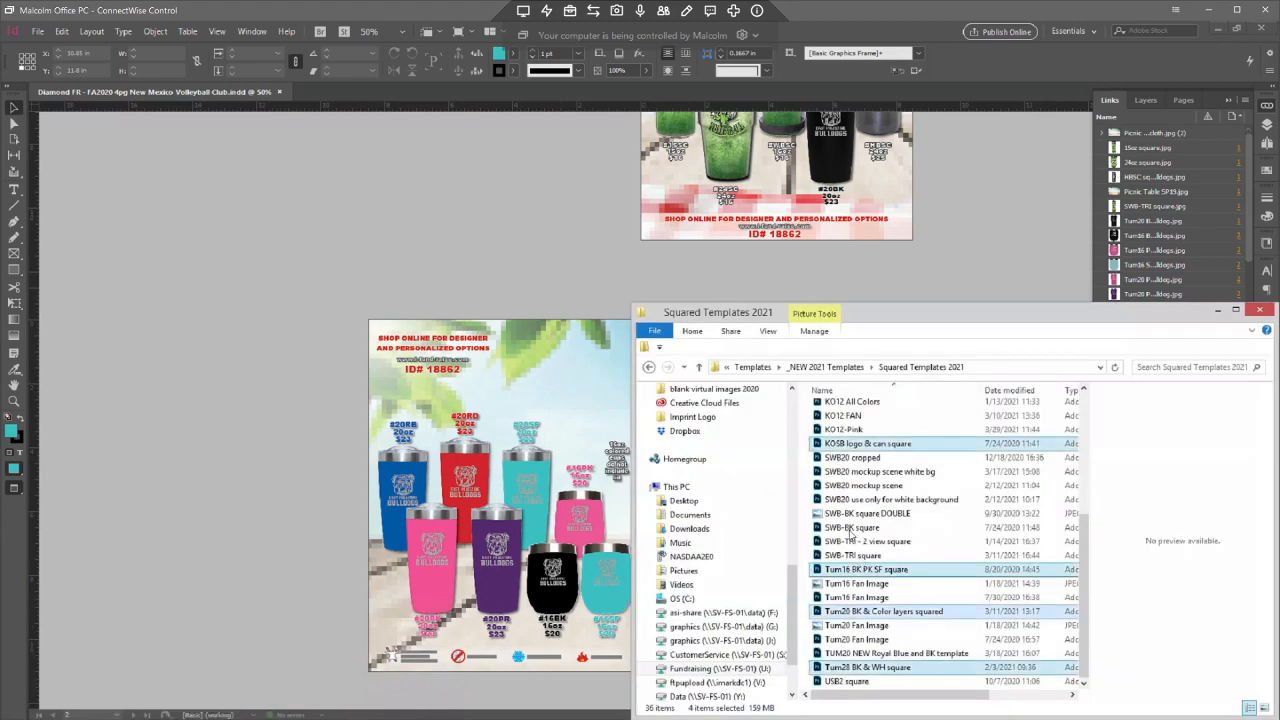
{"action": "left_click", "coordinate": [851, 527]}
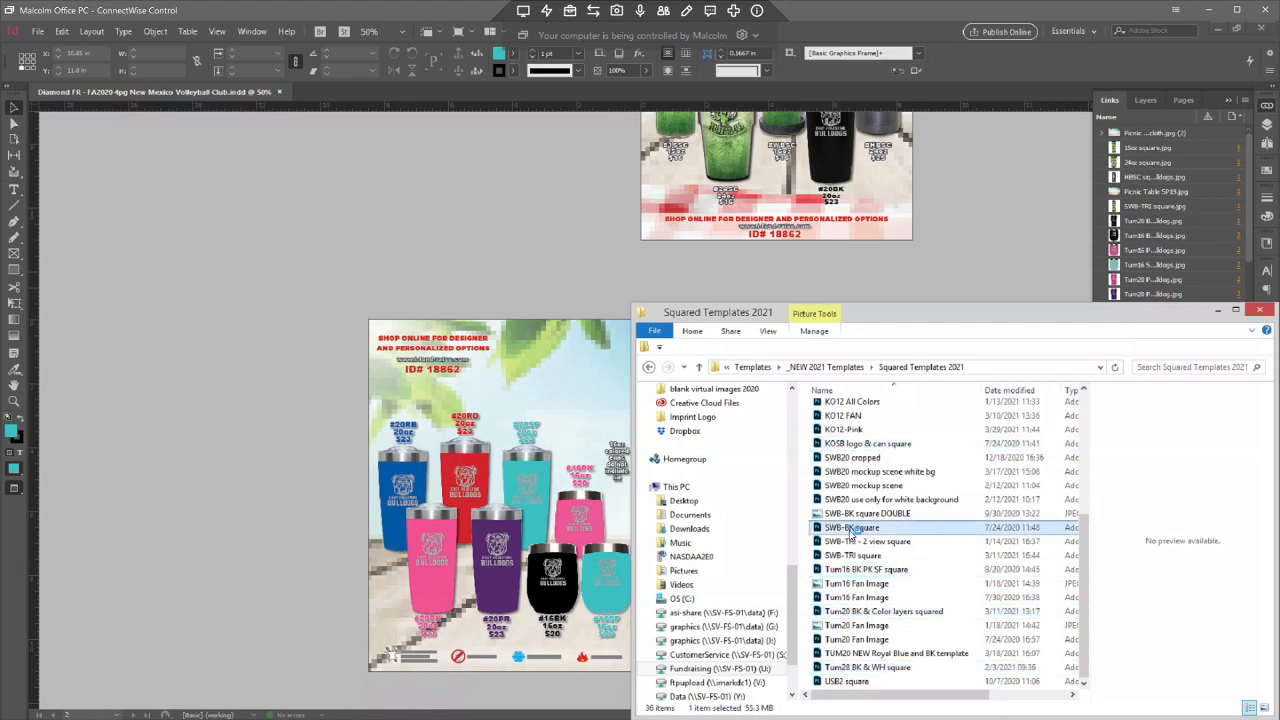
{"action": "double_click", "coordinate": [851, 528]}
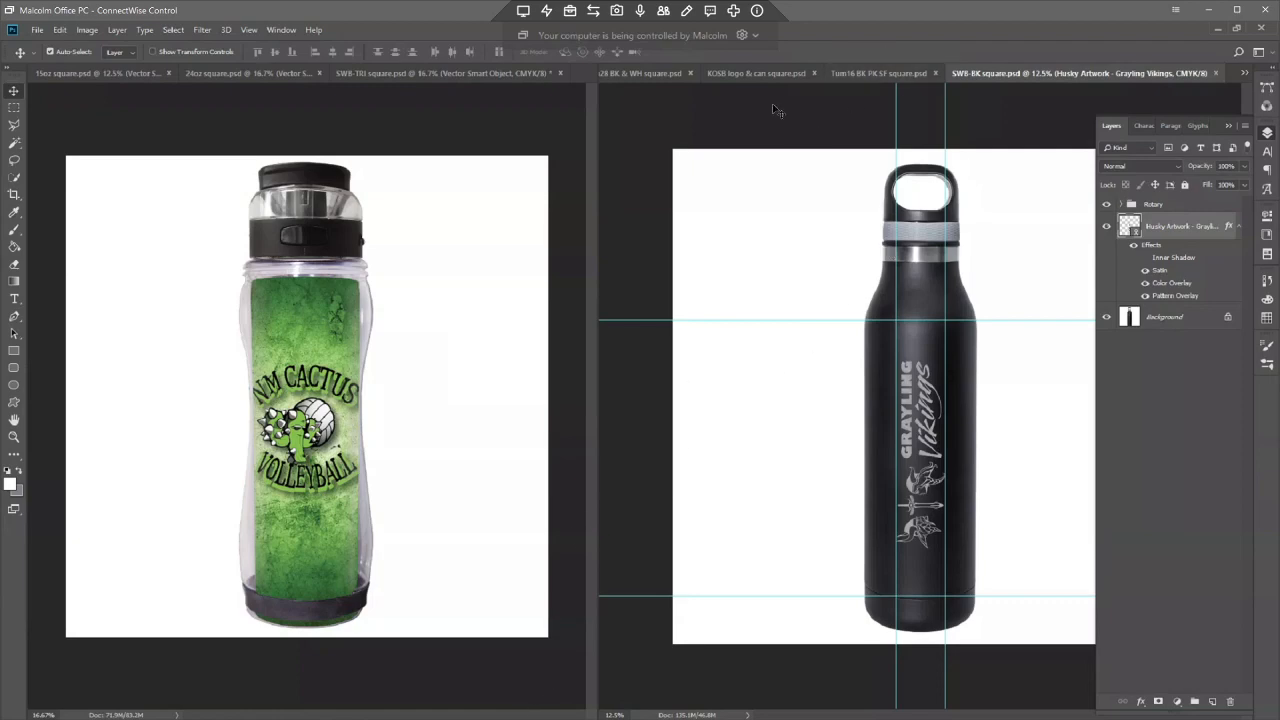
- Bring up the HBSC square document and relink its visible Husky Artwork ROTARY layer to the New Mexico Volleyball Club ROTARY EPS file
{"action": "left_click", "coordinate": [641, 74]}
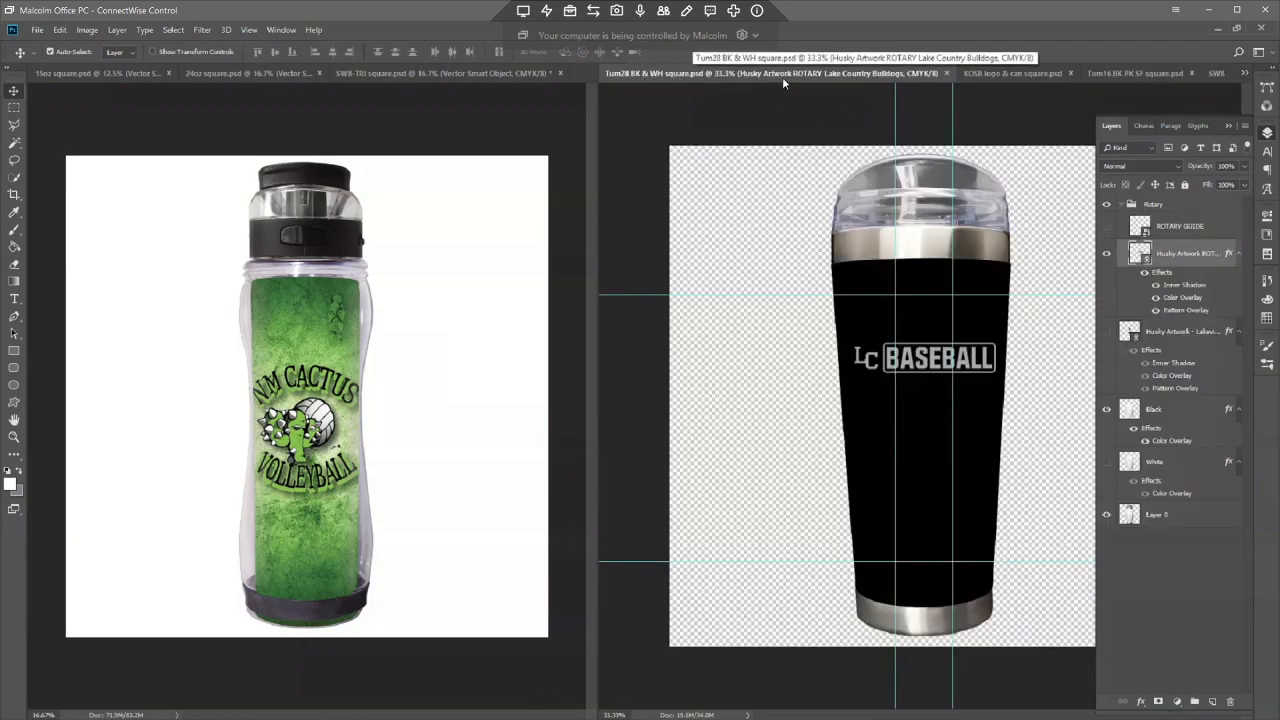
{"action": "left_click", "coordinate": [1245, 73]}
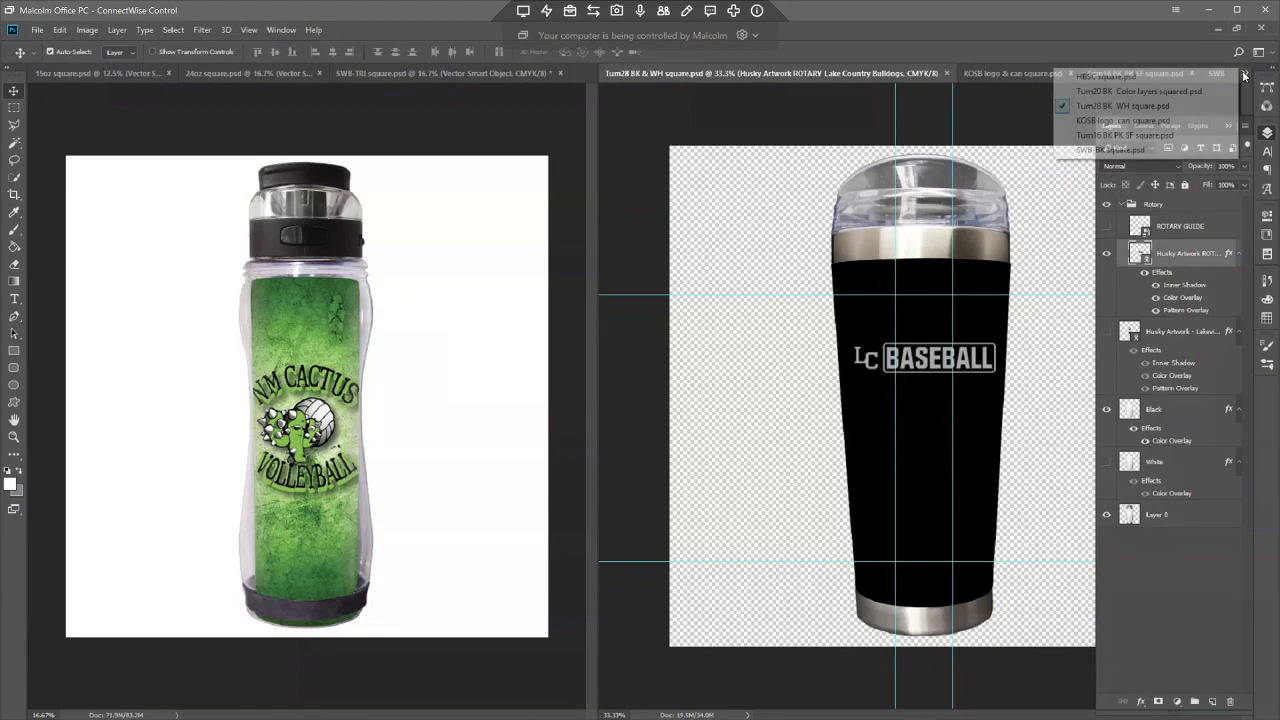
{"action": "left_click", "coordinate": [1105, 77]}
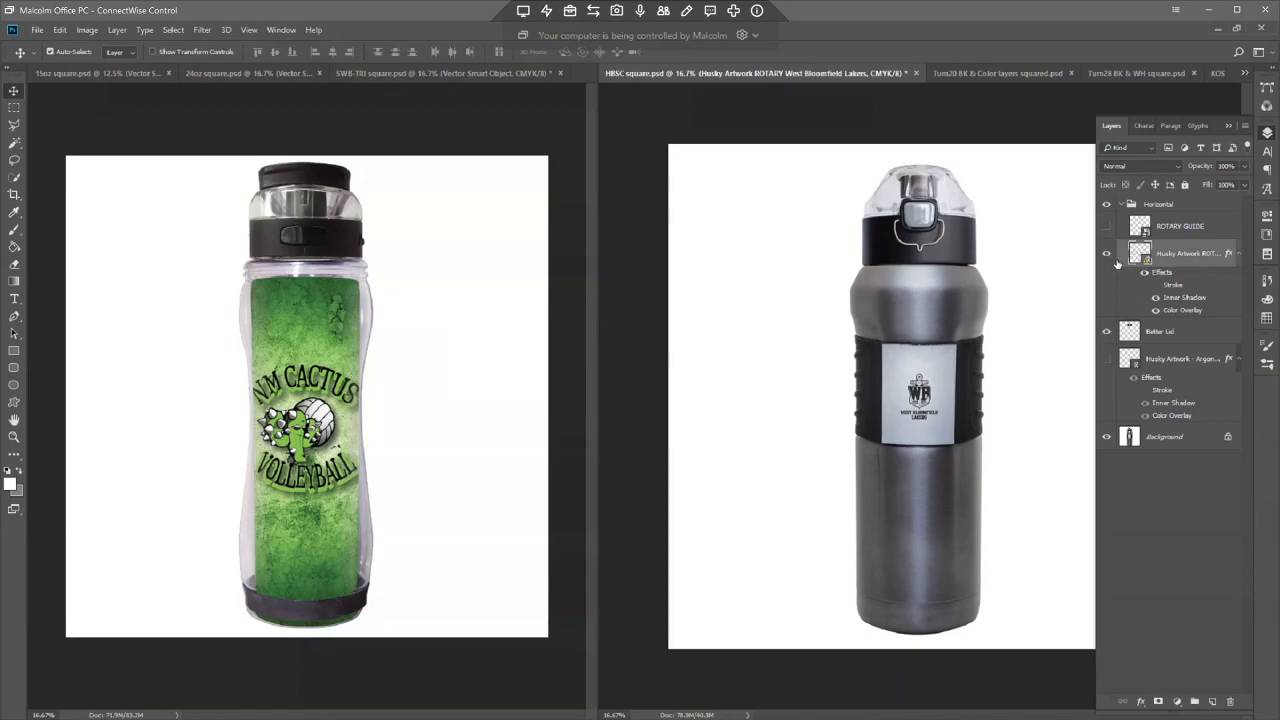
{"action": "right_click", "coordinate": [1173, 254]}
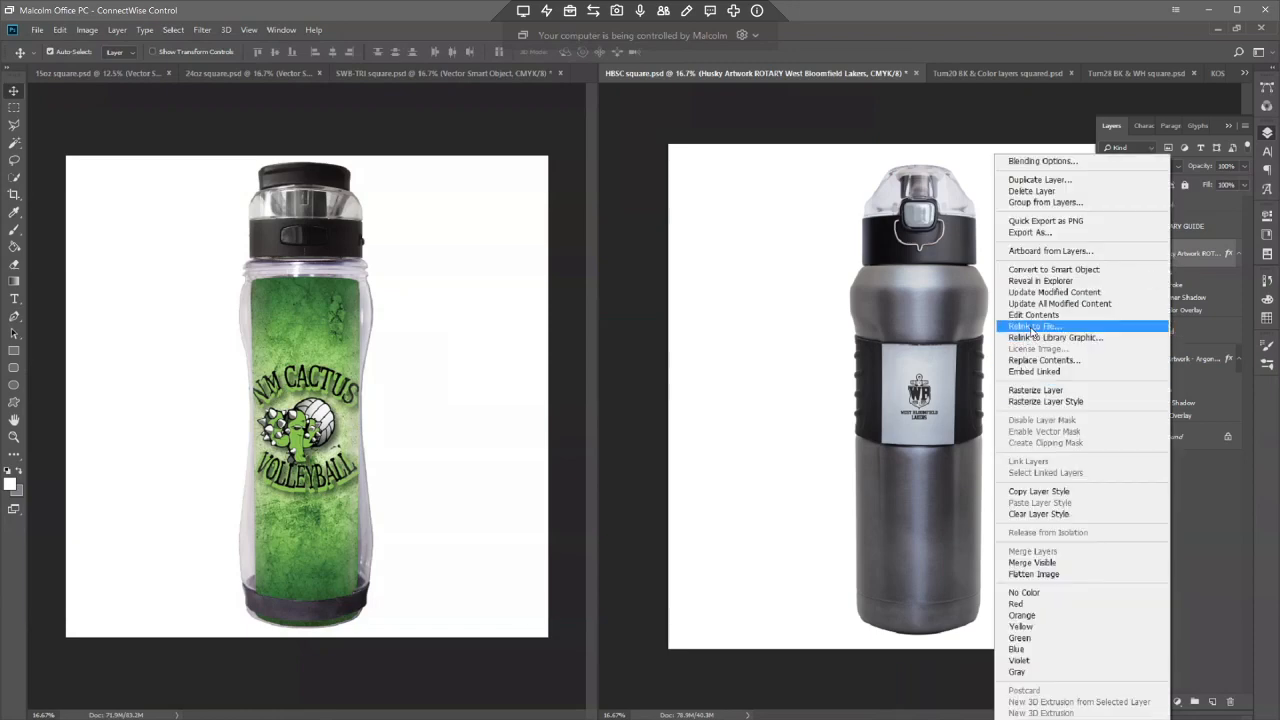
{"action": "left_click", "coordinate": [1030, 331]}
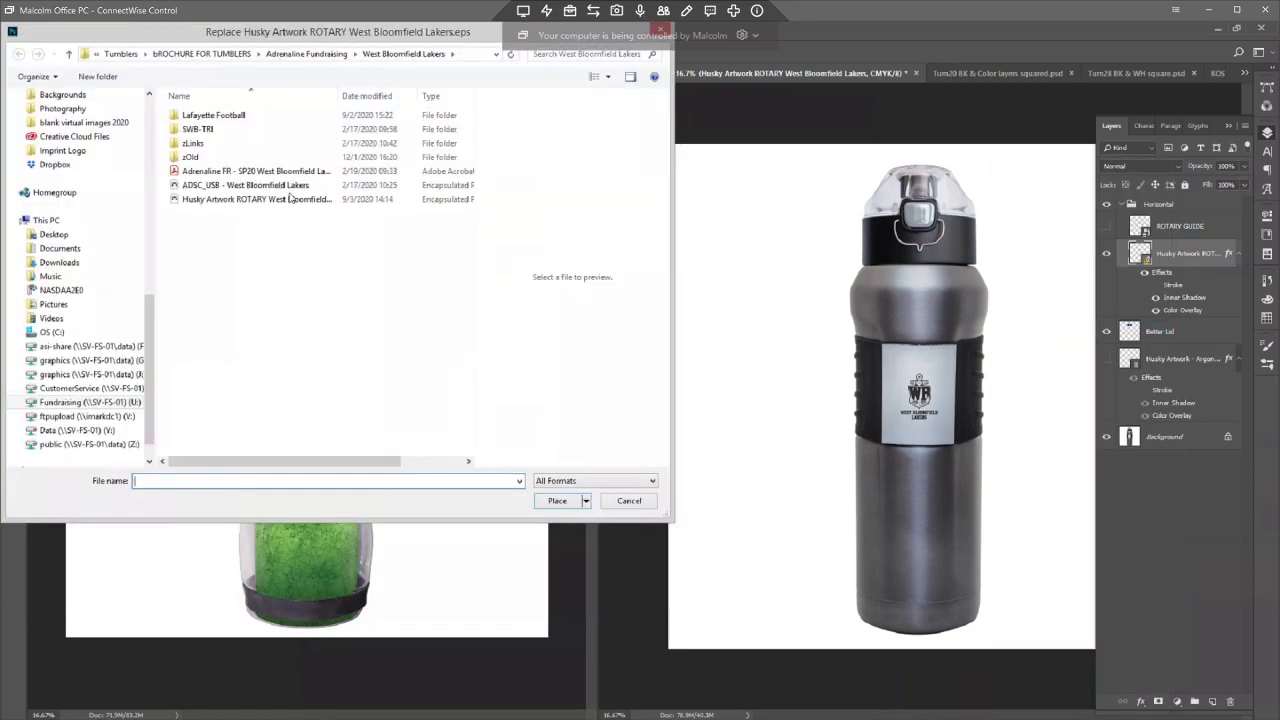
{"action": "left_click", "coordinate": [223, 55]}
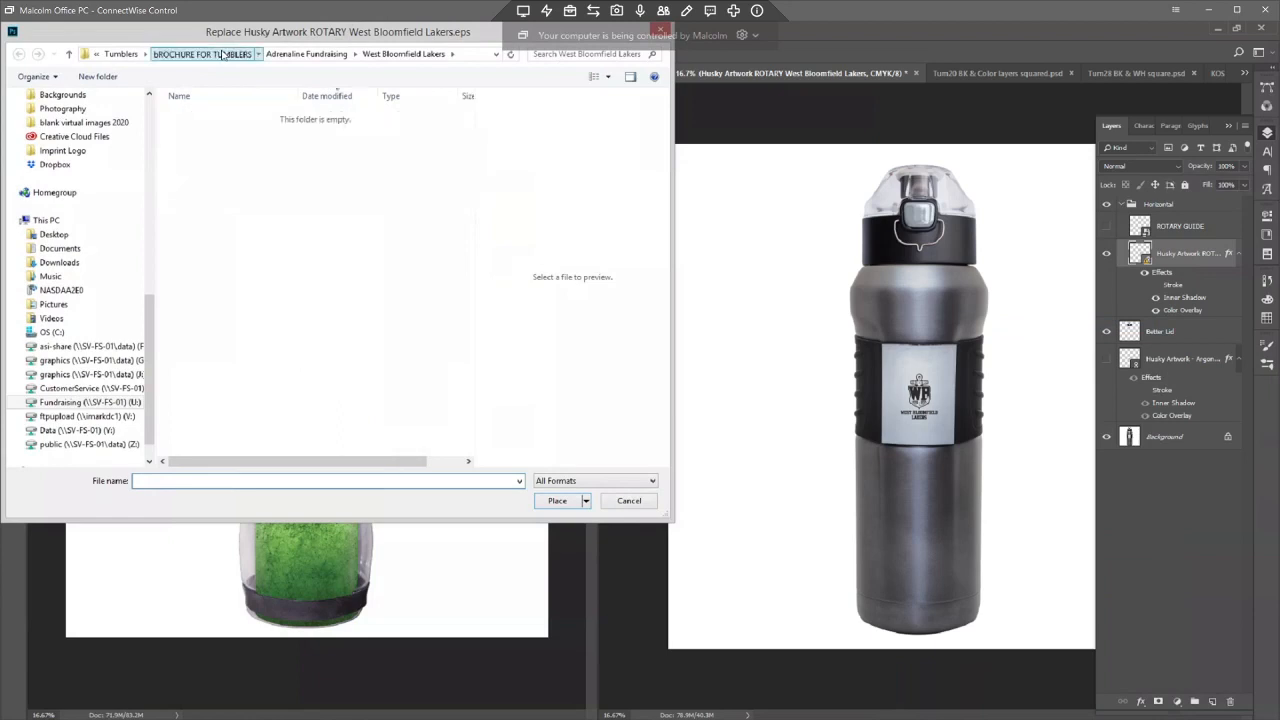
{"action": "double_click", "coordinate": [205, 187]}
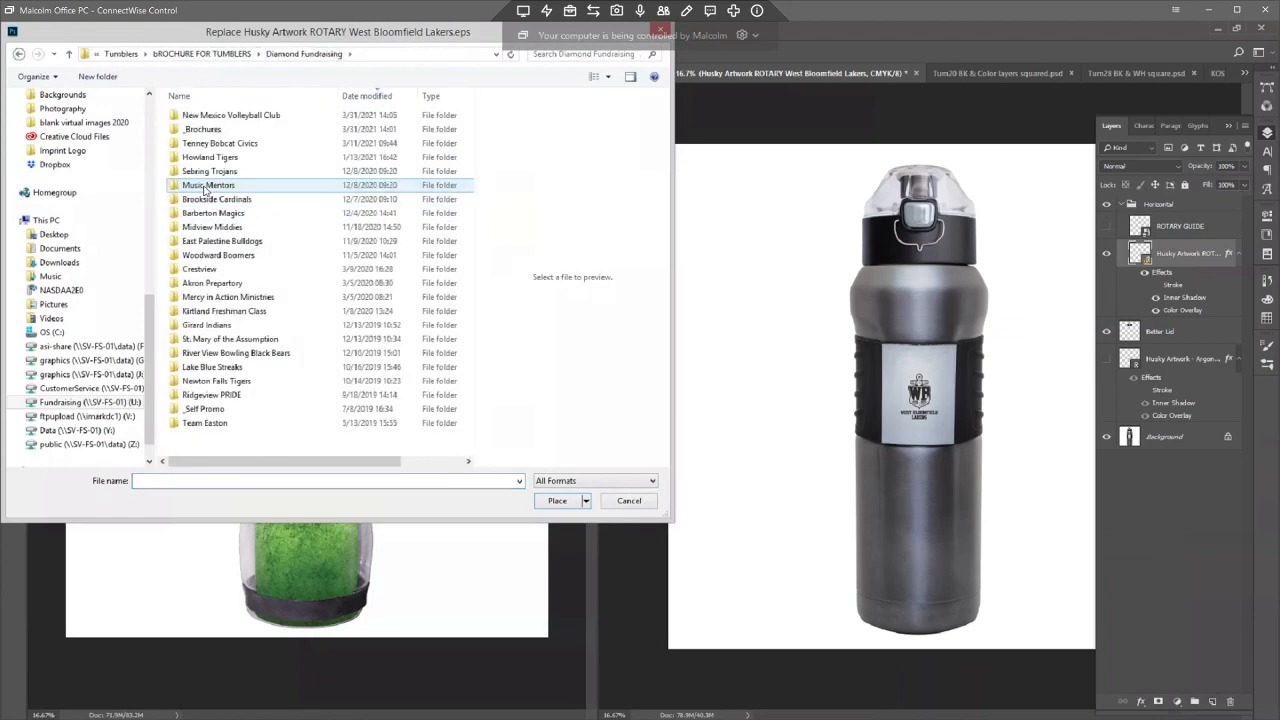
{"action": "double_click", "coordinate": [205, 116]}
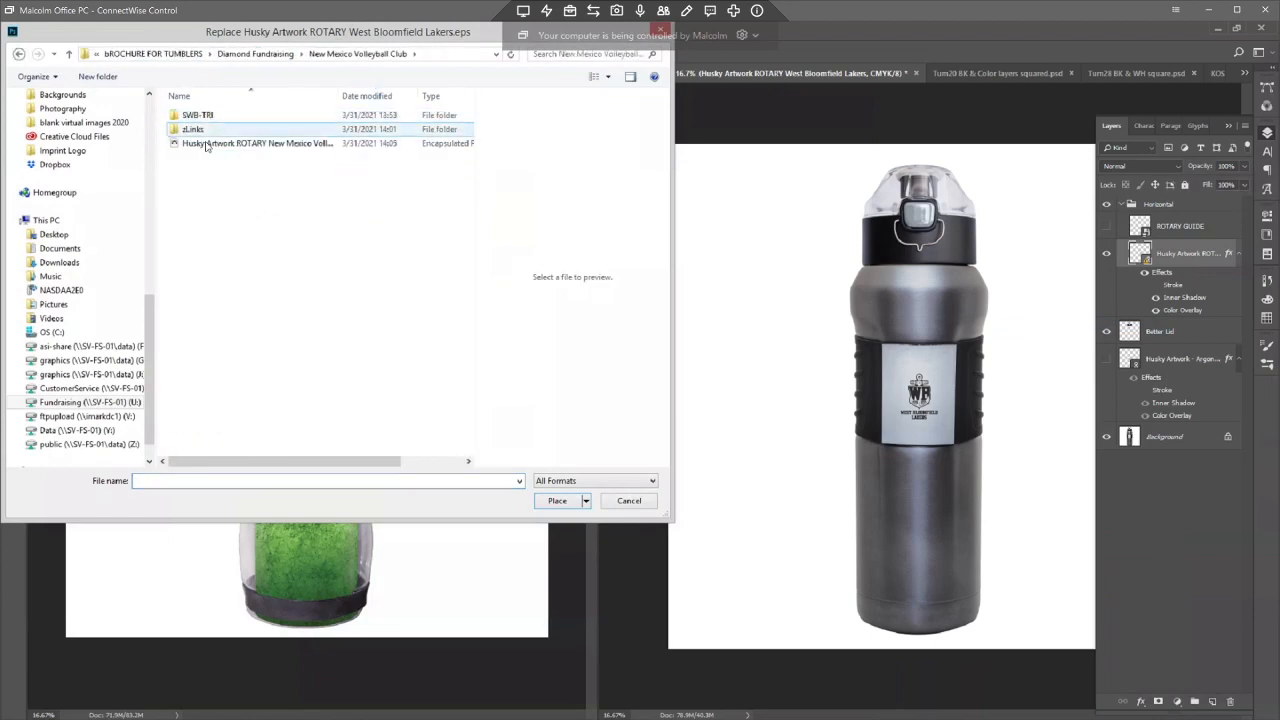
{"action": "double_click", "coordinate": [257, 143]}
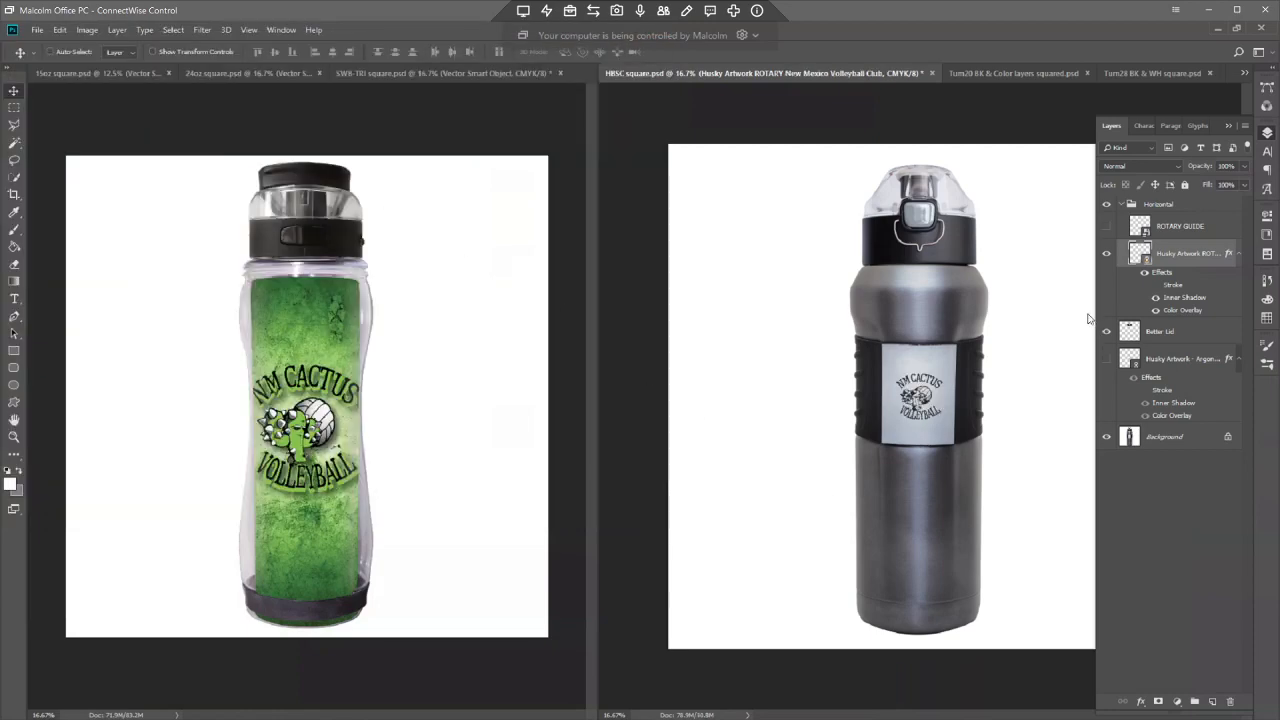
- Save HBSC square as a maximum-quality JPEG in the zLinks folder of New Mexico Volleyball Club, under Diamond Fundraising
{"action": "key", "text": "ctrl+shift+s"}
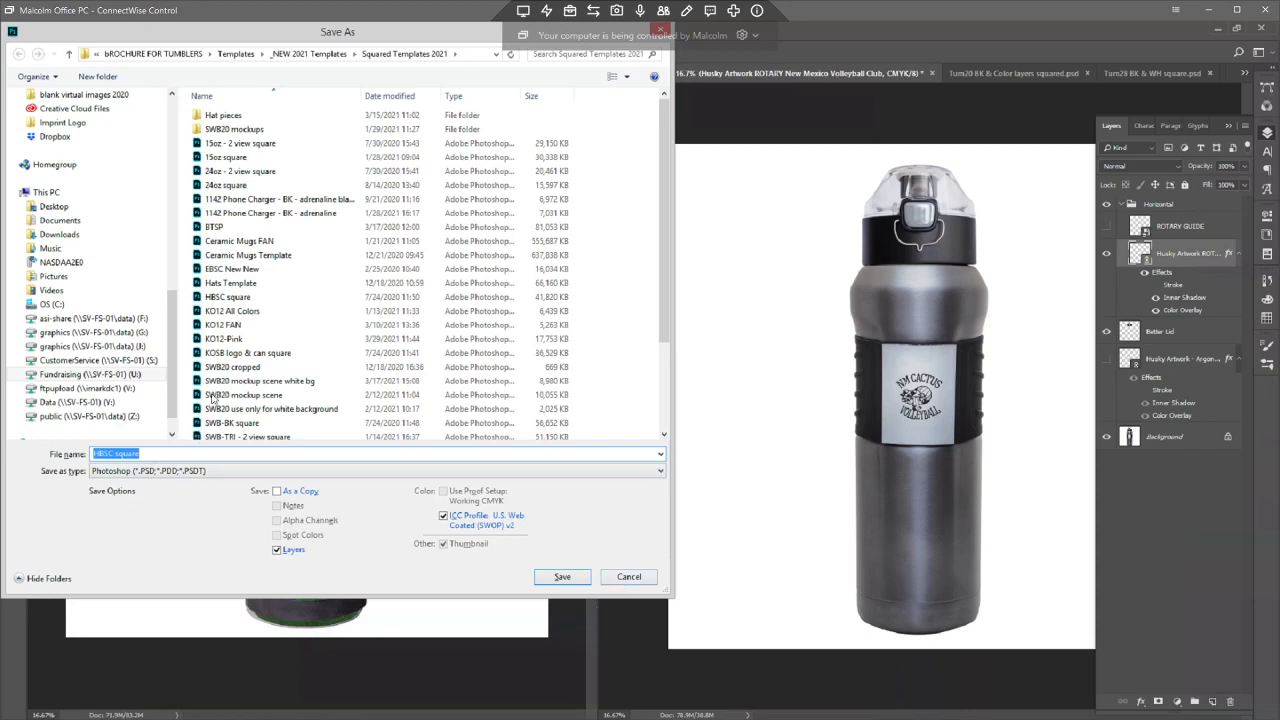
{"action": "left_click", "coordinate": [188, 53]}
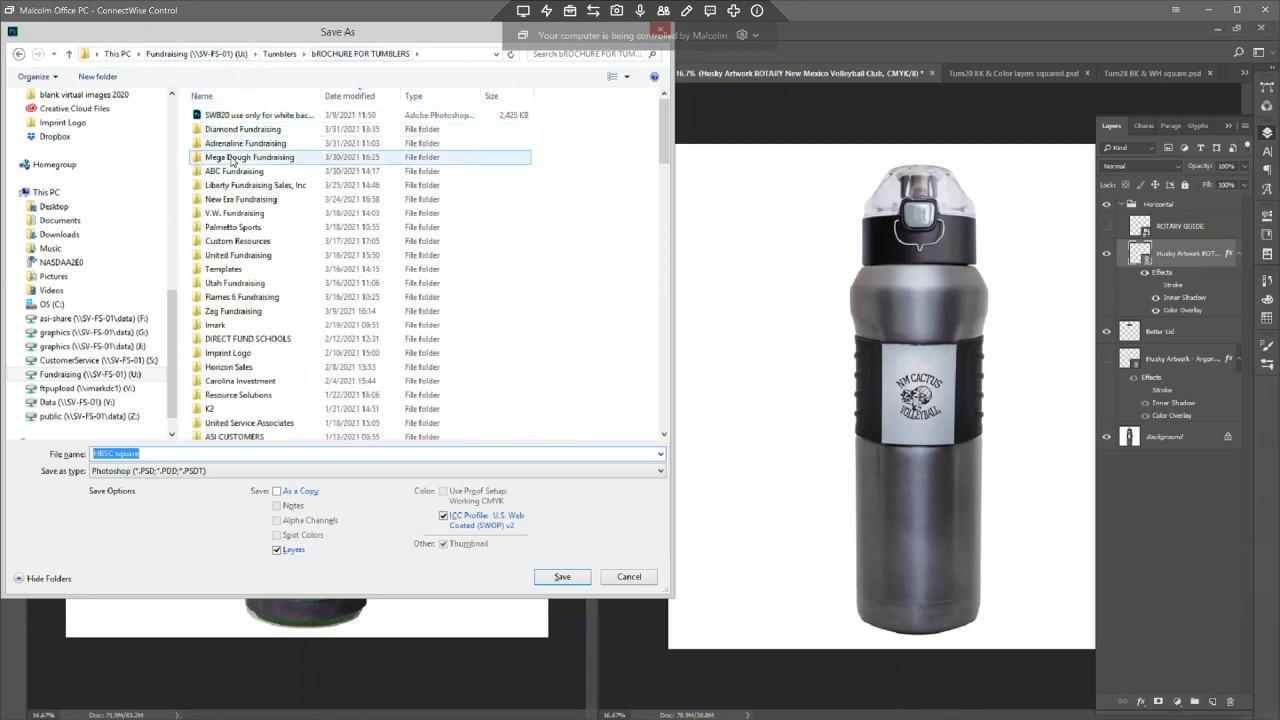
{"action": "left_click", "coordinate": [232, 160]}
{"action": "double_click", "coordinate": [232, 130]}
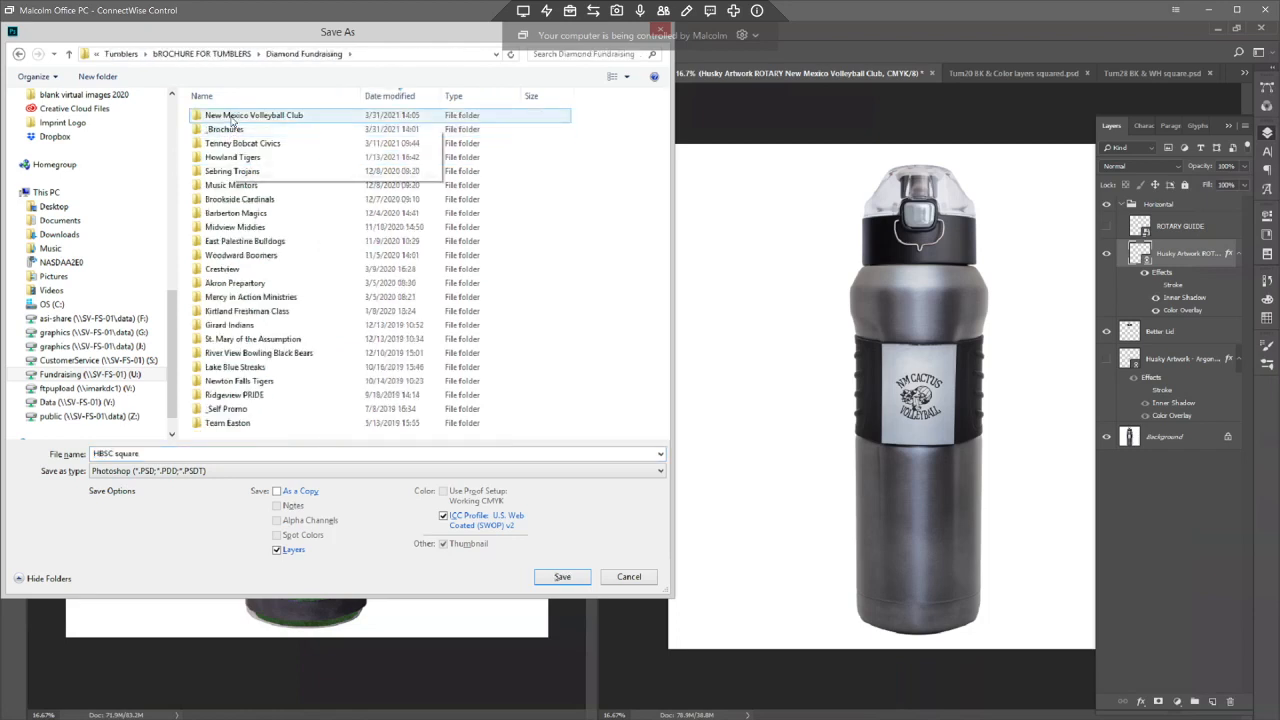
{"action": "left_click", "coordinate": [243, 123]}
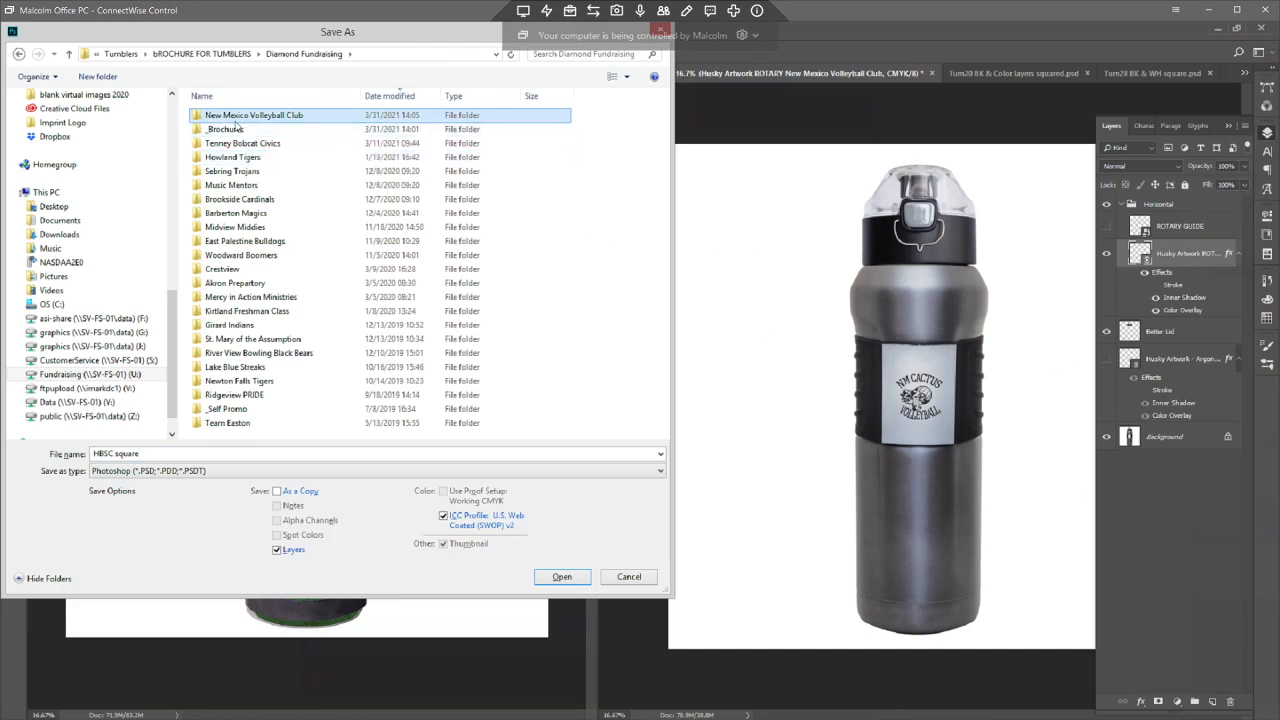
{"action": "double_click", "coordinate": [228, 118]}
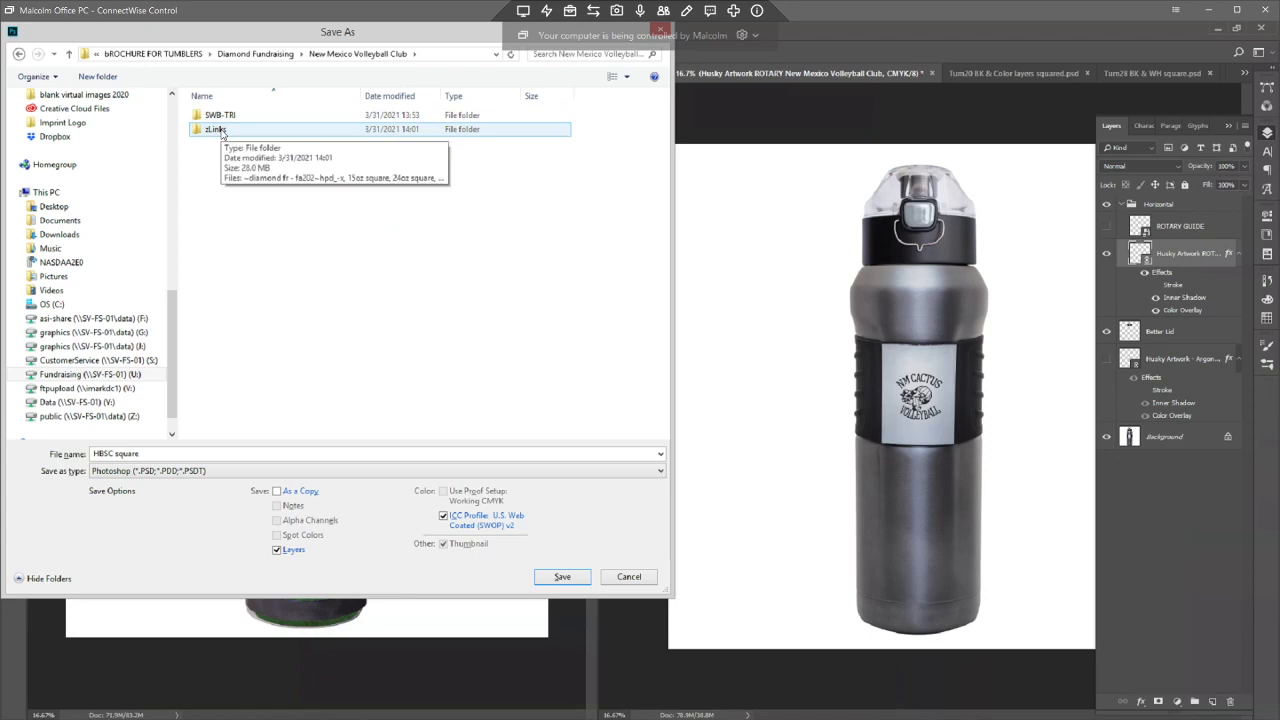
{"action": "double_click", "coordinate": [220, 131]}
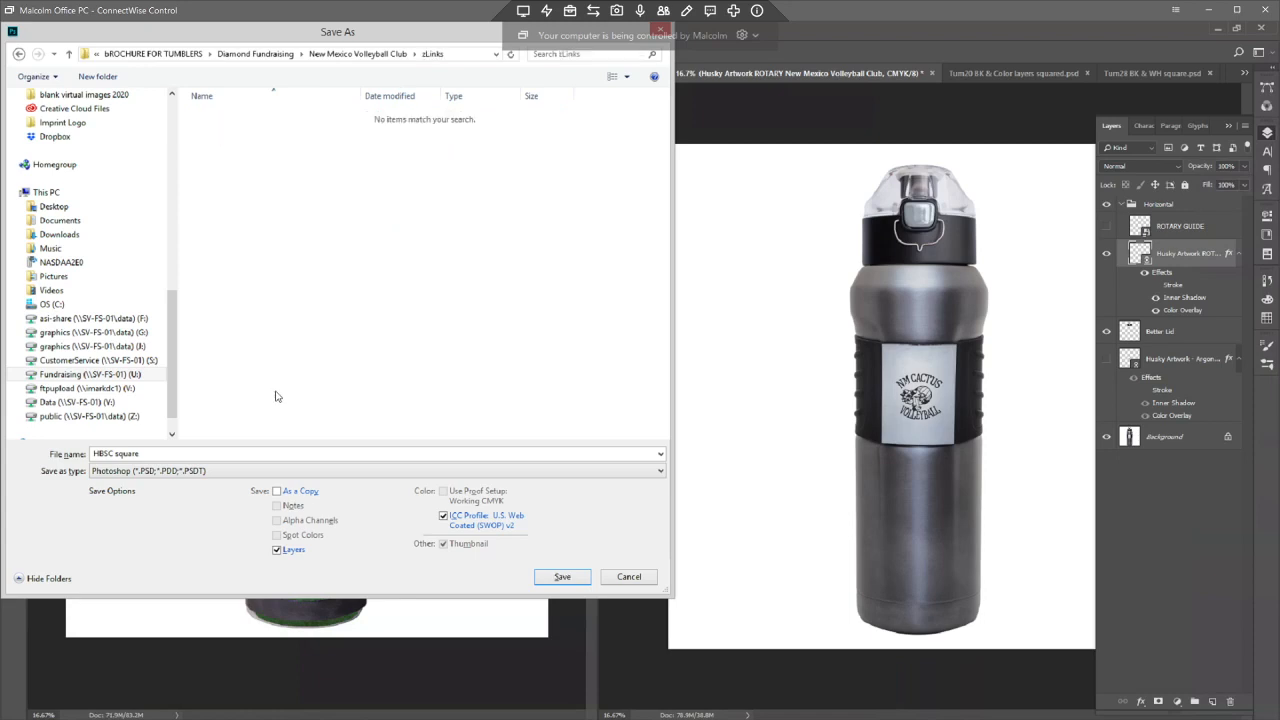
{"action": "left_click", "coordinate": [205, 477]}
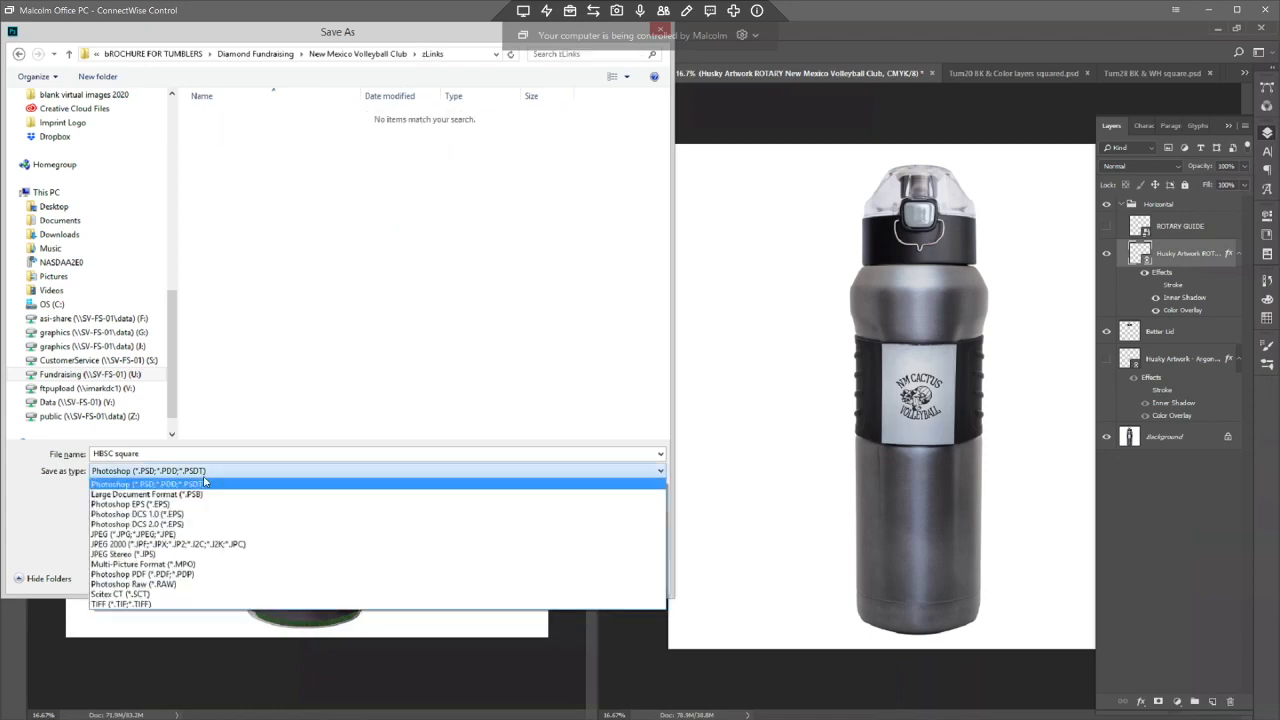
{"action": "key", "text": "j"}
{"action": "key", "text": "Return"}
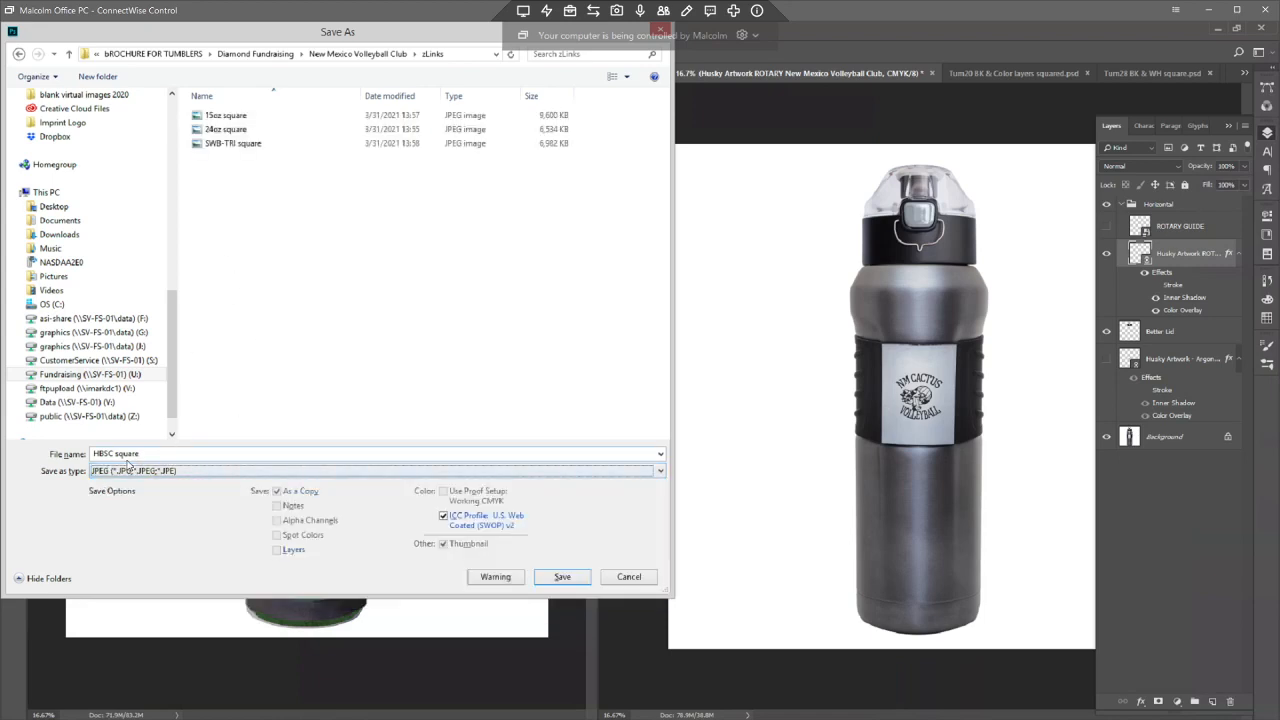
{"action": "left_click", "coordinate": [563, 578]}
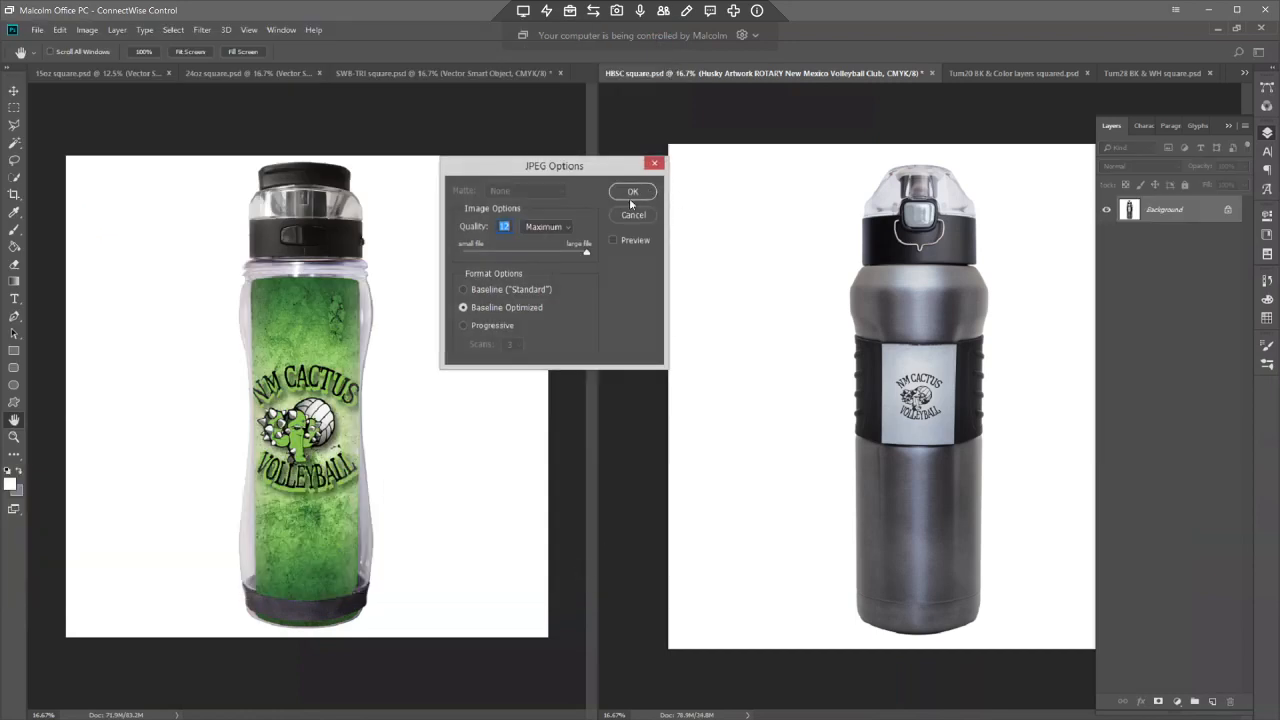
{"action": "left_click", "coordinate": [632, 192]}
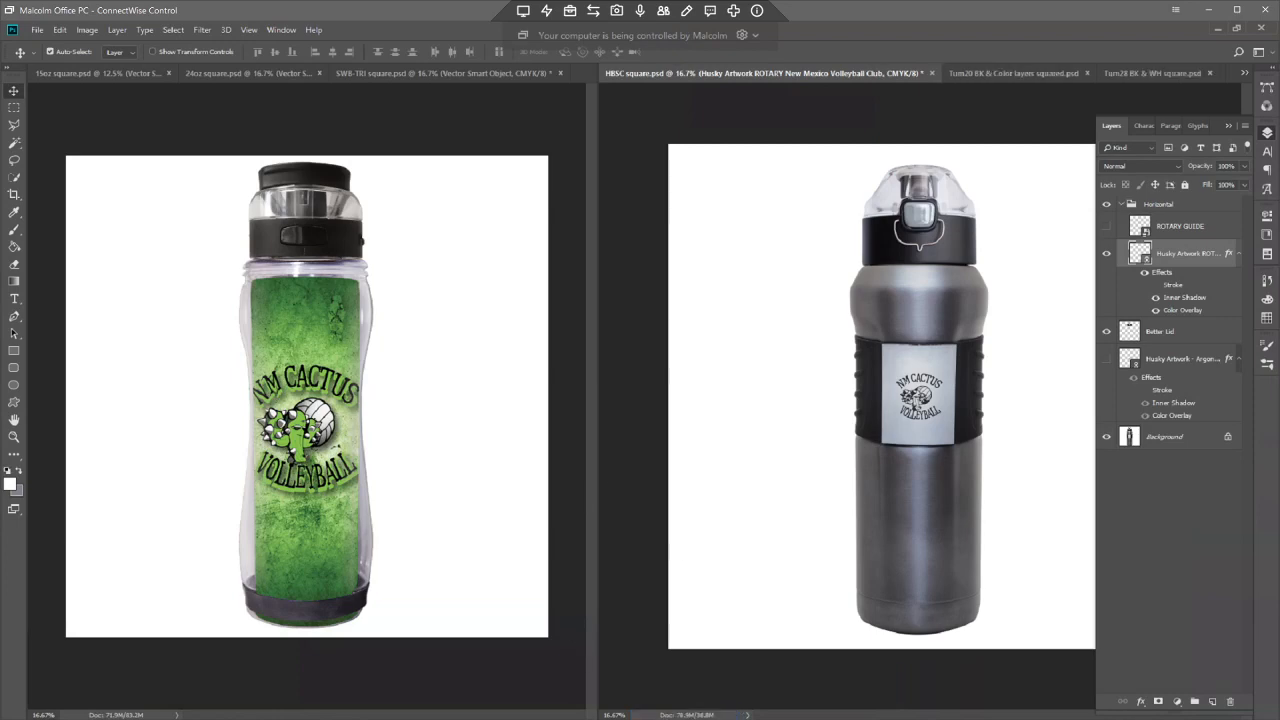
- Switch to the InDesign brochure and replace the front-page HBSC bottle image with HBSC square from the New Mexico Volleyball Club zLinks folder
{"action": "key", "text": "alt+Tab"}
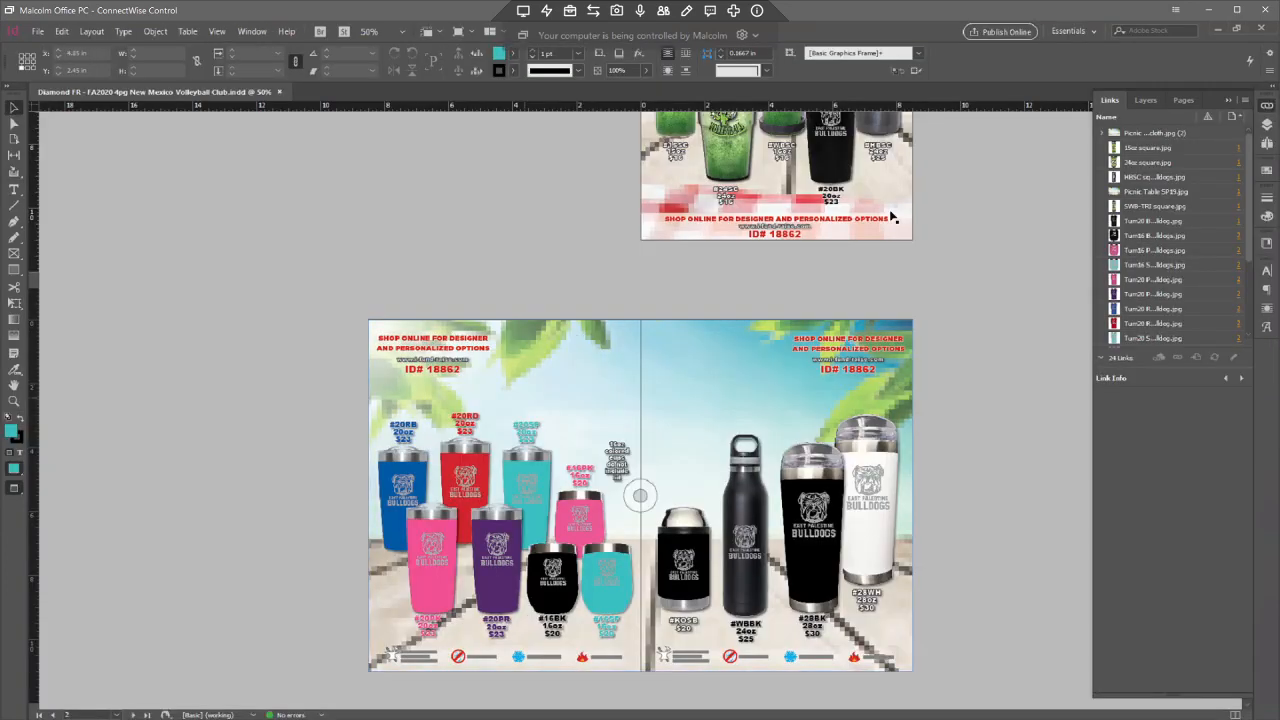
{"action": "scroll", "coordinate": [989, 317], "scroll_direction": "up", "scroll_amount": 2}
{"action": "left_click", "coordinate": [886, 248]}
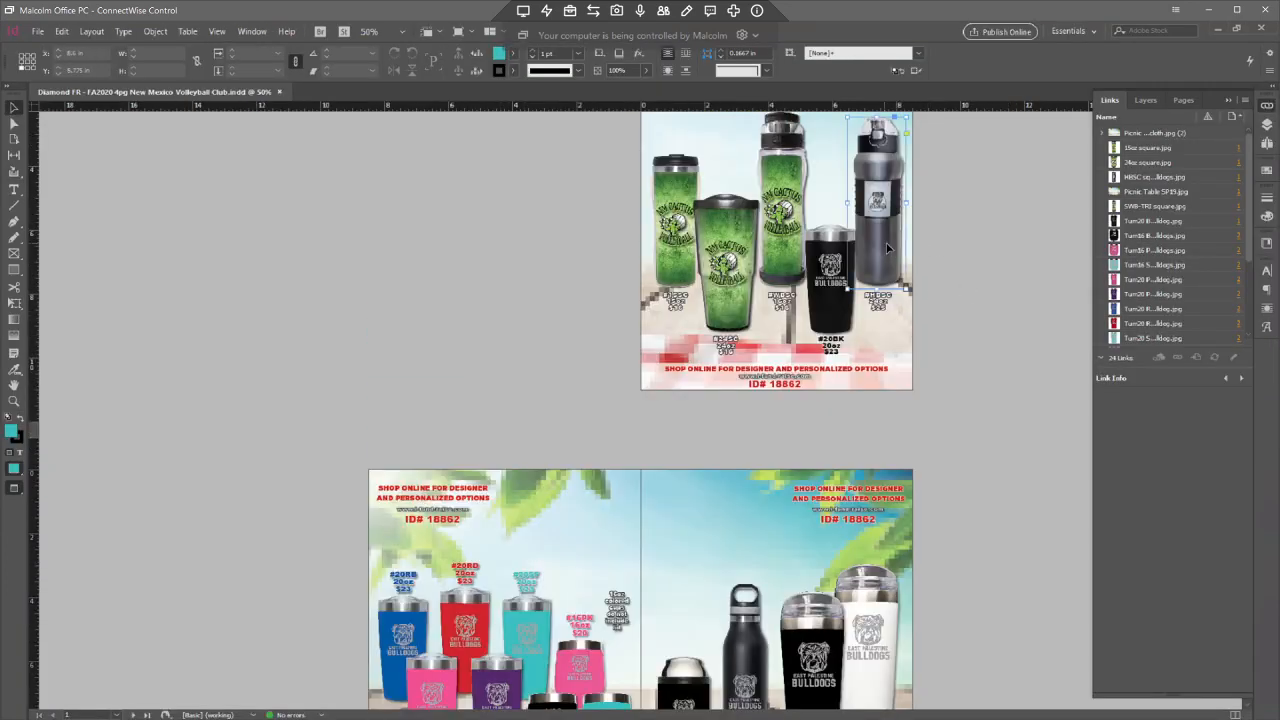
{"action": "key", "text": "ctrl+d"}
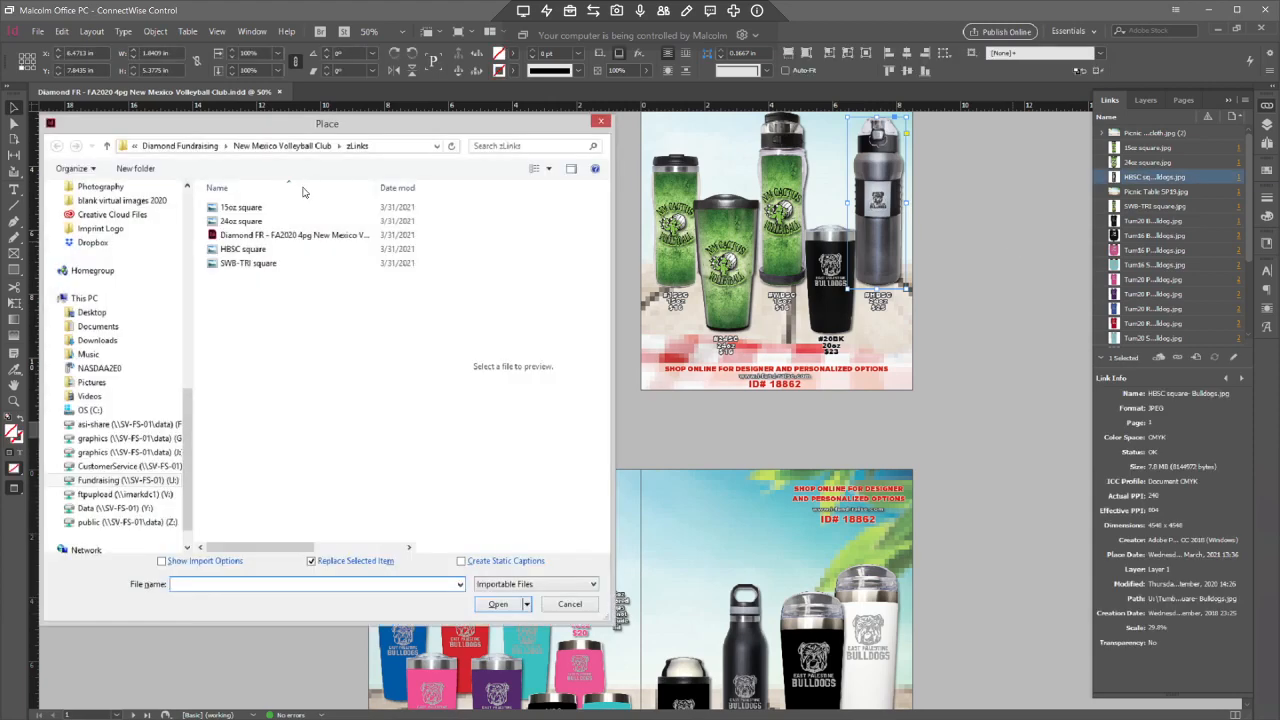
{"action": "left_click", "coordinate": [240, 249]}
{"action": "double_click", "coordinate": [238, 250]}
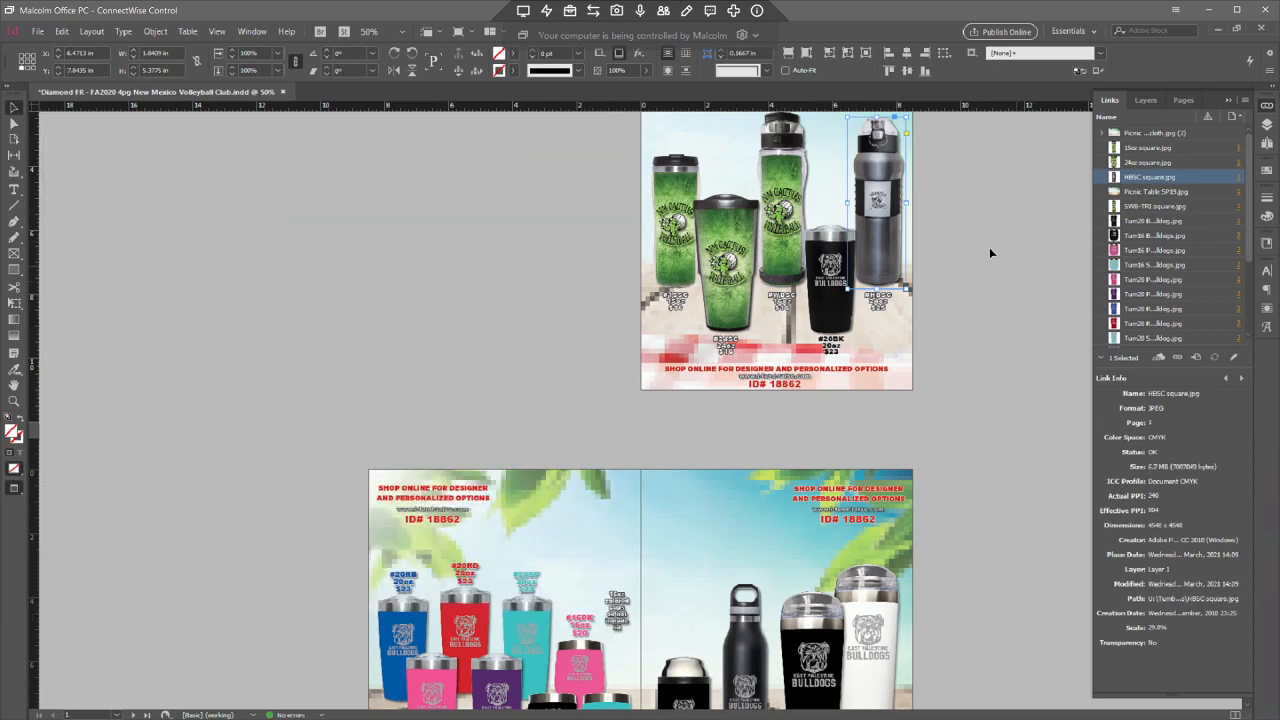
{"action": "left_click", "coordinate": [979, 325]}
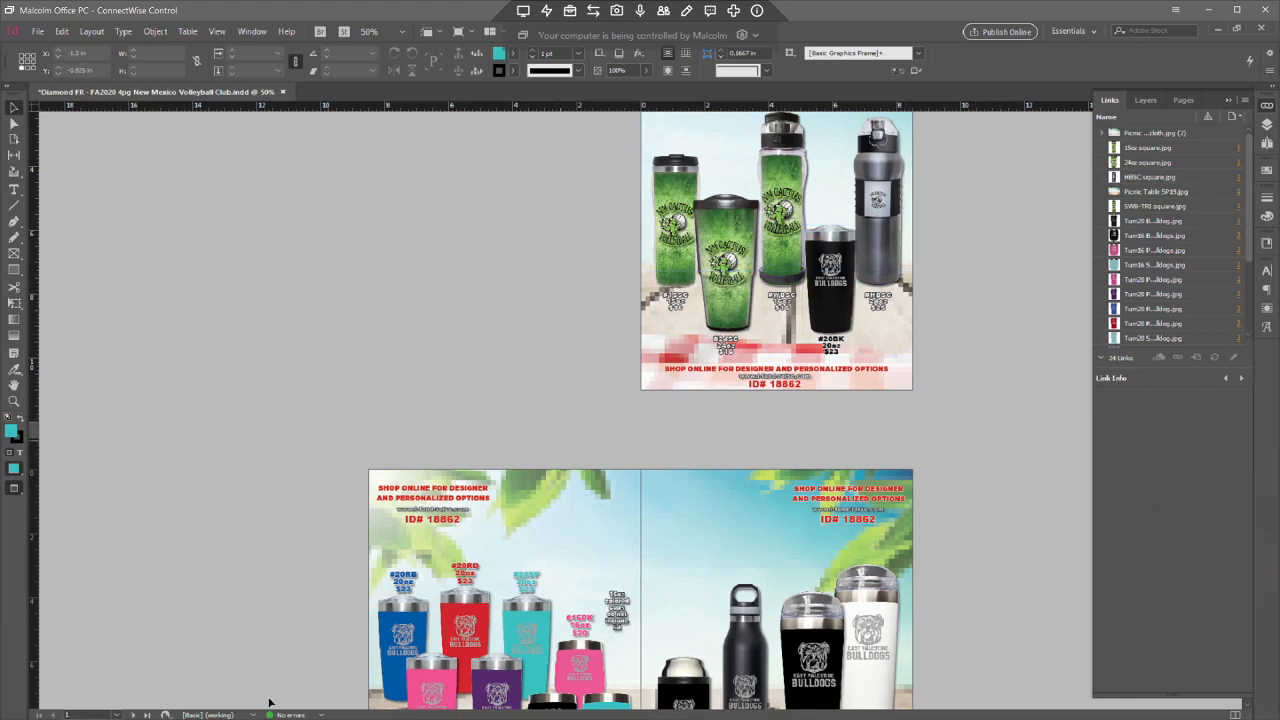
- In Photoshop's Tum20 BK & Color layers squared document, hide the Navy Blue layer and Spartans artwork, and show the Howland artwork on the Seafoam tumbler
{"action": "key", "text": "alt+Tab"}
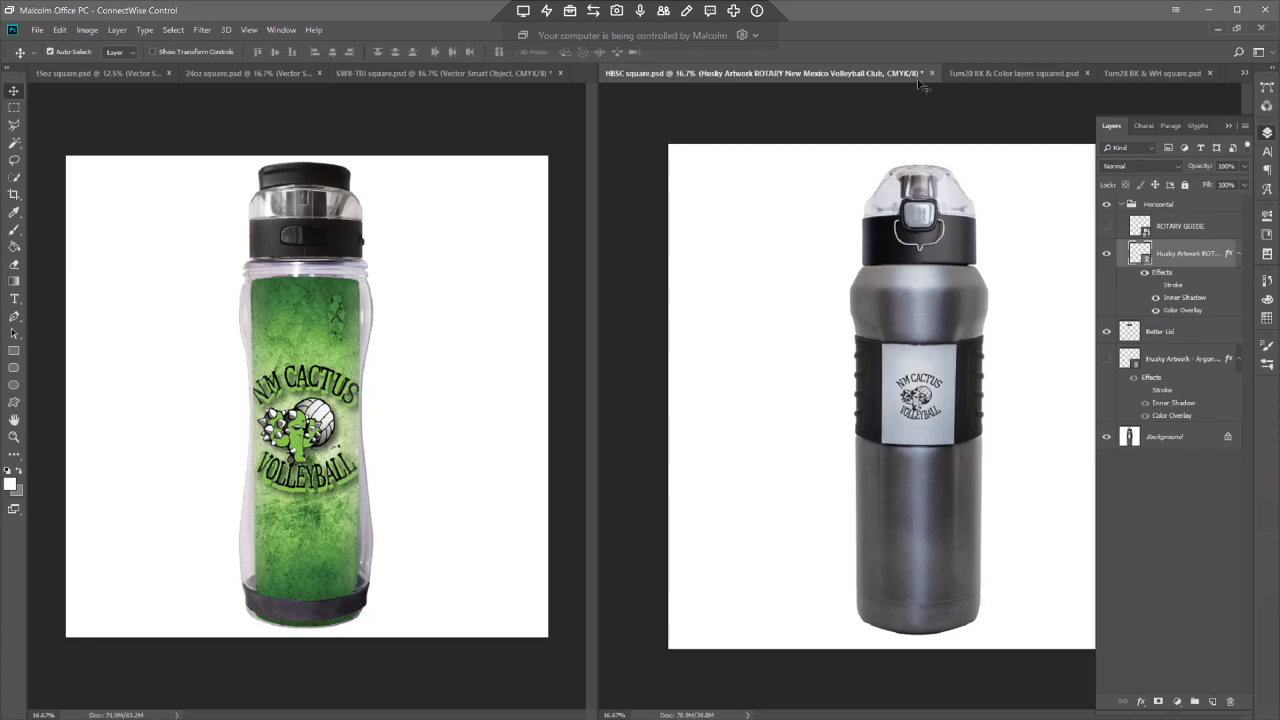
{"action": "left_click", "coordinate": [985, 74]}
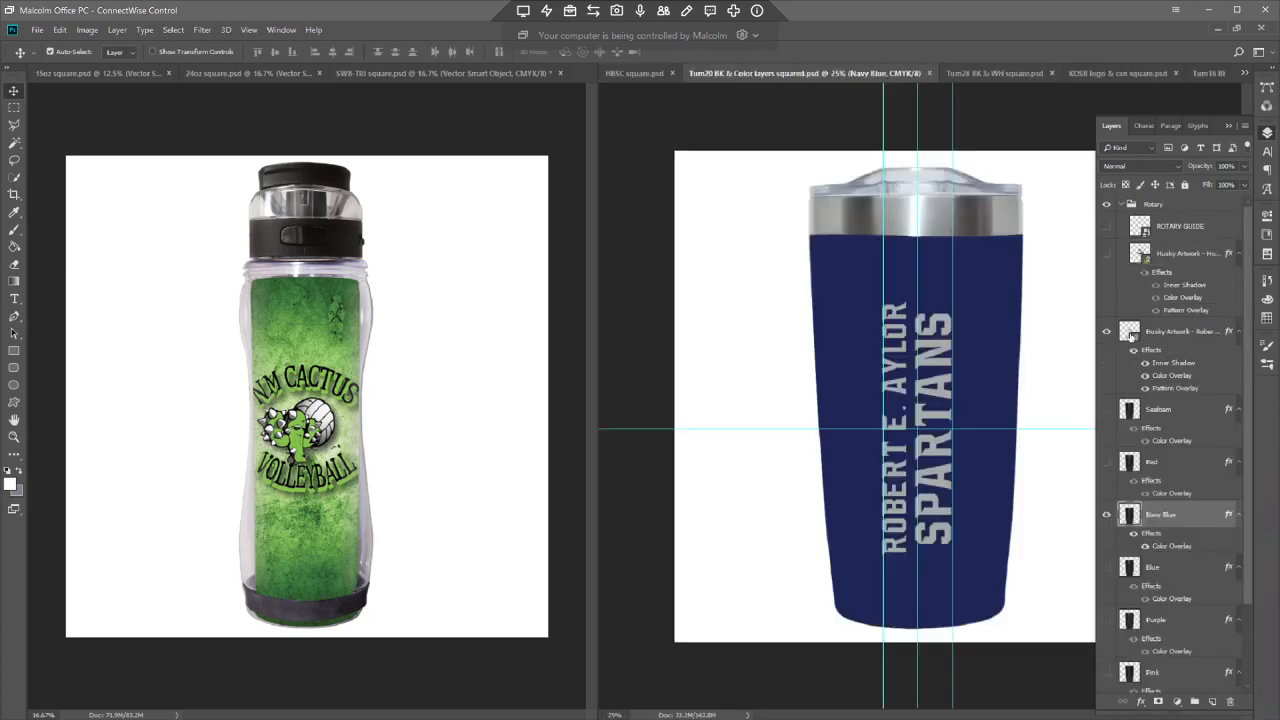
{"action": "left_click", "coordinate": [1106, 514]}
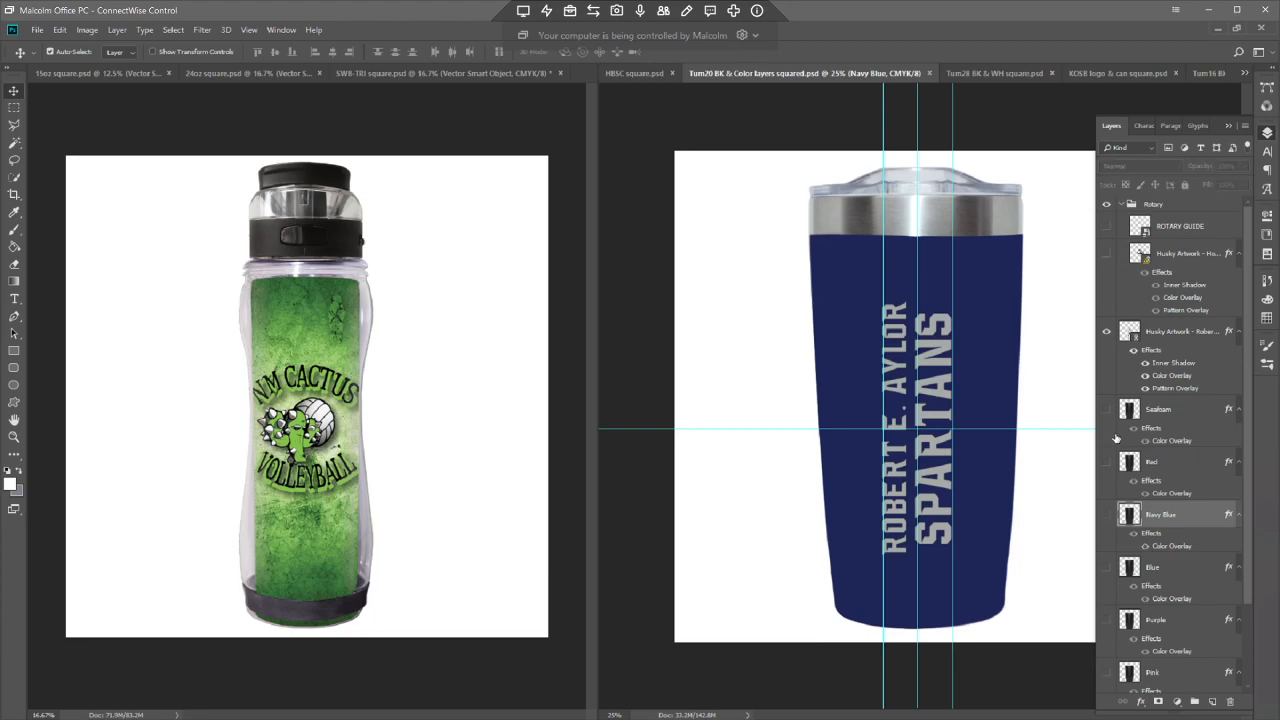
{"action": "left_click", "coordinate": [1107, 332]}
{"action": "left_click", "coordinate": [1106, 254]}
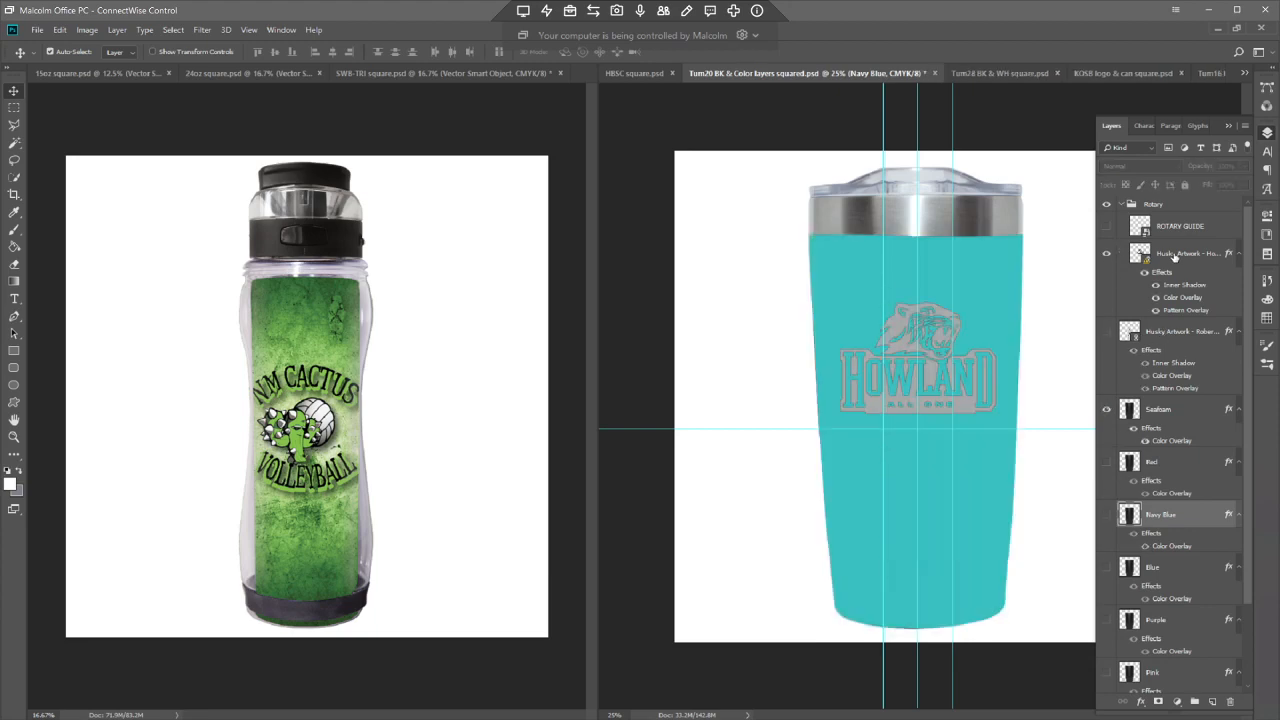
- Relink the visible Howland Tigers artwork layer to the Husky Artwork ROTARY New Mexico Volleyball Club file under Diamond Fundraising
{"action": "left_click", "coordinate": [1175, 257]}
{"action": "right_click", "coordinate": [1175, 257]}
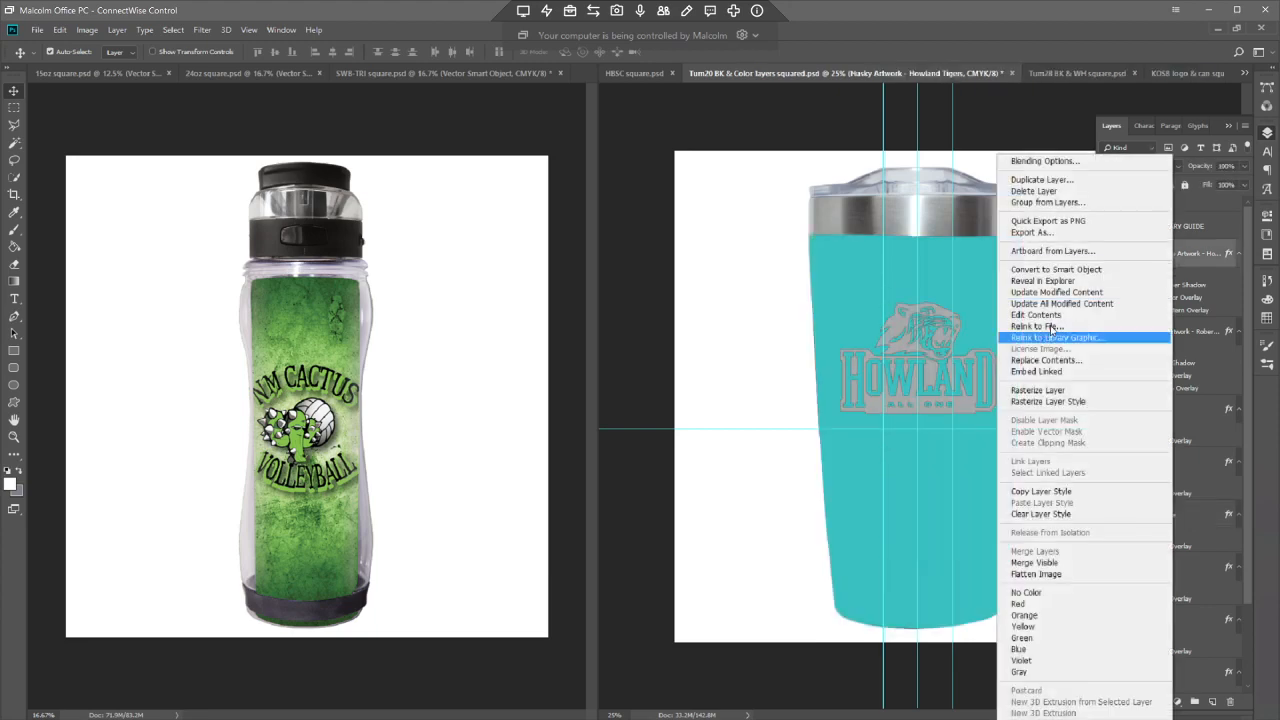
{"action": "left_click", "coordinate": [1049, 327]}
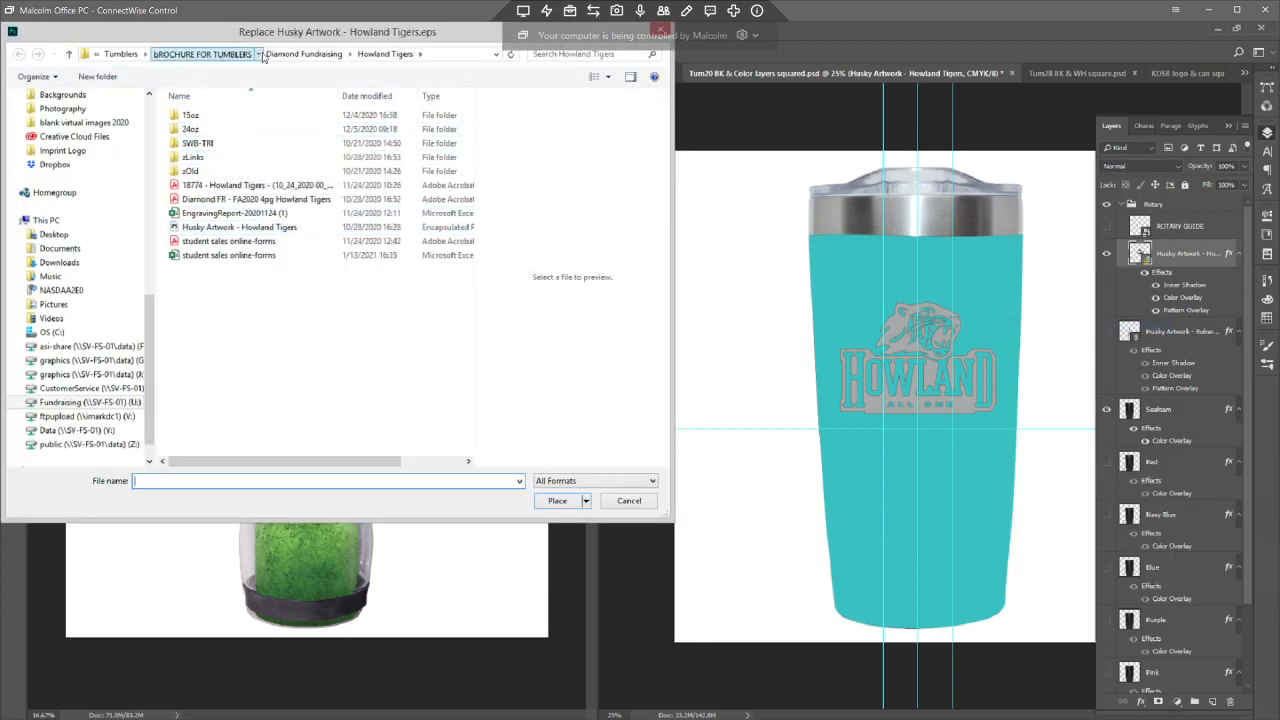
{"action": "left_click", "coordinate": [304, 55]}
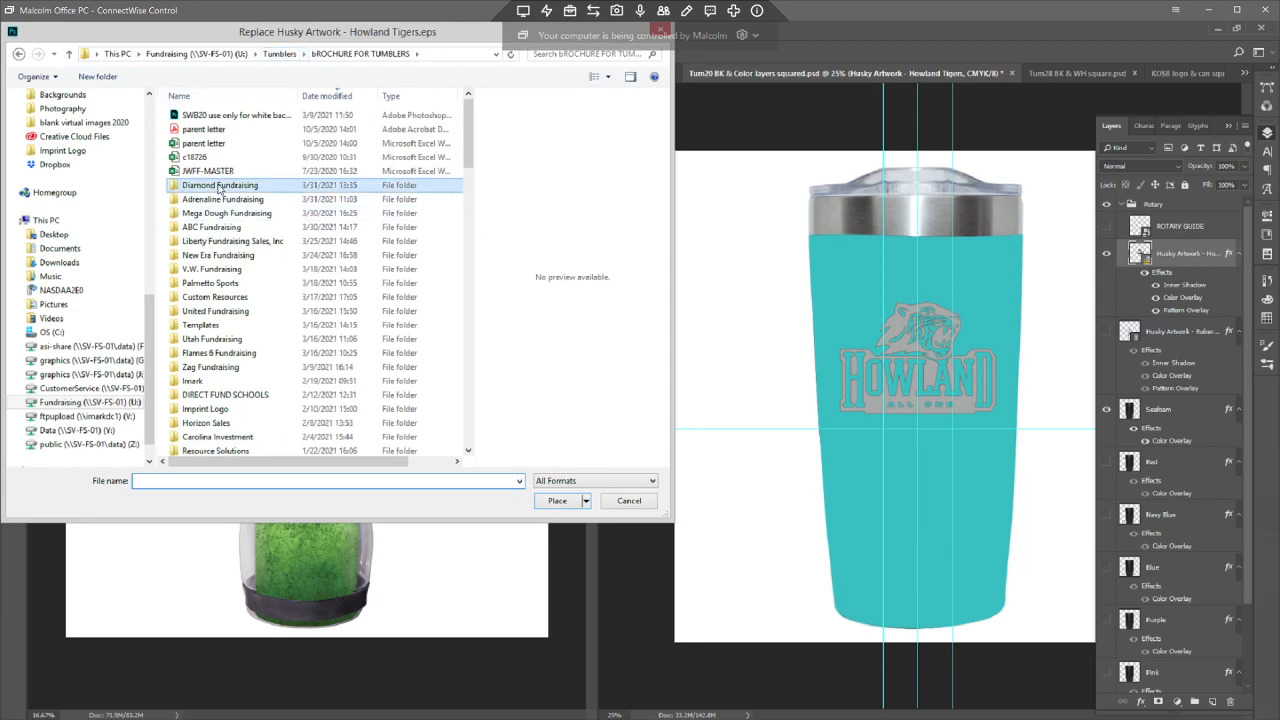
{"action": "double_click", "coordinate": [212, 115]}
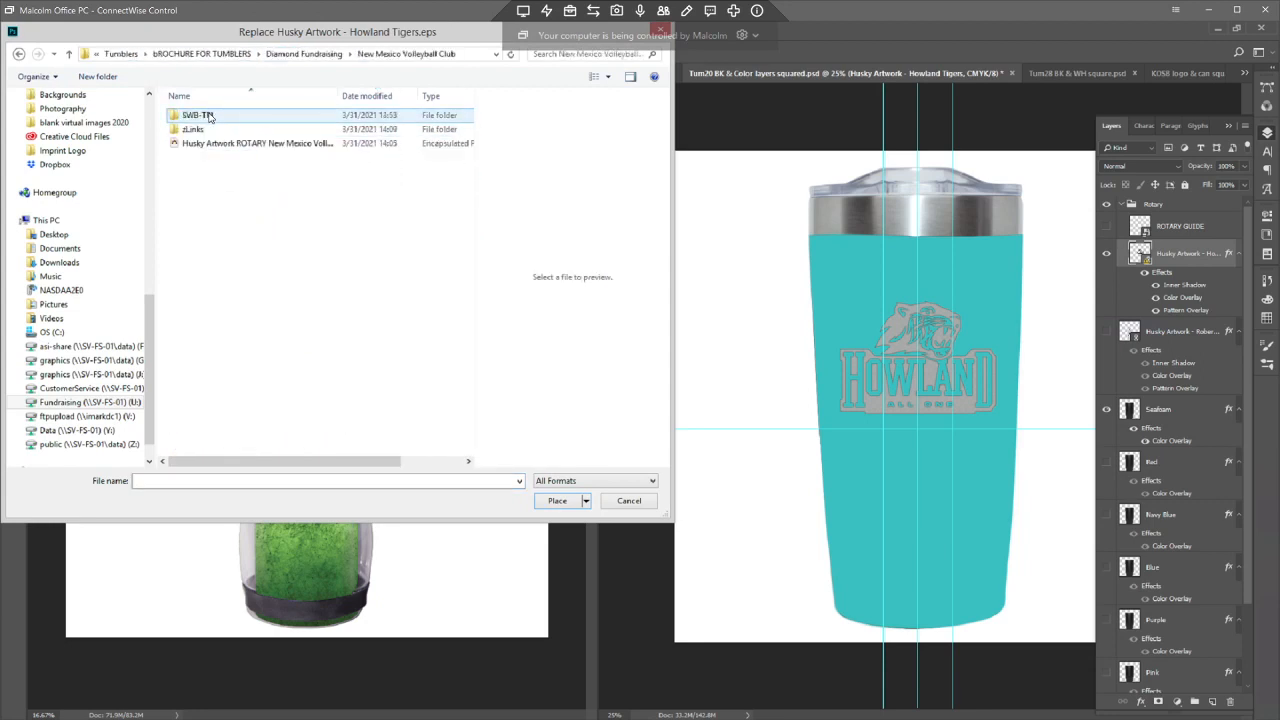
{"action": "double_click", "coordinate": [210, 143]}
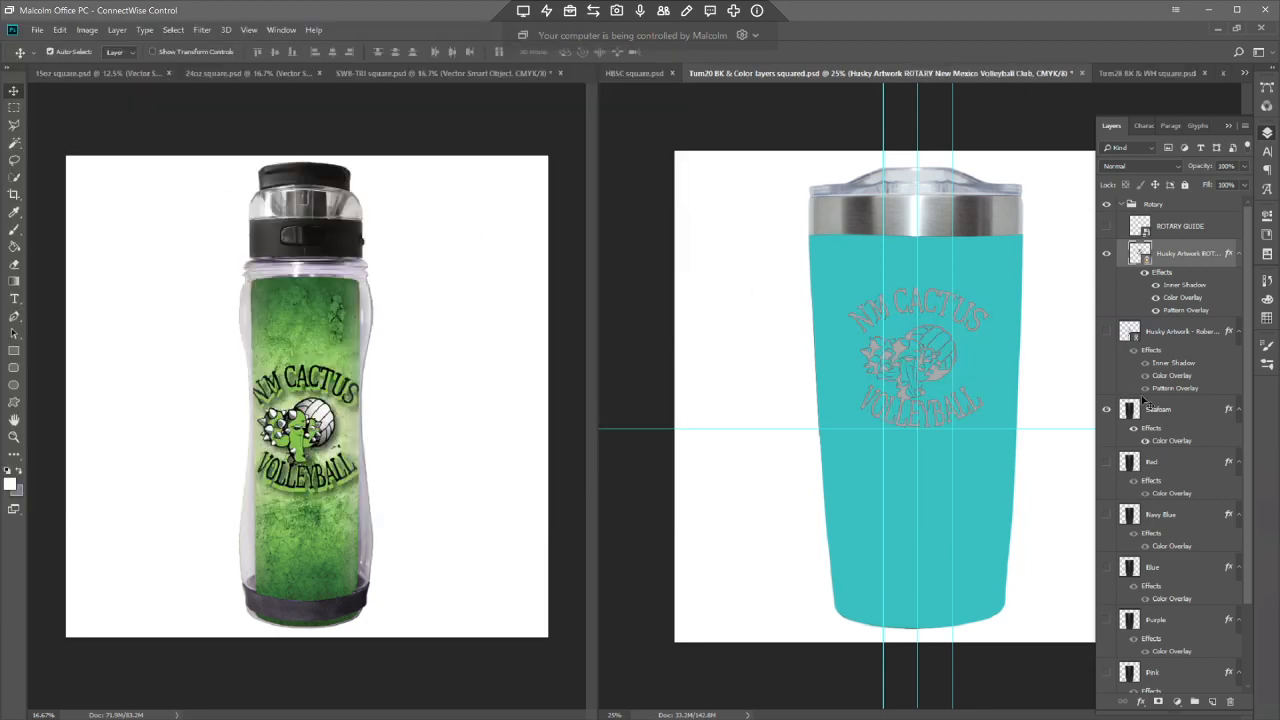
- Start saving a copy of the Seafoam tumbler in the zLinks folder of New Mexico Volleyball Club, under Diamond Fundraising
{"action": "left_click", "coordinate": [1136, 415]}
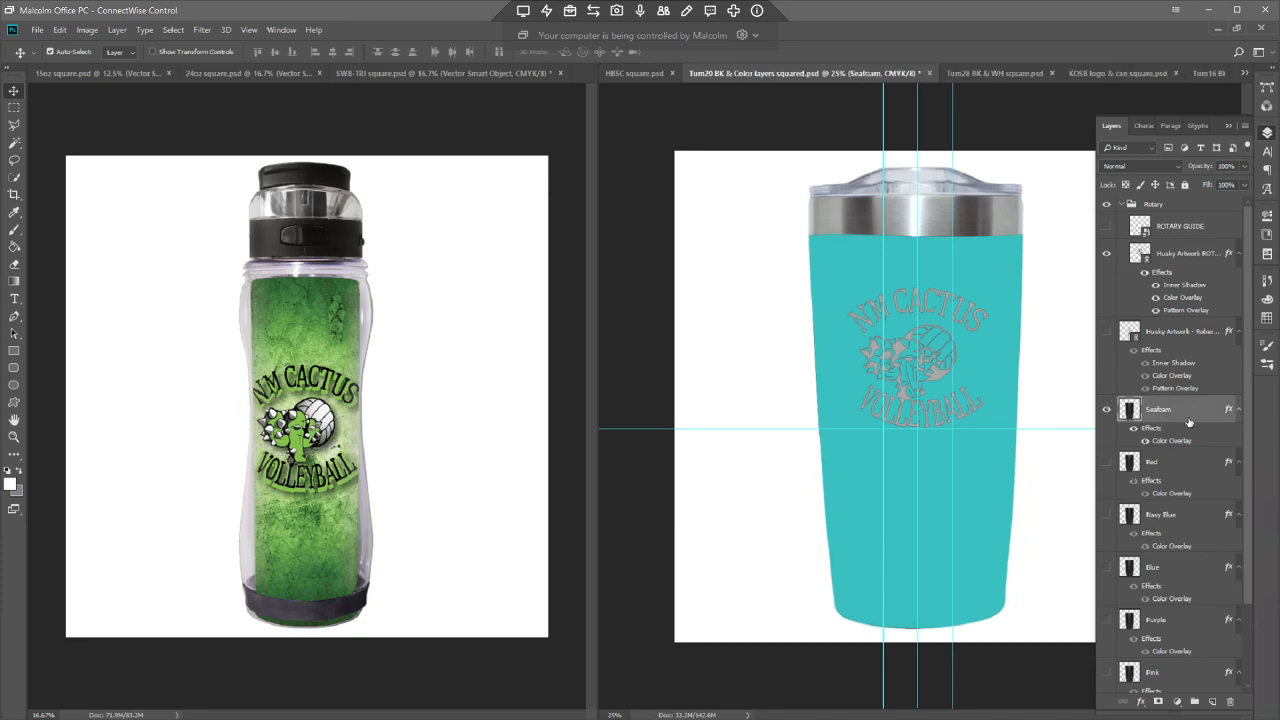
{"action": "key", "text": "ctrl+shift+s"}
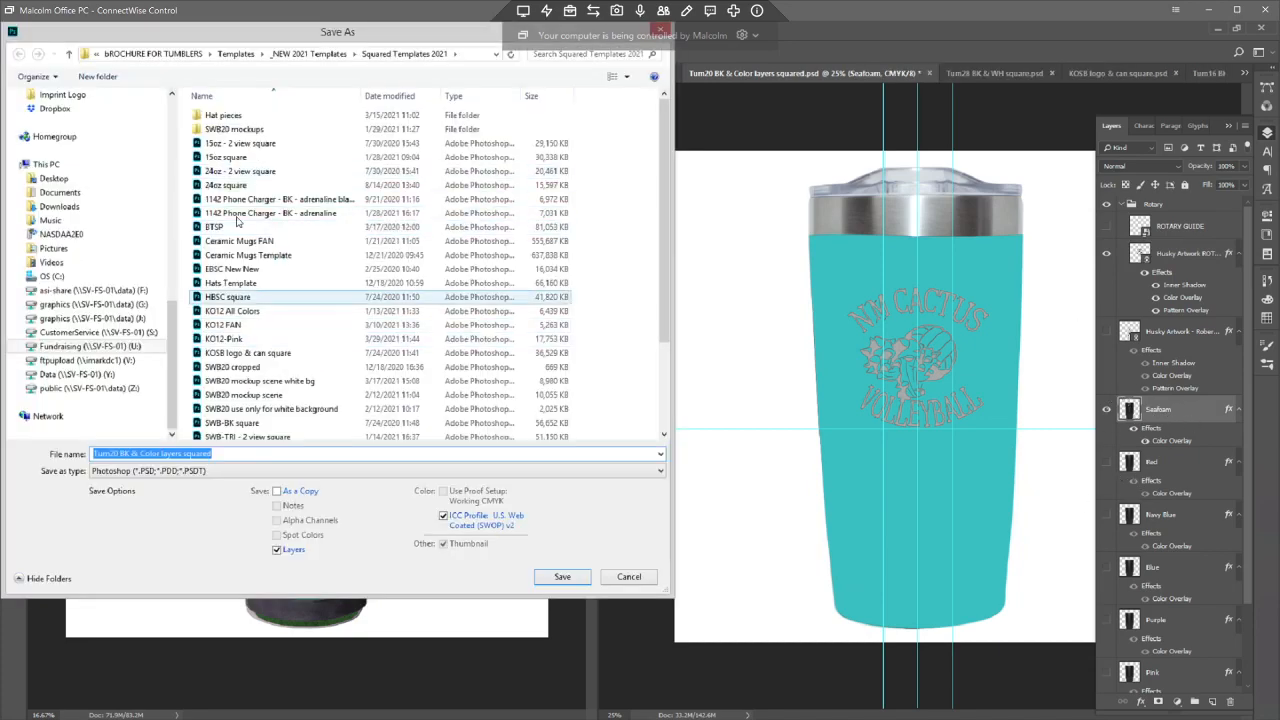
{"action": "left_click", "coordinate": [158, 54]}
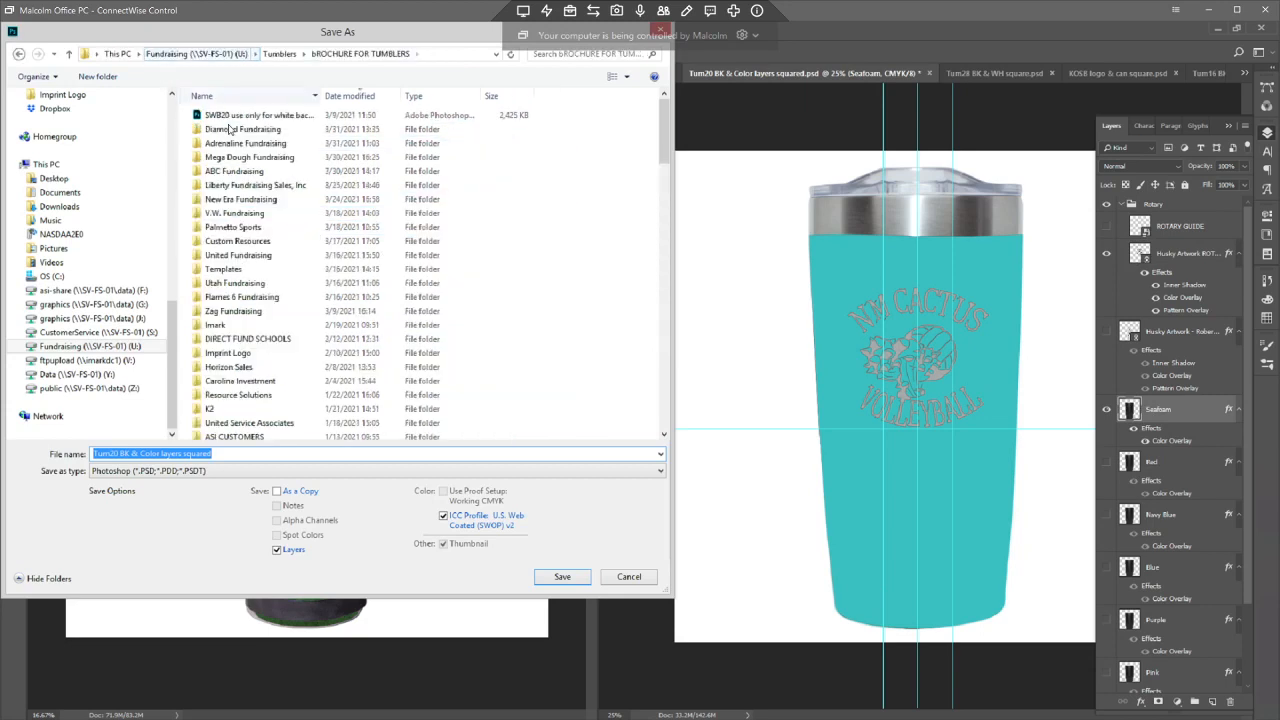
{"action": "left_click", "coordinate": [223, 133]}
{"action": "double_click", "coordinate": [223, 131]}
{"action": "double_click", "coordinate": [224, 116]}
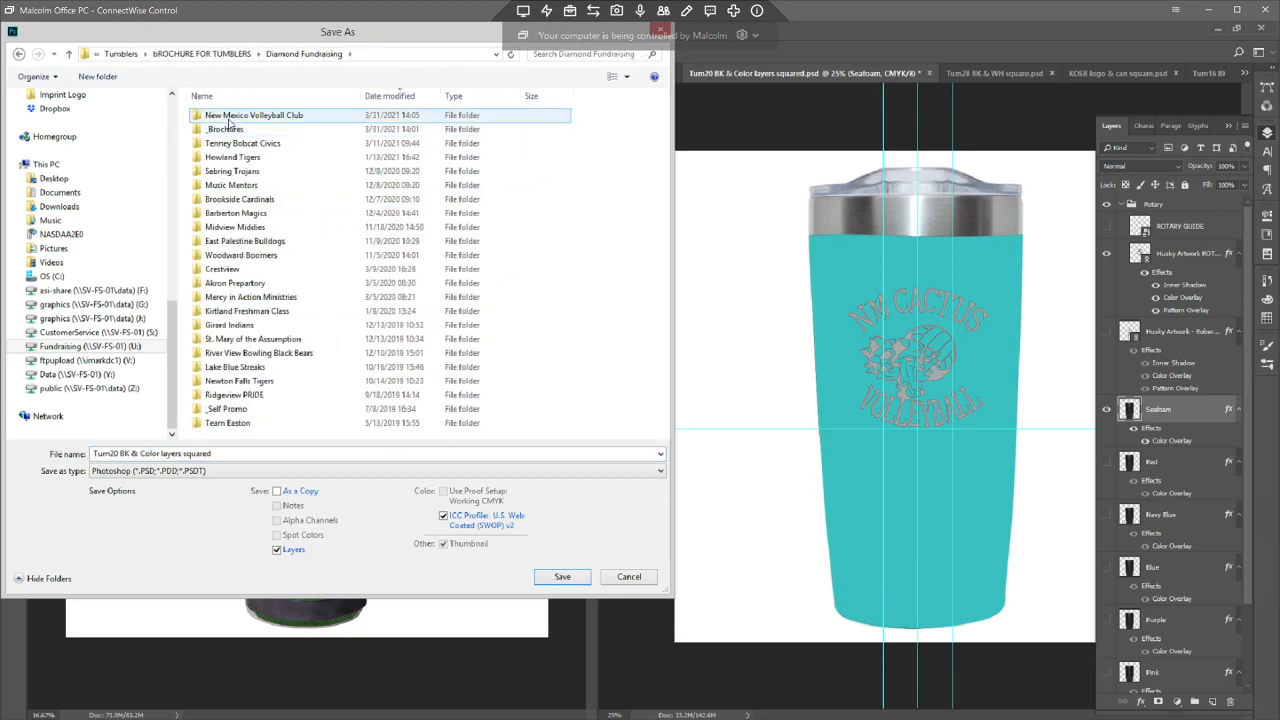
{"action": "left_click", "coordinate": [219, 134]}
{"action": "double_click", "coordinate": [218, 134]}
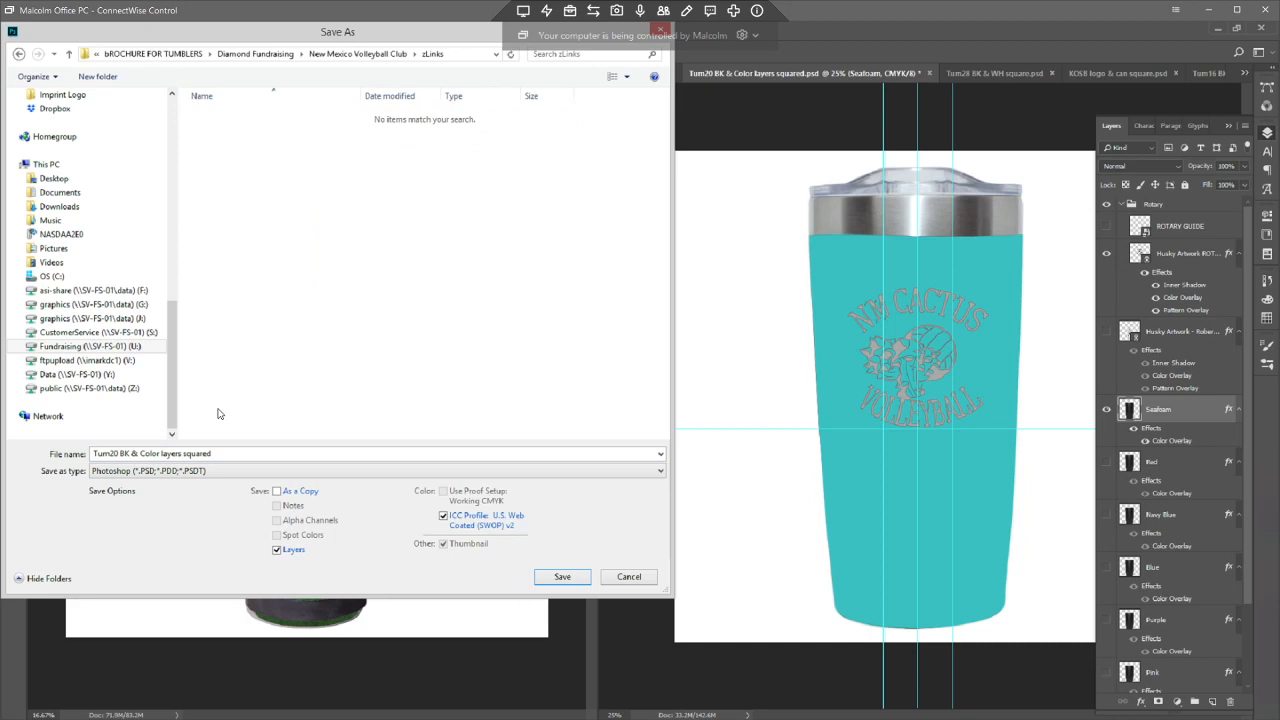
- Save the Seafoam tumbler as a maximum-quality JPEG, replacing the part of the file name after Tum20 with SF
{"action": "left_click", "coordinate": [187, 474]}
{"action": "key", "text": "j"}
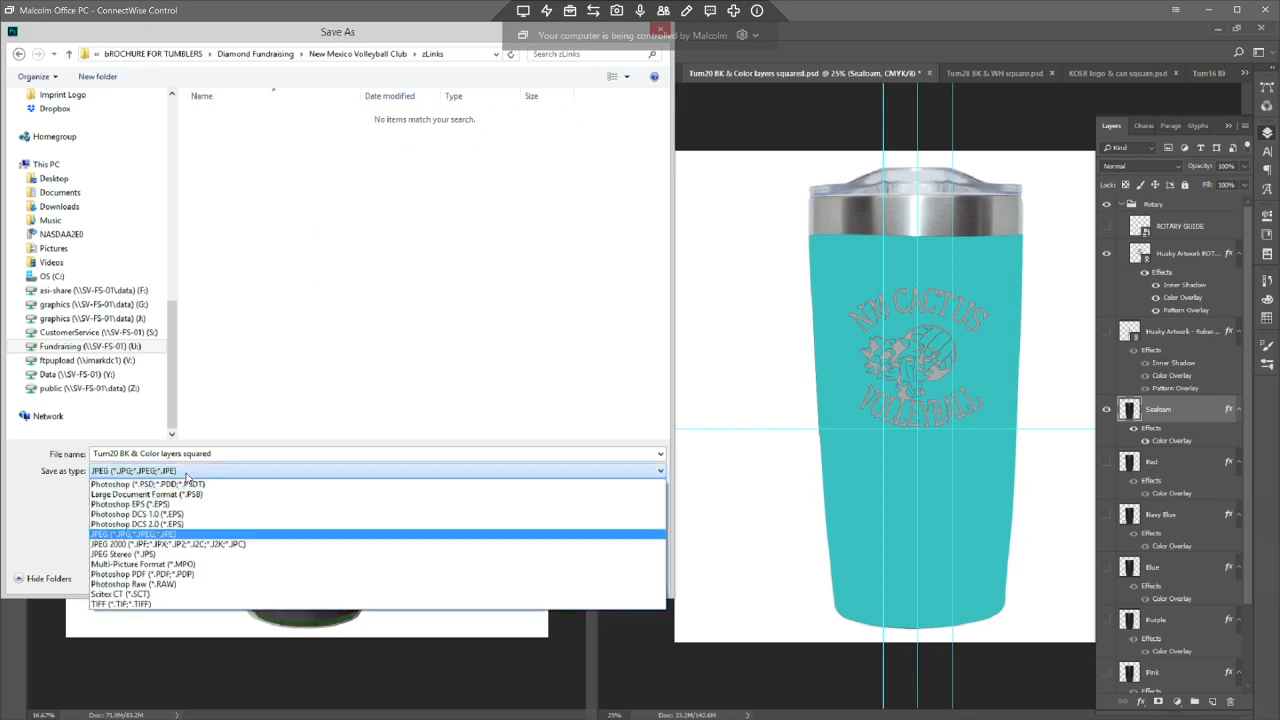
{"action": "left_click", "coordinate": [255, 460]}
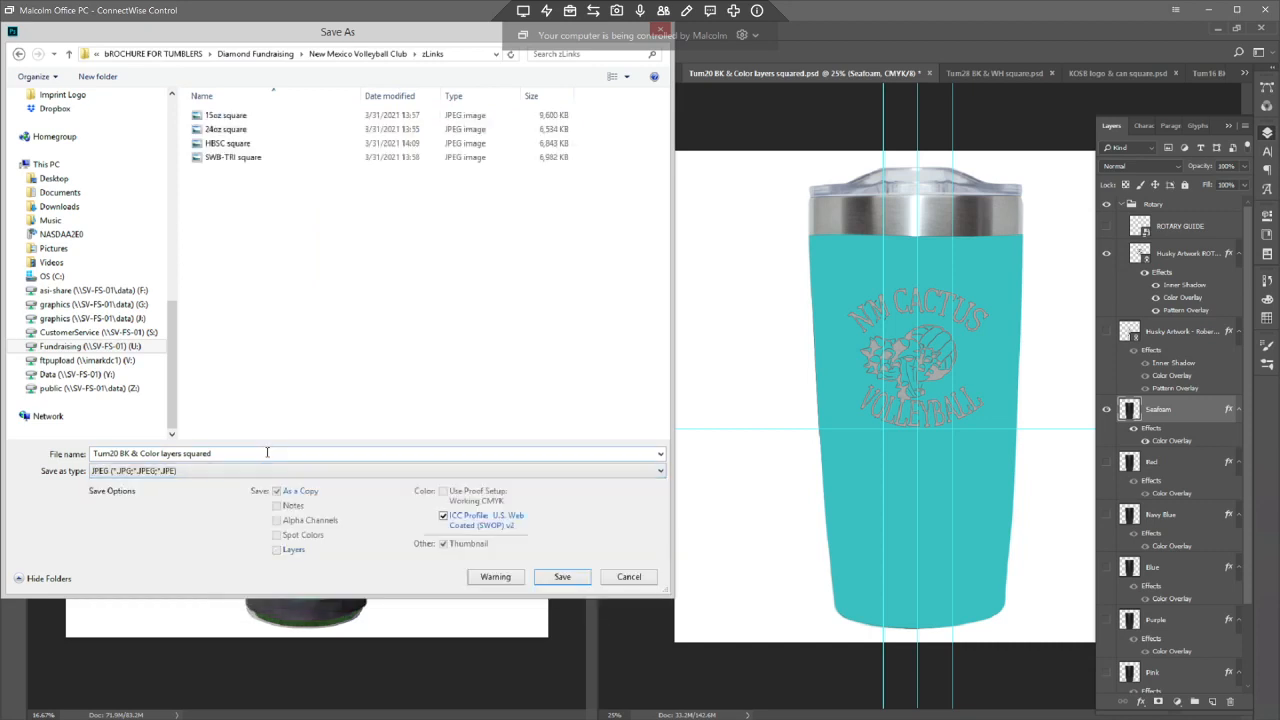
{"action": "triple_click", "coordinate": [125, 455]}
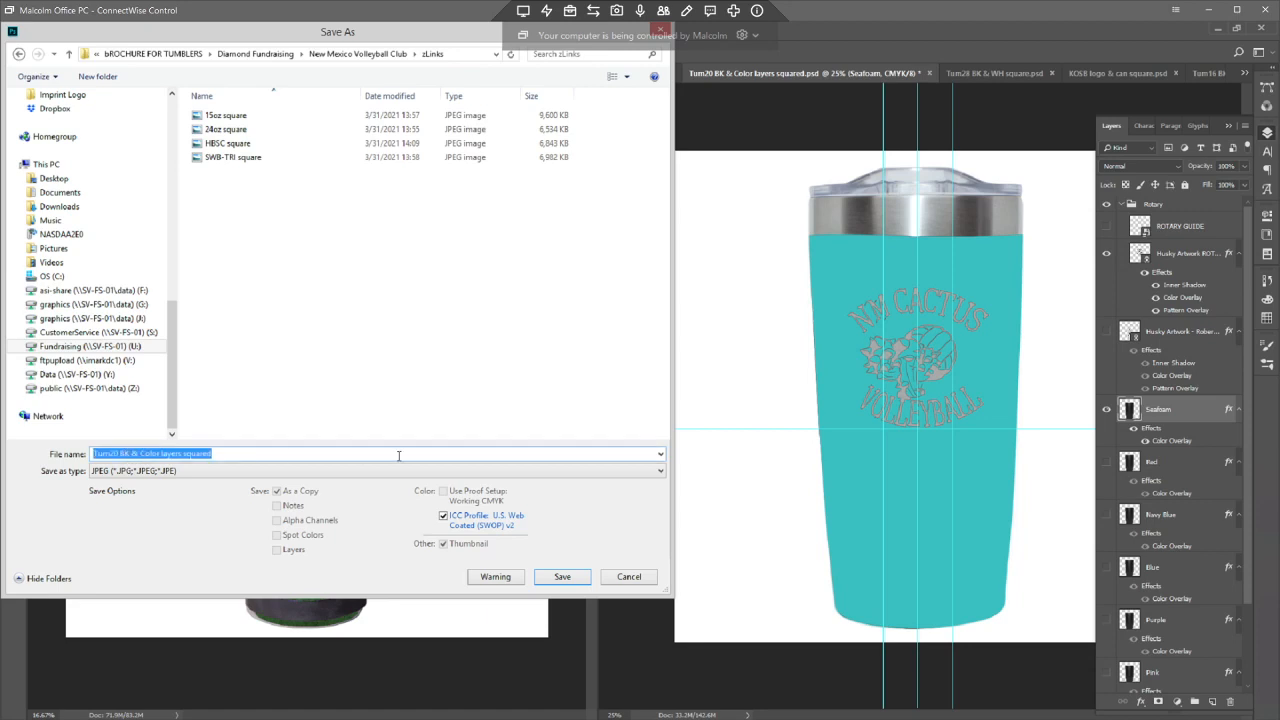
{"action": "left_click_drag", "start_coordinate": [222, 453], "coordinate": [118, 453]}
{"action": "type", "text": "SF"}
{"action": "left_click", "coordinate": [561, 578]}
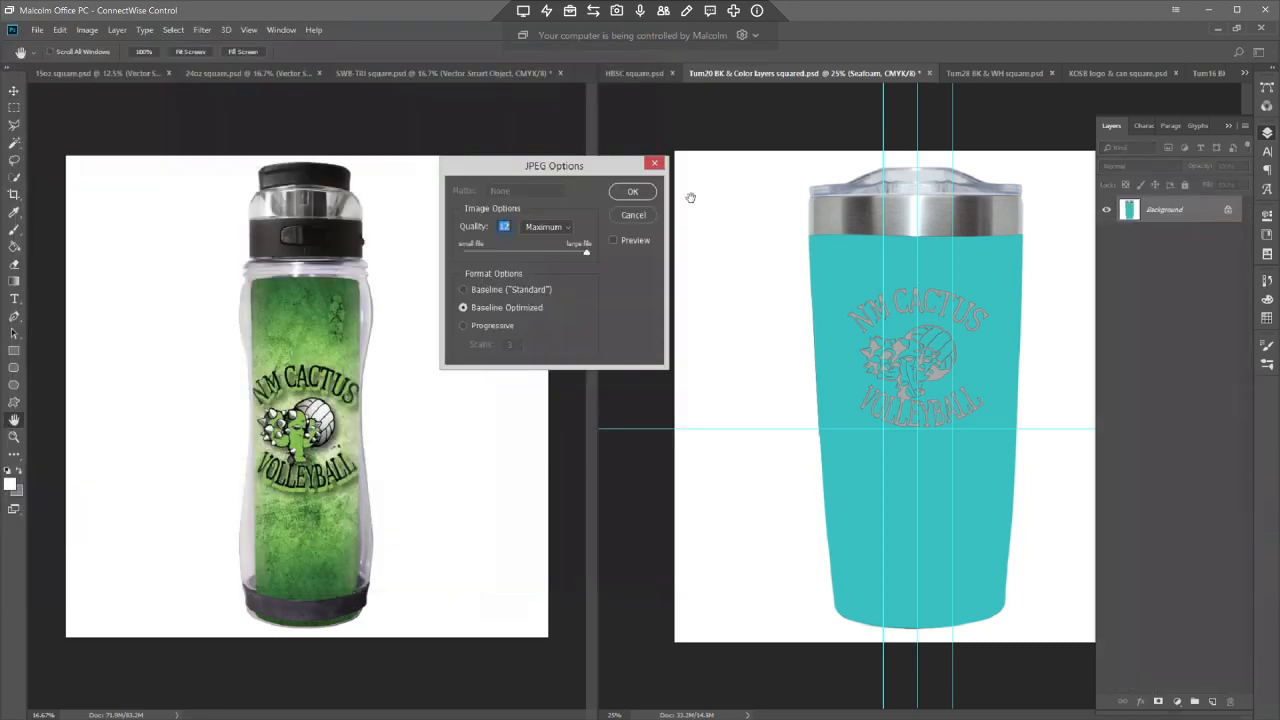
{"action": "left_click", "coordinate": [632, 191]}
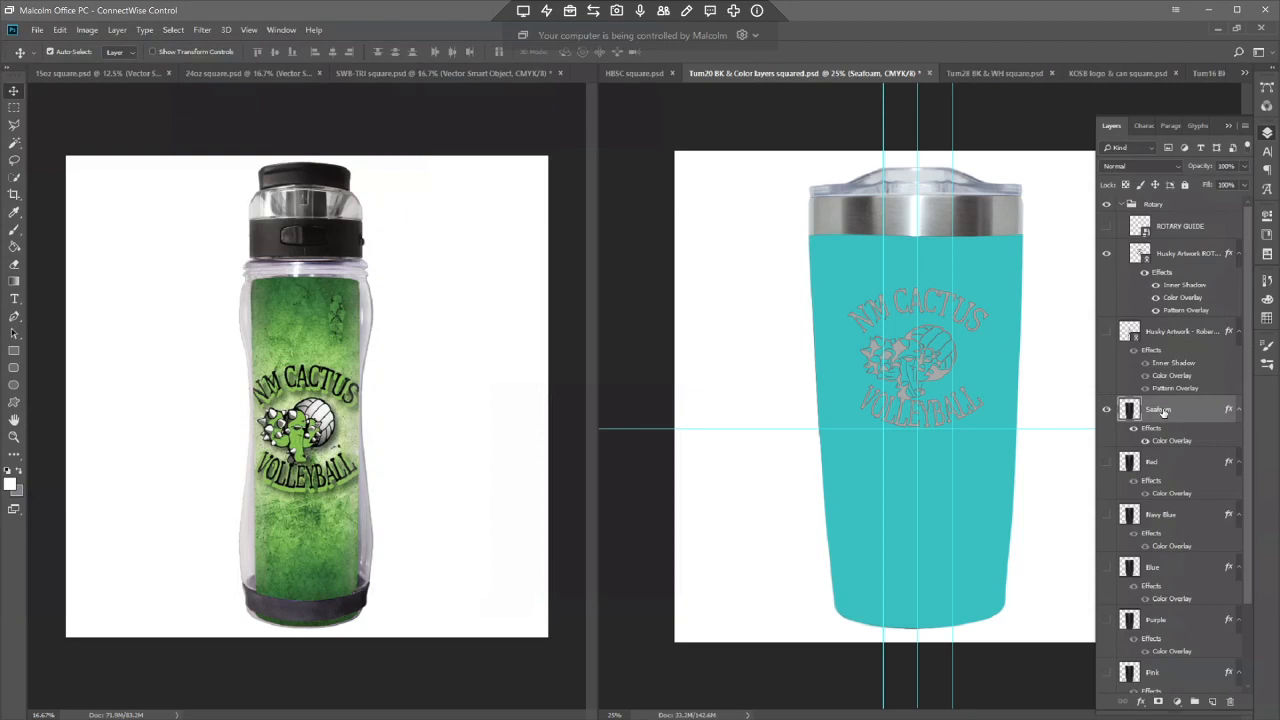
- Add color codes to the first four tumbler layer names: Seafoam SF, Red RD, Navy Blue NV and Blue RB
{"action": "double_click", "coordinate": [1158, 410]}
{"action": "left_click", "coordinate": [1176, 409]}
{"action": "double_click", "coordinate": [1154, 463]}
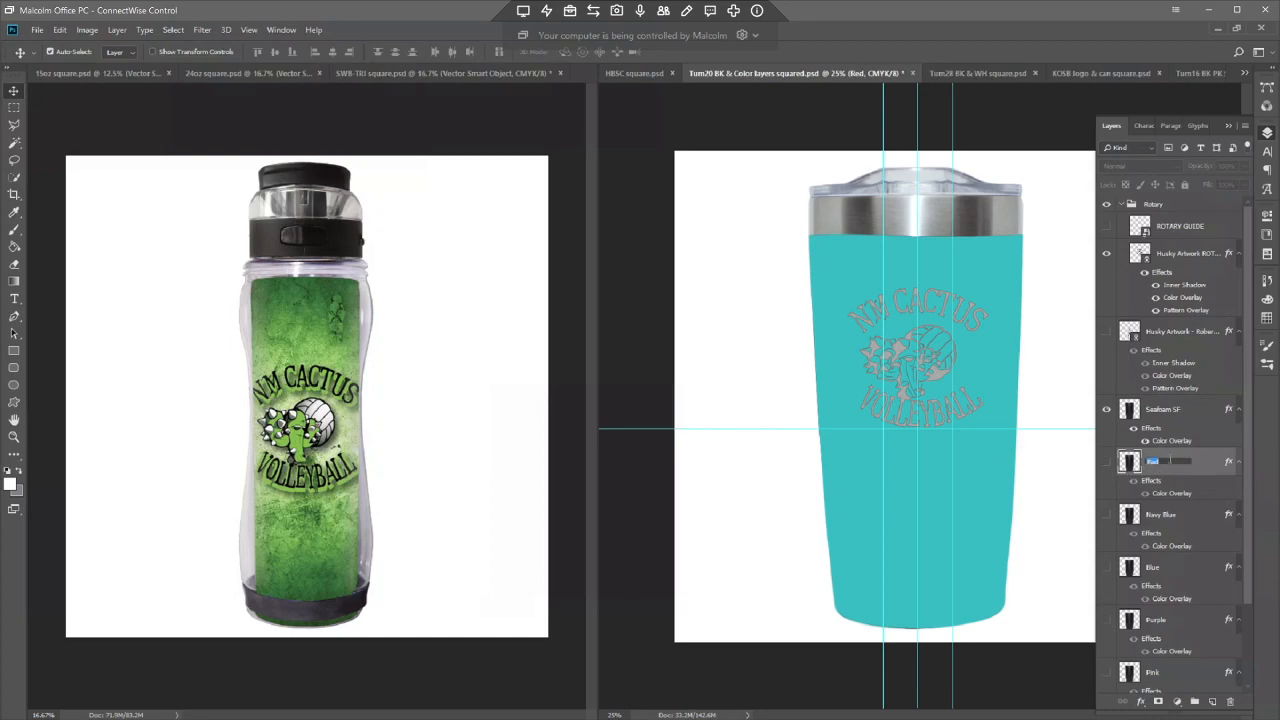
{"action": "double_click", "coordinate": [1163, 516]}
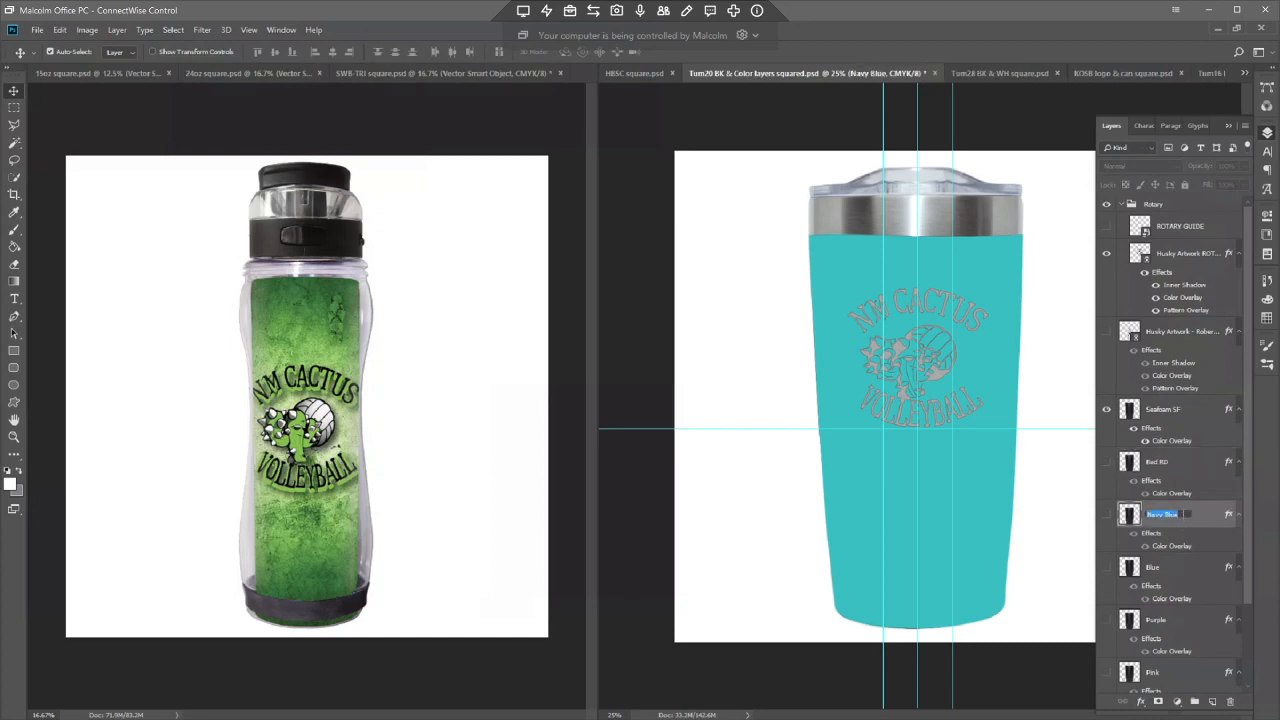
{"action": "key", "text": "End"}
{"action": "double_click", "coordinate": [1154, 569]}
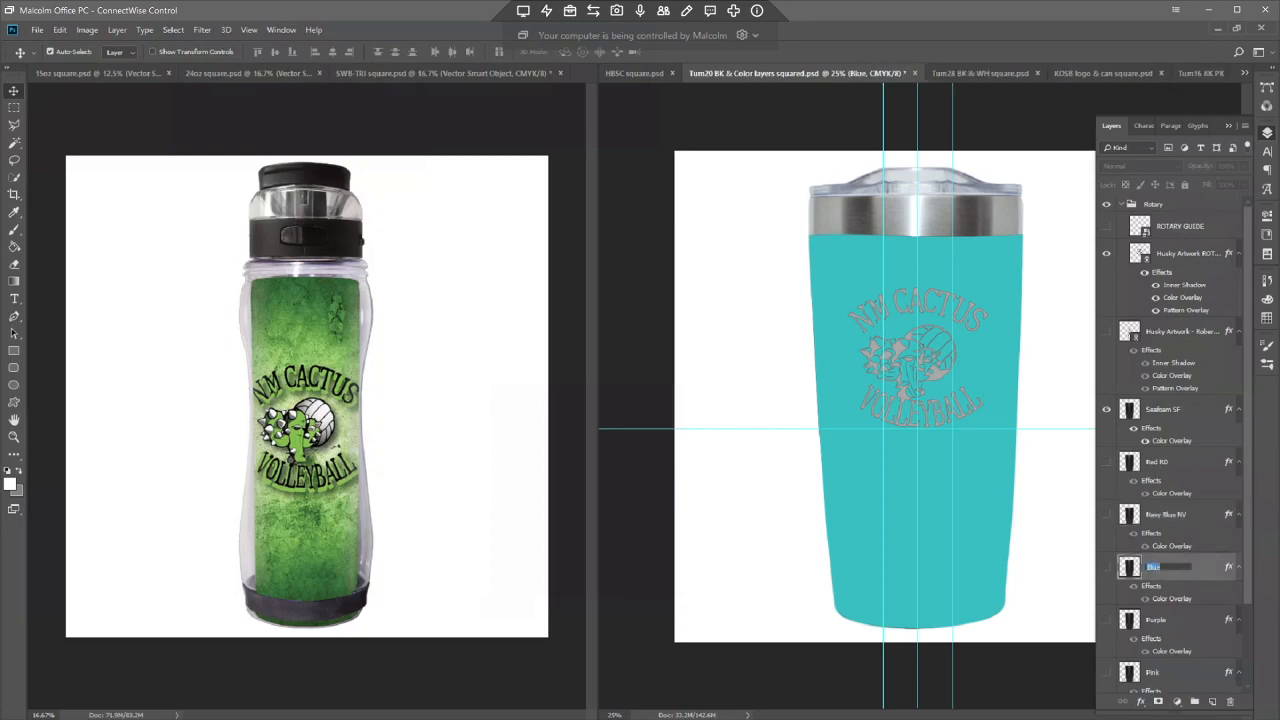
{"action": "key", "text": "End"}
{"action": "type", "text": "RB"}
{"action": "key", "text": "Return"}
- Add color codes to the remaining tumbler layer names: Purple PR, Pink PK and Black BK
{"action": "left_click", "coordinate": [1157, 621]}
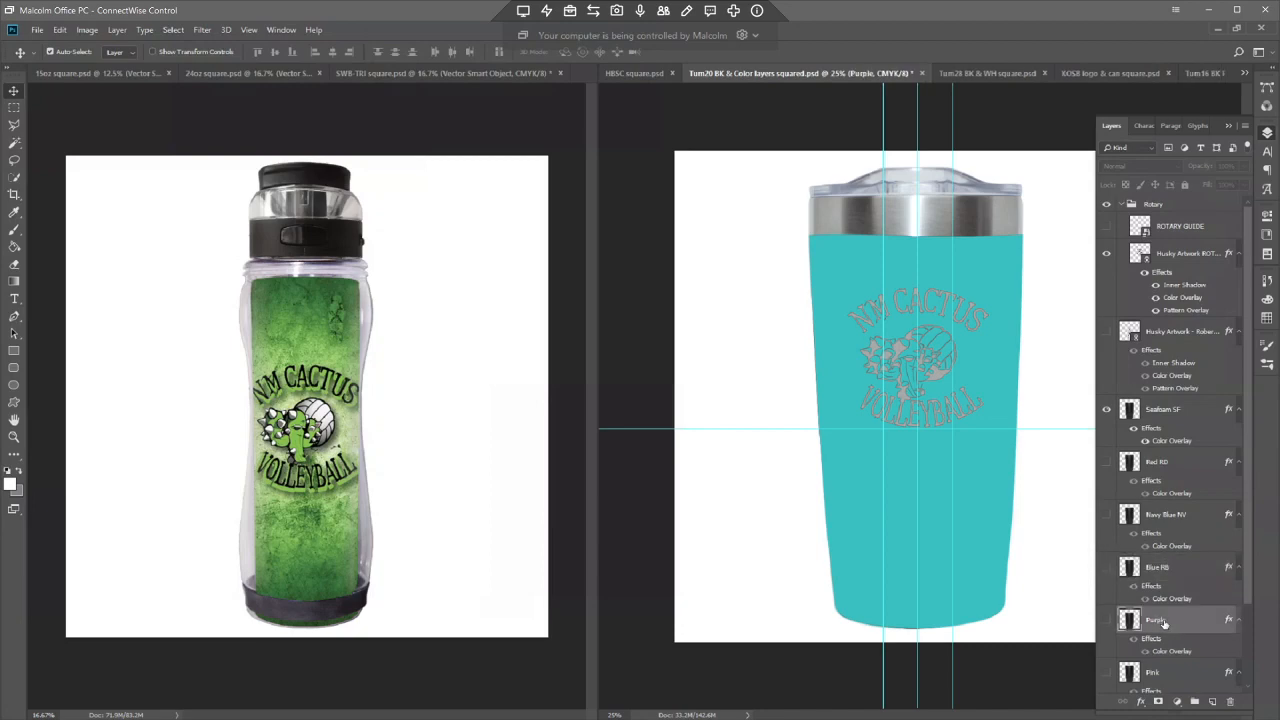
{"action": "double_click", "coordinate": [1163, 621]}
{"action": "key", "text": "End"}
{"action": "key", "text": "Return"}
{"action": "scroll", "coordinate": [1196, 586], "scroll_direction": "down", "scroll_amount": 2}
{"action": "left_click", "coordinate": [1196, 590]}
{"action": "scroll", "coordinate": [1190, 580], "scroll_direction": "down", "scroll_amount": 1}
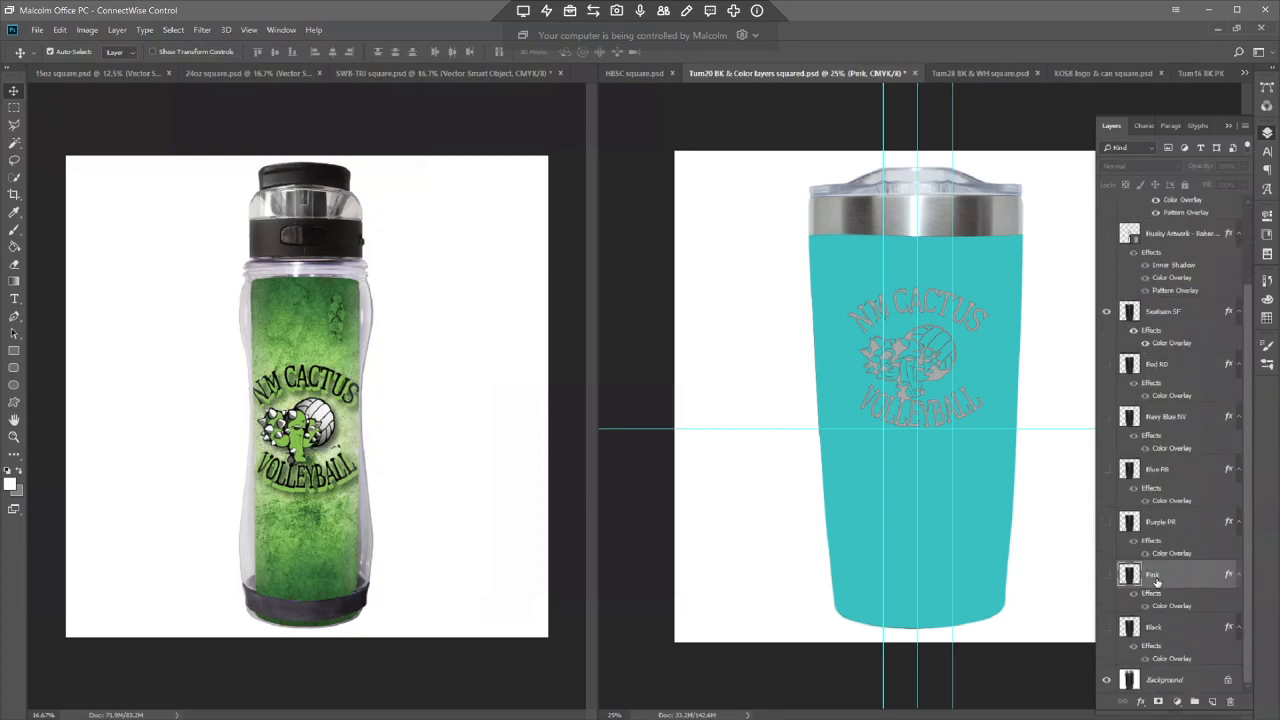
{"action": "double_click", "coordinate": [1154, 576]}
{"action": "left_click", "coordinate": [1160, 628]}
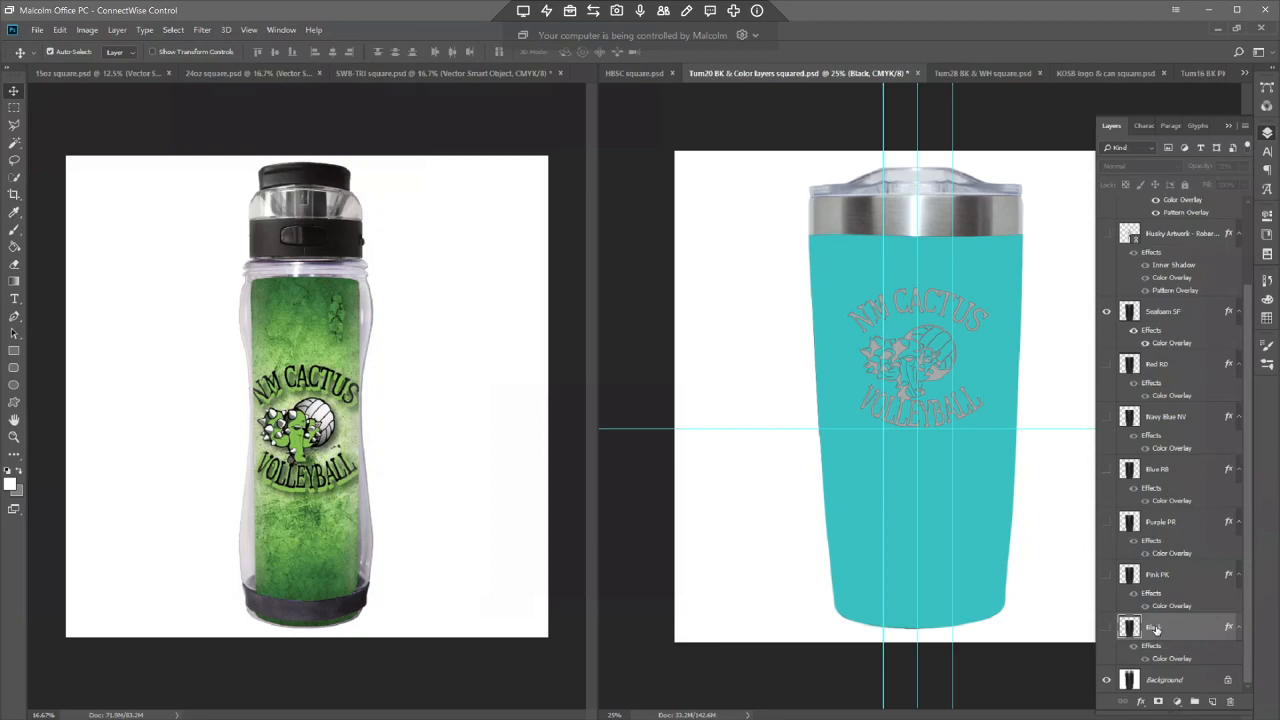
{"action": "double_click", "coordinate": [1156, 628]}
{"action": "left_click", "coordinate": [1163, 573]}
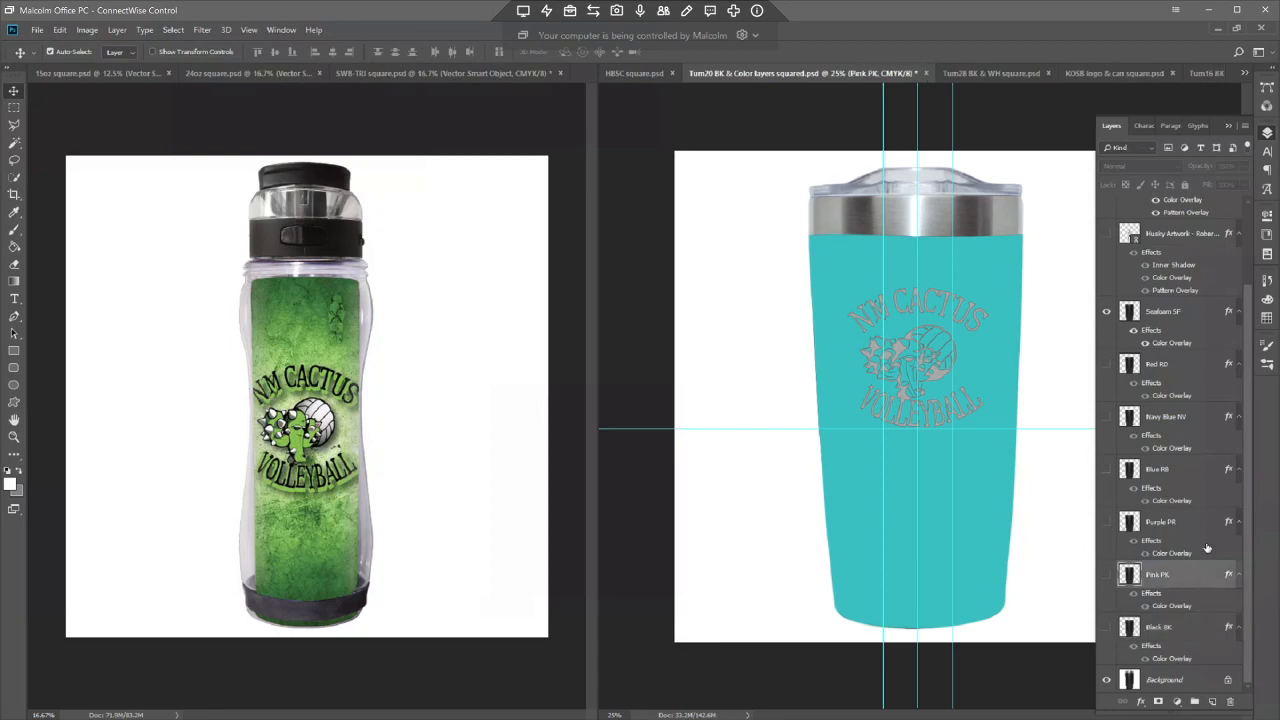
- Hide the Seafoam SF layer, then show and select the Red RD layer for the tumbler
{"action": "left_click", "coordinate": [1107, 312]}
{"action": "left_click", "coordinate": [1106, 364]}
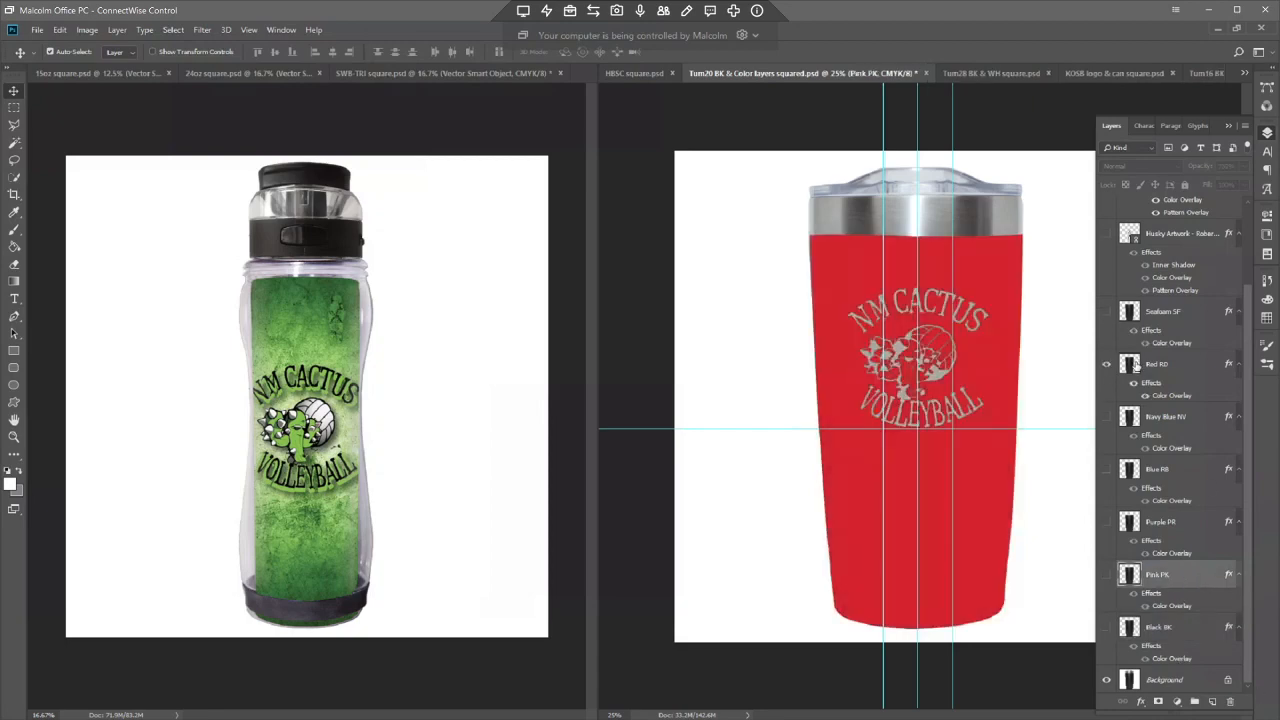
{"action": "left_click", "coordinate": [1136, 366]}
- Start saving a copy of the red tumbler, choosing the zLinks folder of New Mexico Volleyball Club under Diamond Fundraising as the destination
{"action": "key", "text": "ctrl+shift+s"}
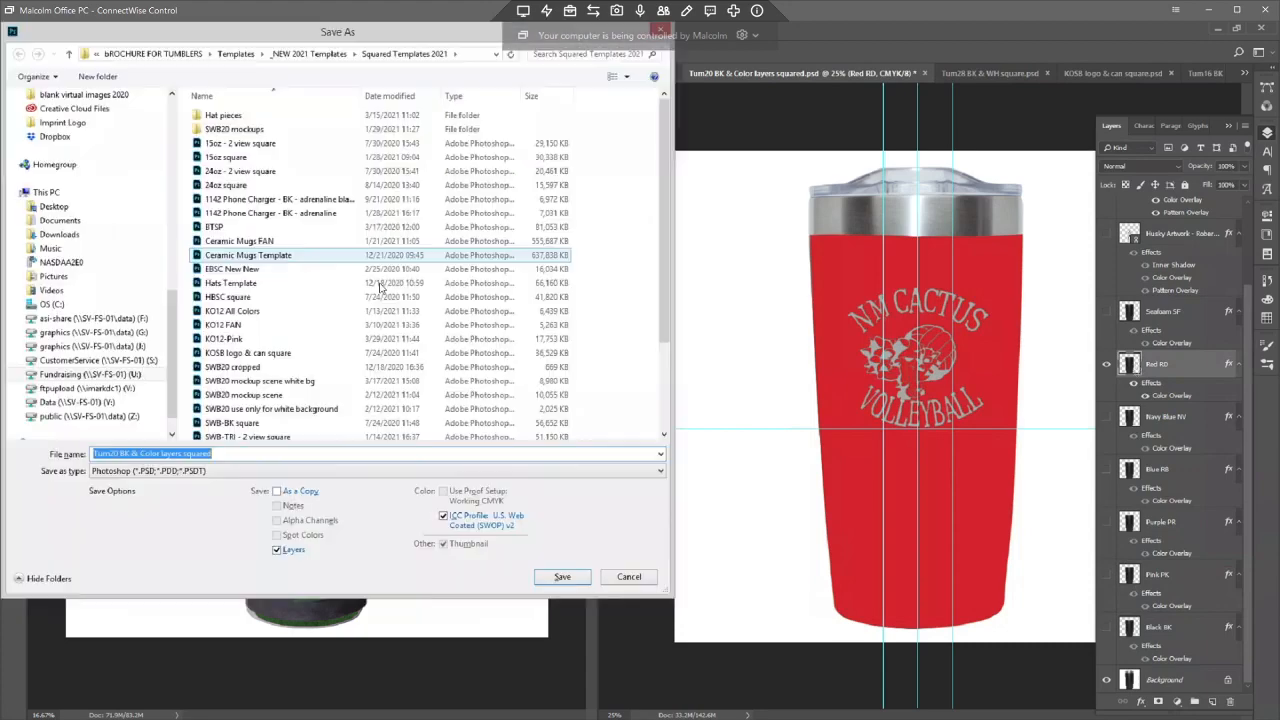
{"action": "left_click", "coordinate": [190, 60]}
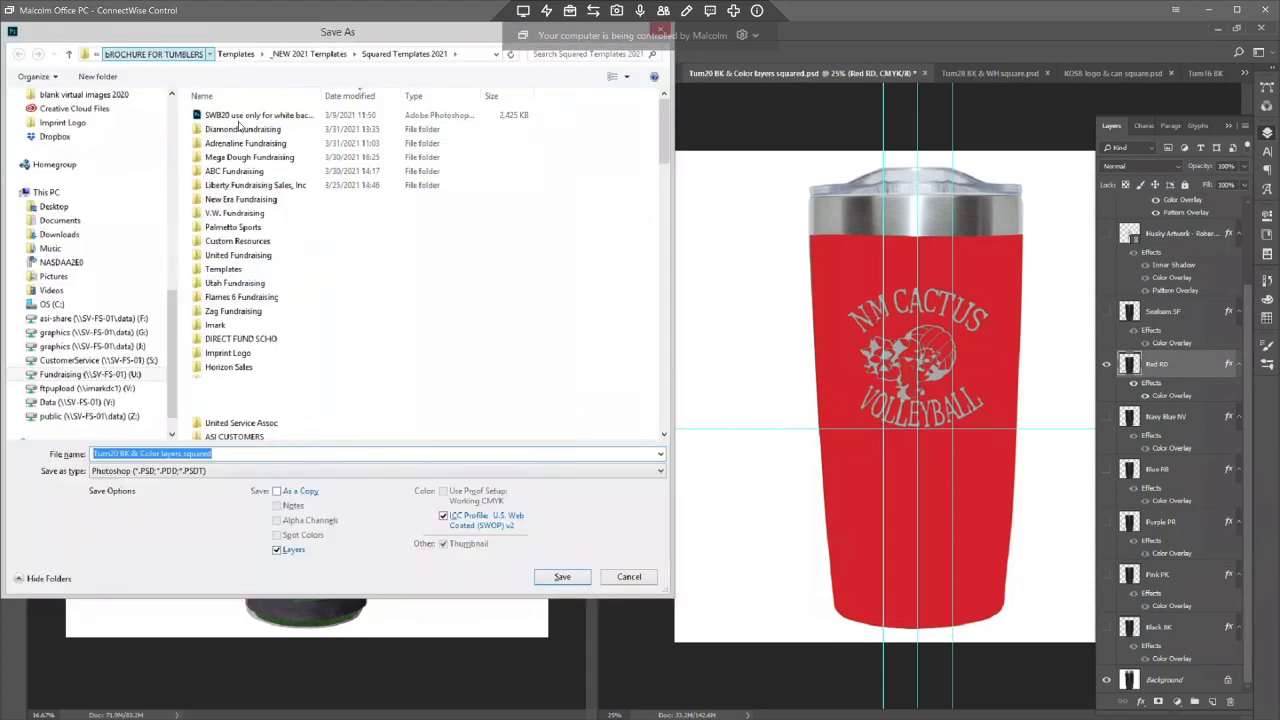
{"action": "double_click", "coordinate": [233, 130]}
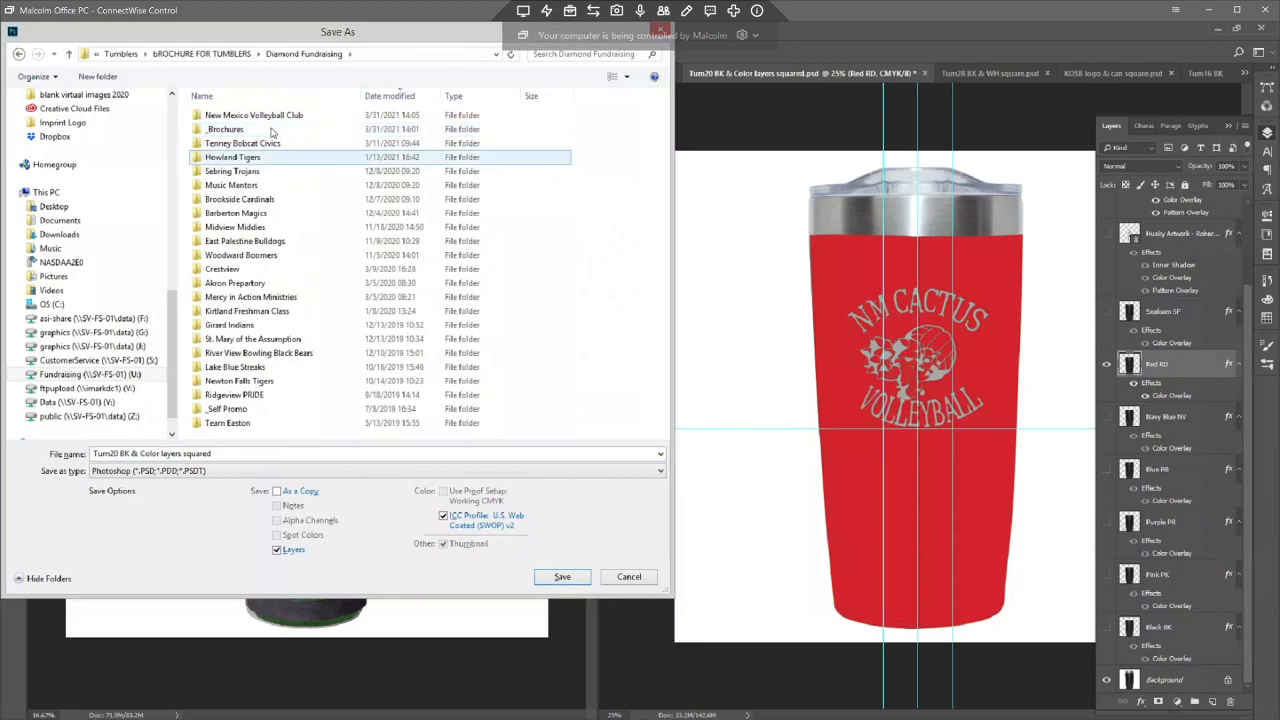
{"action": "double_click", "coordinate": [254, 117]}
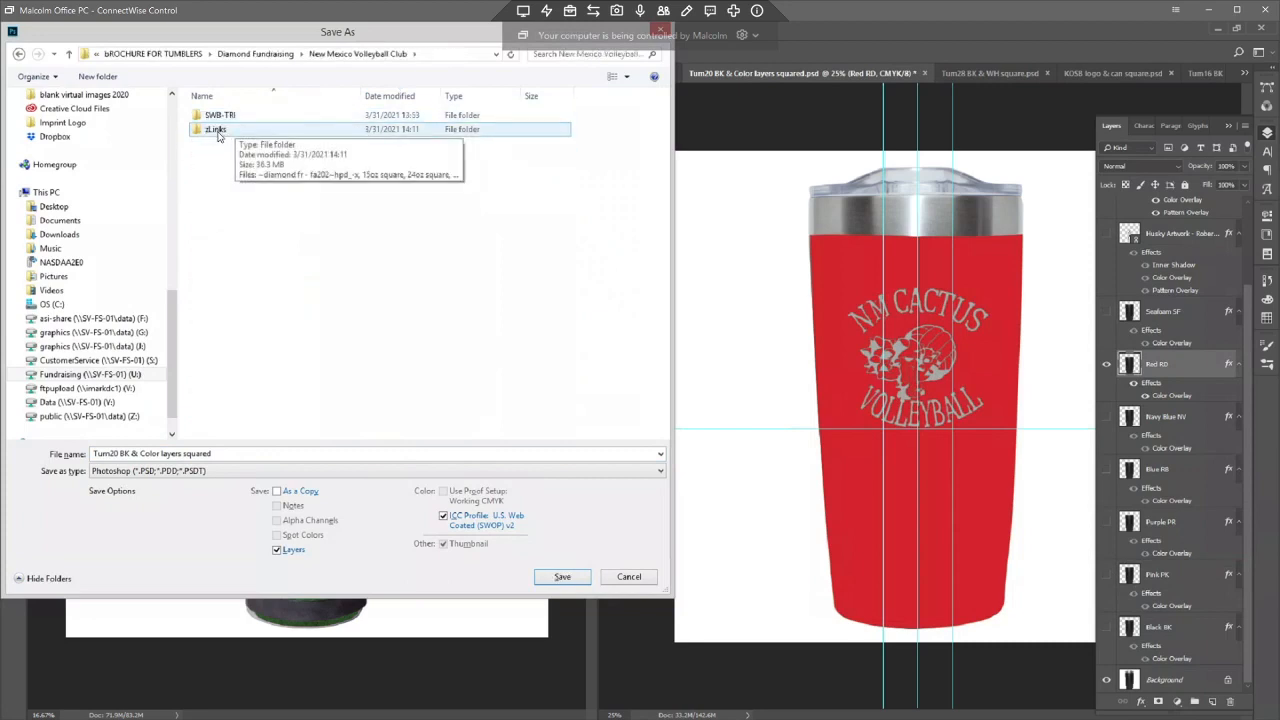
{"action": "left_click", "coordinate": [218, 132]}
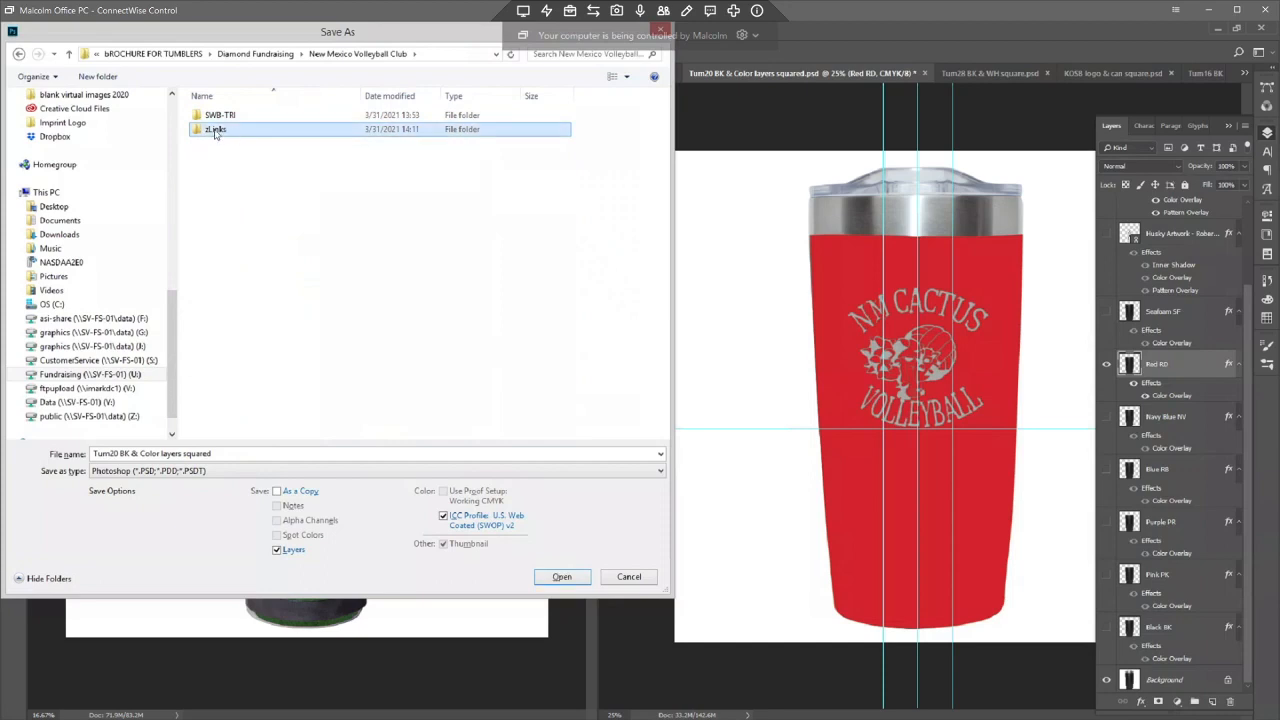
{"action": "double_click", "coordinate": [218, 138]}
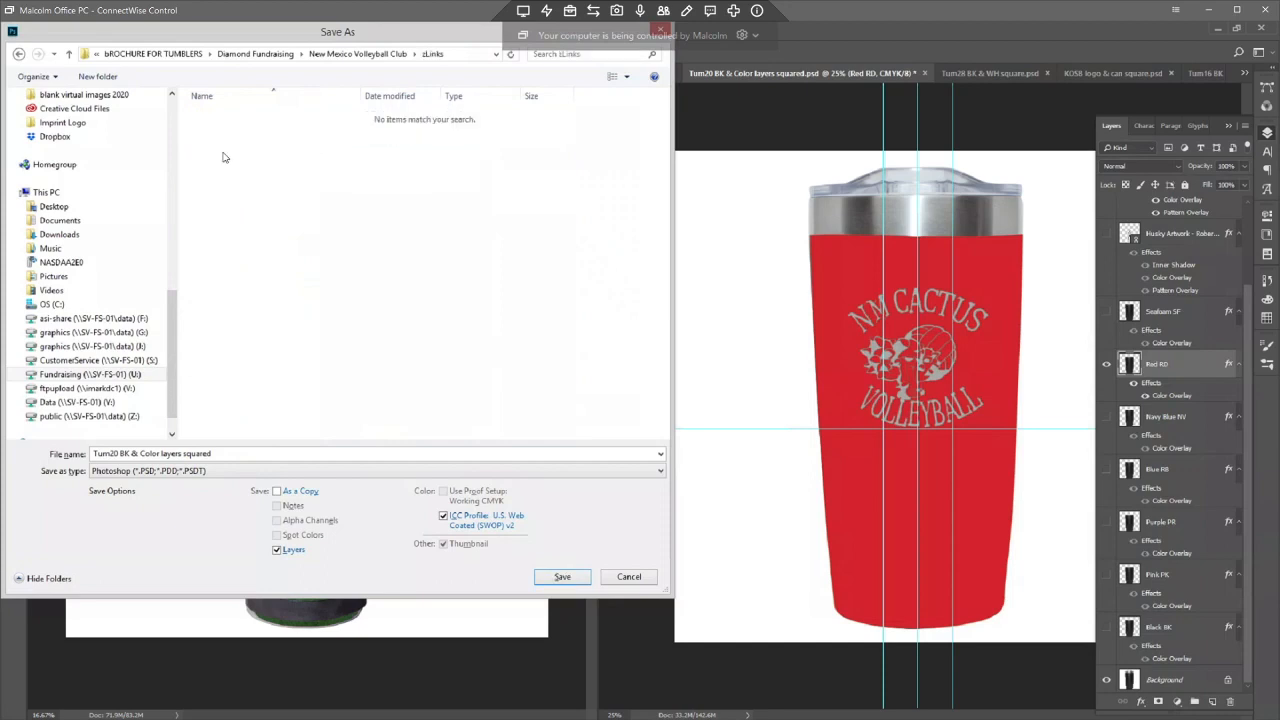
- Save the red tumbler as a maximum-quality JPEG named Tum20 RD, basing the name on the existing Tum20 SF file
{"action": "left_click", "coordinate": [200, 471]}
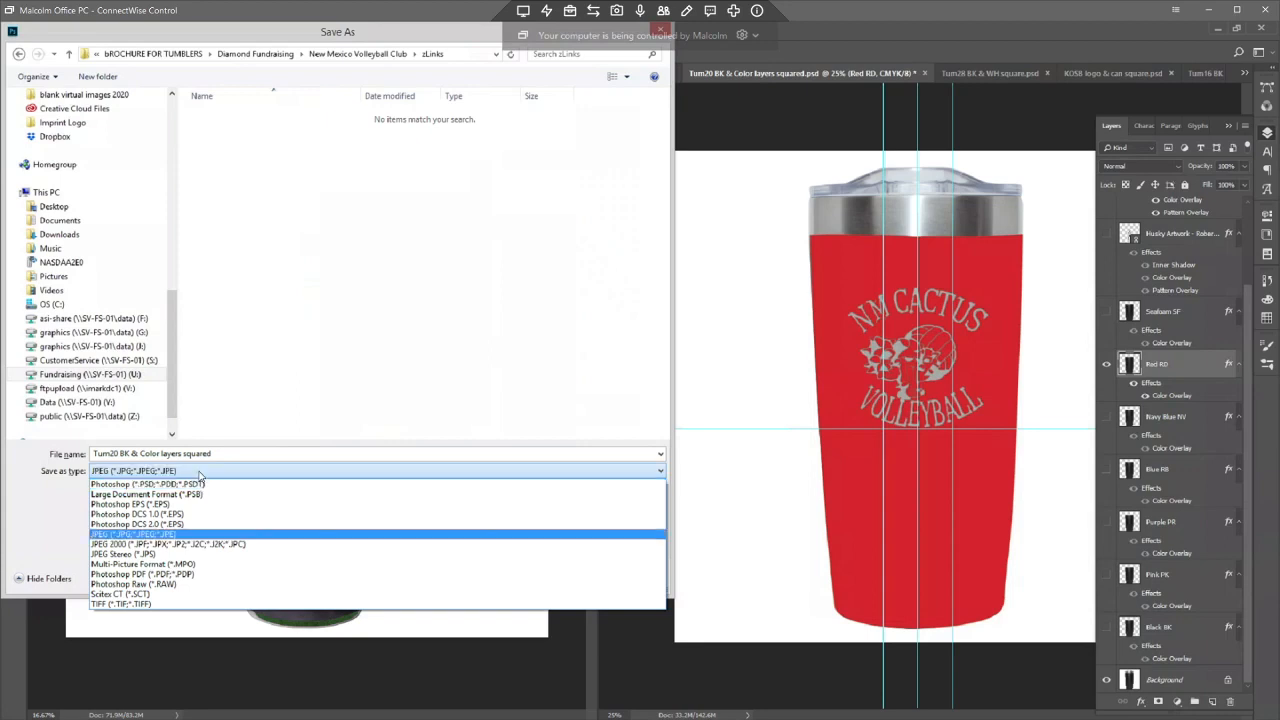
{"action": "left_click", "coordinate": [133, 534]}
{"action": "left_click", "coordinate": [232, 453]}
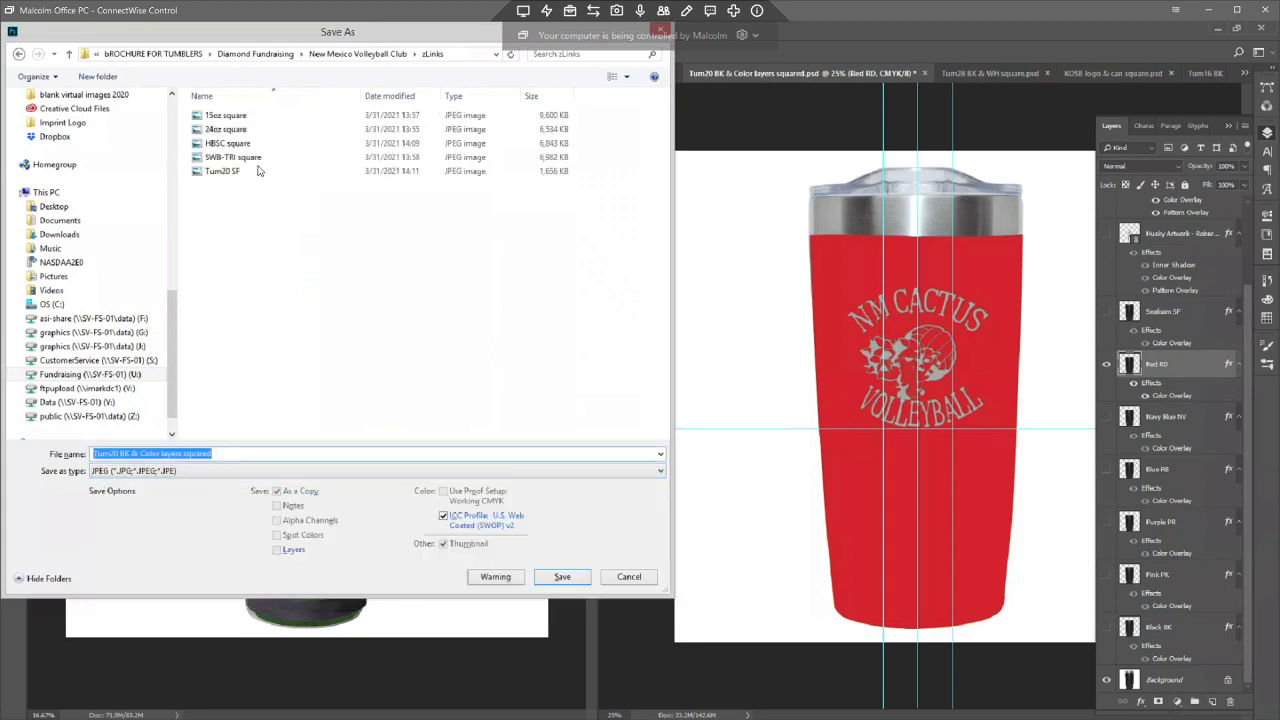
{"action": "left_click", "coordinate": [224, 171]}
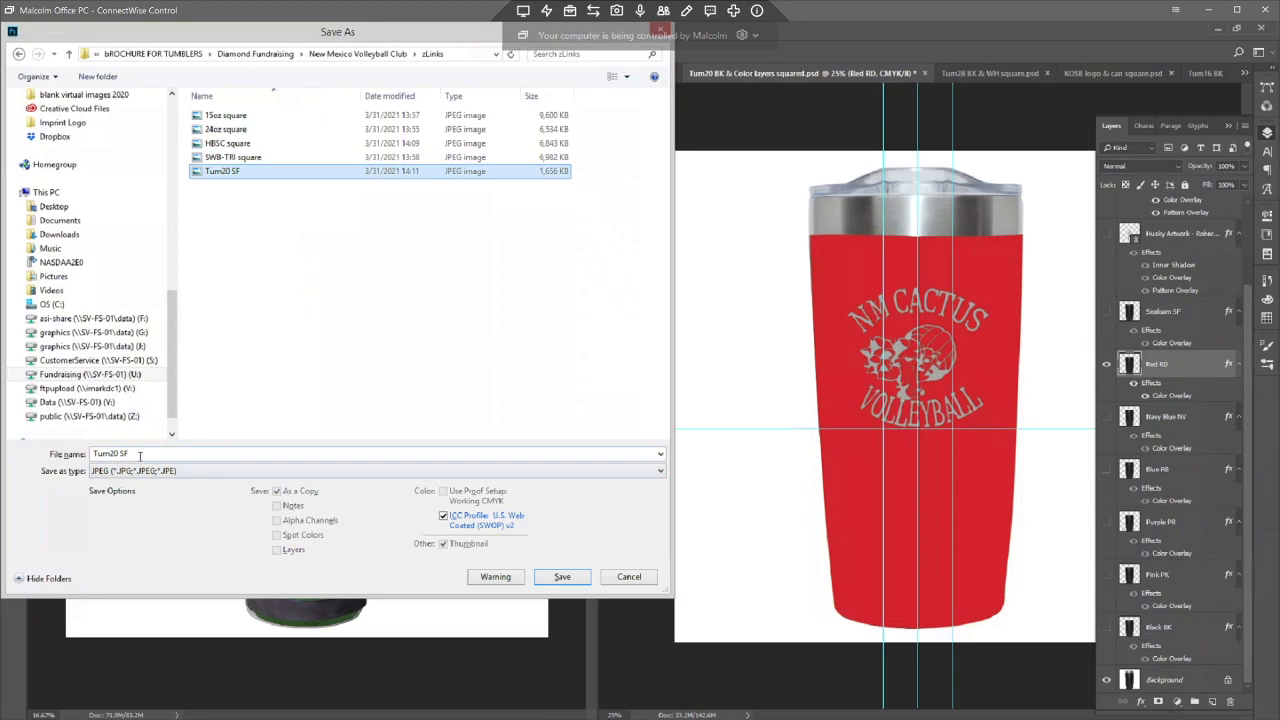
{"action": "left_click", "coordinate": [139, 455]}
{"action": "left_click", "coordinate": [143, 454]}
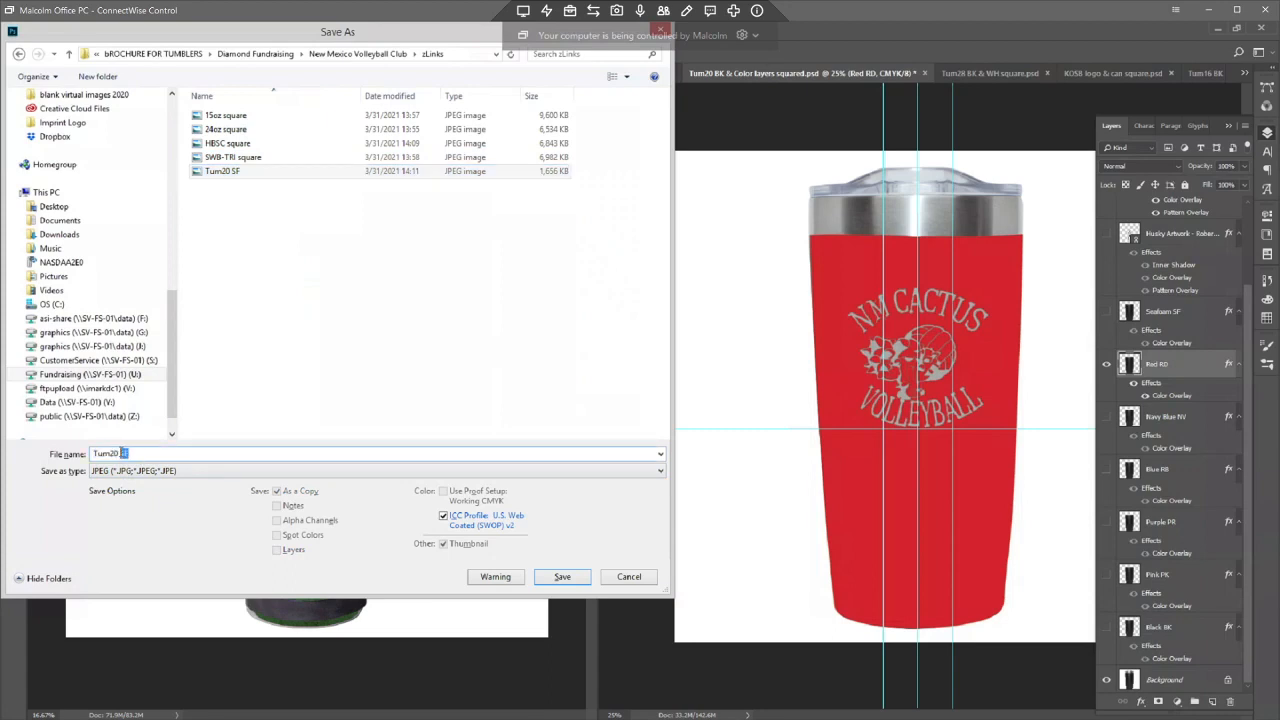
{"action": "type", "text": "RD"}
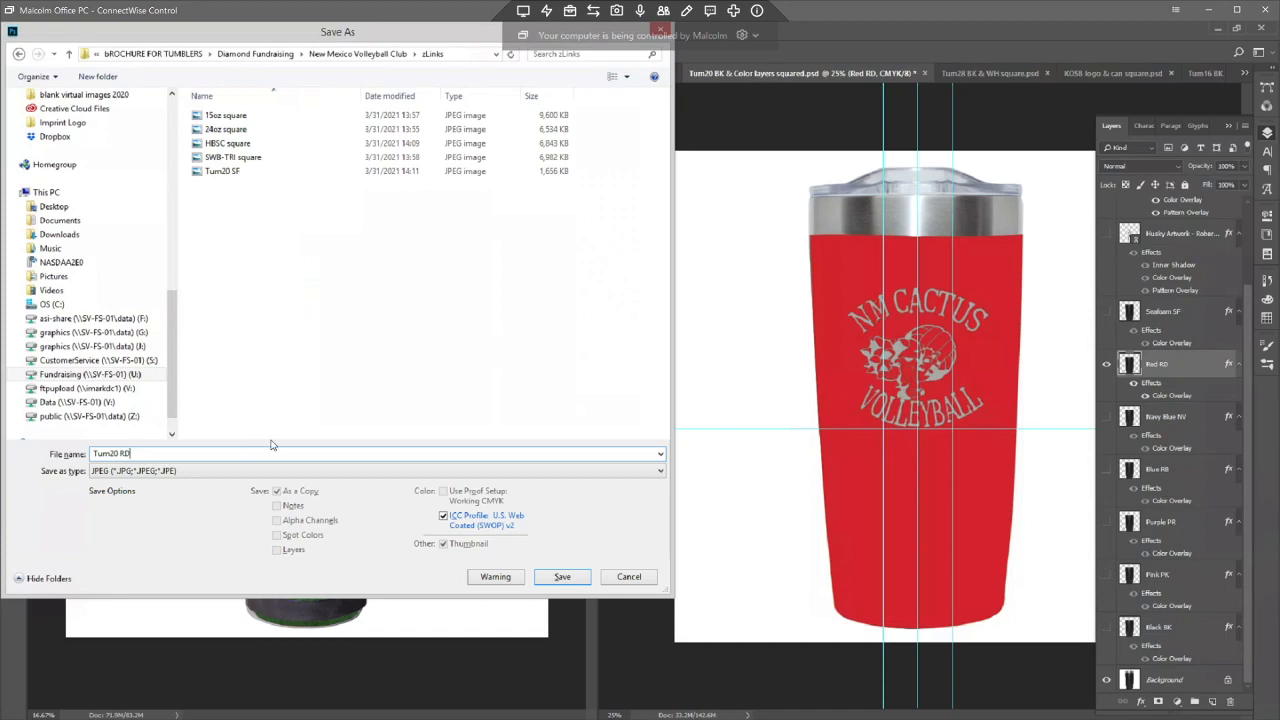
{"action": "left_click", "coordinate": [562, 577]}
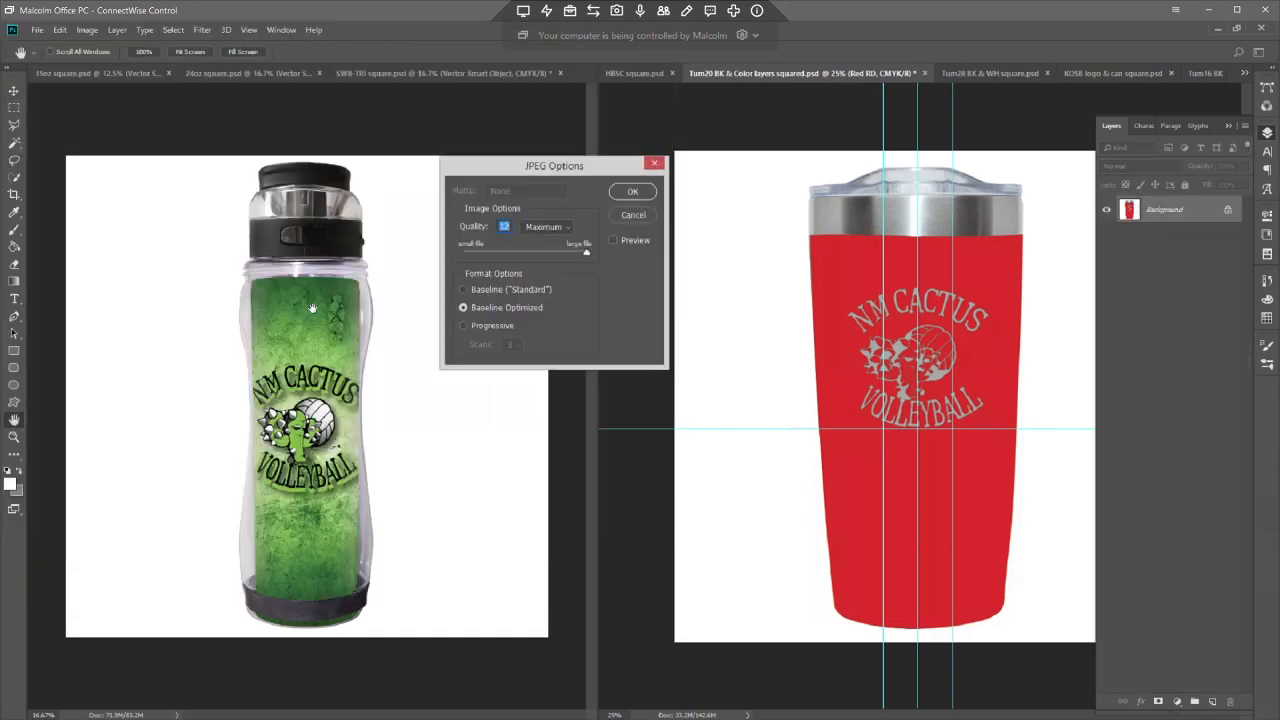
{"action": "left_click", "coordinate": [633, 191]}
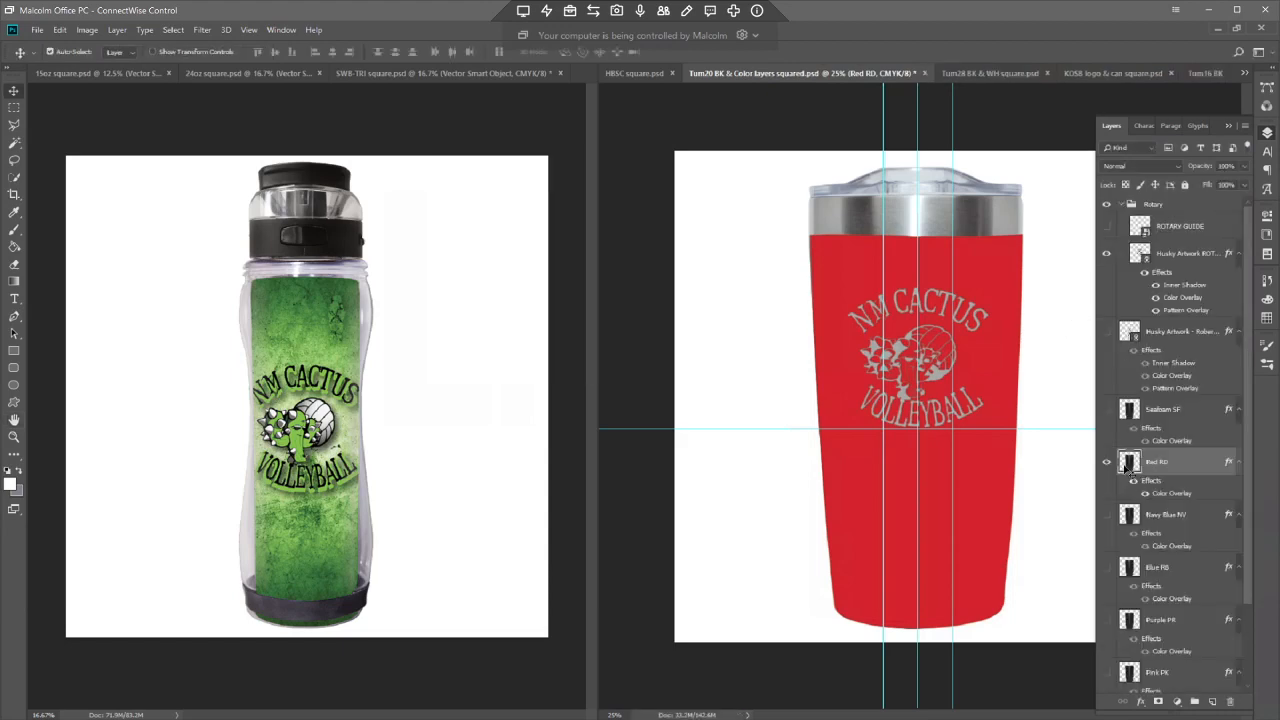
- Hide the Red RD layer, then show and select the Blue RB layer
{"action": "left_click", "coordinate": [1105, 516]}
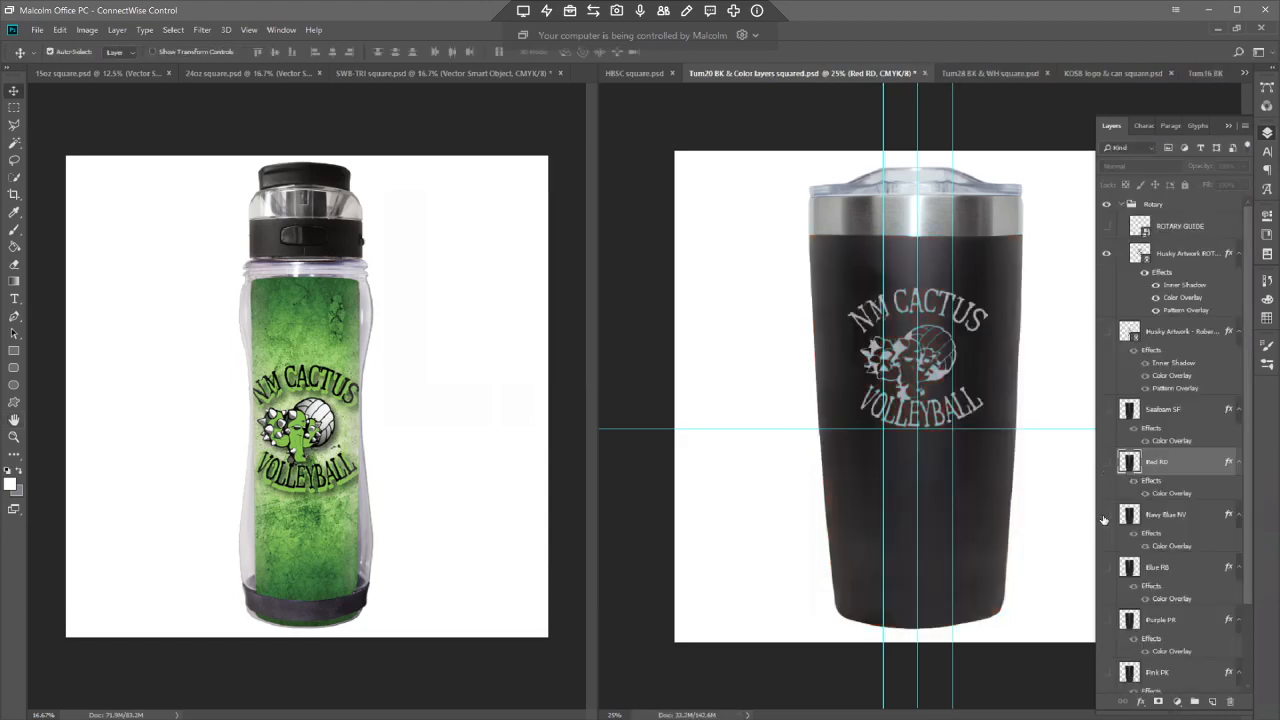
{"action": "left_click", "coordinate": [1106, 567]}
{"action": "left_click", "coordinate": [1128, 567]}
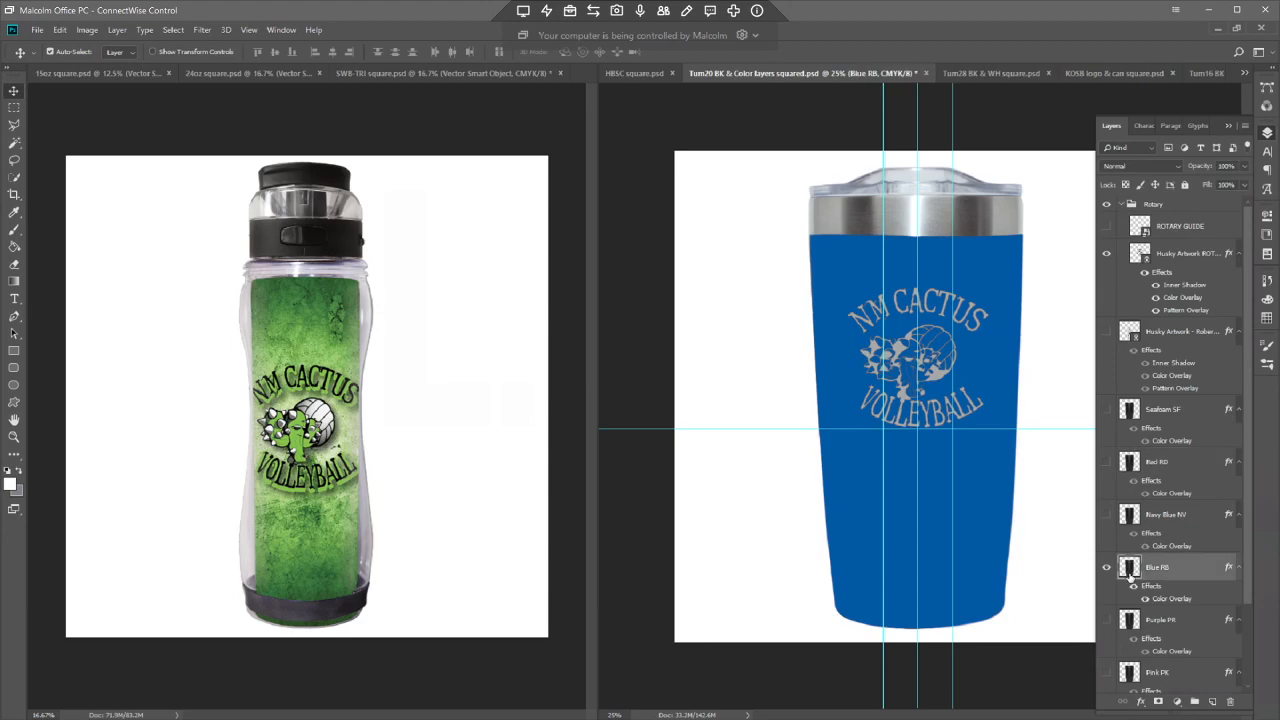
- Start saving a copy of the blue tumbler in Diamond Fundraising's New Mexico Volleyball Club zLinks folder
{"action": "key", "text": "ctrl+shift+s"}
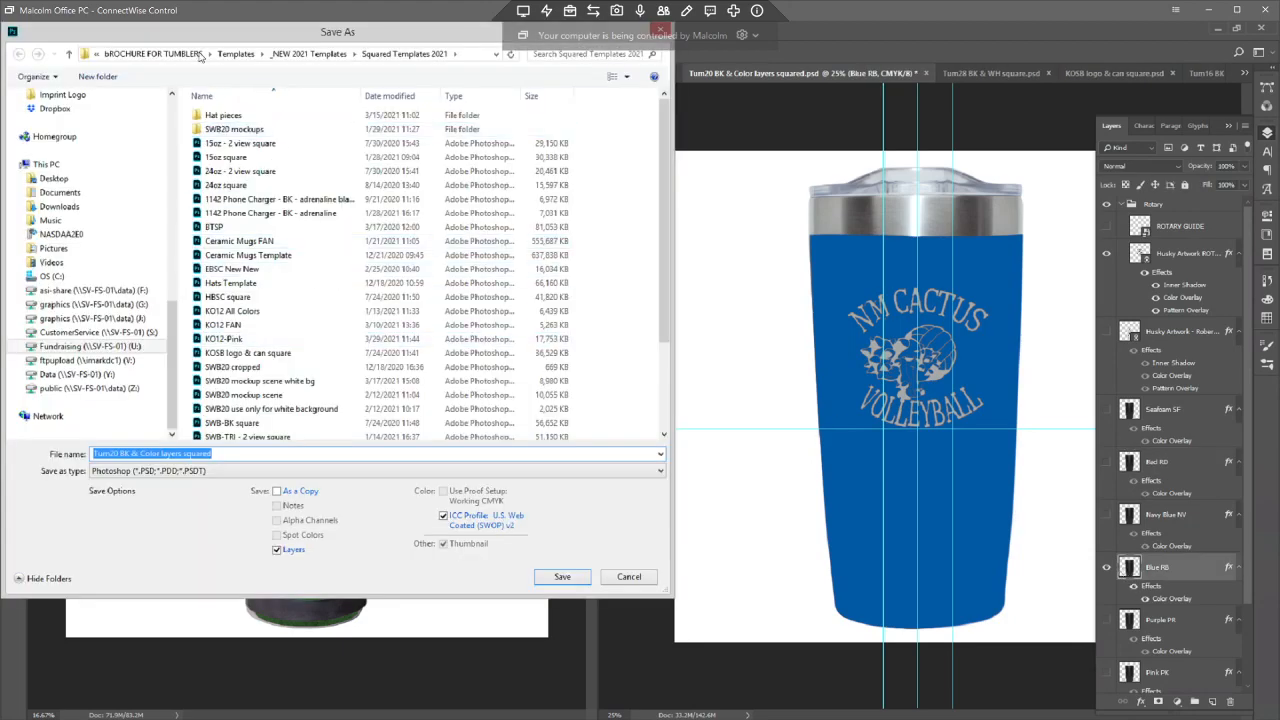
{"action": "left_click", "coordinate": [155, 53]}
{"action": "double_click", "coordinate": [243, 129]}
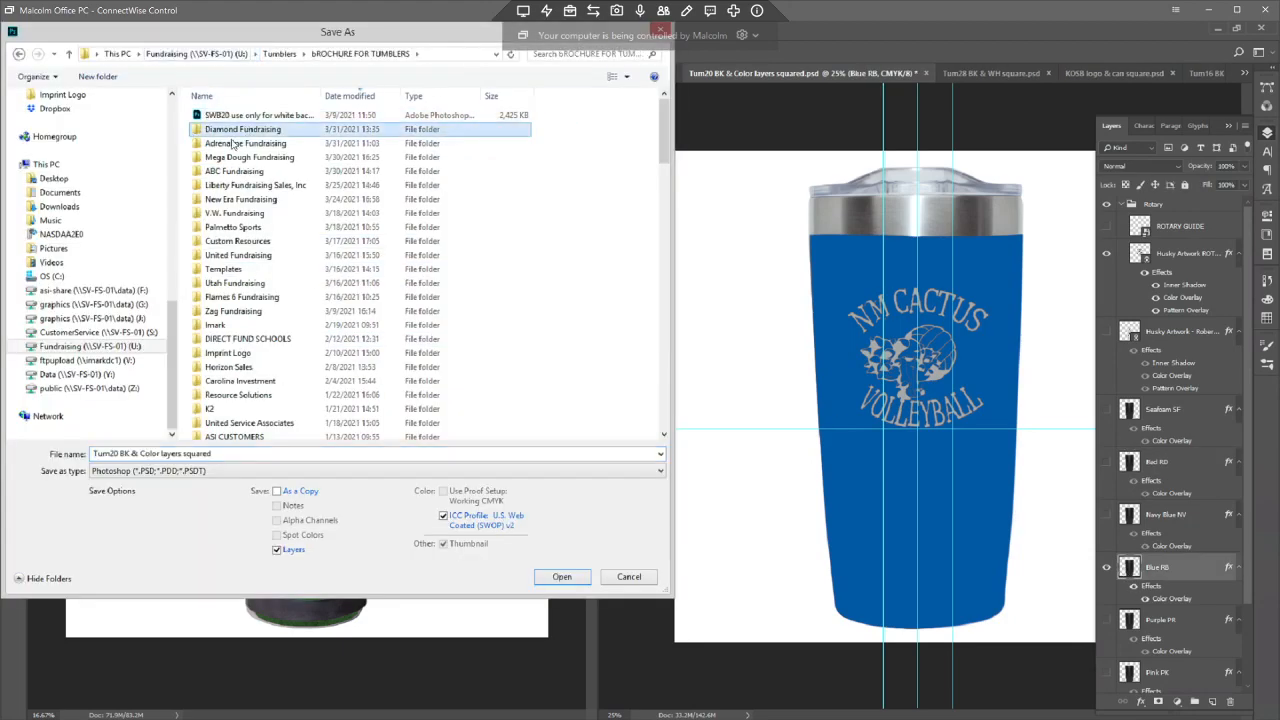
{"action": "double_click", "coordinate": [240, 115]}
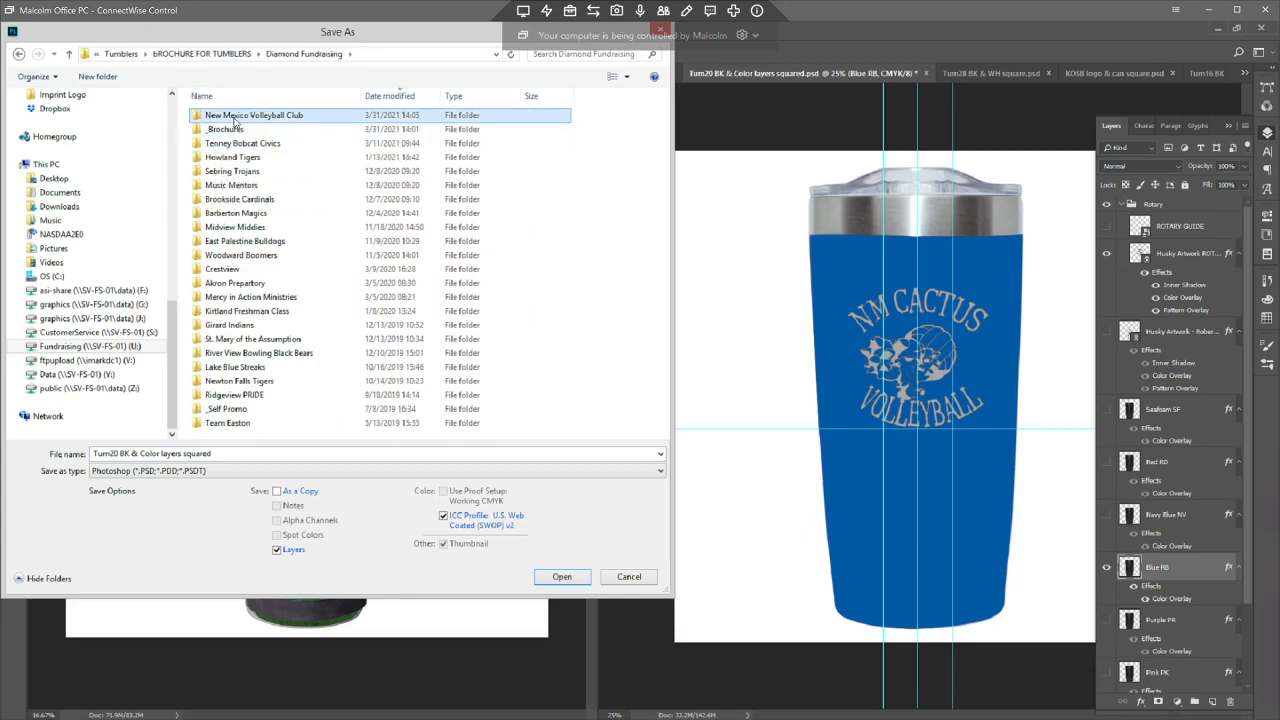
{"action": "double_click", "coordinate": [225, 129]}
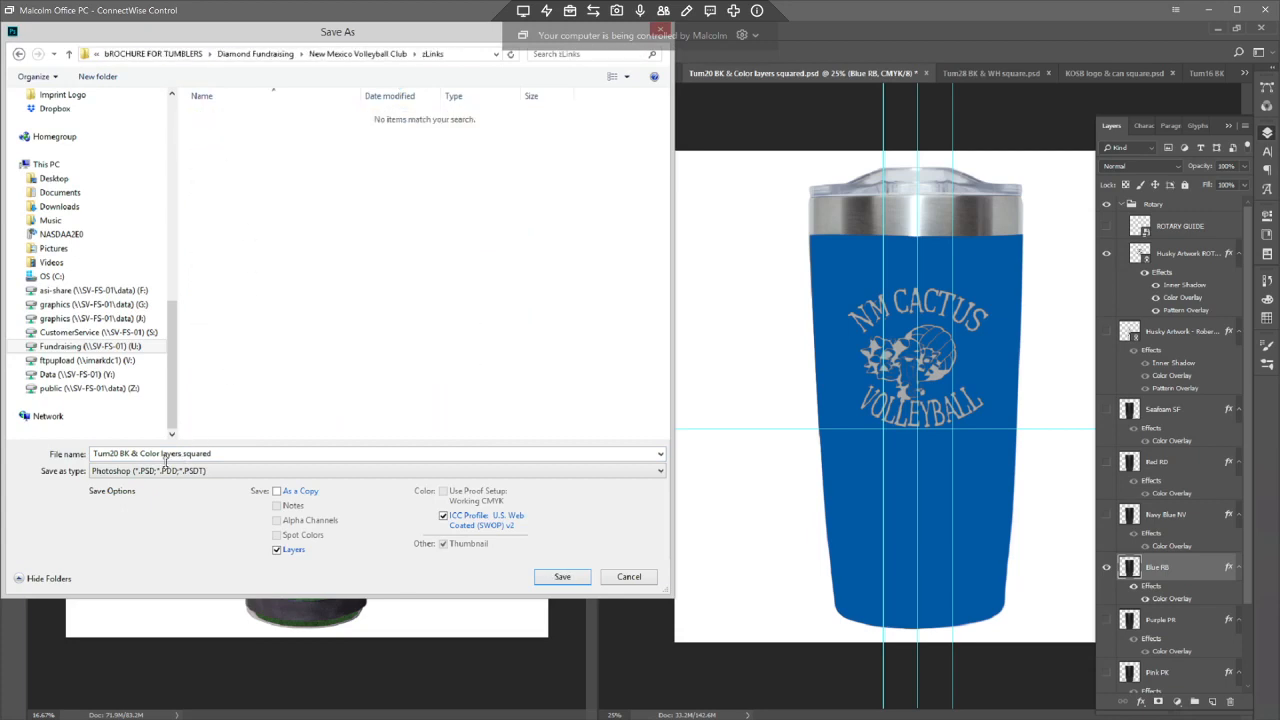
- Save the blue tumbler as a maximum-quality JPEG named Tum20 RB
{"action": "left_click", "coordinate": [153, 475]}
{"action": "left_click", "coordinate": [160, 534]}
{"action": "left_click", "coordinate": [221, 454]}
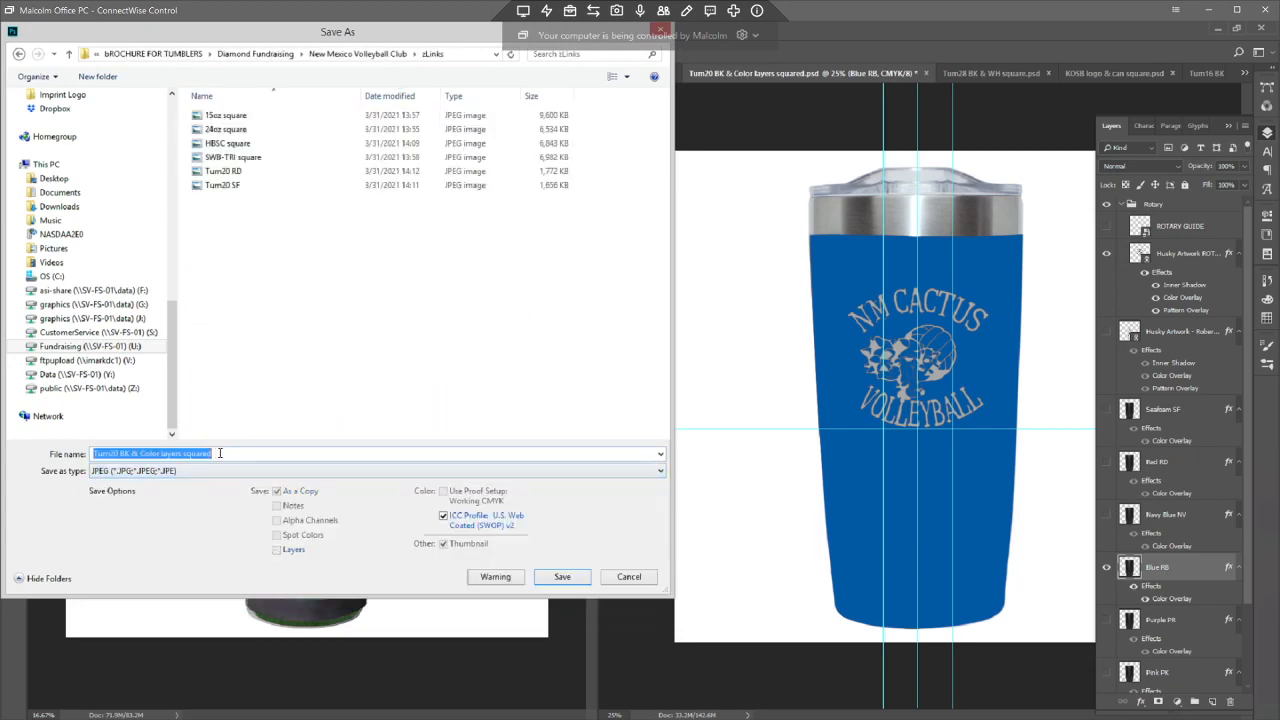
{"action": "left_click", "coordinate": [254, 455]}
{"action": "left_click_drag", "start_coordinate": [144, 454], "coordinate": [125, 454]}
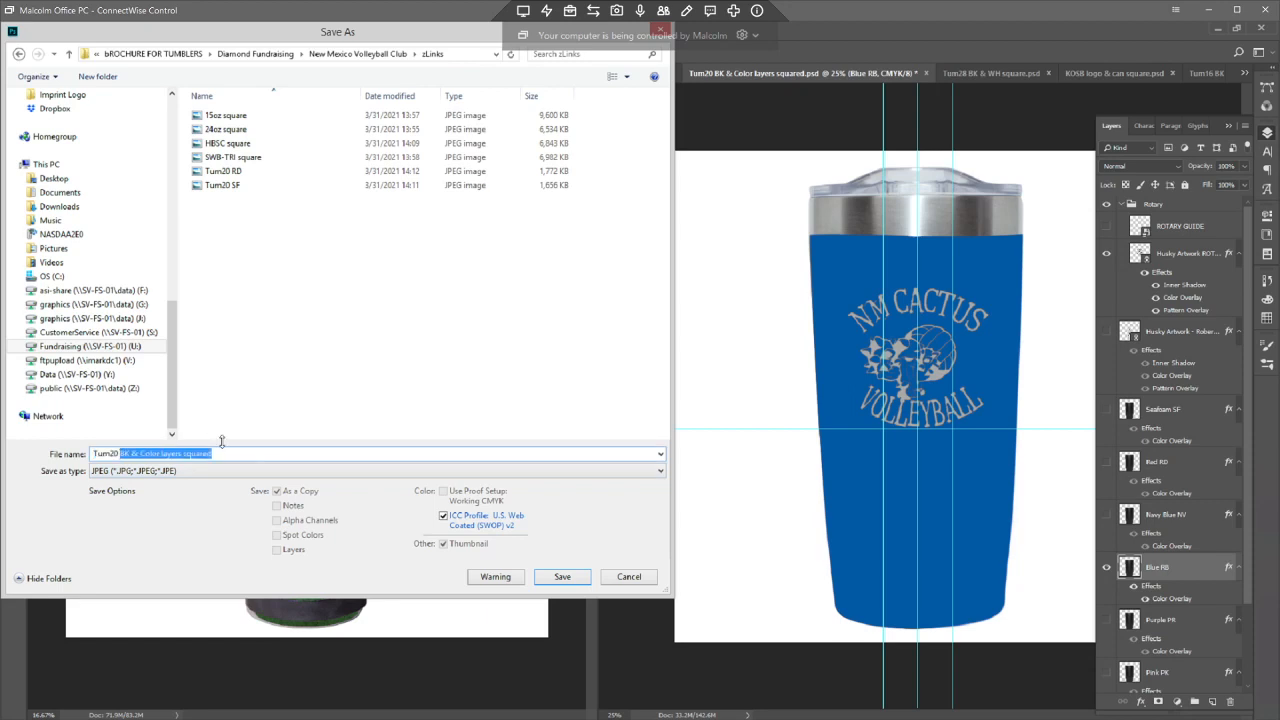
{"action": "type", "text": "RB"}
{"action": "left_click", "coordinate": [562, 580]}
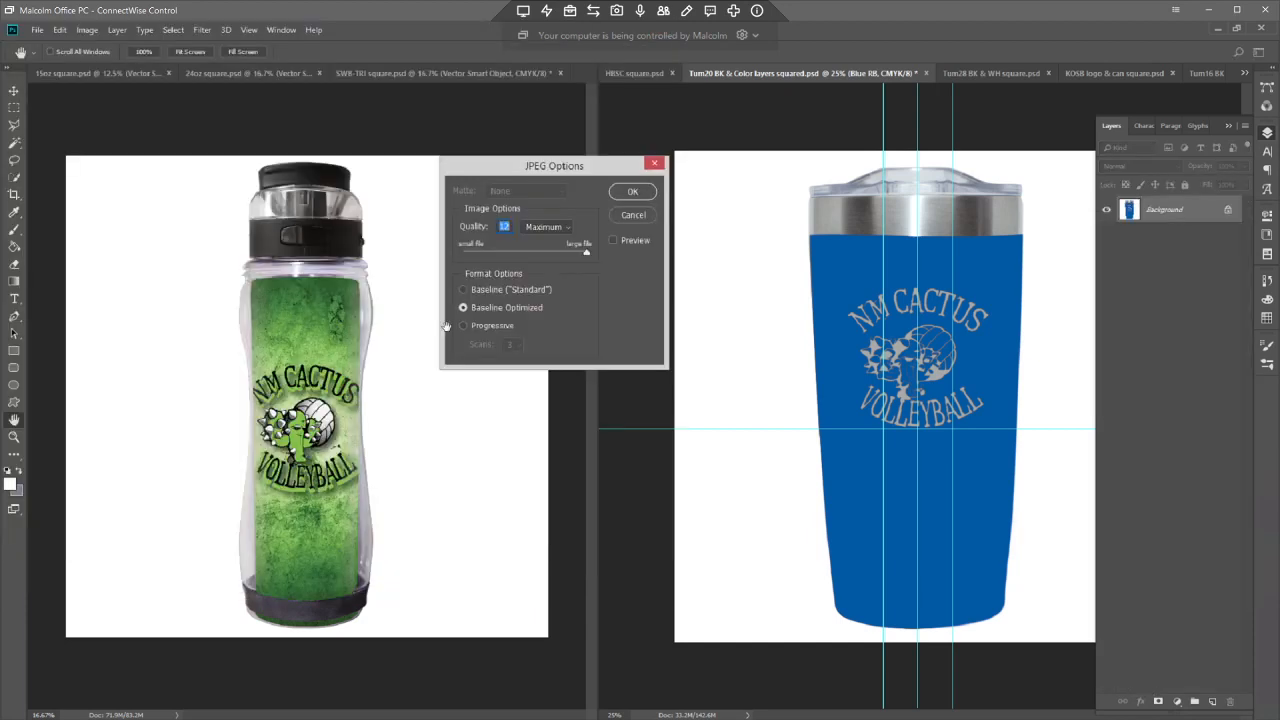
{"action": "left_click", "coordinate": [632, 191]}
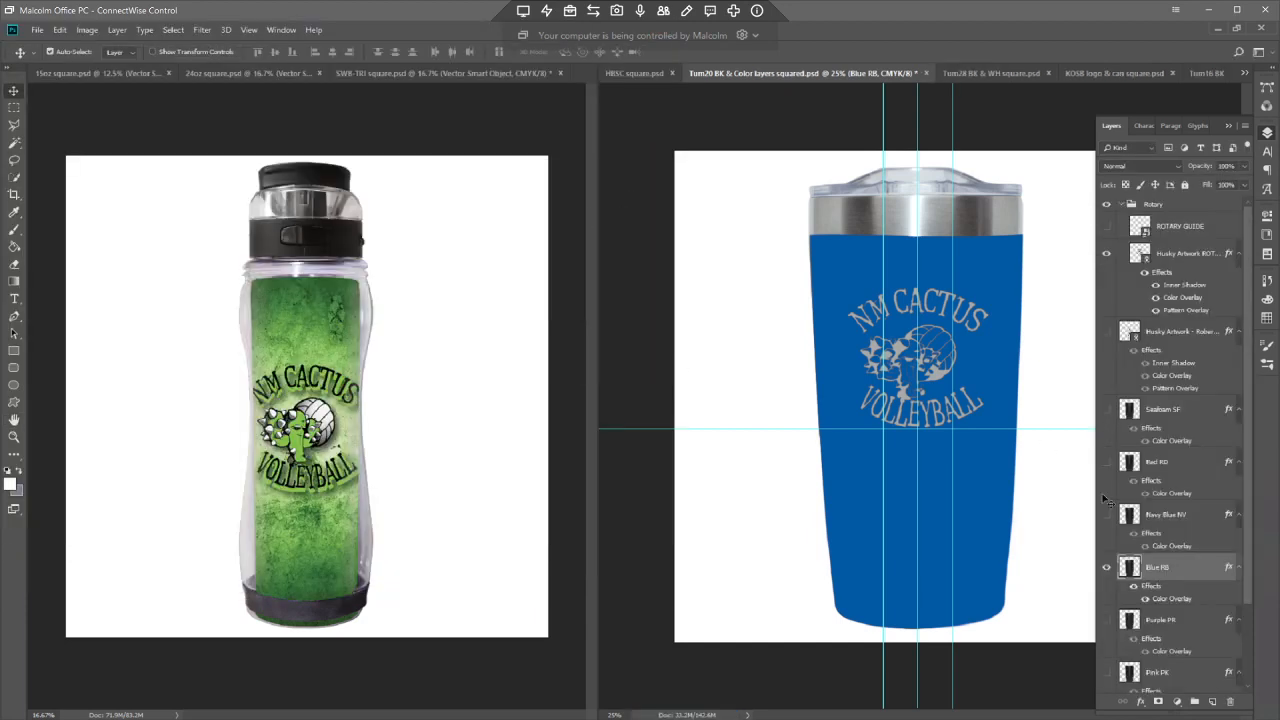
- Hide the Blue RB layer, then show and select the Purple PR layer
{"action": "left_click", "coordinate": [1107, 568]}
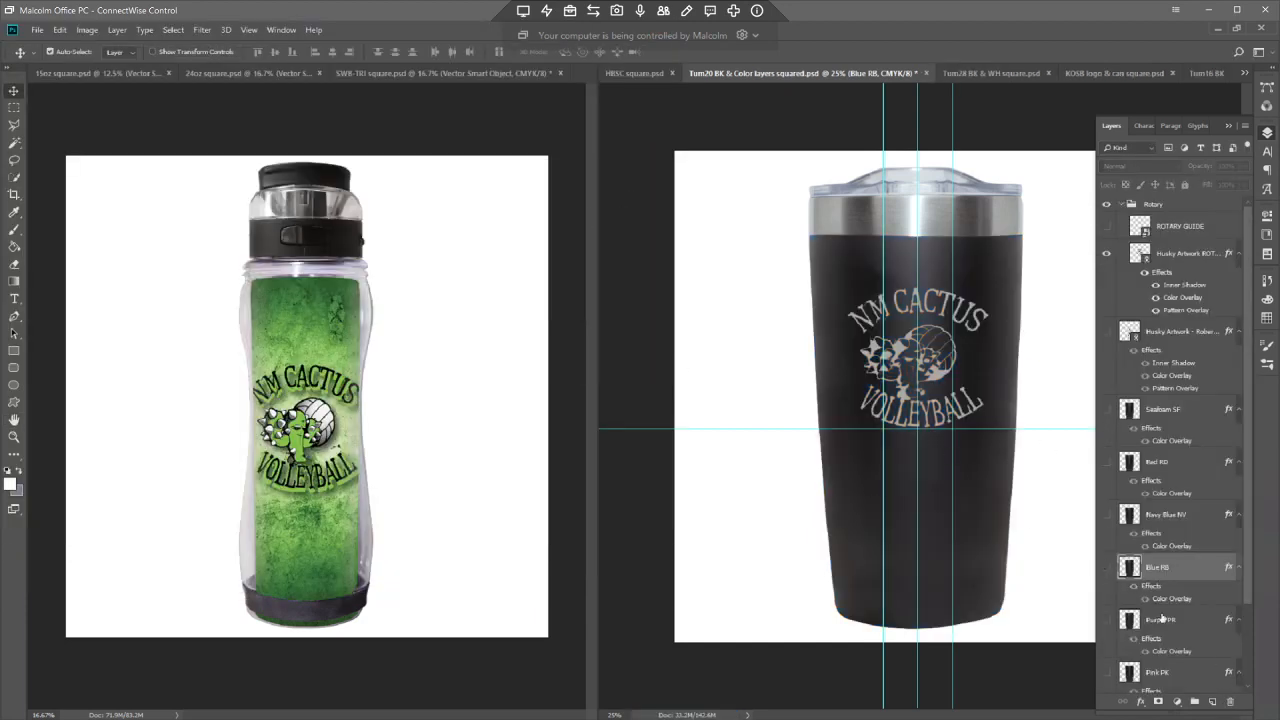
{"action": "left_click", "coordinate": [1107, 621]}
{"action": "left_click", "coordinate": [1131, 622]}
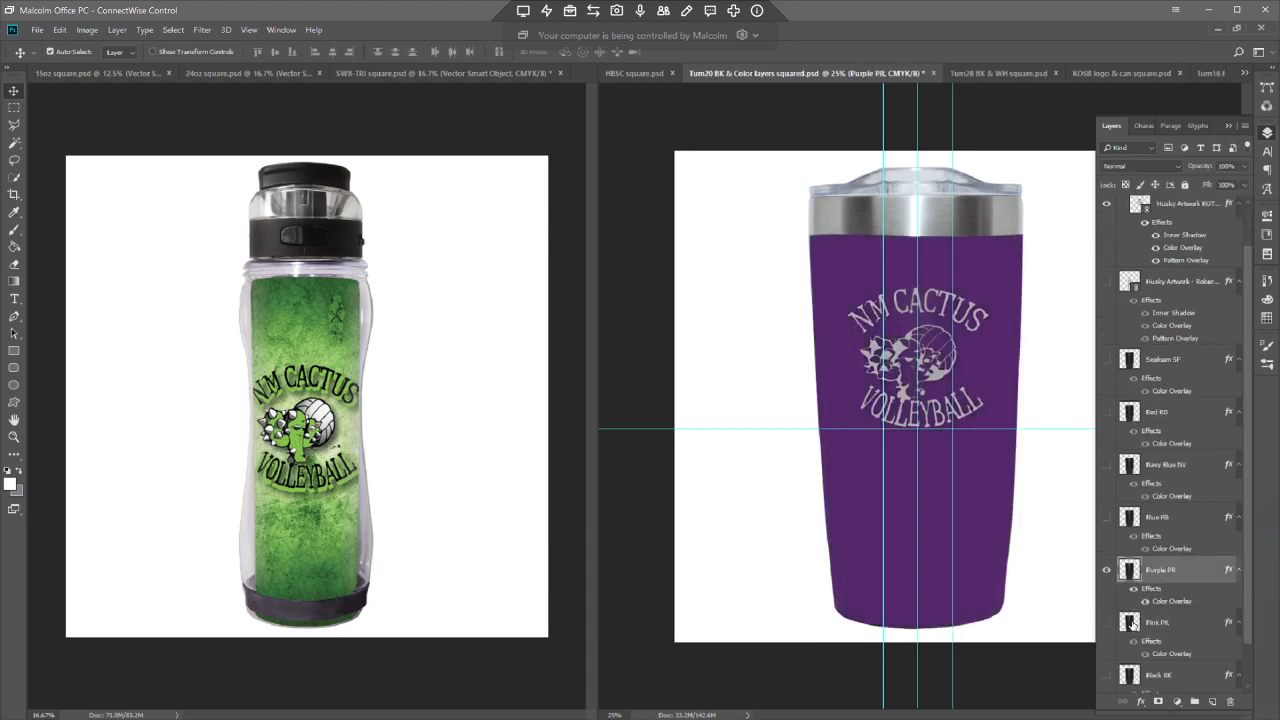
{"action": "scroll", "coordinate": [1140, 600], "scroll_direction": "down", "scroll_amount": 2}
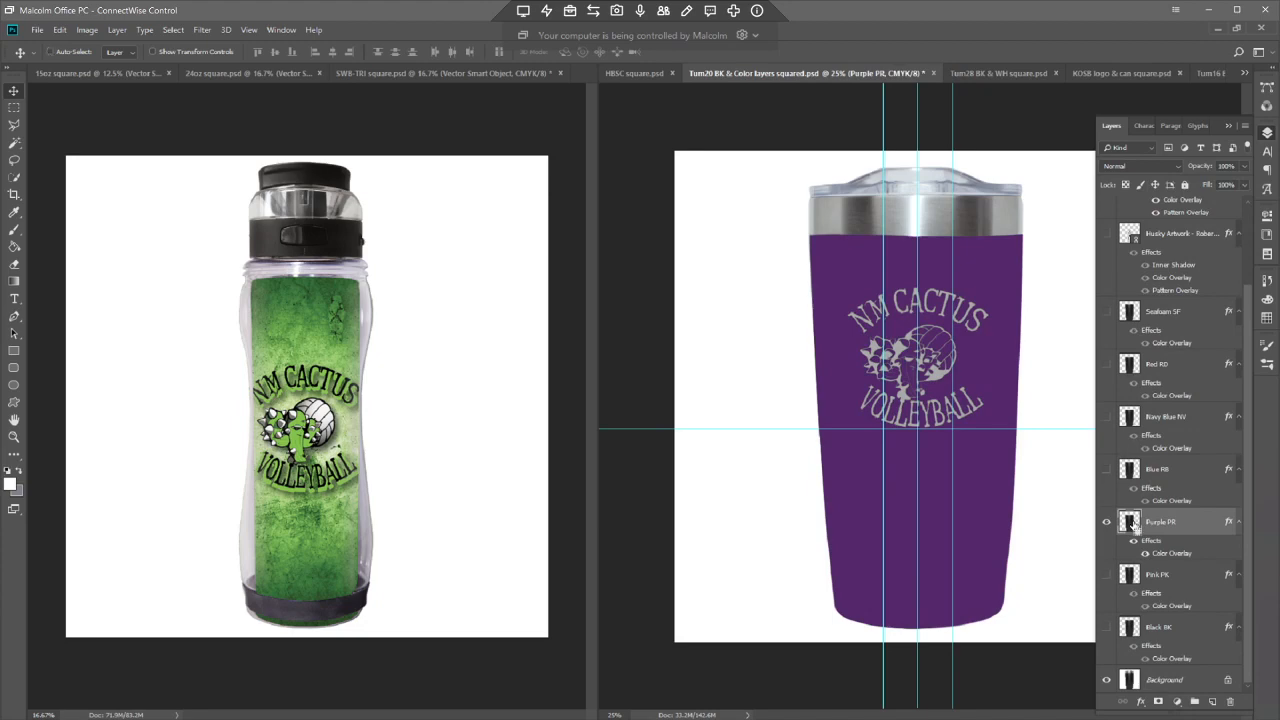
- Start saving a copy of the purple tumbler, browsing to the zLinks folder of New Mexico Volleyball Club in Diamond Fundraising
{"action": "key", "text": "ctrl+shift+s"}
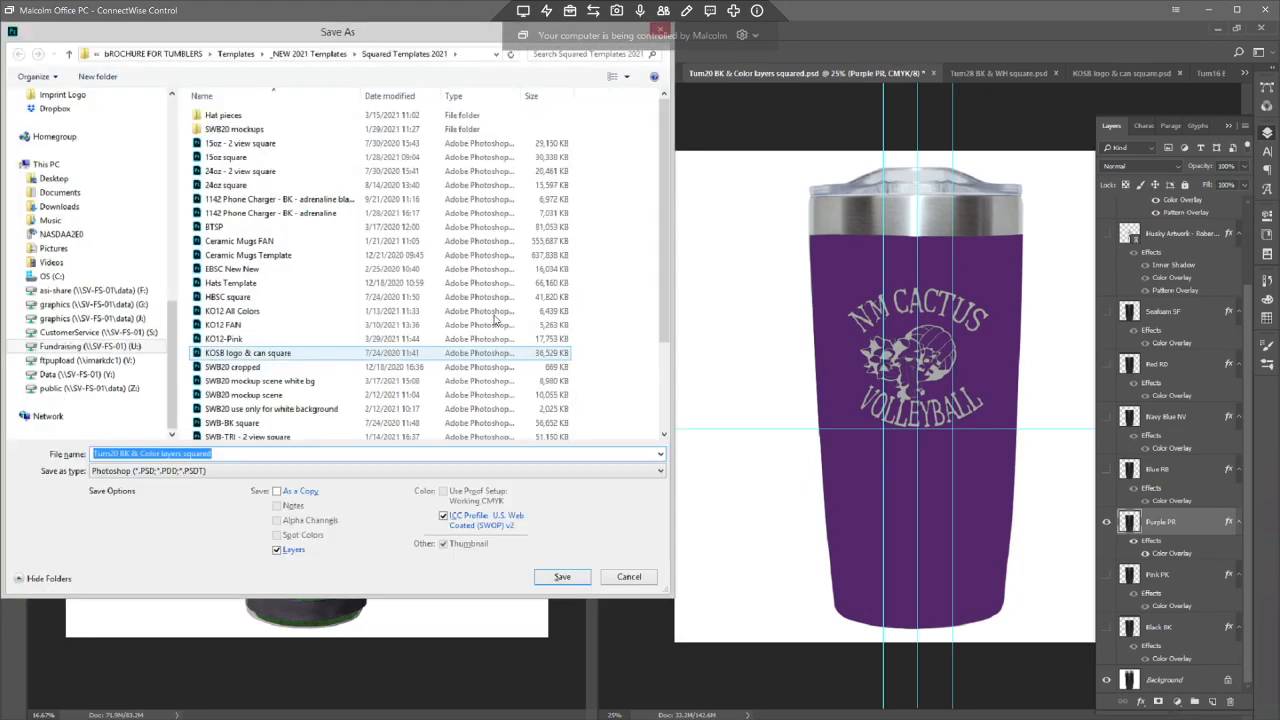
{"action": "left_click", "coordinate": [153, 53]}
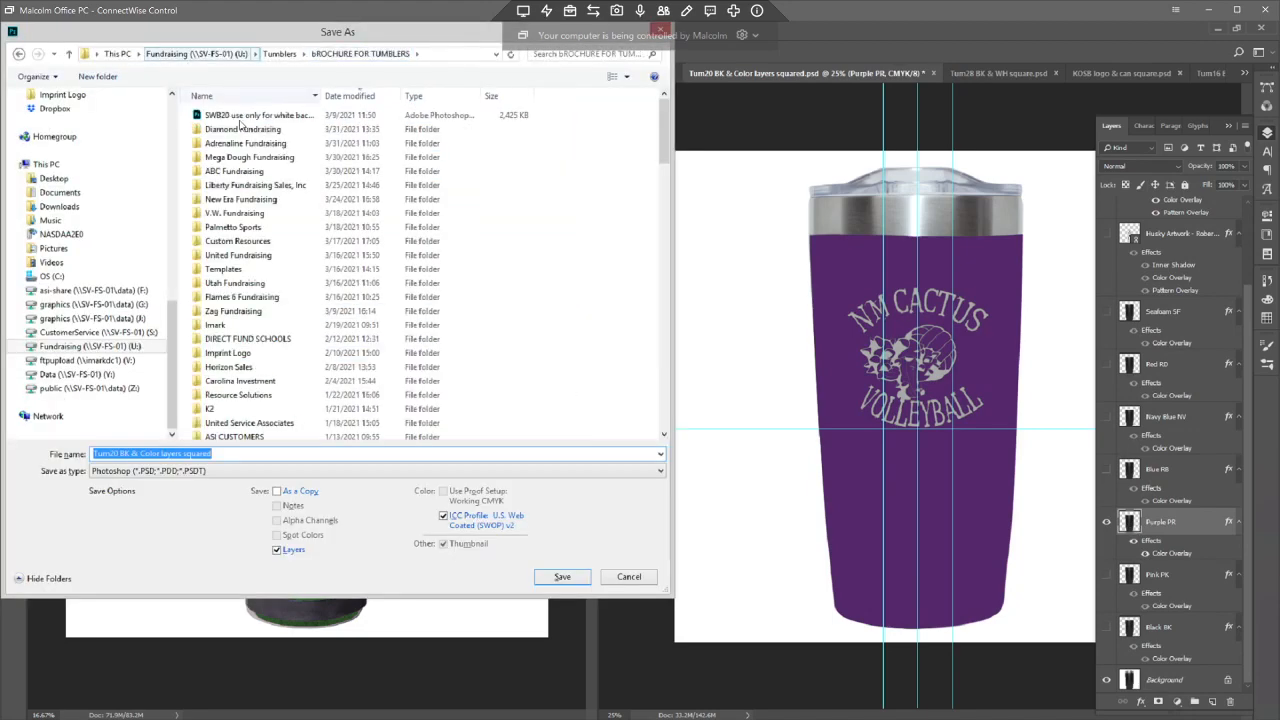
{"action": "double_click", "coordinate": [232, 129]}
{"action": "left_click", "coordinate": [218, 115]}
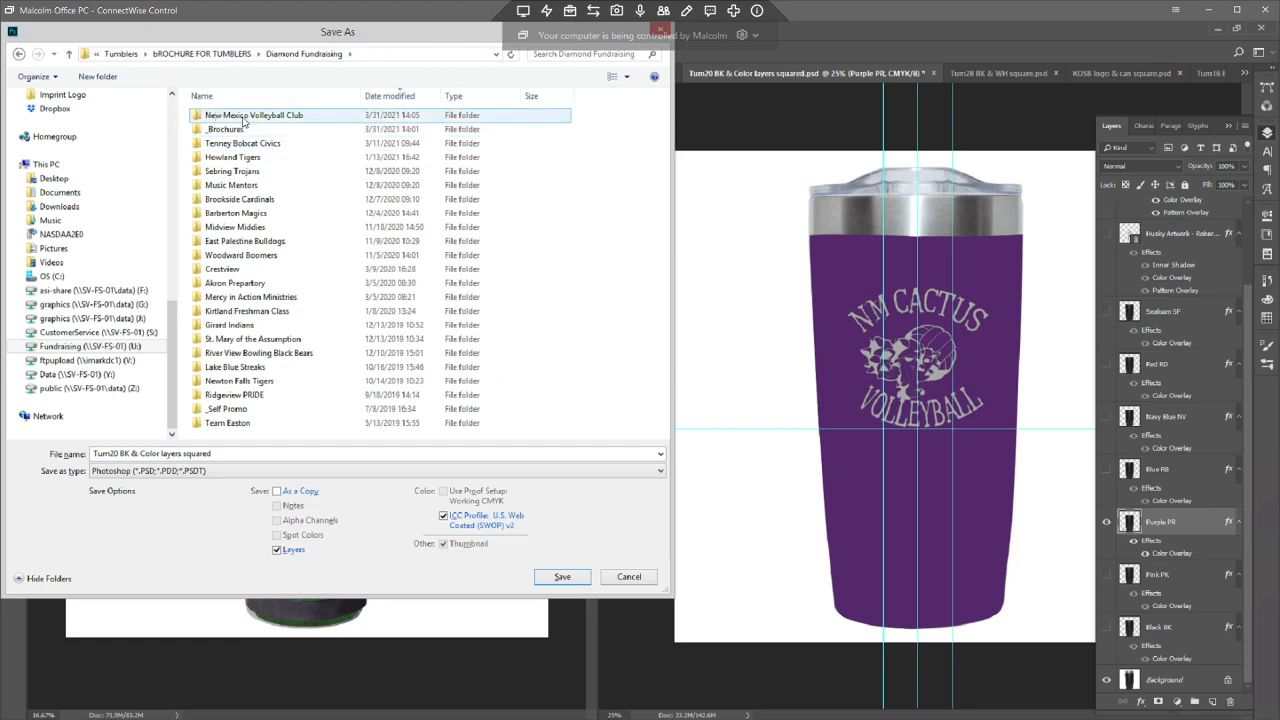
{"action": "double_click", "coordinate": [217, 115]}
{"action": "left_click", "coordinate": [214, 130]}
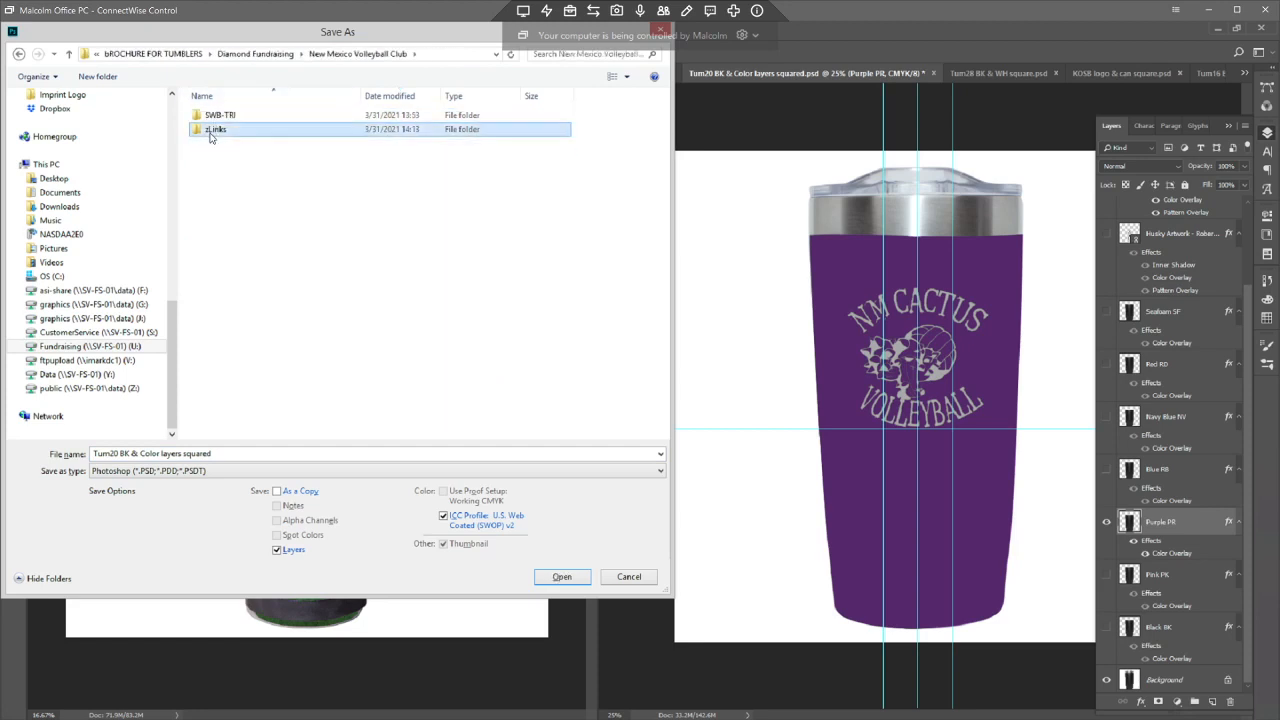
{"action": "double_click", "coordinate": [214, 131]}
- Save the purple tumbler in the zLinks folder as a JPEG named Tum20 PR, accepting the JPEG options
{"action": "left_click", "coordinate": [200, 470]}
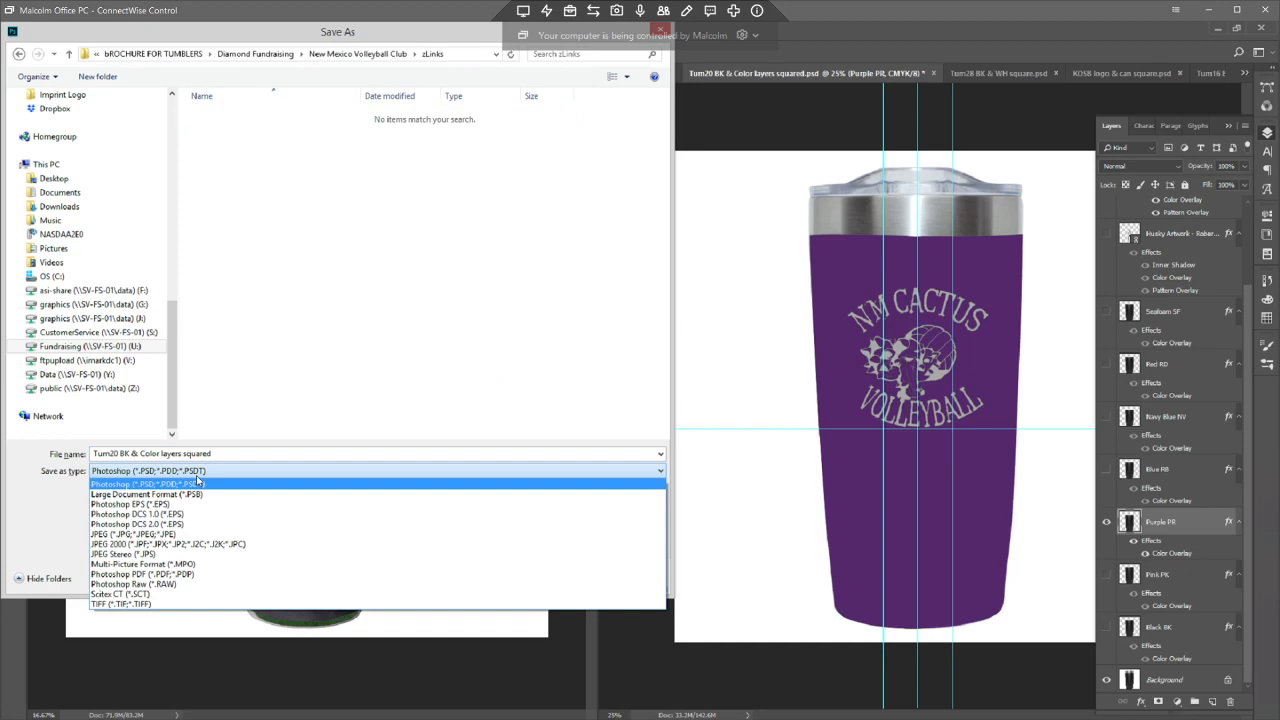
{"action": "key", "text": "j"}
{"action": "key", "text": "Return"}
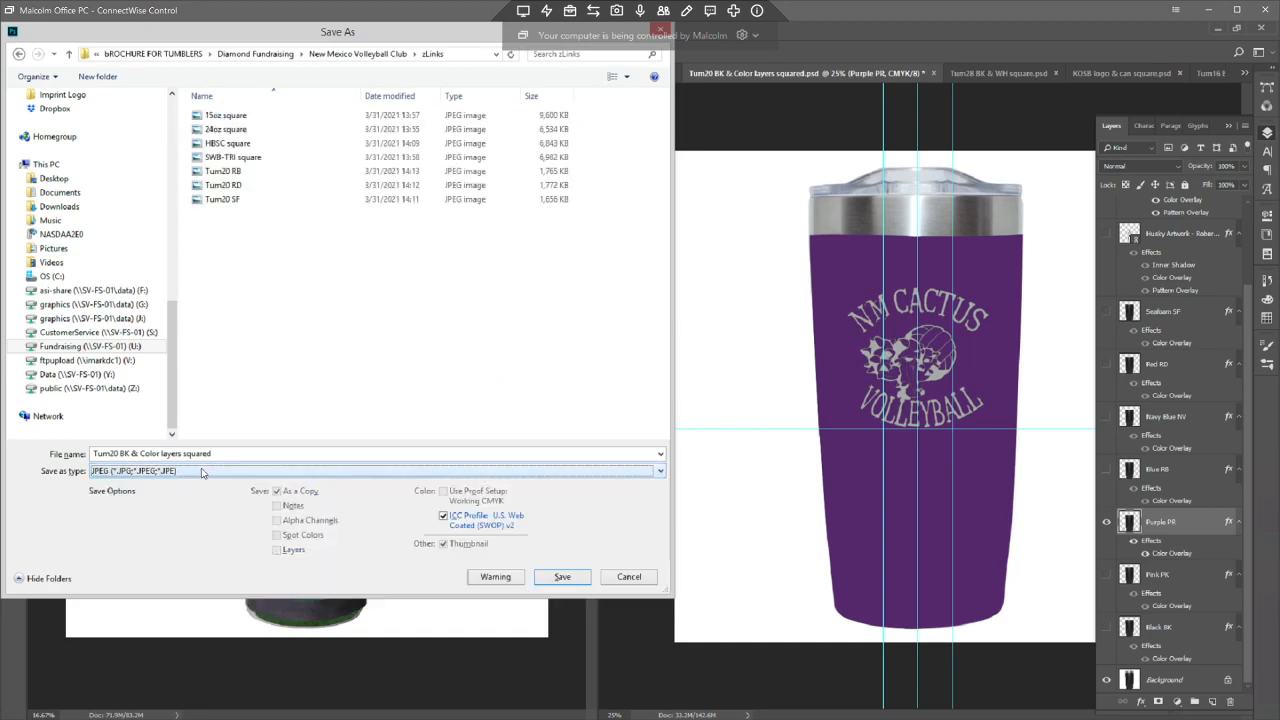
{"action": "left_click", "coordinate": [228, 202]}
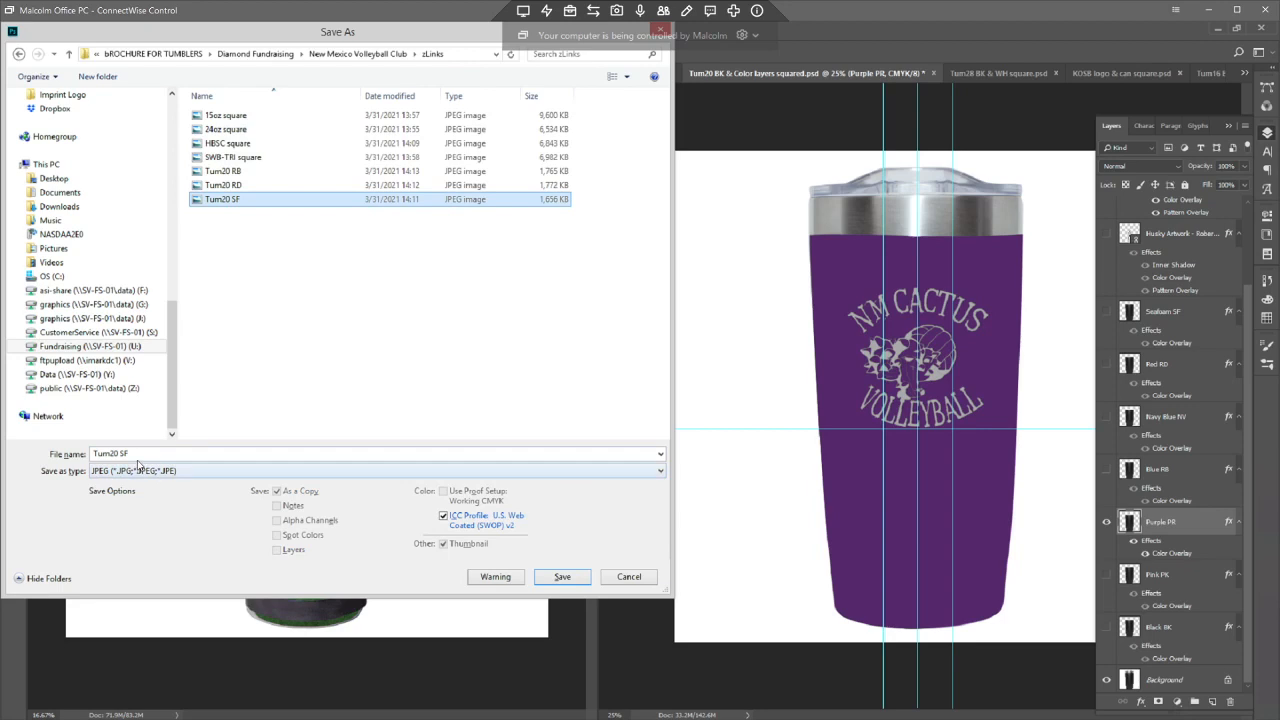
{"action": "left_click", "coordinate": [138, 458]}
{"action": "left_click", "coordinate": [160, 454]}
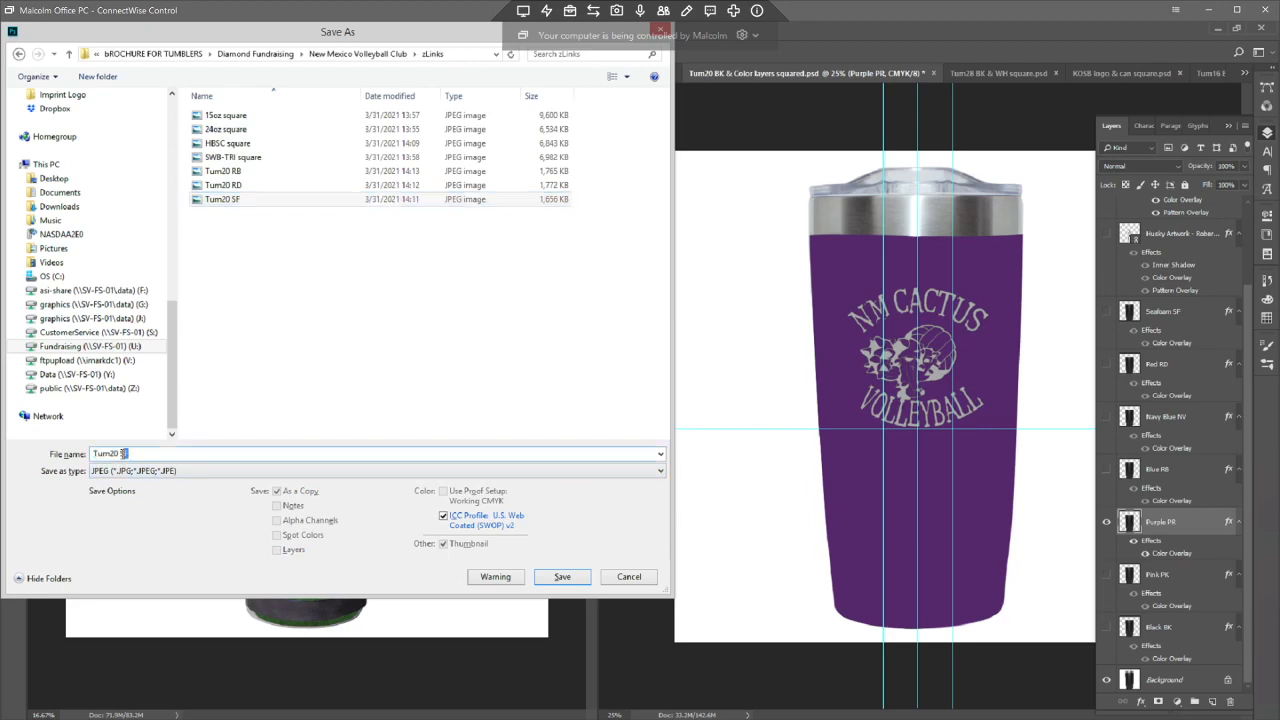
{"action": "type", "text": "PR"}
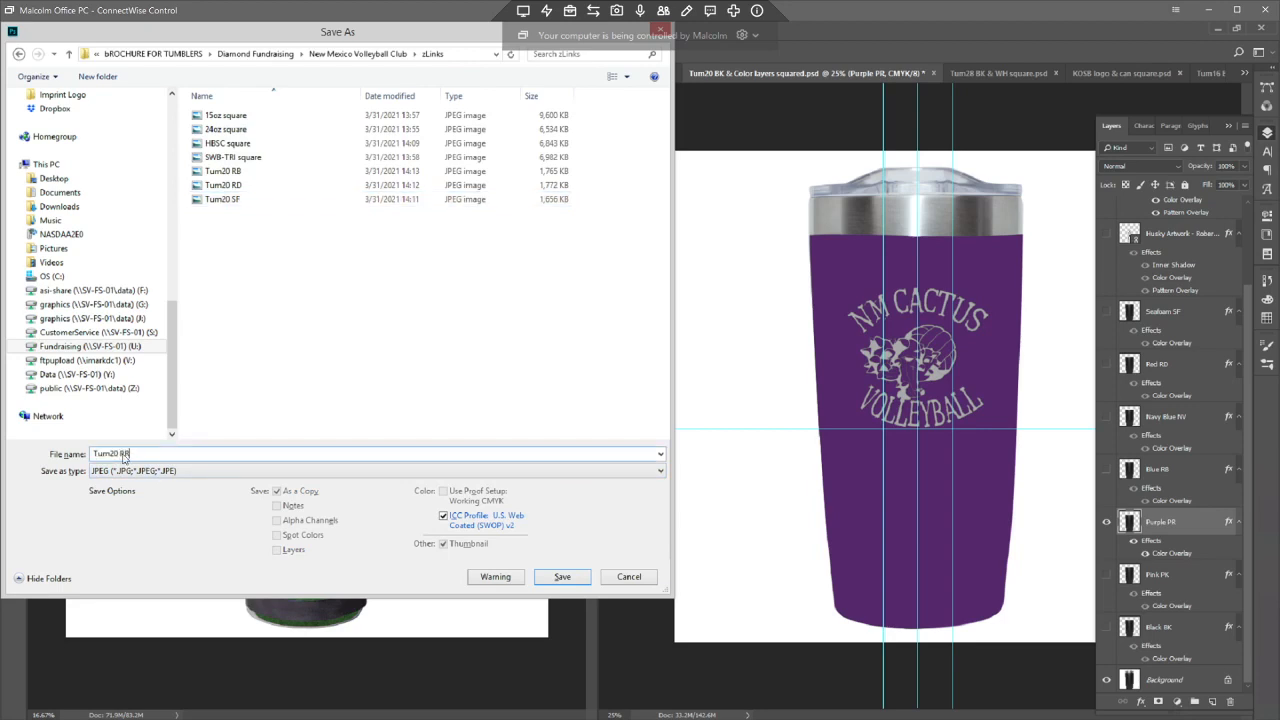
{"action": "key", "text": "BackSpace"}
{"action": "key", "text": "BackSpace"}
{"action": "type", "text": "PR"}
{"action": "left_click", "coordinate": [562, 577]}
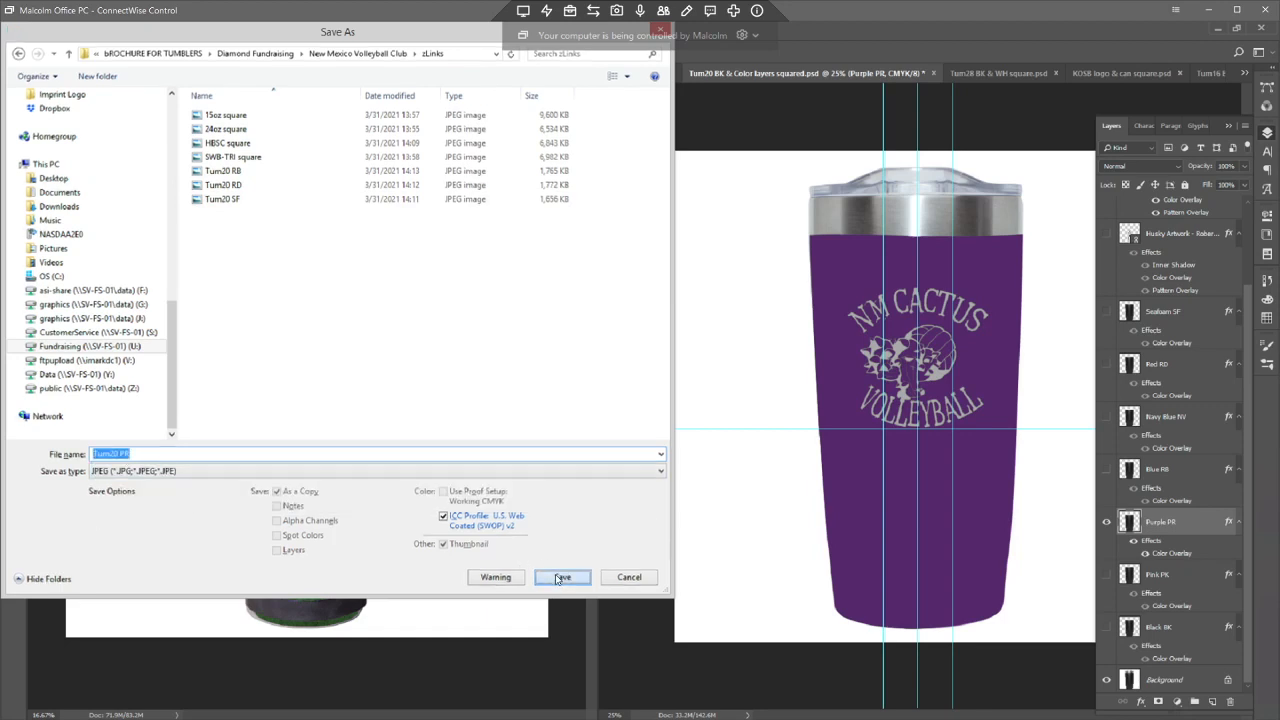
{"action": "key", "text": "Return"}
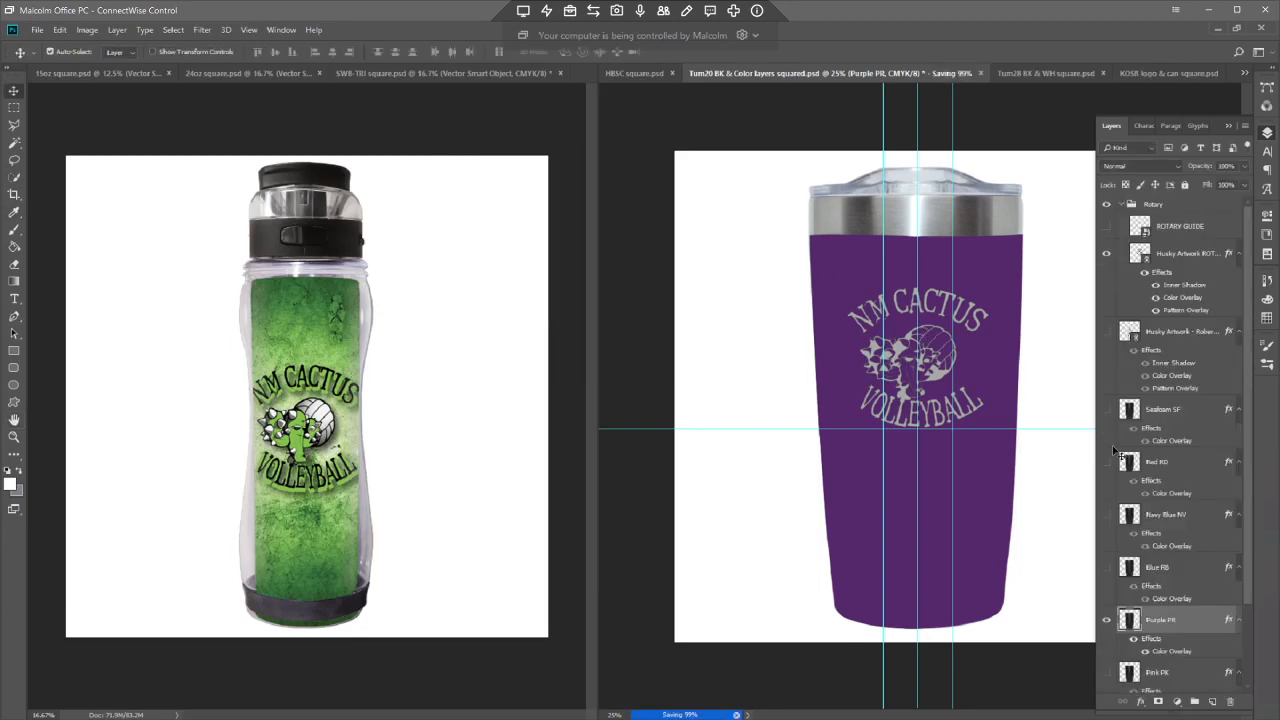
- Hide the Purple PR layer, then show and select the Pink PK layer
{"action": "left_click", "coordinate": [1107, 621]}
{"action": "scroll", "coordinate": [1108, 626], "scroll_direction": "down", "scroll_amount": 2}
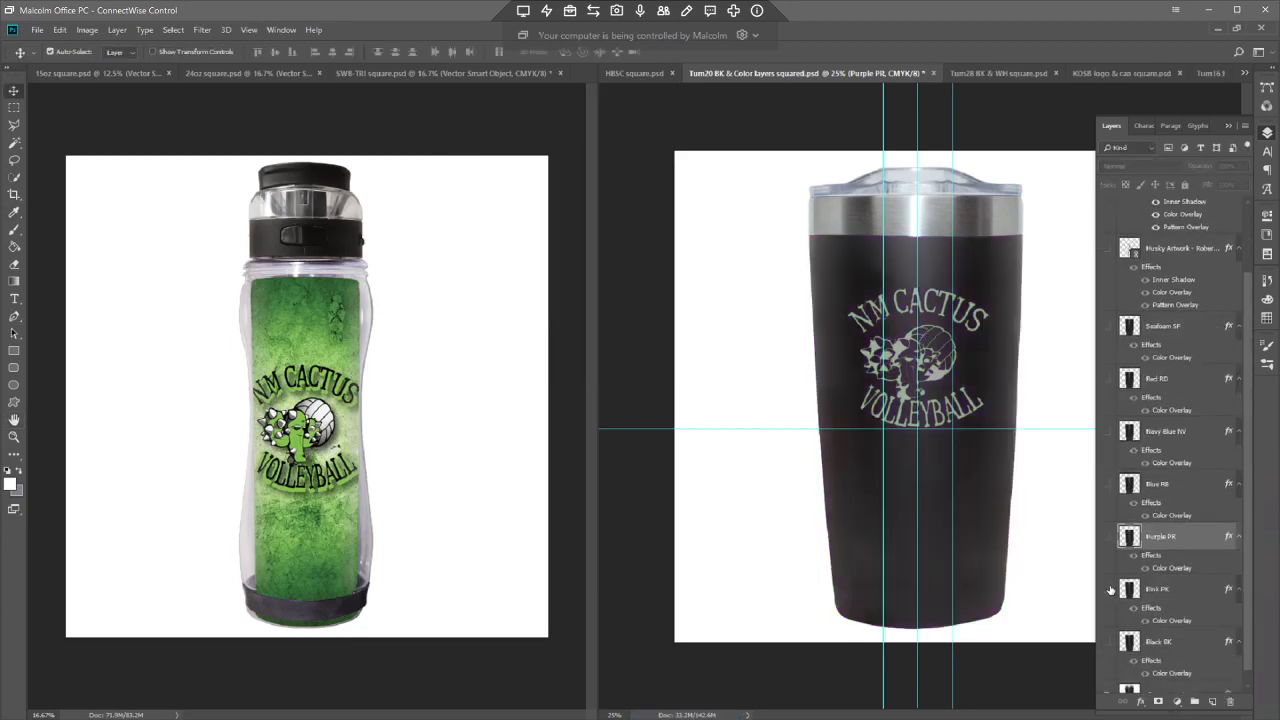
{"action": "left_click", "coordinate": [1107, 590]}
{"action": "left_click", "coordinate": [1130, 592]}
- Start saving a copy of the pink tumbler in Diamond Fundraising's New Mexico Volleyball Club zLinks folder
{"action": "key", "text": "ctrl+shift+s"}
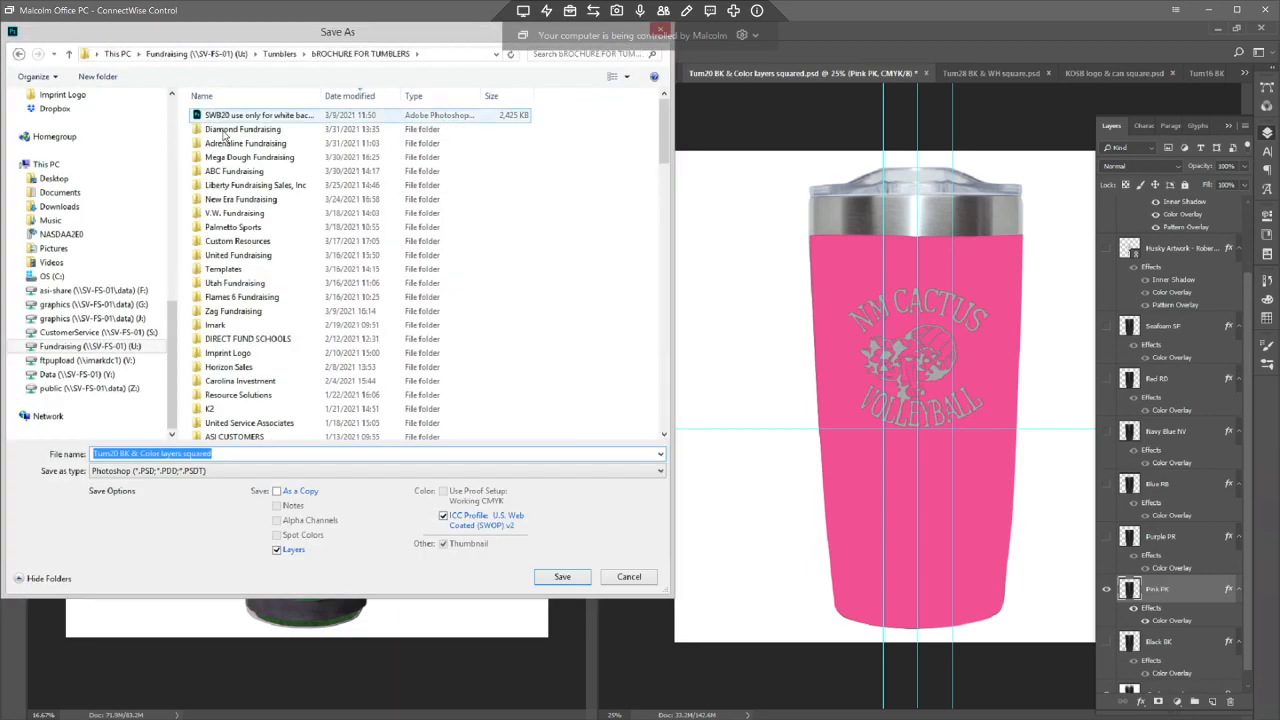
{"action": "double_click", "coordinate": [225, 130]}
{"action": "double_click", "coordinate": [223, 118]}
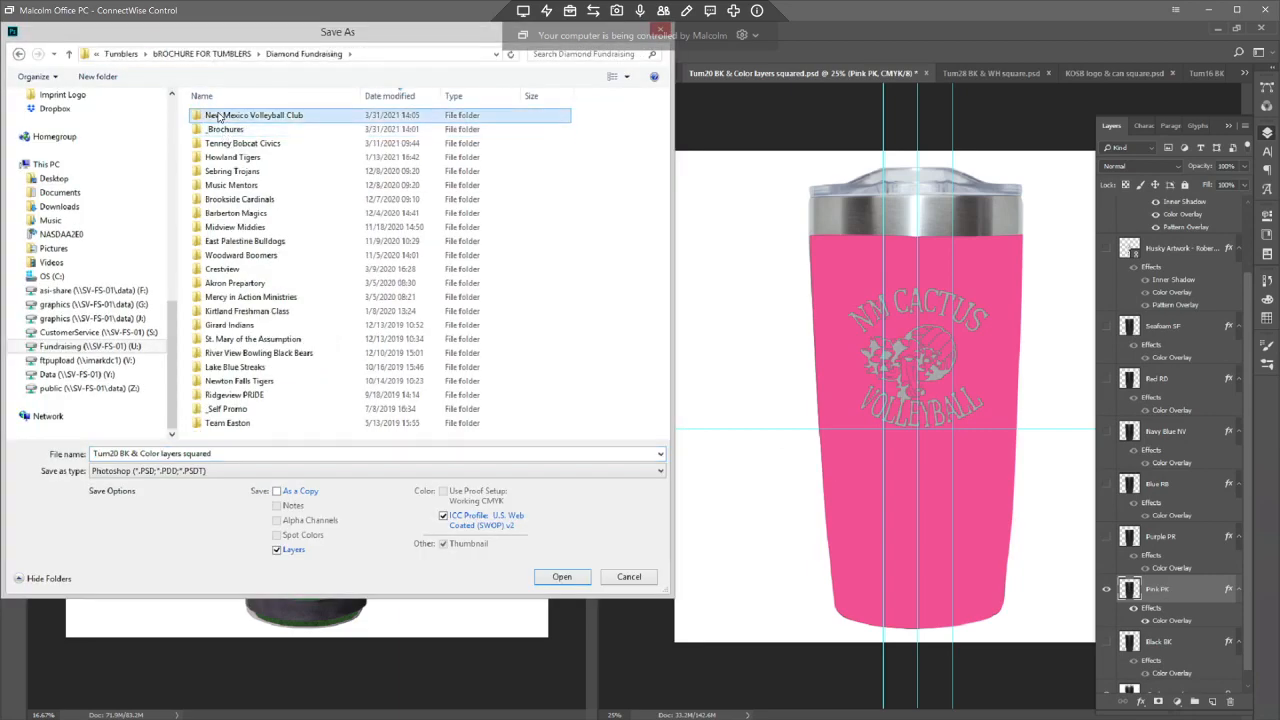
{"action": "double_click", "coordinate": [218, 130]}
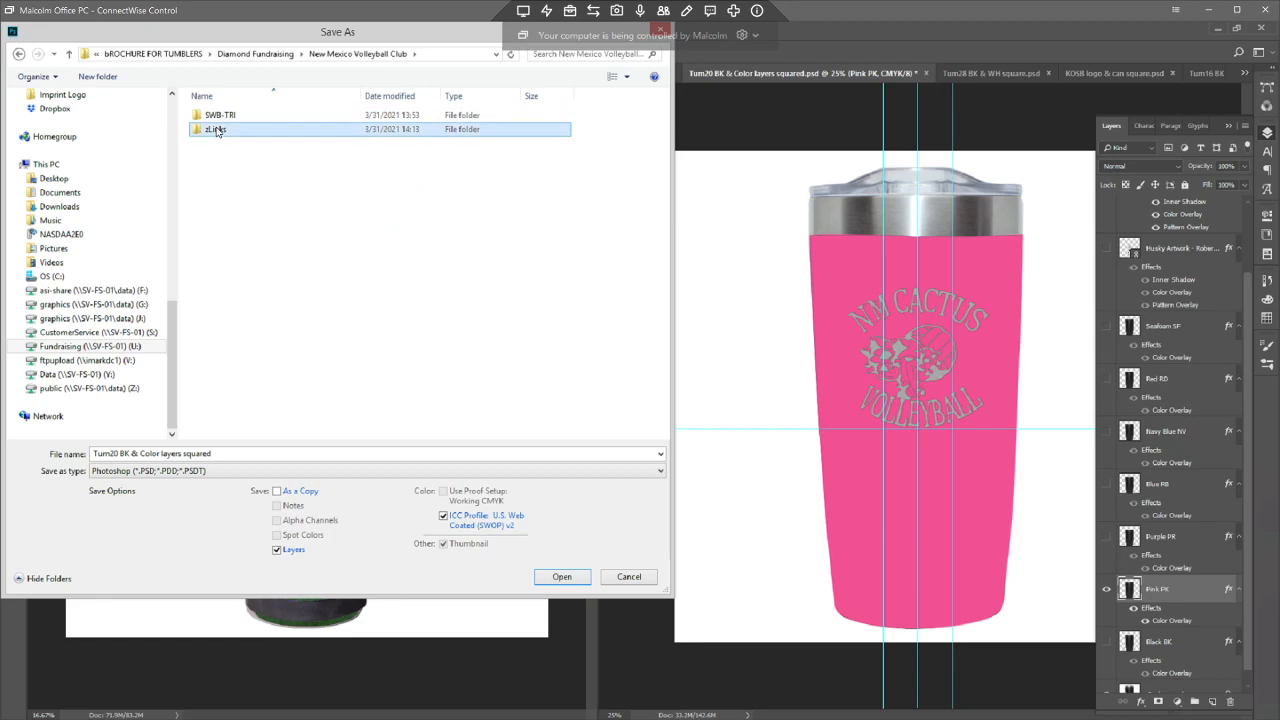
- Save the pink tumbler as a JPEG named Tum20 PK, accepting the JPEG options
{"action": "left_click", "coordinate": [166, 473]}
{"action": "left_click", "coordinate": [140, 515]}
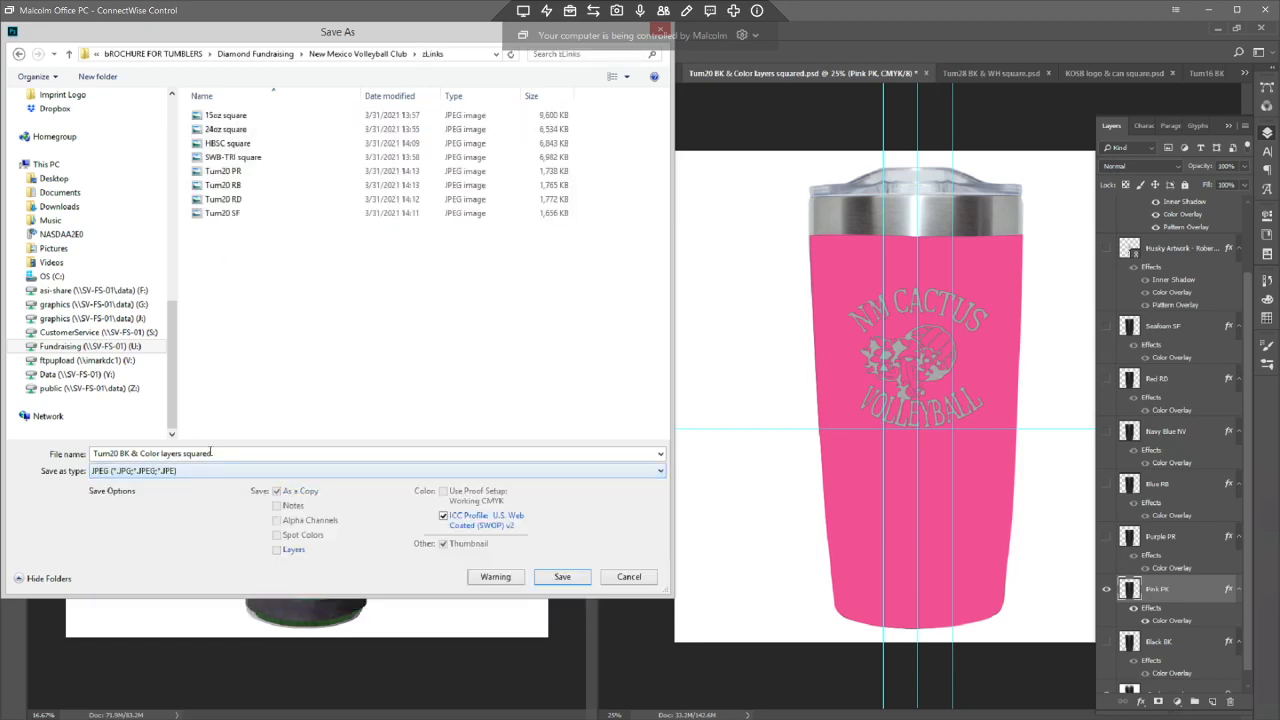
{"action": "left_click", "coordinate": [223, 199]}
{"action": "left_click", "coordinate": [171, 453]}
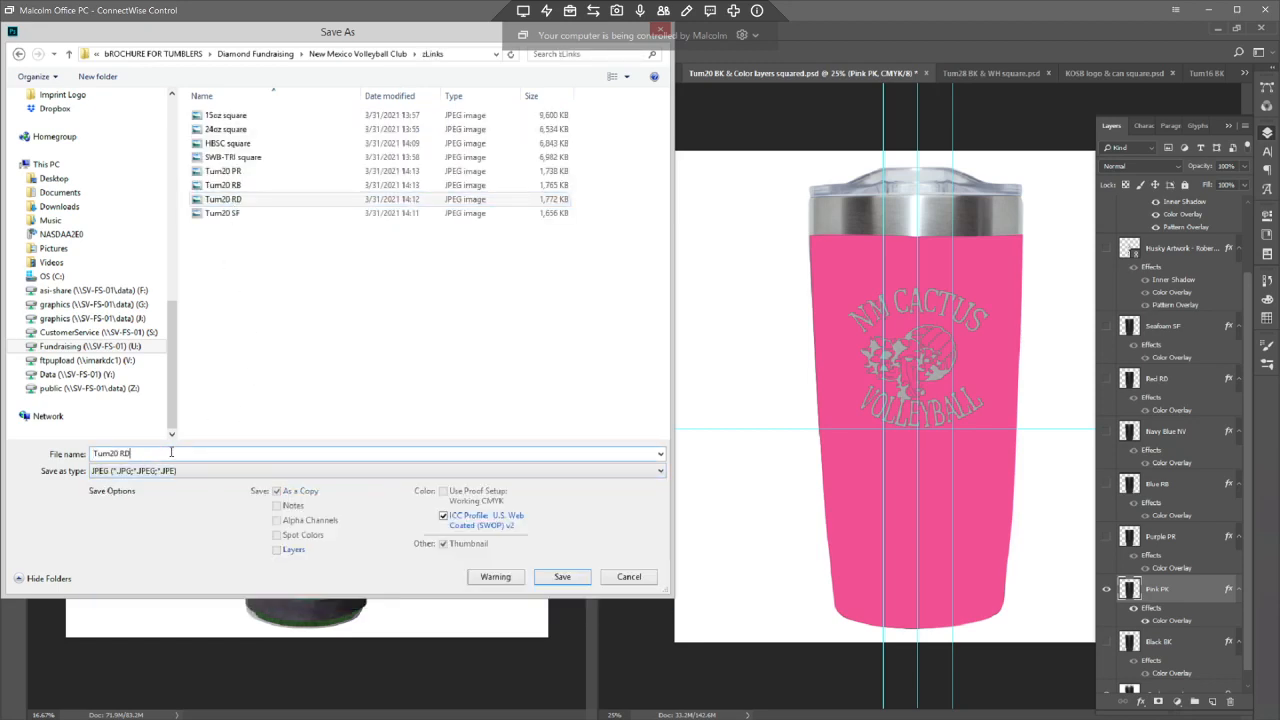
{"action": "key", "text": "BackSpace"}
{"action": "key", "text": "BackSpace"}
{"action": "type", "text": "PK"}
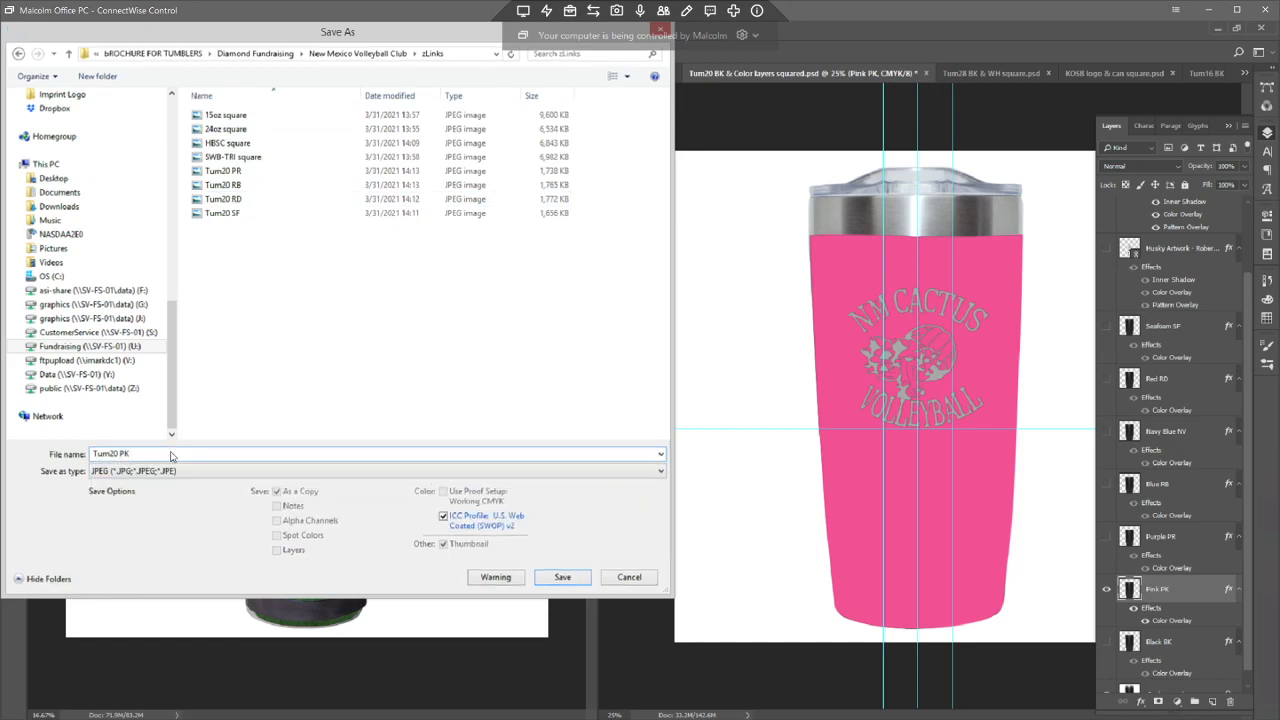
{"action": "key", "text": "Return"}
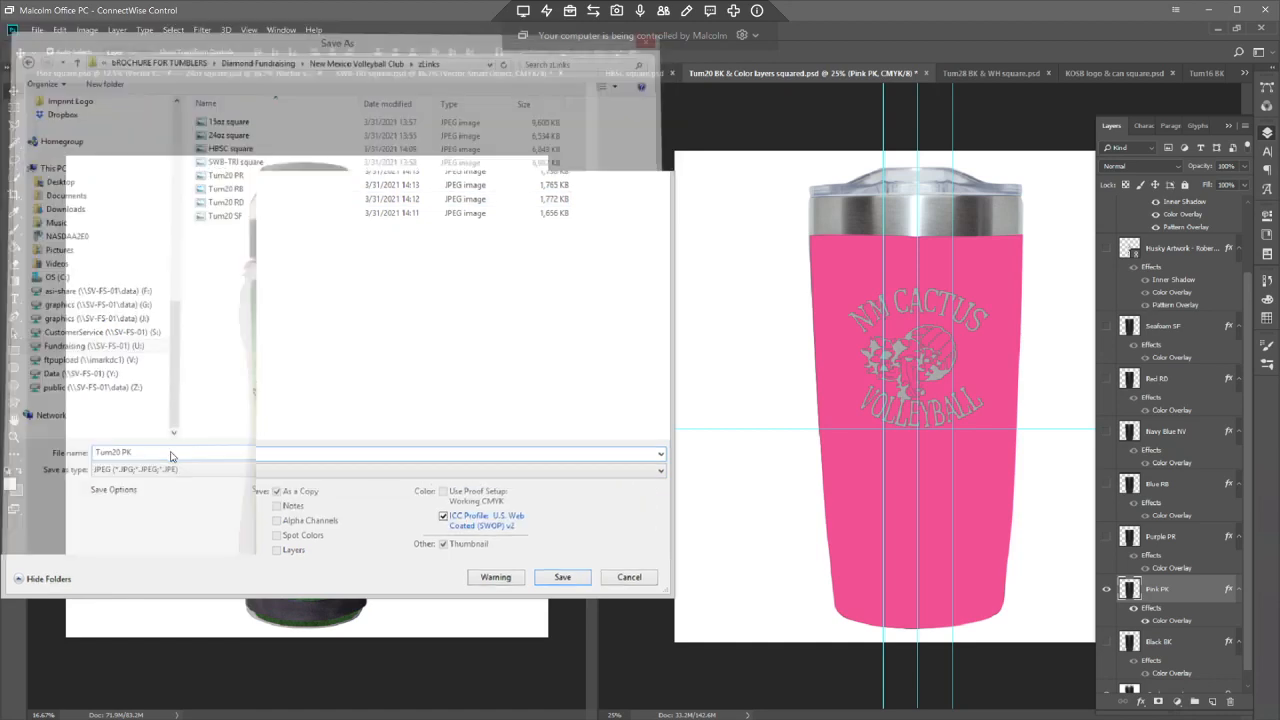
{"action": "key", "text": "Return"}
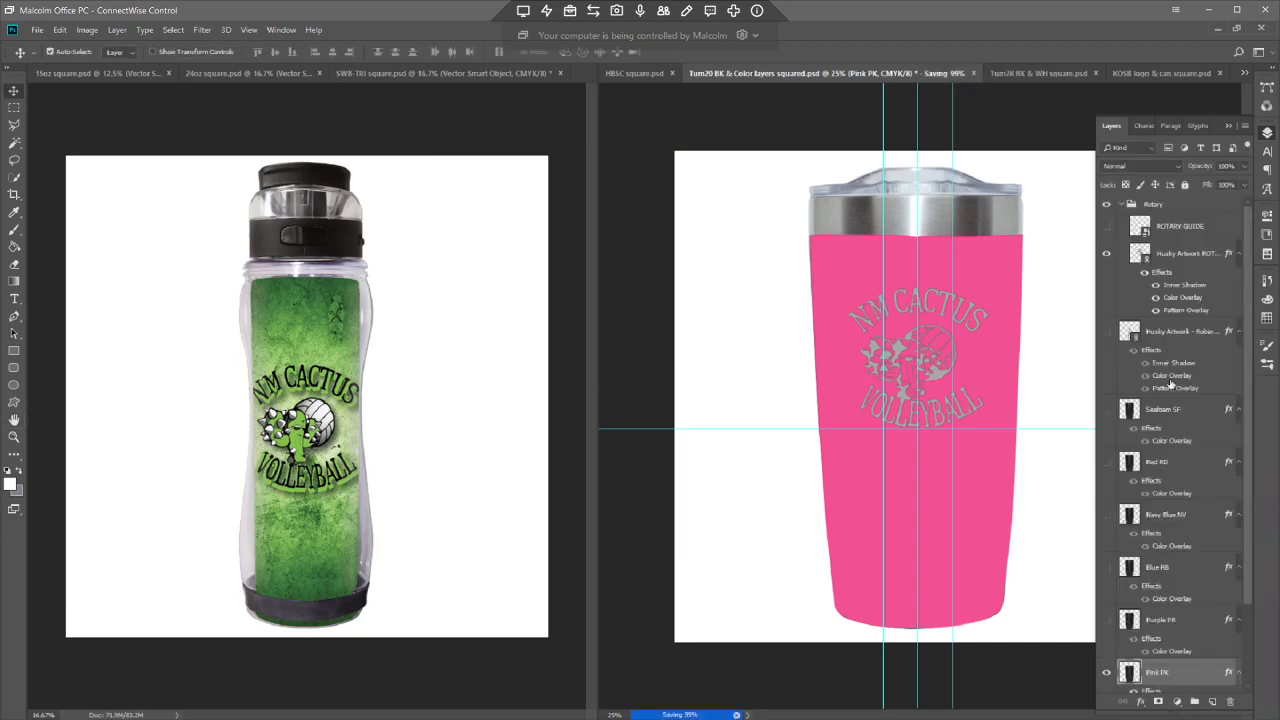
- Hide the Pink PK layer, then show and select the Black BK layer
{"action": "left_click", "coordinate": [1106, 672]}
{"action": "scroll", "coordinate": [1104, 670], "scroll_direction": "down", "scroll_amount": 2}
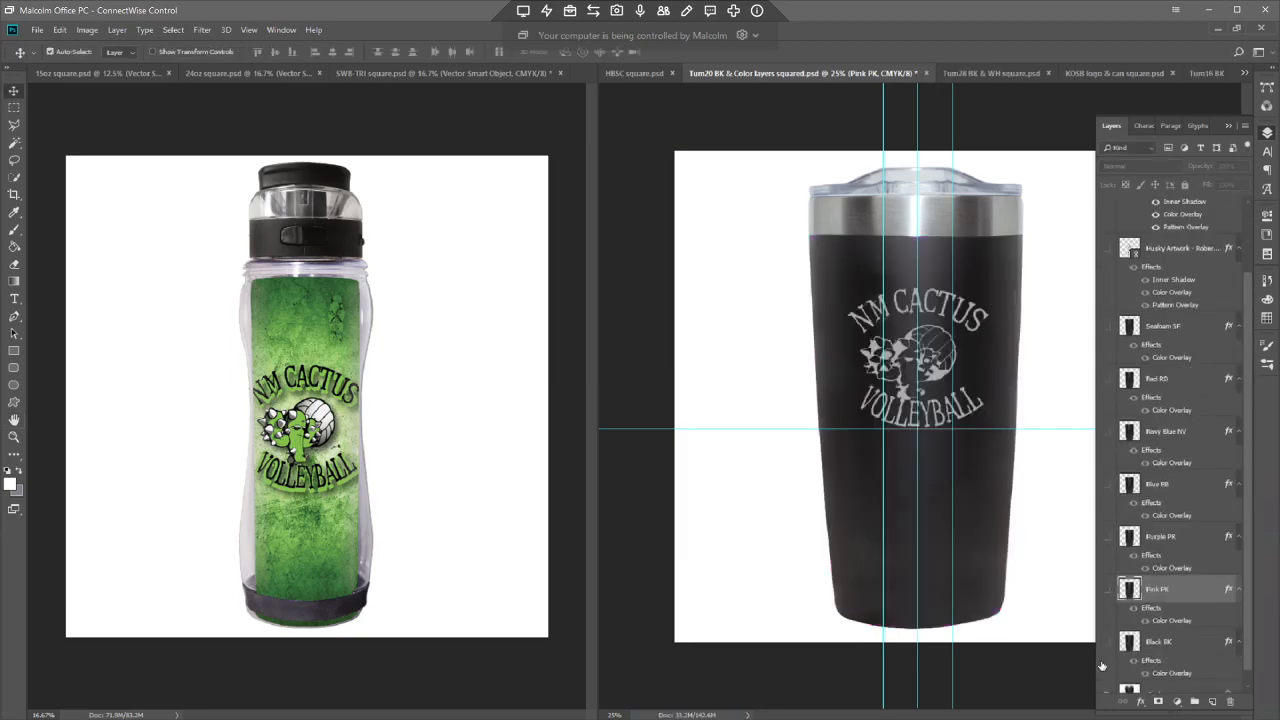
{"action": "left_click", "coordinate": [1106, 643]}
{"action": "left_click", "coordinate": [1133, 644]}
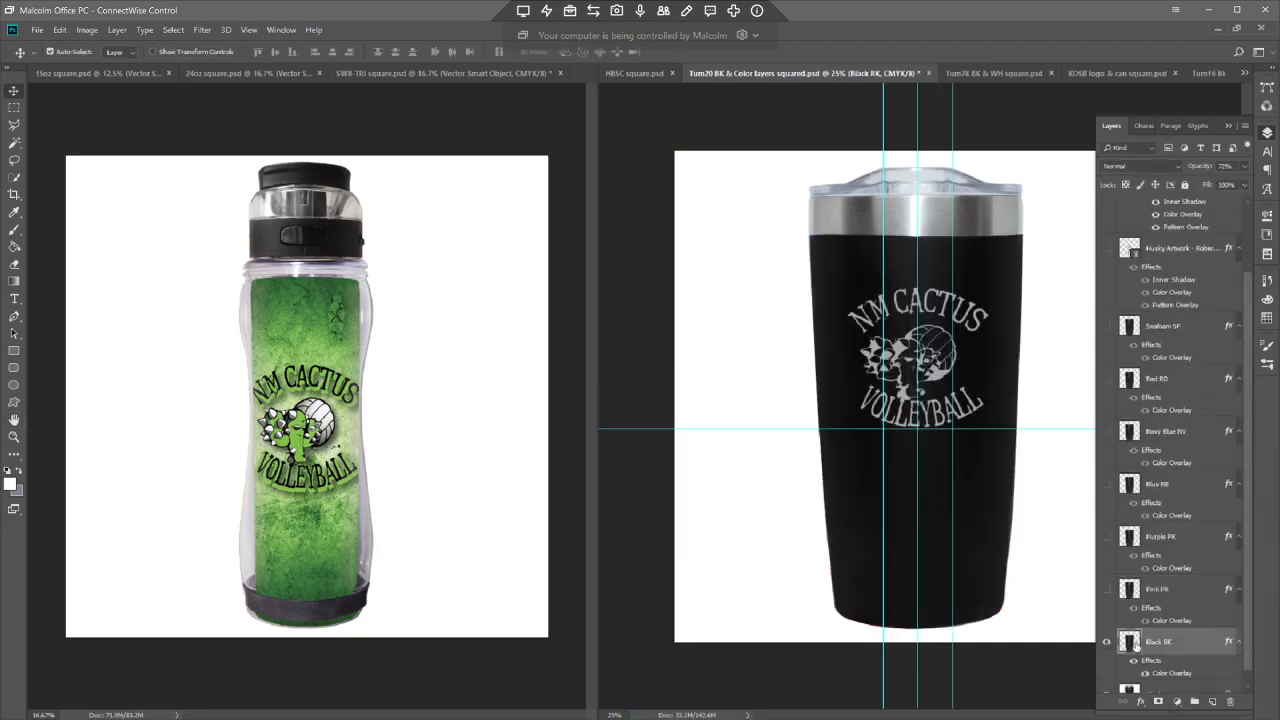
- Start saving a copy of the black tumbler, browsing to Diamond Fundraising's New Mexico Volleyball Club zLinks folder
{"action": "key", "text": "ctrl+shift+s"}
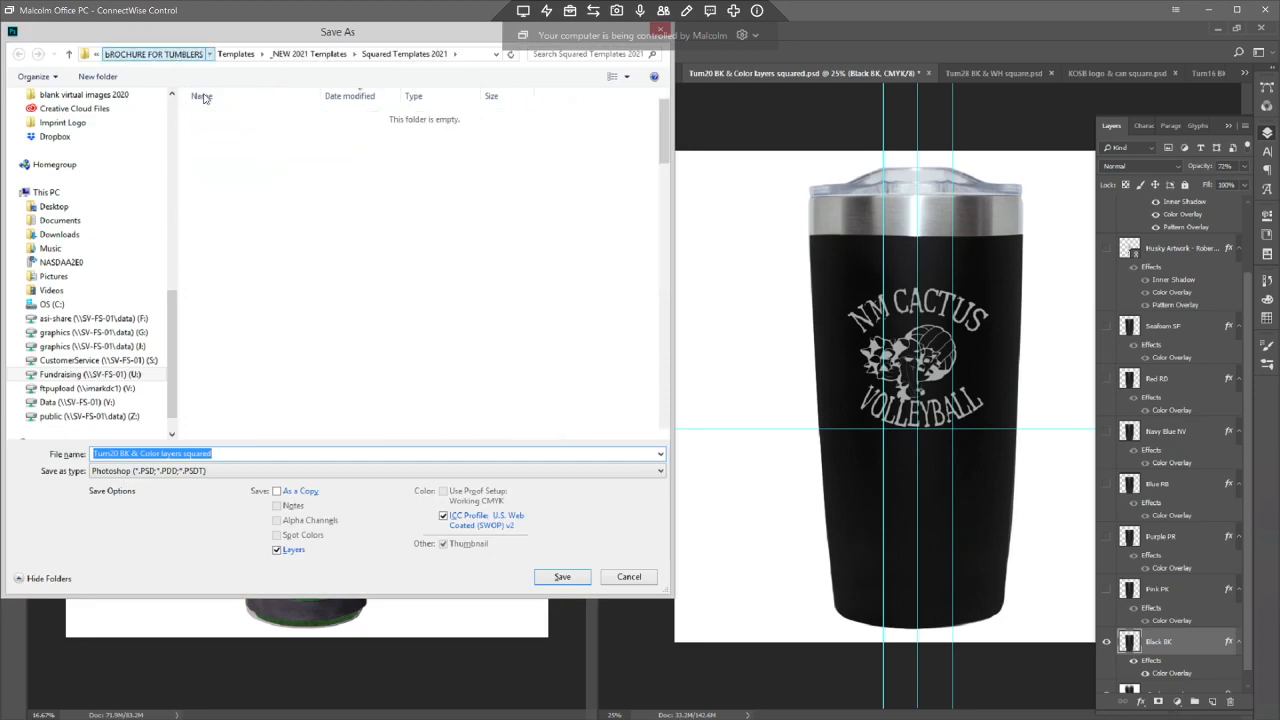
{"action": "double_click", "coordinate": [226, 129]}
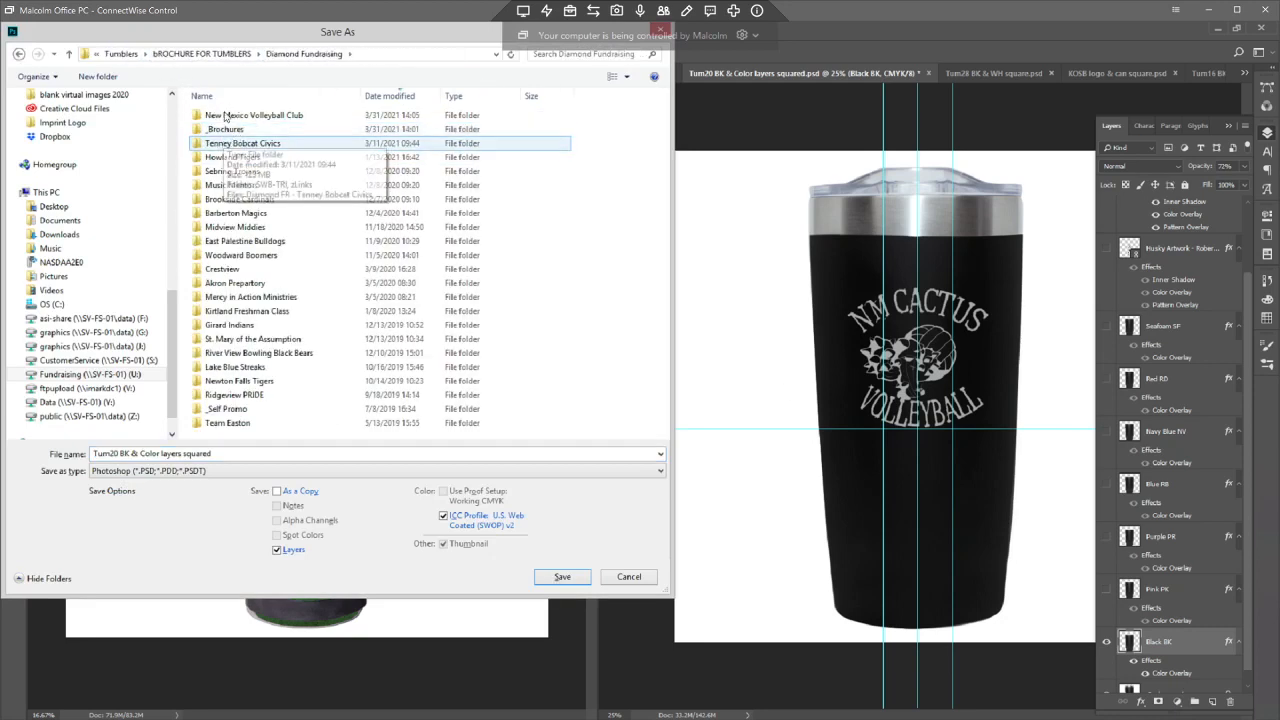
{"action": "double_click", "coordinate": [226, 117]}
{"action": "double_click", "coordinate": [218, 129]}
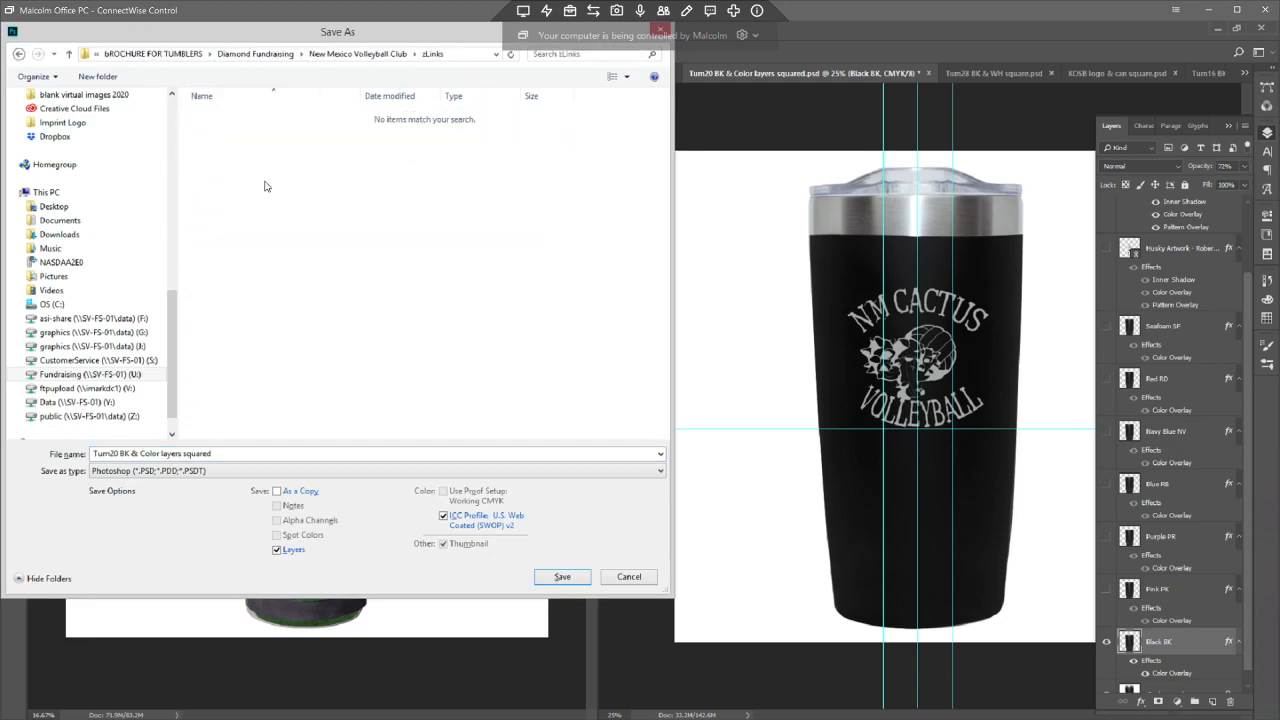
- Save the black tumbler as a maximum-quality baseline optimized JPEG named Tum20 BK
{"action": "left_click", "coordinate": [203, 473]}
{"action": "key", "text": "j"}
{"action": "key", "text": "Return"}
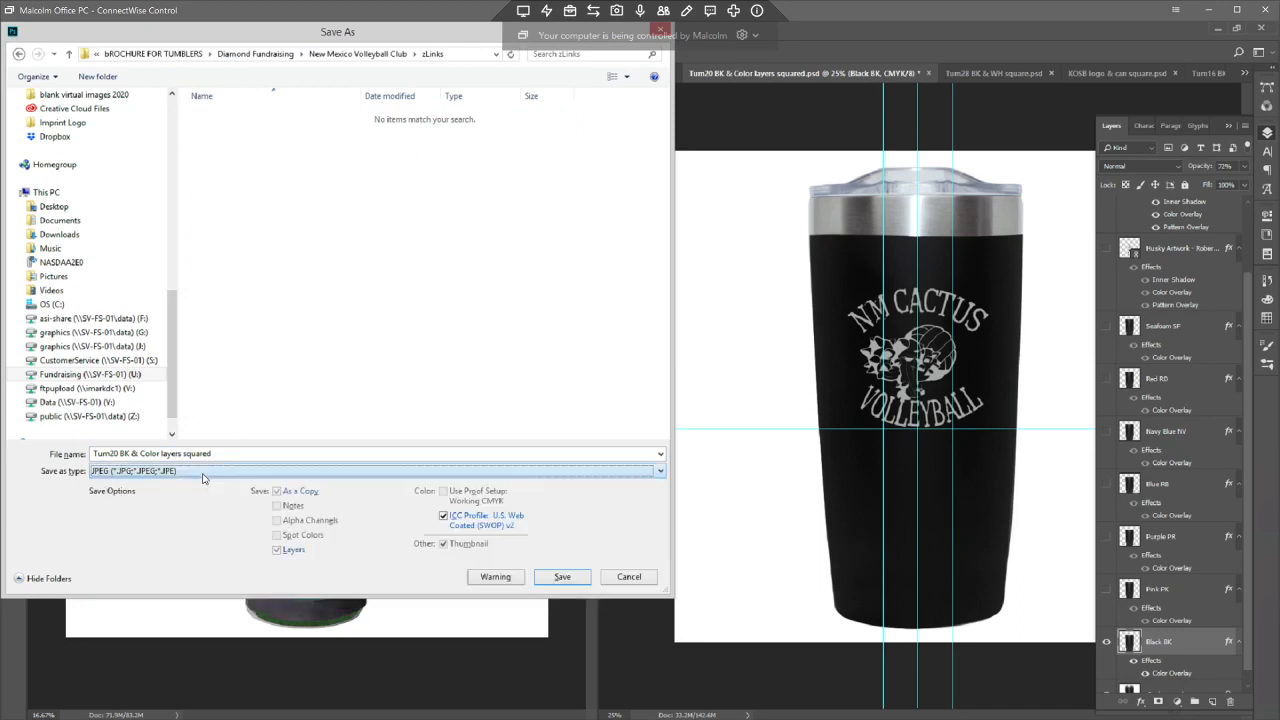
{"action": "left_click", "coordinate": [229, 213]}
{"action": "left_click", "coordinate": [196, 459]}
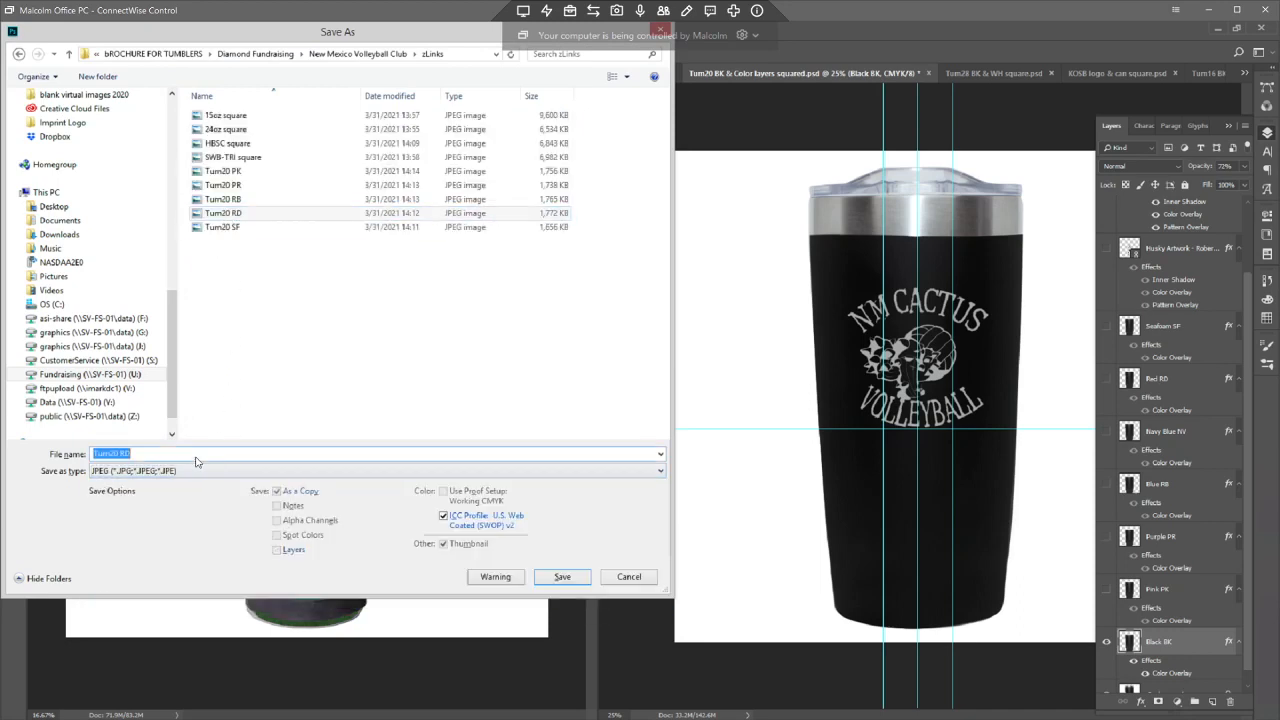
{"action": "left_click", "coordinate": [203, 455]}
{"action": "key", "text": "BackSpace"}
{"action": "key", "text": "BackSpace"}
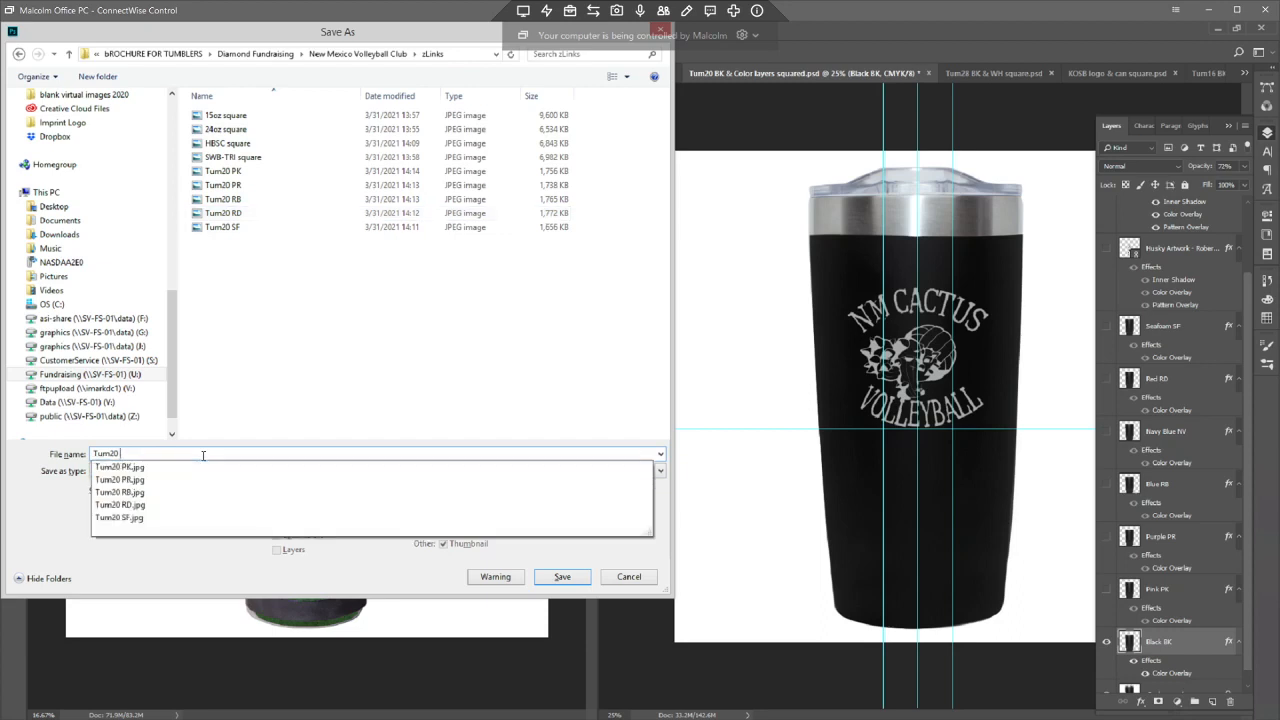
{"action": "type", "text": "BK"}
{"action": "key", "text": "BackSpace"}
{"action": "key", "text": "BackSpace"}
{"action": "type", "text": "BK"}
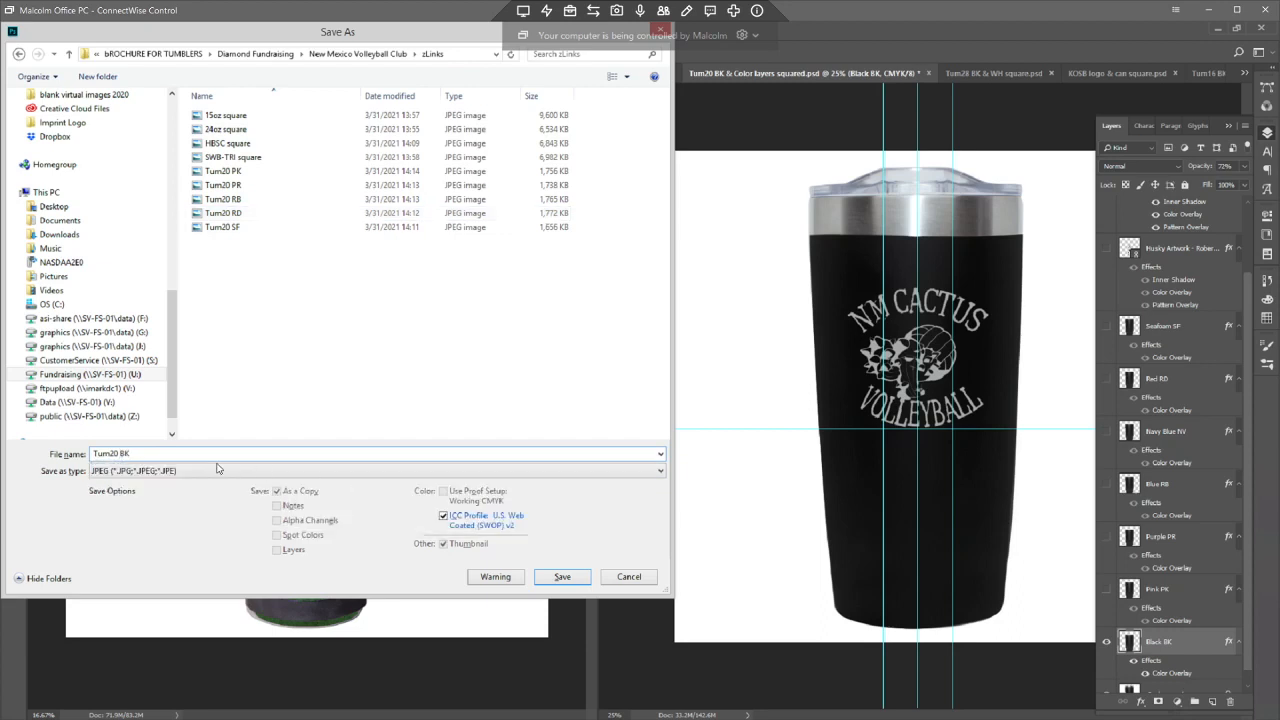
{"action": "left_click", "coordinate": [577, 584]}
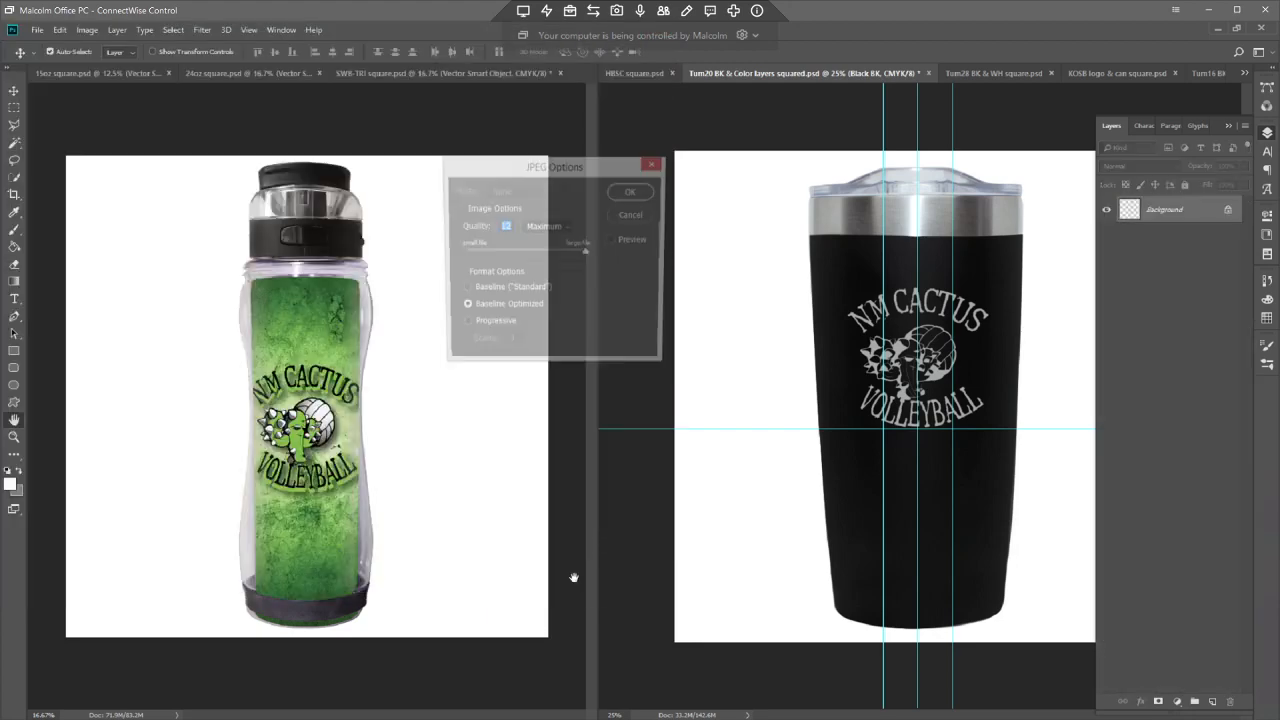
{"action": "left_click", "coordinate": [633, 192]}
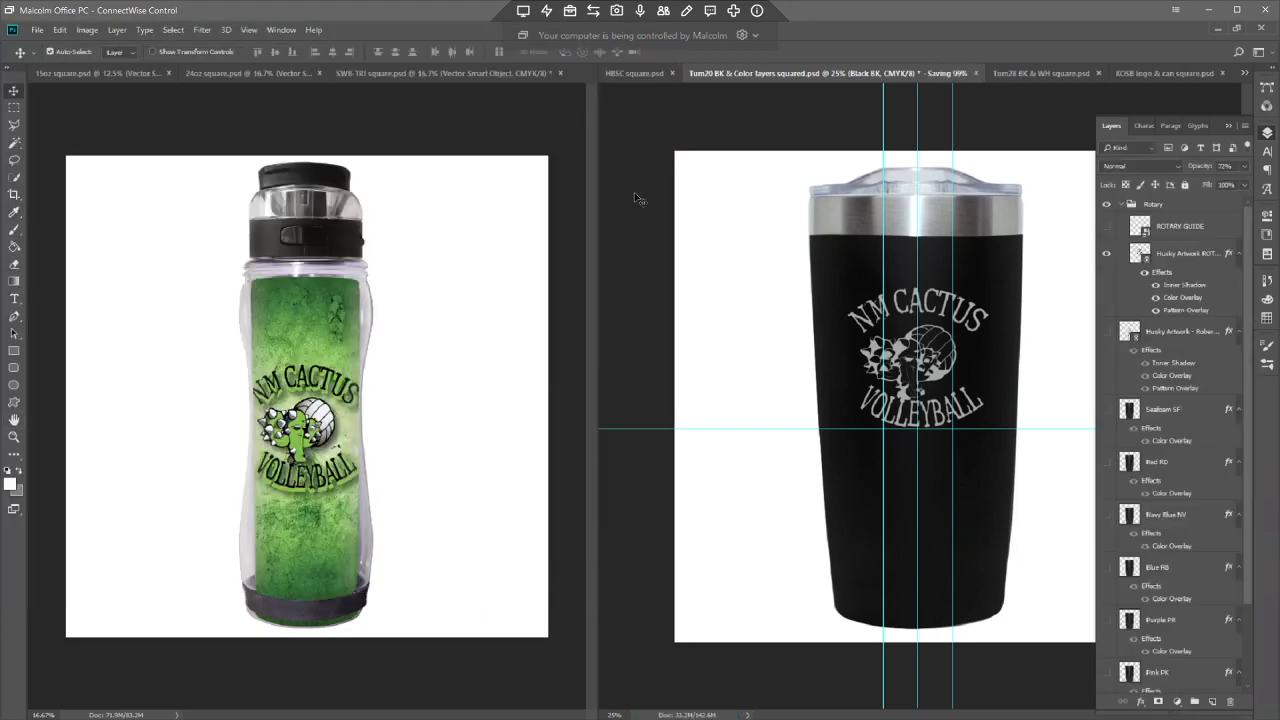
- Switch to the brochure in InDesign and replace the first page's black 20 oz Bulldogs tumbler with the placed Tum20 BK image
{"action": "key", "text": "alt+Tab"}
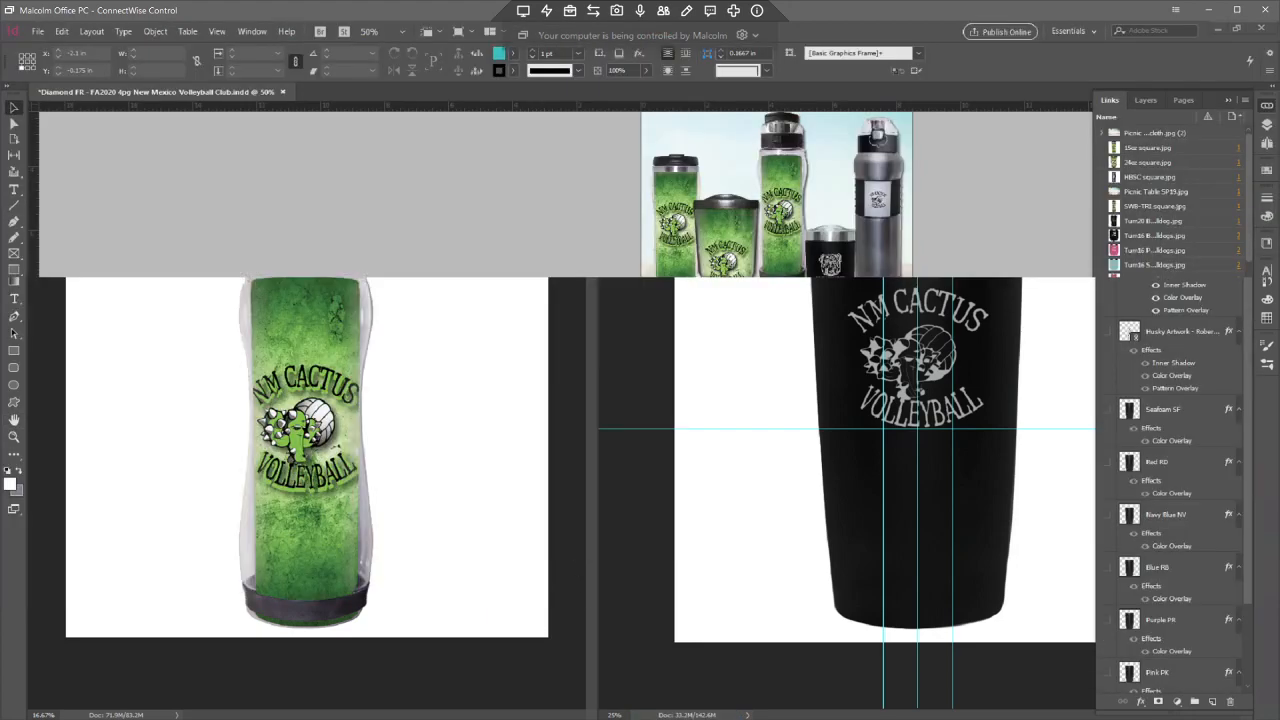
{"action": "left_click", "coordinate": [840, 310]}
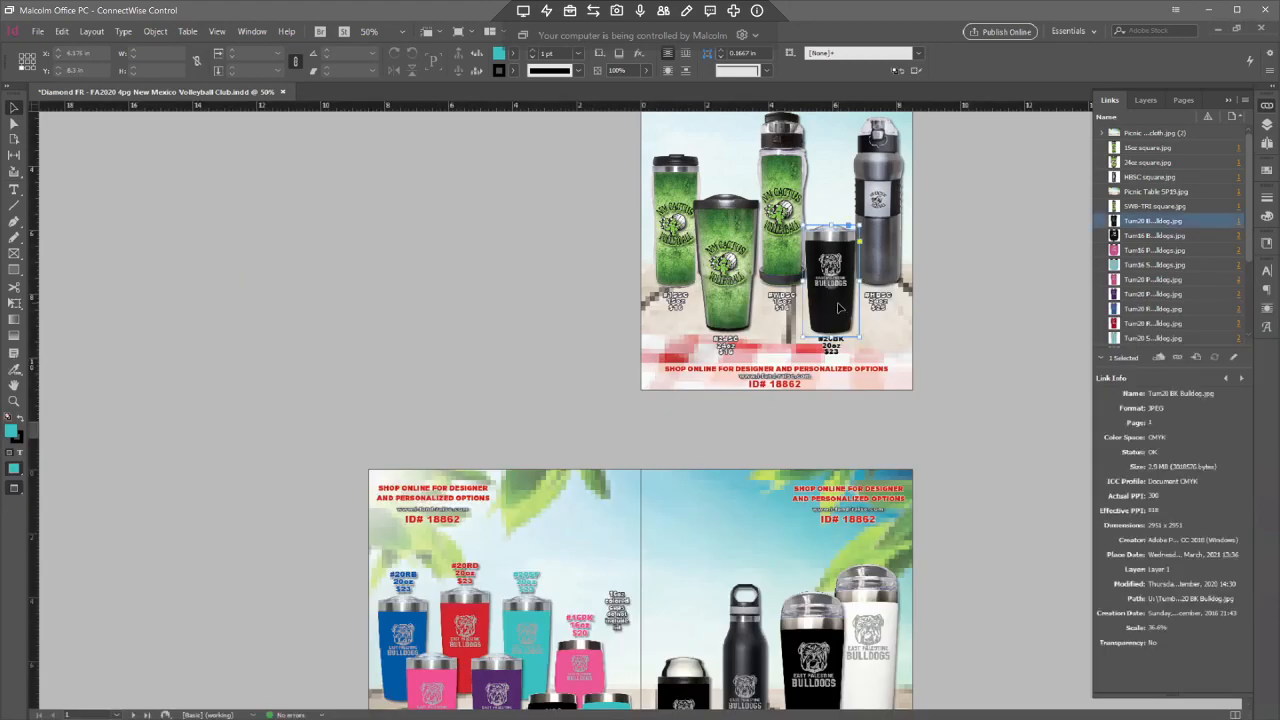
{"action": "key", "text": "ctrl+d"}
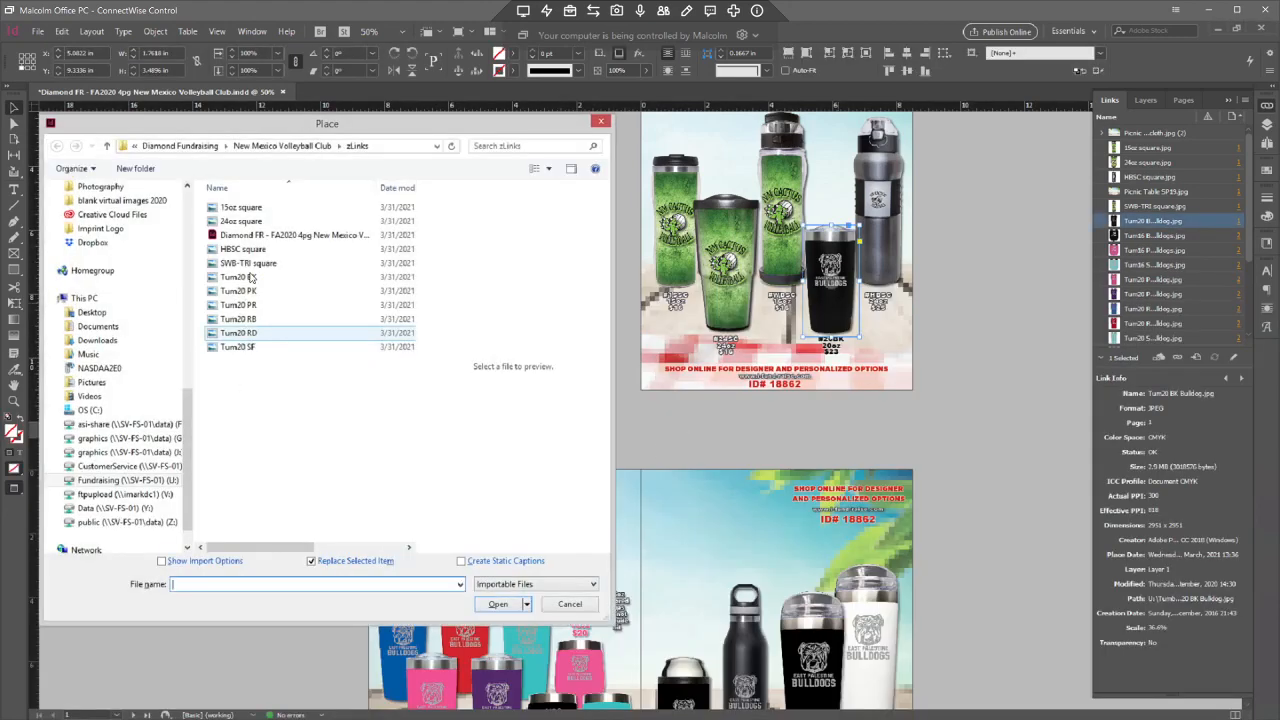
{"action": "left_click", "coordinate": [330, 277]}
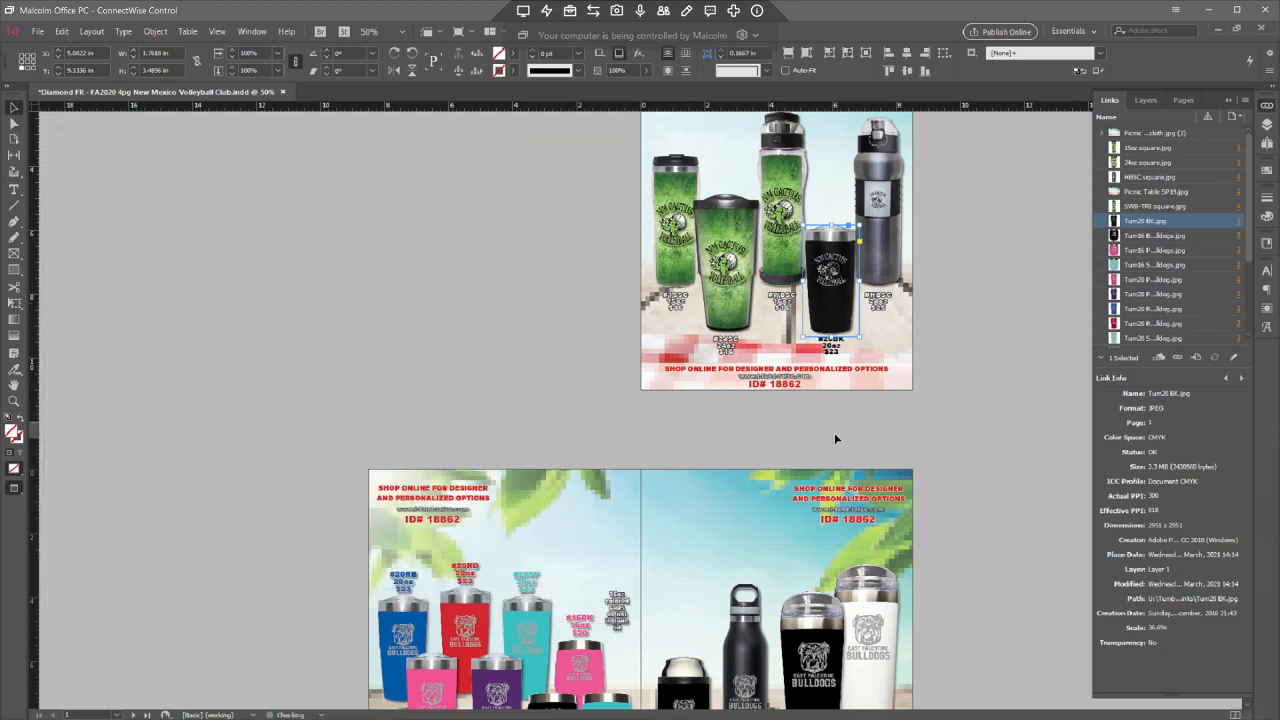
{"action": "left_click", "coordinate": [879, 403]}
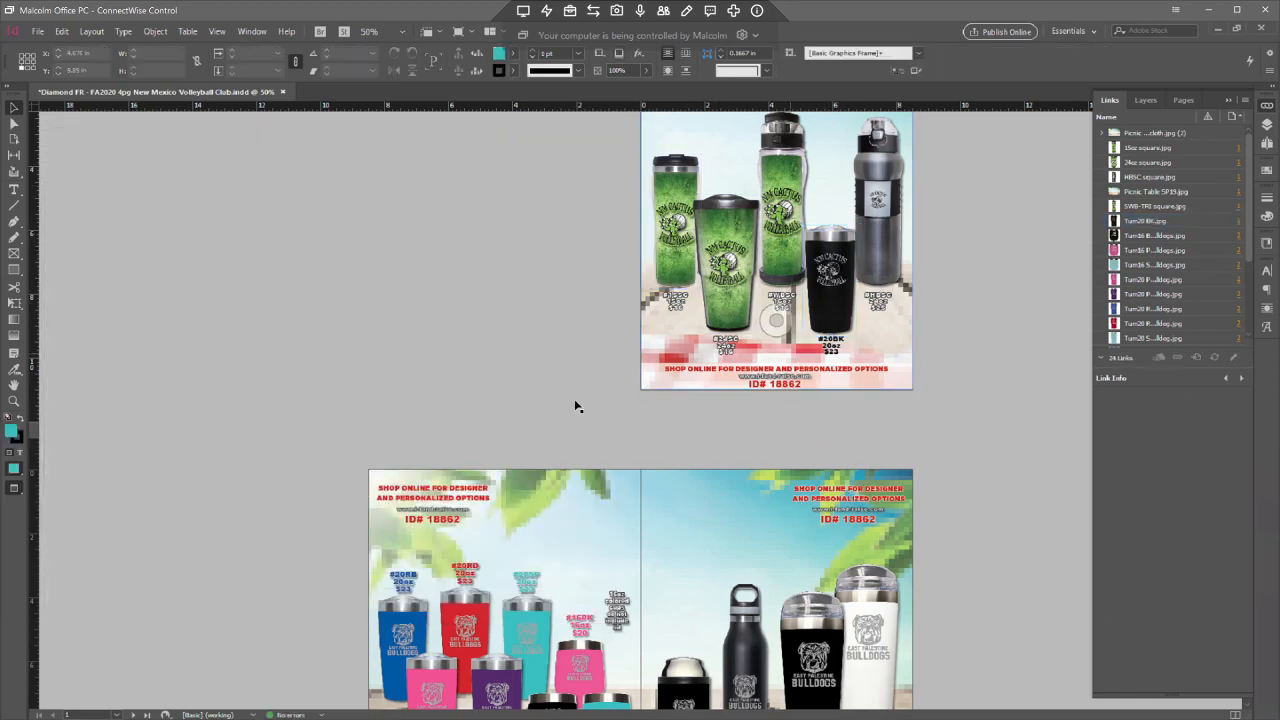
- Replace the blue 20 oz Bulldogs tumbler on the brochure's second page with the placed Tum20 RB image
{"action": "scroll", "coordinate": [575, 404], "scroll_direction": "down", "scroll_amount": 5}
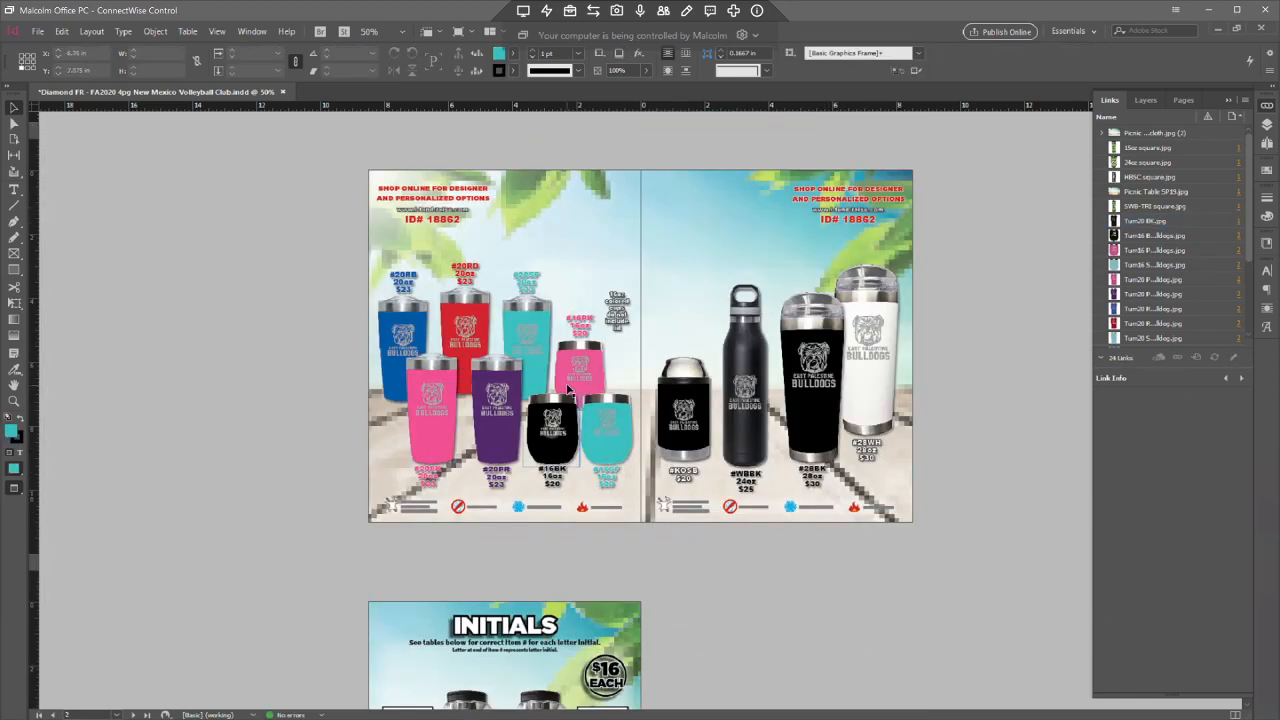
{"action": "key", "text": "ctrl+equal"}
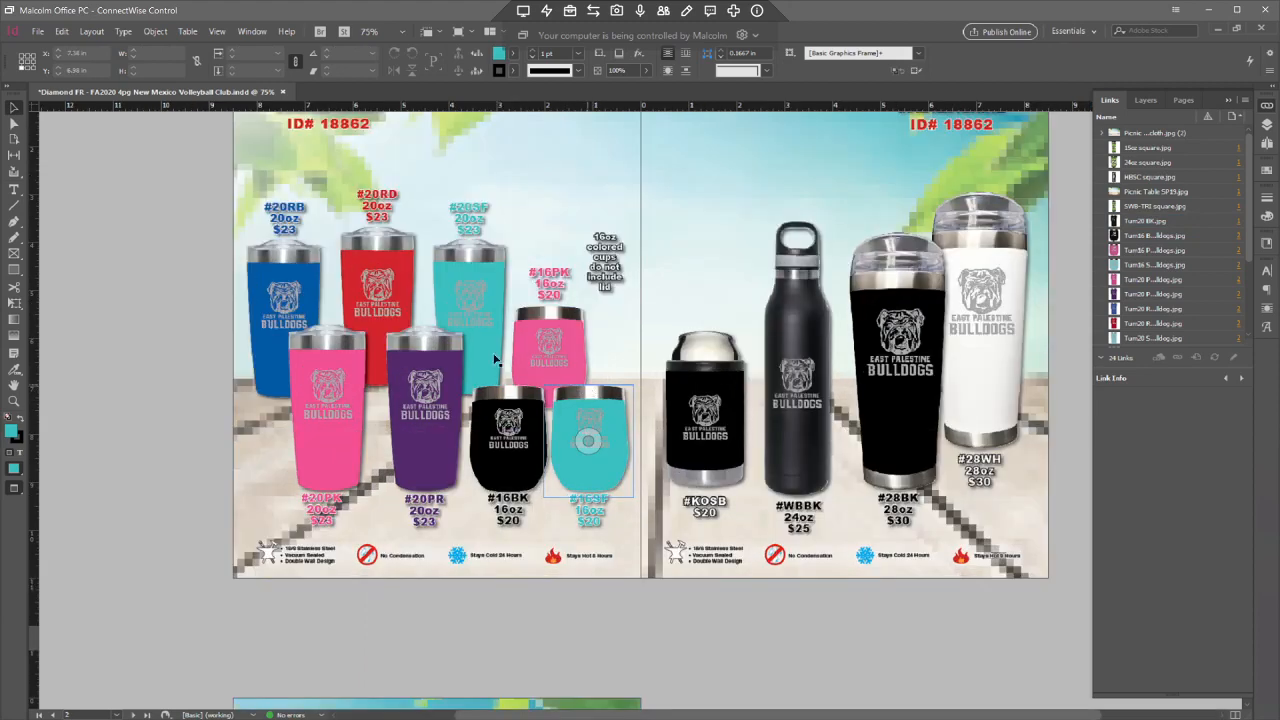
{"action": "left_click", "coordinate": [260, 275]}
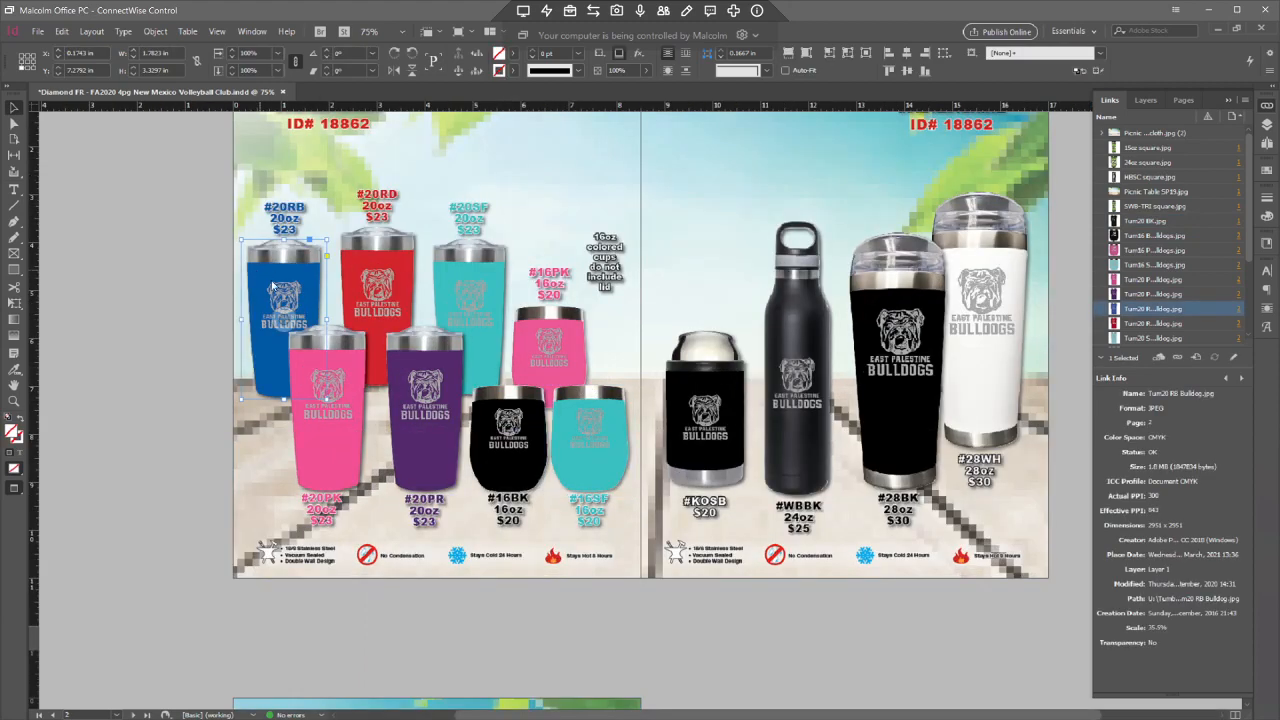
{"action": "key", "text": "ctrl+d"}
{"action": "double_click", "coordinate": [240, 321]}
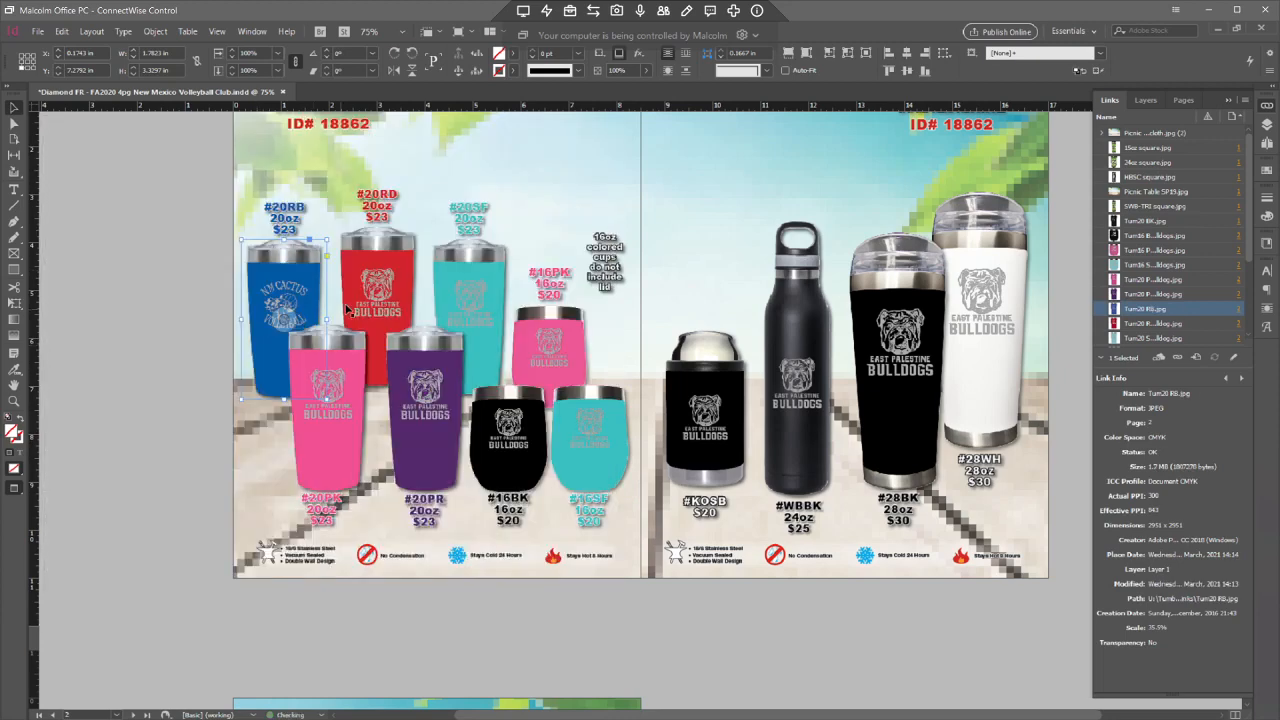
- Replace the red and seafoam 20 oz Bulldogs tumblers with the placed Tum20 RD and Tum20 SF images
{"action": "left_click", "coordinate": [349, 307]}
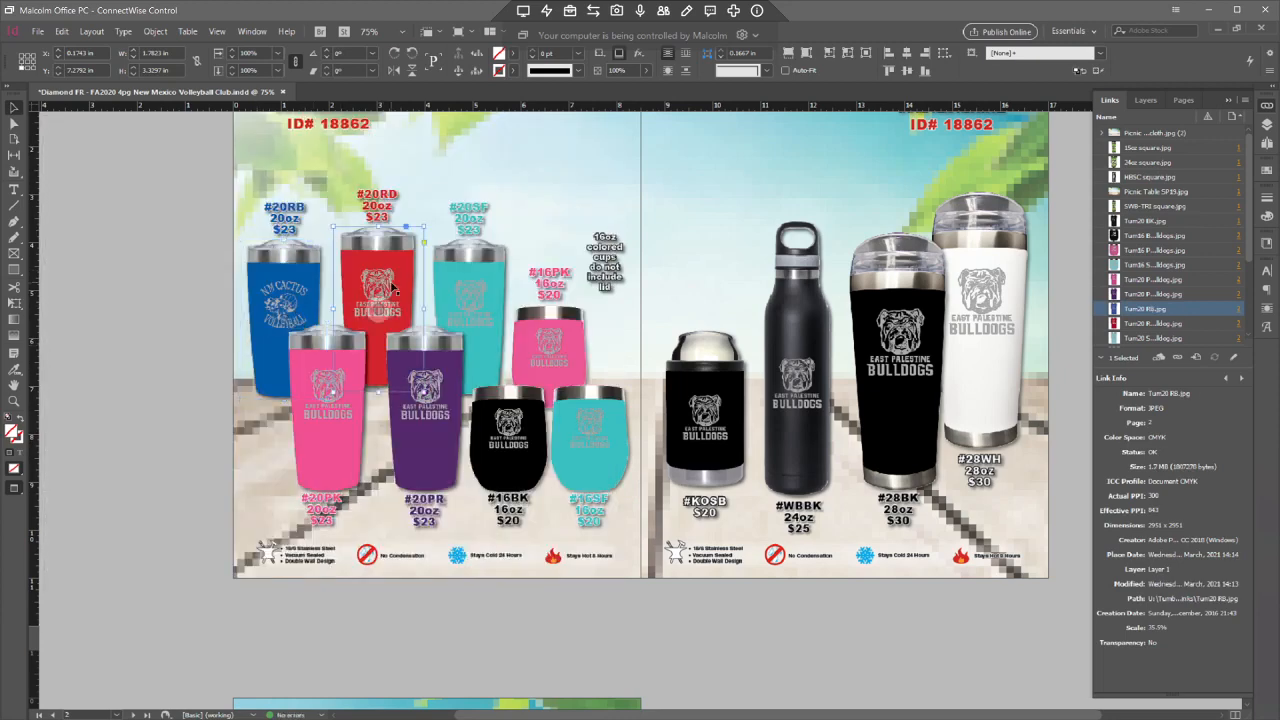
{"action": "key", "text": "ctrl+d"}
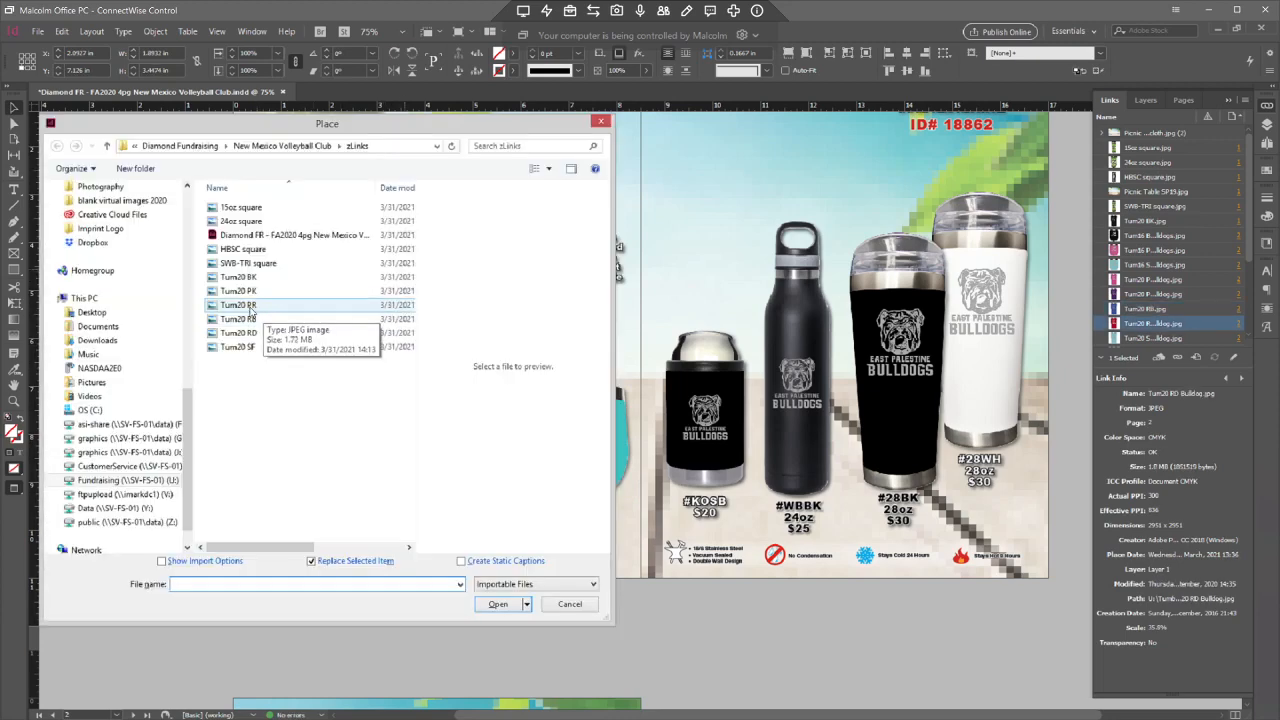
{"action": "left_click", "coordinate": [262, 332]}
{"action": "key", "text": "Return"}
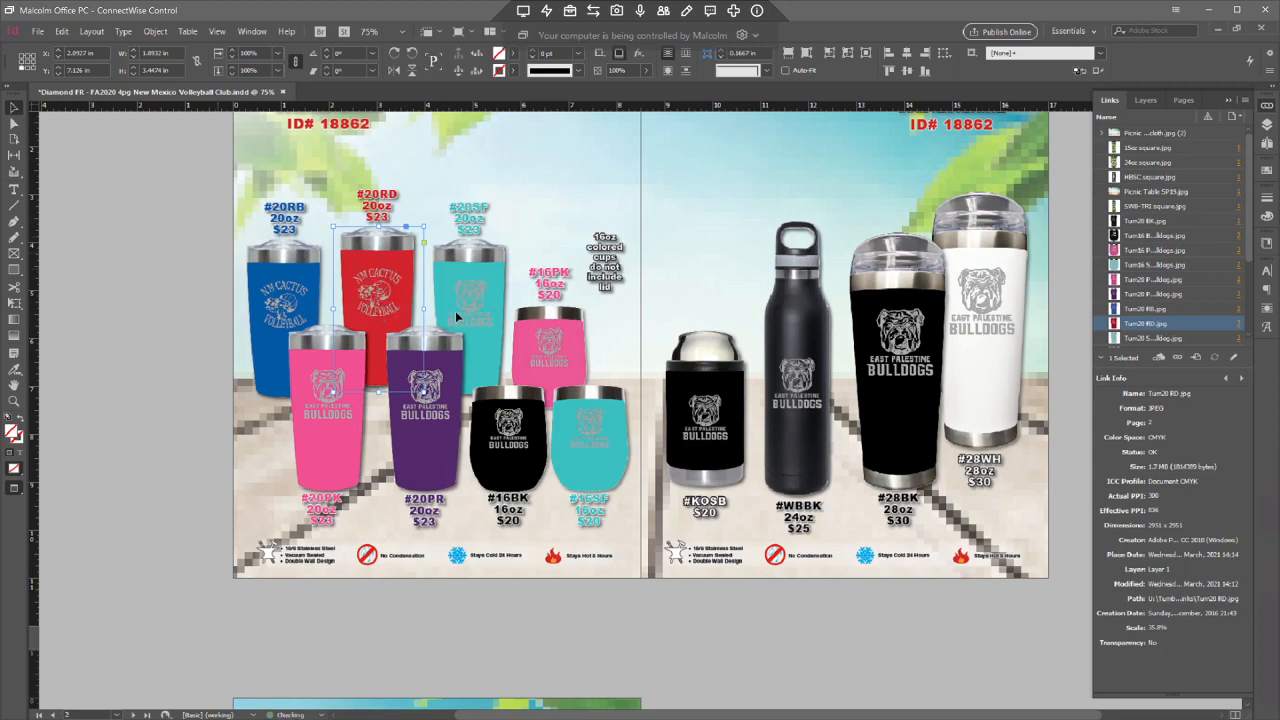
{"action": "left_click", "coordinate": [487, 279]}
{"action": "key", "text": "ctrl+d"}
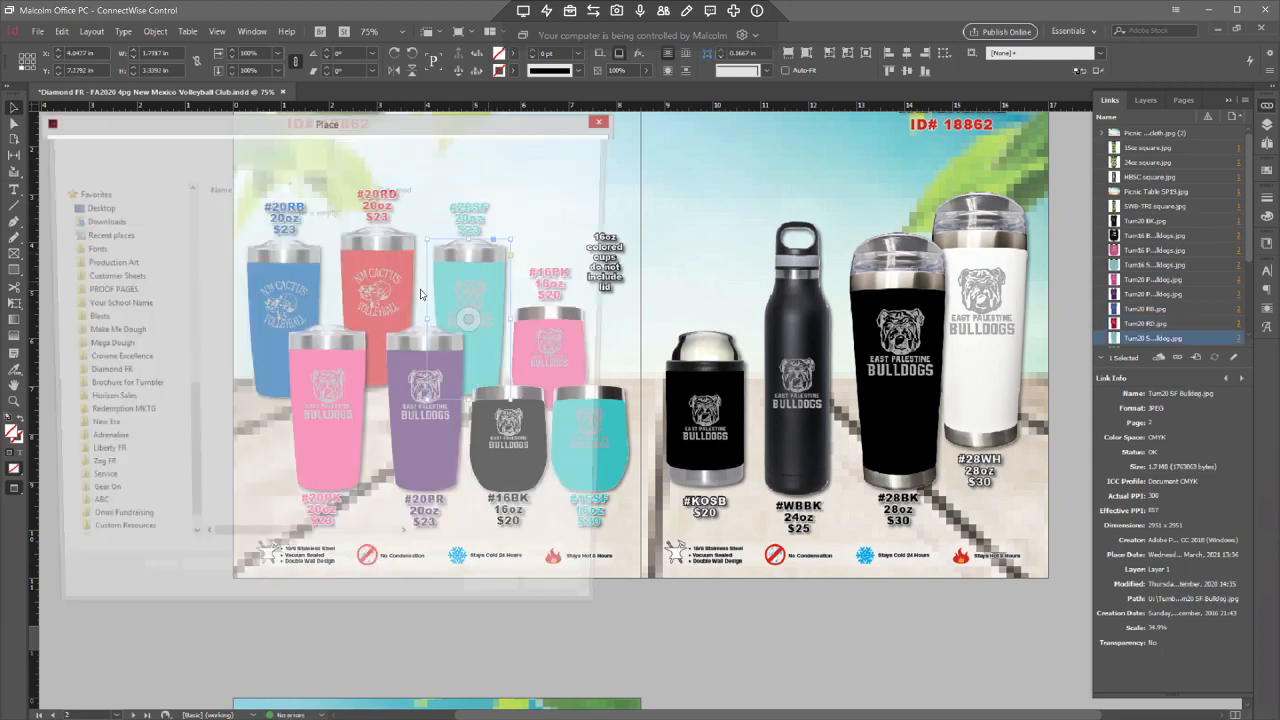
{"action": "double_click", "coordinate": [240, 346]}
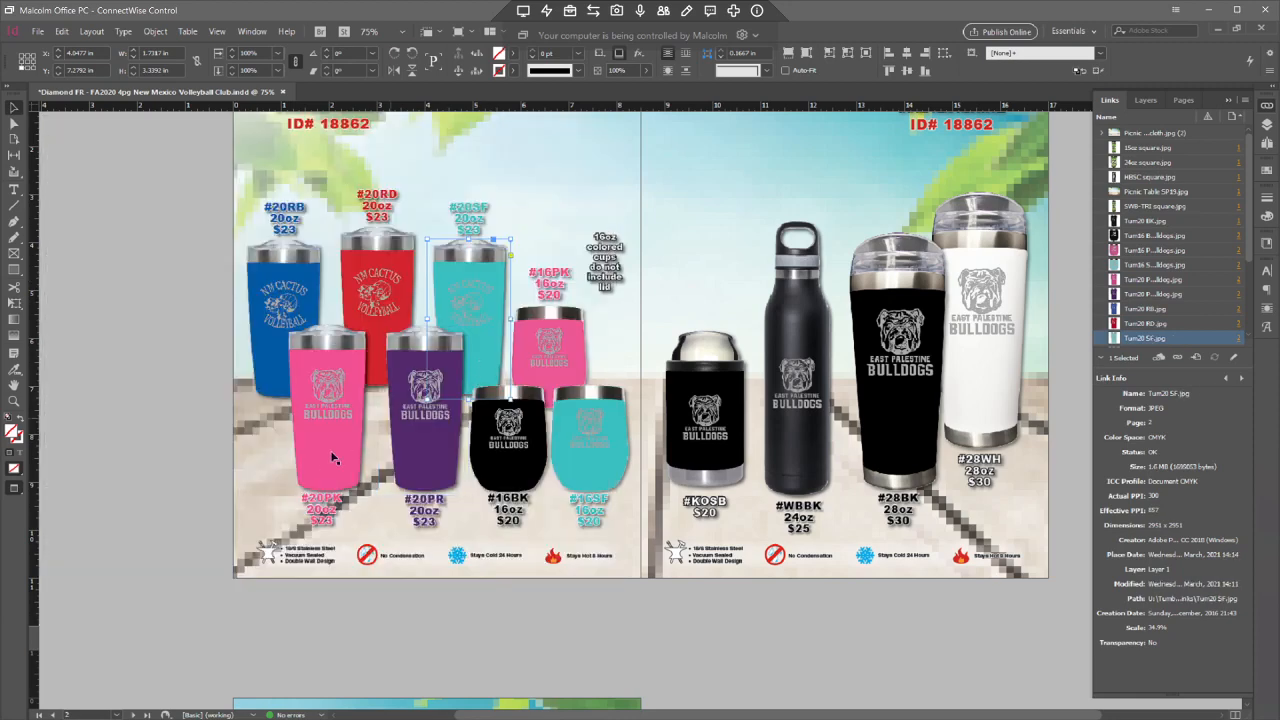
- Replace the pink and purple 20 oz Bulldogs tumblers with the placed Tum20 PK and Tum20 PR images
{"action": "left_click", "coordinate": [324, 455]}
{"action": "key", "text": "ctrl+d"}
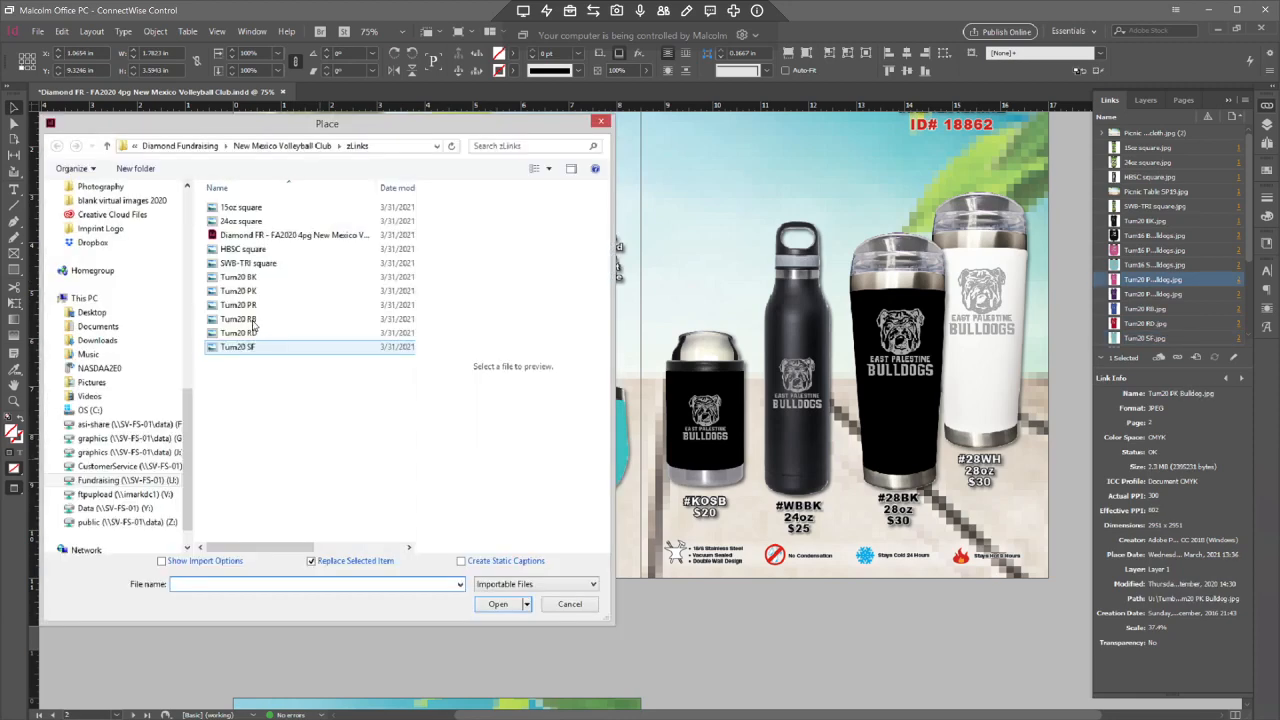
{"action": "left_click", "coordinate": [262, 291]}
{"action": "double_click", "coordinate": [265, 305]}
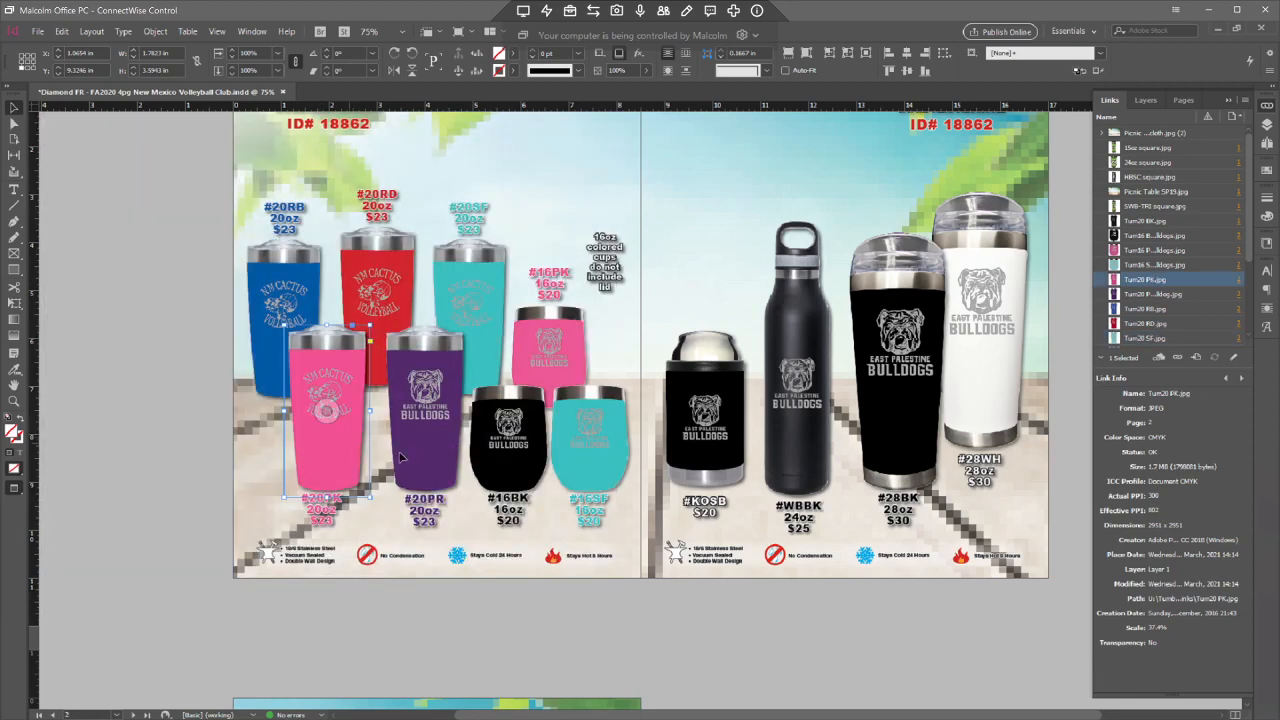
{"action": "key", "text": "ctrl+d"}
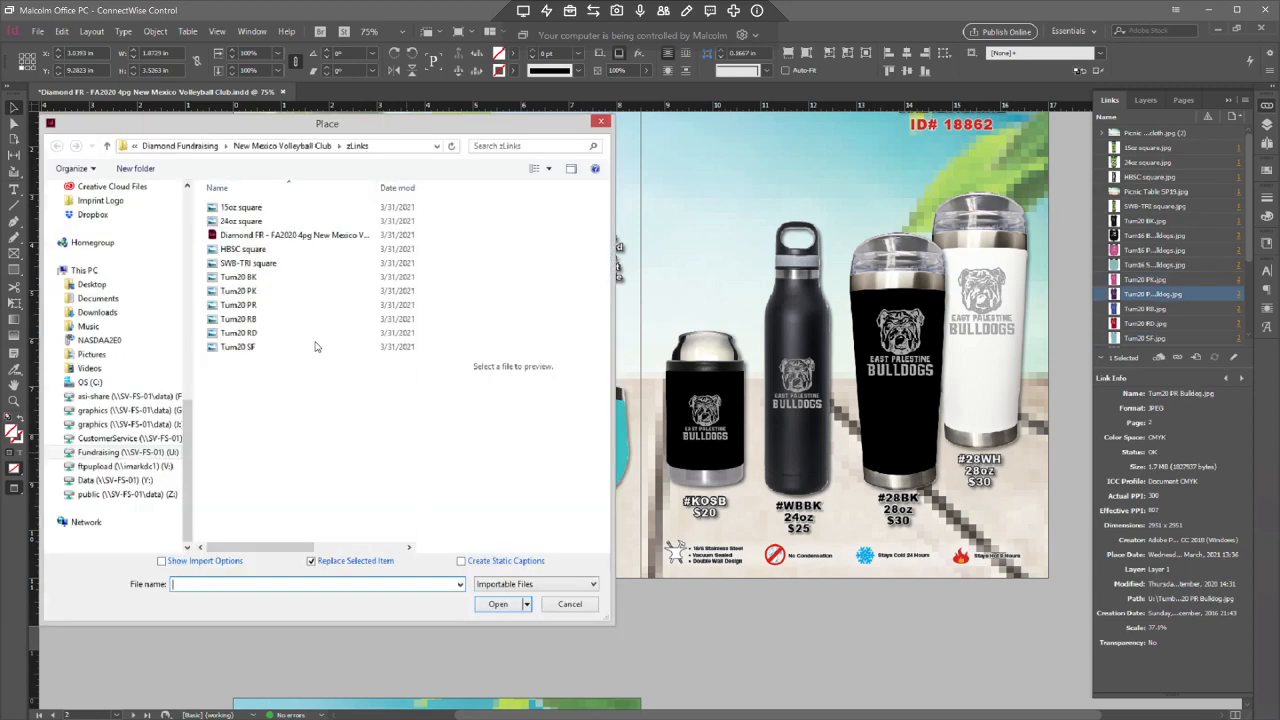
{"action": "left_click", "coordinate": [265, 298]}
{"action": "double_click", "coordinate": [265, 298]}
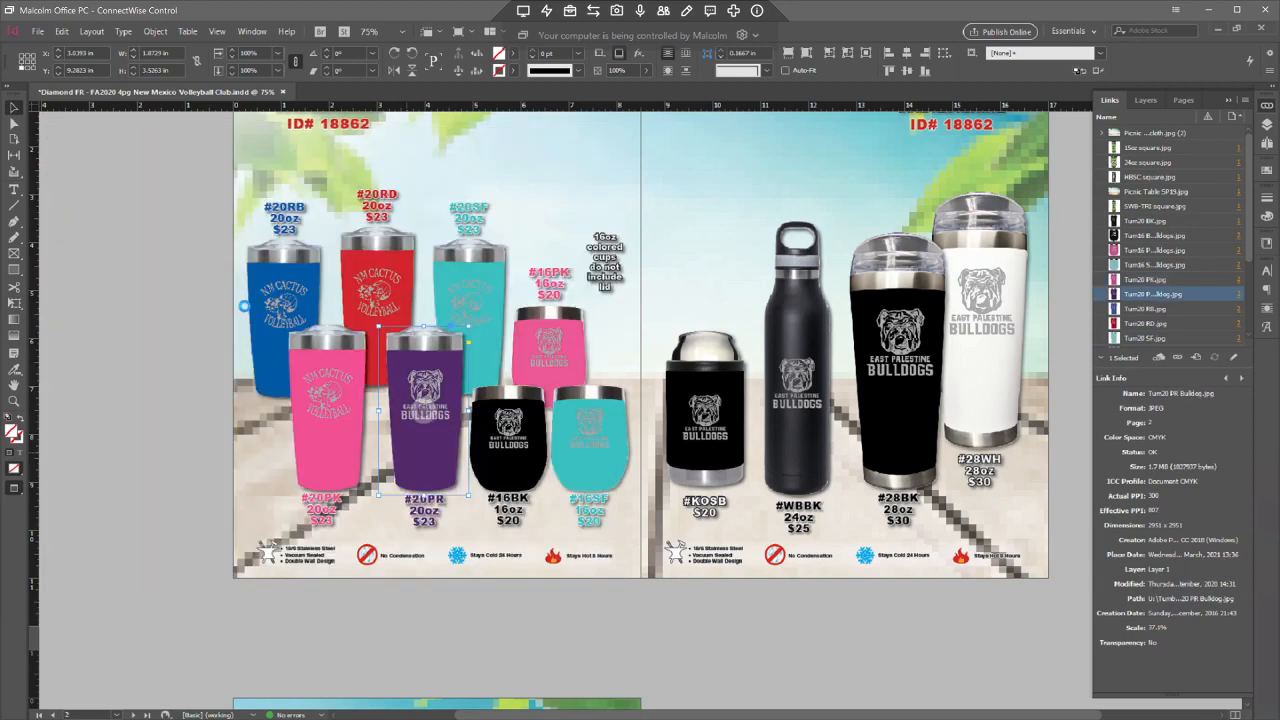
{"action": "left_click", "coordinate": [560, 517]}
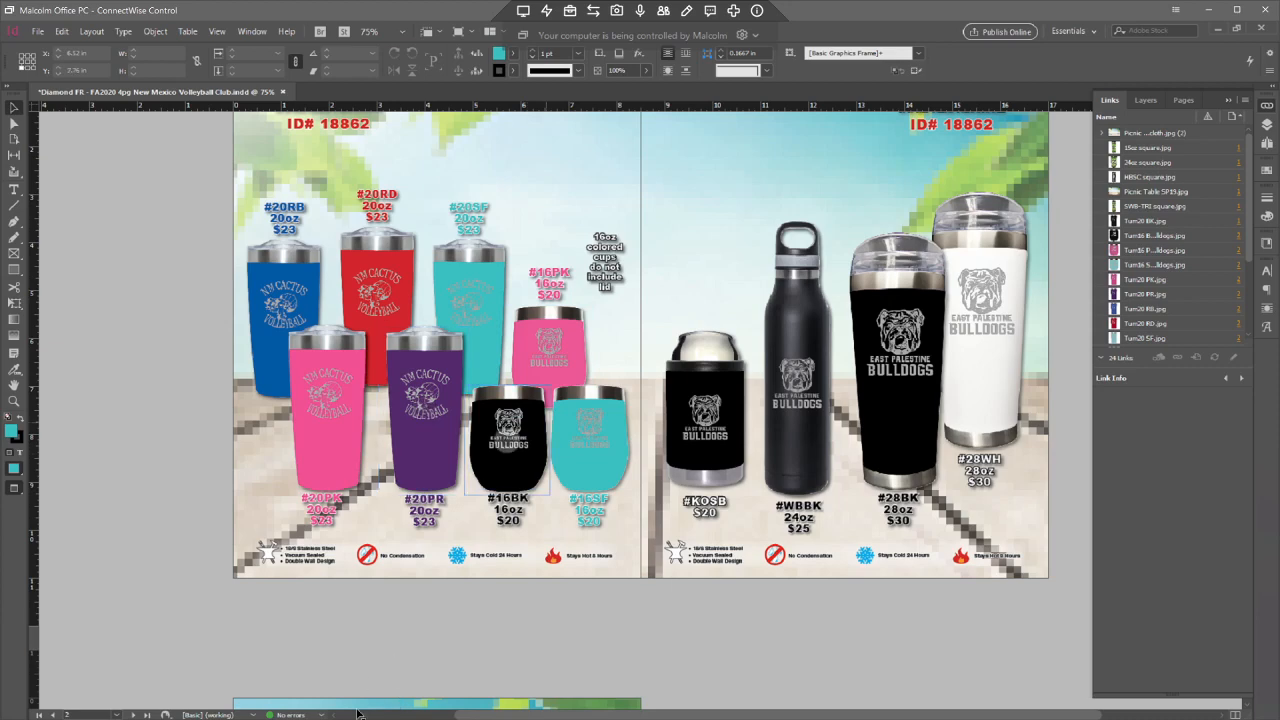
- Switch to Photoshop and close the Tum20 BK & Color layers squared document without saving changes
{"action": "key", "text": "alt+Tab"}
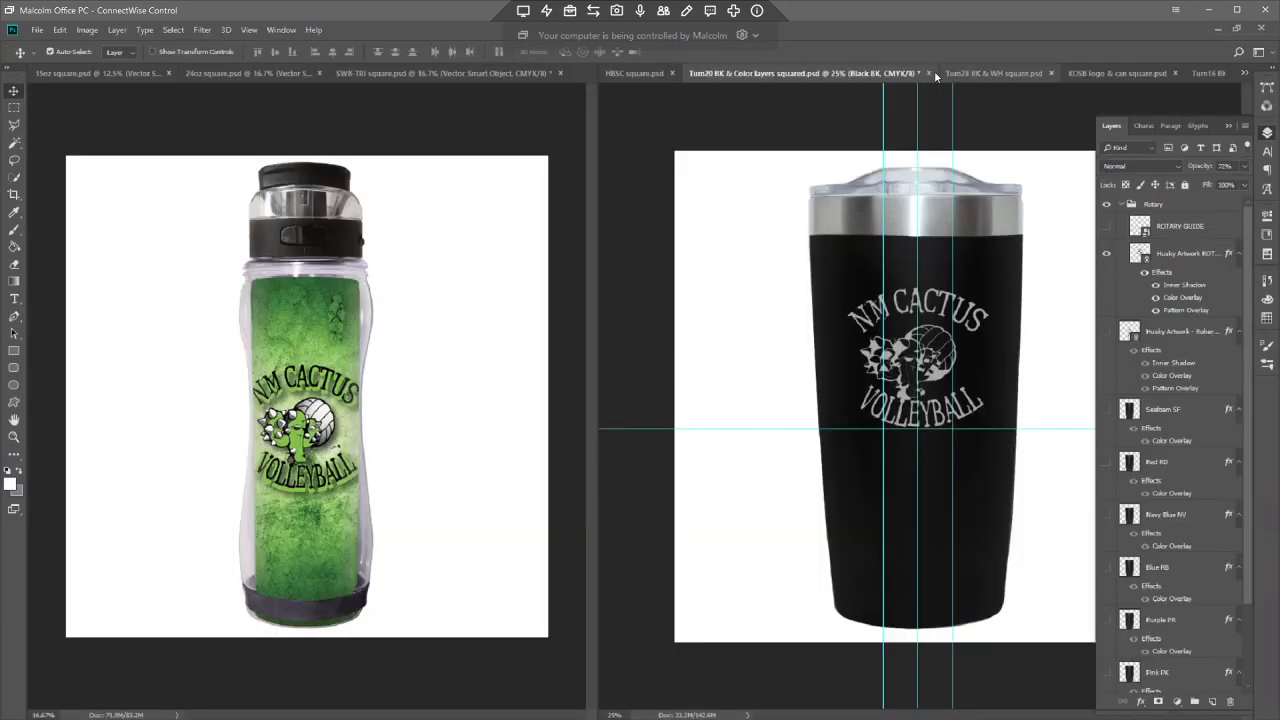
{"action": "left_click", "coordinate": [928, 74]}
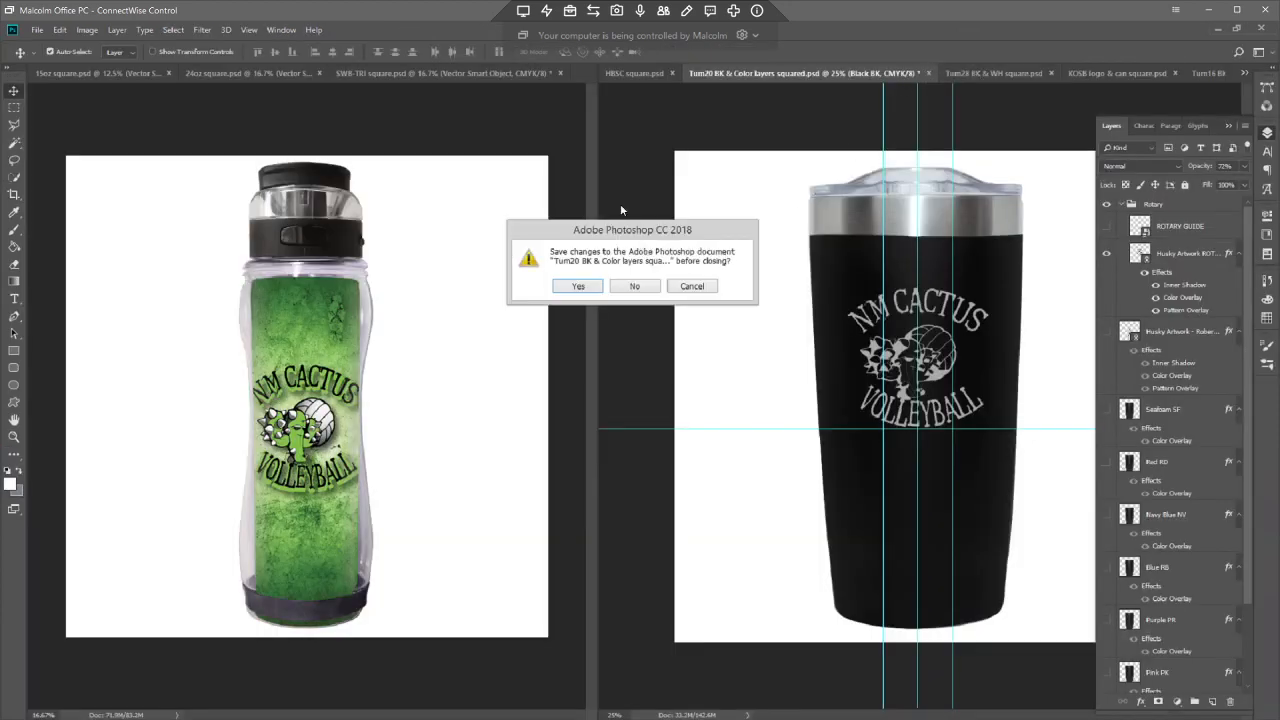
{"action": "left_click", "coordinate": [635, 287]}
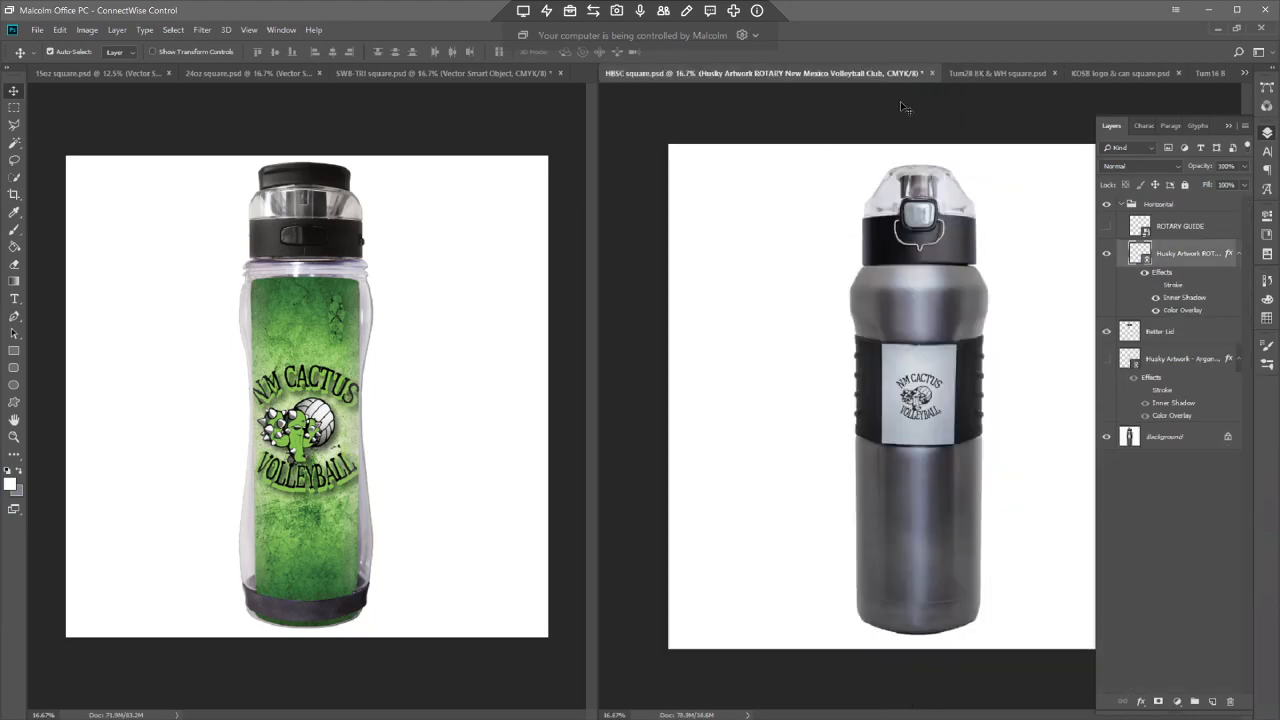
- In Tum16 BK PK SF square.psd, hide the Big Sandy Wildcats artwork, then show and select the Rotary group's artwork layer
{"action": "left_click", "coordinate": [1010, 70]}
{"action": "left_click", "coordinate": [1193, 76]}
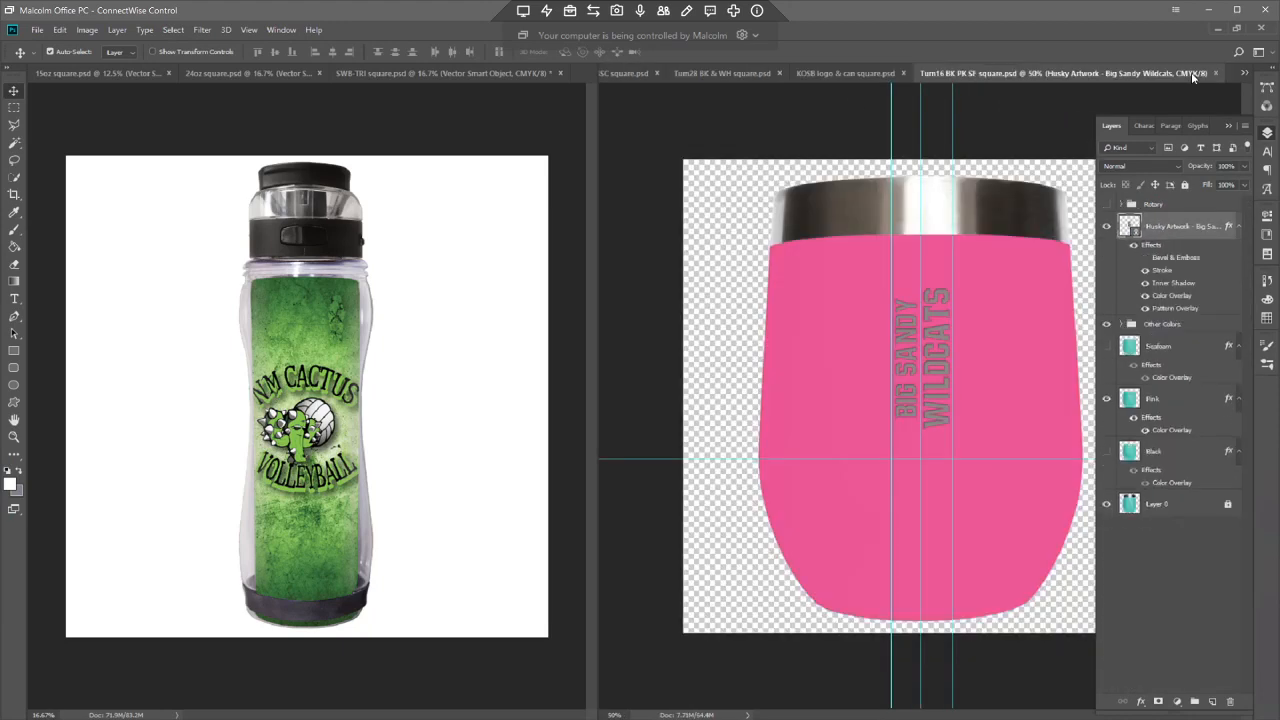
{"action": "right_click", "coordinate": [1182, 229]}
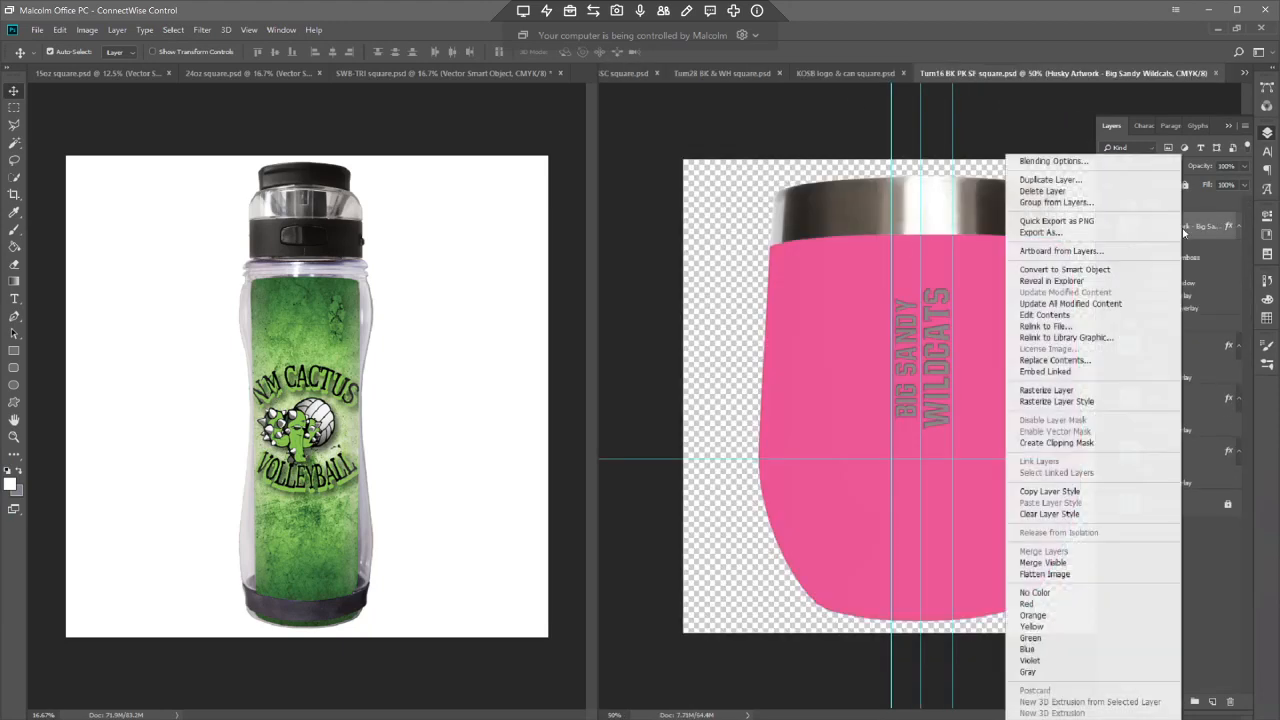
{"action": "key", "text": "Escape"}
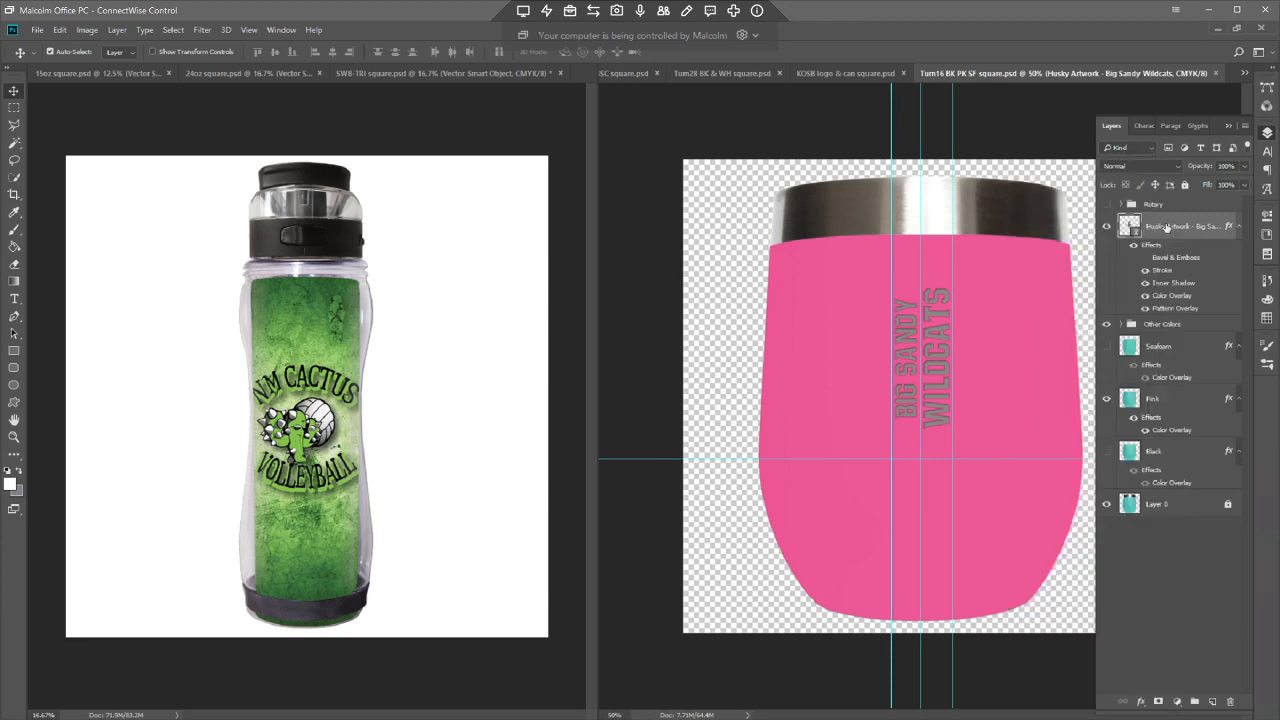
{"action": "left_click", "coordinate": [1107, 227]}
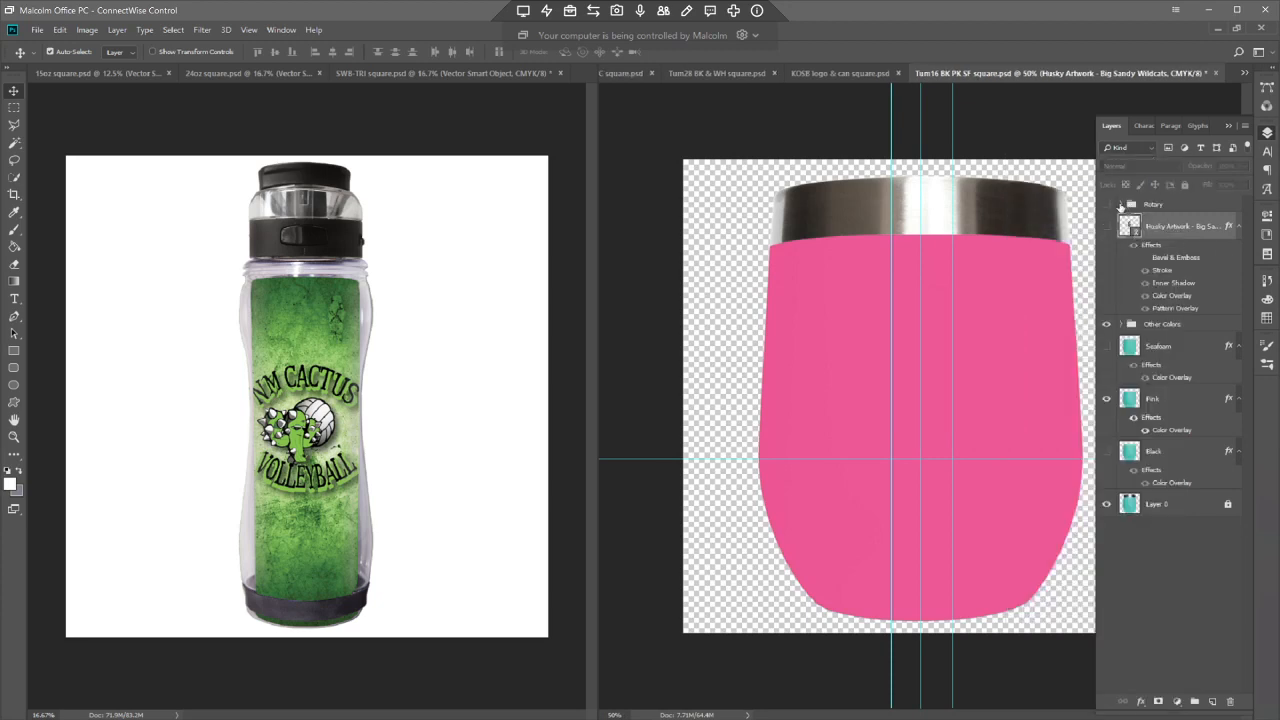
{"action": "left_click", "coordinate": [1120, 205]}
{"action": "left_click", "coordinate": [1107, 255]}
{"action": "left_click", "coordinate": [1158, 258]}
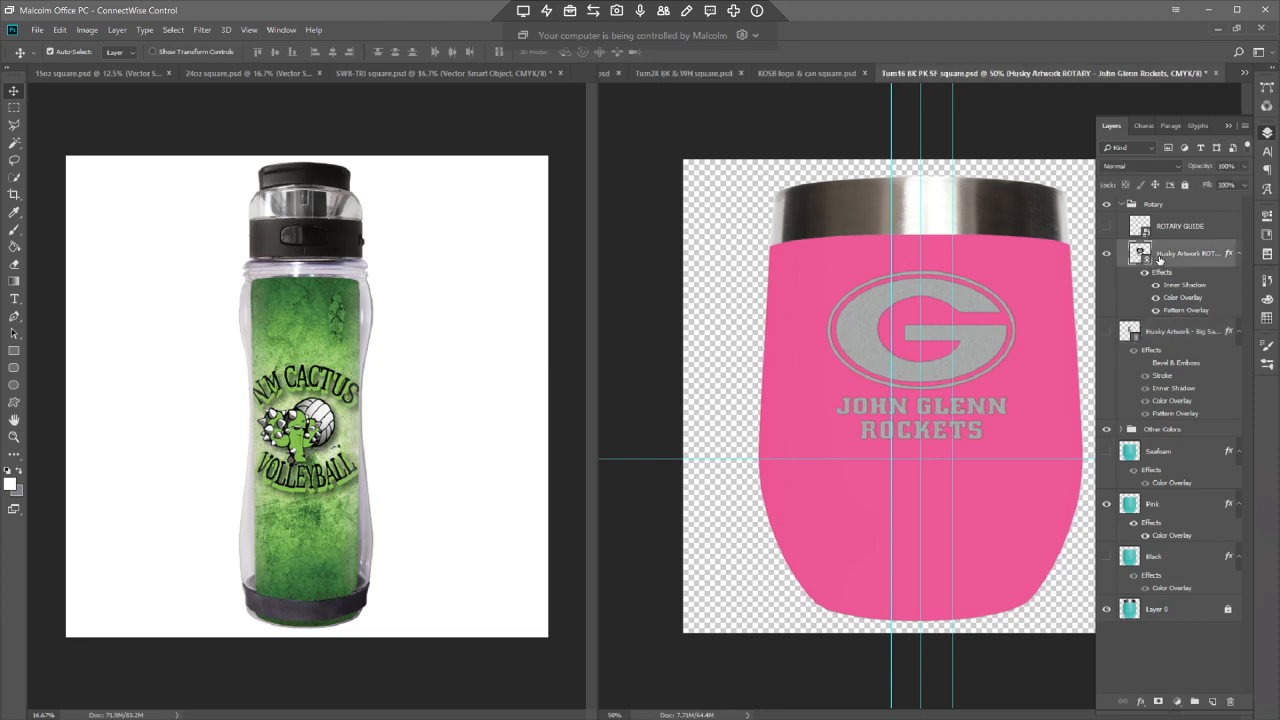
- Relink the rotary artwork layer to Husky Artwork ROTARY New Mexico Volleyball Club from Diamond Fundraising's New Mexico Volleyball Club folder
{"action": "right_click", "coordinate": [1164, 262]}
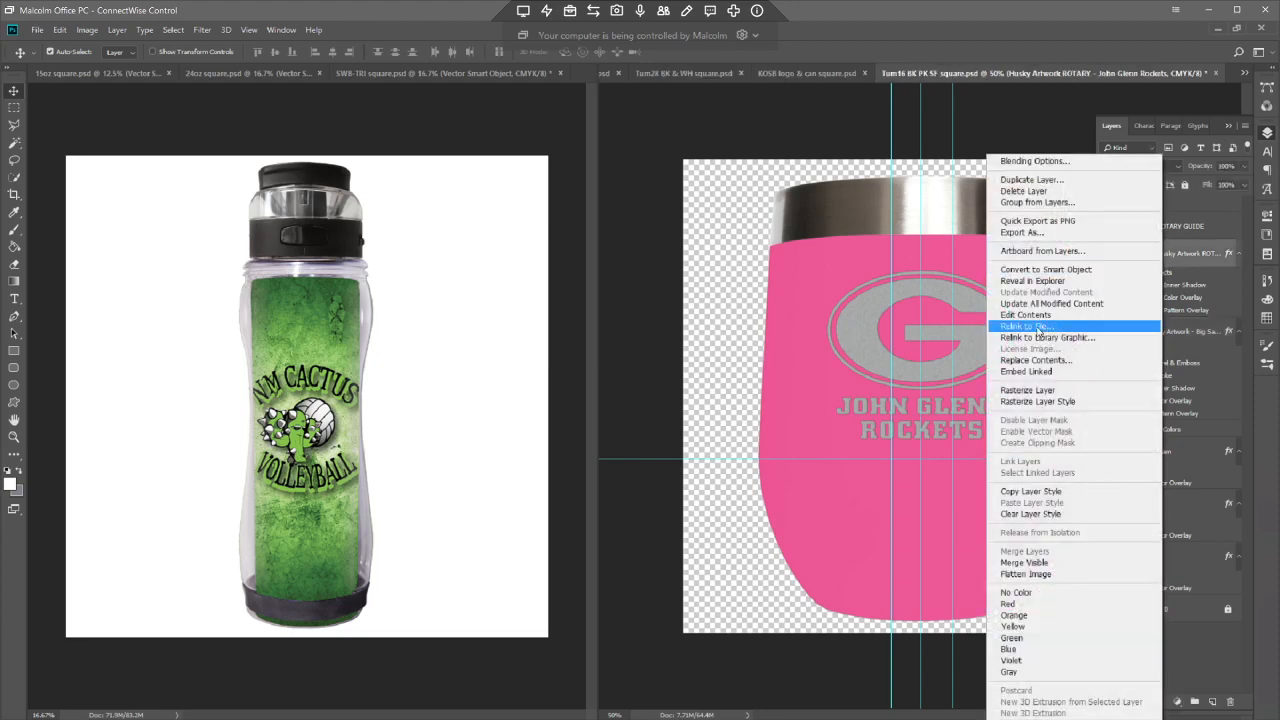
{"action": "left_click", "coordinate": [1080, 326]}
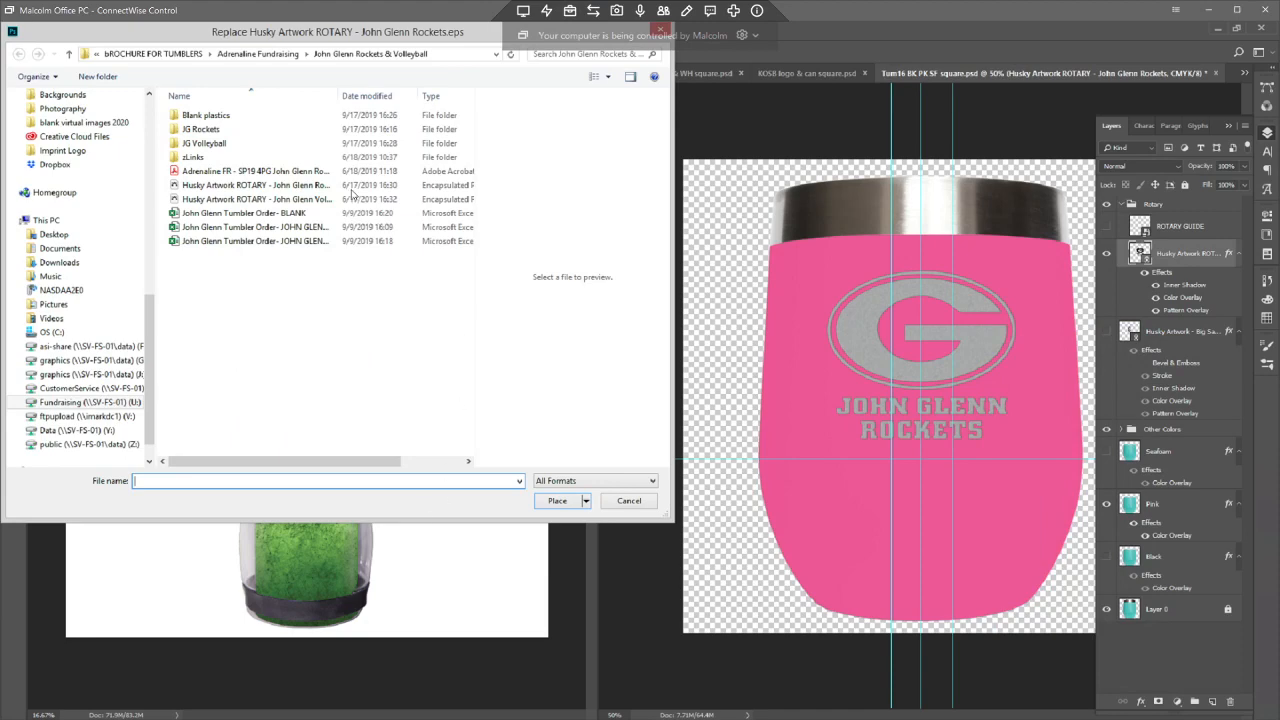
{"action": "left_click", "coordinate": [150, 54]}
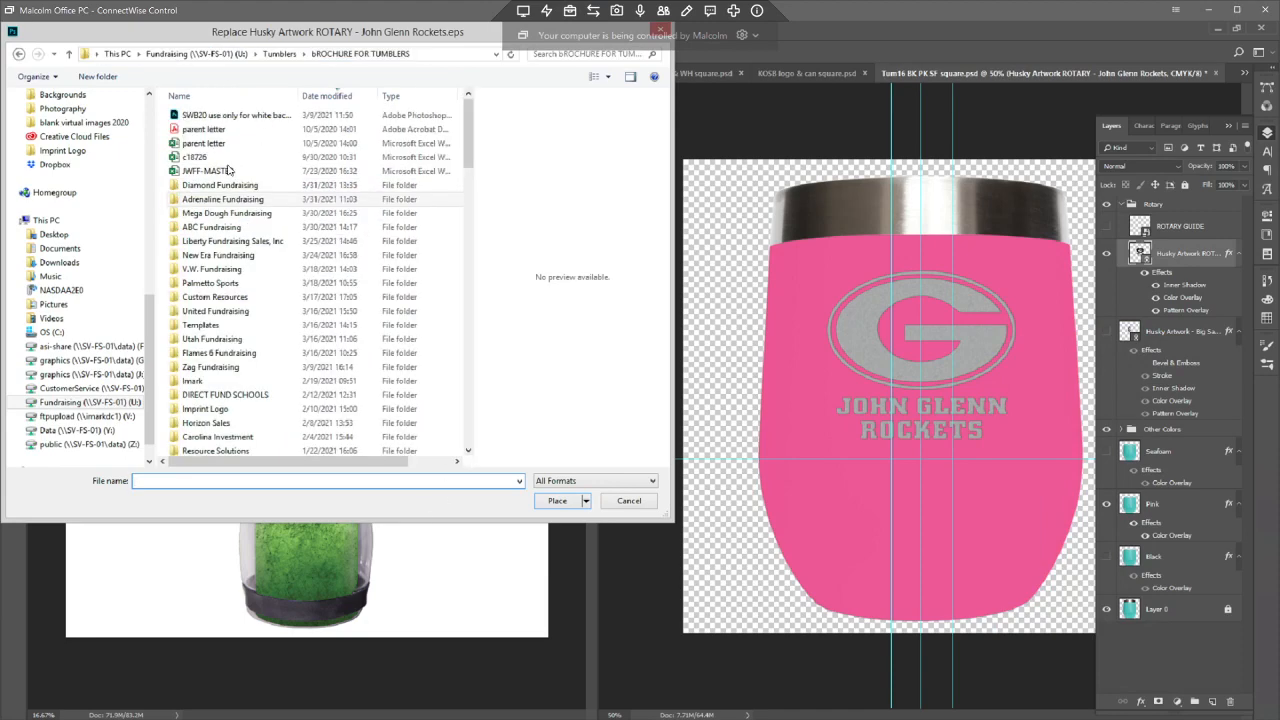
{"action": "double_click", "coordinate": [222, 187]}
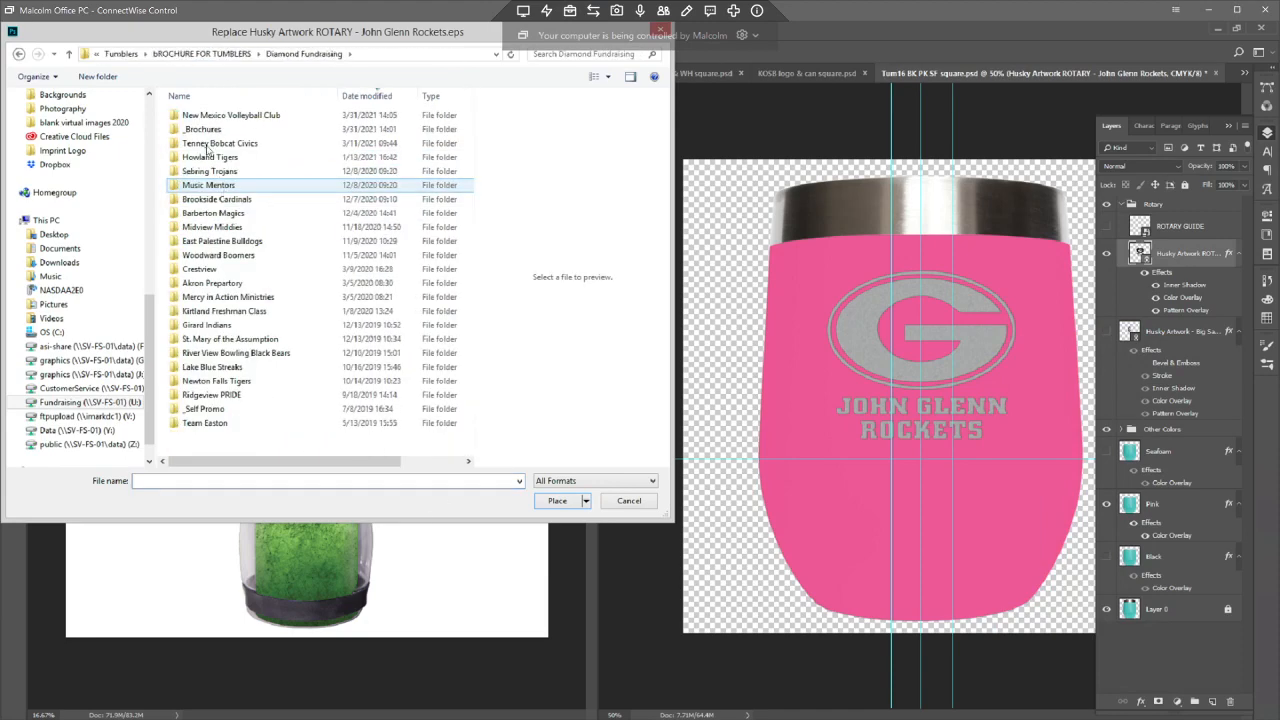
{"action": "double_click", "coordinate": [208, 118]}
{"action": "left_click", "coordinate": [213, 145]}
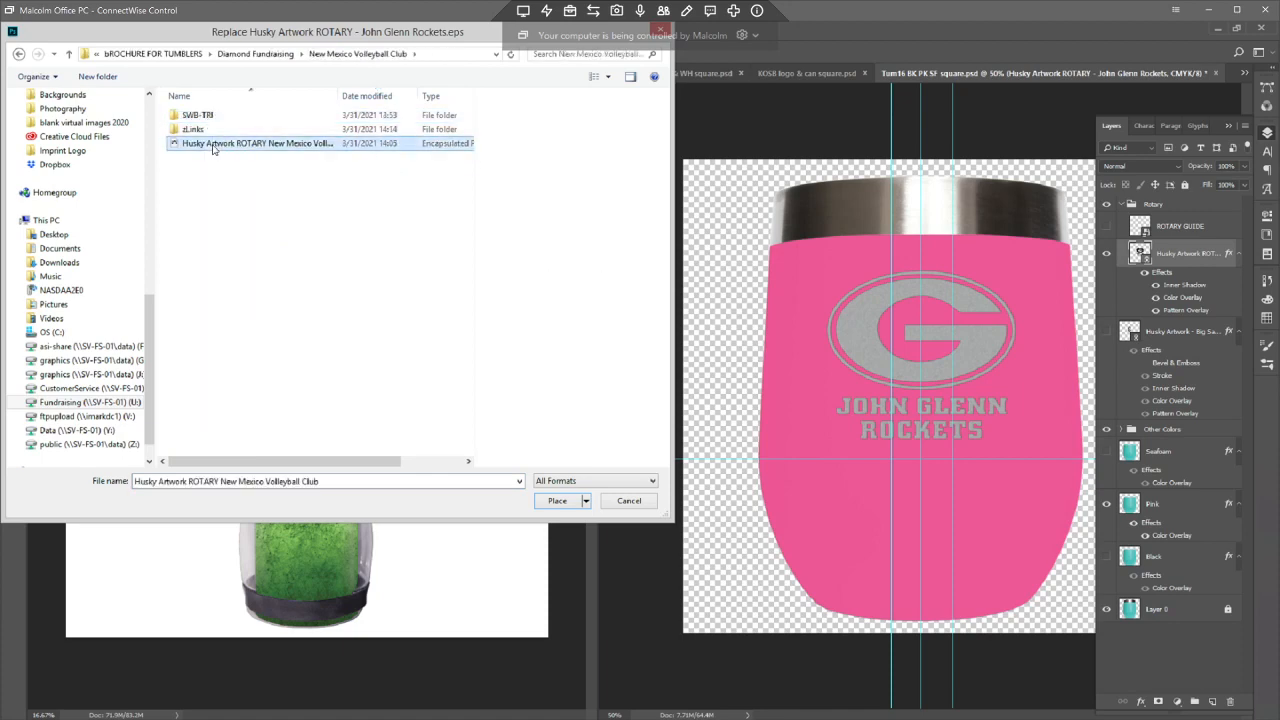
{"action": "double_click", "coordinate": [213, 146]}
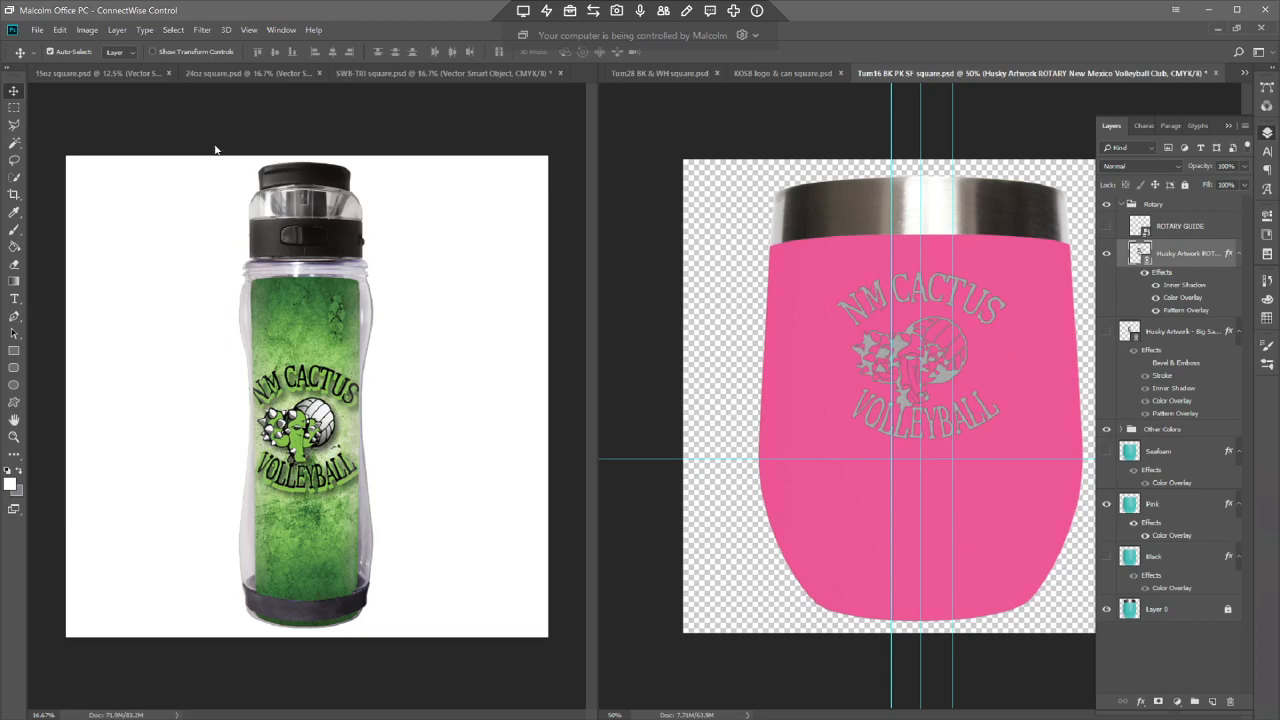
- Hide the 16 oz cup's Pink layer, then show and select its Seafoam layer
{"action": "left_click", "coordinate": [1106, 504]}
{"action": "left_click", "coordinate": [1106, 451]}
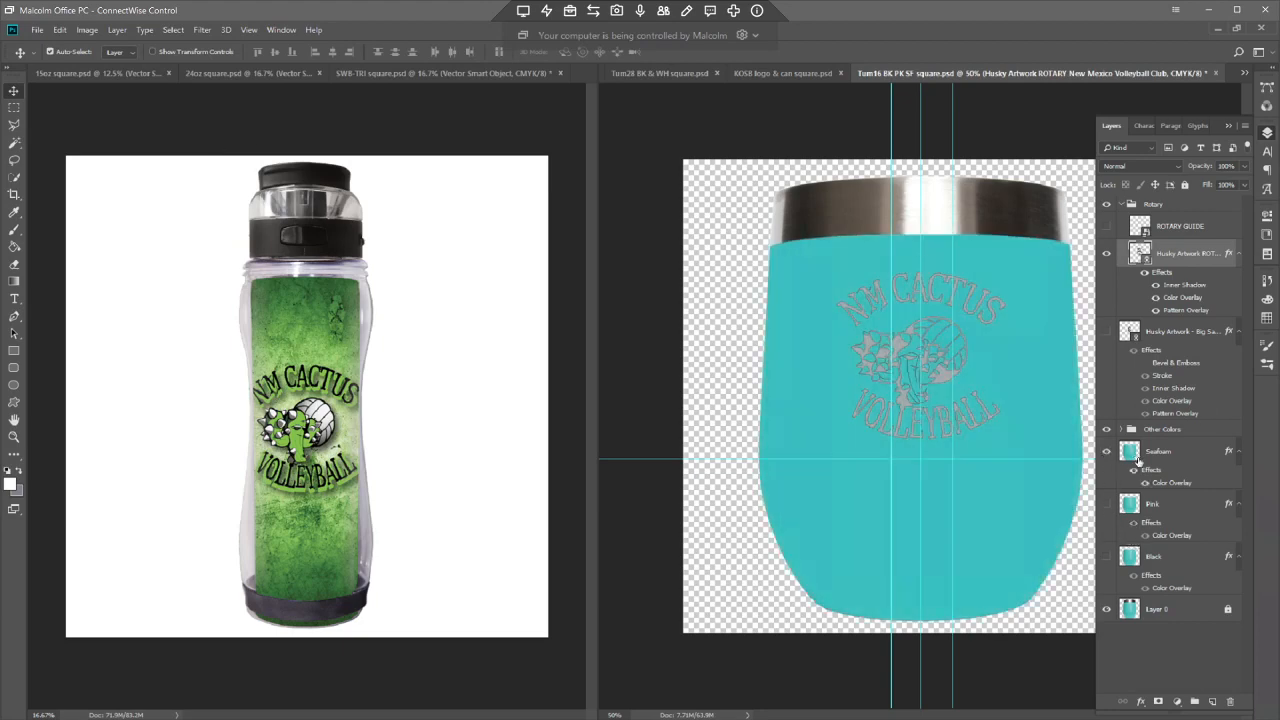
{"action": "left_click", "coordinate": [1137, 458]}
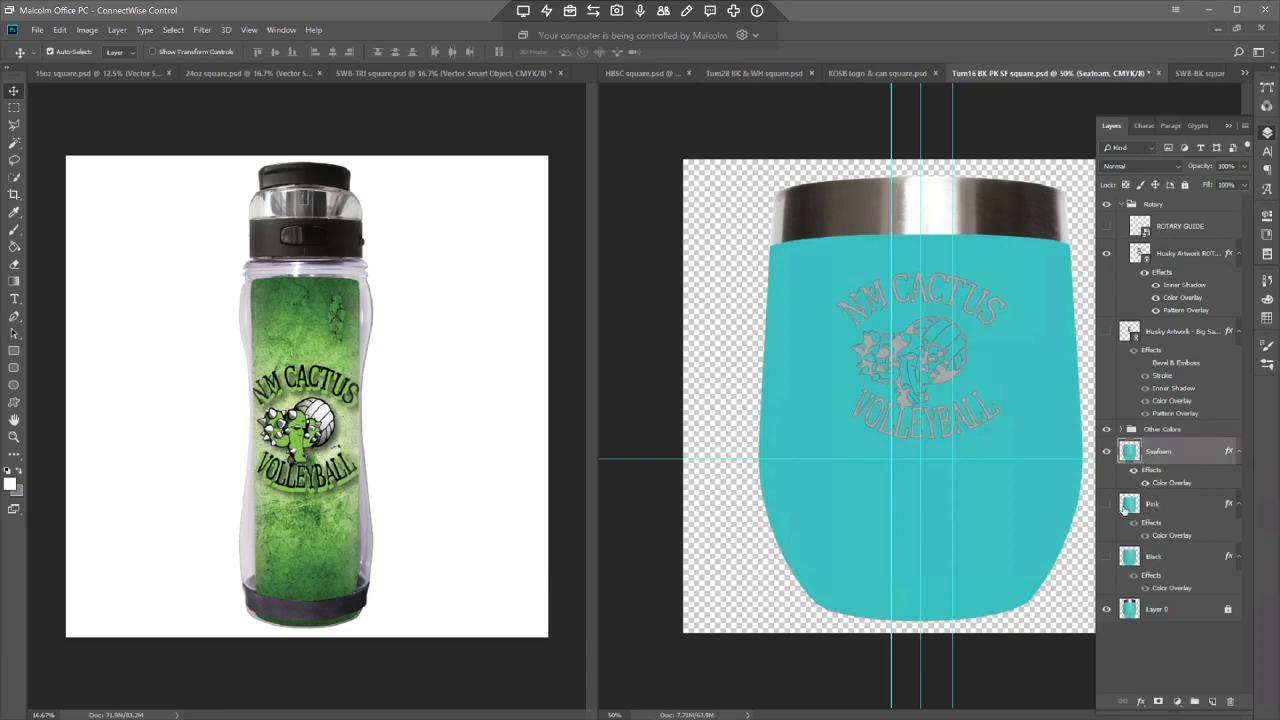
{"action": "left_click", "coordinate": [1131, 505]}
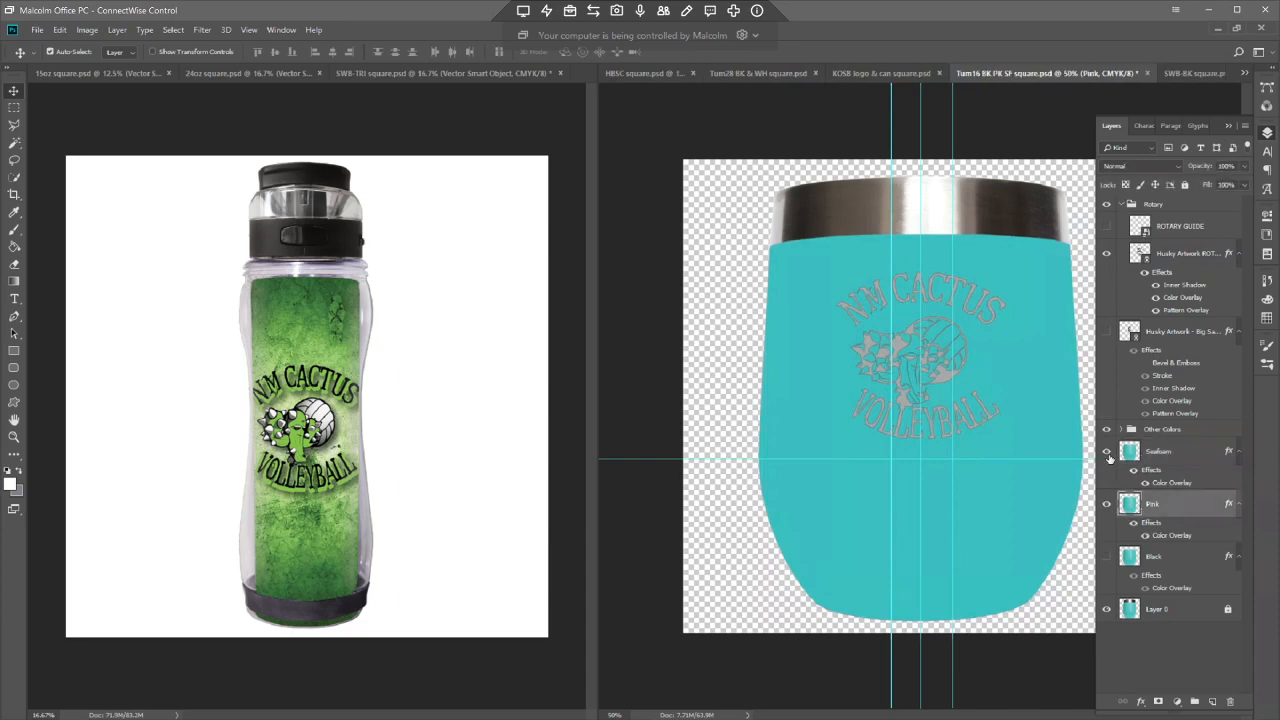
{"action": "left_click", "coordinate": [1107, 453]}
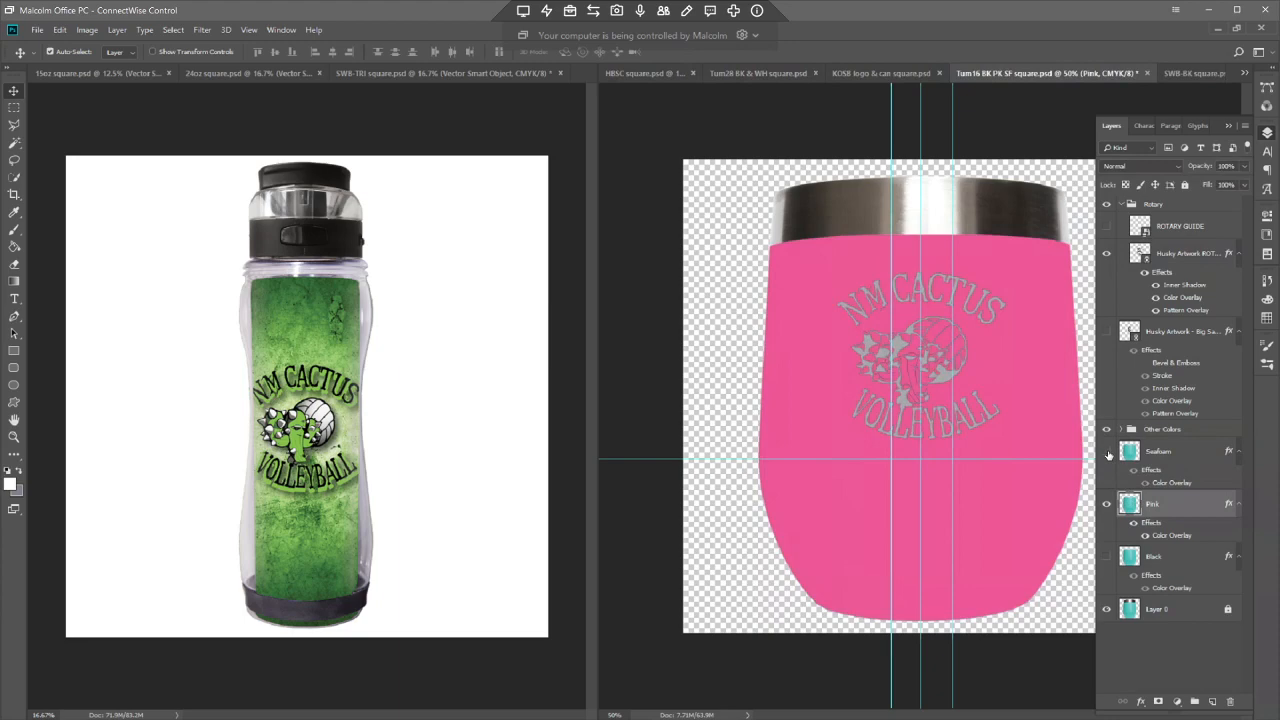
{"action": "left_click", "coordinate": [1107, 452]}
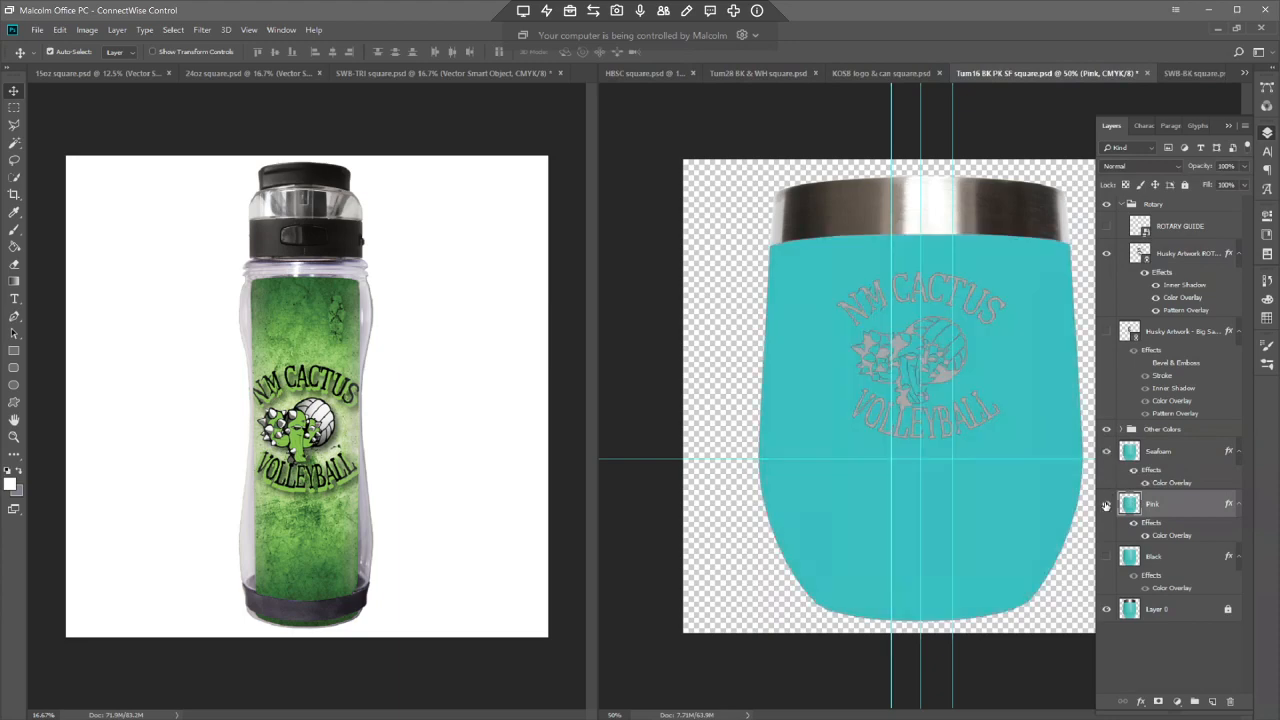
{"action": "left_click", "coordinate": [1106, 505]}
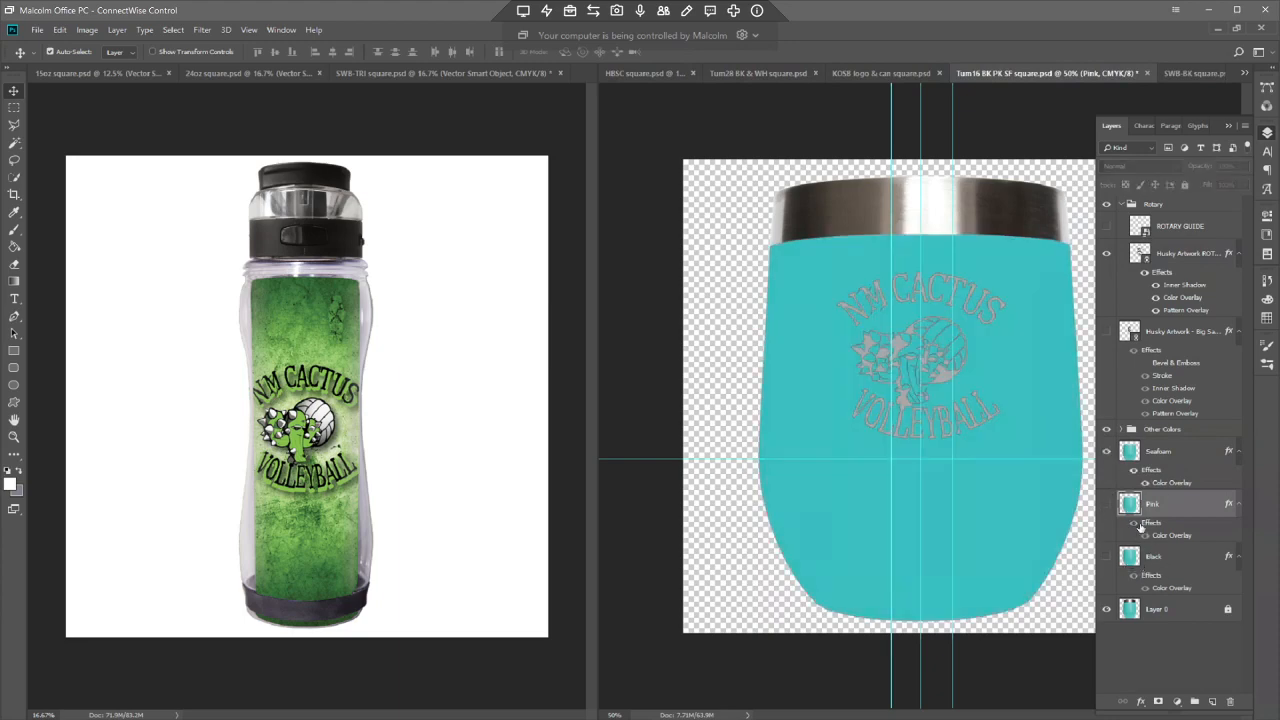
{"action": "left_click", "coordinate": [1155, 456]}
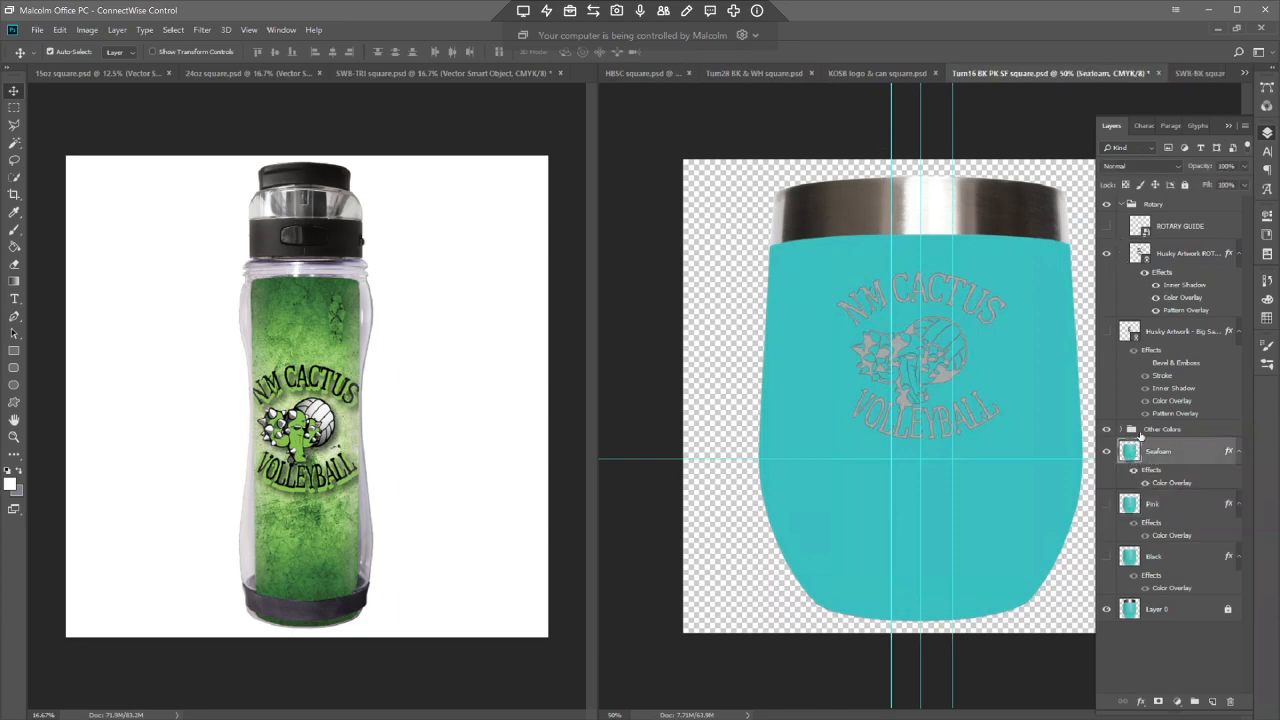
- Start saving the seafoam cup as a JPEG copy in Diamond Fundraising's New Mexico Volleyball Club zLinks folder
{"action": "key", "text": "ctrl+shift+s"}
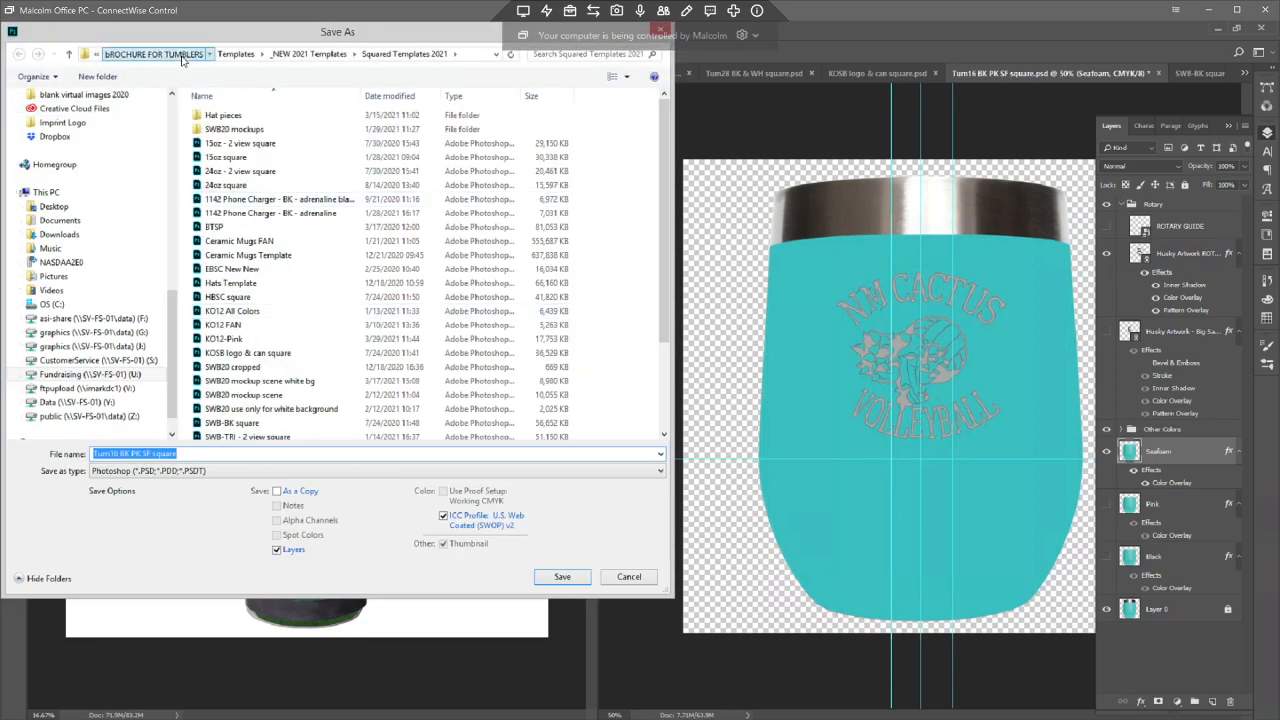
{"action": "left_click", "coordinate": [183, 56]}
{"action": "double_click", "coordinate": [231, 130]}
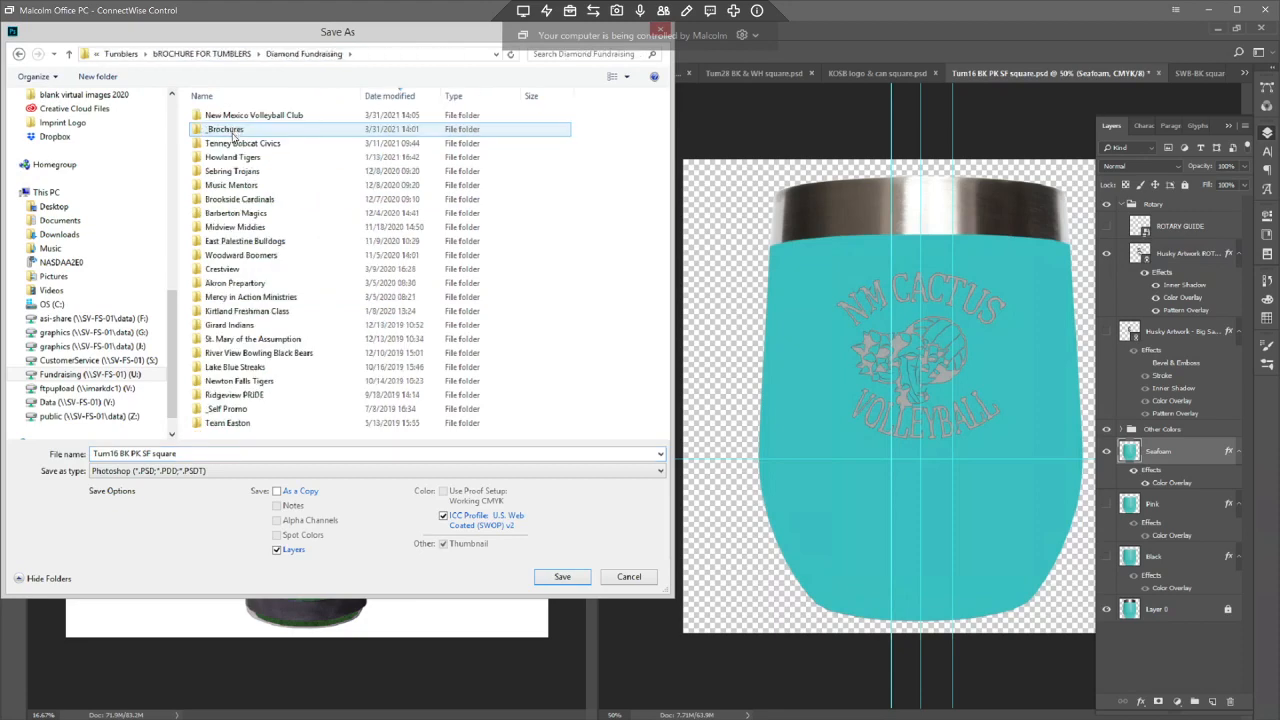
{"action": "double_click", "coordinate": [232, 116]}
{"action": "double_click", "coordinate": [215, 130]}
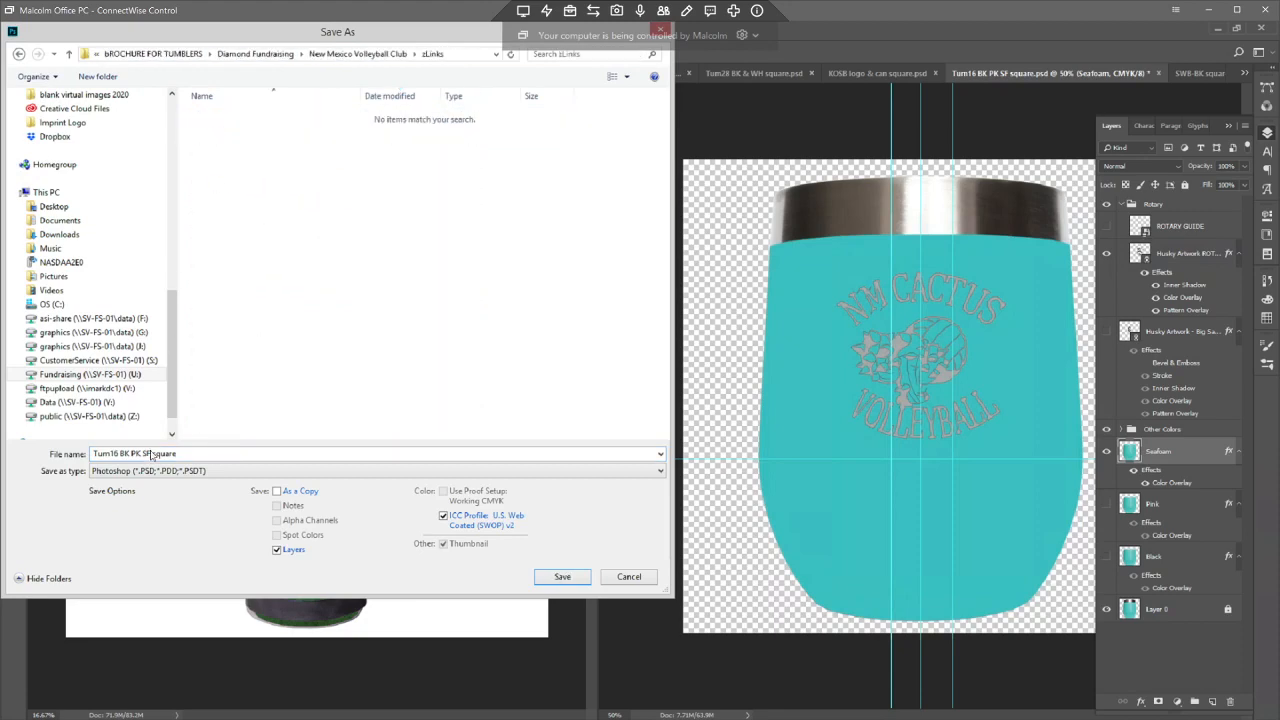
{"action": "left_click", "coordinate": [181, 474]}
{"action": "key", "text": "j"}
{"action": "key", "text": "Return"}
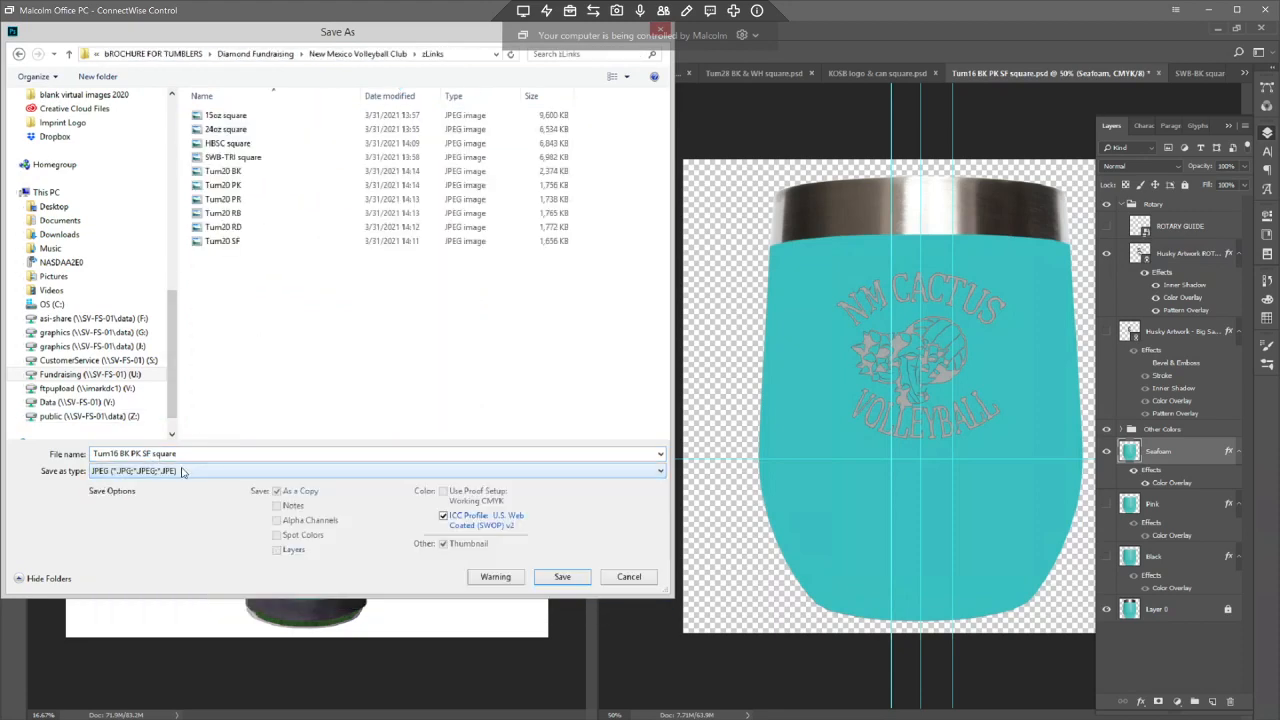
- Name the seafoam cup's JPEG copy Tum16 SF and save it at Maximum quality
{"action": "left_click", "coordinate": [197, 453]}
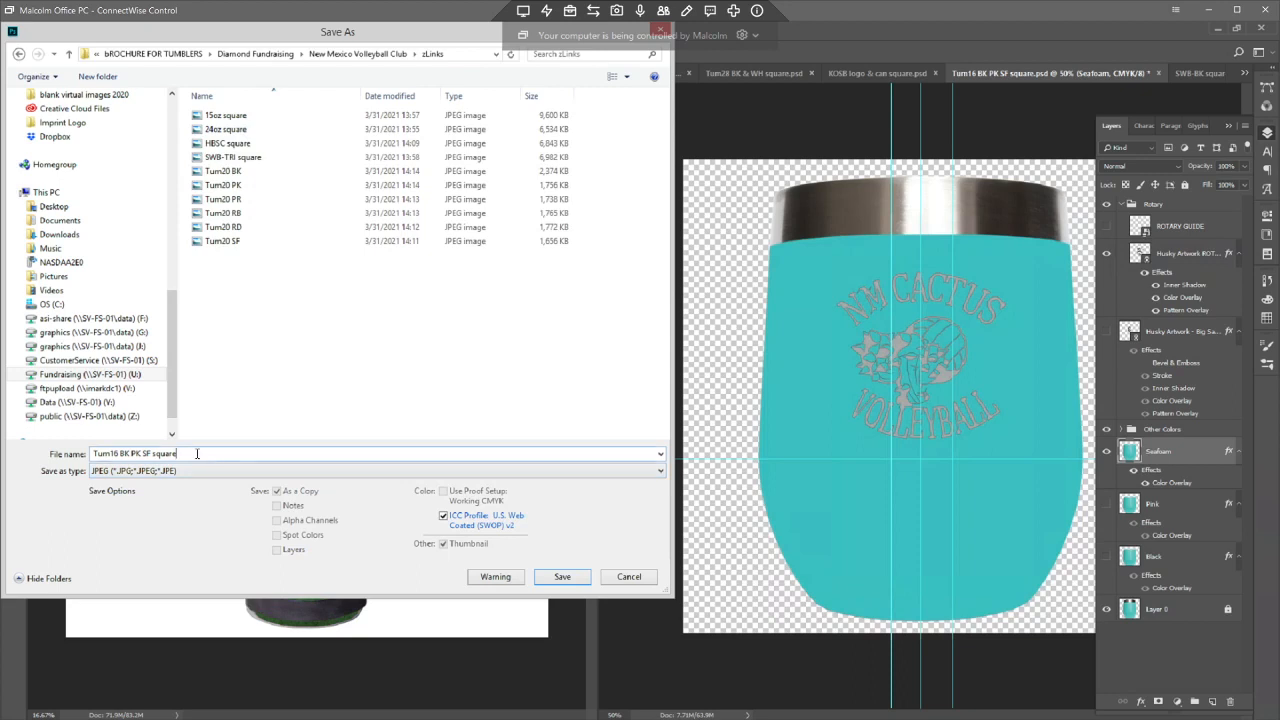
{"action": "left_click_drag", "start_coordinate": [178, 454], "coordinate": [127, 456]}
{"action": "type", "text": "SF"}
{"action": "left_click", "coordinate": [563, 578]}
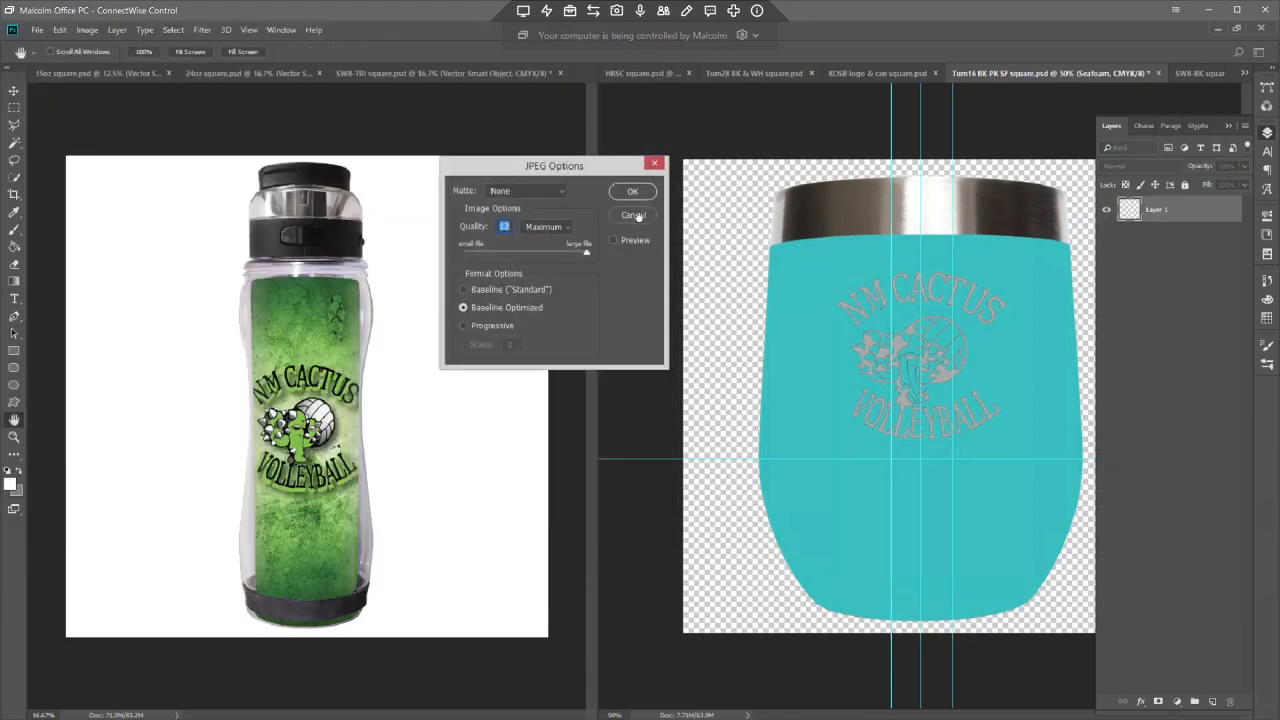
{"action": "left_click", "coordinate": [630, 192]}
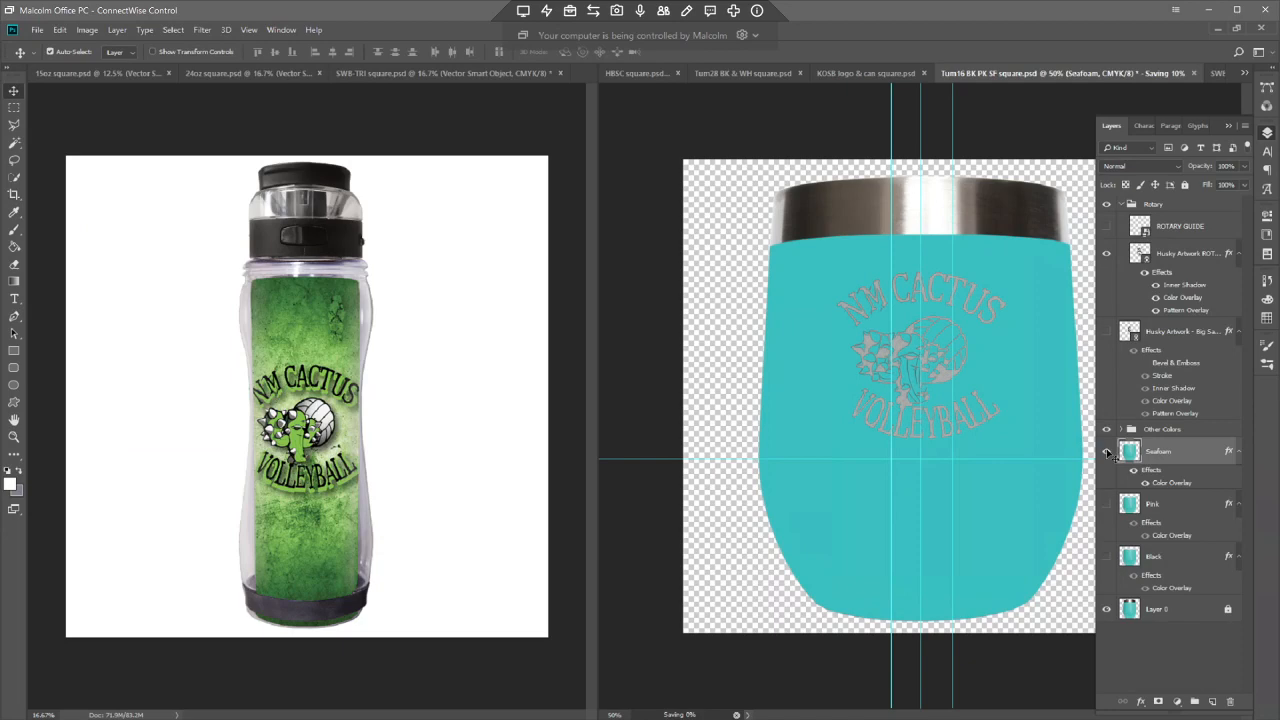
- Hide the 16 oz cup's Seafoam layer, then show and select its Pink layer
{"action": "left_click", "coordinate": [1107, 452]}
{"action": "left_click", "coordinate": [1106, 504]}
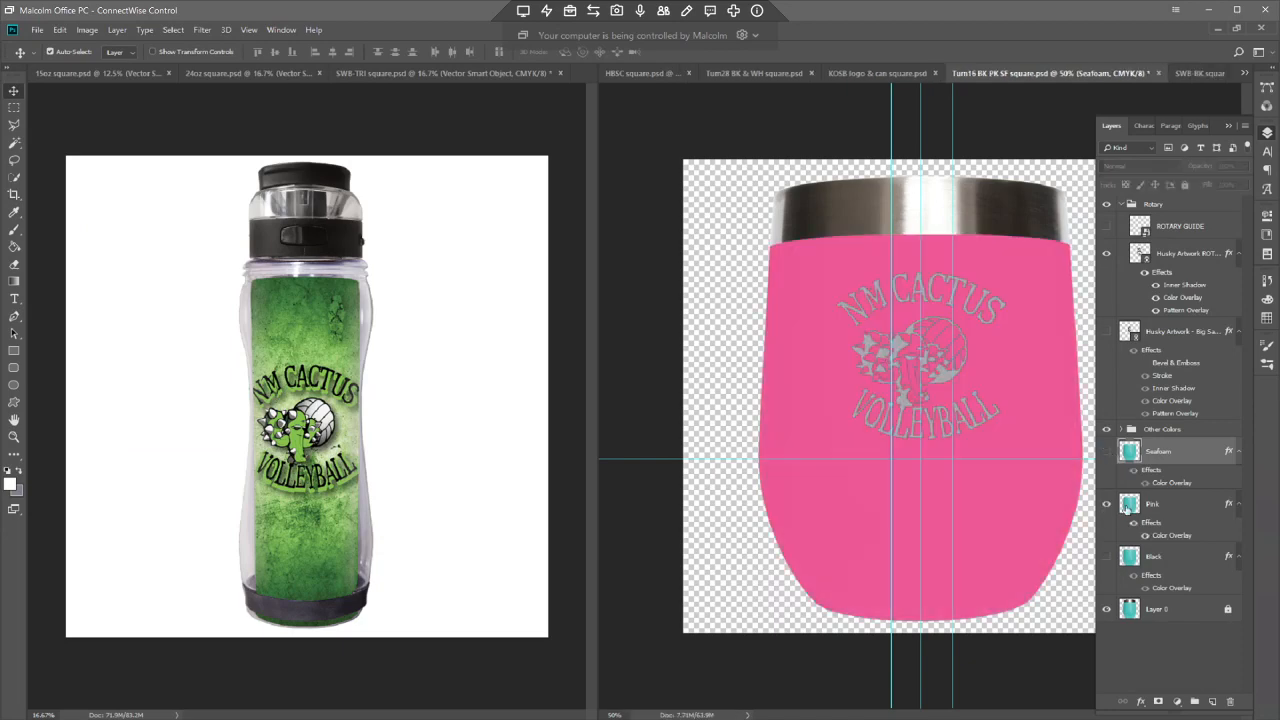
{"action": "left_click", "coordinate": [1127, 505]}
- Start saving the pink cup as a JPEG copy in Diamond Fundraising's New Mexico Volleyball Club zLinks folder
{"action": "key", "text": "ctrl+shift+s"}
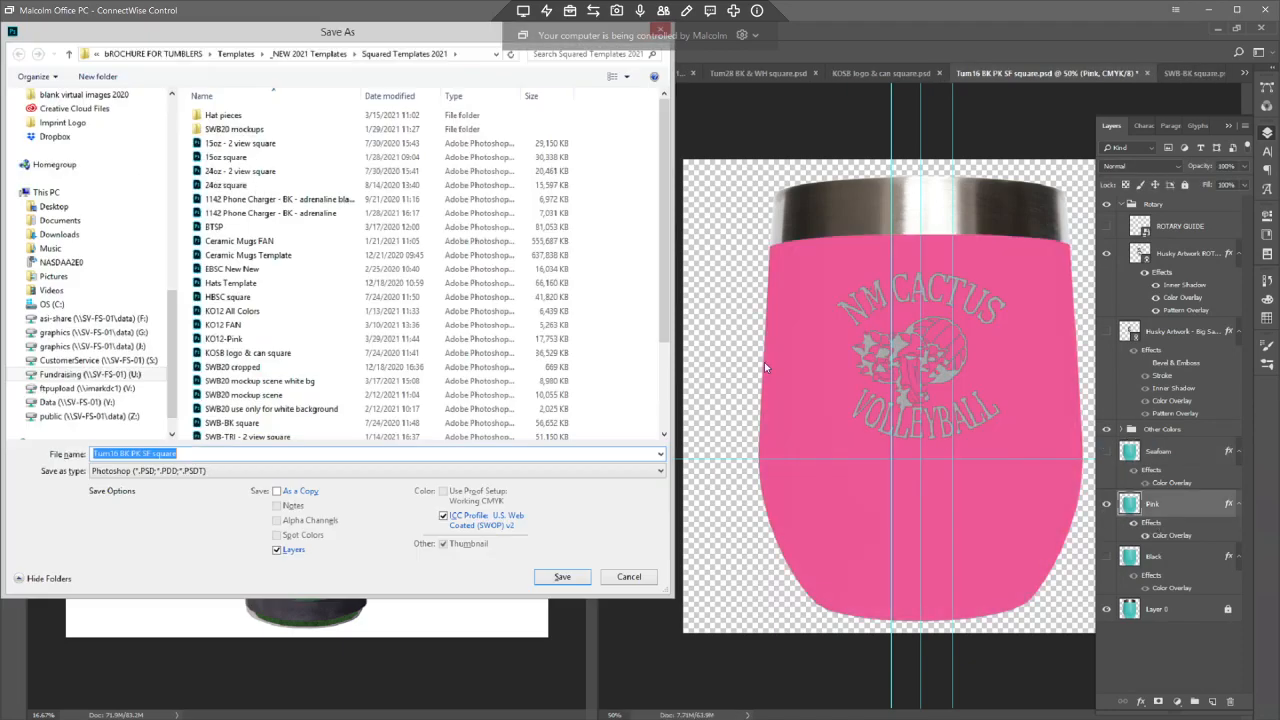
{"action": "left_click", "coordinate": [180, 54]}
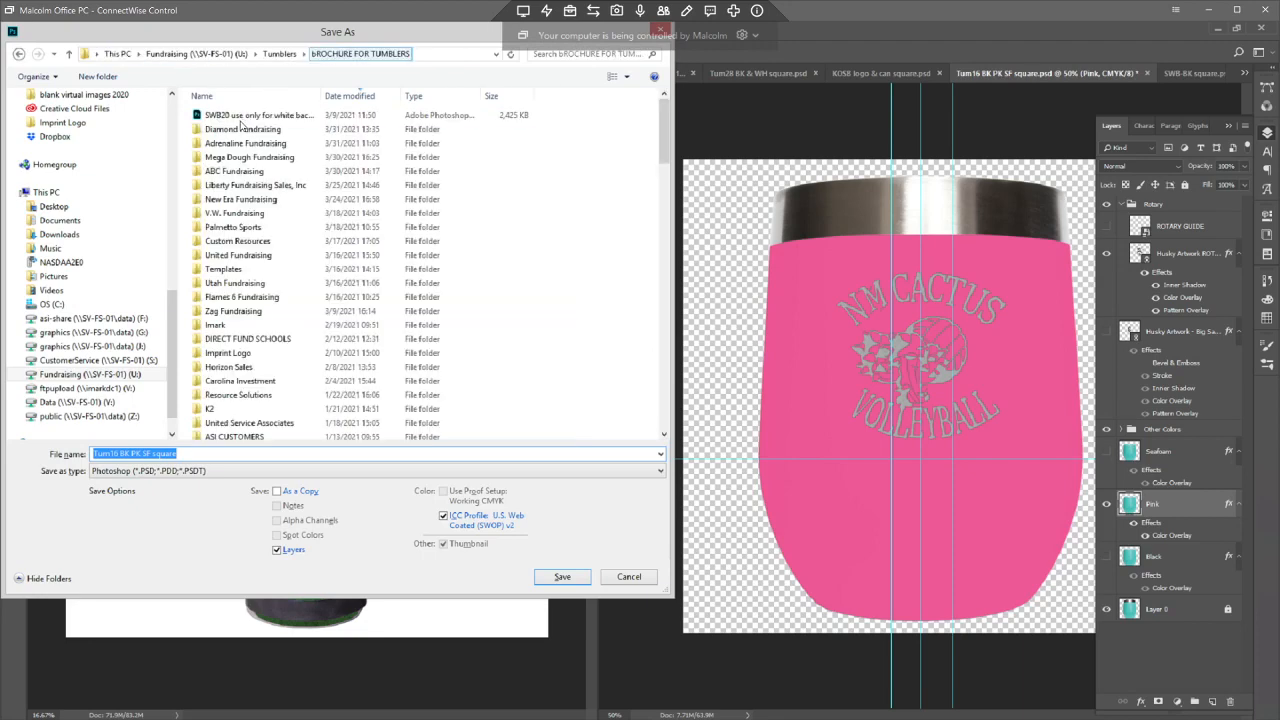
{"action": "left_click", "coordinate": [228, 130]}
{"action": "double_click", "coordinate": [228, 130]}
{"action": "double_click", "coordinate": [230, 116]}
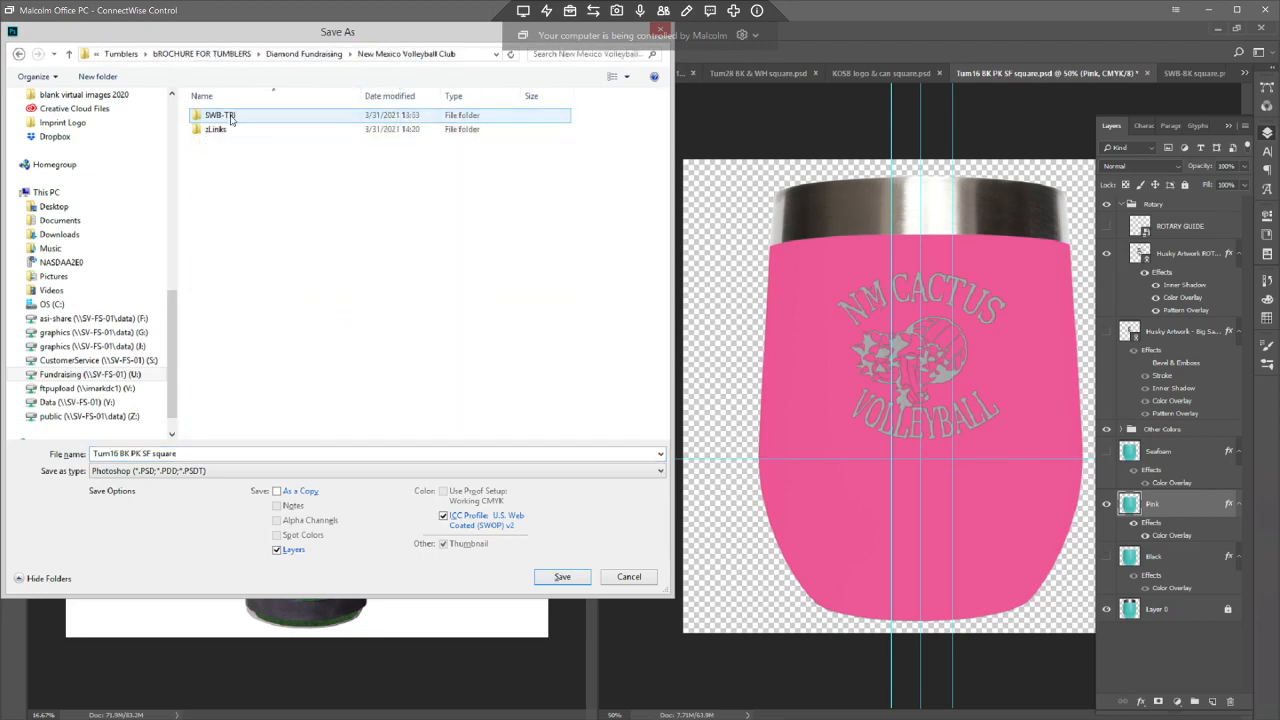
{"action": "double_click", "coordinate": [226, 129]}
{"action": "left_click", "coordinate": [175, 471]}
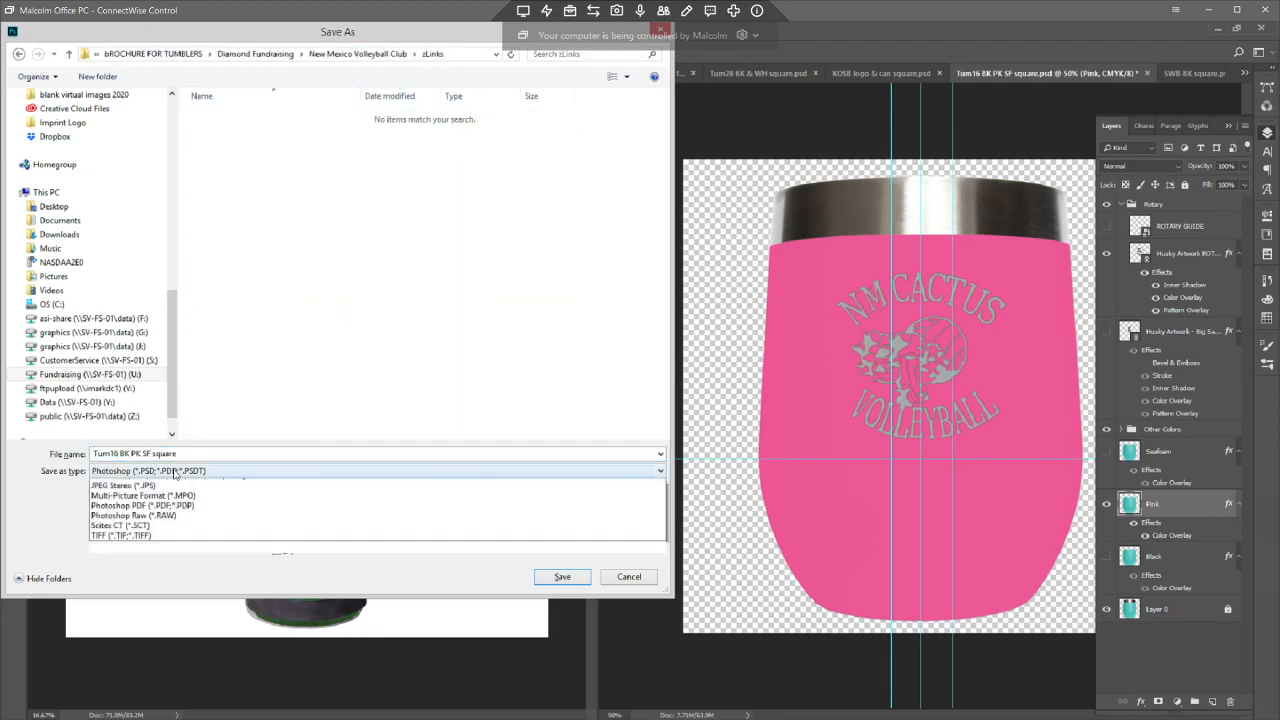
{"action": "left_click", "coordinate": [165, 536]}
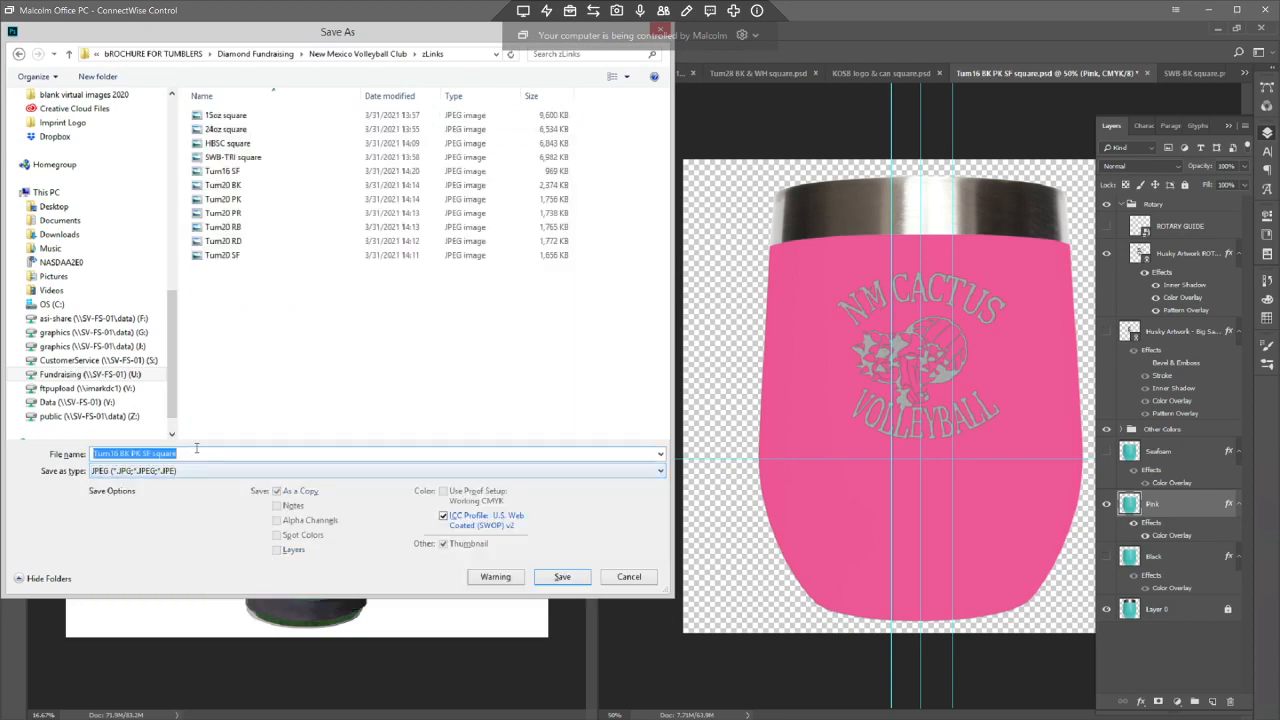
{"action": "left_click", "coordinate": [222, 255]}
{"action": "left_click", "coordinate": [119, 453]}
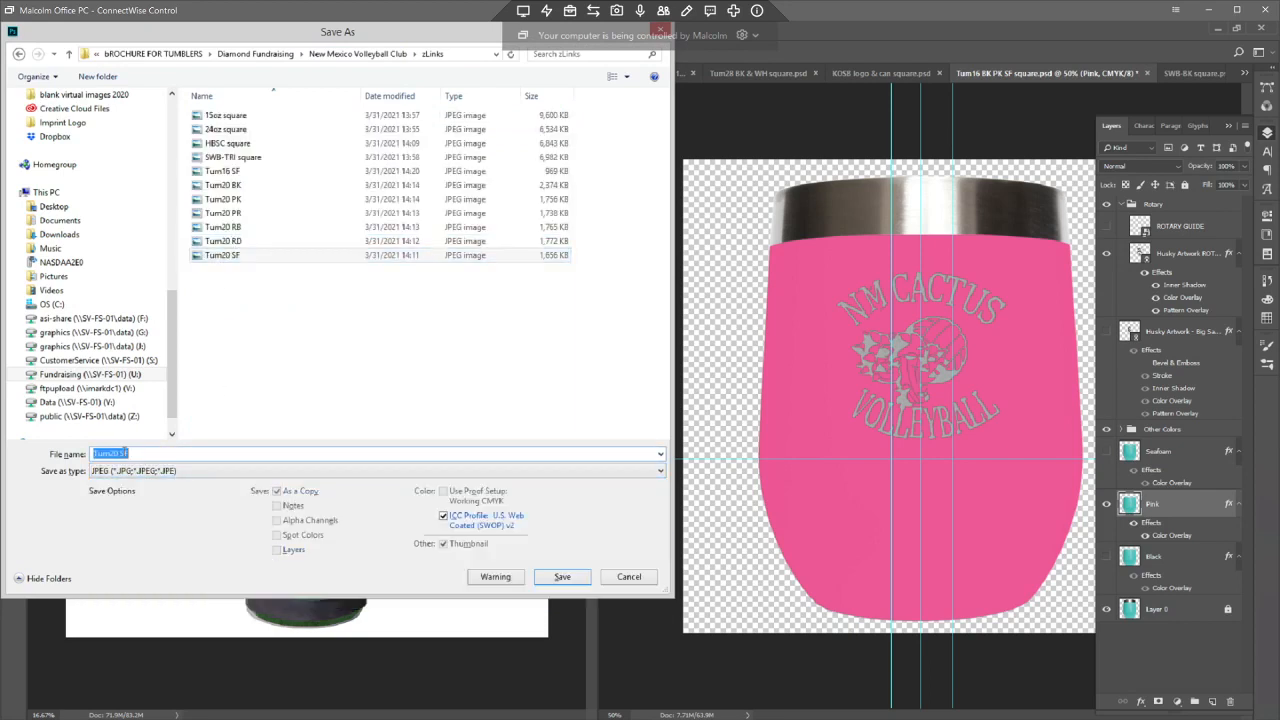
{"action": "left_click", "coordinate": [127, 453]}
{"action": "type", "text": "PK"}
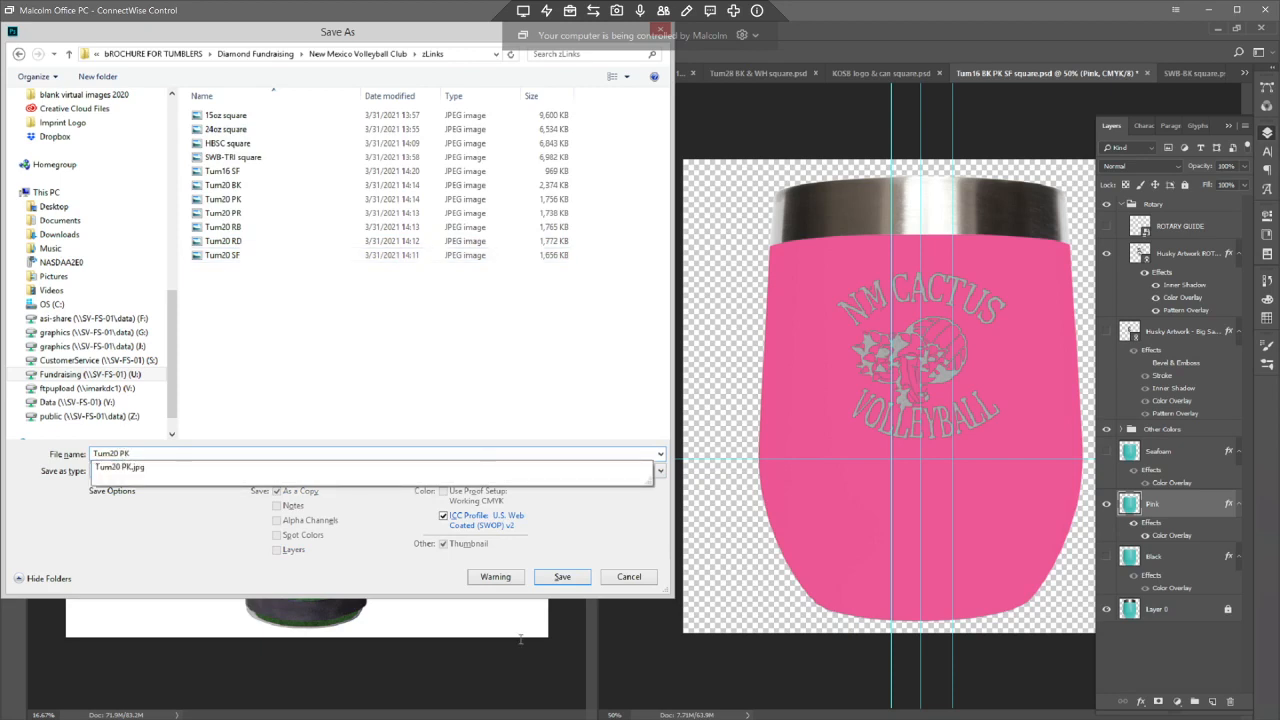
- Name the pink cup's JPEG copy Tum16 PK, based on the Tum16 SF file name, and save it at Maximum quality
{"action": "left_click", "coordinate": [224, 172]}
{"action": "left_click", "coordinate": [144, 453]}
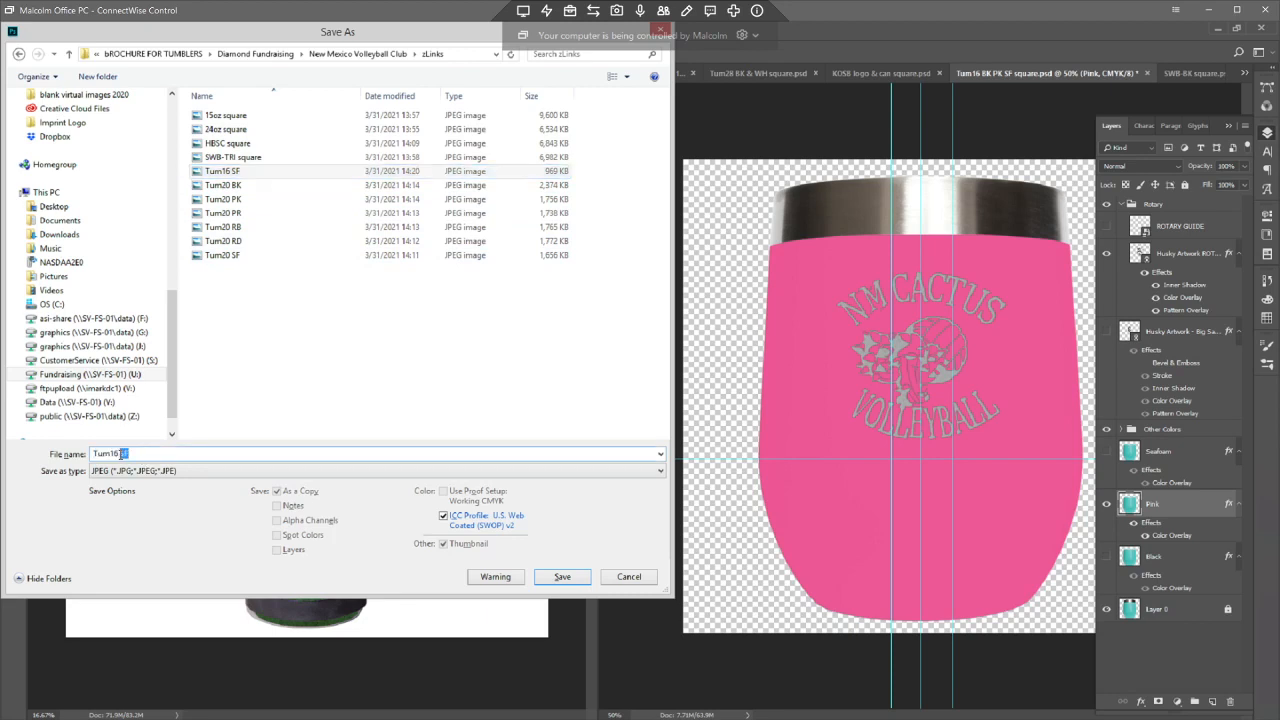
{"action": "type", "text": "PK"}
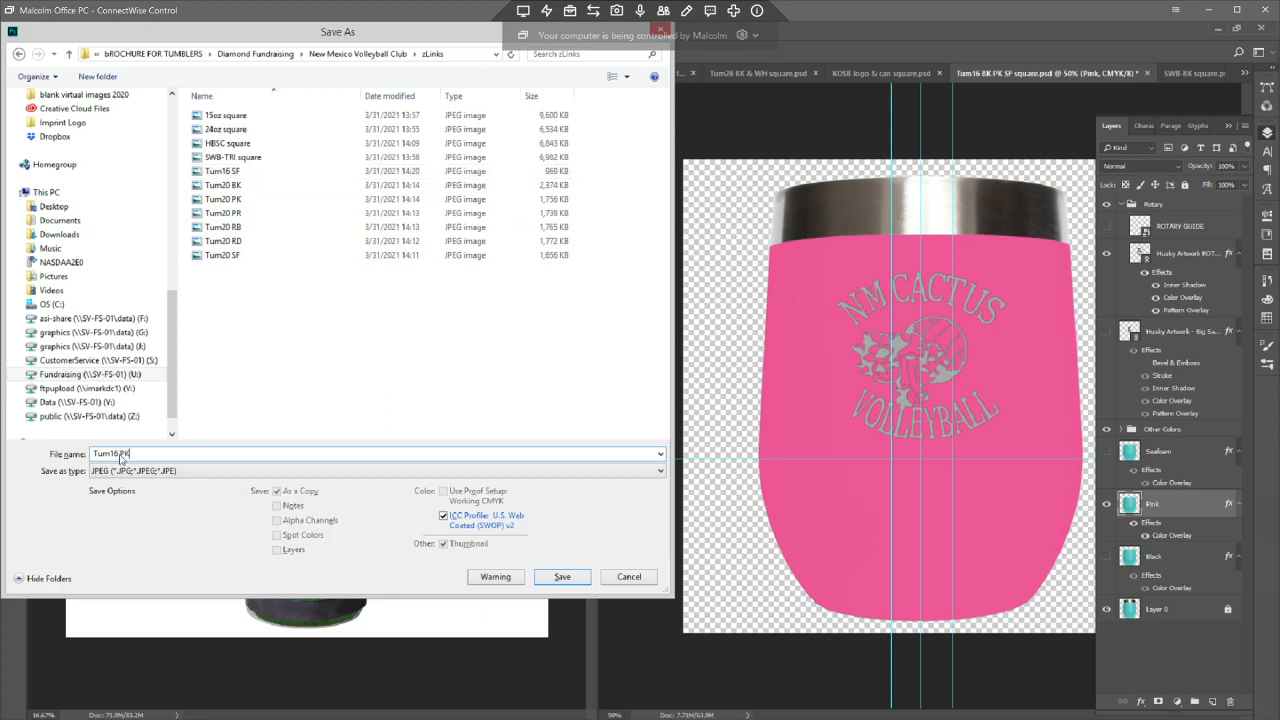
{"action": "left_click", "coordinate": [552, 576]}
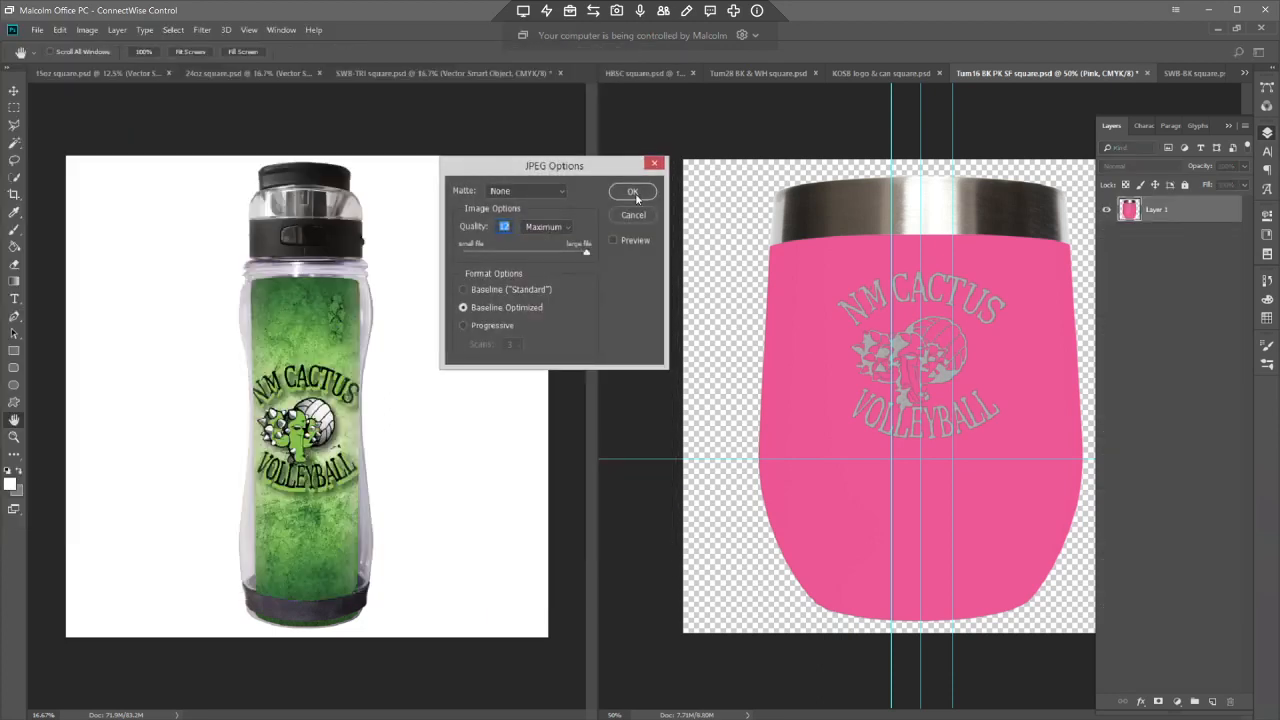
{"action": "left_click", "coordinate": [633, 192]}
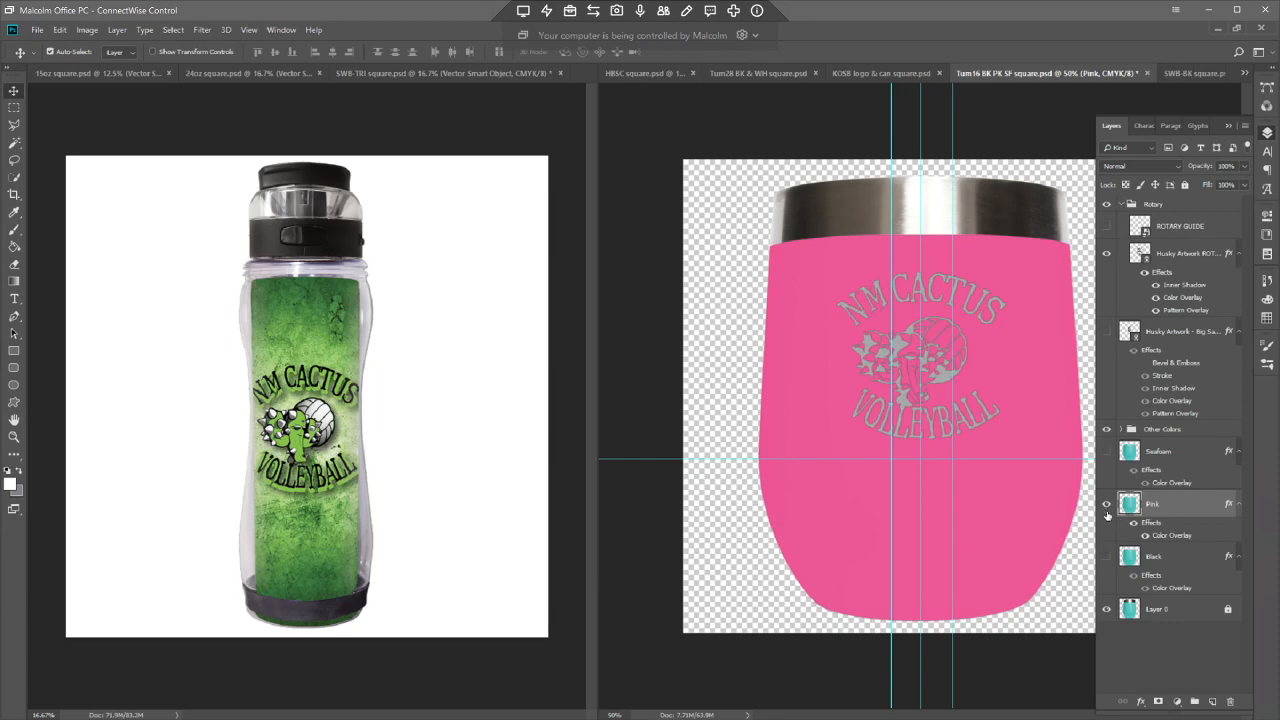
- Hide the 16 oz cup's Pink layer, then show and select its Black layer
{"action": "left_click", "coordinate": [1106, 505]}
{"action": "left_click", "coordinate": [1106, 556]}
{"action": "left_click", "coordinate": [1128, 560]}
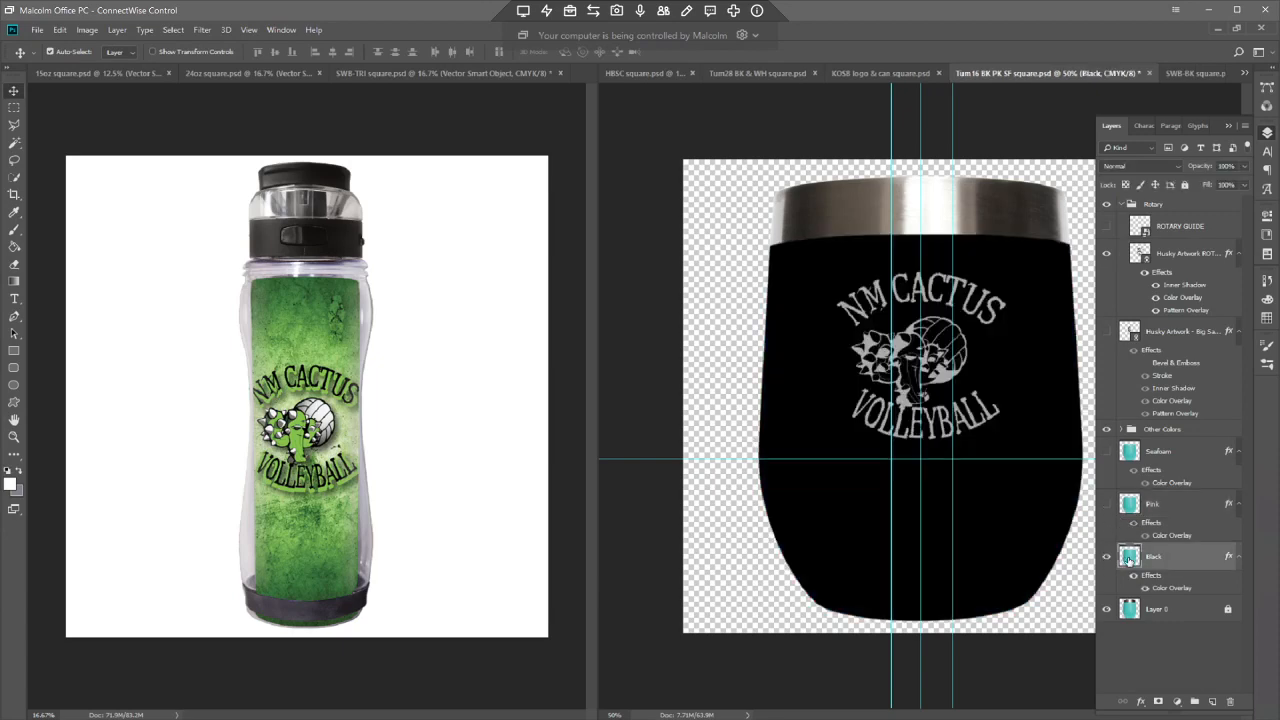
- Start saving the black cup as a JPEG copy in Diamond Fundraising's New Mexico Volleyball Club zLinks folder
{"action": "key", "text": "ctrl+shift+s"}
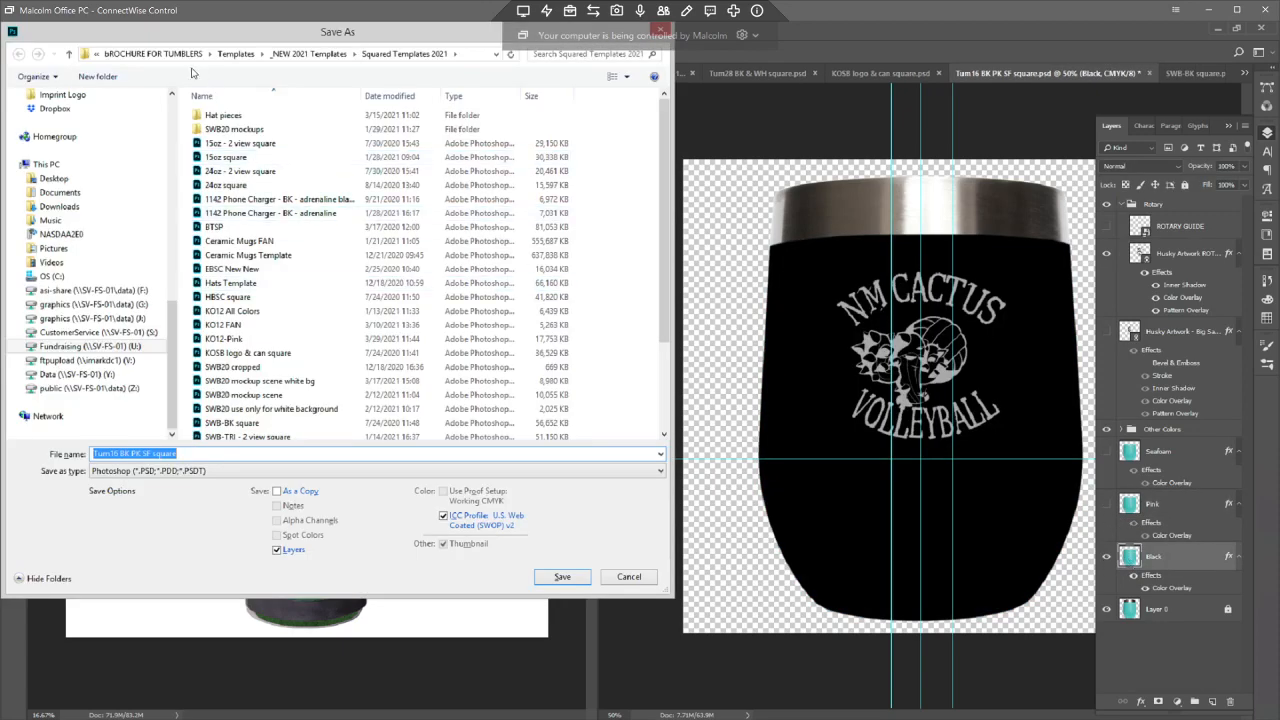
{"action": "left_click", "coordinate": [187, 54]}
{"action": "double_click", "coordinate": [225, 129]}
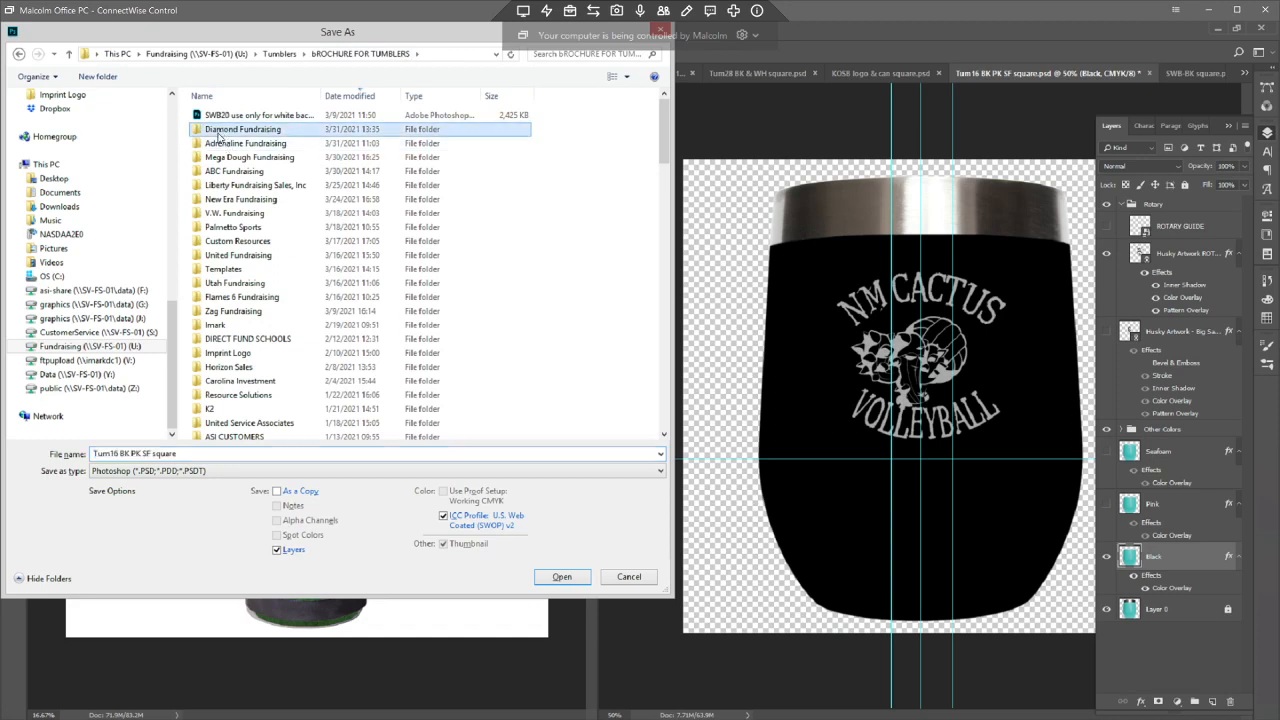
{"action": "double_click", "coordinate": [230, 116]}
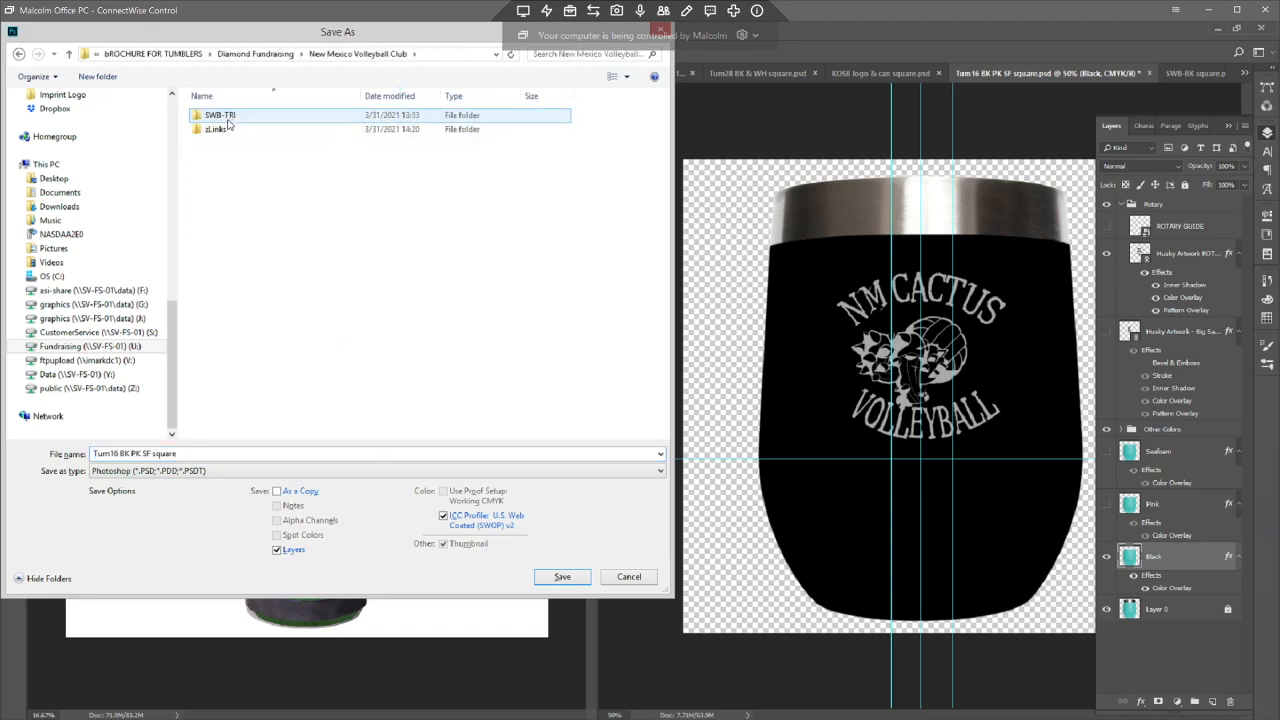
{"action": "double_click", "coordinate": [216, 129]}
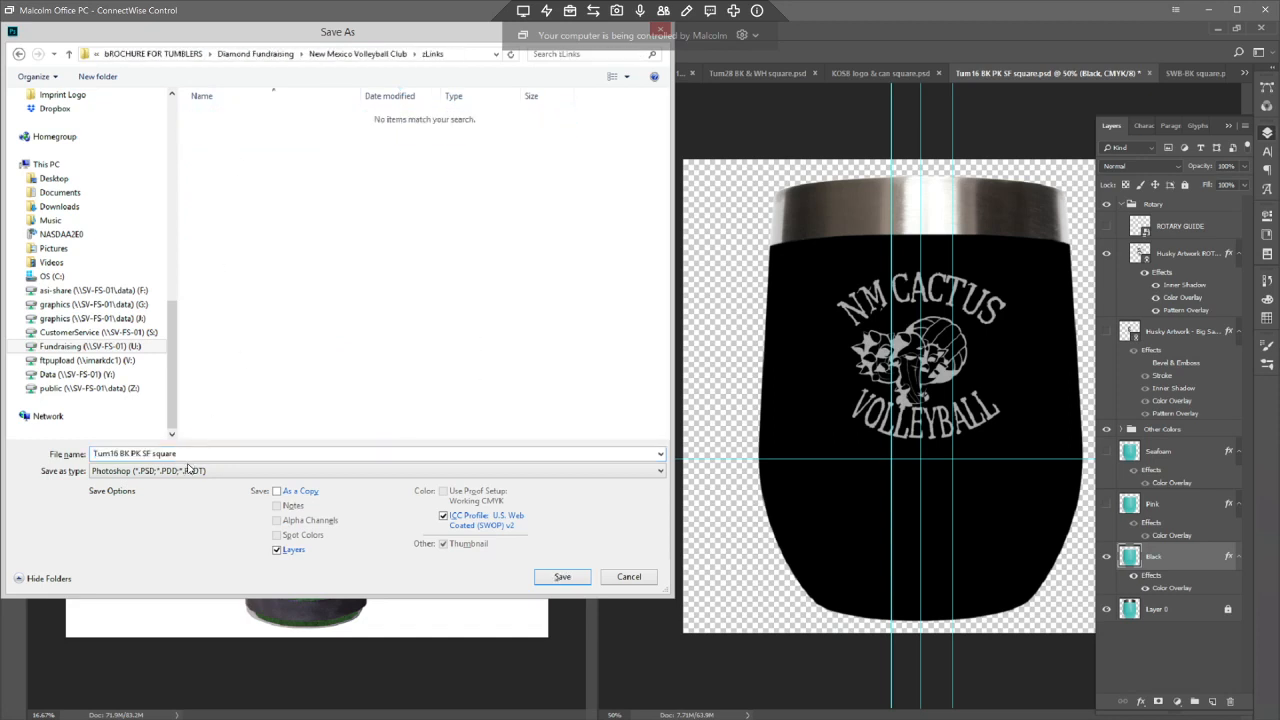
{"action": "left_click", "coordinate": [190, 471]}
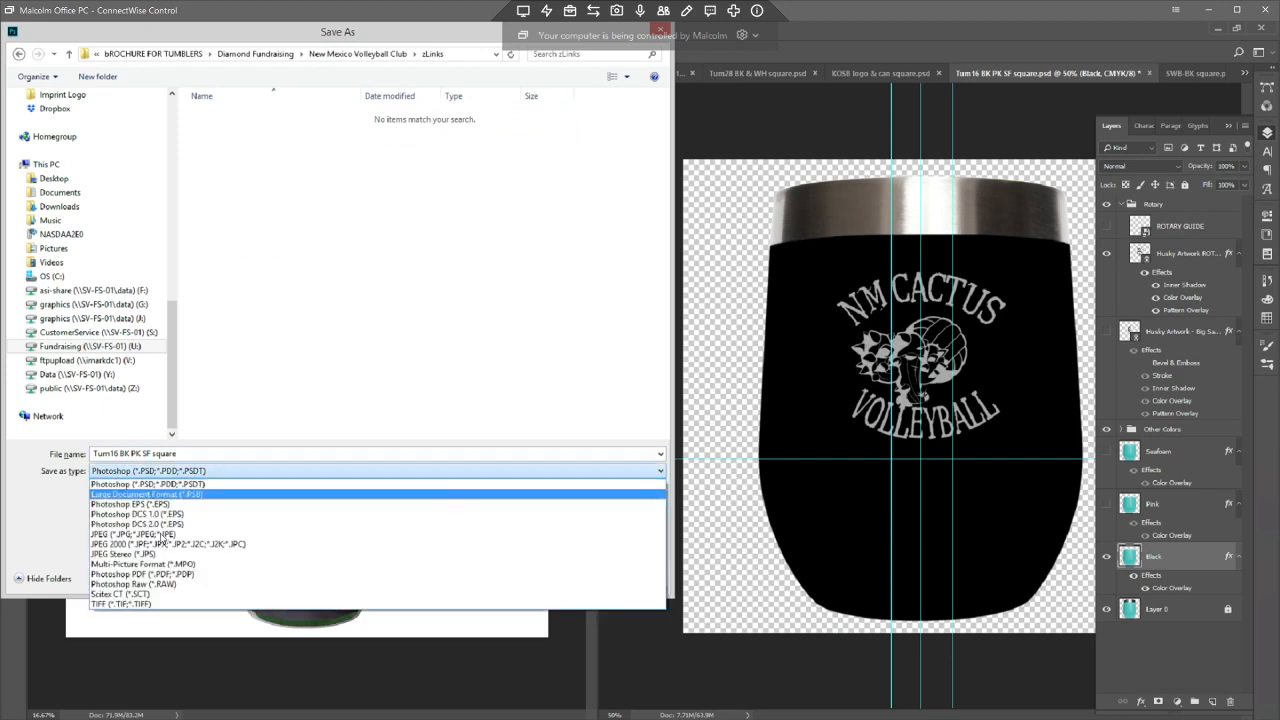
{"action": "left_click", "coordinate": [138, 535]}
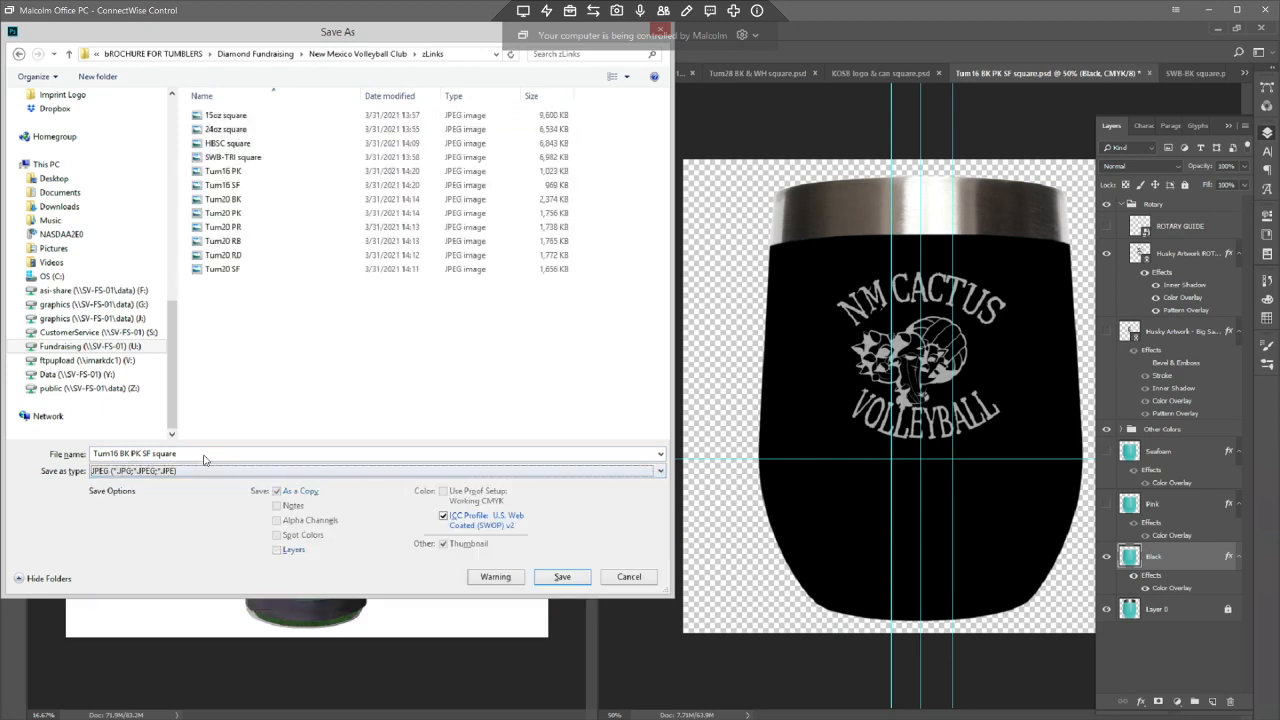
- Name the black cup's JPEG copy Tum16 BK, based on the Tum16 SF file name, and save it with the default JPEG options
{"action": "left_click", "coordinate": [230, 188]}
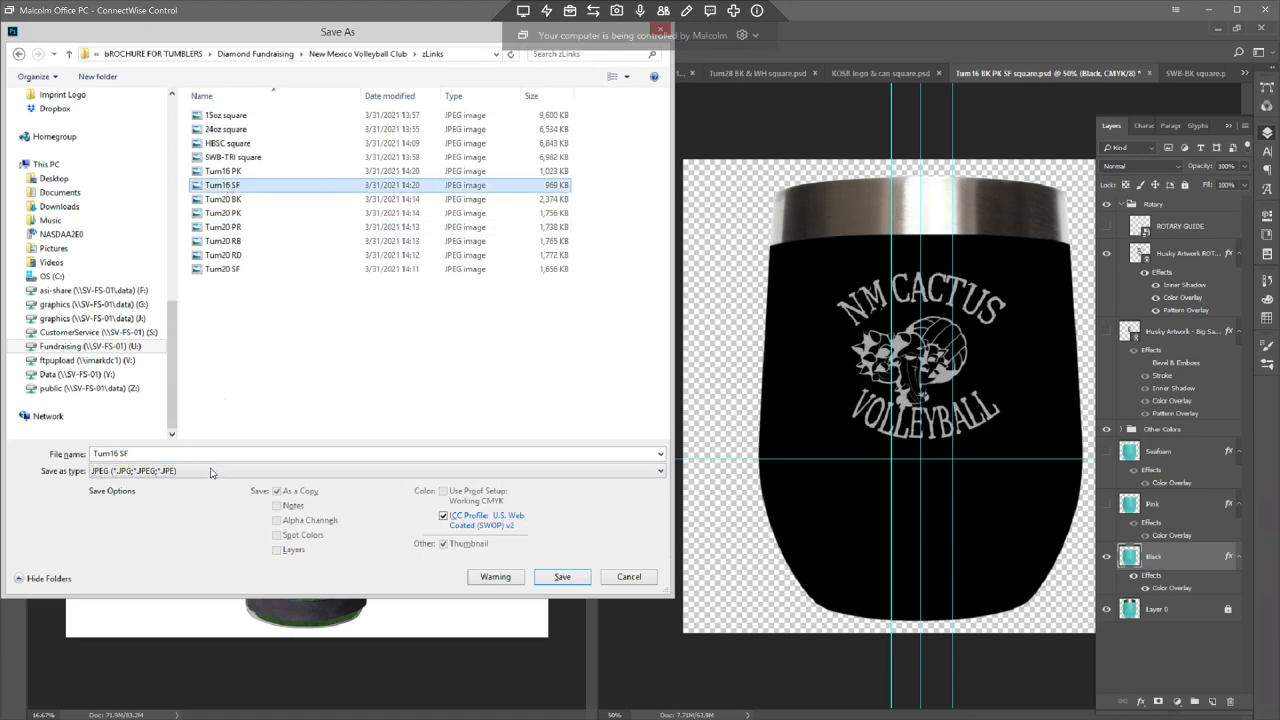
{"action": "left_click", "coordinate": [147, 454]}
{"action": "left_click", "coordinate": [150, 455]}
{"action": "key", "text": "BackSpace"}
{"action": "key", "text": "BackSpace"}
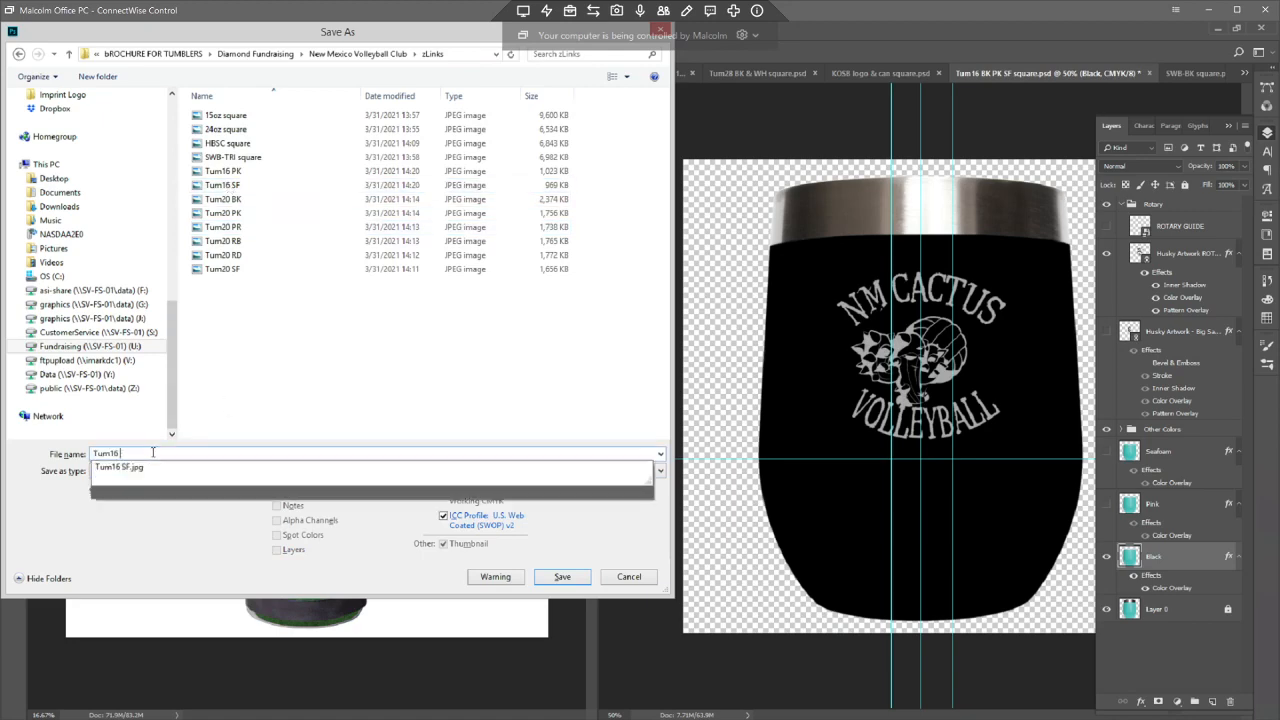
{"action": "type", "text": "BK"}
{"action": "key", "text": "Return"}
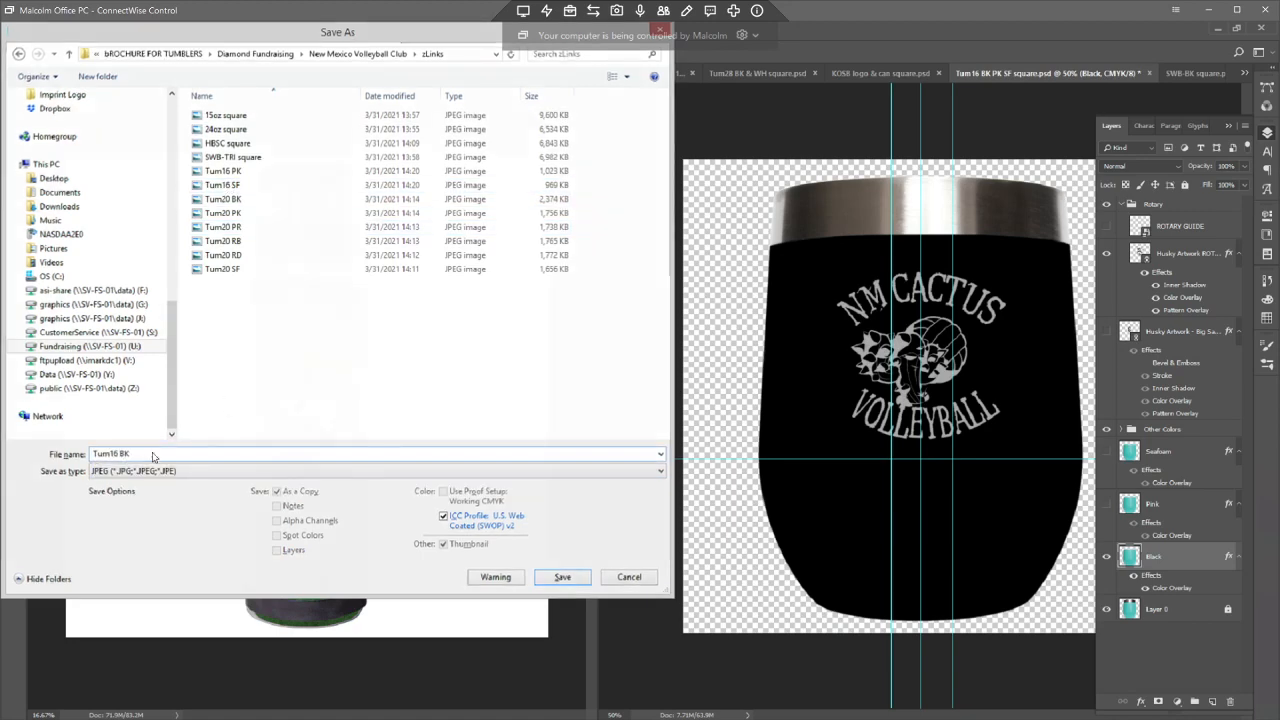
{"action": "key", "text": "Return"}
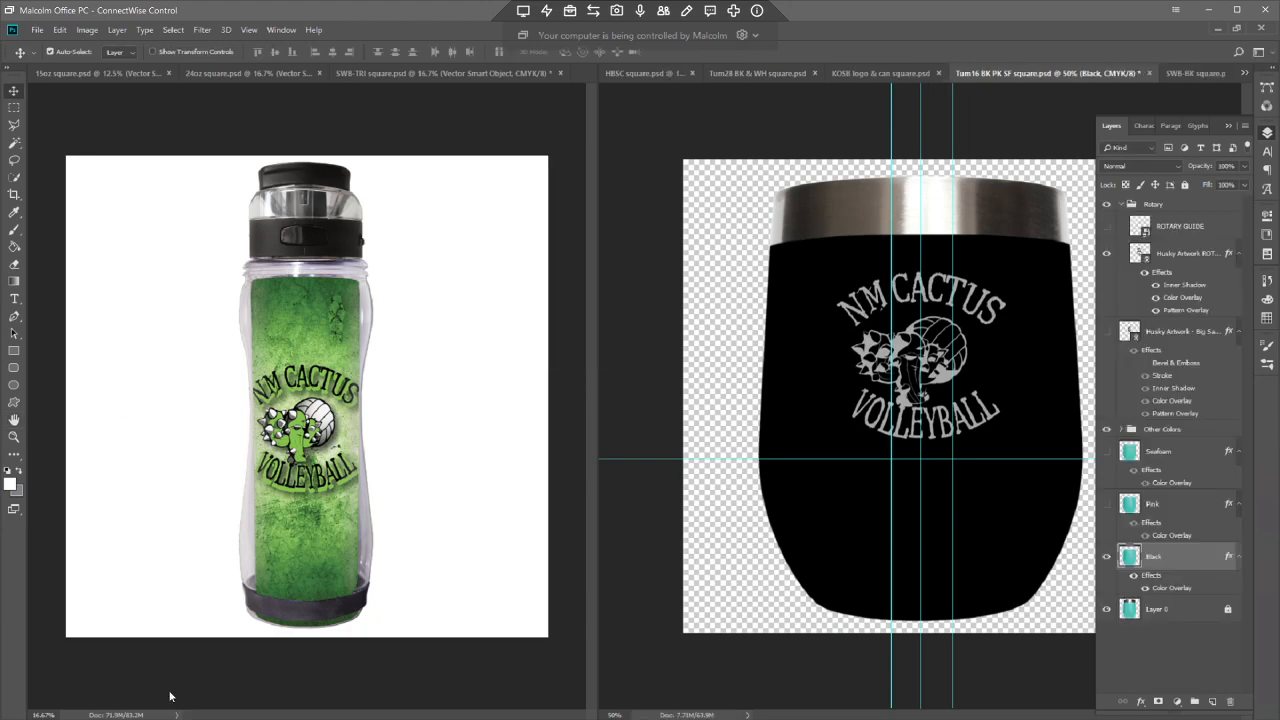
- Switch to the InDesign brochure and replace the black #16BK Bulldogs cup image with Tum16 BK from the zLinks folder
{"action": "left_click", "coordinate": [287, 719]}
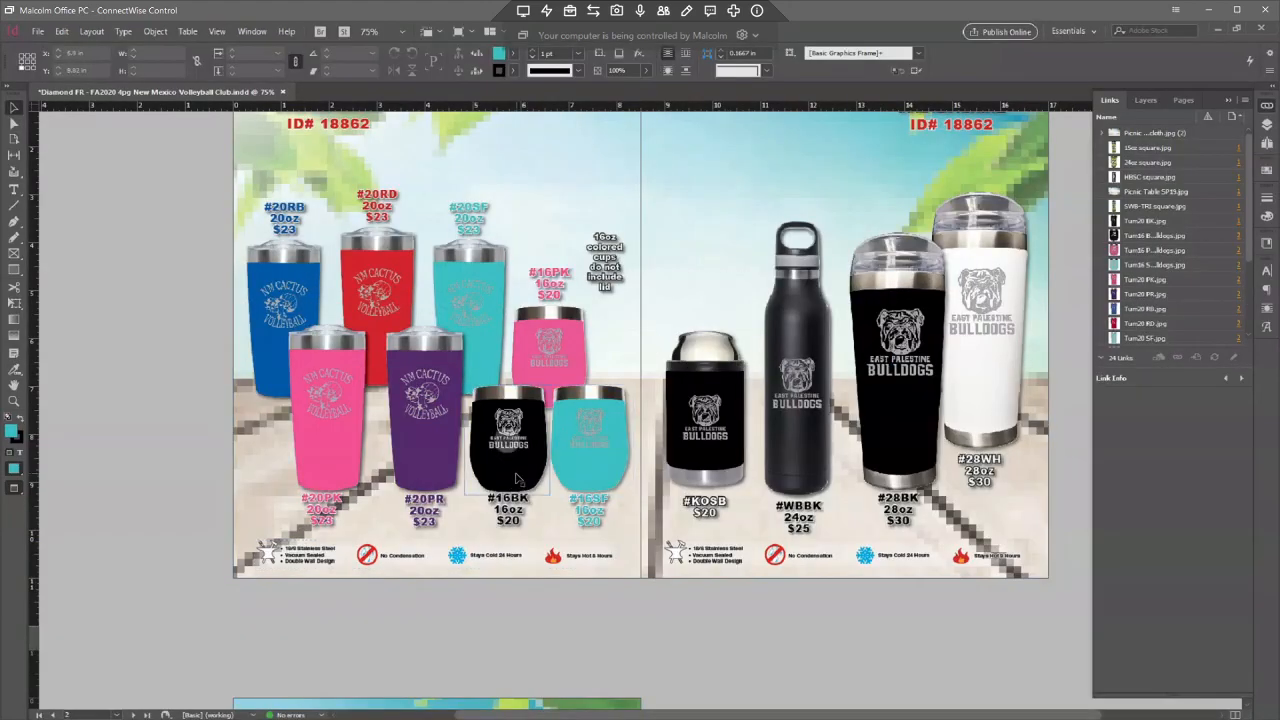
{"action": "left_click", "coordinate": [518, 480]}
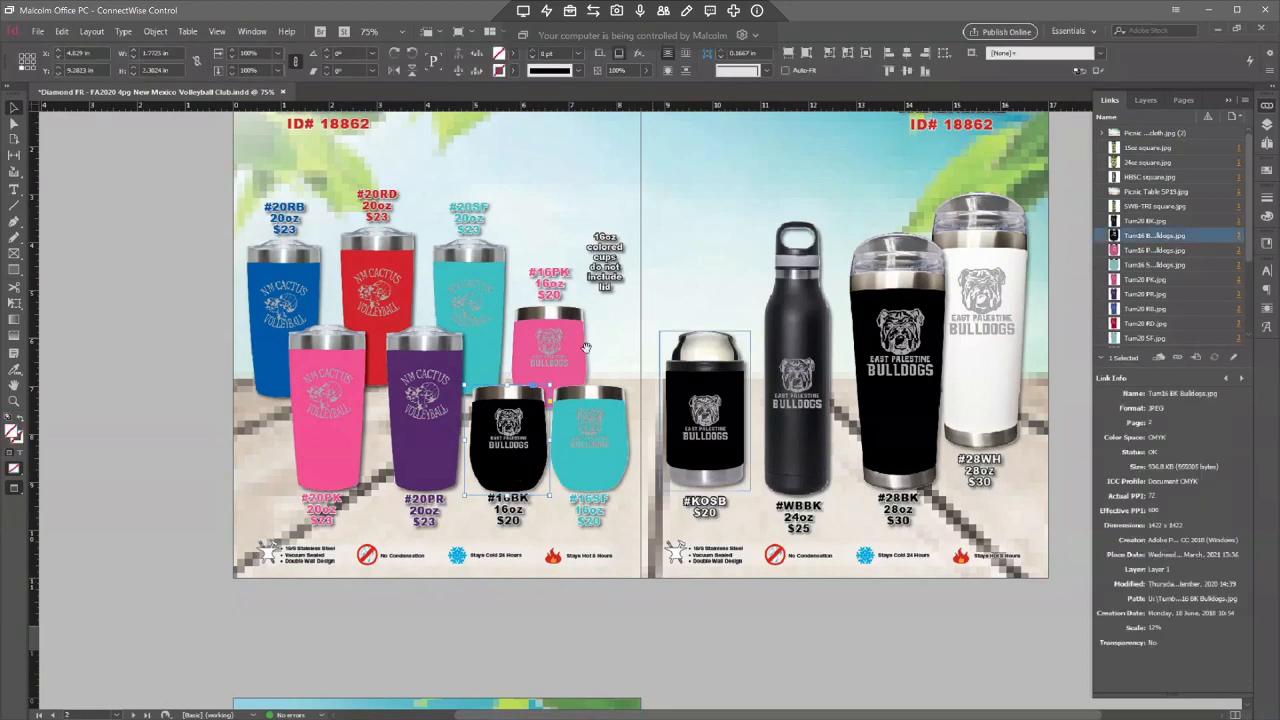
{"action": "key", "text": "ctrl+d"}
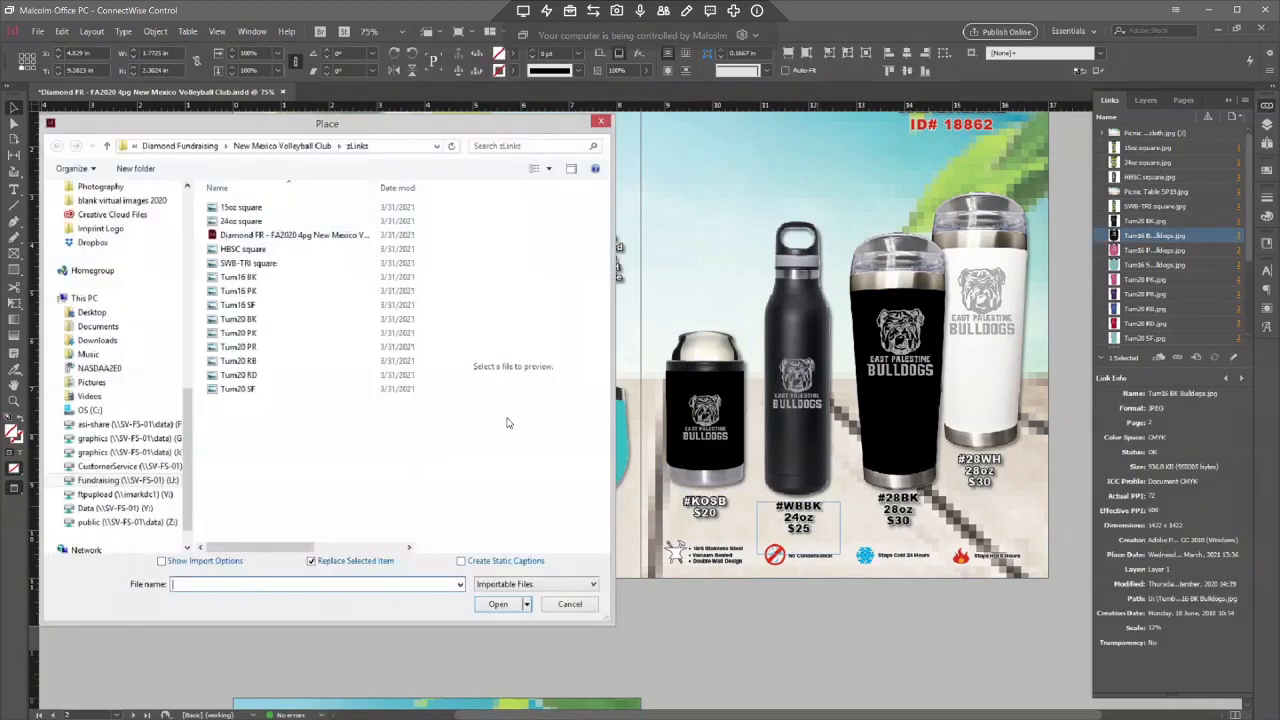
{"action": "double_click", "coordinate": [270, 277]}
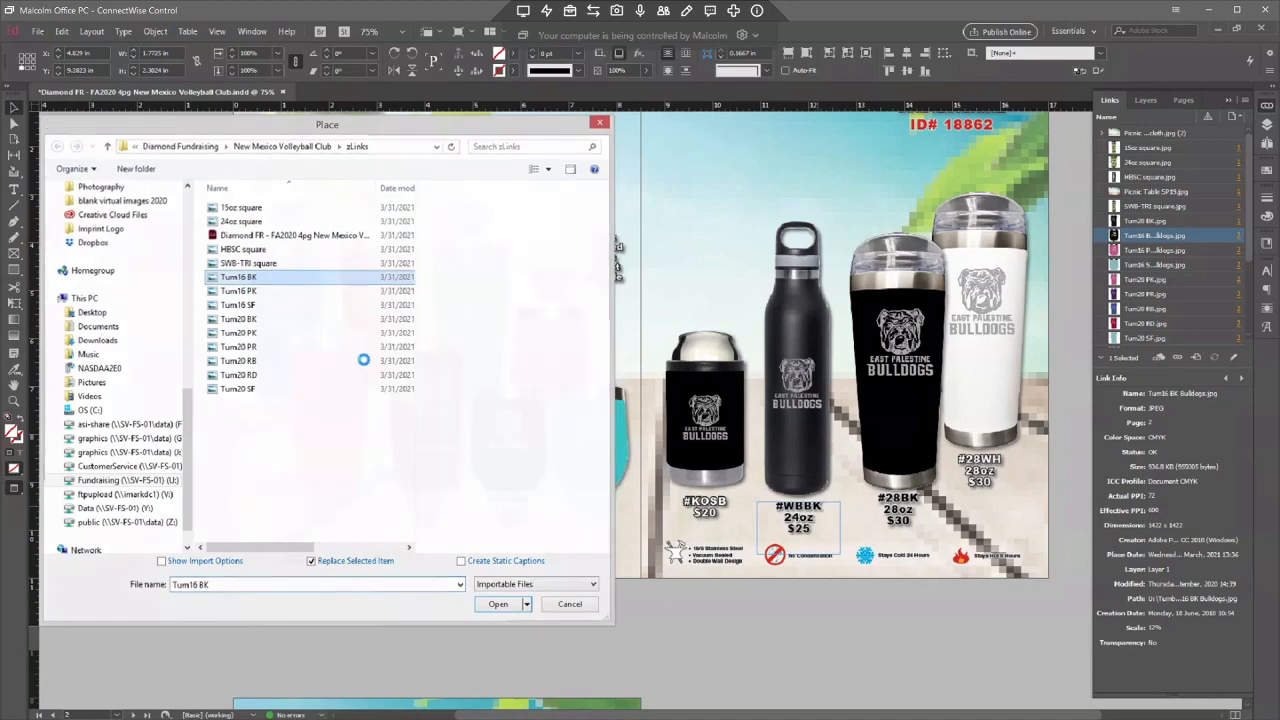
- Replace the pink and seafoam 16 oz Bulldogs cup images with Tum16 PK and Tum16 SF from the zLinks folder
{"action": "left_click", "coordinate": [568, 332]}
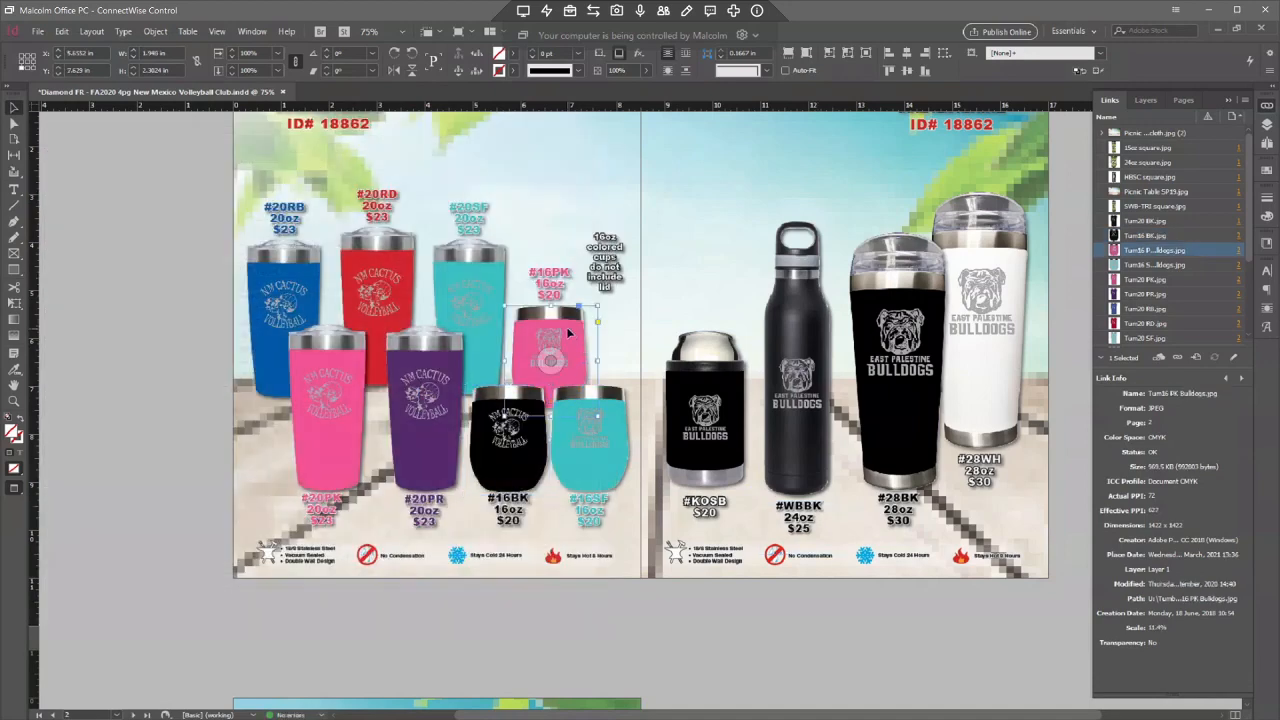
{"action": "key", "text": "ctrl+d"}
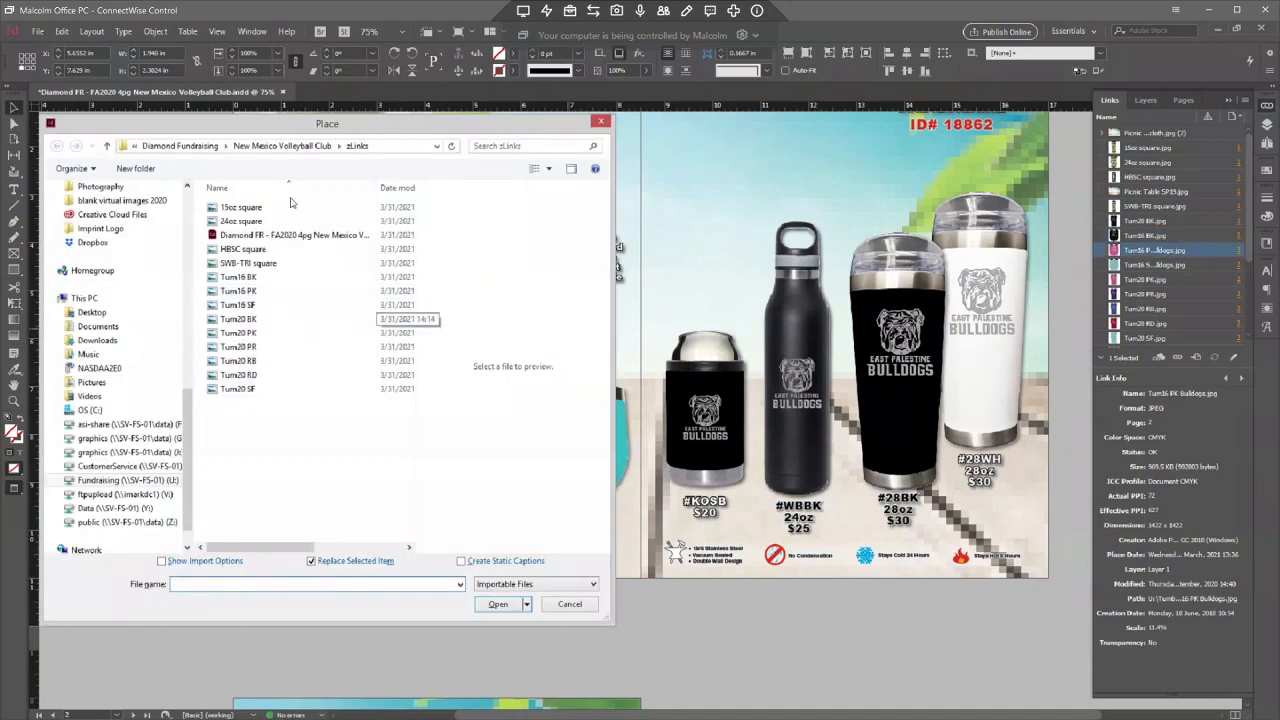
{"action": "double_click", "coordinate": [238, 304]}
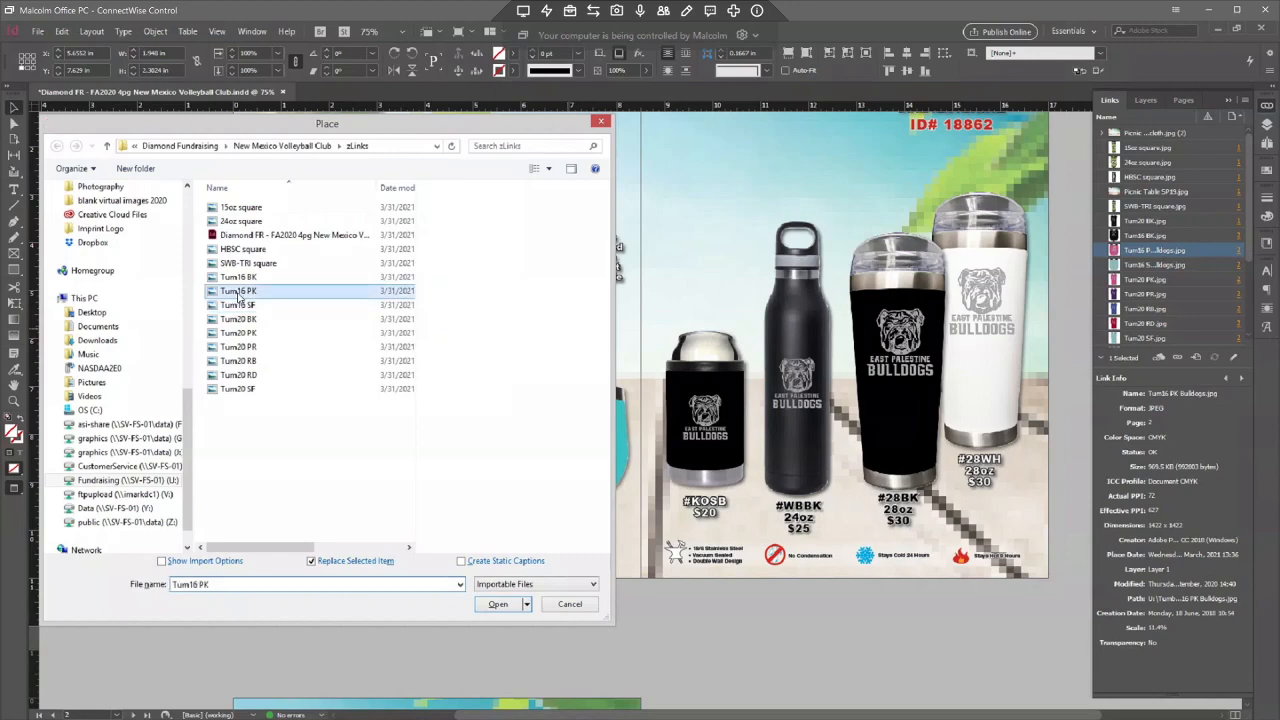
{"action": "left_click", "coordinate": [613, 468]}
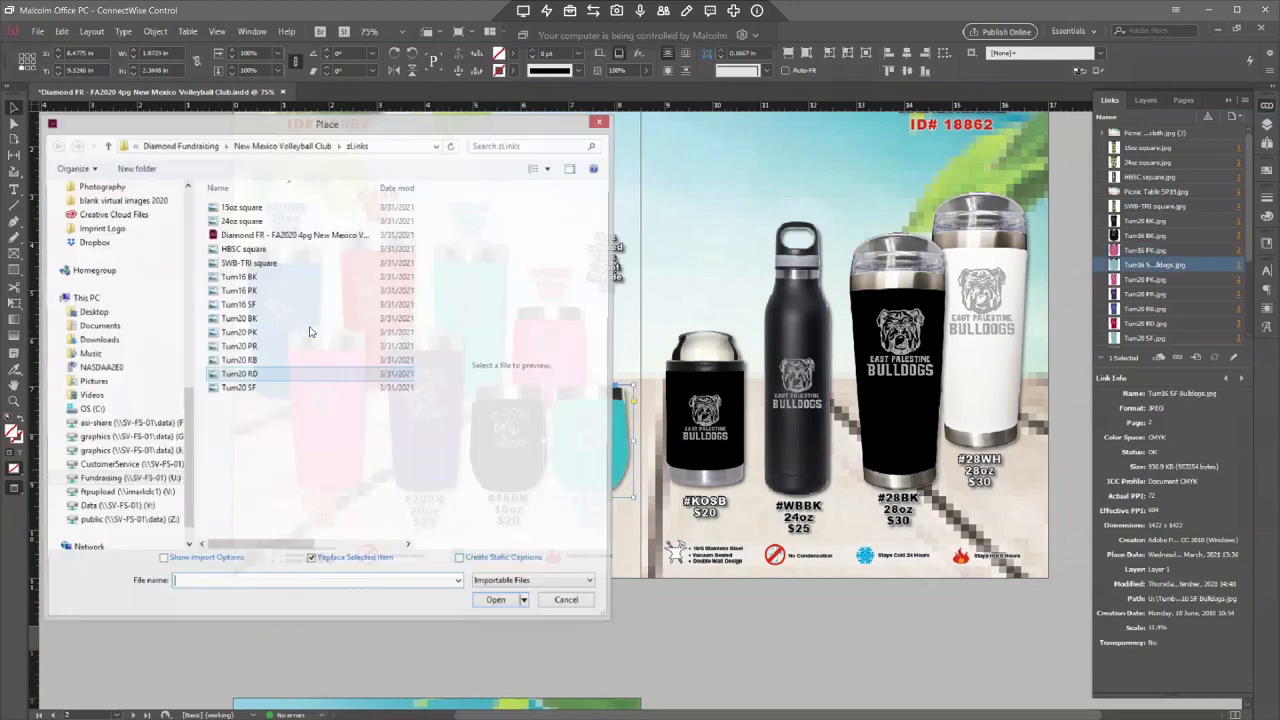
{"action": "key", "text": "ctrl+d"}
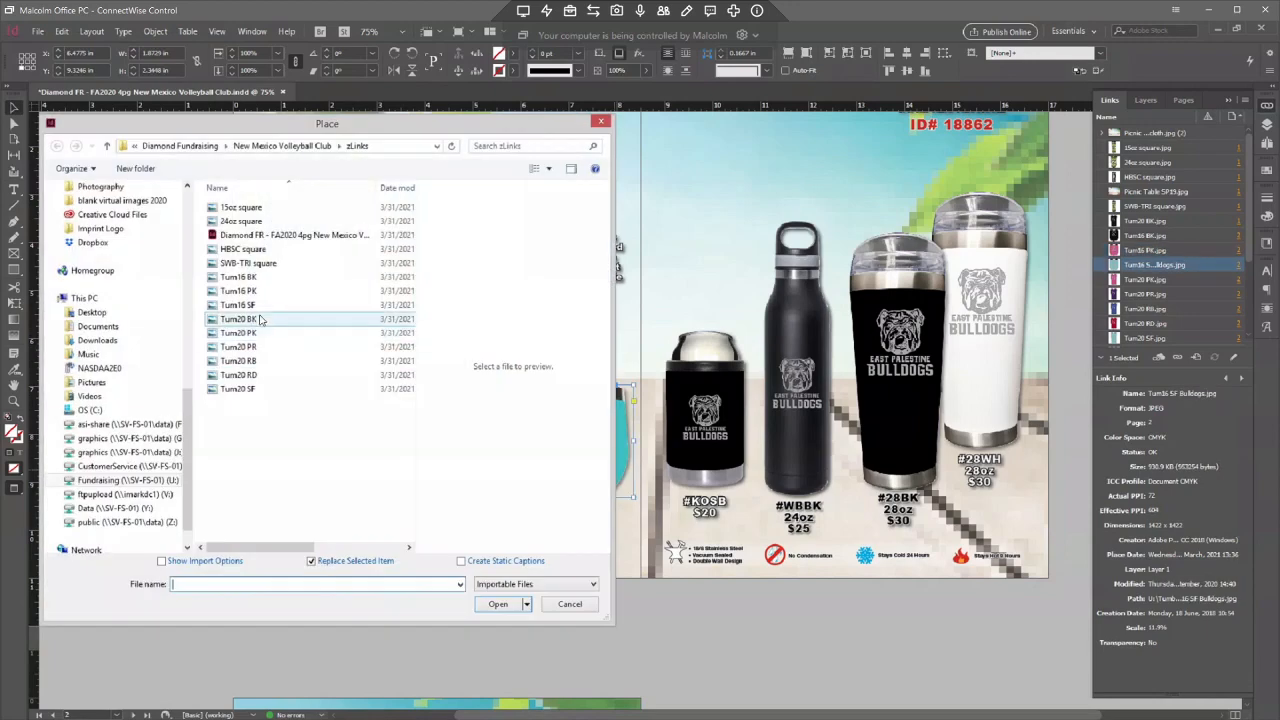
{"action": "double_click", "coordinate": [236, 305]}
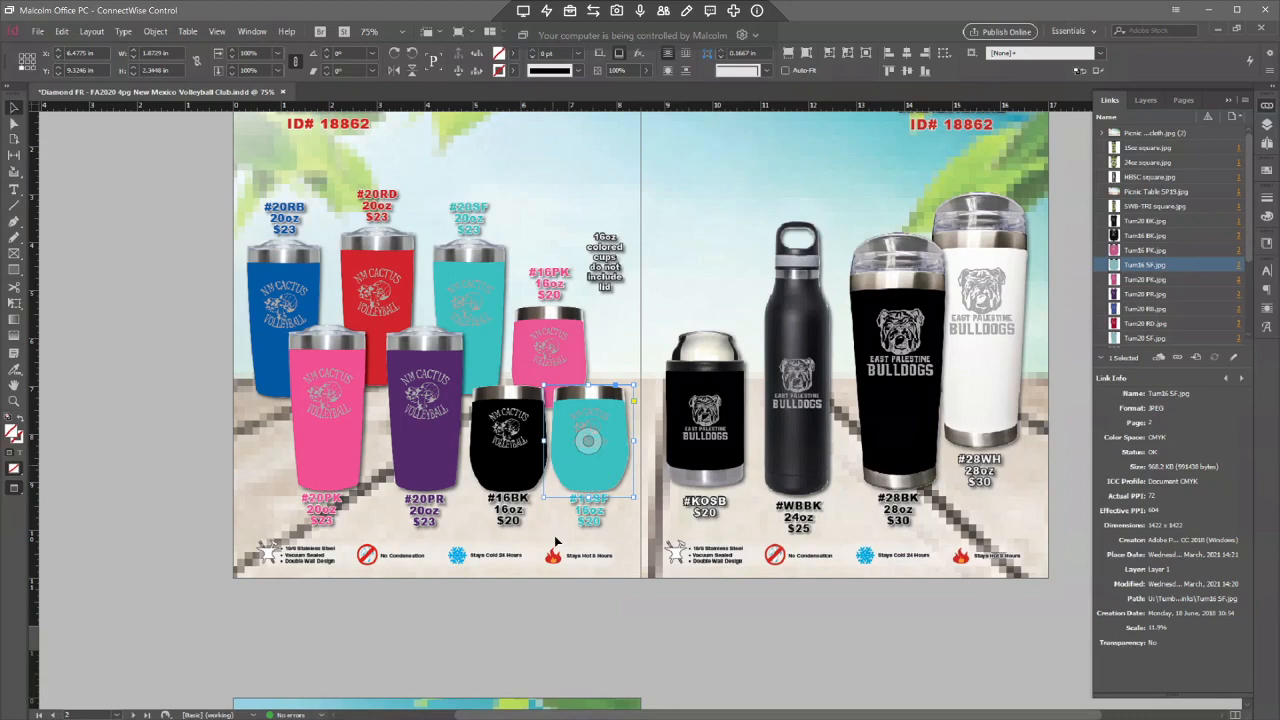
{"action": "left_click", "coordinate": [644, 612]}
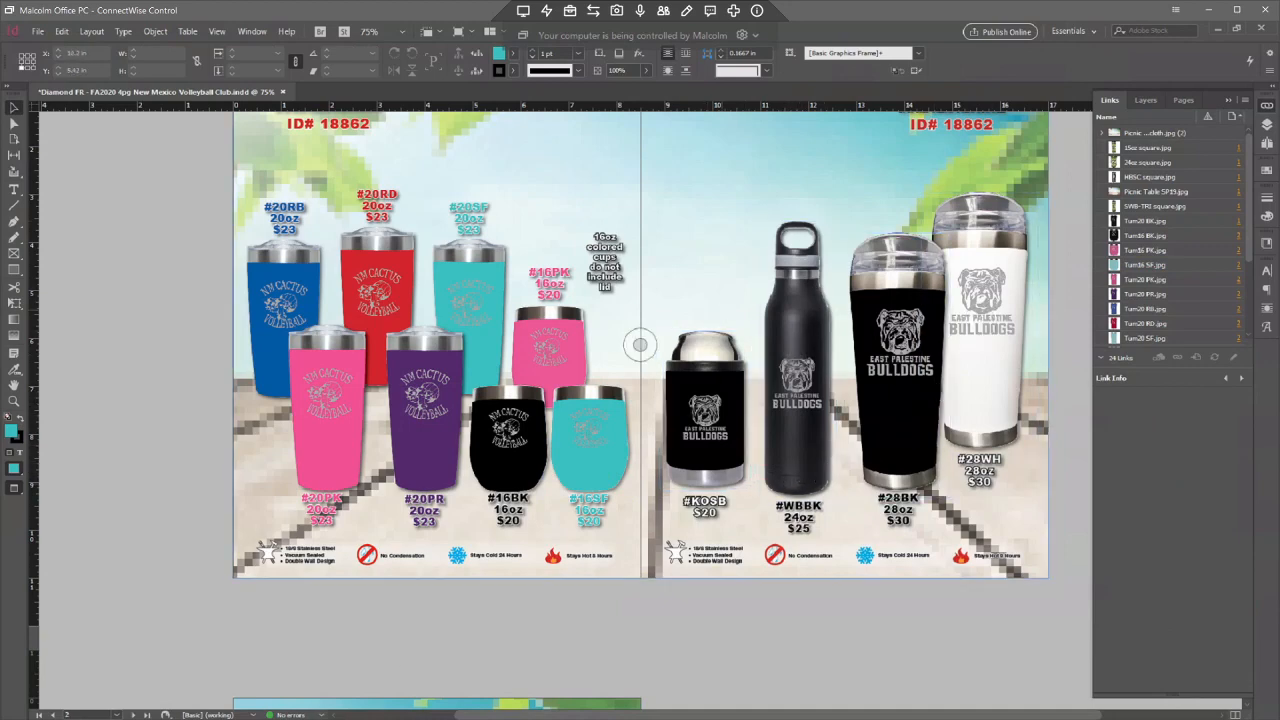
- Switch to Photoshop and close the Tum16 BK PK SF square document without saving changes
{"action": "key", "text": "alt+Tab"}
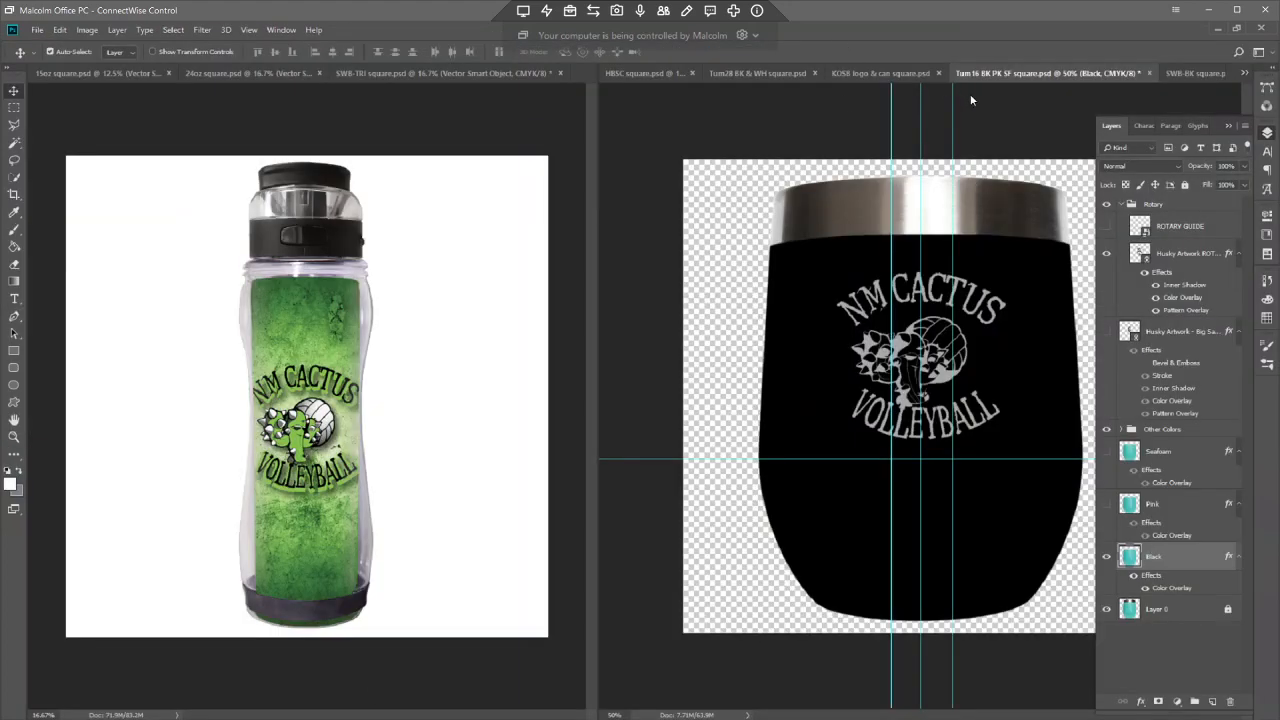
{"action": "left_click", "coordinate": [1142, 74]}
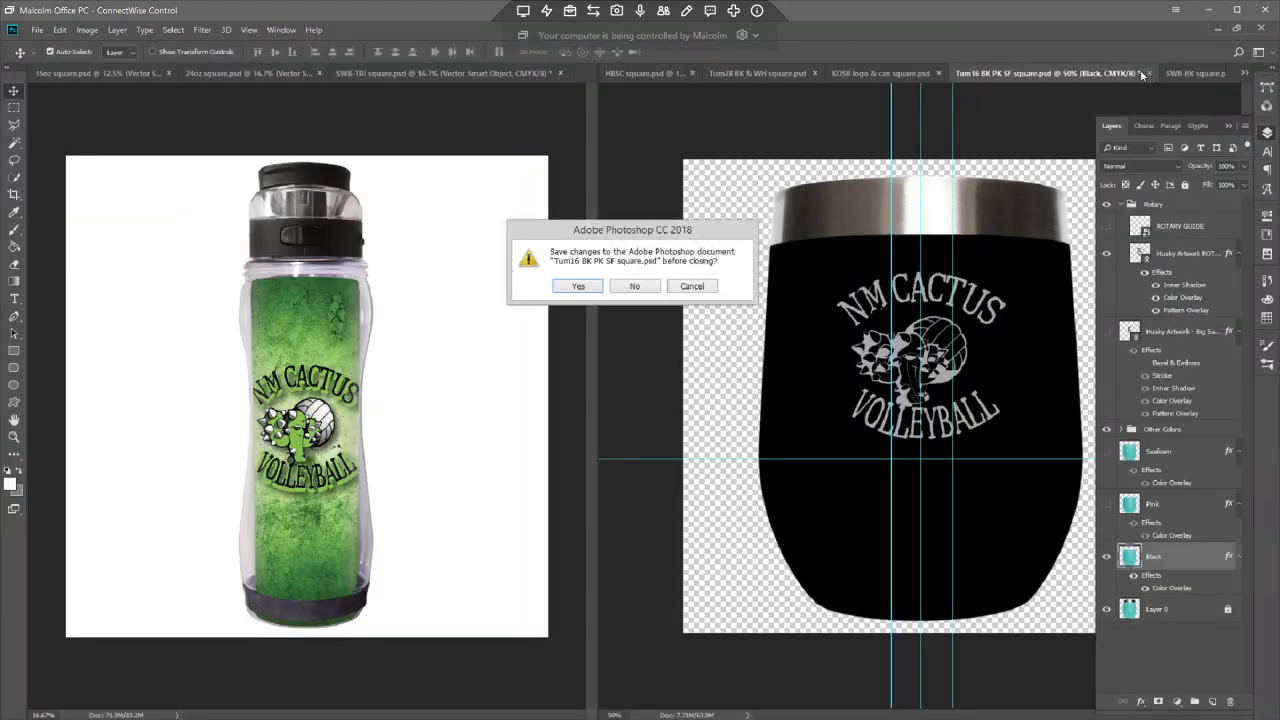
{"action": "left_click", "coordinate": [645, 287]}
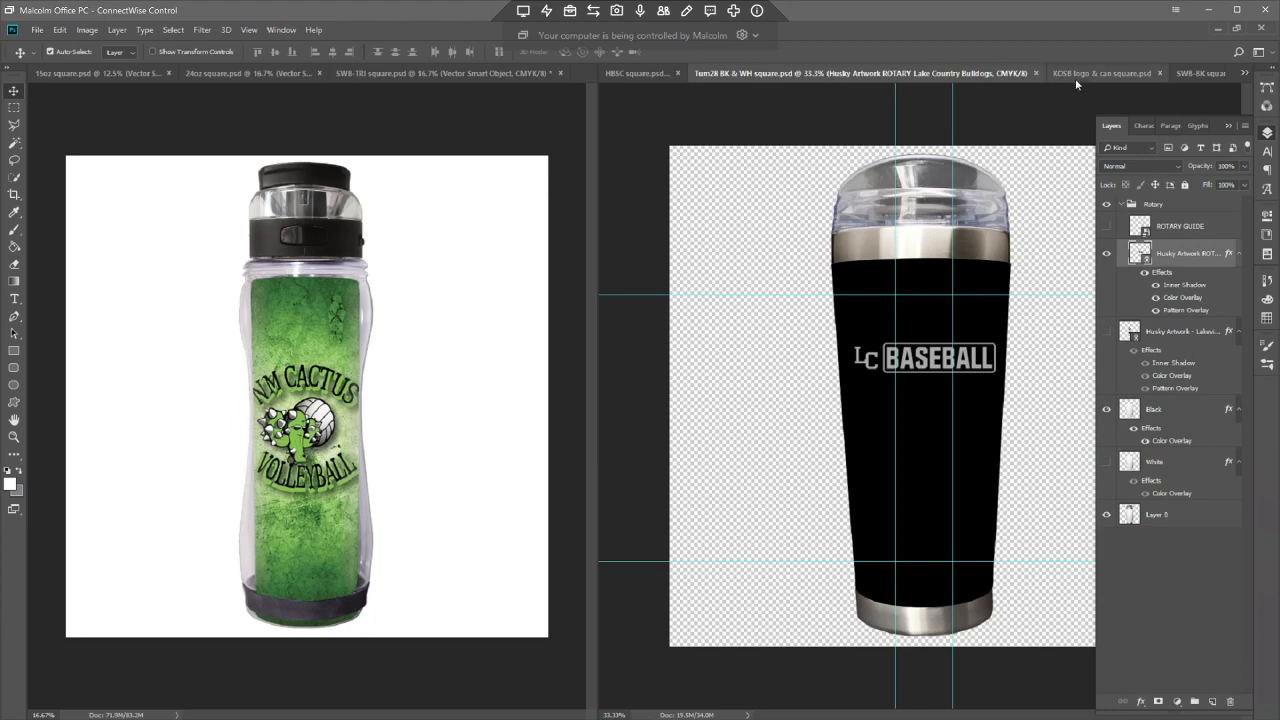
- In the KOSB logo & can square document, hide the Central Baldwin Bears artwork and show the Rotary group's Husky artwork
{"action": "left_click_drag", "start_coordinate": [873, 80], "coordinate": [725, 77]}
{"action": "left_click", "coordinate": [1058, 76]}
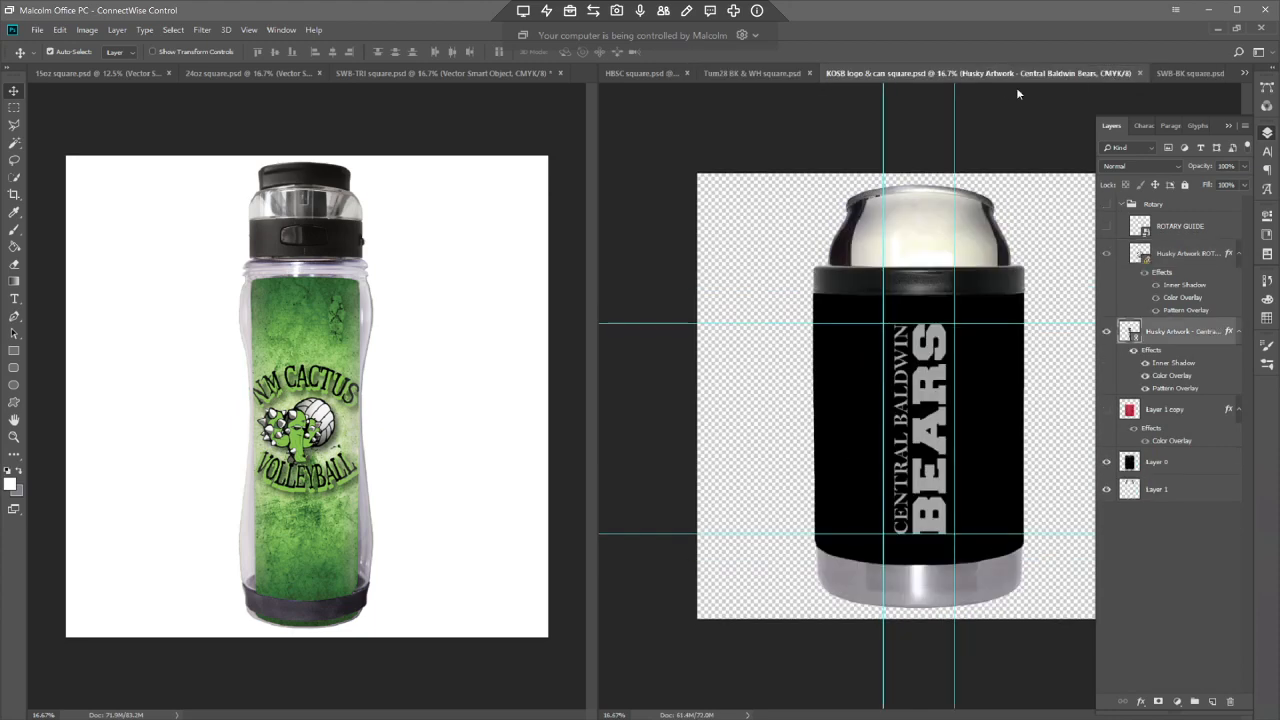
{"action": "left_click", "coordinate": [1106, 331]}
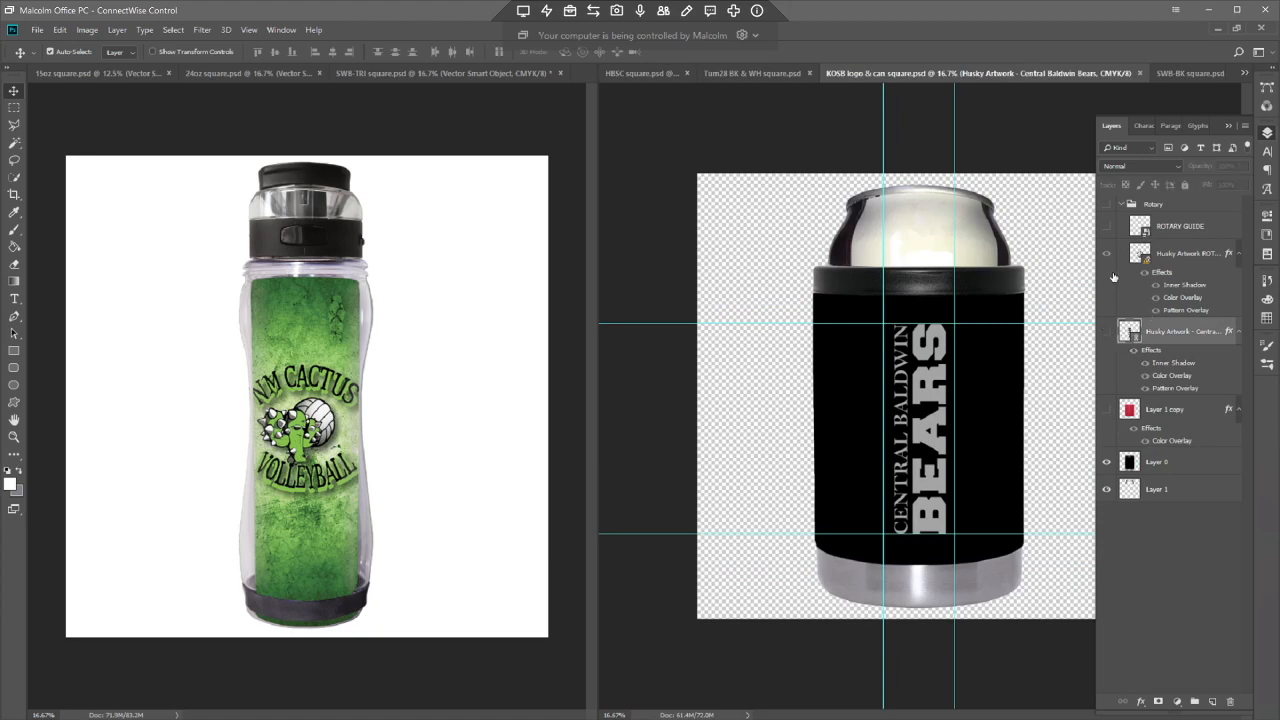
{"action": "left_click", "coordinate": [1108, 252]}
{"action": "left_click", "coordinate": [1110, 254]}
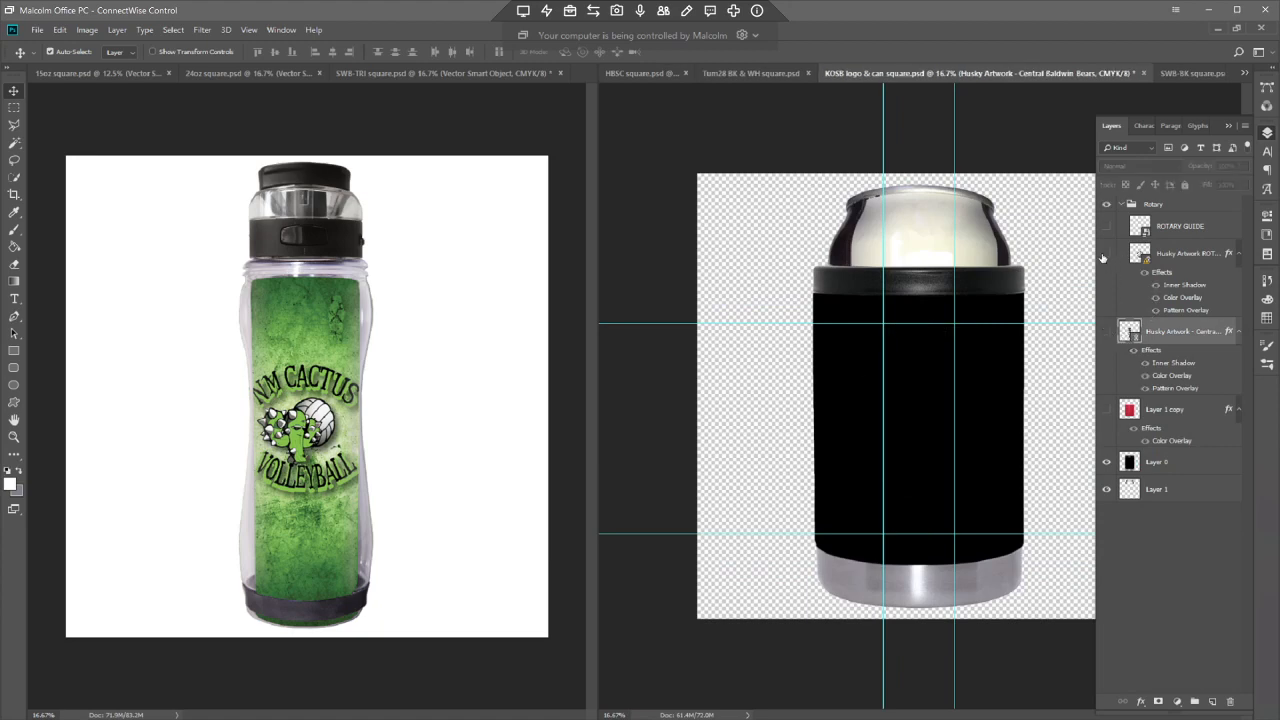
{"action": "left_click", "coordinate": [1106, 254]}
- Replace the rotary artwork's contents with the Husky Artwork ROTARY file from Diamond Fundraising's New Mexico Volleyball Club folder
{"action": "right_click", "coordinate": [1168, 256]}
{"action": "left_click", "coordinate": [1060, 327]}
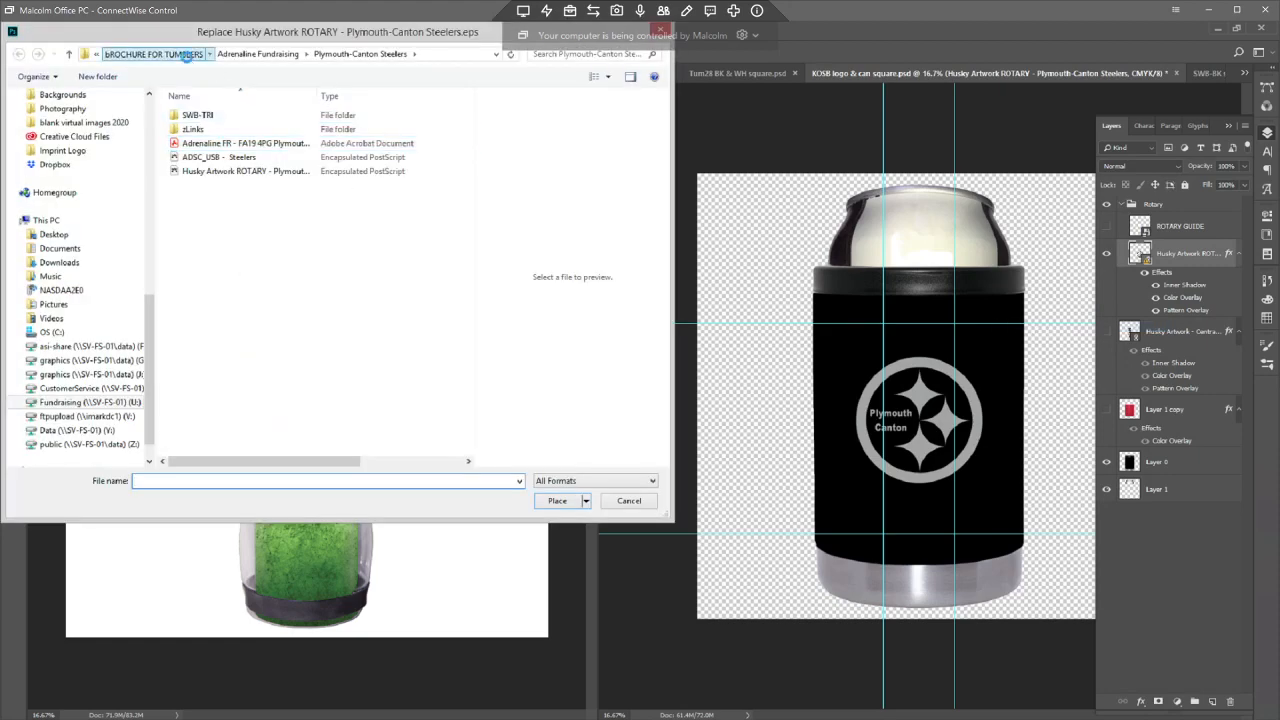
{"action": "left_click", "coordinate": [185, 55]}
{"action": "double_click", "coordinate": [200, 185]}
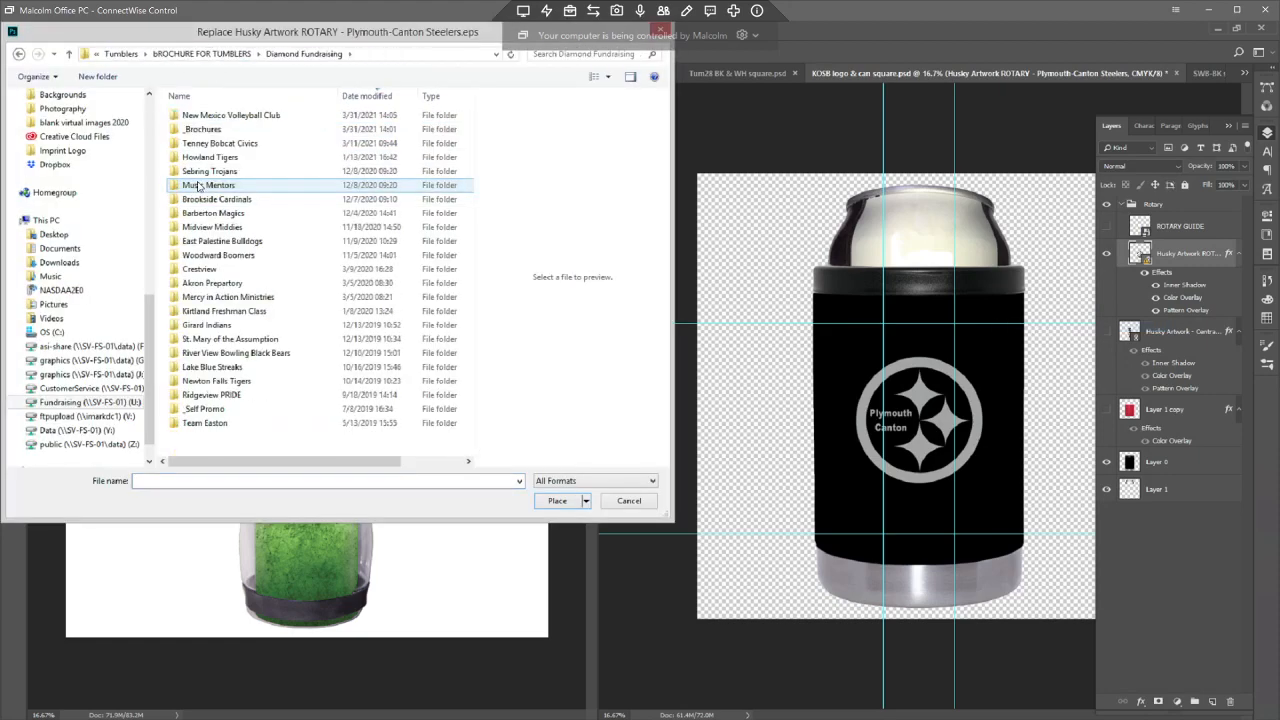
{"action": "left_click", "coordinate": [222, 117]}
{"action": "double_click", "coordinate": [222, 117]}
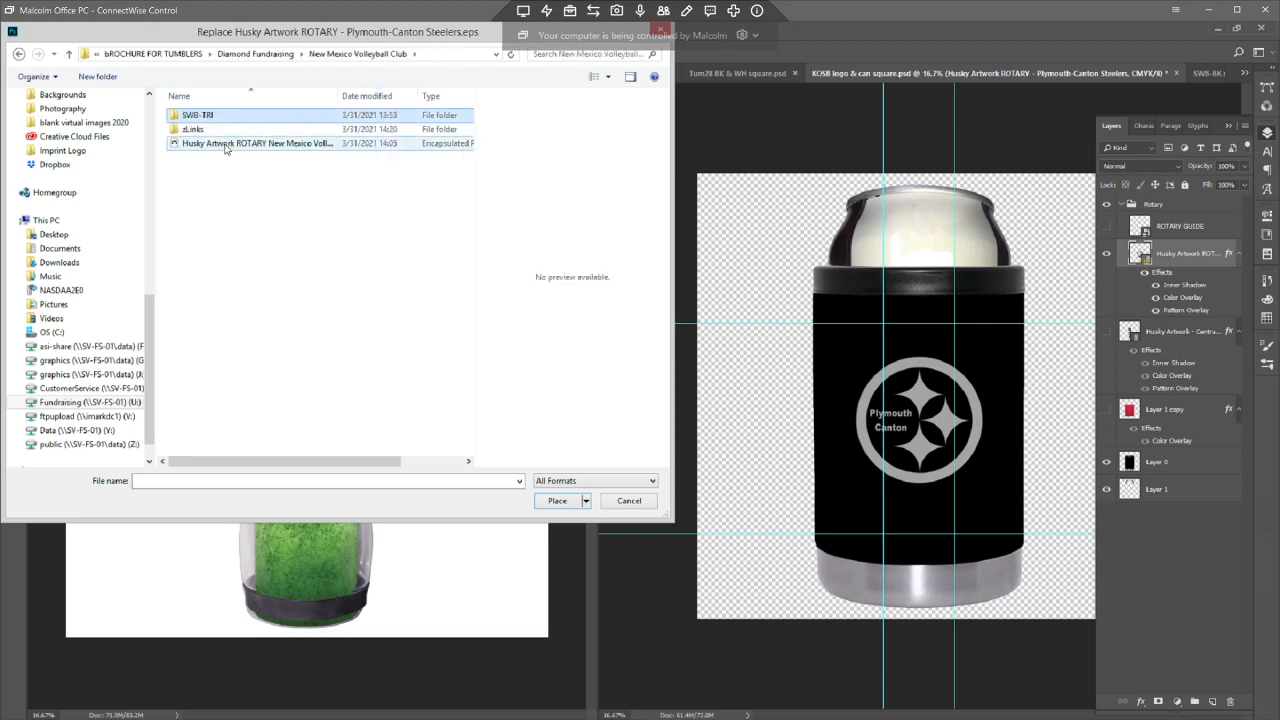
{"action": "double_click", "coordinate": [226, 145]}
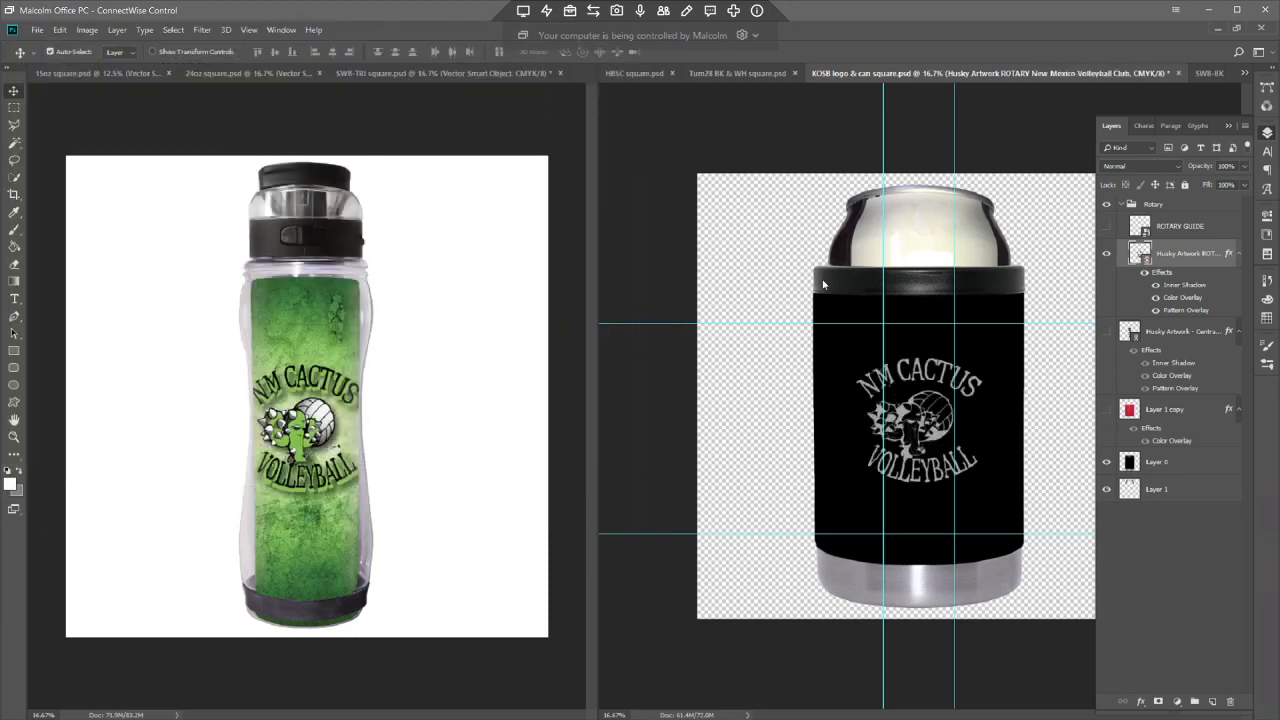
- Preview the can holder's pink version by toggling Layer 1 copy and Layer 0, ending on the black version
{"action": "left_click", "coordinate": [1128, 462]}
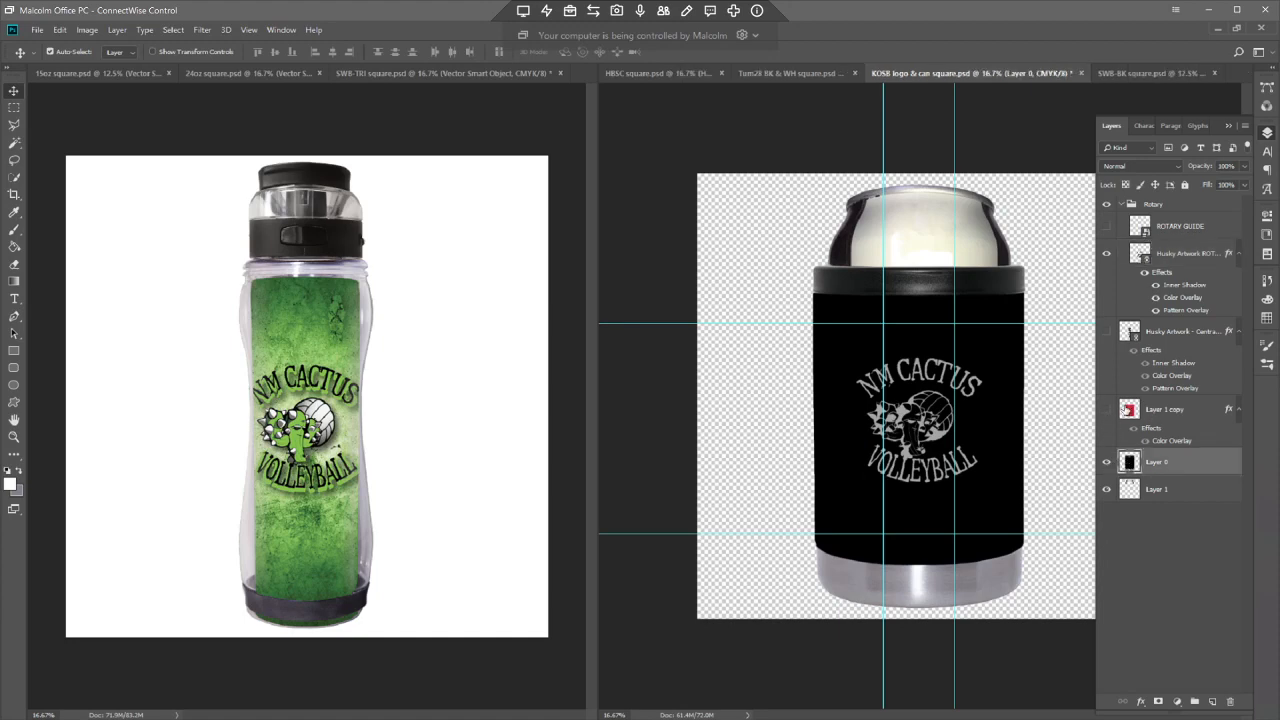
{"action": "left_click", "coordinate": [1106, 411]}
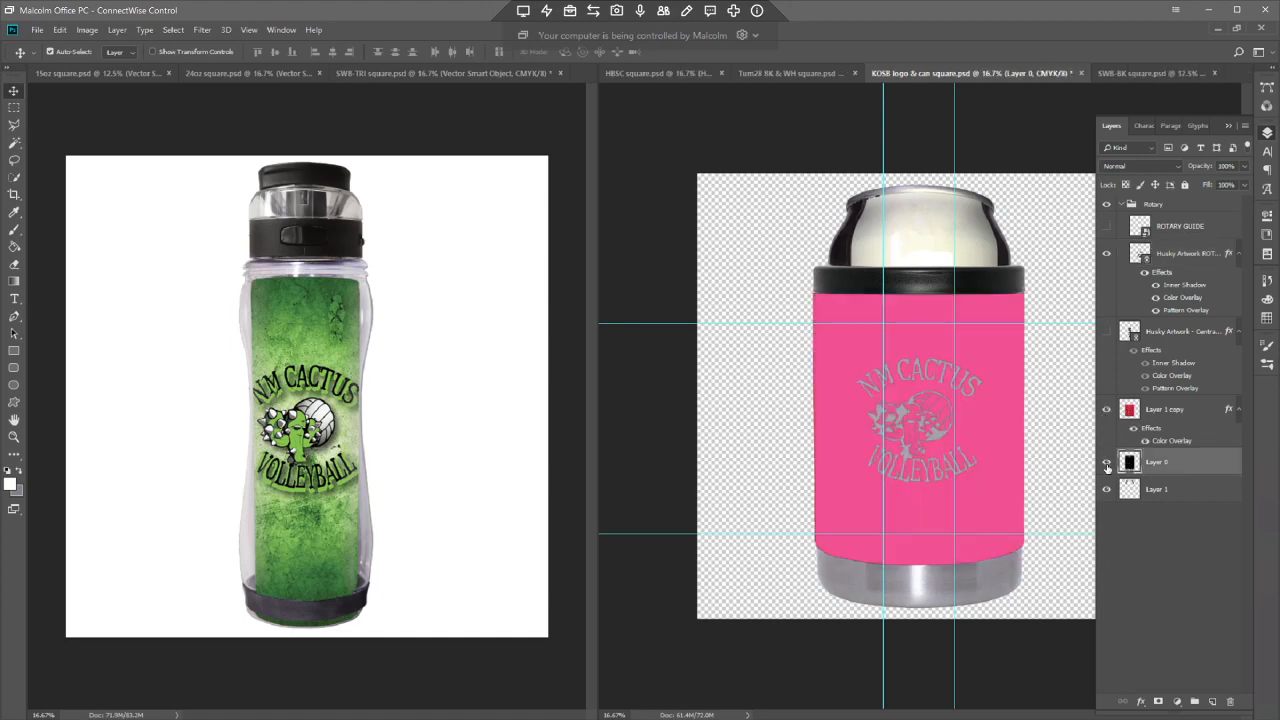
{"action": "left_click", "coordinate": [1106, 463]}
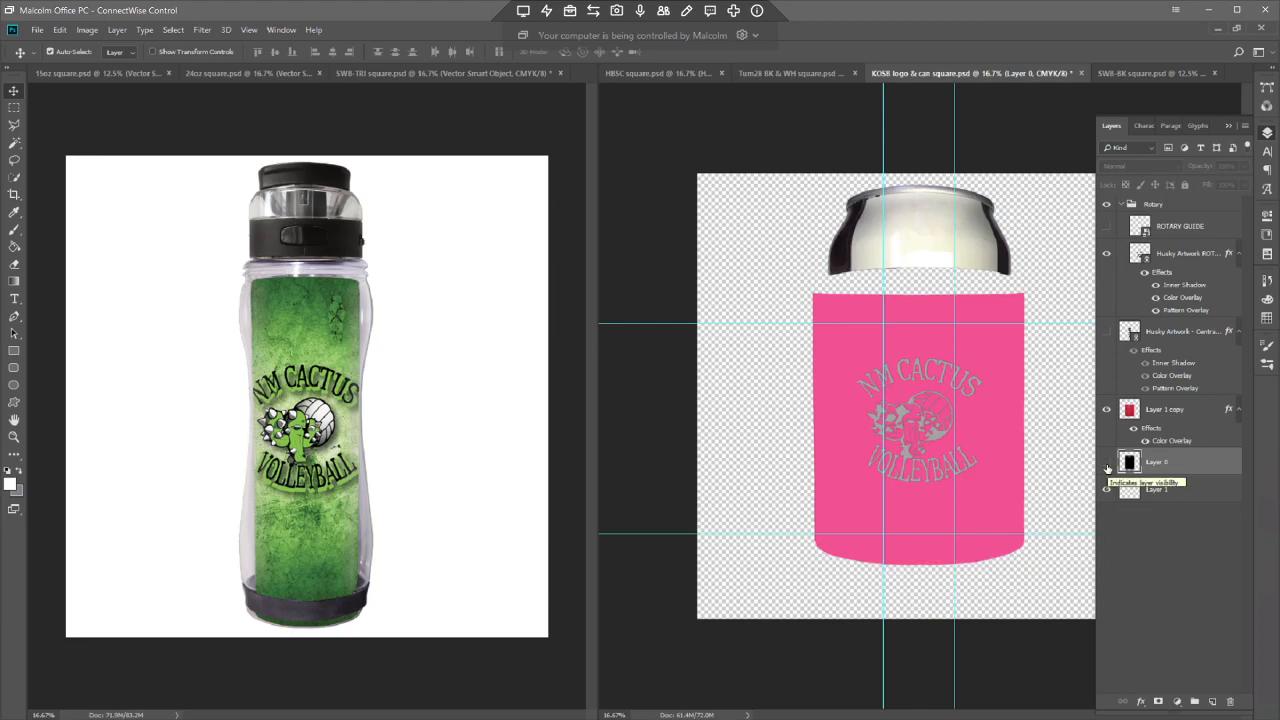
{"action": "left_click", "coordinate": [1106, 463]}
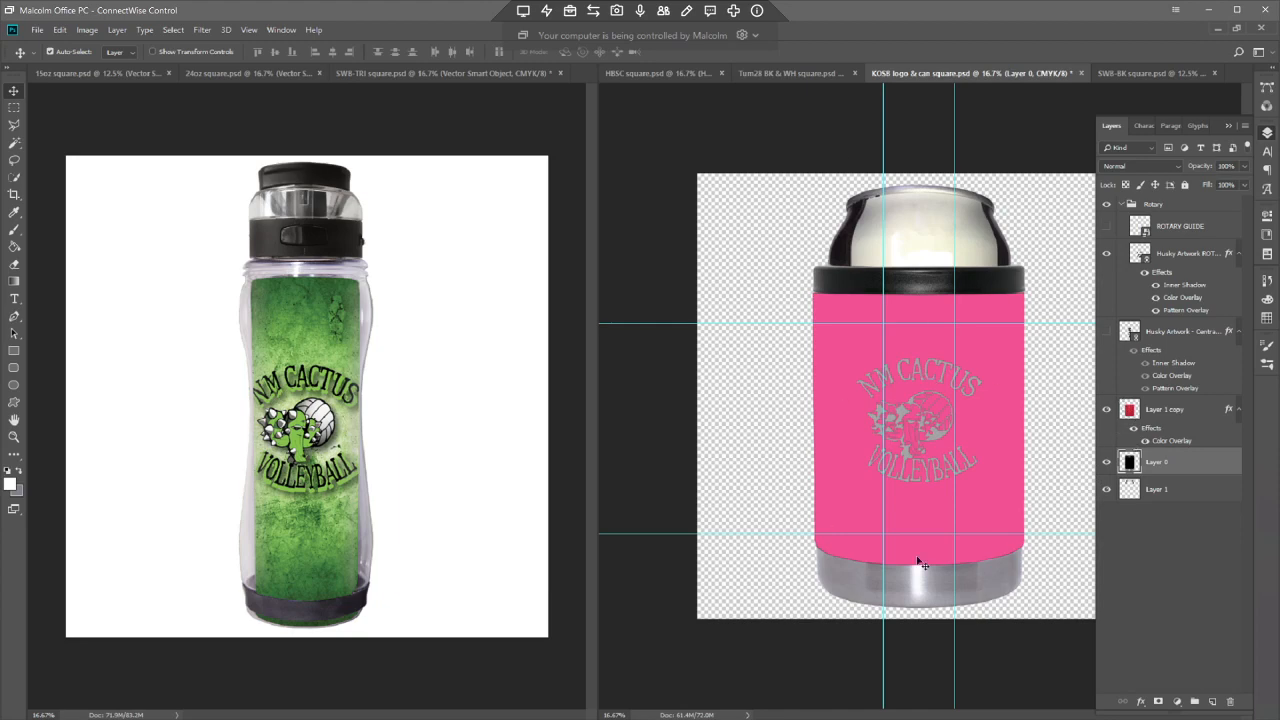
{"action": "left_click", "coordinate": [1106, 410]}
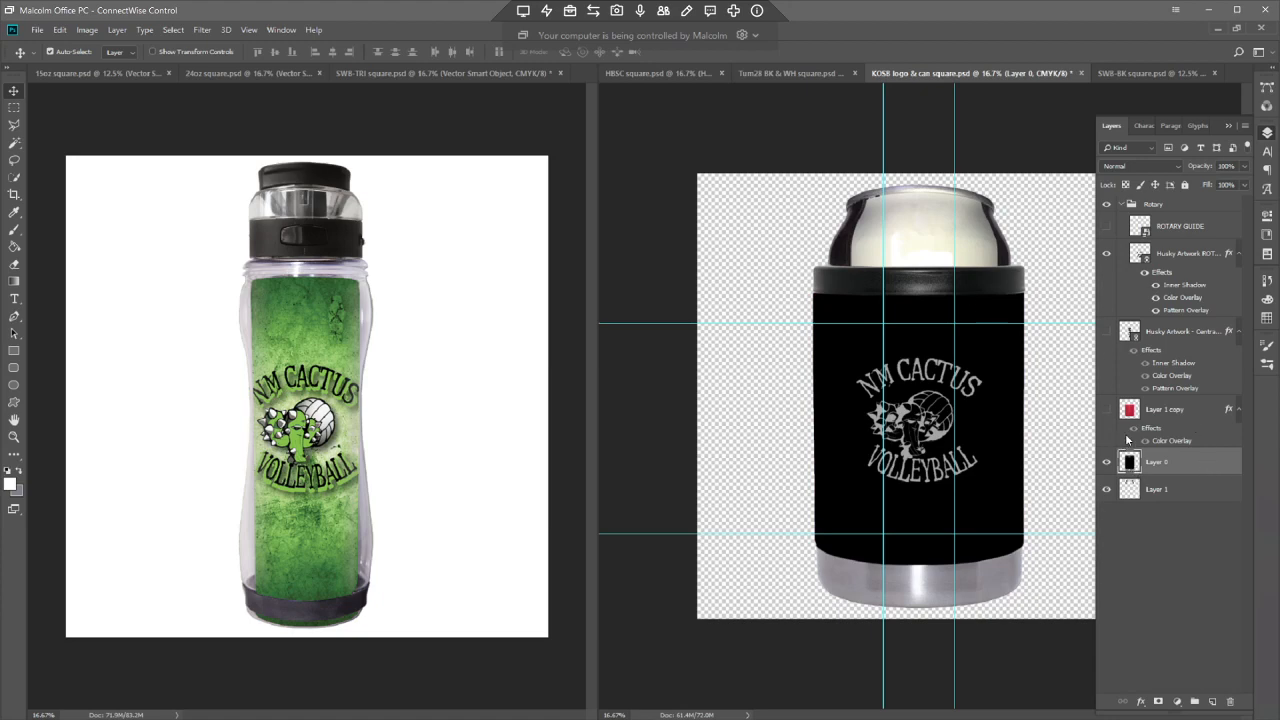
- Start saving the black can holder as a JPEG copy in Diamond Fundraising's New Mexico Volleyball Club zLinks folder
{"action": "key", "text": "ctrl+shift+s"}
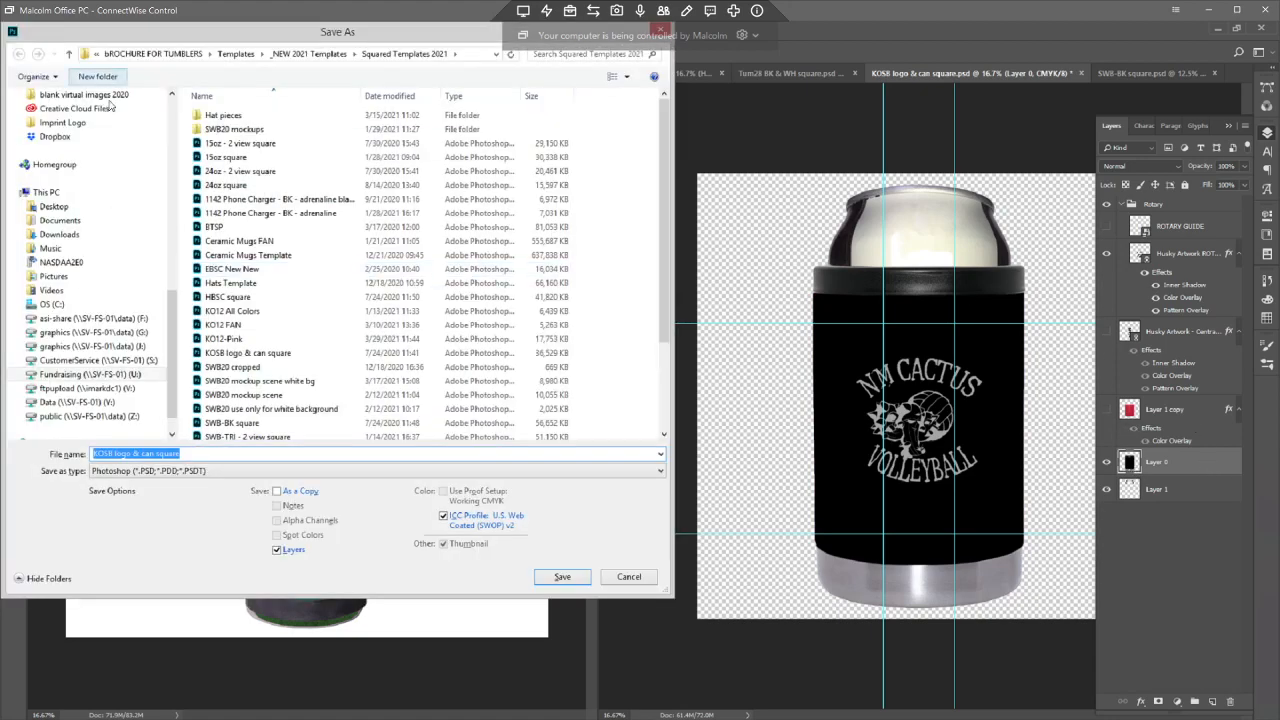
{"action": "left_click", "coordinate": [178, 56]}
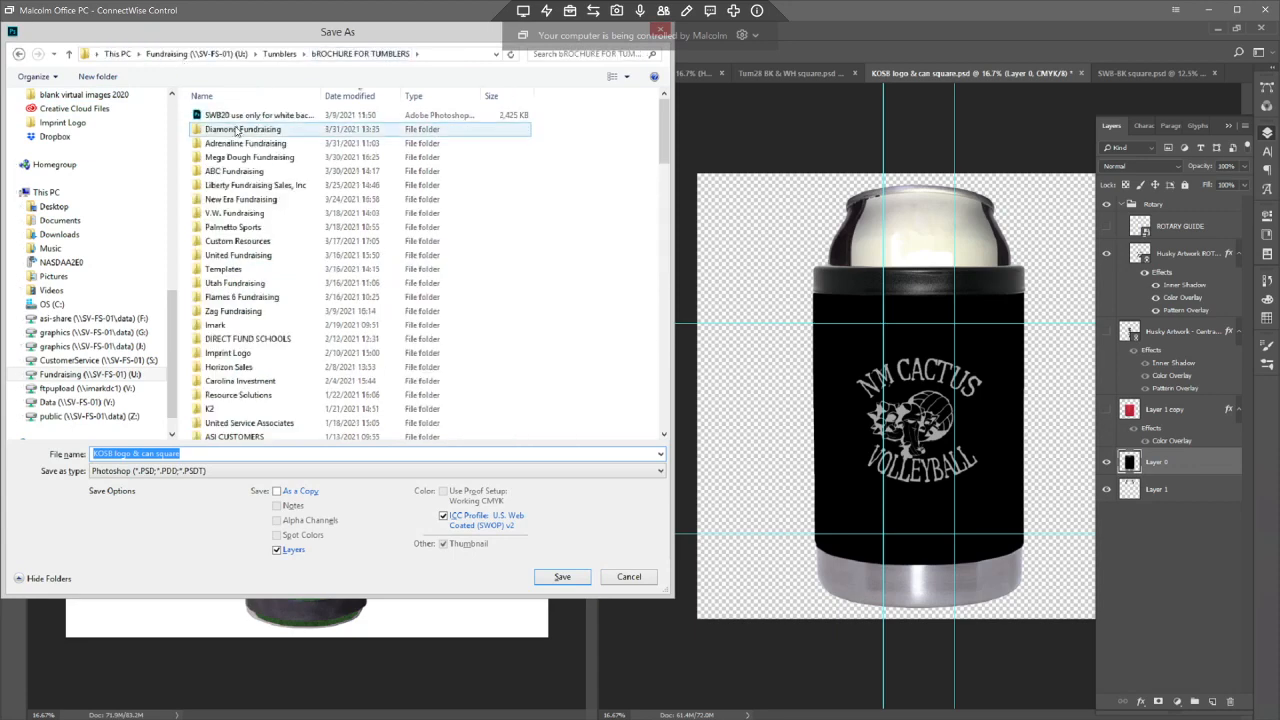
{"action": "left_click", "coordinate": [234, 130]}
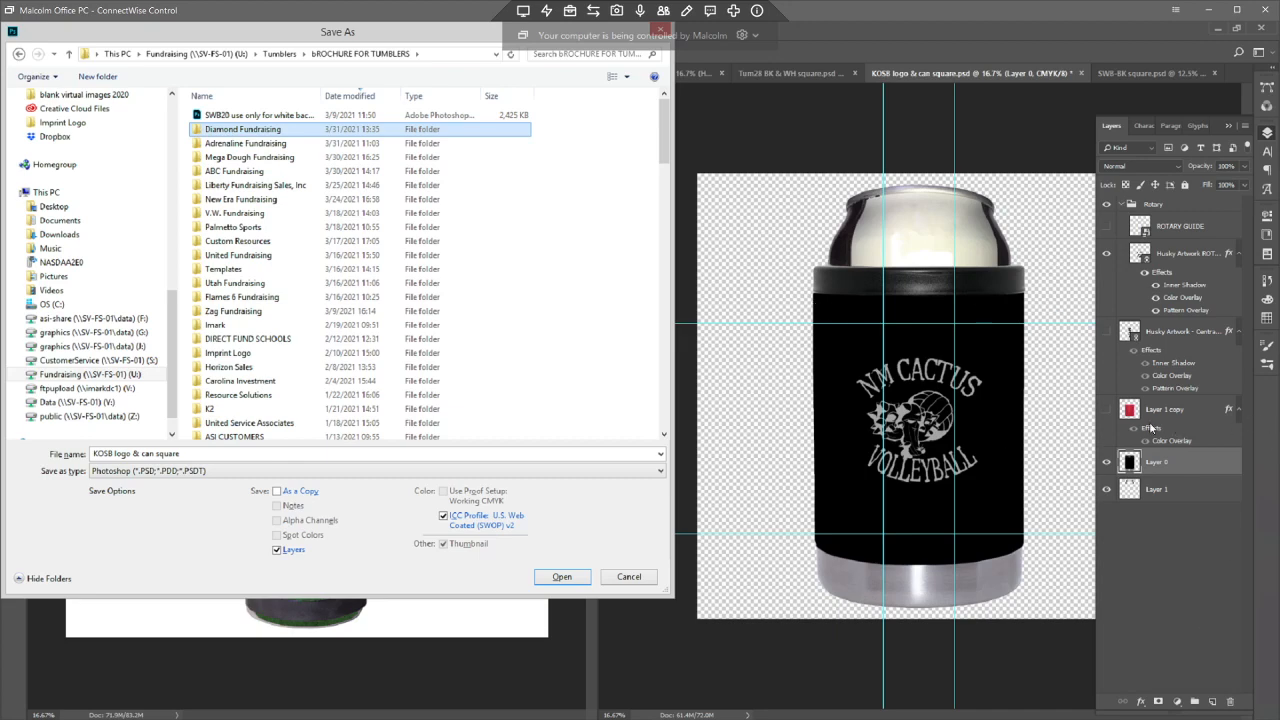
{"action": "double_click", "coordinate": [223, 131]}
{"action": "double_click", "coordinate": [231, 117]}
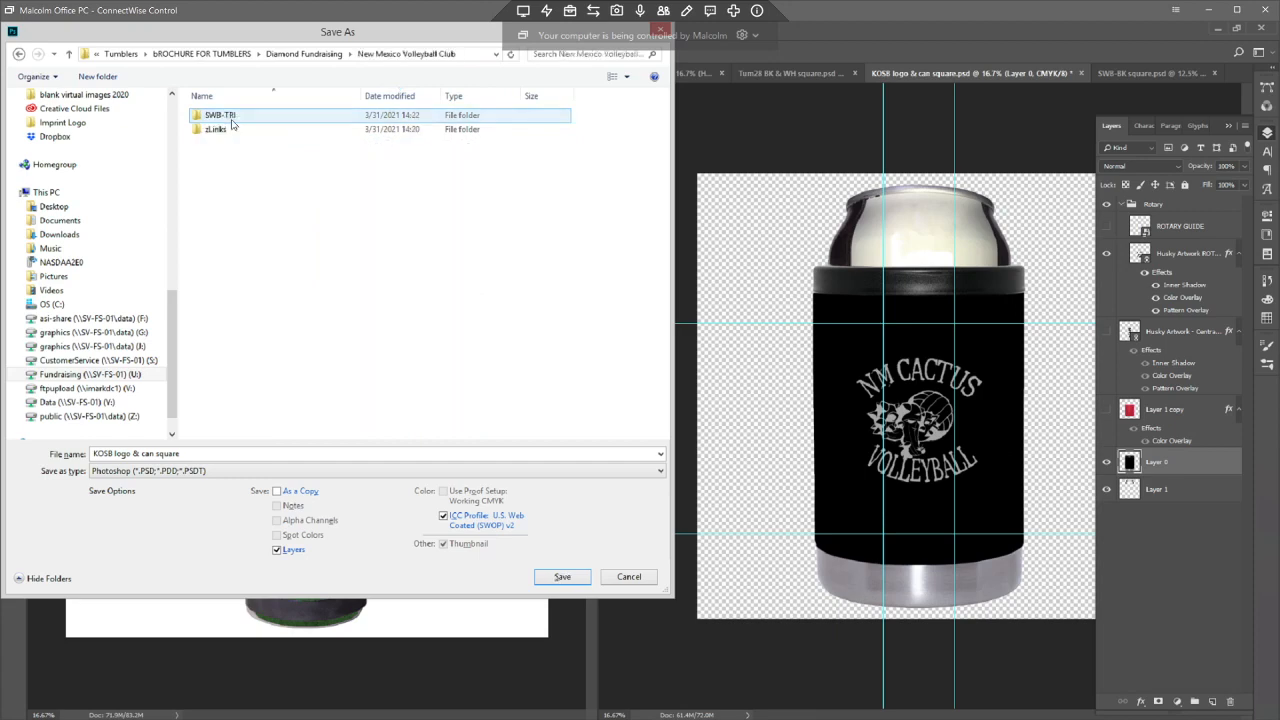
{"action": "left_click", "coordinate": [212, 131]}
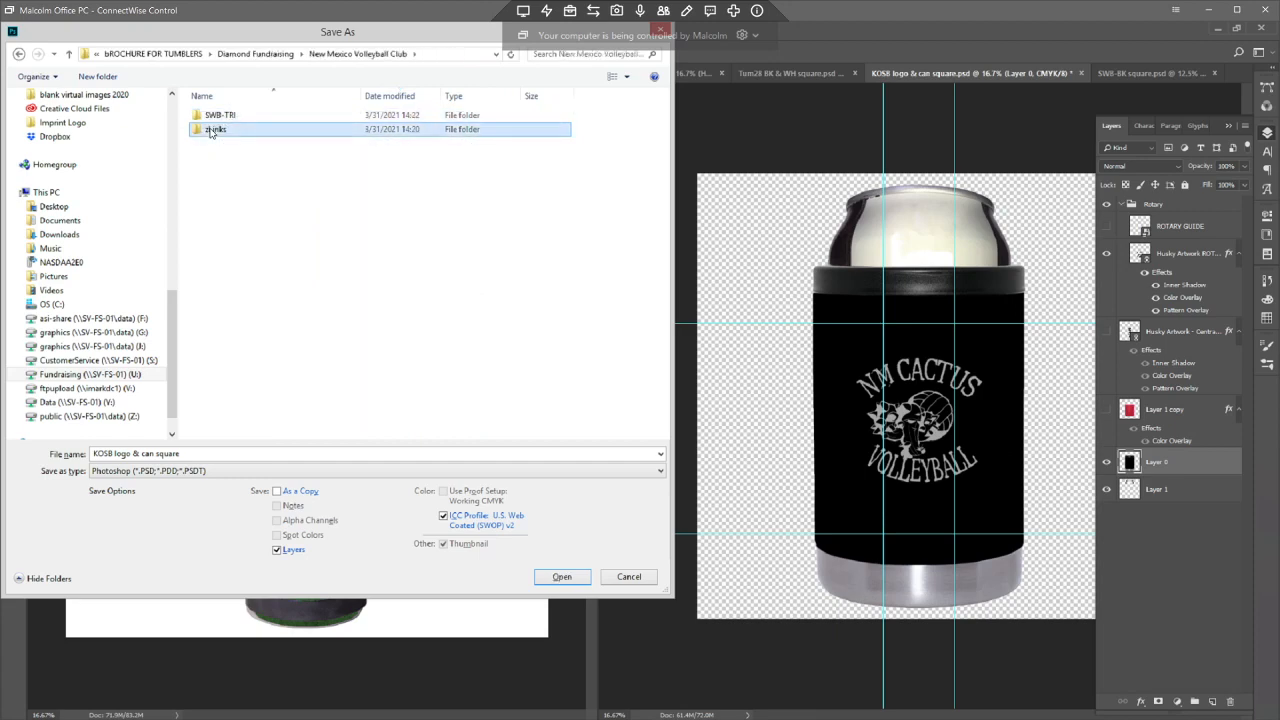
{"action": "left_click", "coordinate": [212, 131]}
{"action": "key", "text": "Return"}
{"action": "key", "text": "Return"}
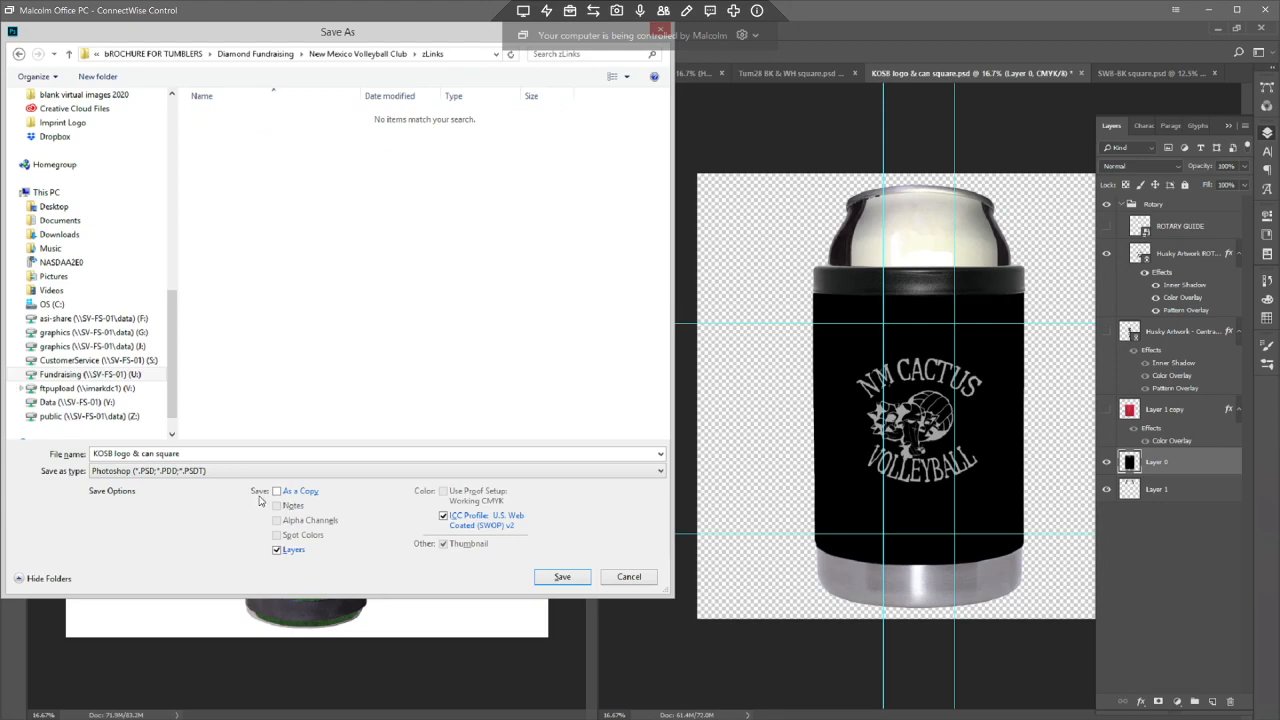
{"action": "left_click", "coordinate": [226, 471]}
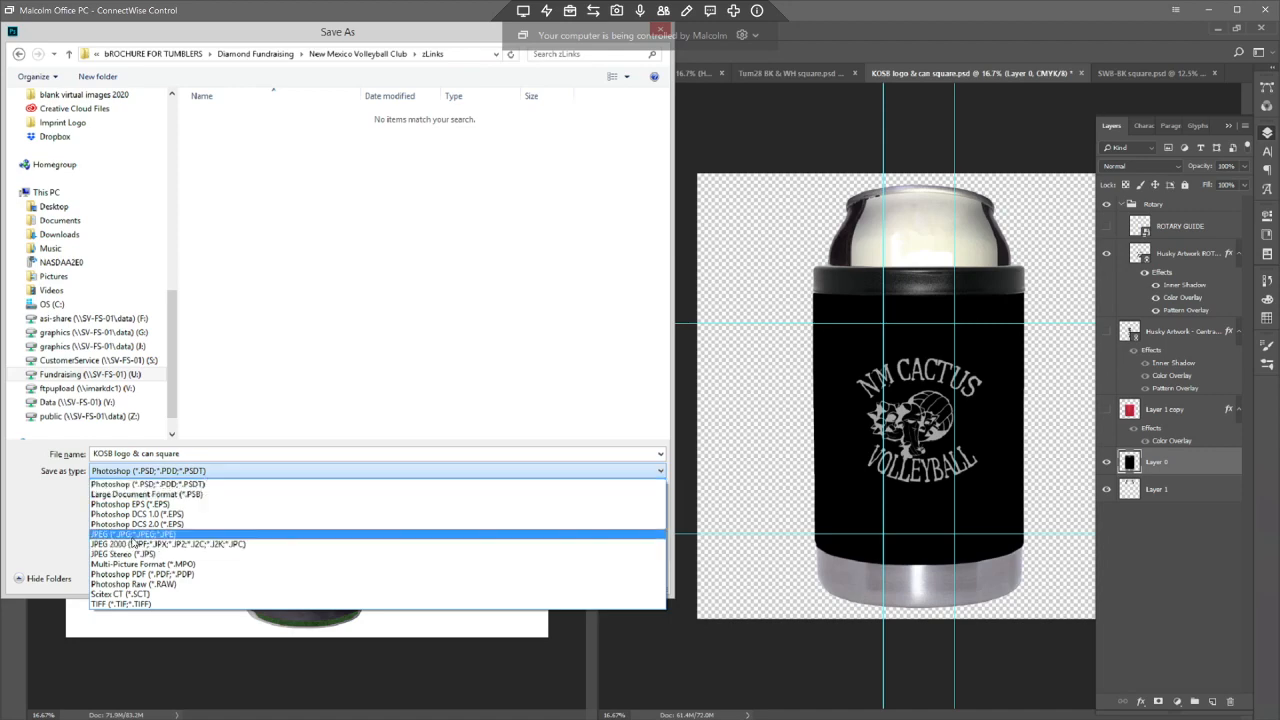
{"action": "left_click", "coordinate": [133, 535]}
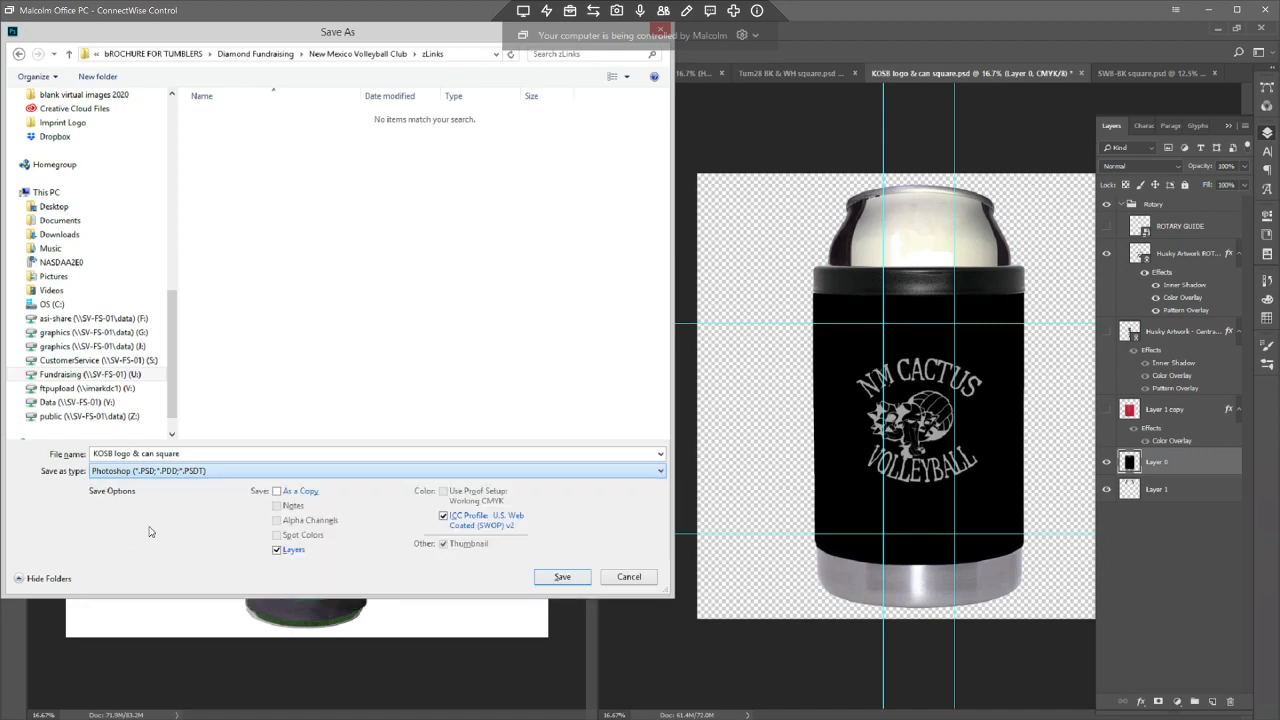
- Shorten the JPEG copy's file name to KOSB and save it with the default JPEG options
{"action": "left_click", "coordinate": [192, 455]}
{"action": "left_click", "coordinate": [211, 455]}
{"action": "key", "text": "ctrl+shift+Left"}
{"action": "key", "text": "ctrl+shift+Left"}
{"action": "key", "text": "ctrl+shift+Left"}
{"action": "key", "text": "ctrl+shift+Left"}
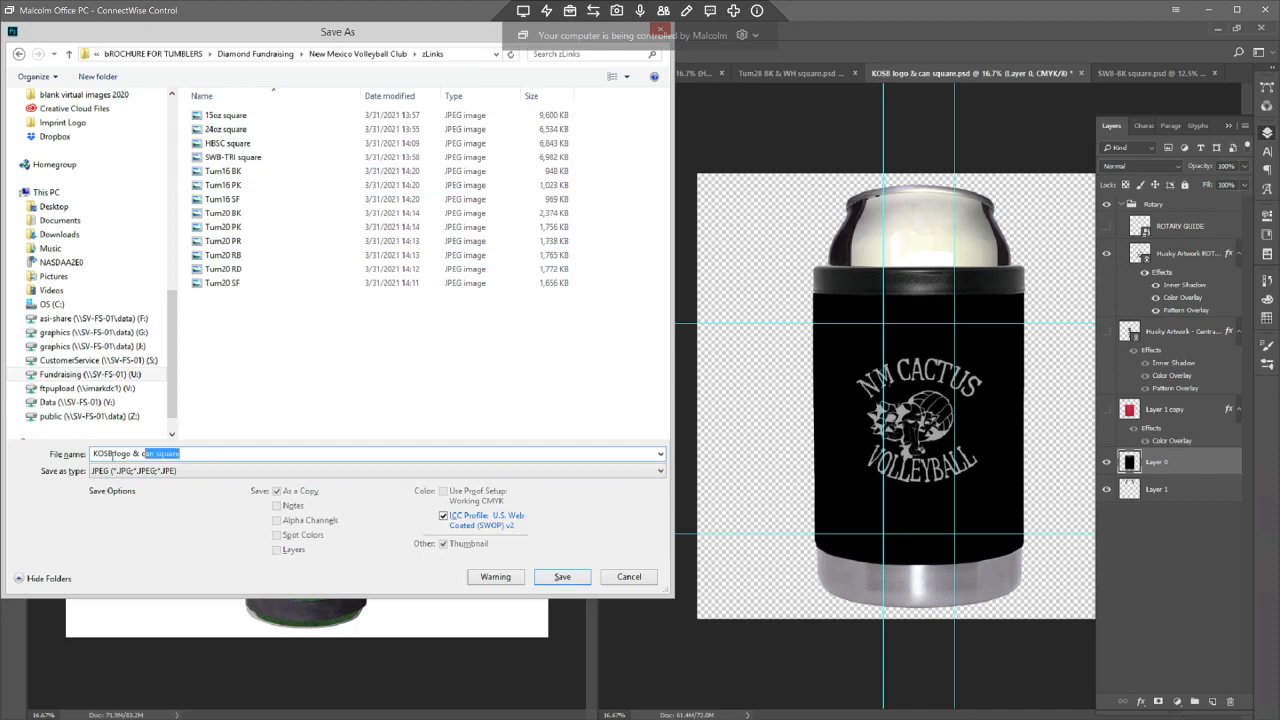
{"action": "key", "text": "BackSpace"}
{"action": "left_click", "coordinate": [550, 576]}
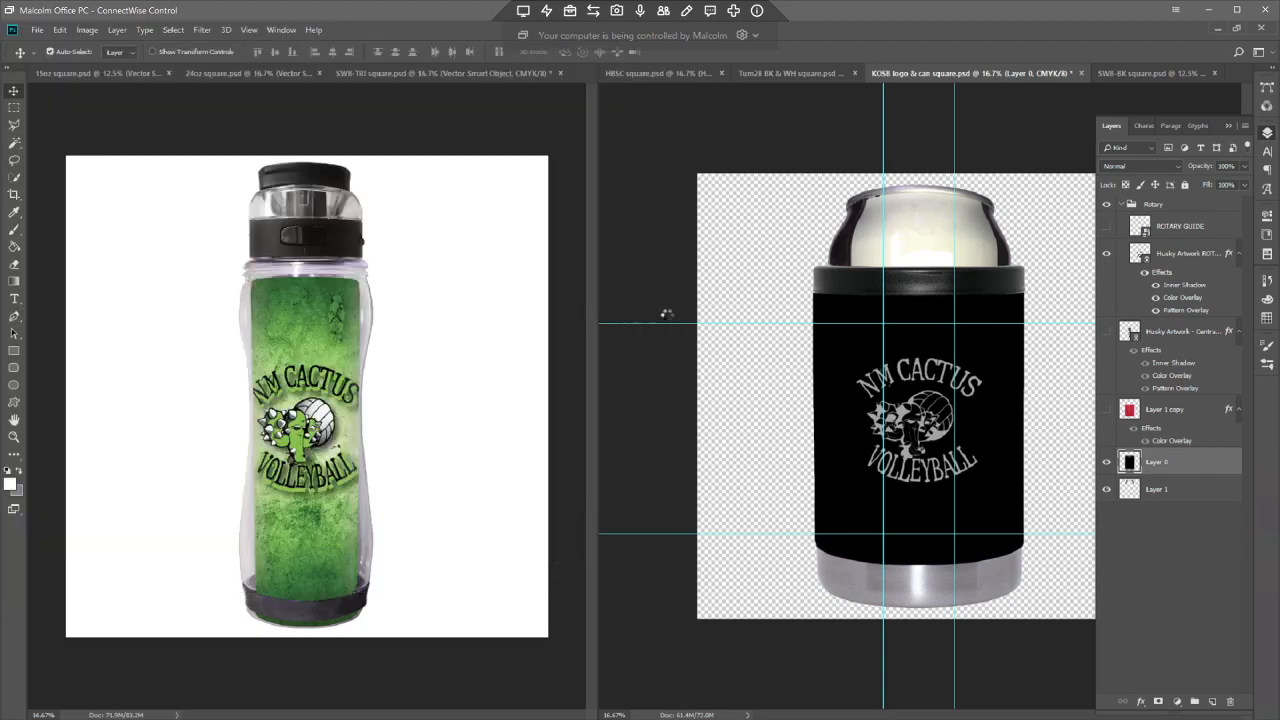
{"action": "left_click", "coordinate": [643, 182]}
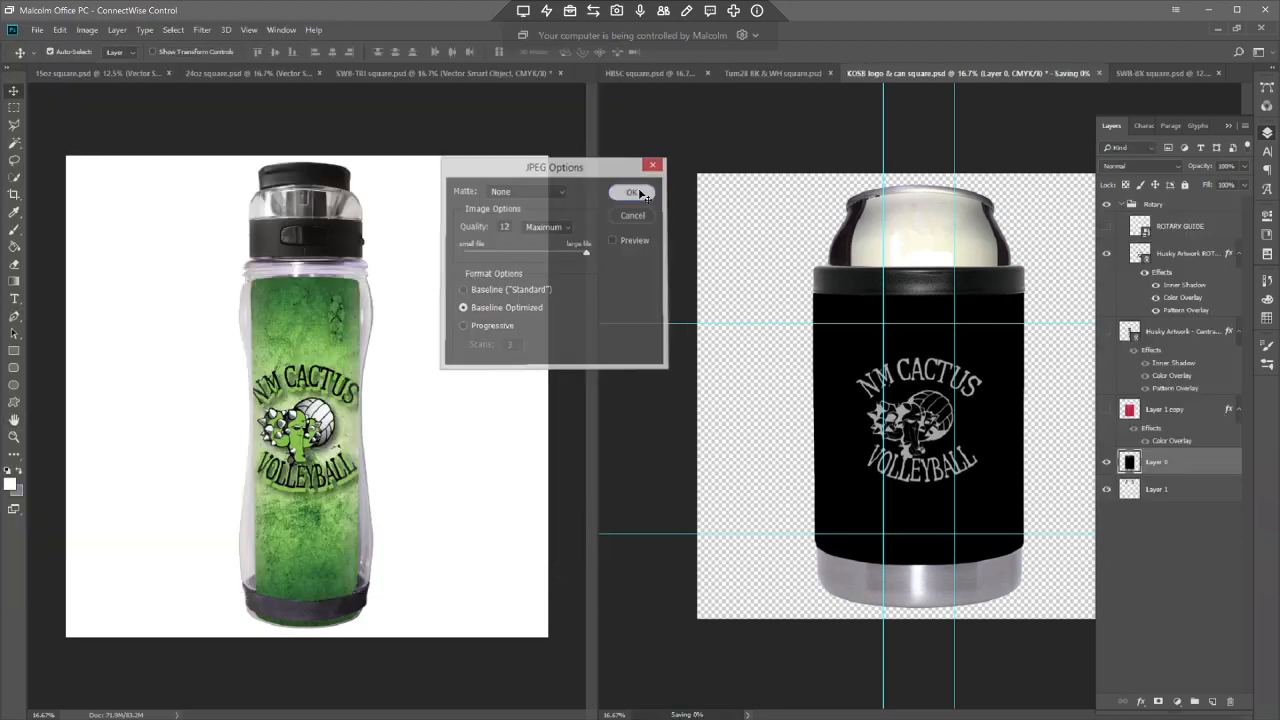
- Show the pink Layer 1 copy and start saving the can holder in Diamond Fundraising's New Mexico Volleyball Club zLinks folder
{"action": "left_click", "coordinate": [1106, 410]}
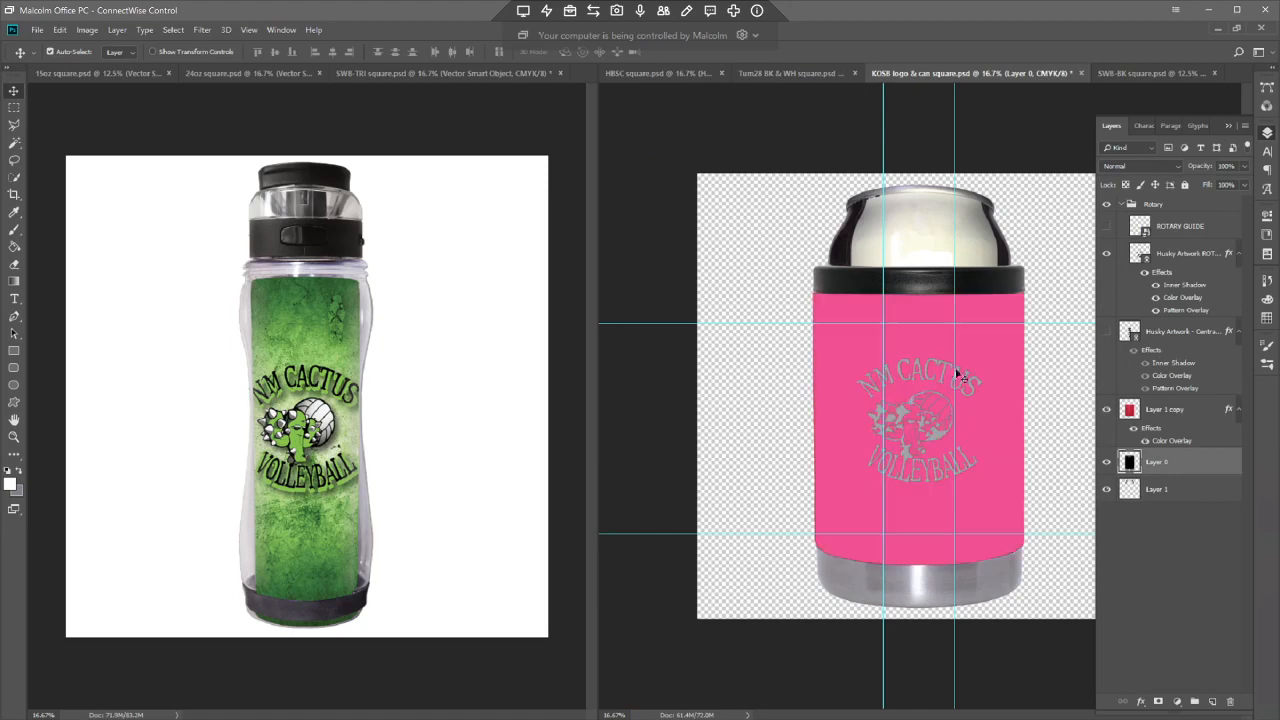
{"action": "key", "text": "ctrl+shift+s"}
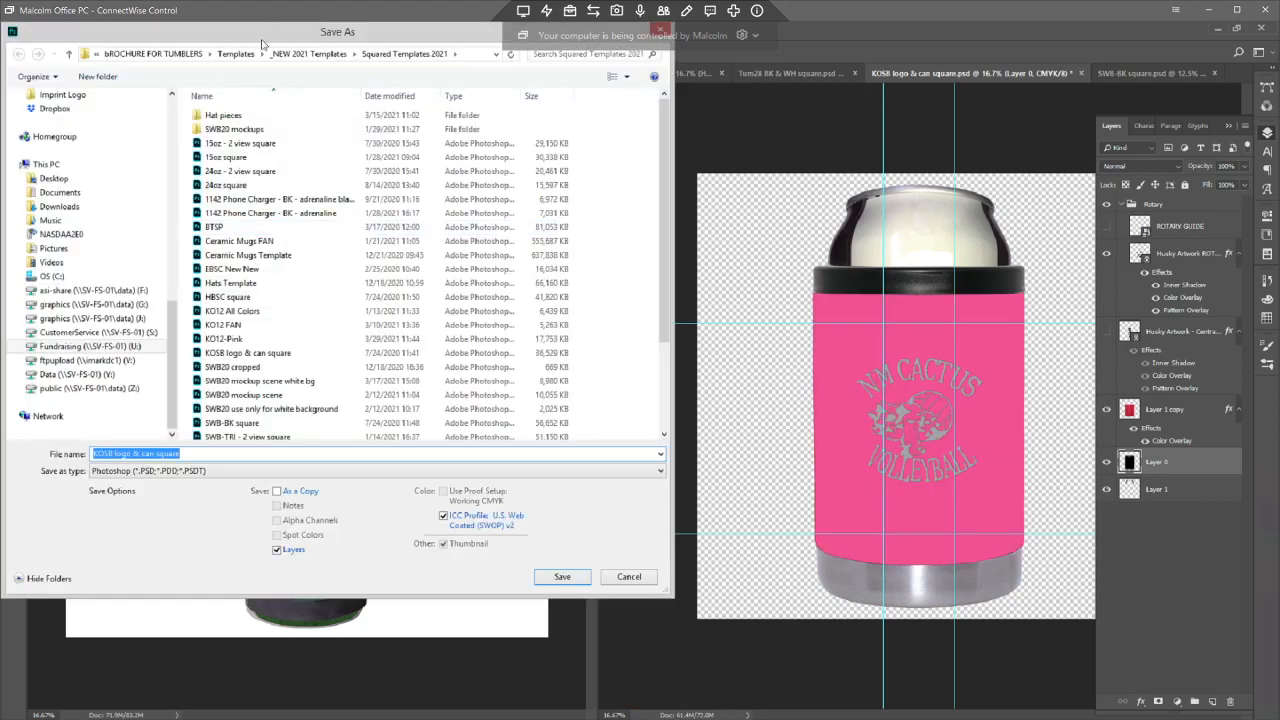
{"action": "left_click", "coordinate": [152, 53]}
{"action": "left_click", "coordinate": [233, 131]}
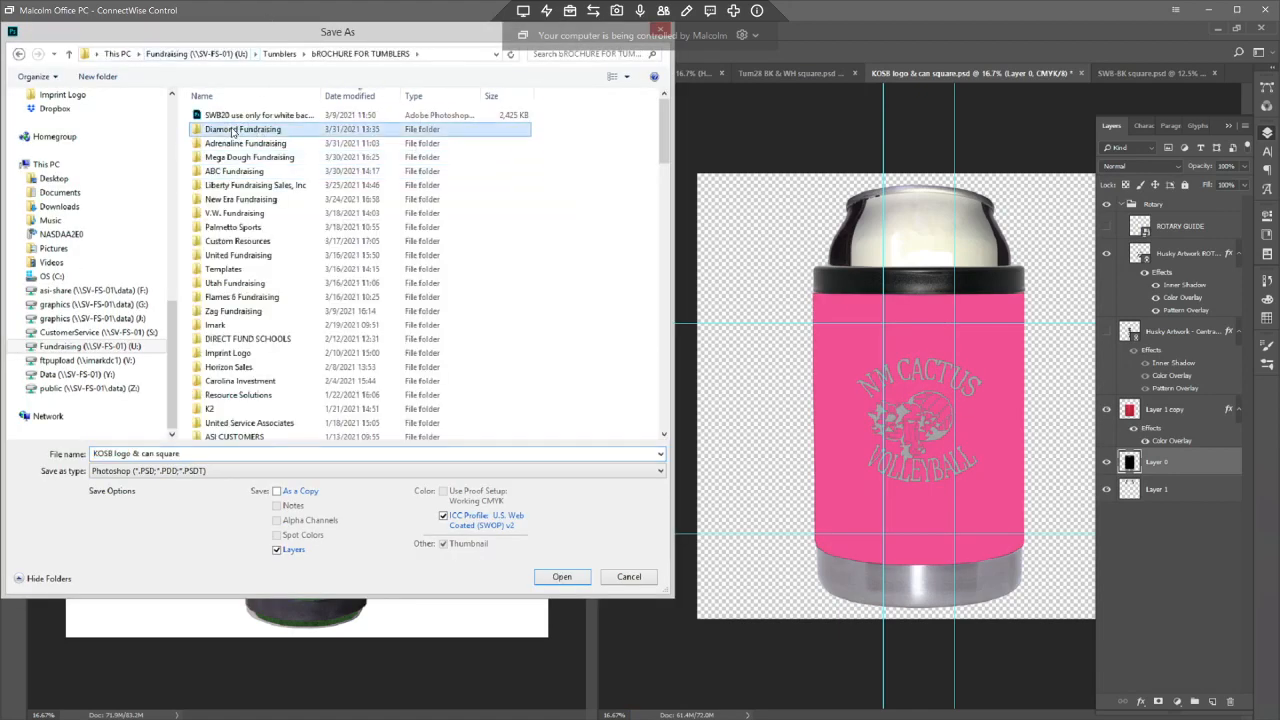
{"action": "double_click", "coordinate": [233, 131]}
{"action": "double_click", "coordinate": [227, 119]}
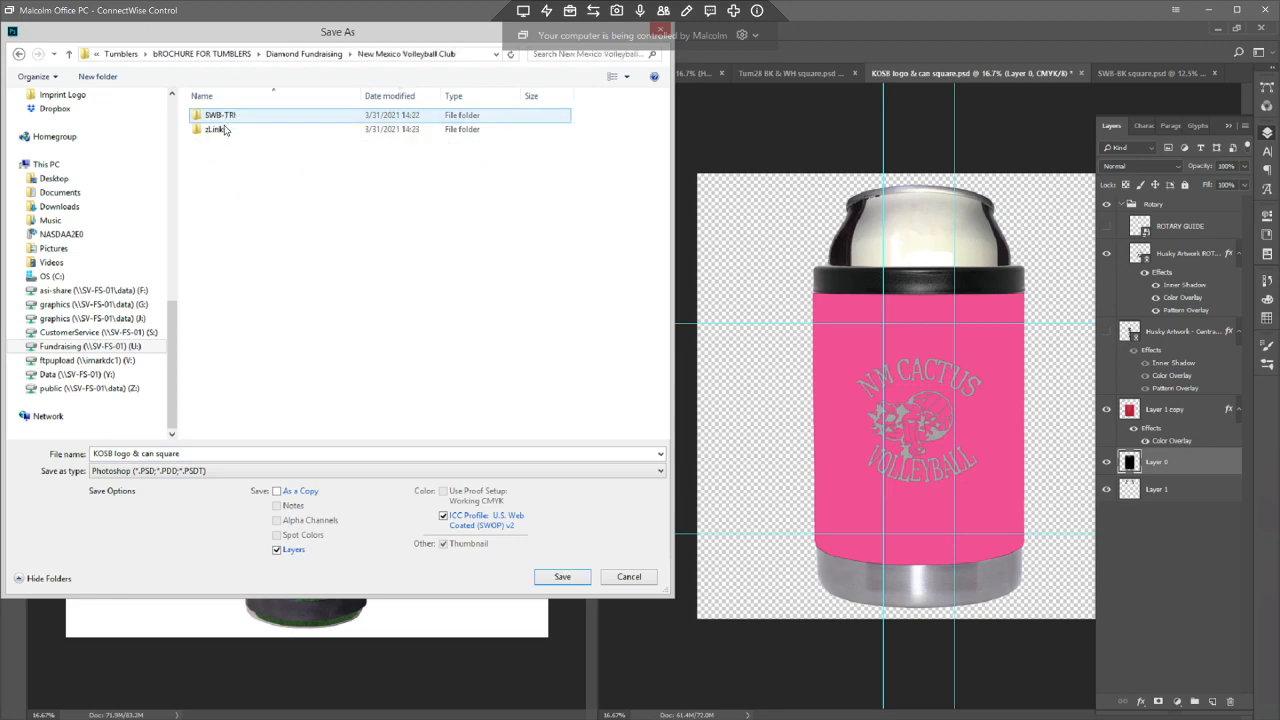
{"action": "left_click", "coordinate": [218, 130]}
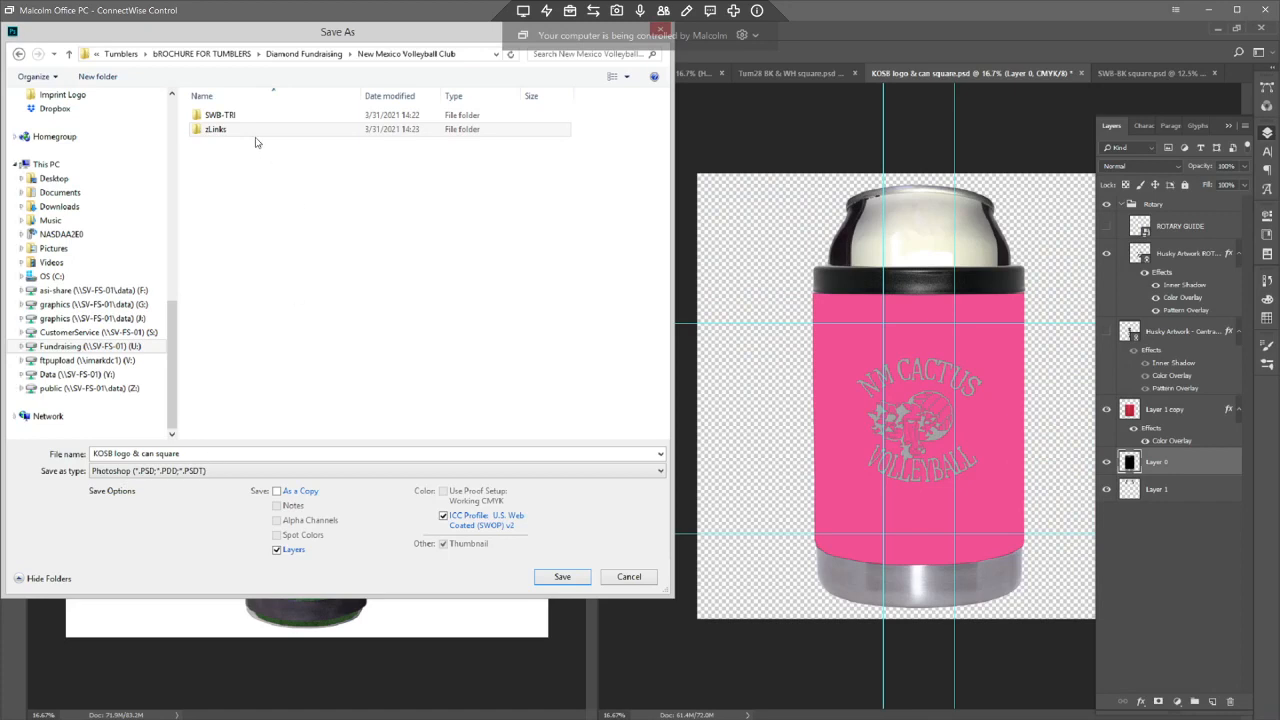
{"action": "double_click", "coordinate": [224, 133]}
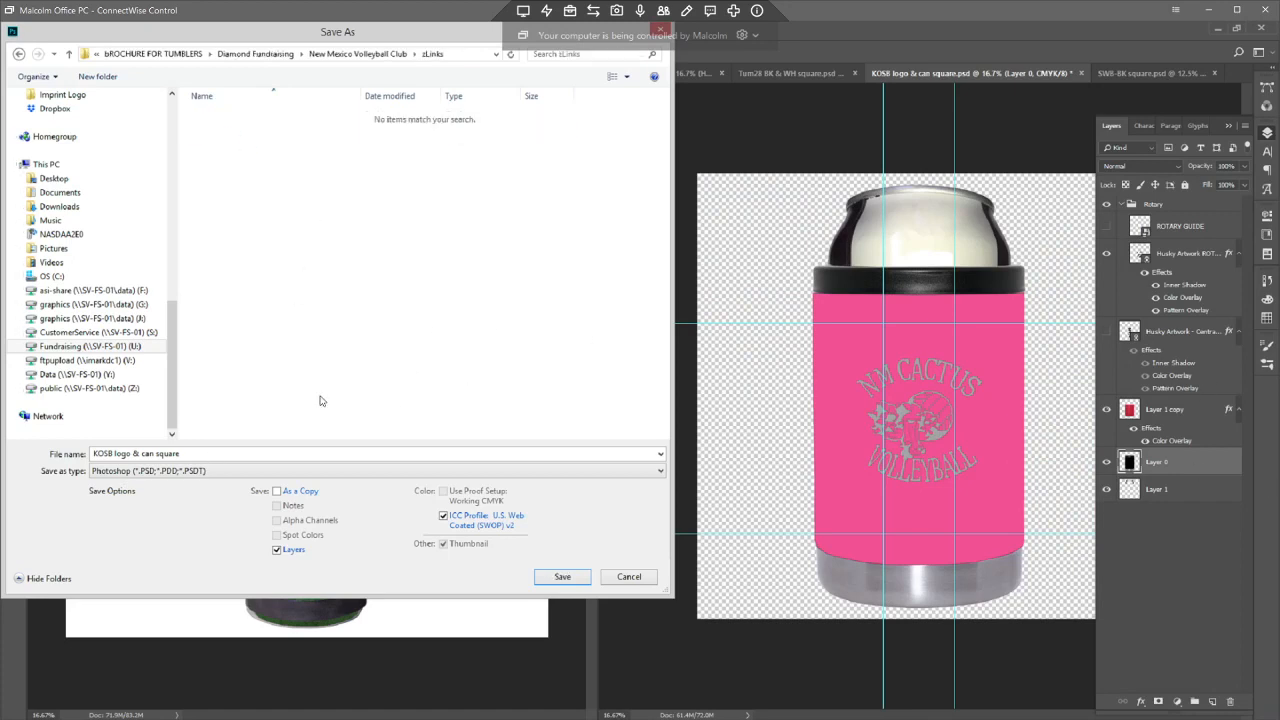
- Save the pink can holder as a JPEG copy named KOSP with the default JPEG options
{"action": "left_click", "coordinate": [203, 472]}
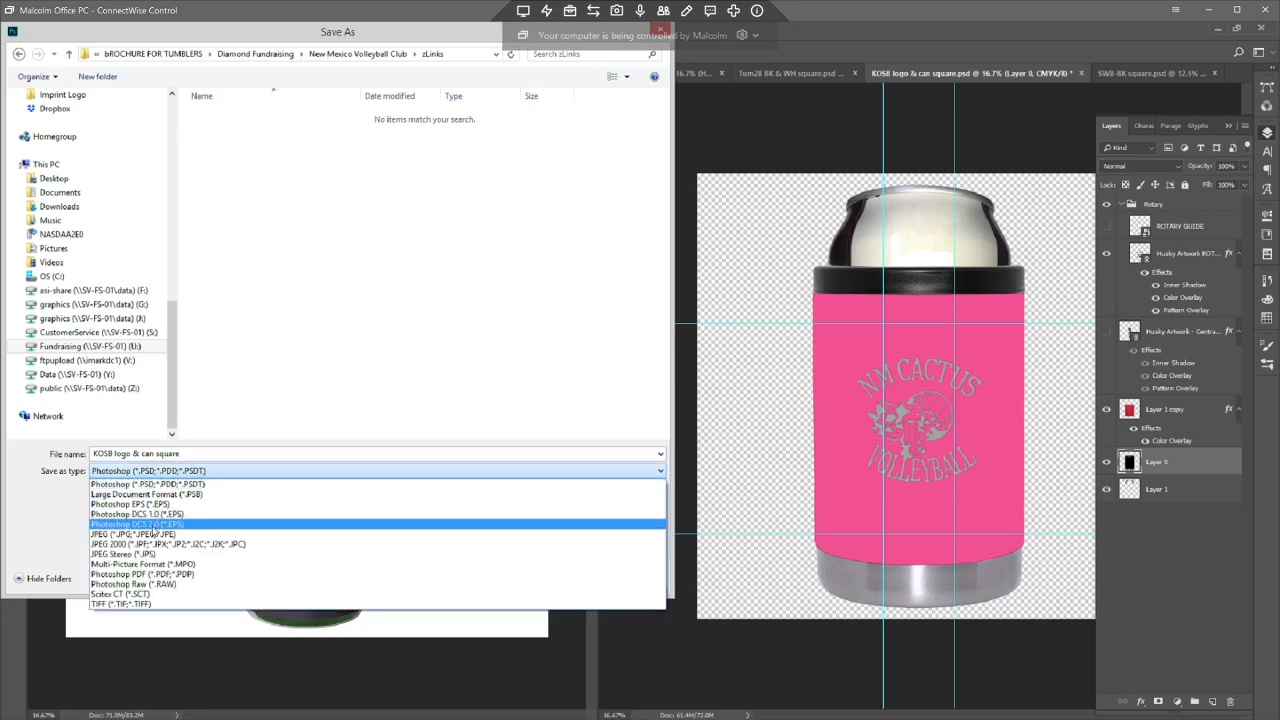
{"action": "left_click", "coordinate": [152, 536]}
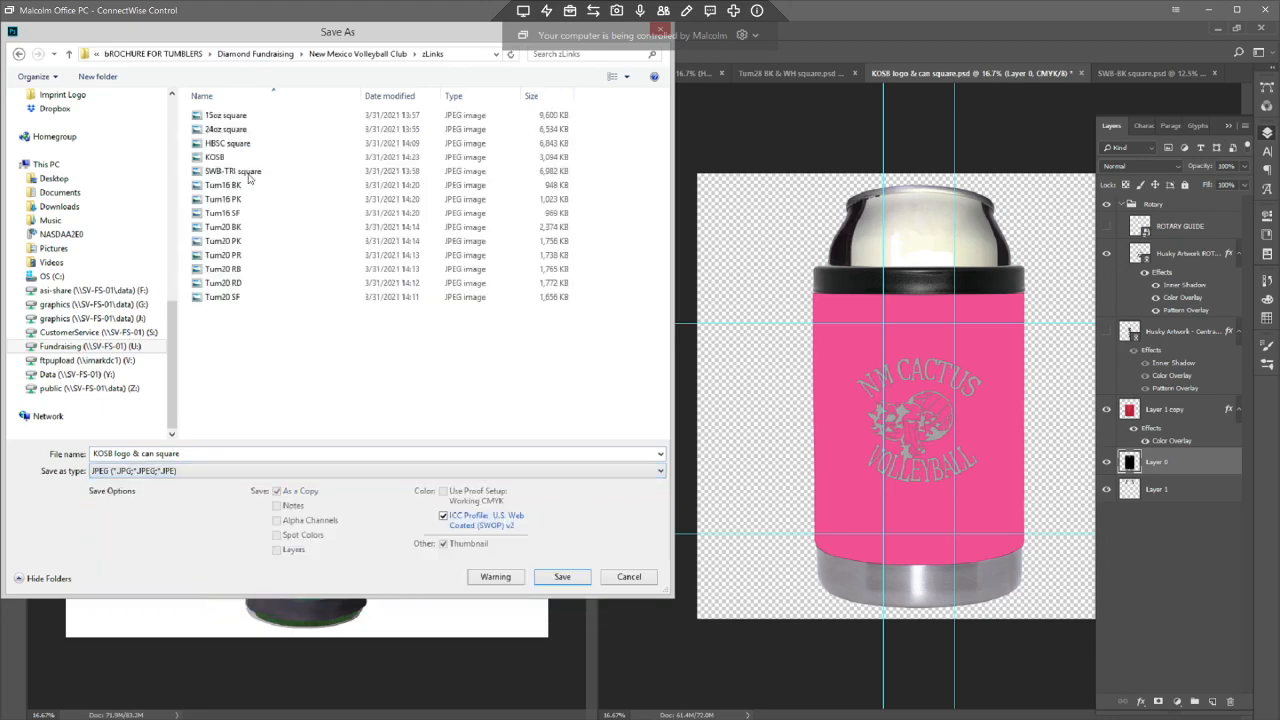
{"action": "left_click", "coordinate": [218, 158]}
{"action": "left_click", "coordinate": [138, 453]}
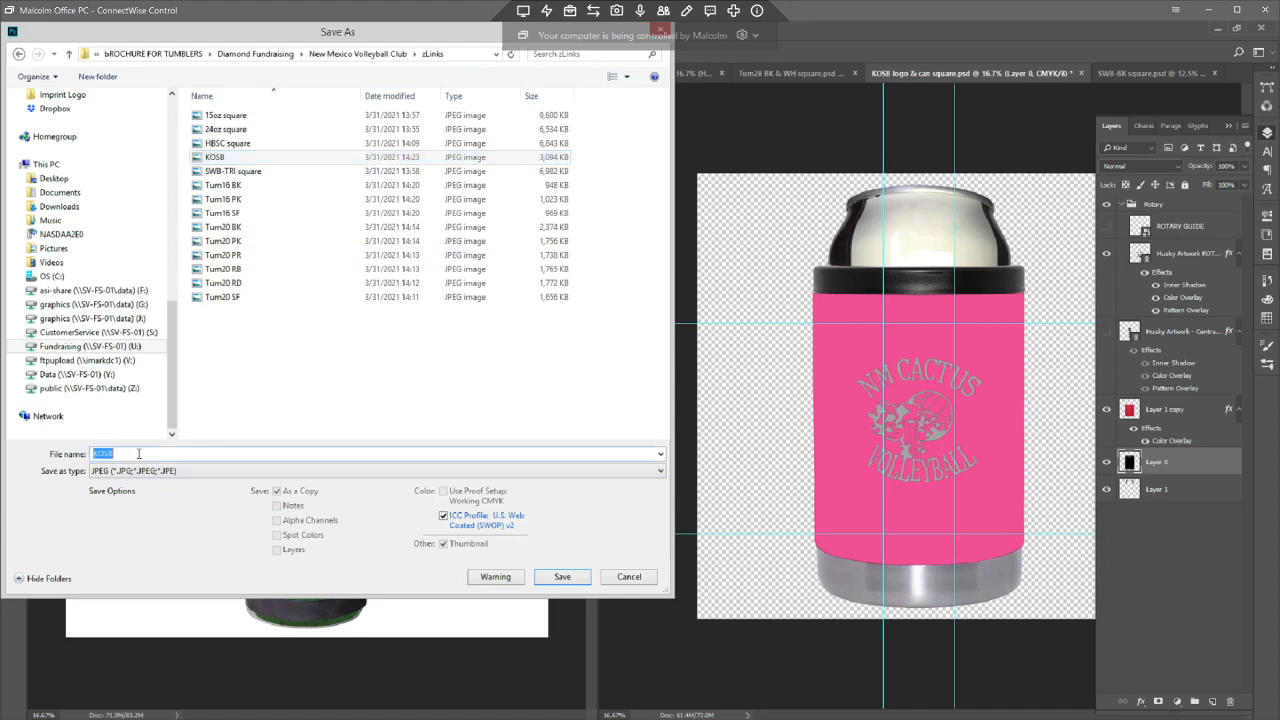
{"action": "left_click", "coordinate": [138, 453]}
{"action": "key", "text": "BackSpace"}
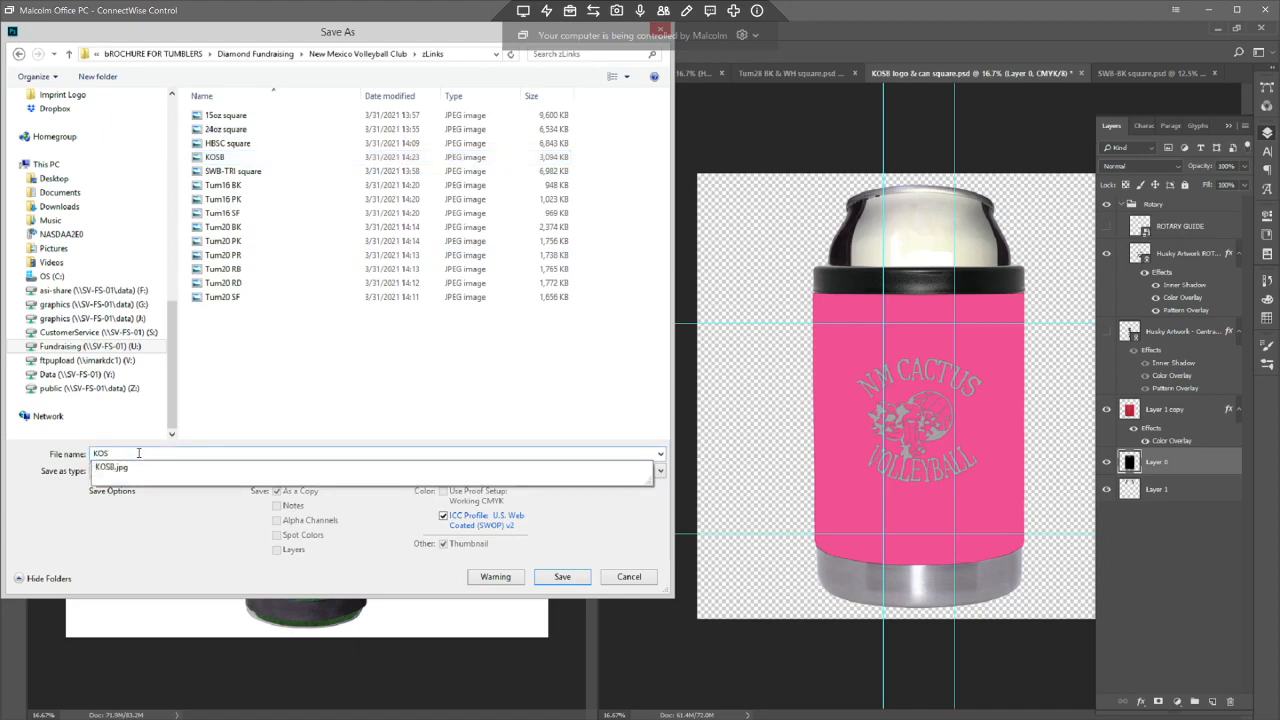
{"action": "type", "text": "P"}
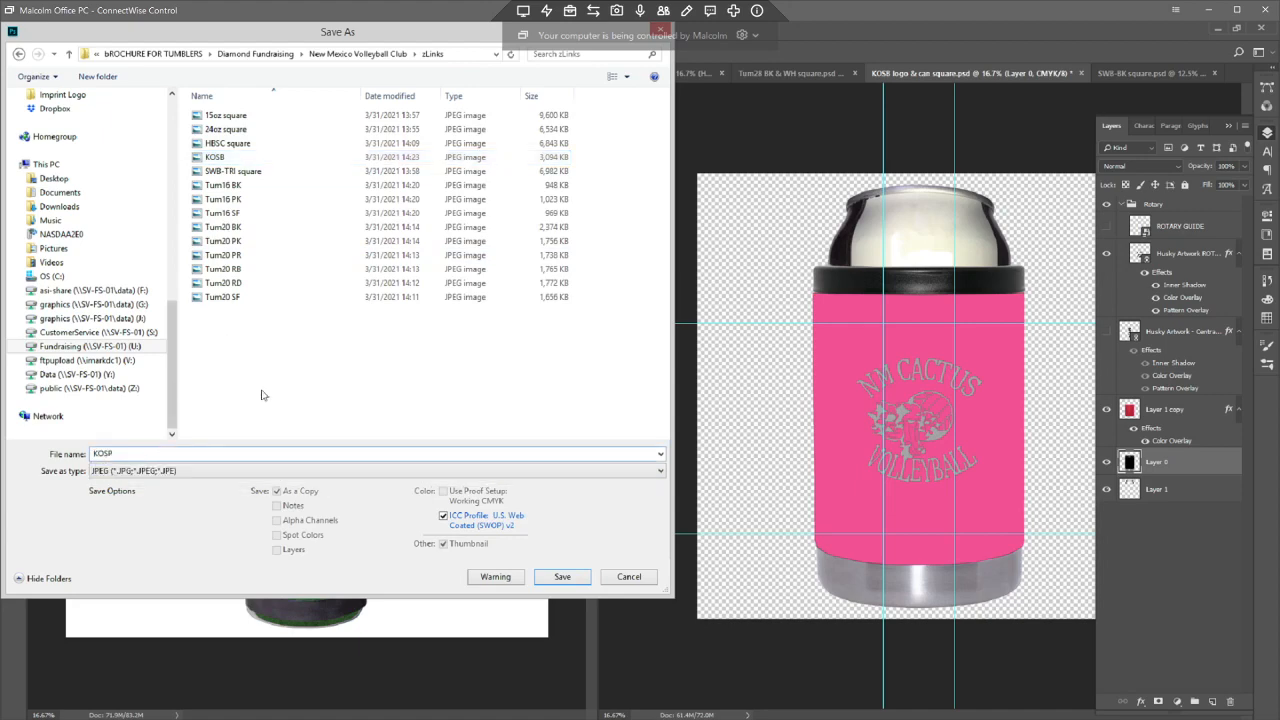
{"action": "left_click", "coordinate": [584, 579]}
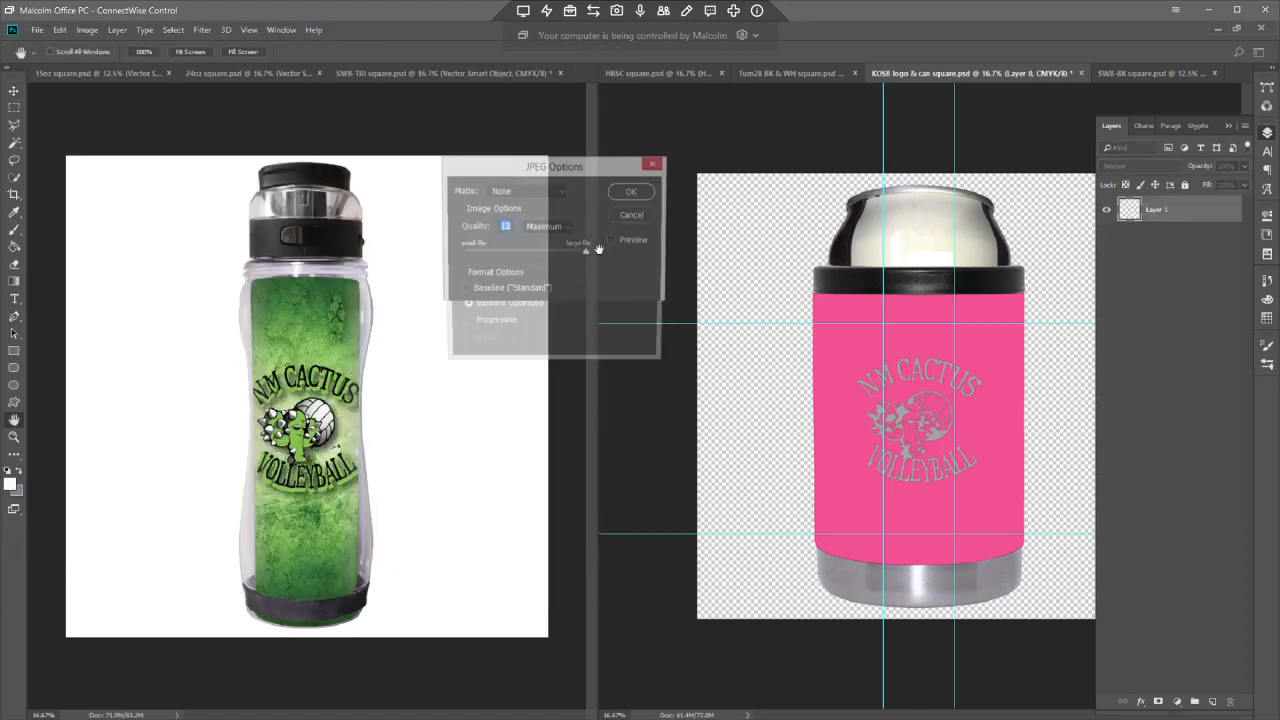
{"action": "left_click", "coordinate": [636, 192]}
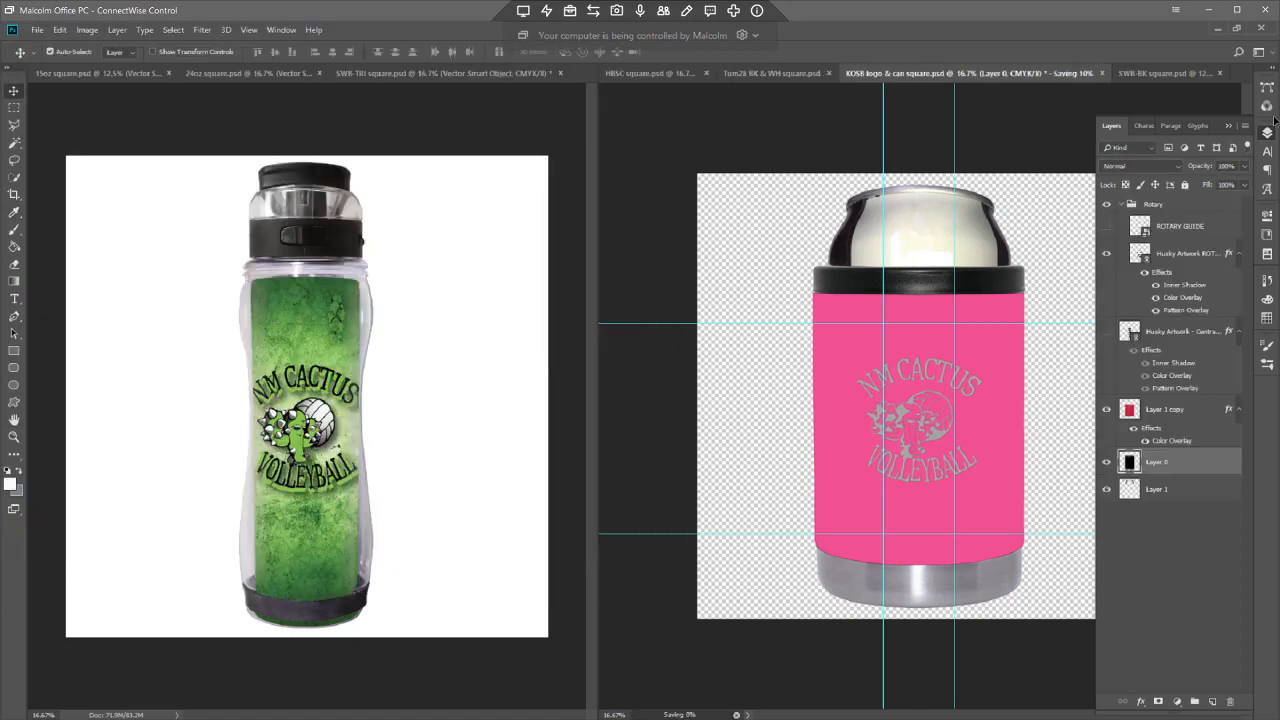
- Close the can holder mockup without saving, and in SWB-BK square hide the Grayling Vikings artwork and expand the Rotary group
{"action": "left_click", "coordinate": [1081, 73]}
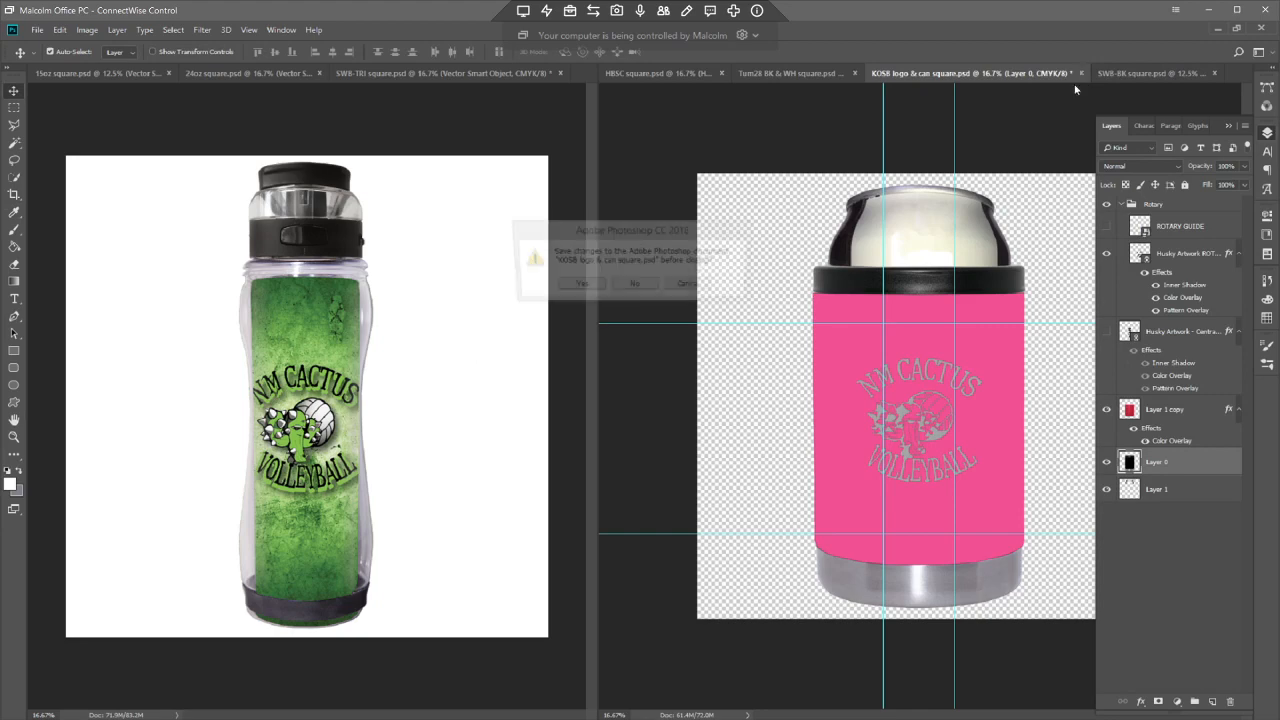
{"action": "left_click", "coordinate": [641, 286]}
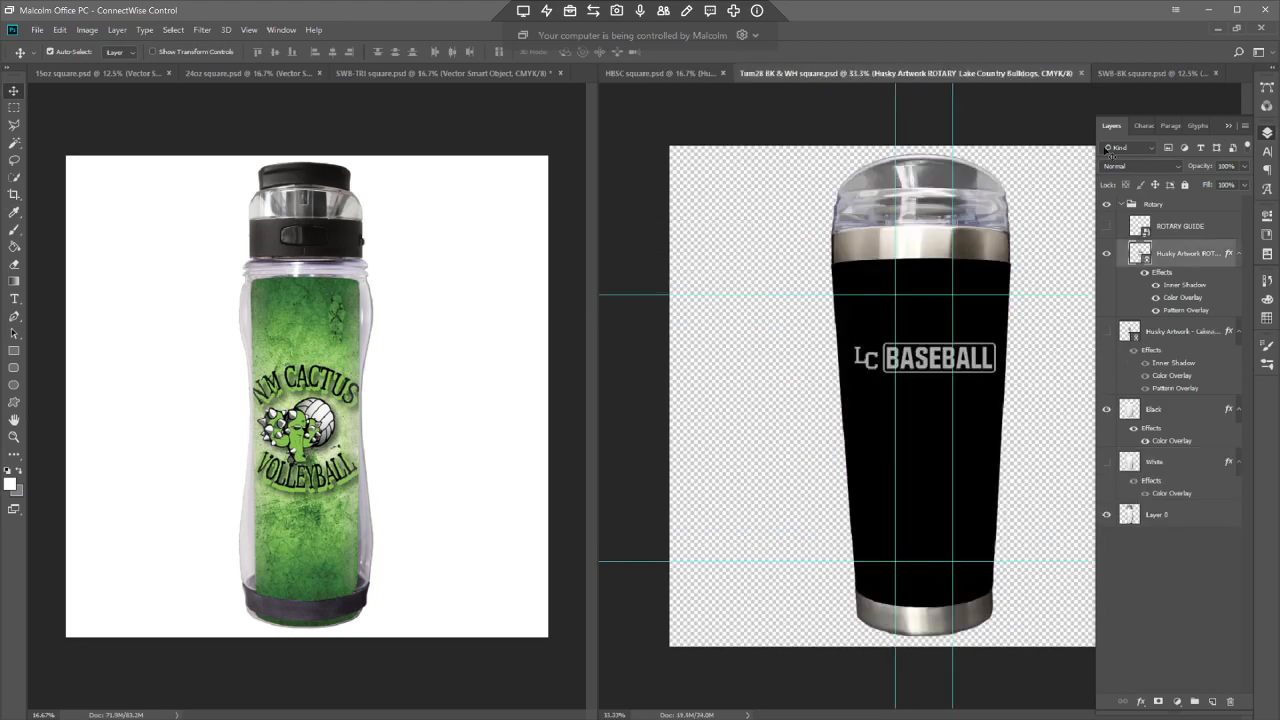
{"action": "left_click", "coordinate": [1150, 73]}
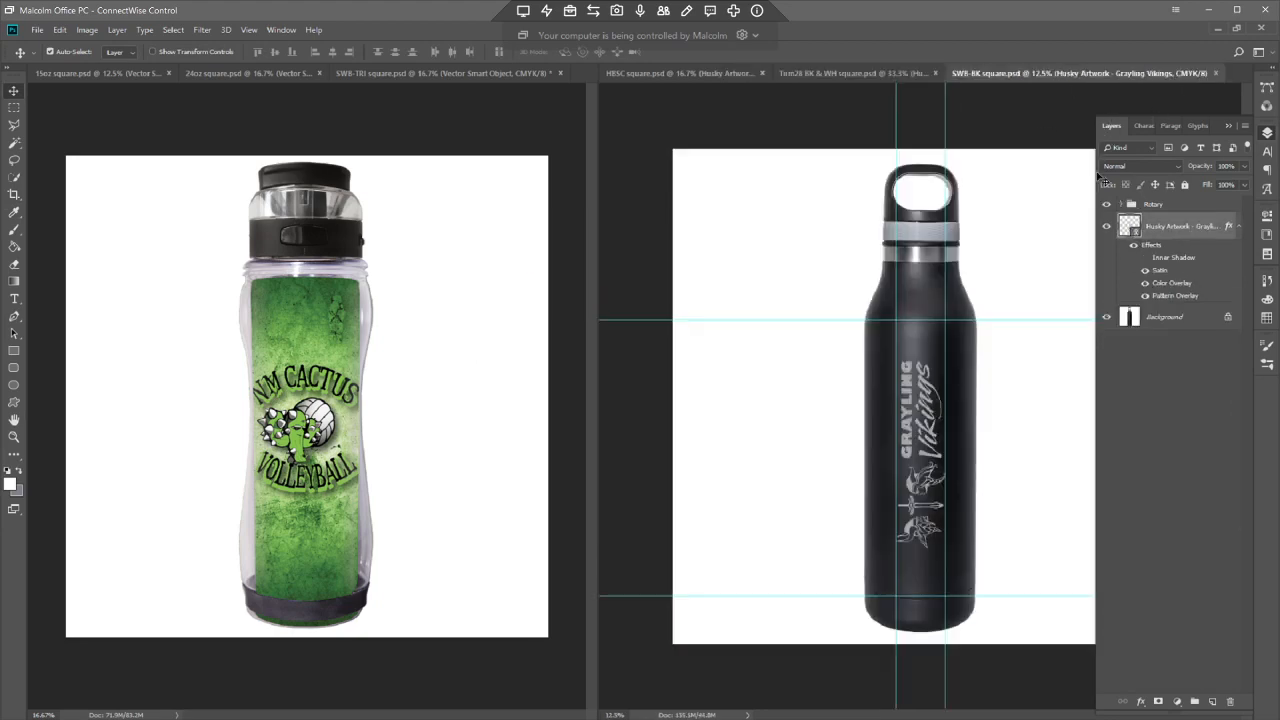
{"action": "left_click", "coordinate": [1106, 227]}
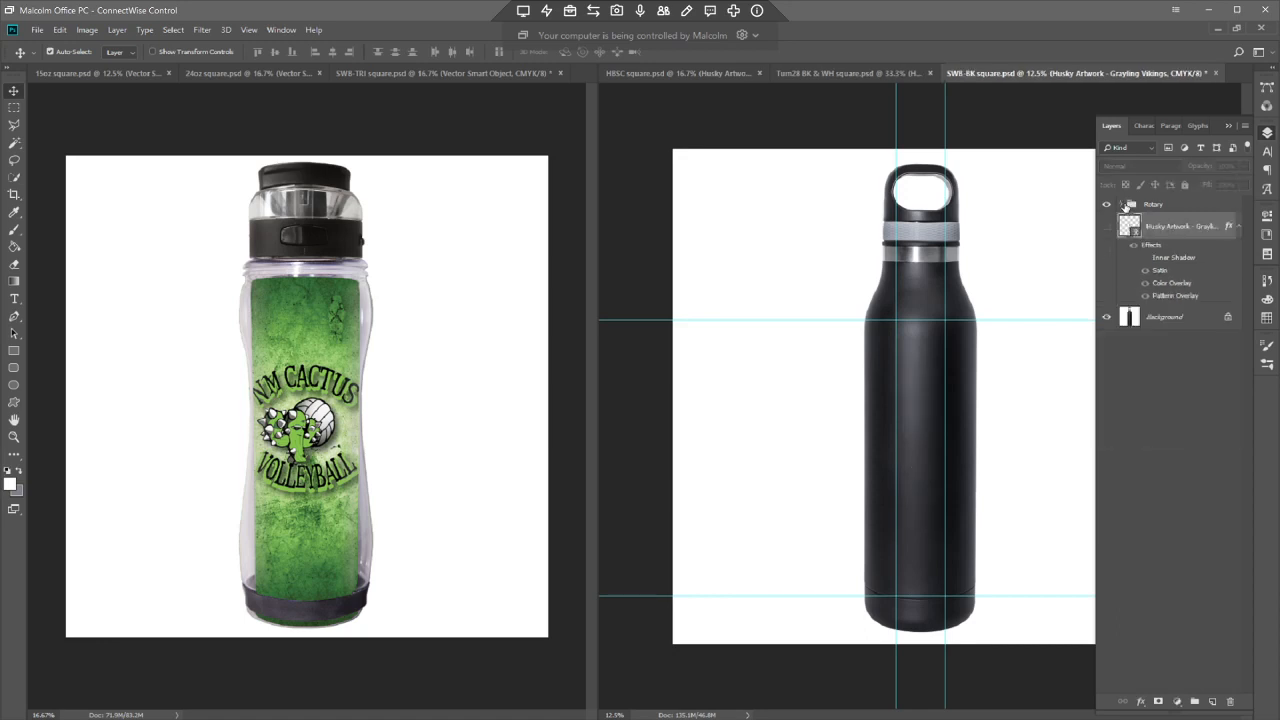
{"action": "left_click", "coordinate": [1123, 204]}
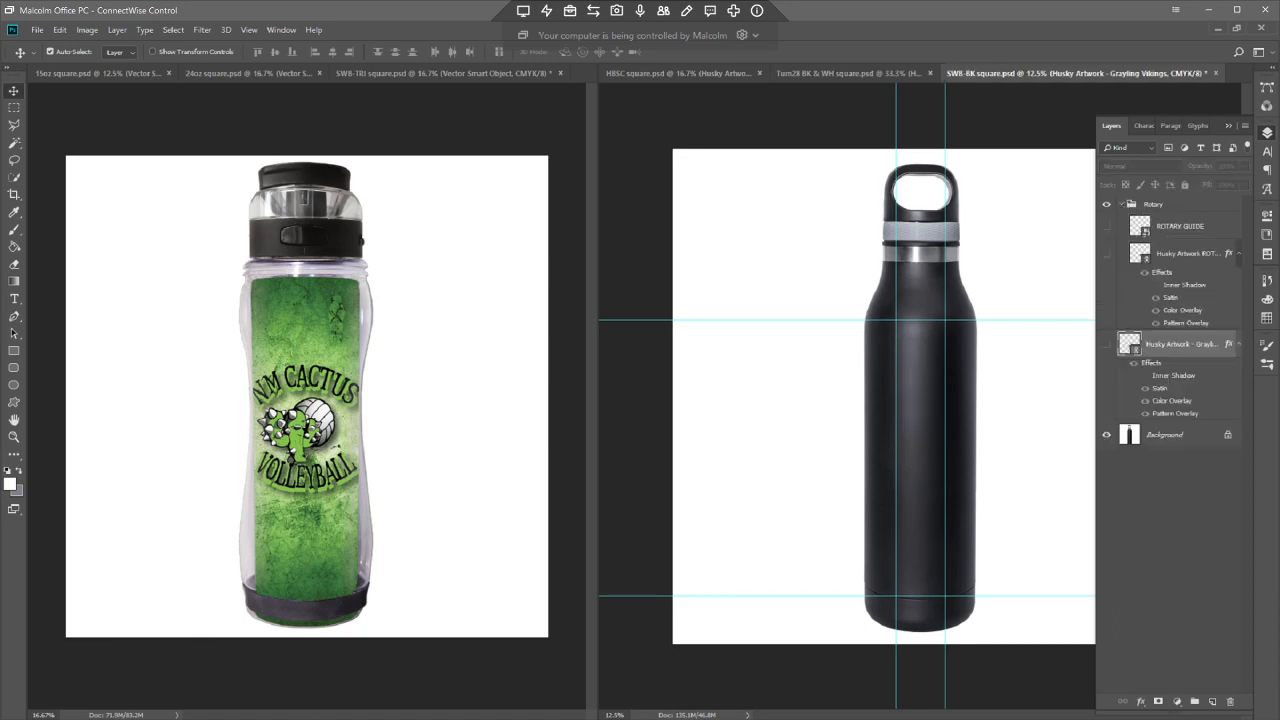
- Switch to the InDesign brochure and replace the #KOSB can holder image with the KOSB file from zLinks
{"action": "left_click", "coordinate": [386, 718]}
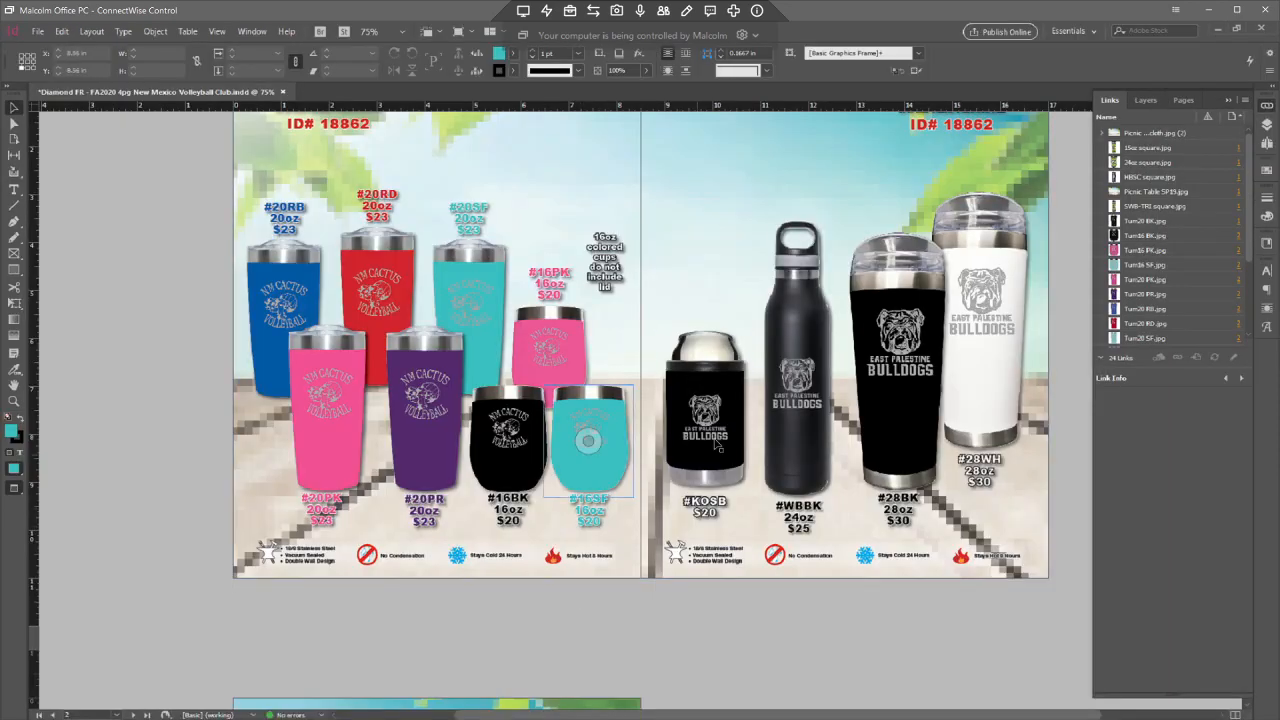
{"action": "left_click", "coordinate": [715, 443]}
{"action": "key", "text": "ctrl+d"}
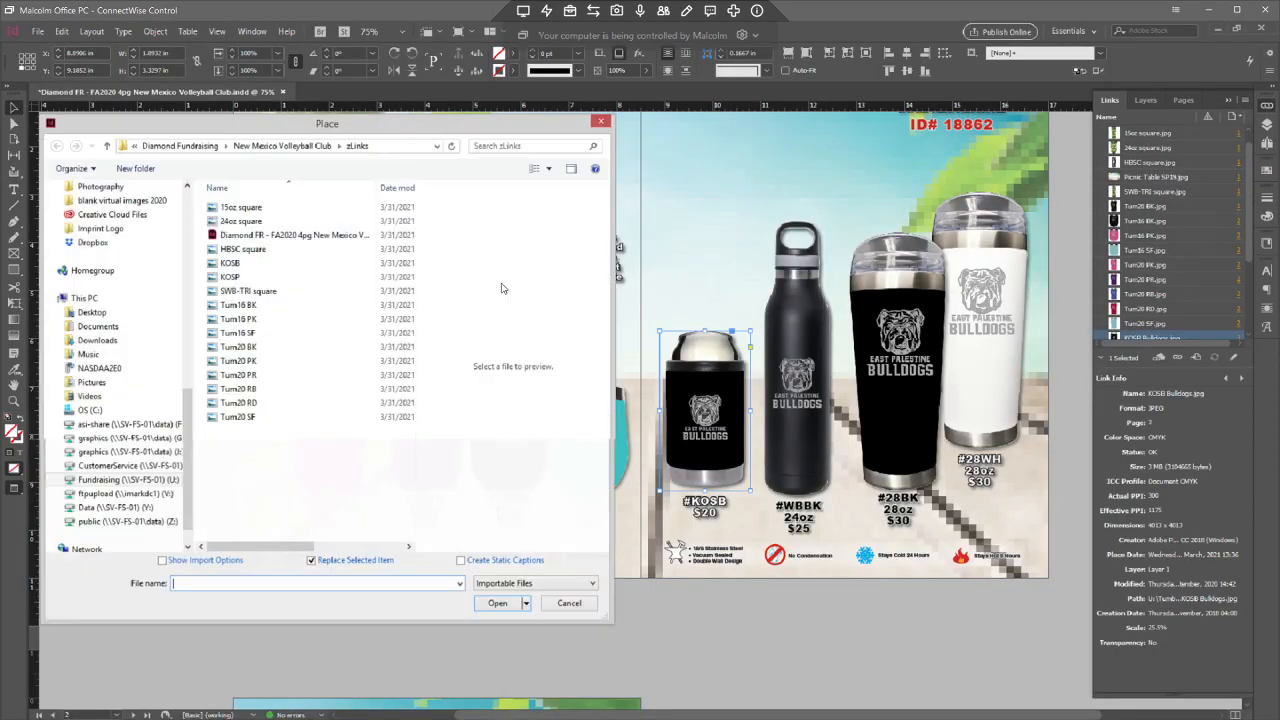
{"action": "double_click", "coordinate": [234, 264]}
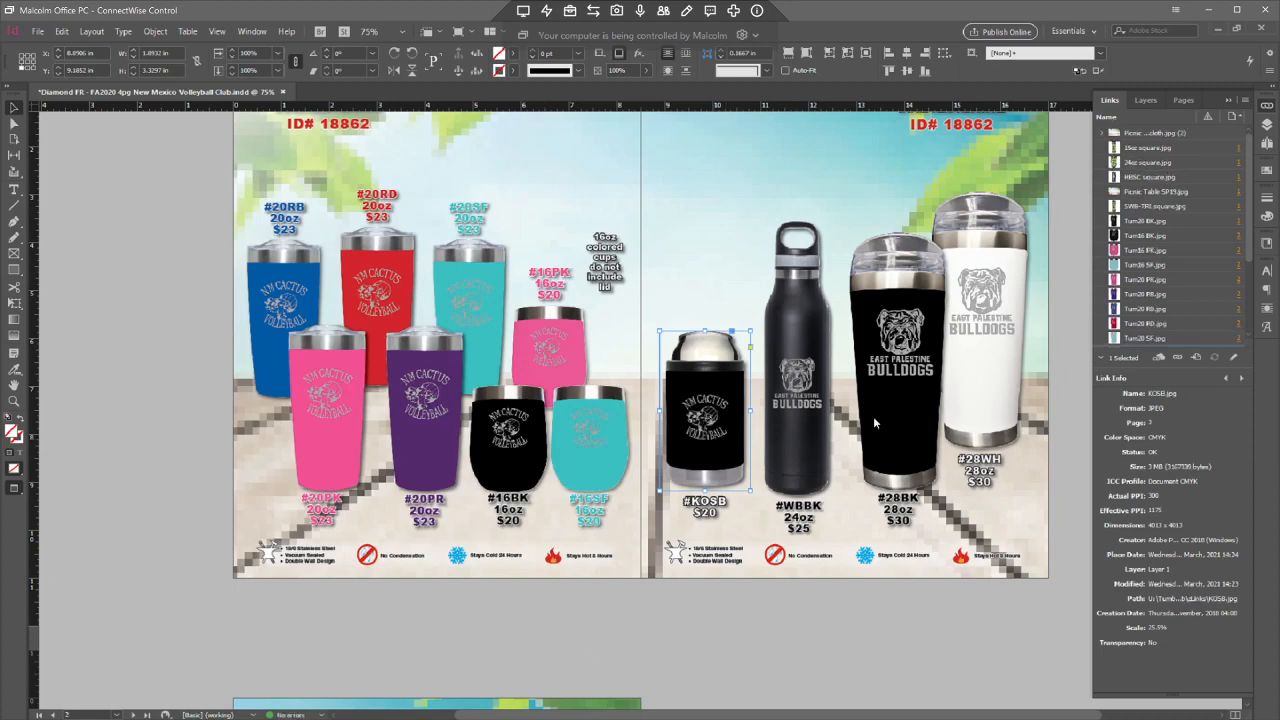
- Return to Photoshop, show the bottle's rotary artwork and replace its contents with the Husky Artwork ROTARY New Mexico Volleyball Club file
{"action": "key", "text": "alt+Tab"}
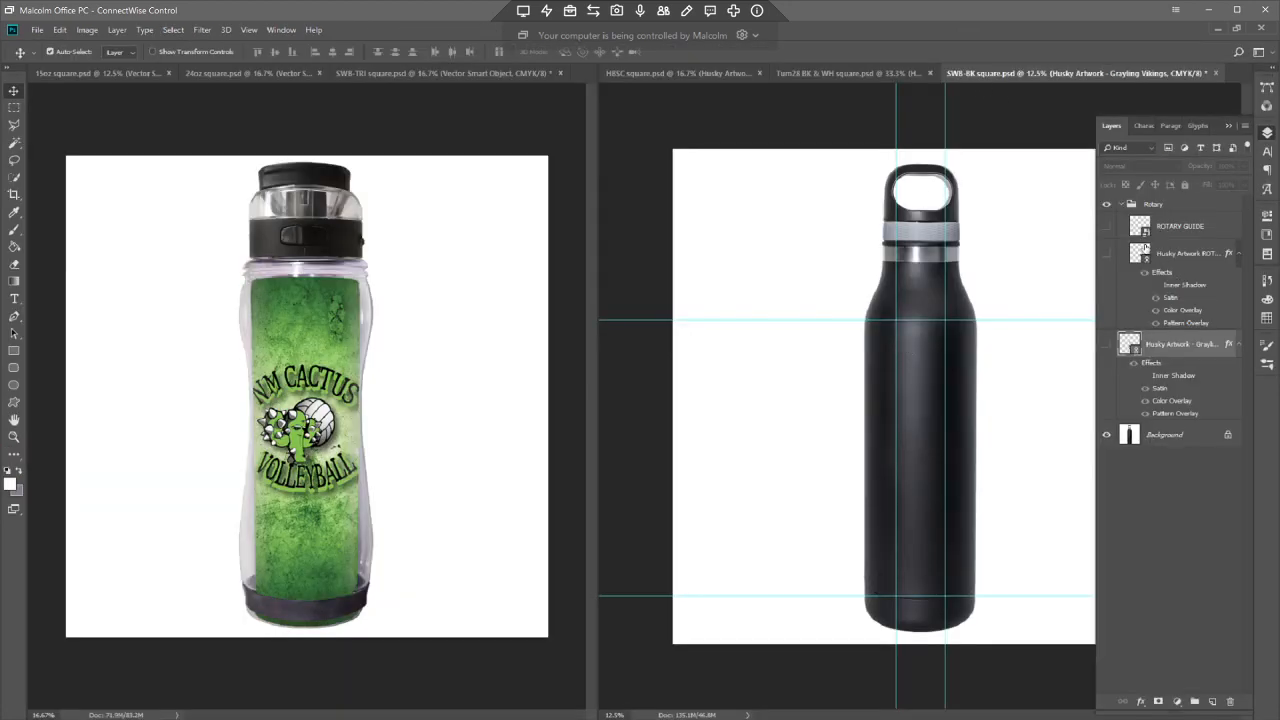
{"action": "right_click", "coordinate": [1173, 257]}
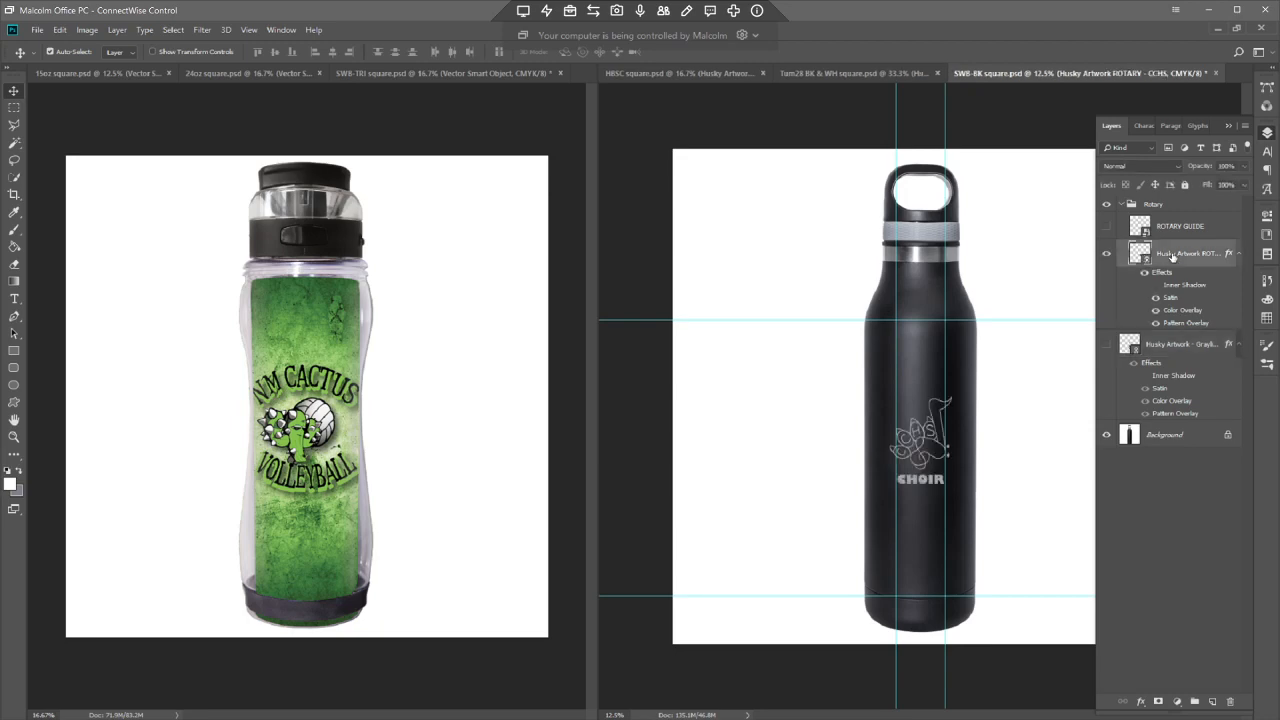
{"action": "left_click", "coordinate": [1035, 326]}
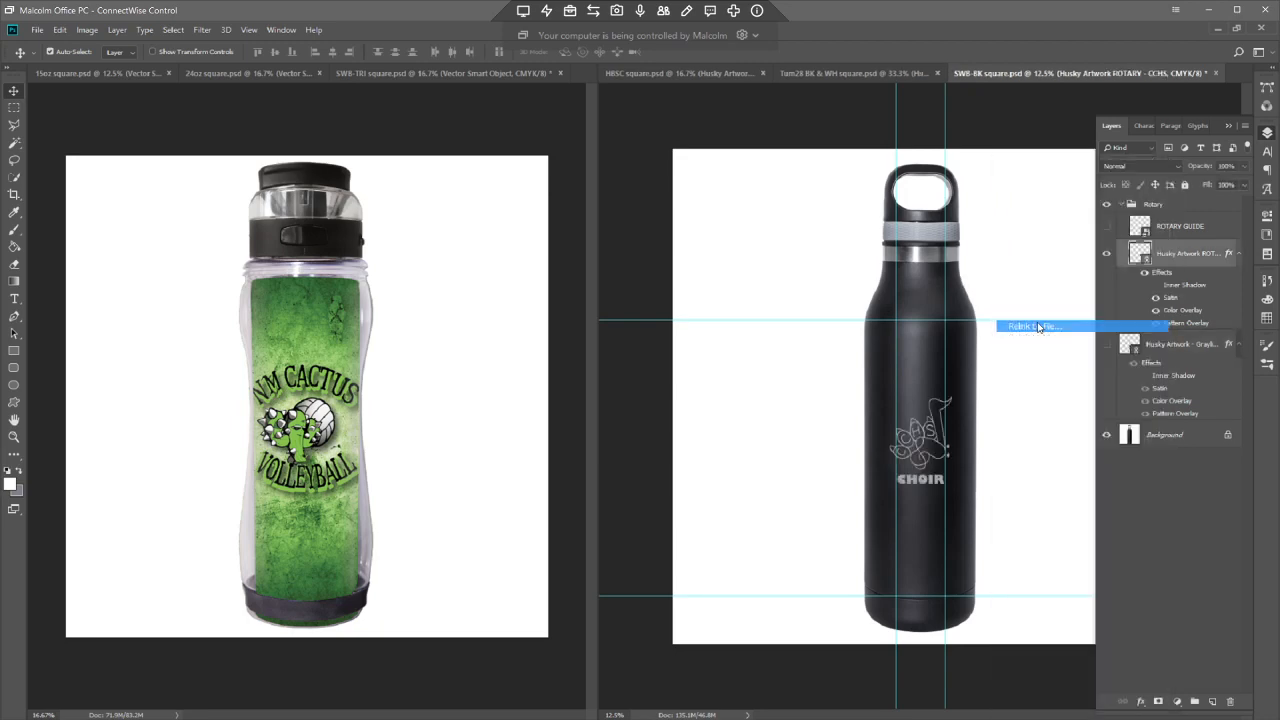
{"action": "left_click", "coordinate": [215, 54]}
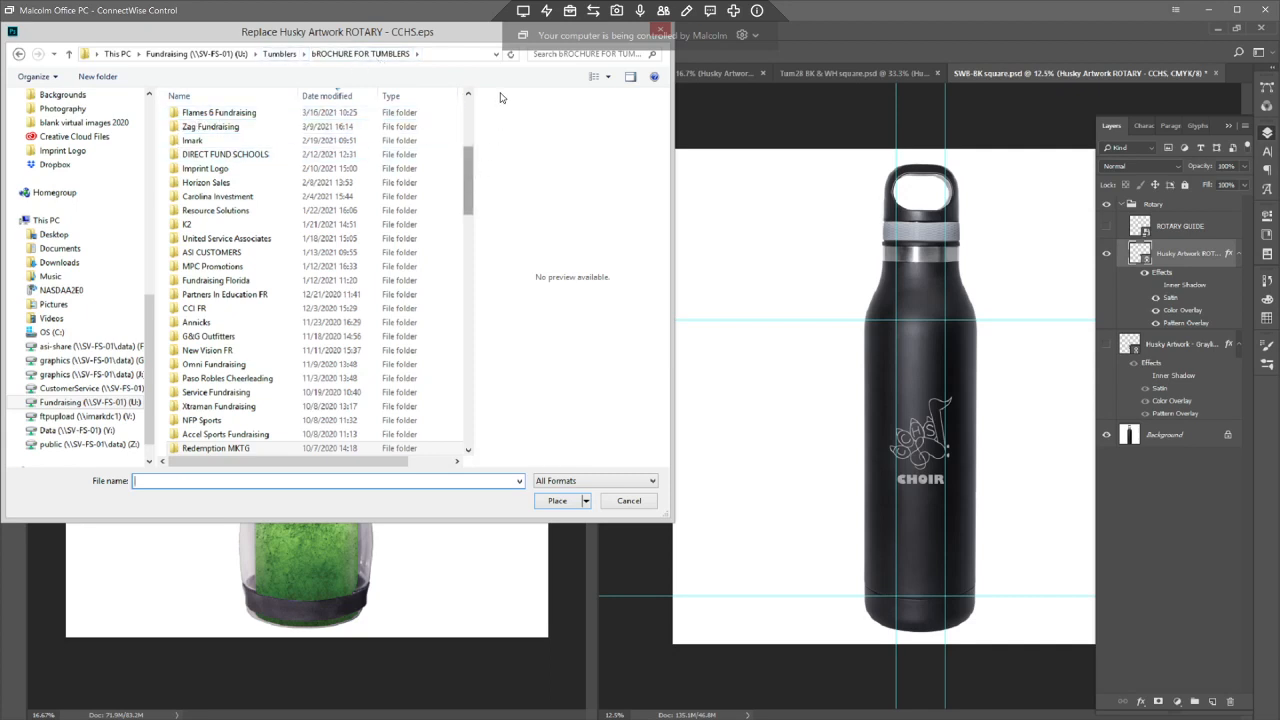
{"action": "scroll", "coordinate": [474, 185], "scroll_direction": "up", "scroll_amount": 6}
{"action": "double_click", "coordinate": [222, 185]}
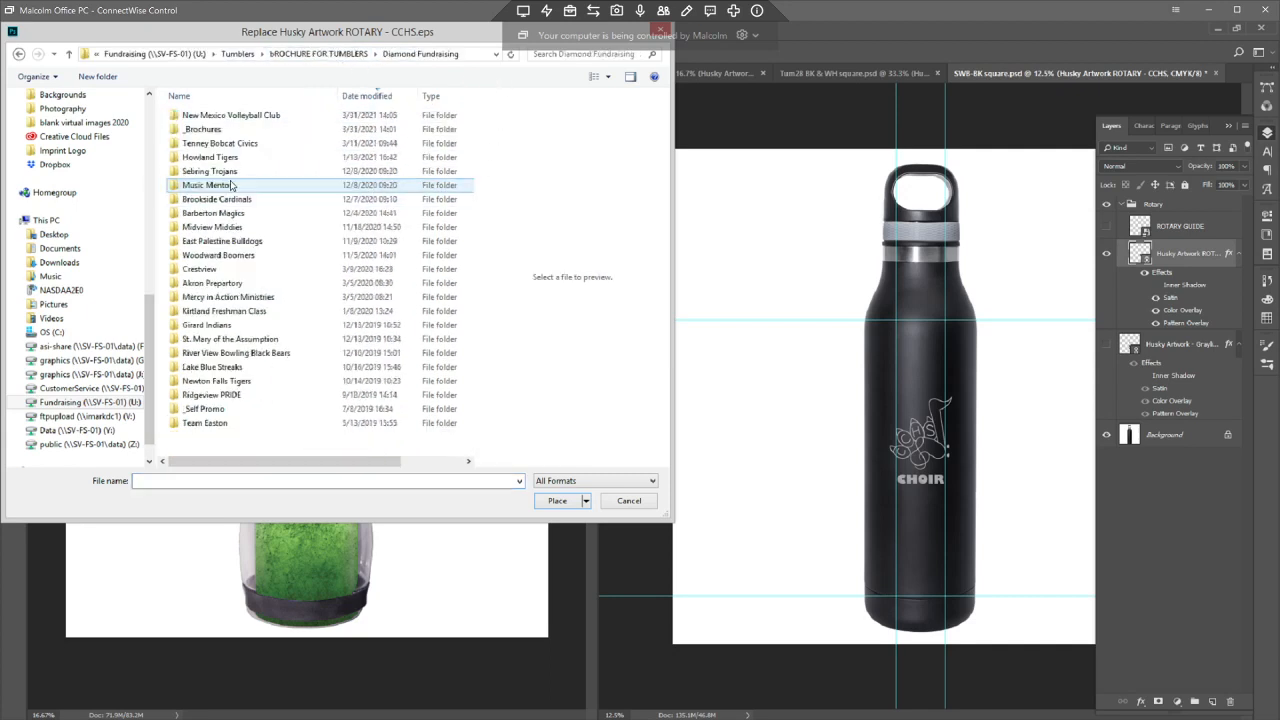
{"action": "double_click", "coordinate": [211, 119]}
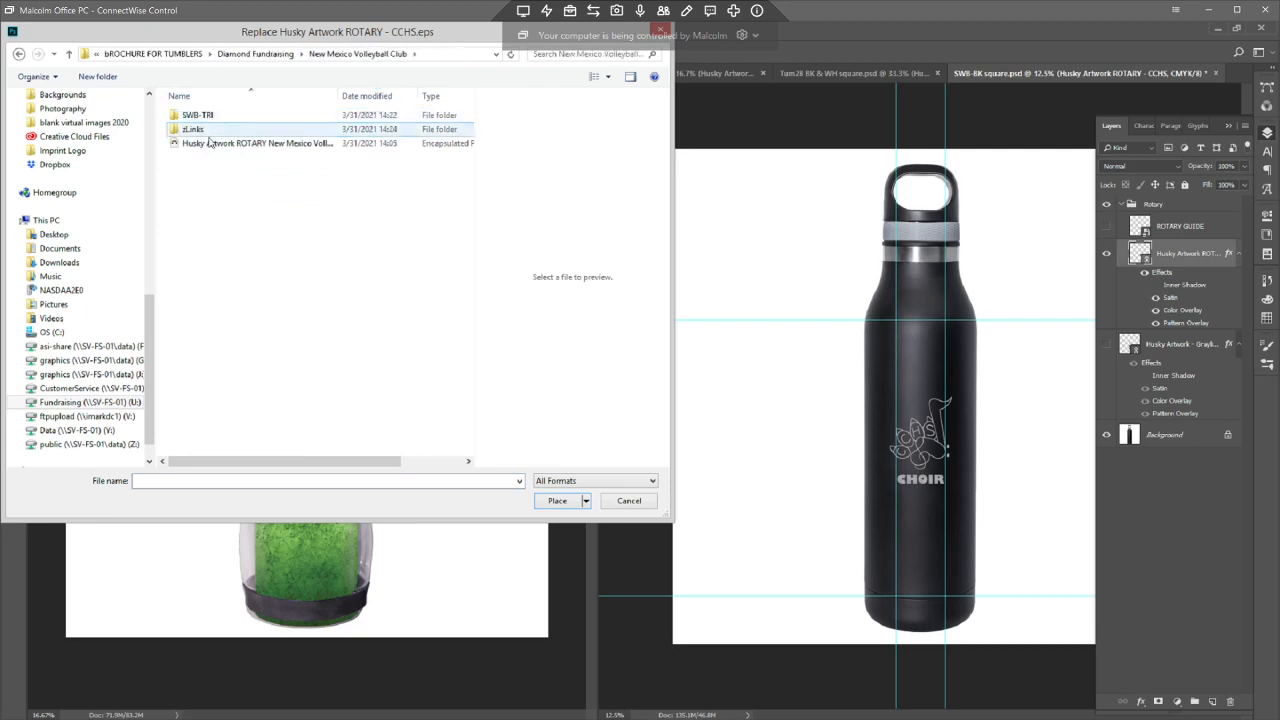
{"action": "double_click", "coordinate": [250, 144]}
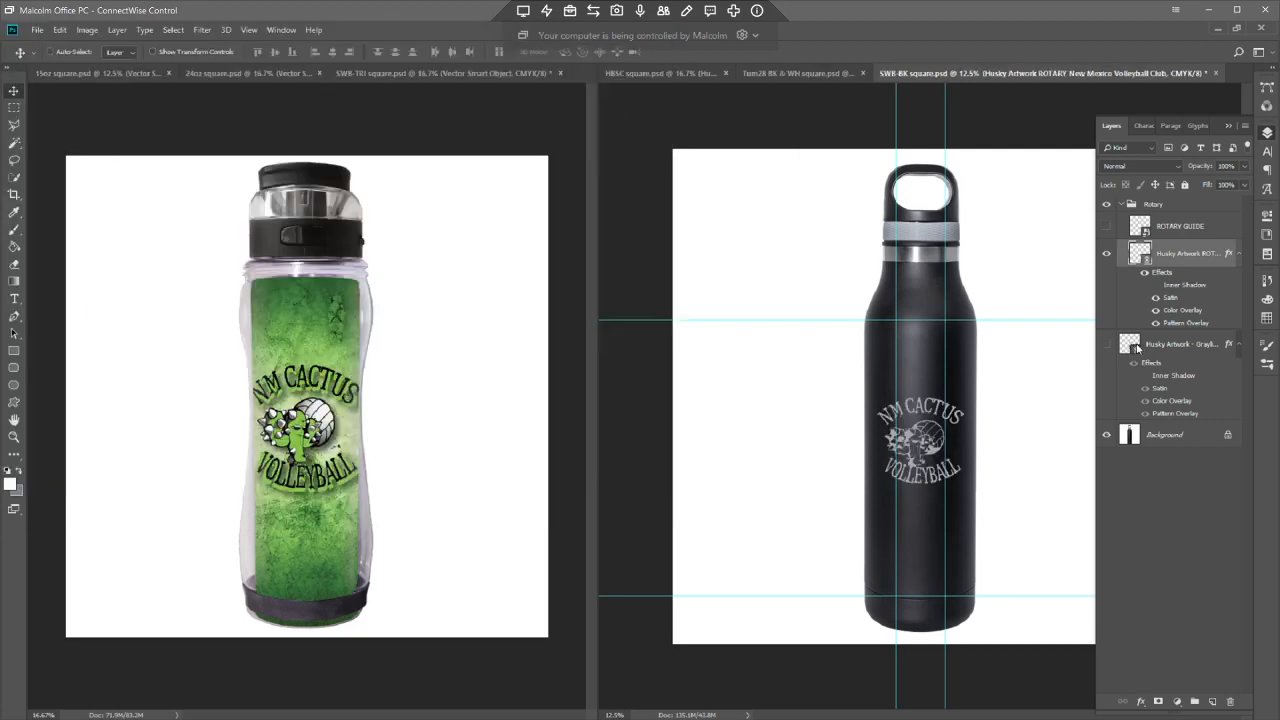
- Start saving the black bottle mockup in Diamond Fundraising's New Mexico Volleyball Club zLinks folder
{"action": "key", "text": "ctrl+shift+s"}
{"action": "left_click", "coordinate": [190, 55]}
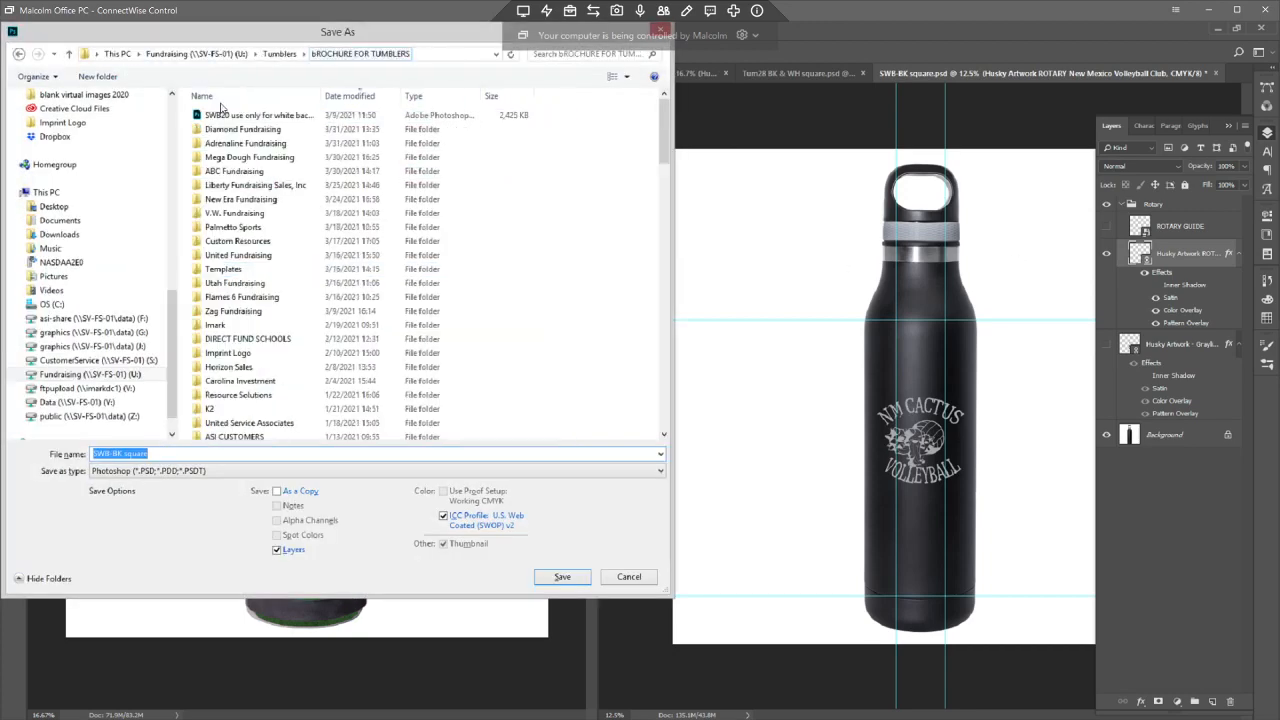
{"action": "double_click", "coordinate": [228, 129]}
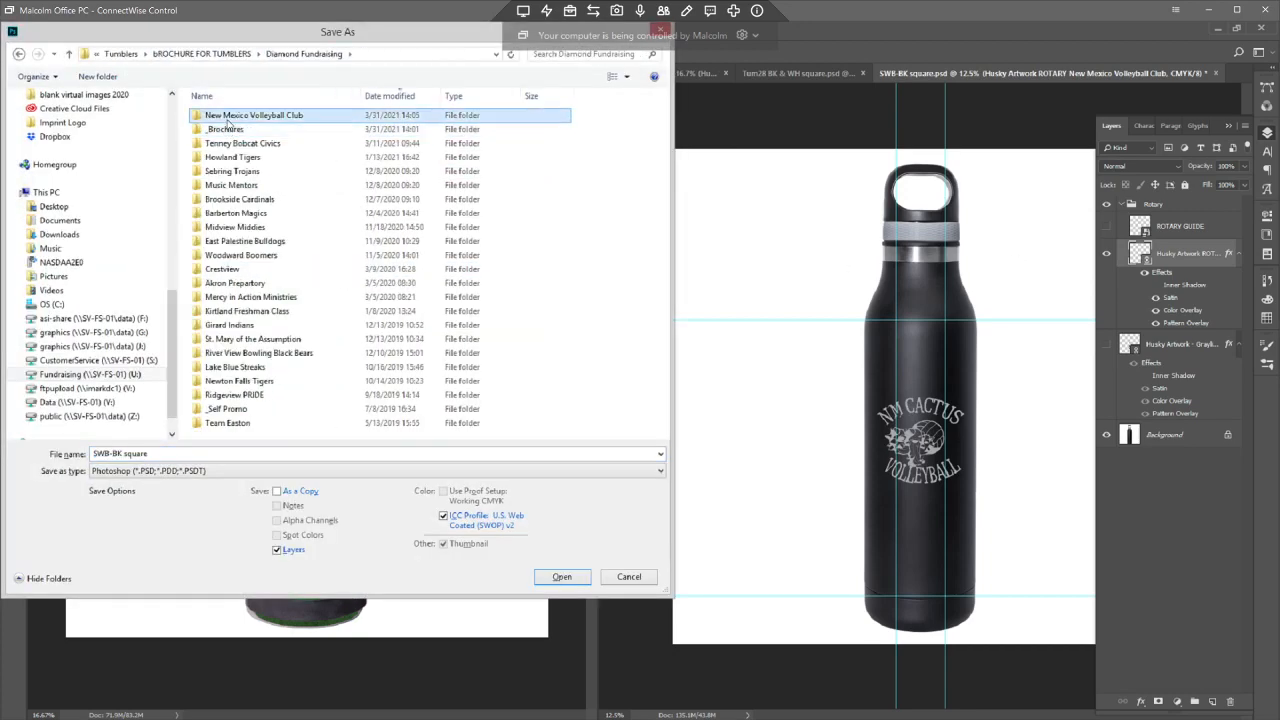
{"action": "double_click", "coordinate": [228, 115]}
{"action": "double_click", "coordinate": [220, 129]}
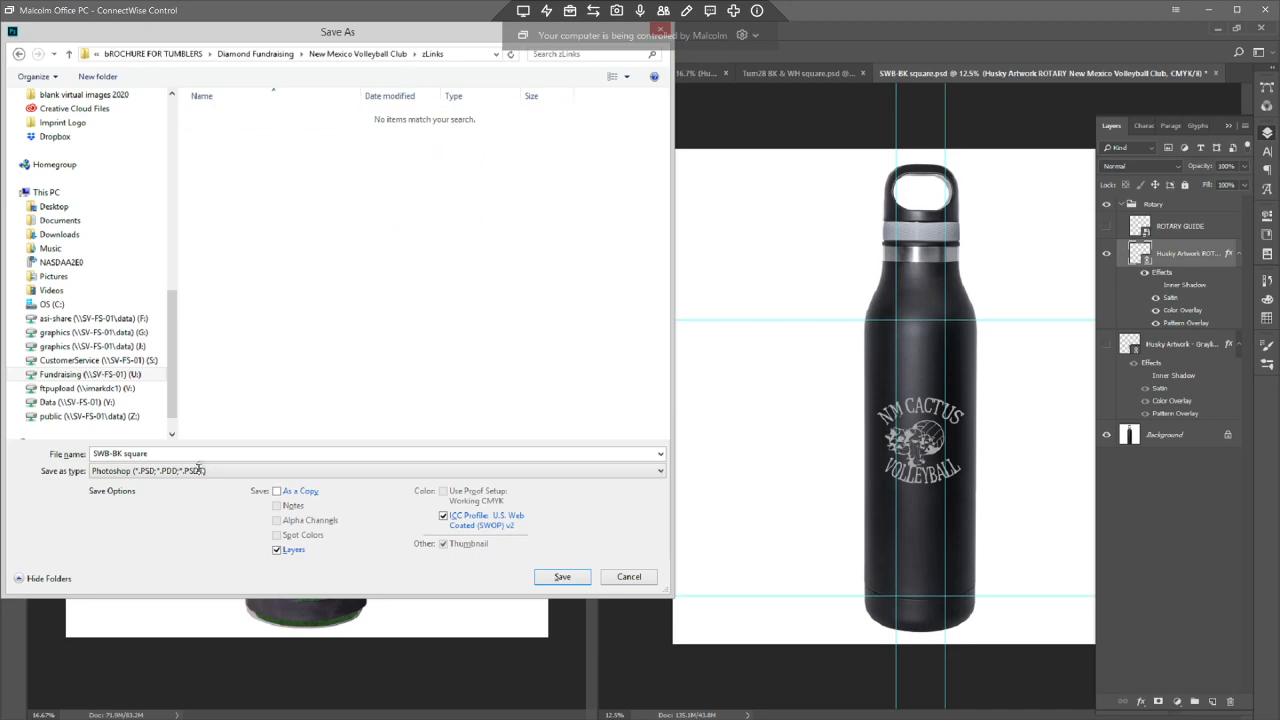
- Save the bottle as a JPEG copy under the name SWB-BK square with the default JPEG options
{"action": "left_click", "coordinate": [192, 471]}
{"action": "left_click", "coordinate": [150, 594]}
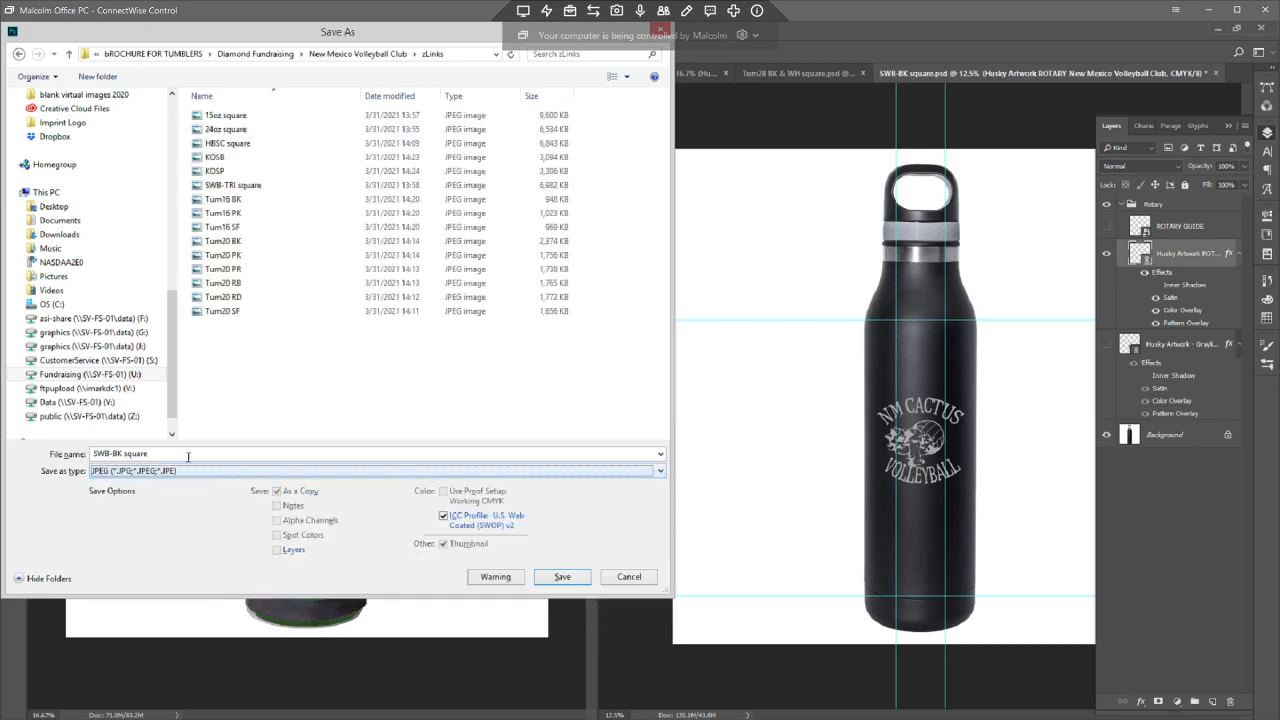
{"action": "left_click", "coordinate": [191, 452]}
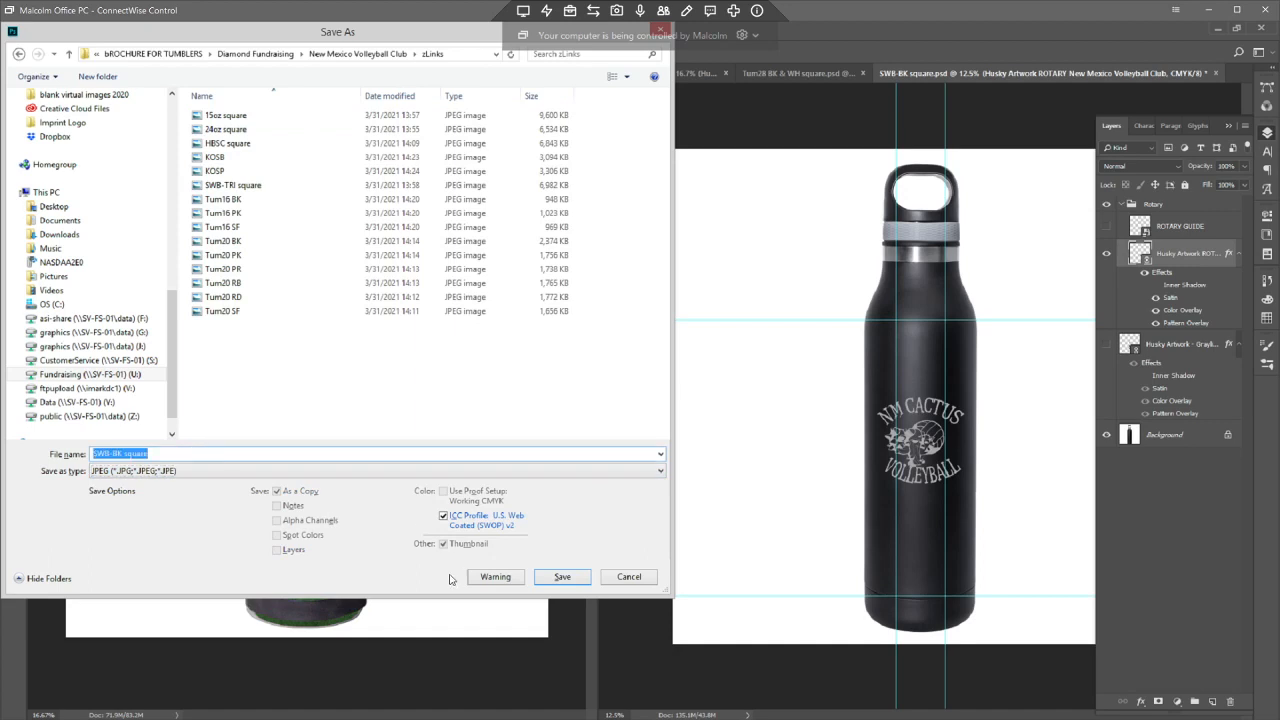
{"action": "left_click", "coordinate": [575, 582]}
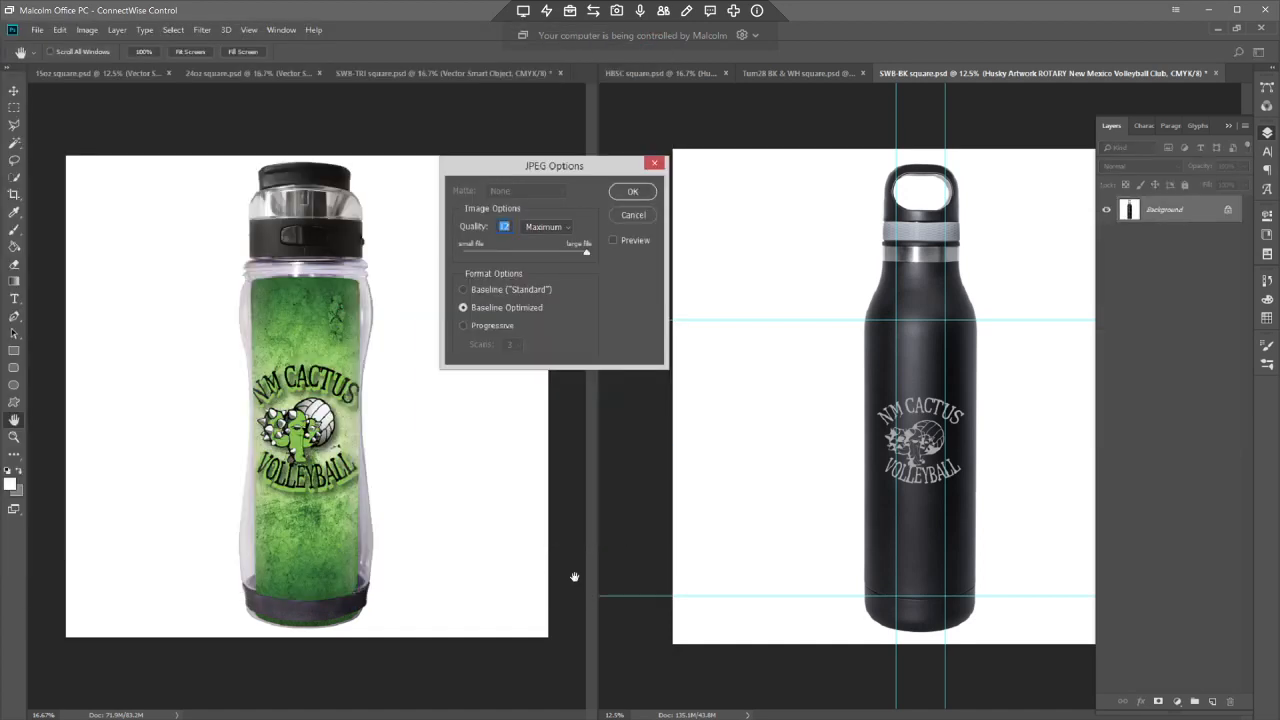
{"action": "left_click", "coordinate": [636, 192]}
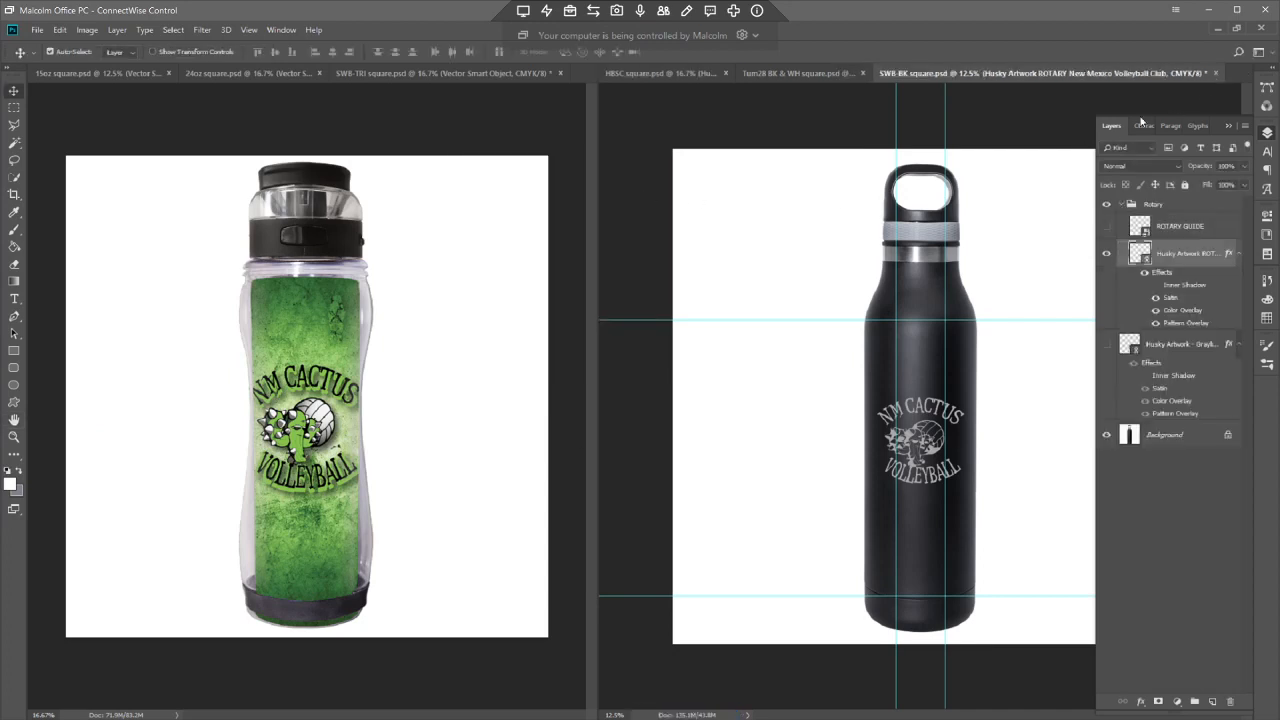
- Close the black bottle mockup without saving, then in the InDesign brochure replace the 24oz black bottle image with the SWB-BK square file from zLinks
{"action": "key", "text": "ctrl+w"}
{"action": "left_click", "coordinate": [634, 285]}
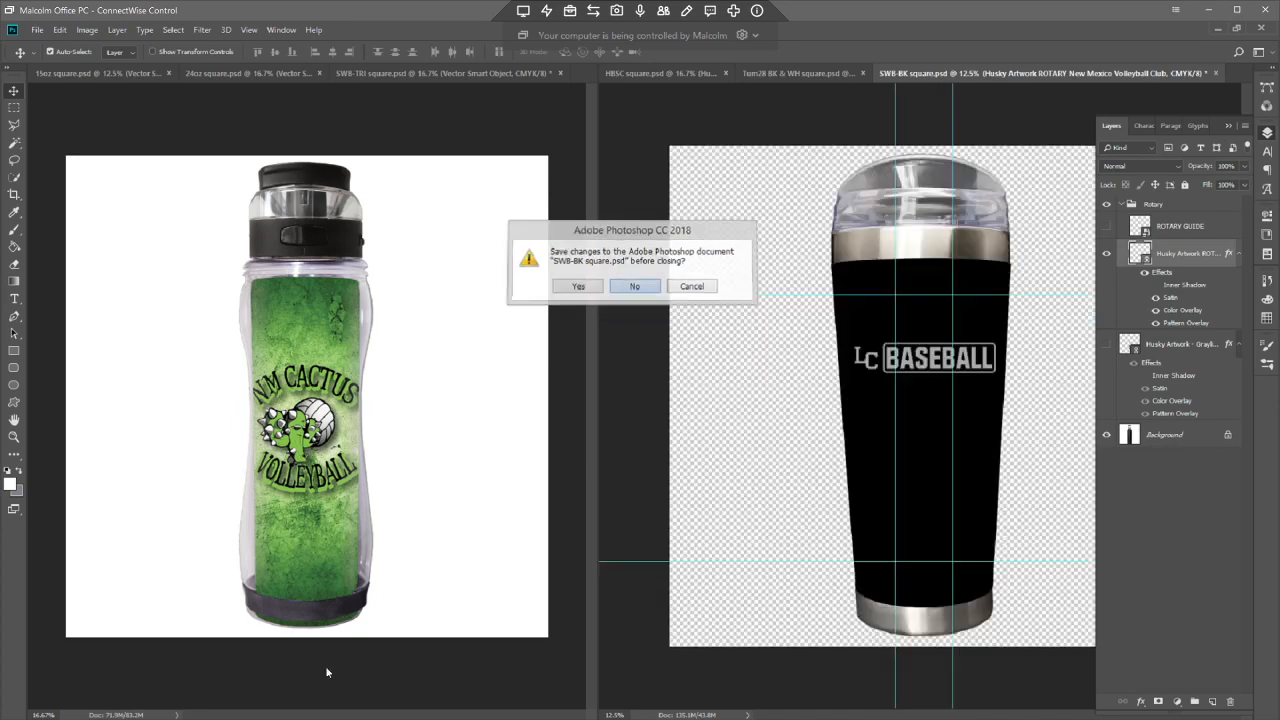
{"action": "key", "text": "alt+Tab"}
{"action": "left_click", "coordinate": [797, 481]}
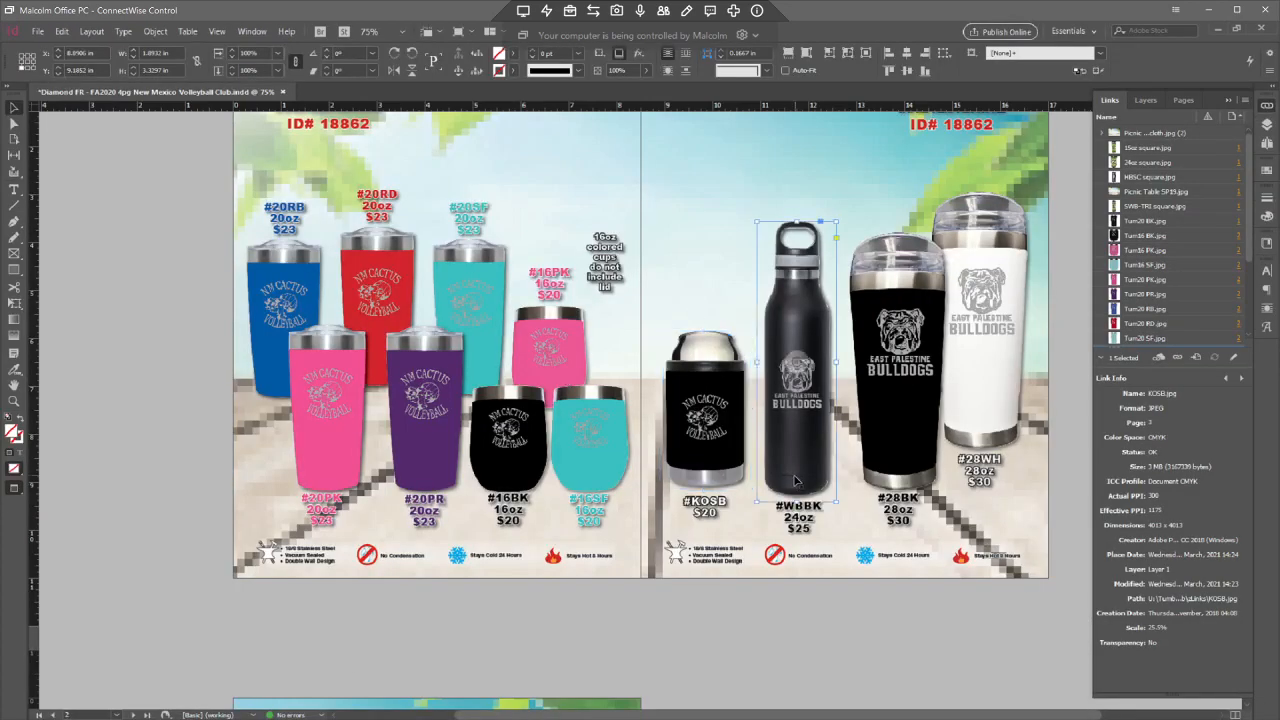
{"action": "key", "text": "ctrl+d"}
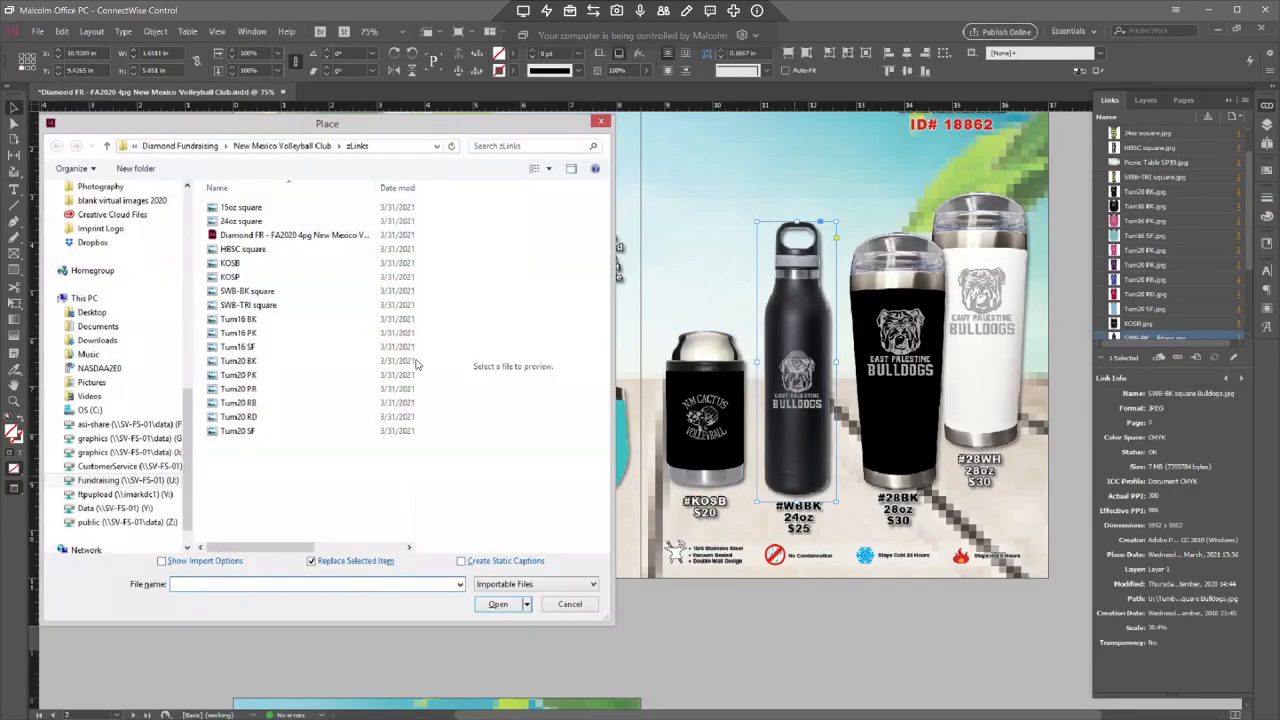
{"action": "double_click", "coordinate": [250, 292]}
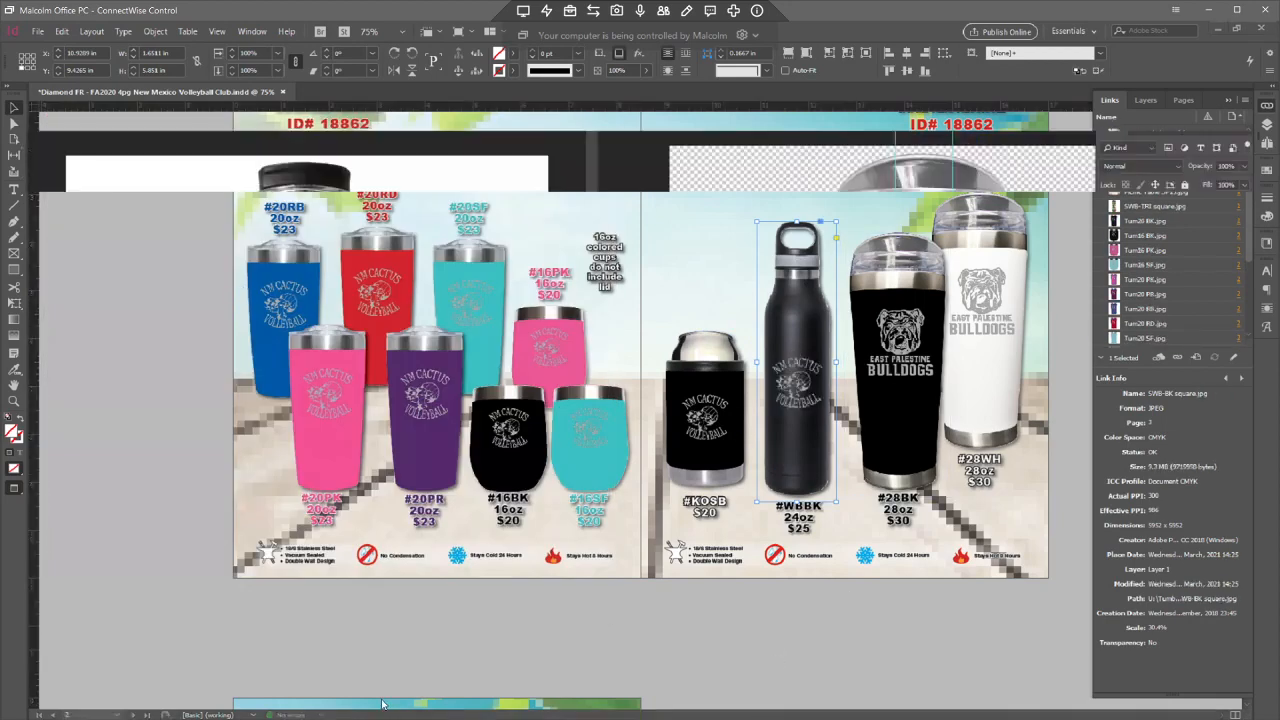
- Return to Photoshop and relink the 28oz tumbler's rotary artwork to the Husky Artwork ROTARY New Mexico Volleyball Club file in Diamond Fundraising
{"action": "key", "text": "alt+Tab"}
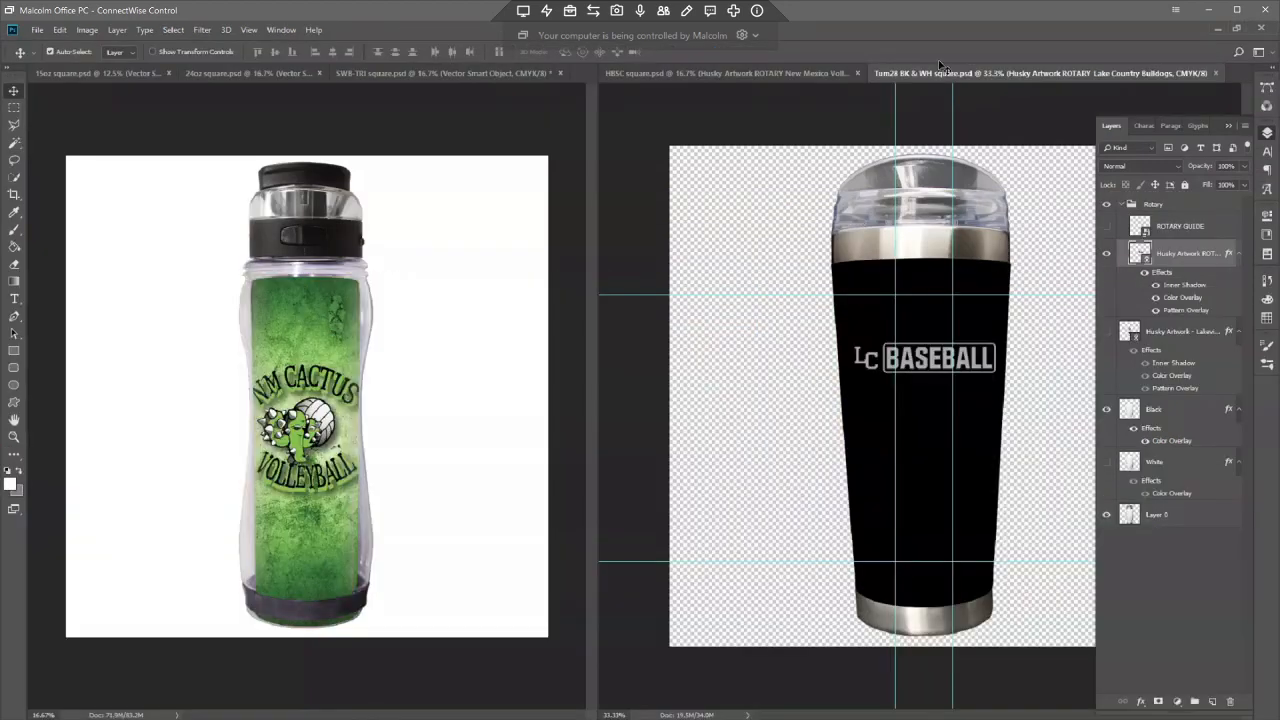
{"action": "right_click", "coordinate": [1155, 265]}
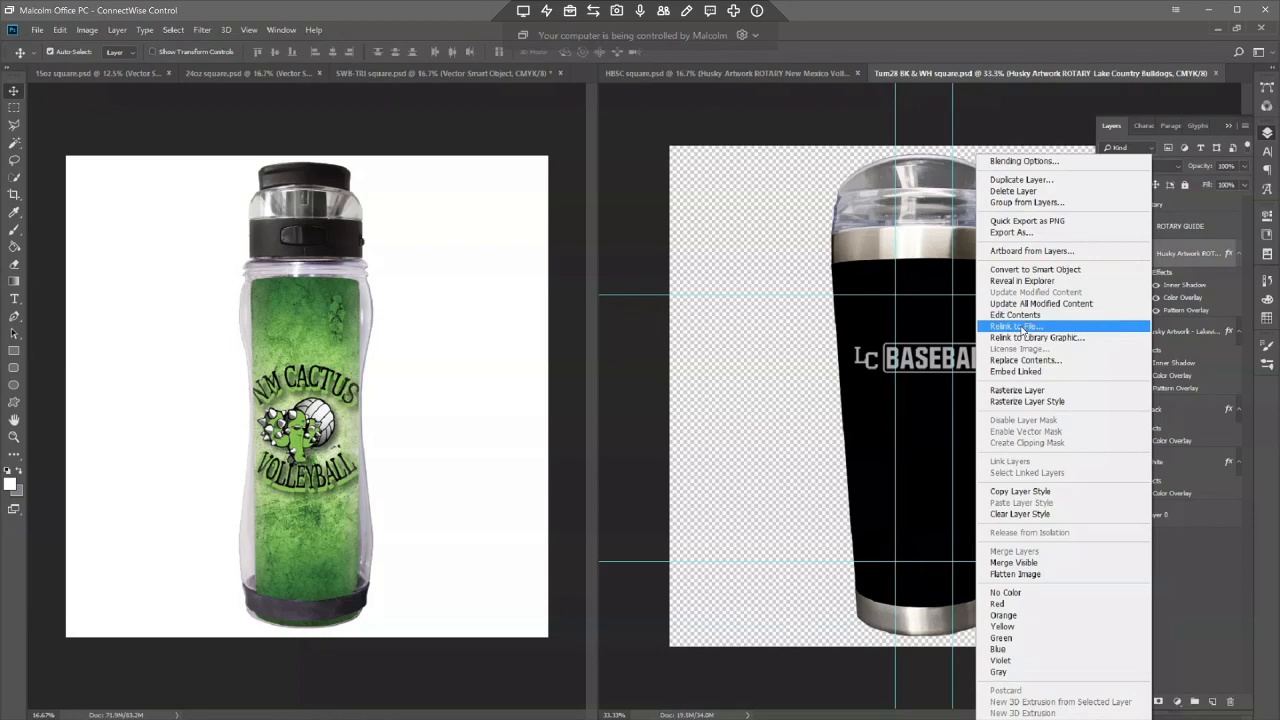
{"action": "left_click", "coordinate": [1078, 328]}
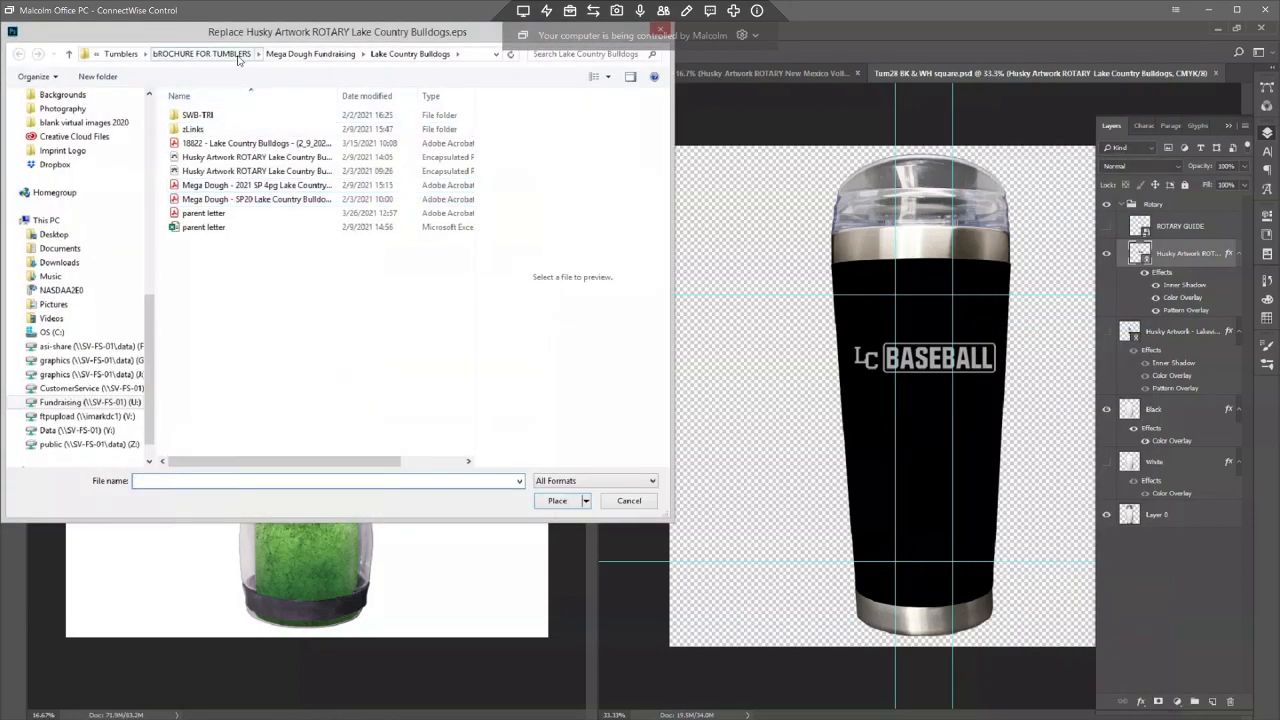
{"action": "left_click", "coordinate": [203, 54]}
{"action": "double_click", "coordinate": [196, 187]}
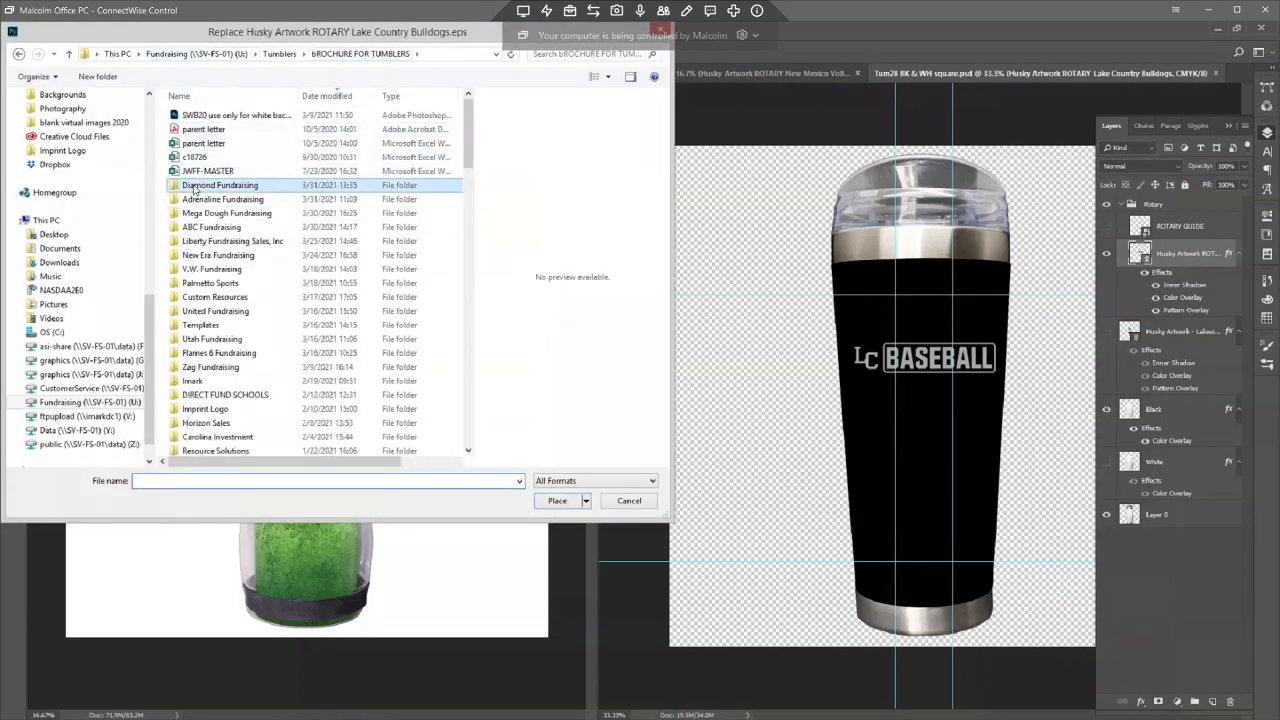
{"action": "double_click", "coordinate": [215, 115]}
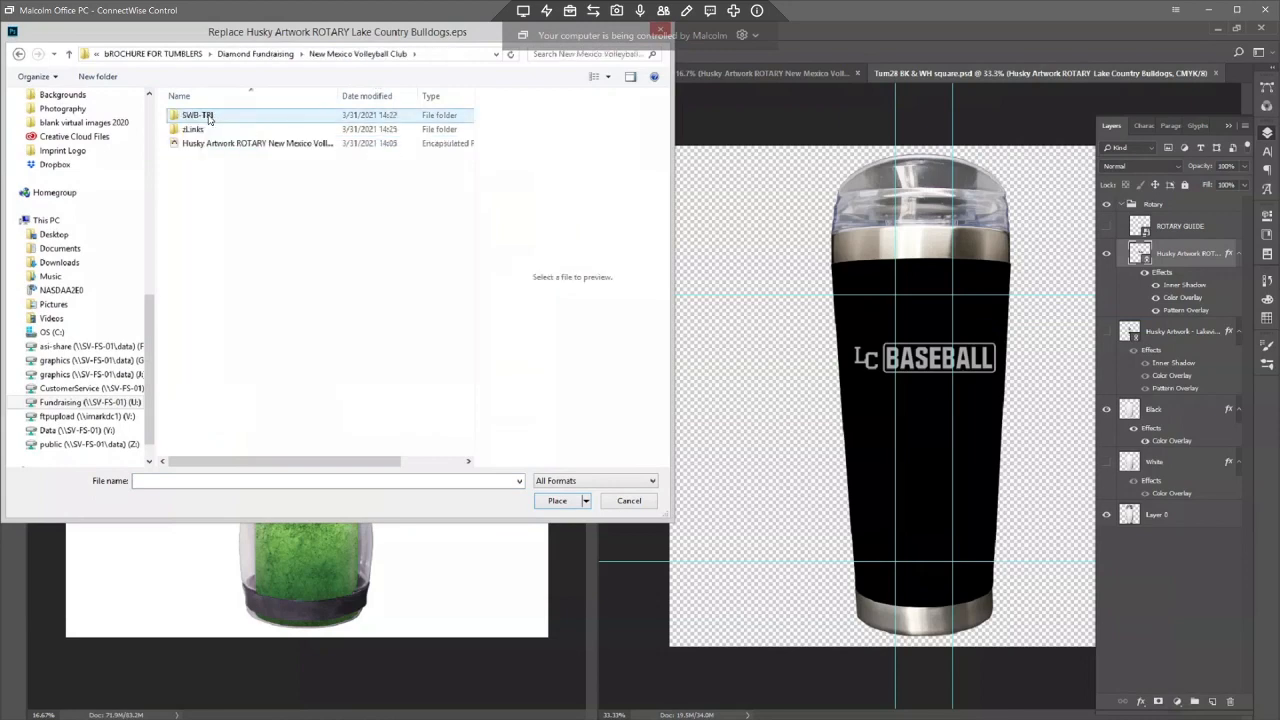
{"action": "double_click", "coordinate": [208, 145]}
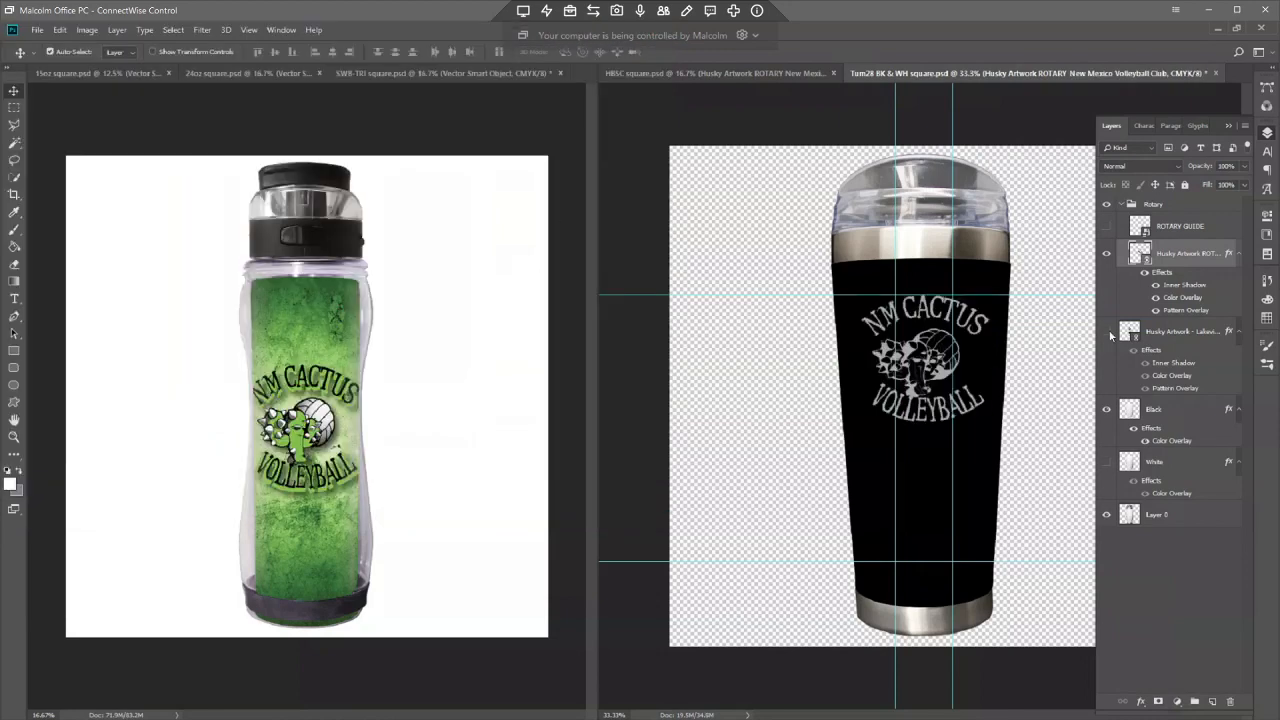
- Select the Black layer and start saving the black tumbler mockup in Diamond Fundraising's New Mexico Volleyball Club zLinks folder
{"action": "left_click", "coordinate": [1133, 411]}
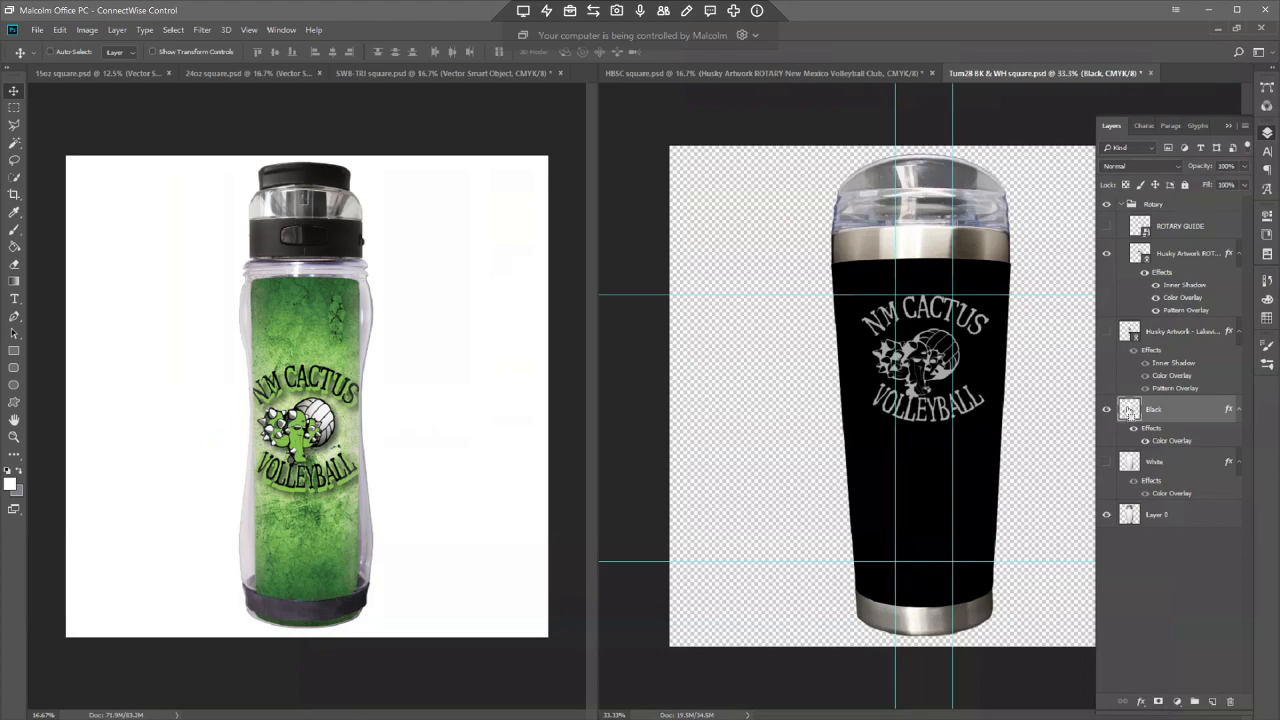
{"action": "key", "text": "ctrl+shift+s"}
{"action": "left_click", "coordinate": [177, 54]}
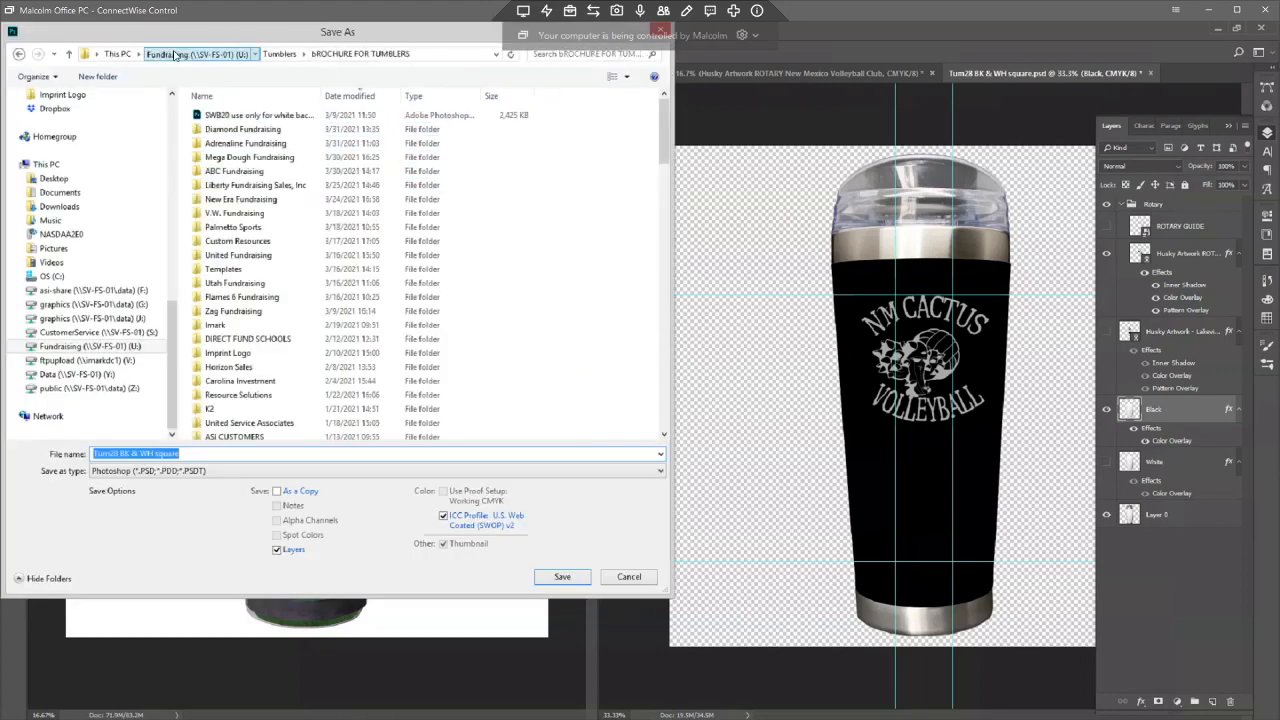
{"action": "left_click", "coordinate": [176, 55]}
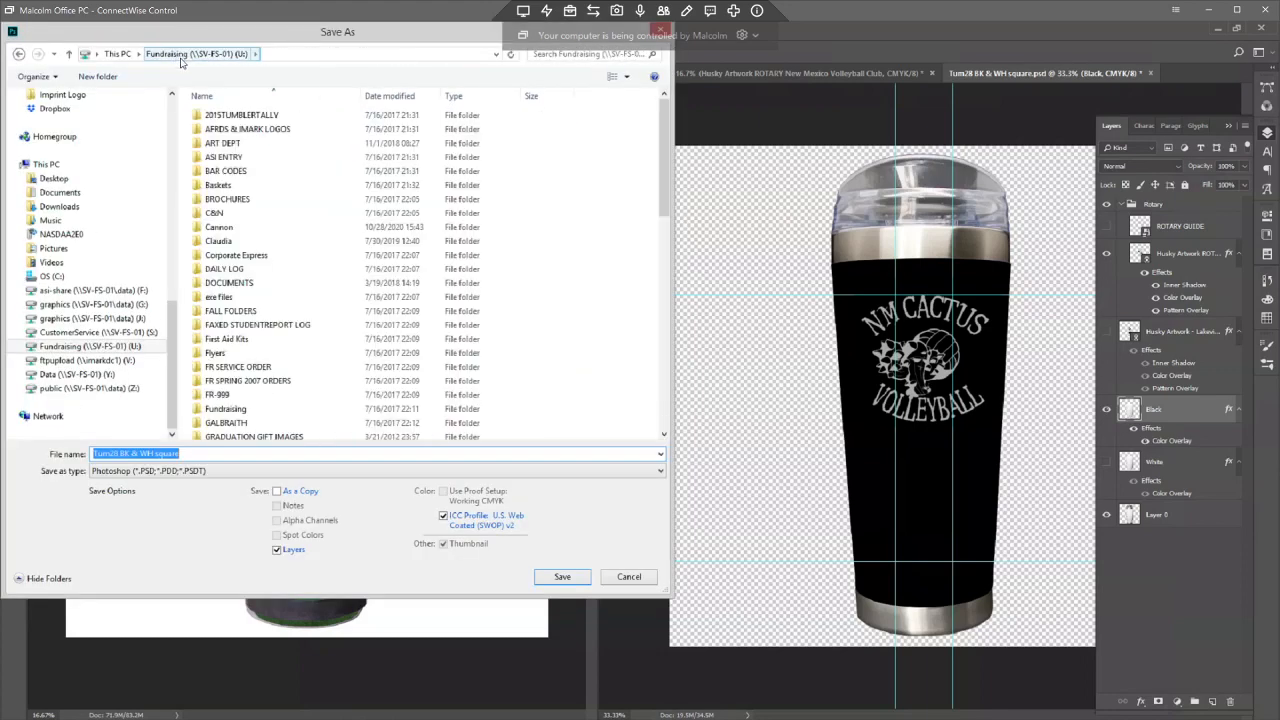
{"action": "left_click", "coordinate": [19, 54]}
{"action": "double_click", "coordinate": [255, 130]}
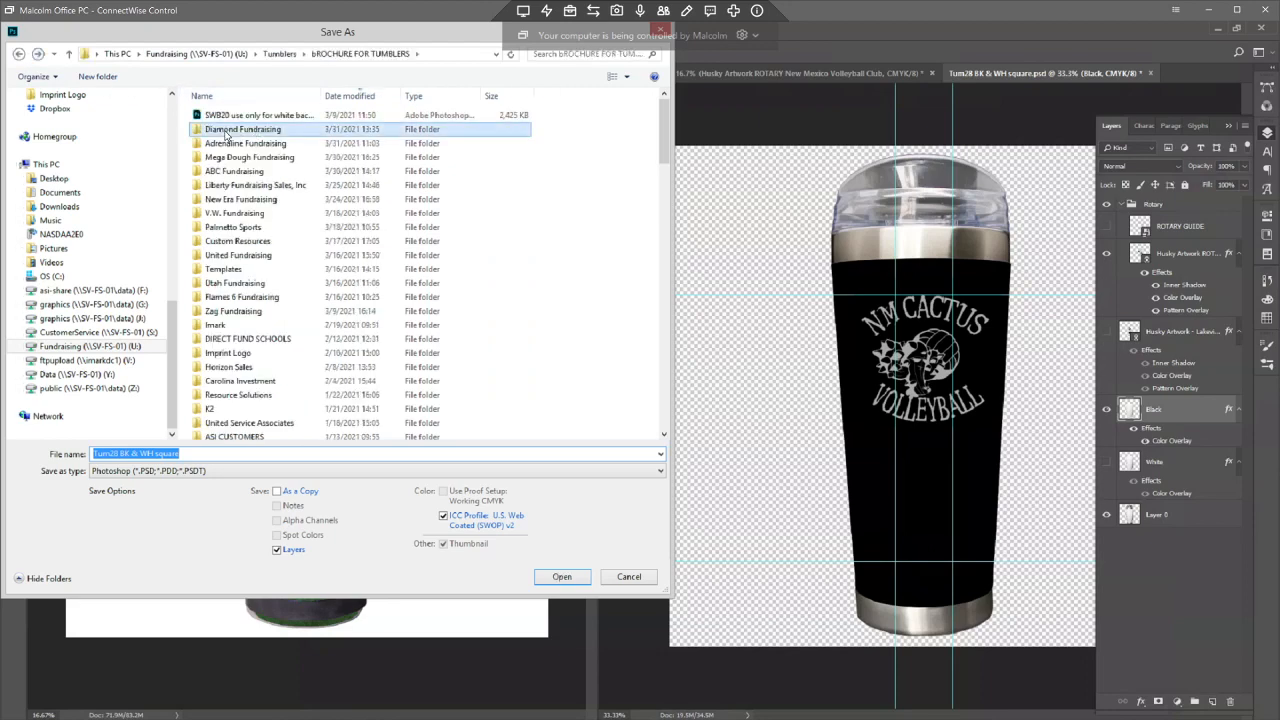
{"action": "double_click", "coordinate": [230, 117]}
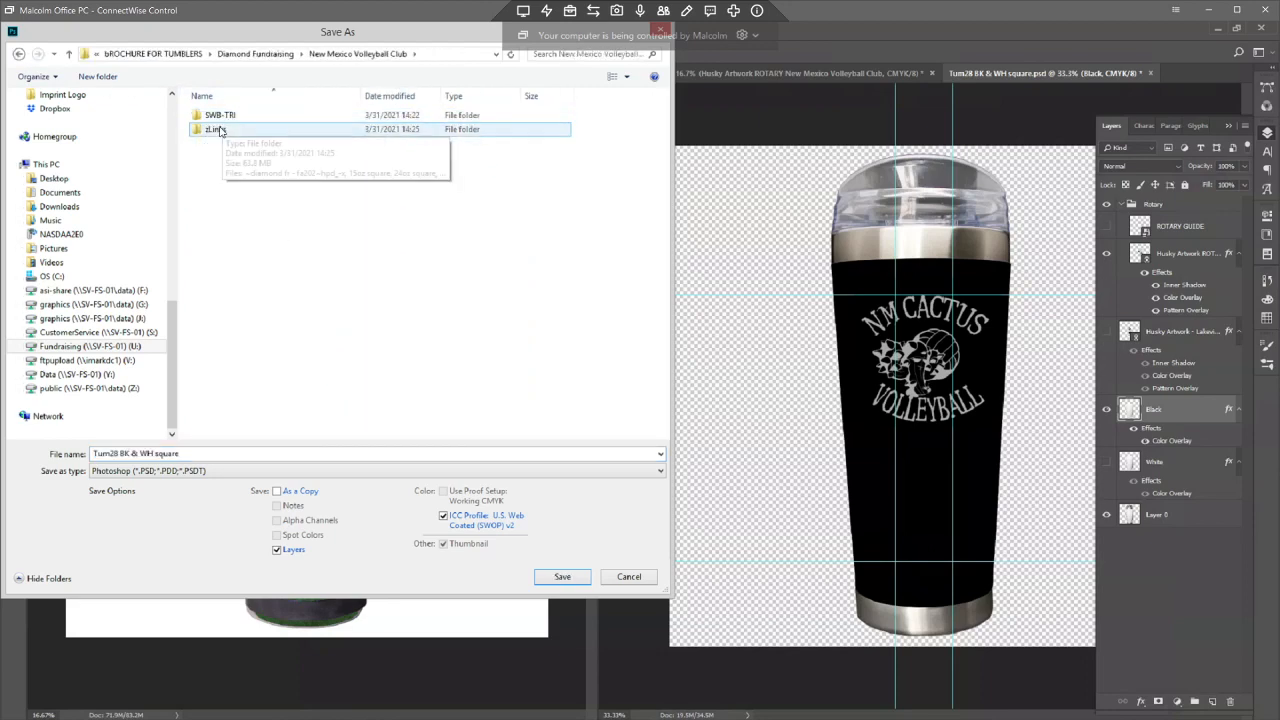
{"action": "double_click", "coordinate": [226, 129]}
- Save the black tumbler as a JPEG copy under the name Tum28 BK with the default JPEG options
{"action": "left_click", "coordinate": [168, 473]}
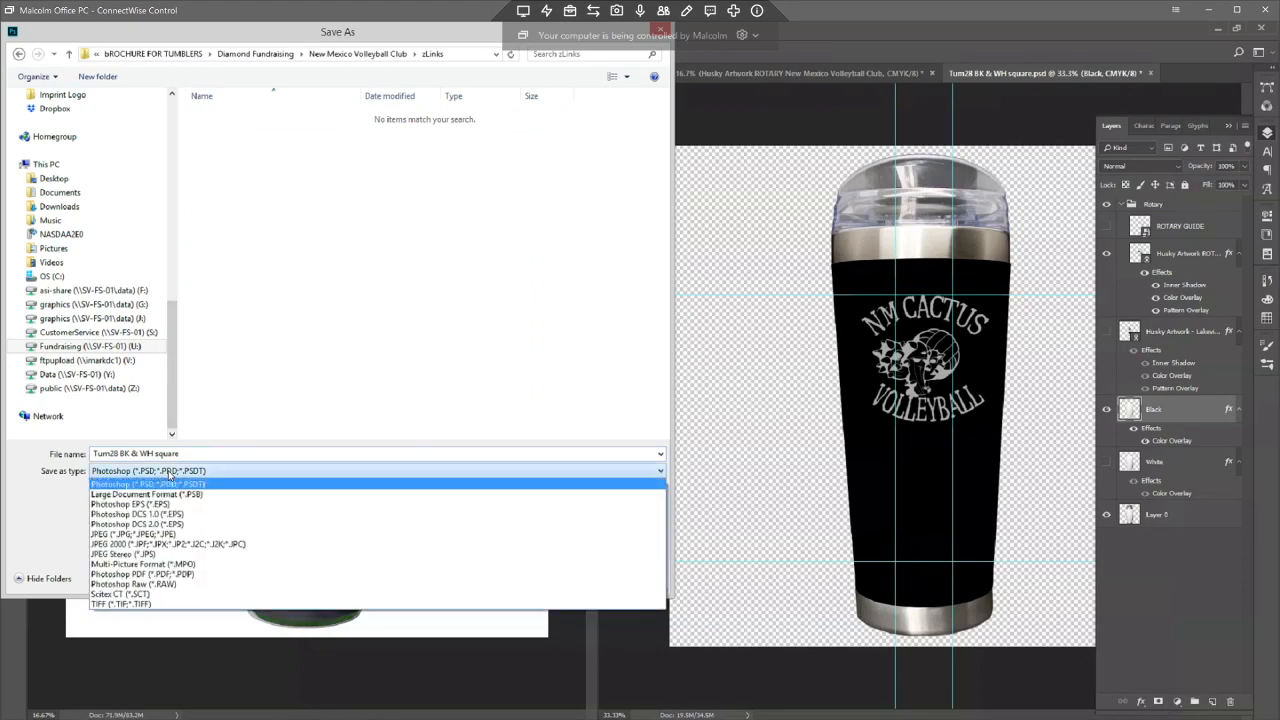
{"action": "key", "text": "j"}
{"action": "key", "text": "Return"}
{"action": "left_click", "coordinate": [196, 454]}
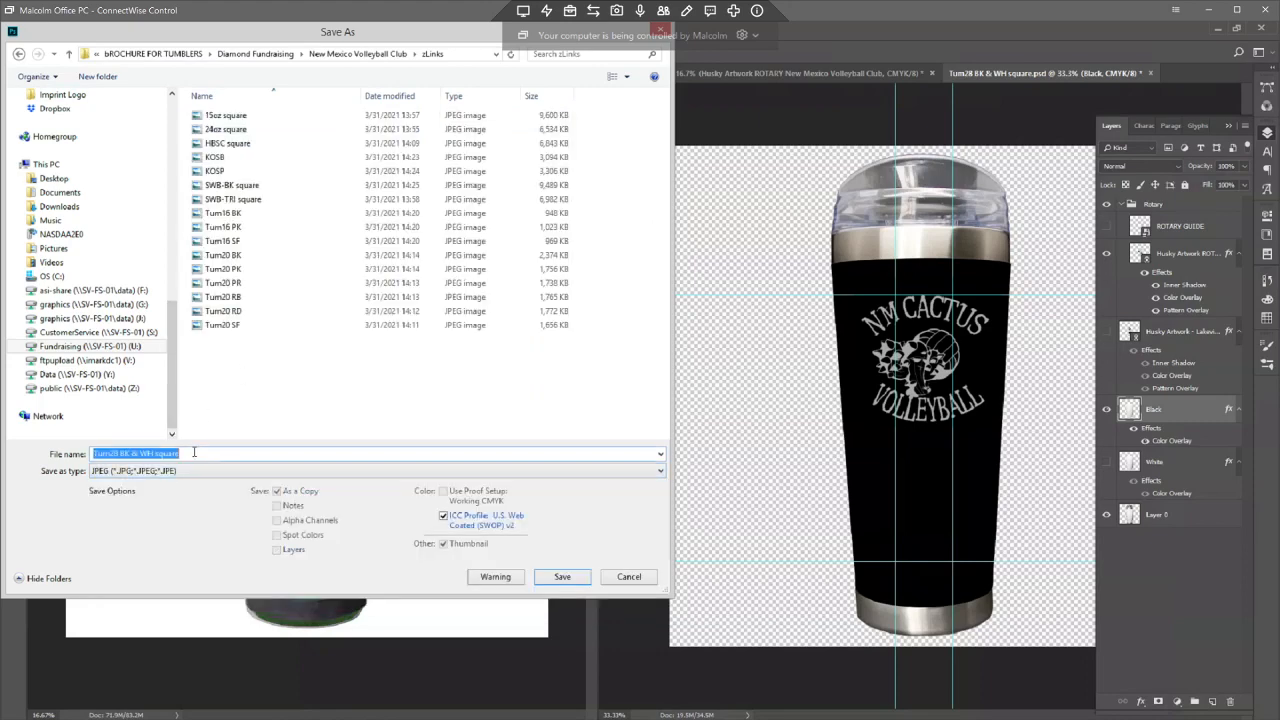
{"action": "left_click_drag", "start_coordinate": [185, 454], "coordinate": [131, 454]}
{"action": "key", "text": "BackSpace"}
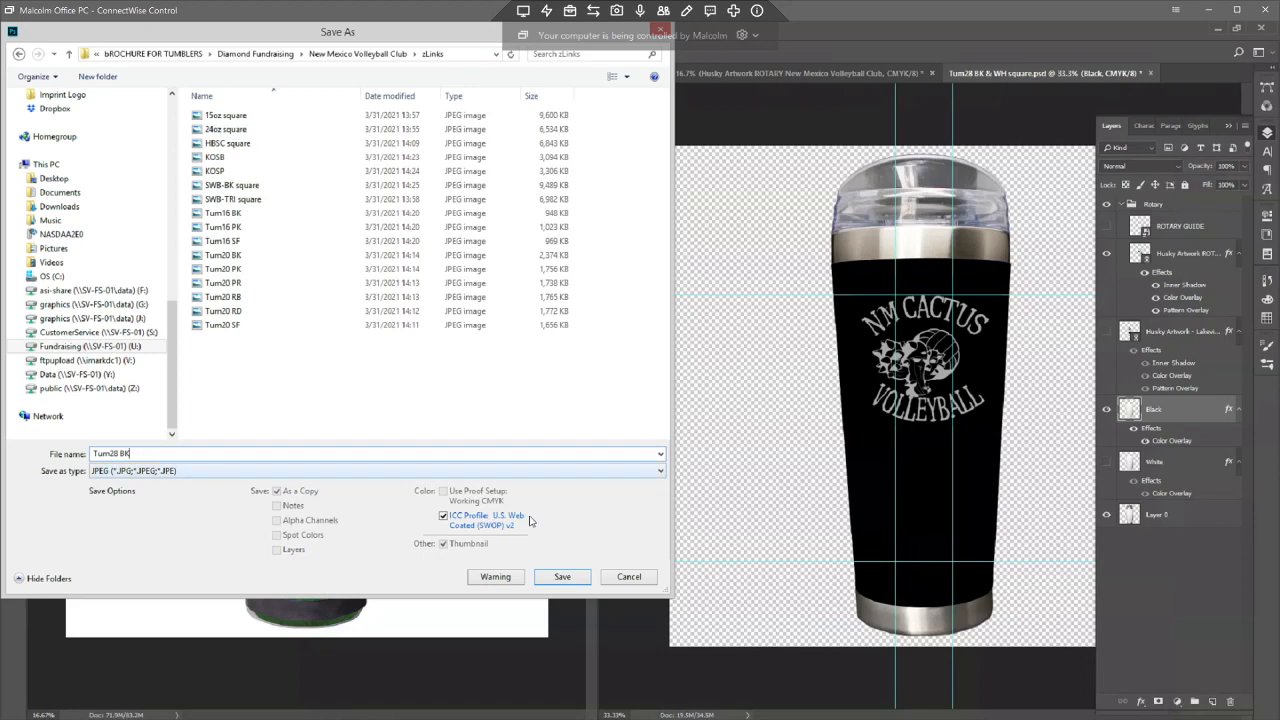
{"action": "left_click", "coordinate": [566, 576]}
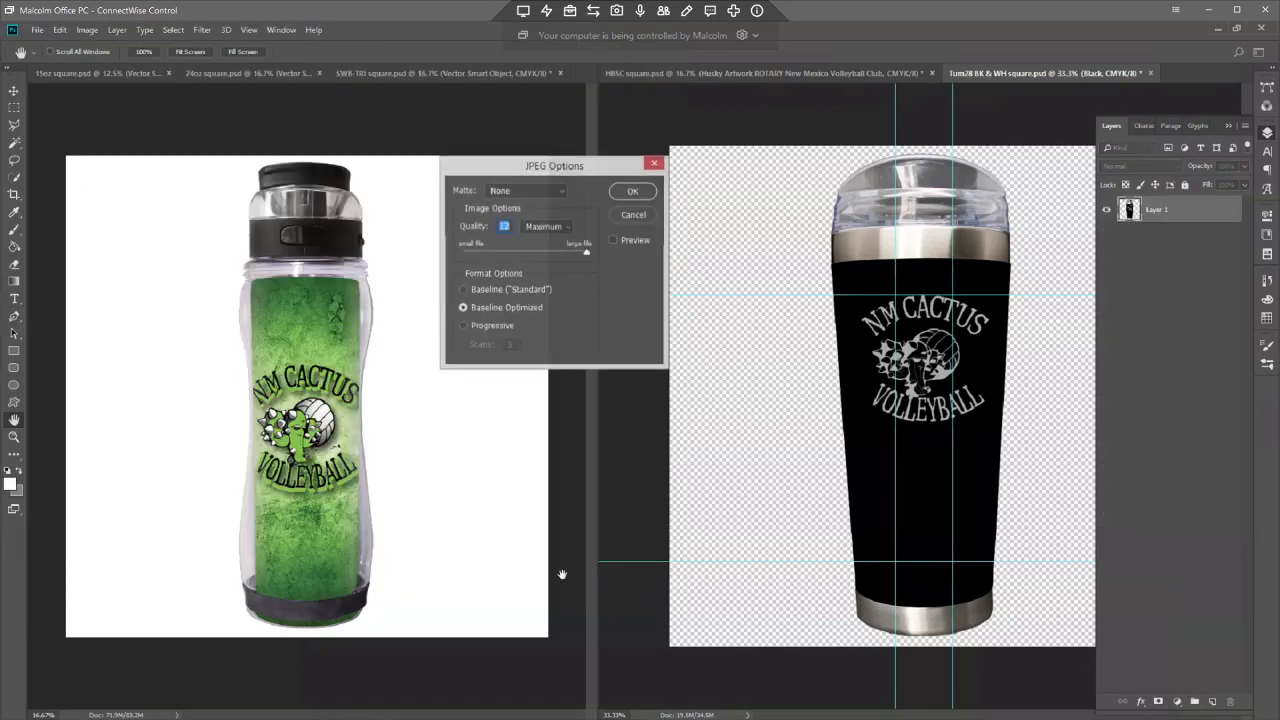
{"action": "left_click", "coordinate": [632, 193]}
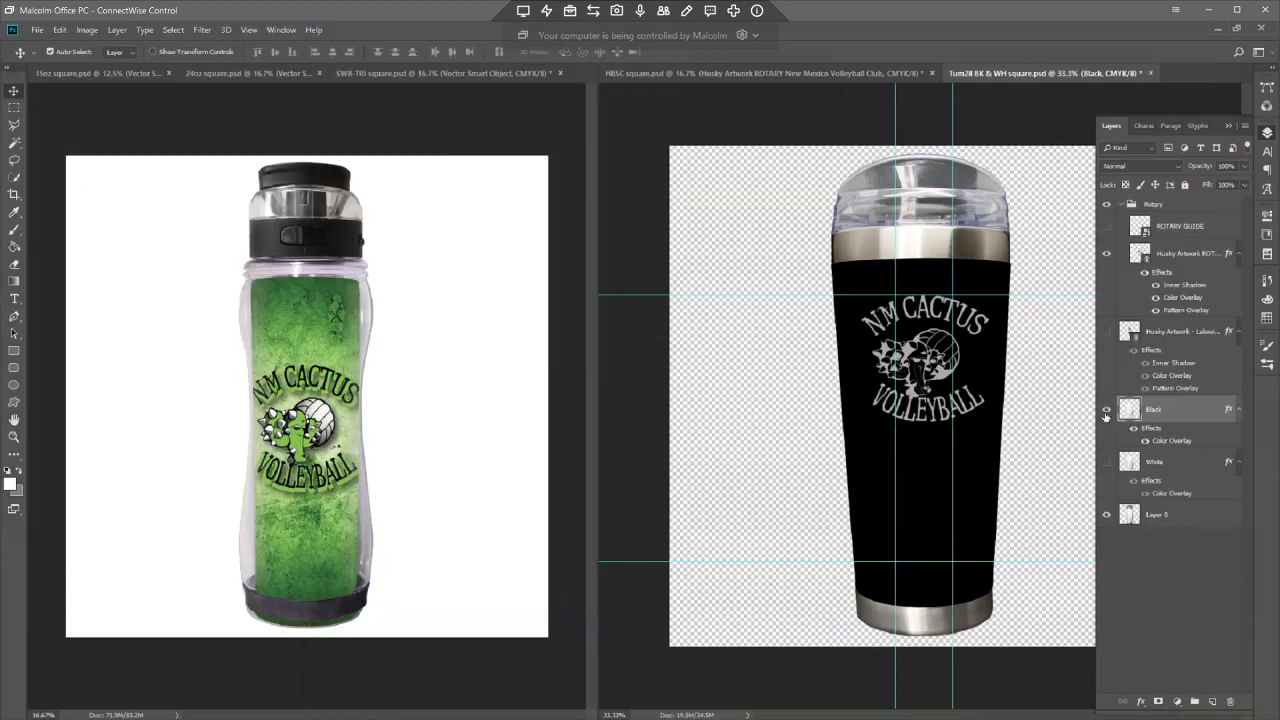
- Hide the Black layer, show the White one, and start saving the white tumbler in the New Mexico Volleyball Club zLinks folder
{"action": "left_click_drag", "start_coordinate": [1106, 416], "coordinate": [1106, 468]}
{"action": "left_click", "coordinate": [1131, 465]}
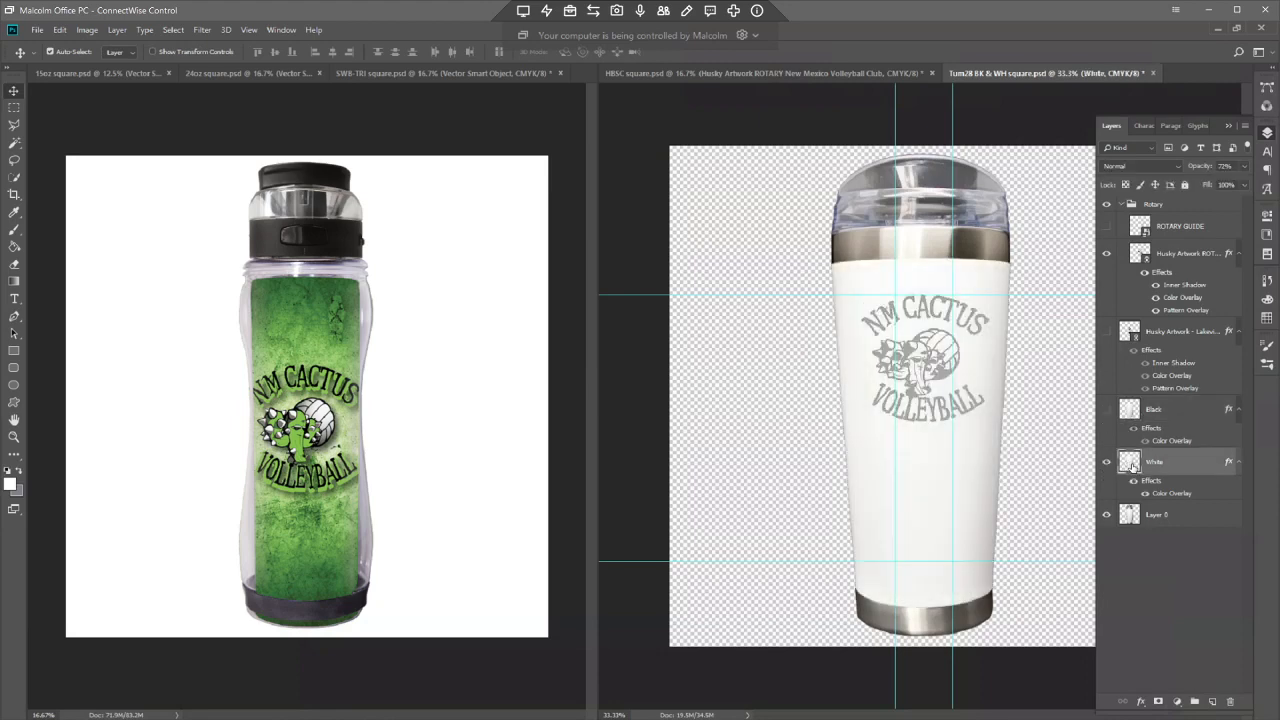
{"action": "key", "text": "ctrl+shift+s"}
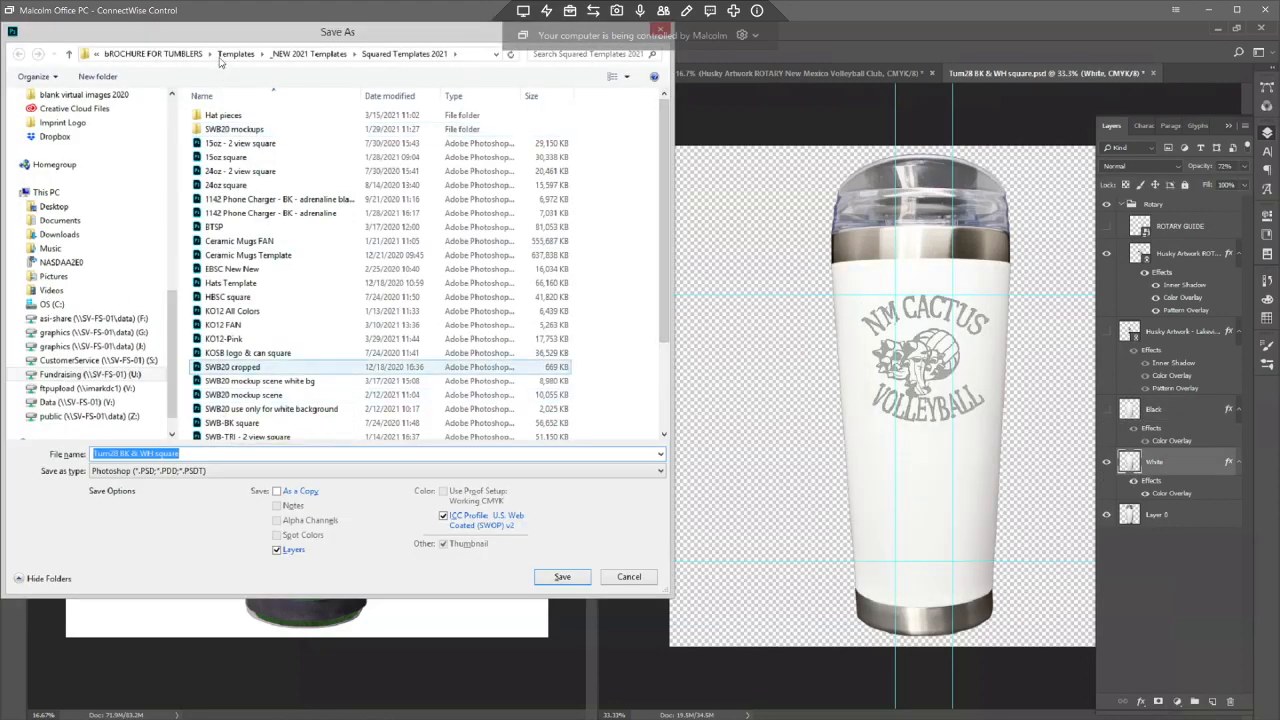
{"action": "left_click", "coordinate": [195, 56]}
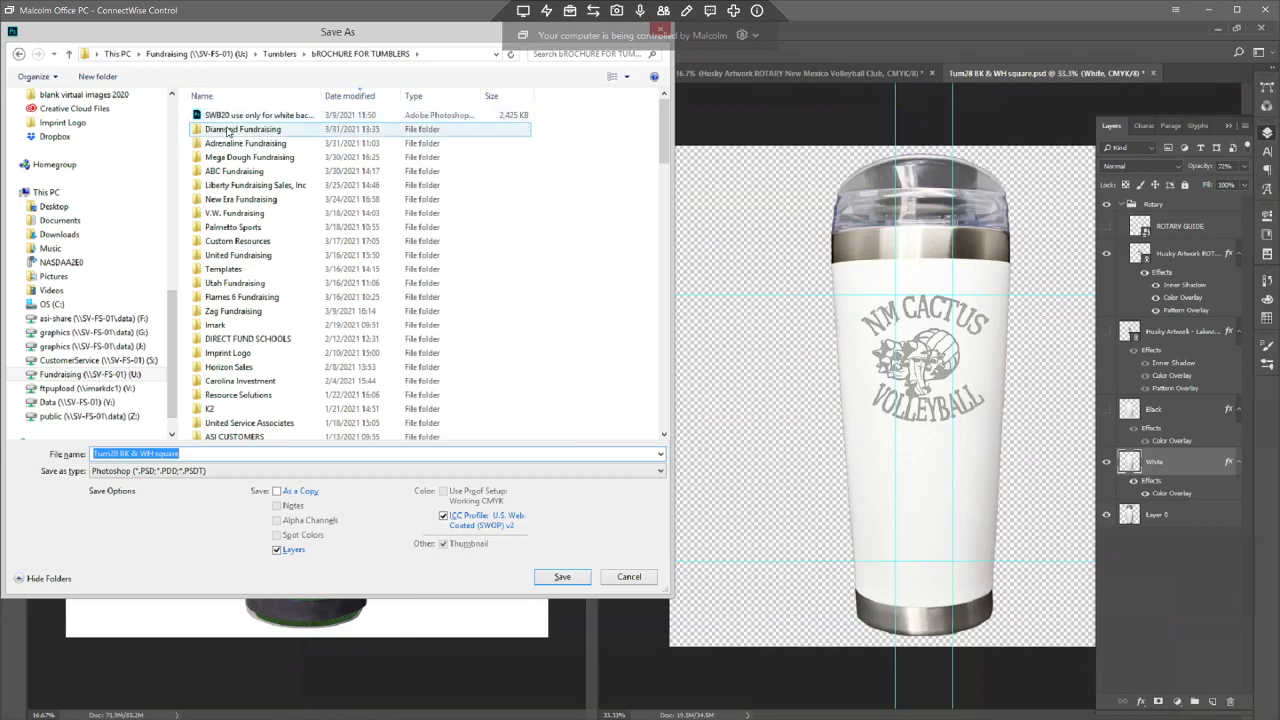
{"action": "double_click", "coordinate": [228, 131]}
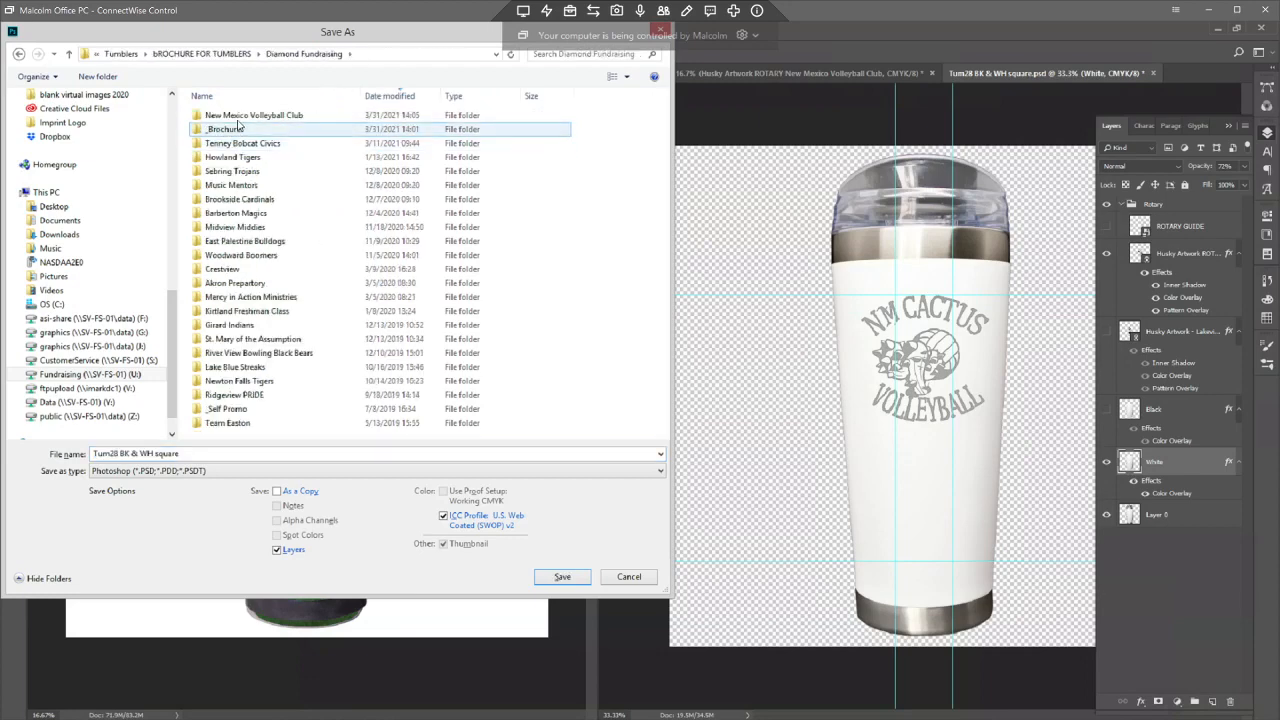
{"action": "double_click", "coordinate": [240, 116]}
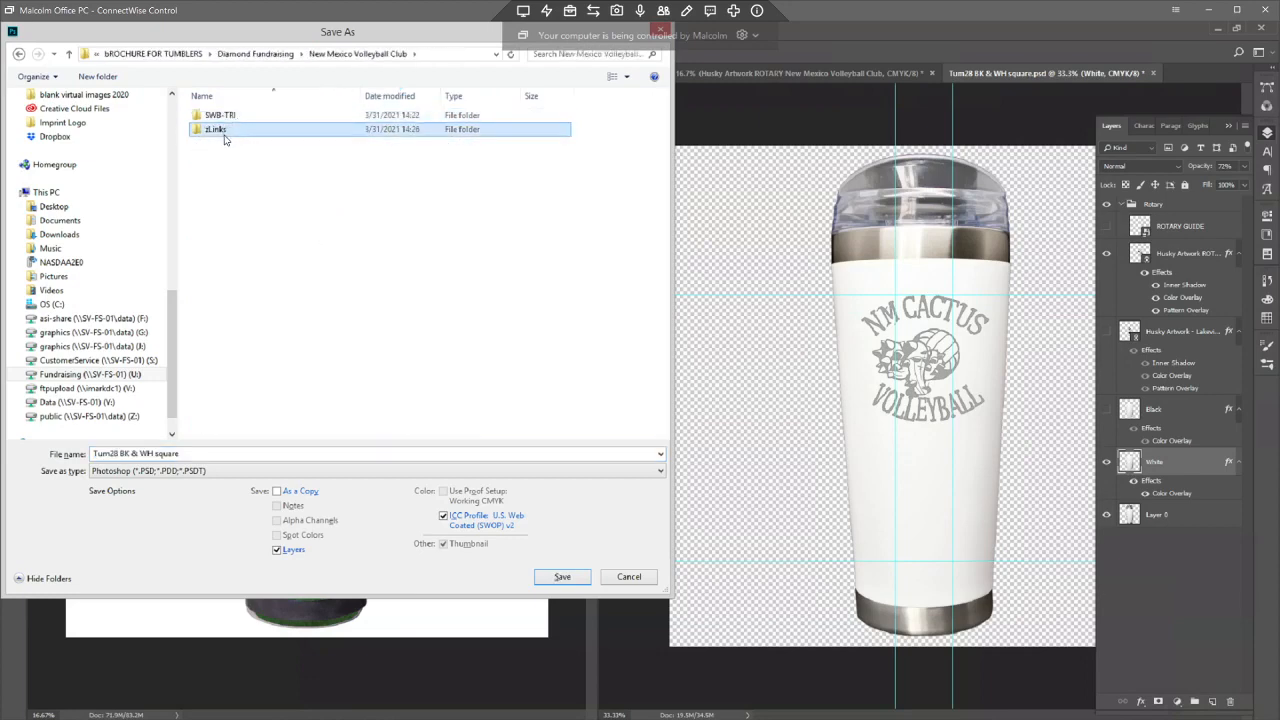
{"action": "double_click", "coordinate": [224, 136]}
- Save the white tumbler as a JPEG copy named Tum28 WH with the default JPEG options, and close the mockup without saving changes
{"action": "left_click", "coordinate": [150, 470]}
{"action": "key", "text": "j"}
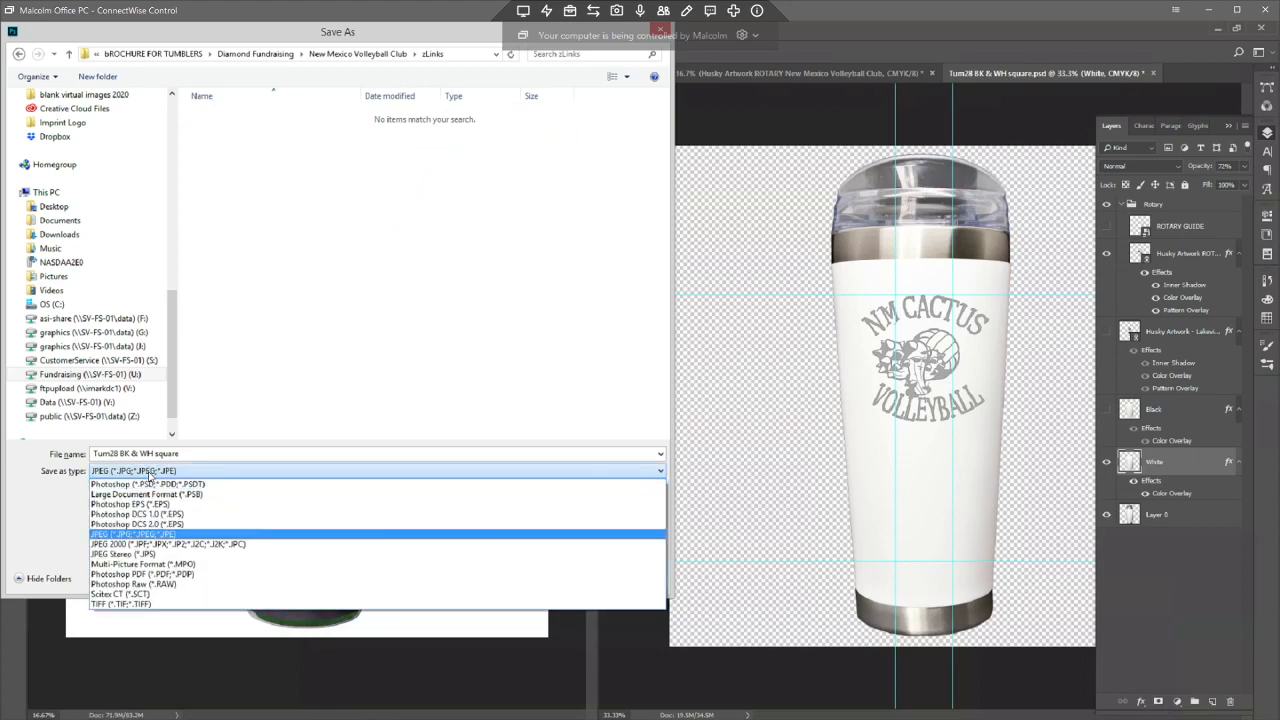
{"action": "left_click", "coordinate": [148, 472]}
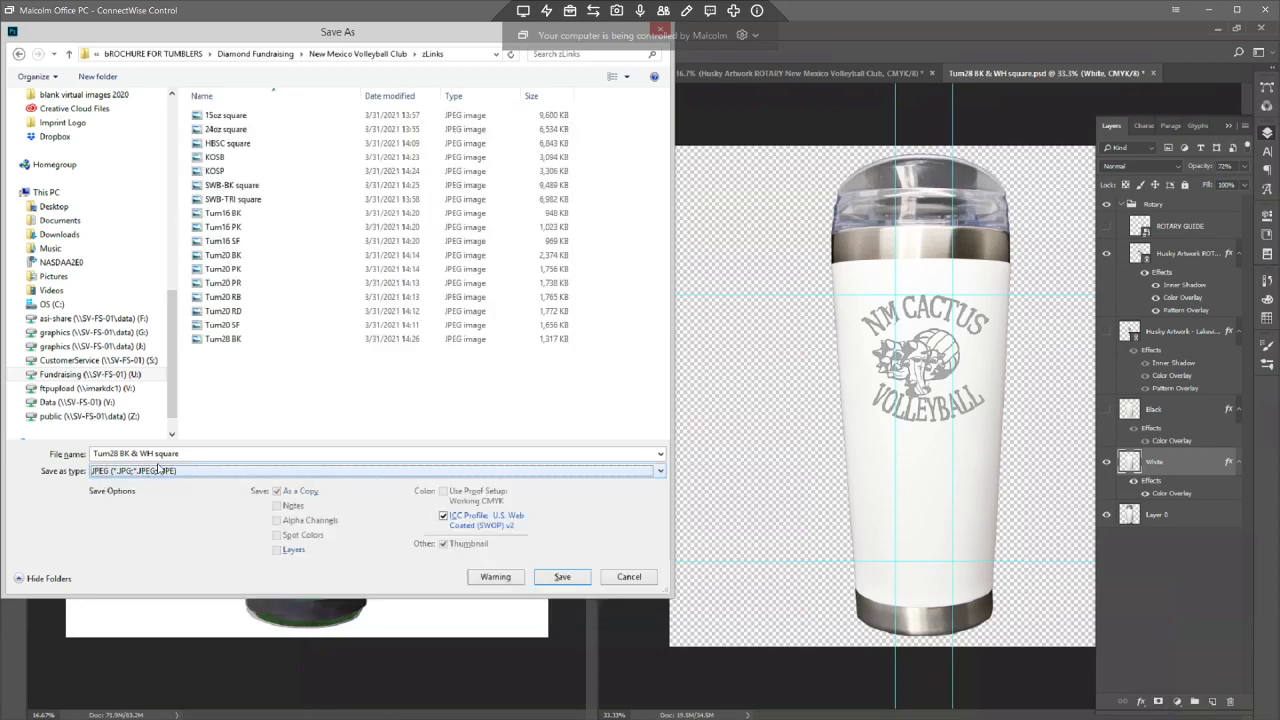
{"action": "left_click", "coordinate": [224, 341]}
{"action": "left_click", "coordinate": [150, 453]}
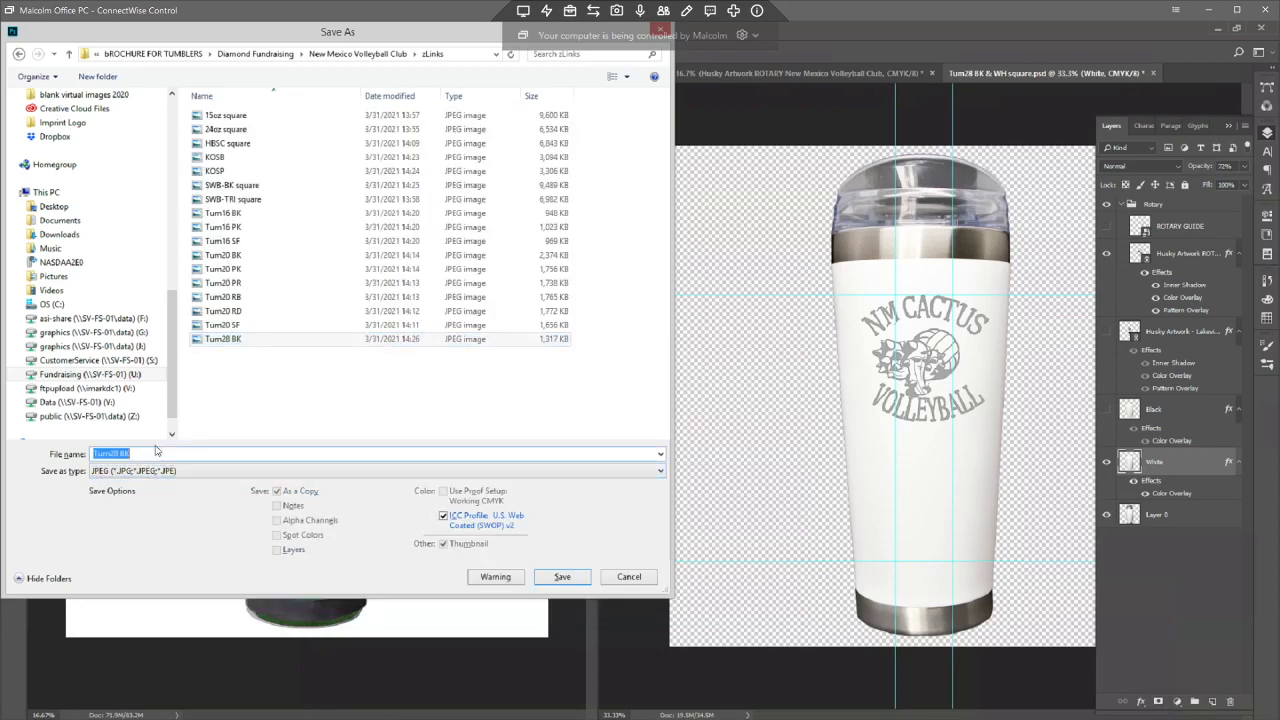
{"action": "left_click", "coordinate": [155, 452]}
{"action": "key", "text": "BackSpace"}
{"action": "key", "text": "BackSpace"}
{"action": "type", "text": "WH"}
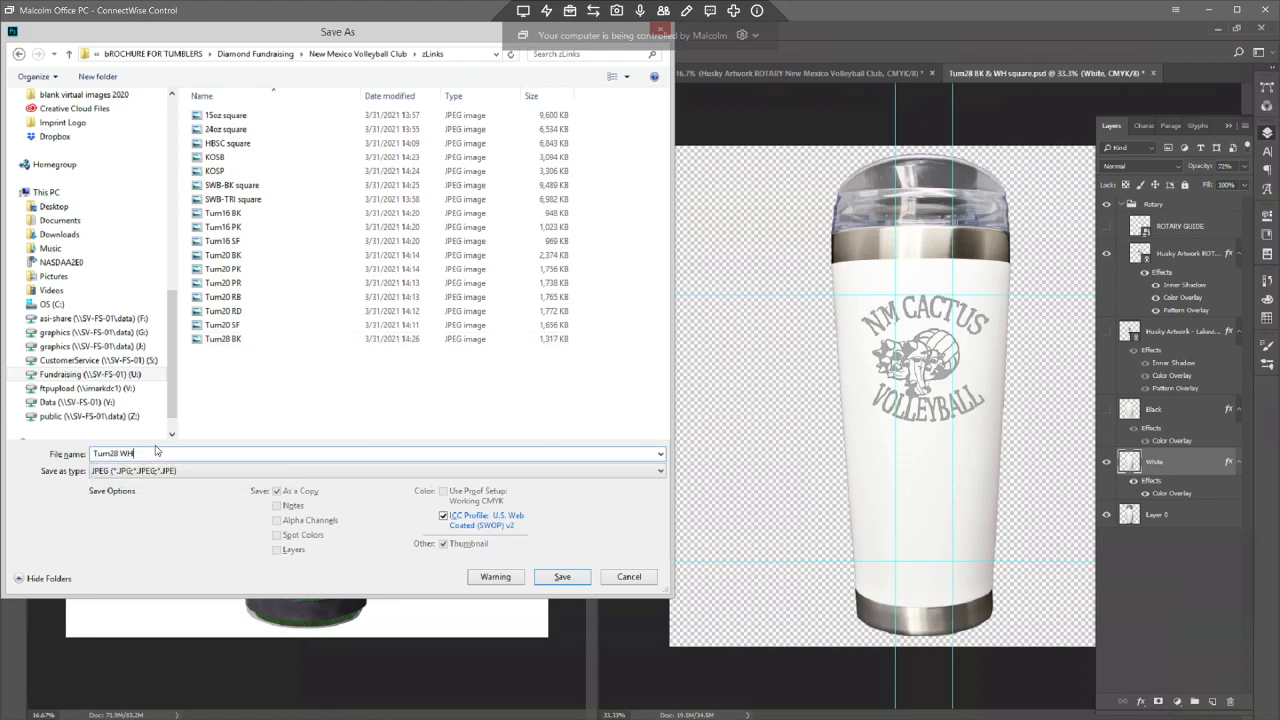
{"action": "left_click", "coordinate": [556, 577]}
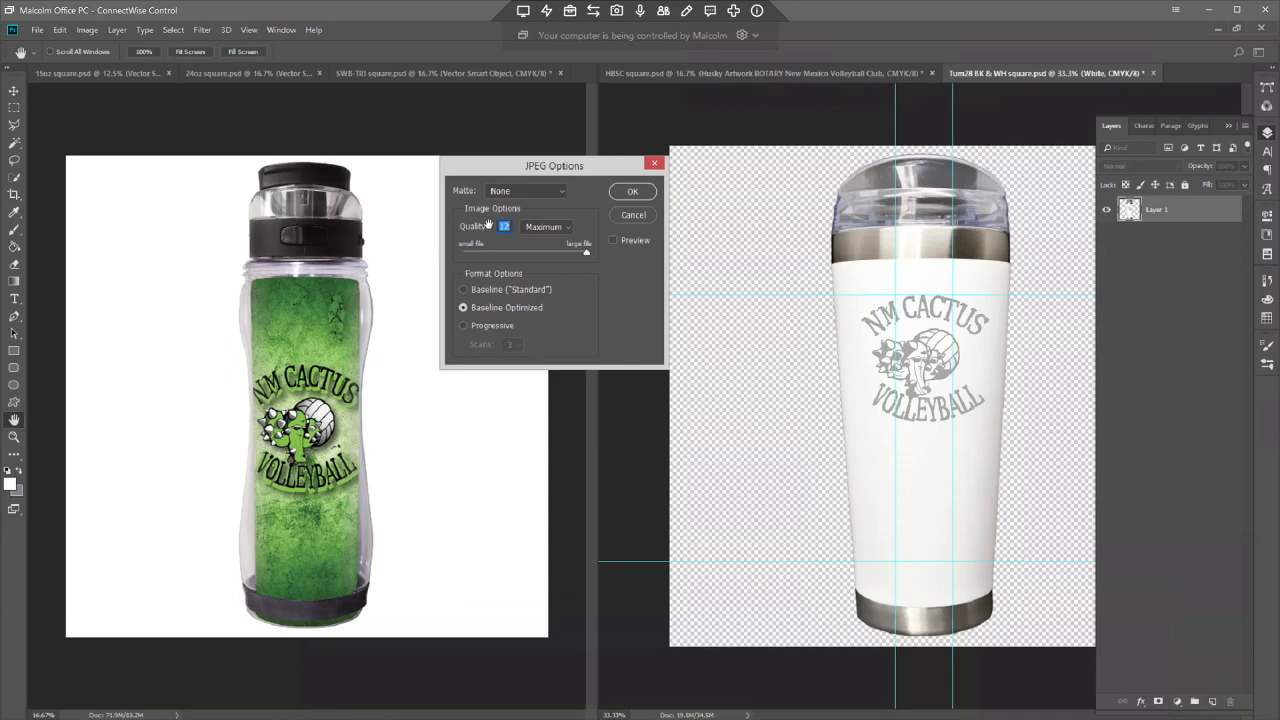
{"action": "left_click", "coordinate": [645, 188]}
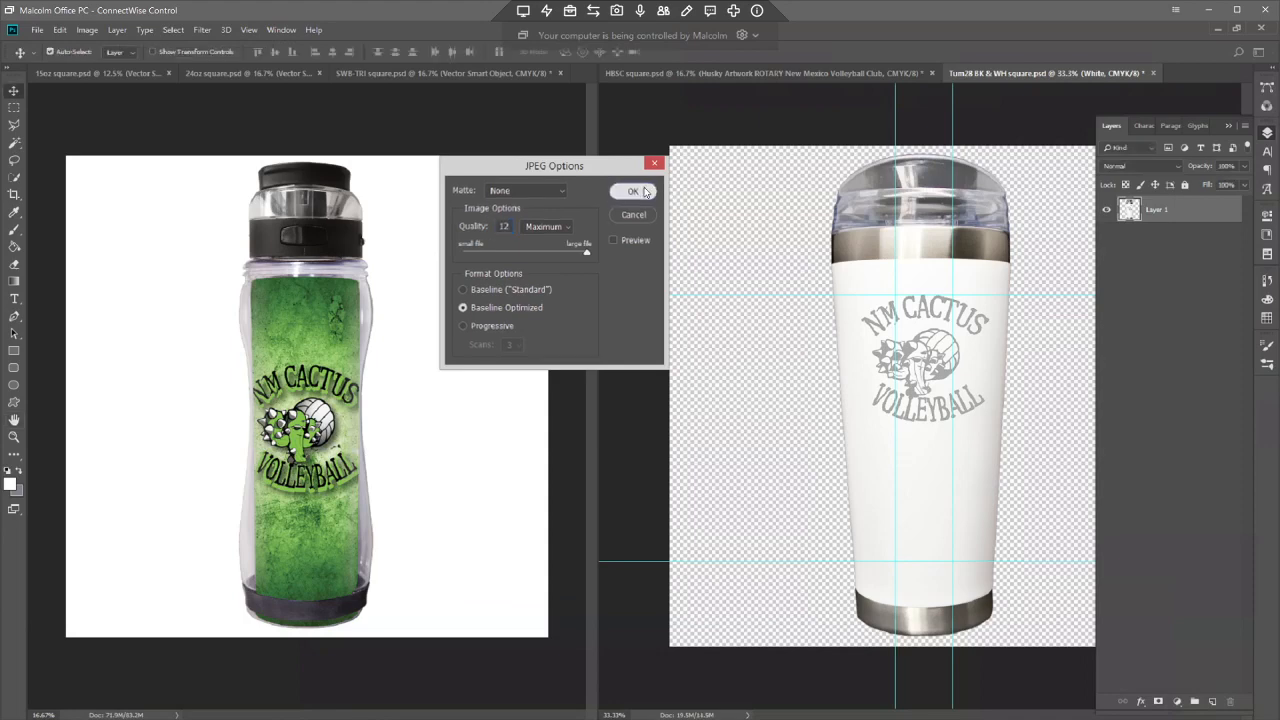
{"action": "left_click", "coordinate": [1154, 74]}
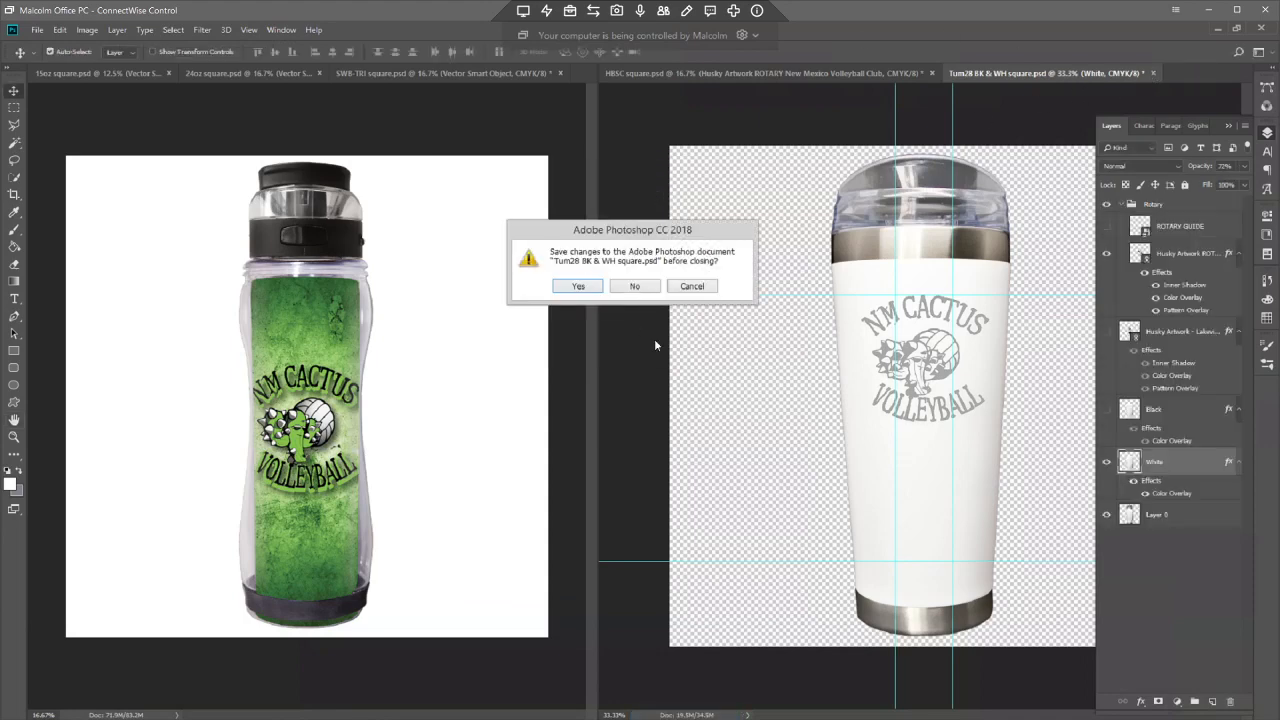
{"action": "key", "text": "n"}
- Switch to the InDesign brochure and replace the Bulldogs image on the black 28oz tumbler with Tum28 BK from the zLinks folder
{"action": "key", "text": "alt+Tab"}
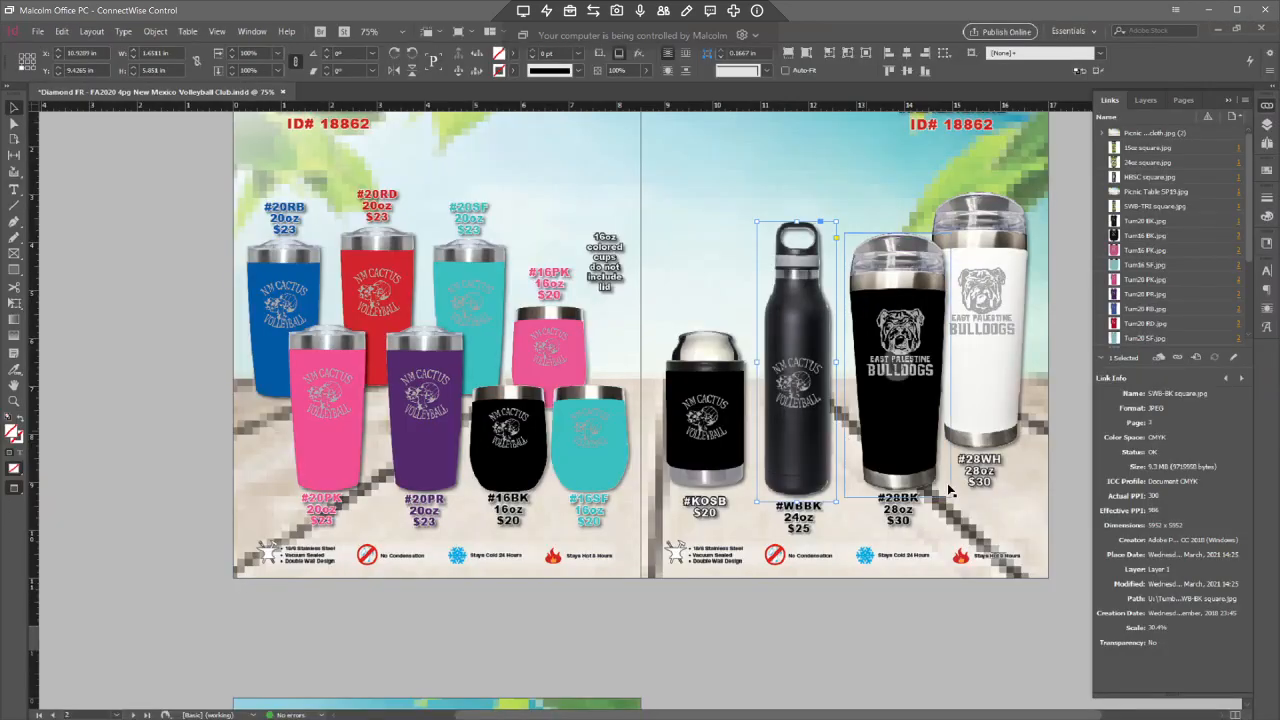
{"action": "left_click", "coordinate": [881, 436]}
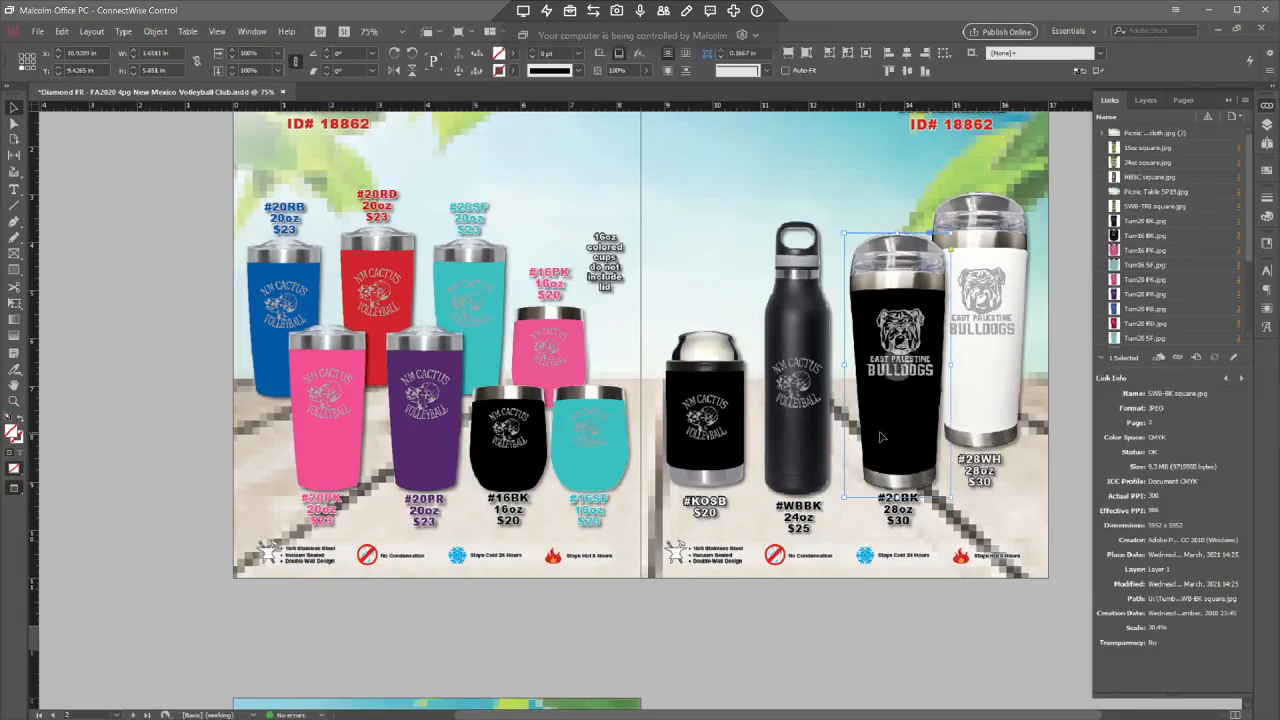
{"action": "key", "text": "ctrl+d"}
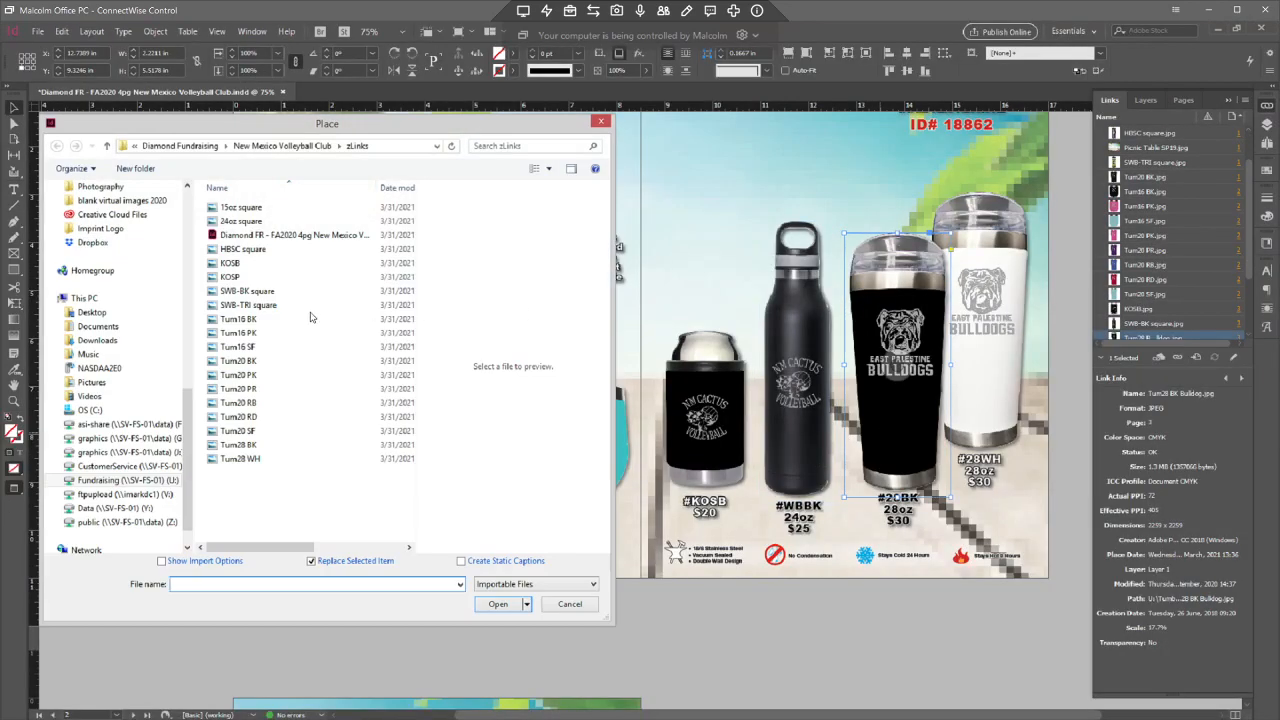
{"action": "left_click", "coordinate": [321, 444]}
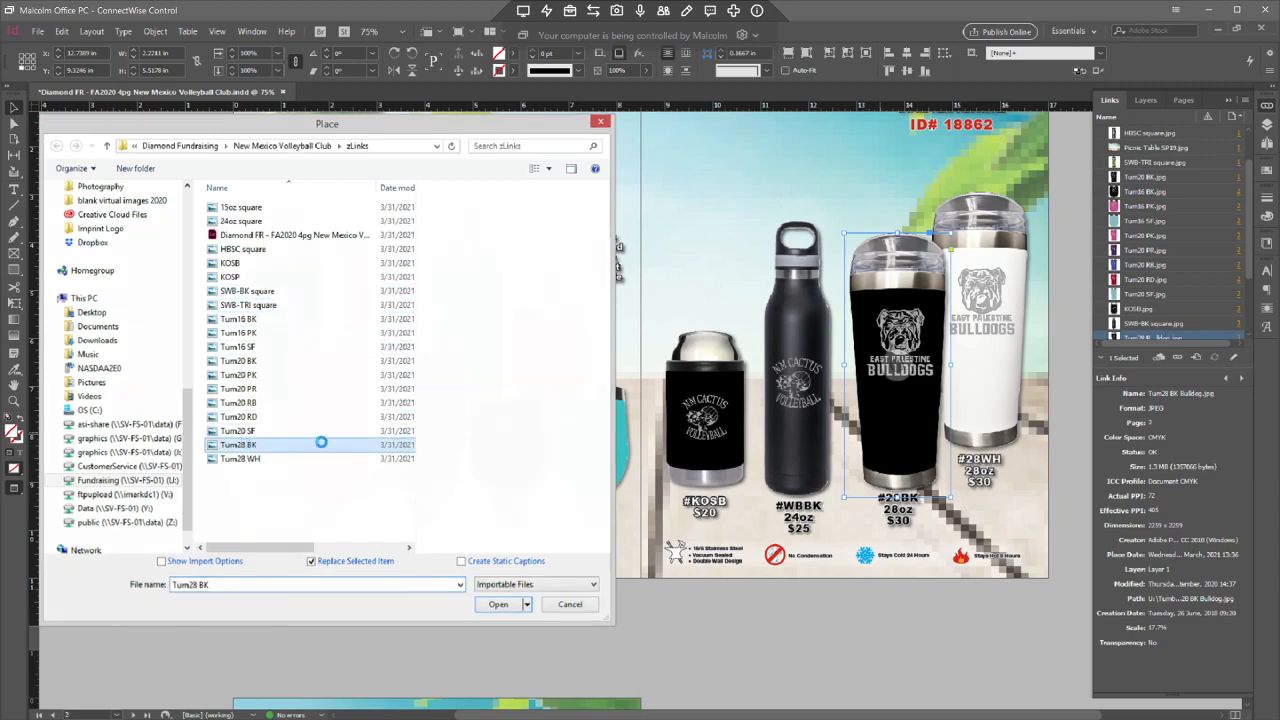
- Replace the Bulldogs image on the white 28oz tumbler with Tum28 WH from the zLinks folder, and clear the selection
{"action": "left_click", "coordinate": [973, 405]}
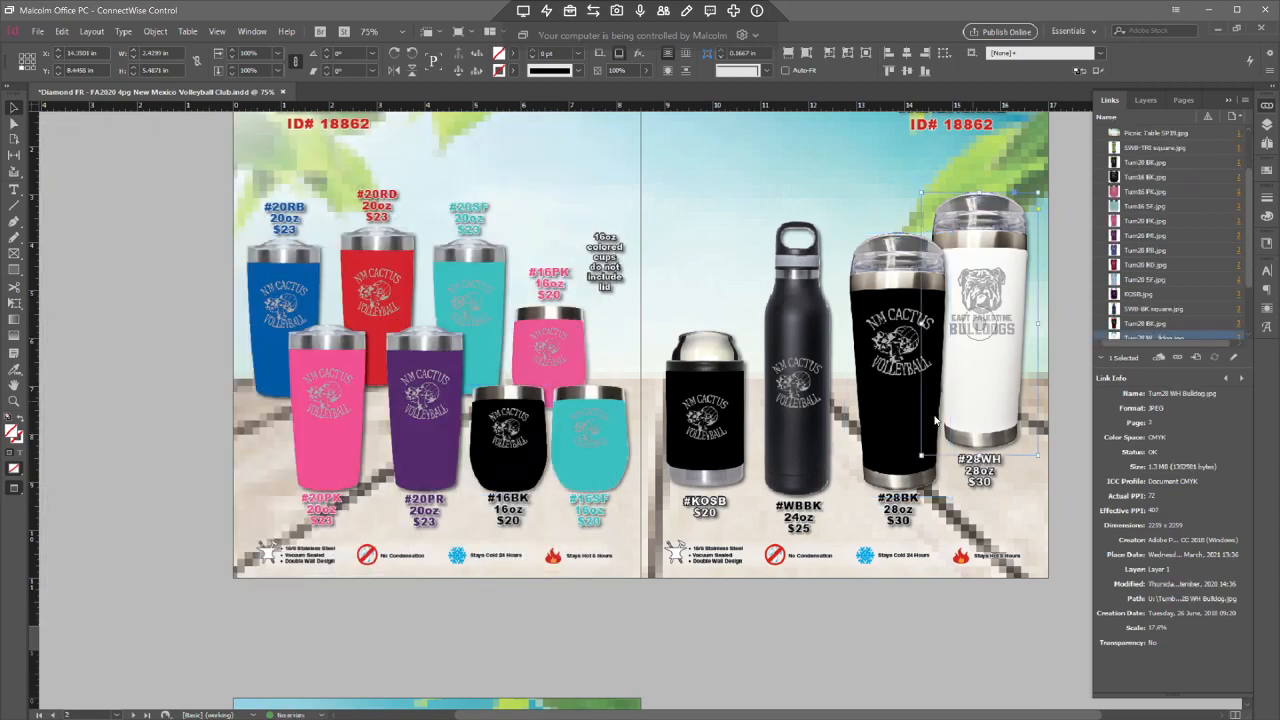
{"action": "key", "text": "ctrl+d"}
{"action": "double_click", "coordinate": [294, 458]}
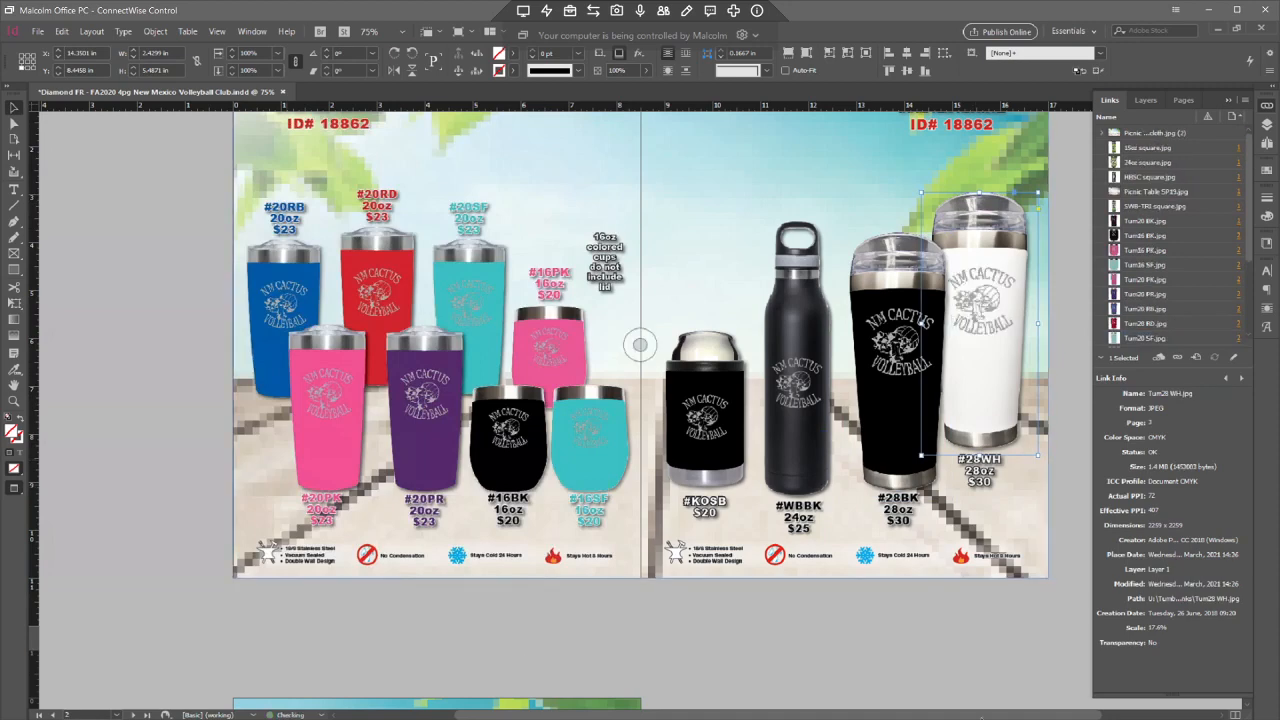
{"action": "left_click", "coordinate": [1066, 573]}
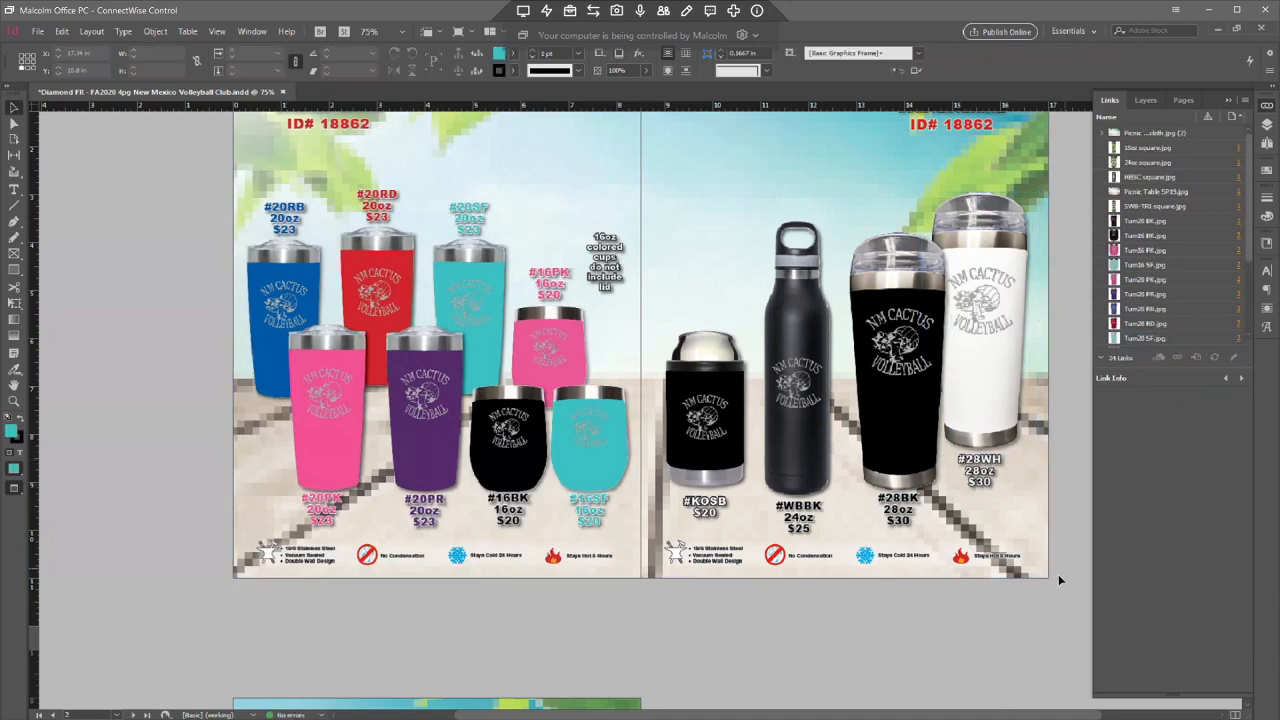
- Review the brochure pages back up to the New Mexico Volleyball Club cover and save the document
{"action": "scroll", "coordinate": [1034, 578], "scroll_direction": "up", "scroll_amount": 3}
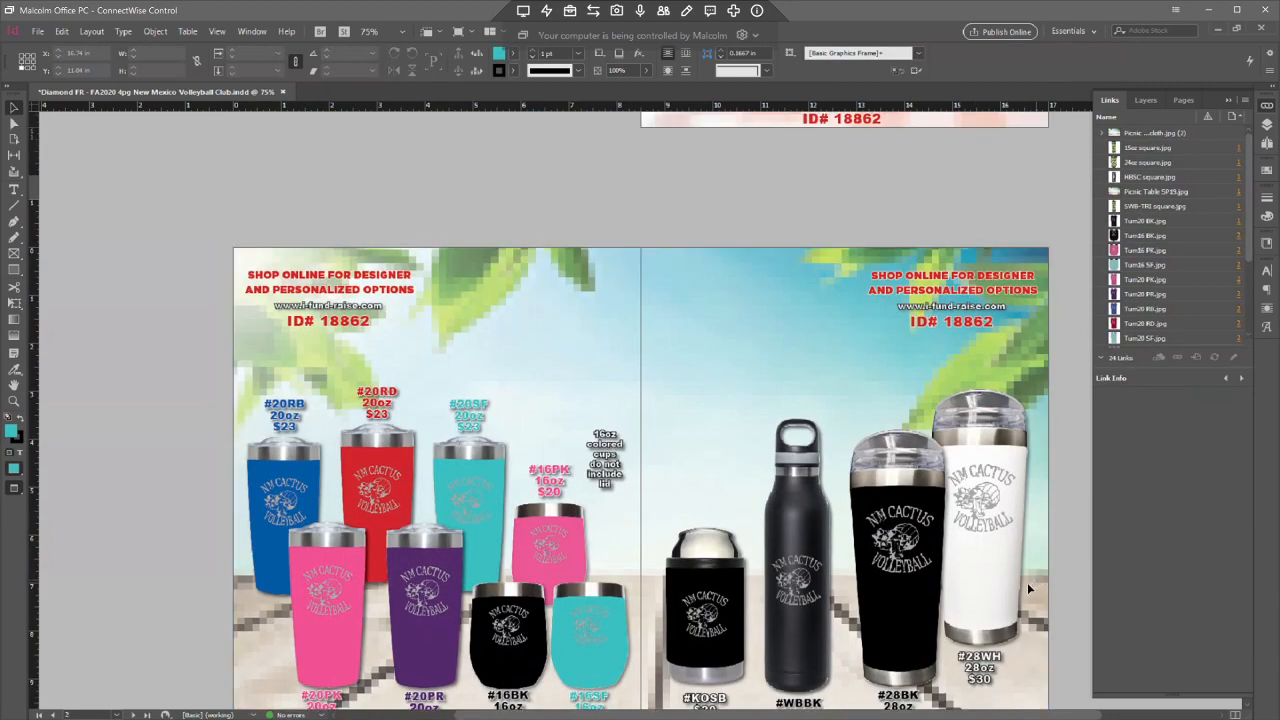
{"action": "scroll", "coordinate": [1027, 588], "scroll_direction": "up", "scroll_amount": 6}
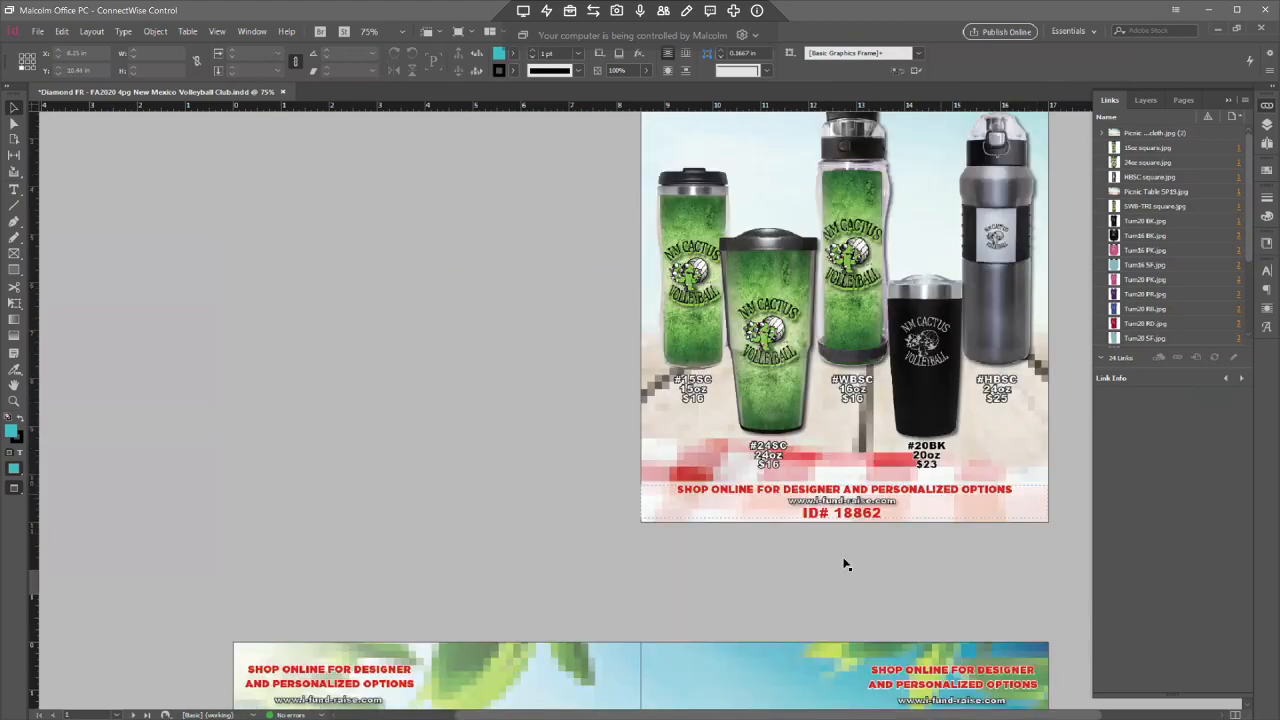
{"action": "scroll", "coordinate": [997, 562], "scroll_direction": "up", "scroll_amount": 3}
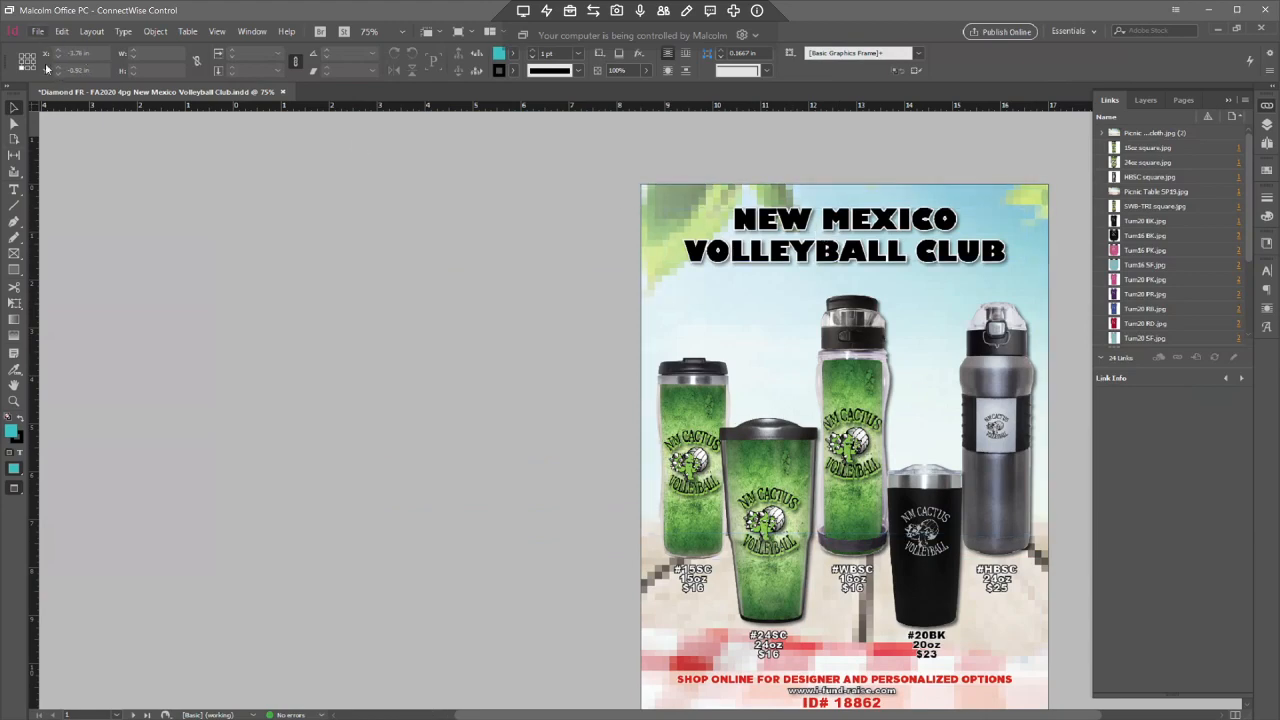
{"action": "left_click", "coordinate": [37, 31]}
{"action": "left_click", "coordinate": [54, 122]}
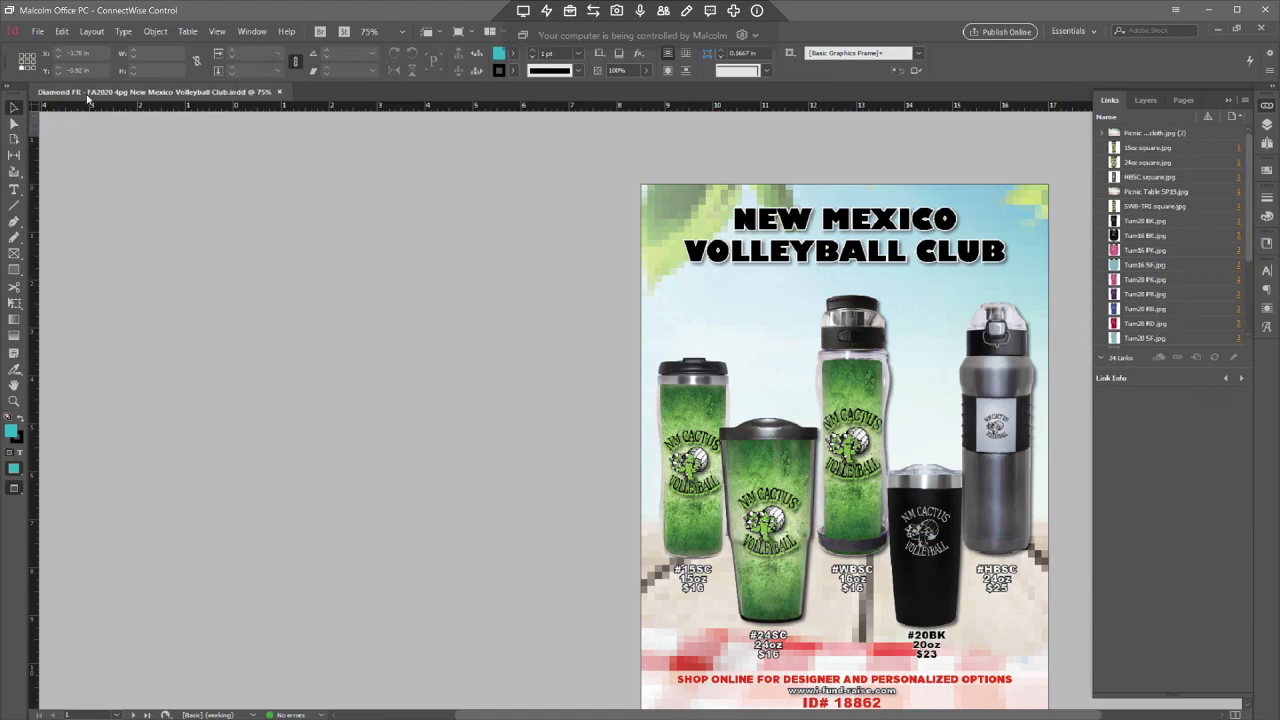
- Export a print PDF named Diamond FR - FA2020 4pg New Mexico Volleyball Club to the New Mexico Volleyball Club folder with the current settings
{"action": "left_click", "coordinate": [40, 32]}
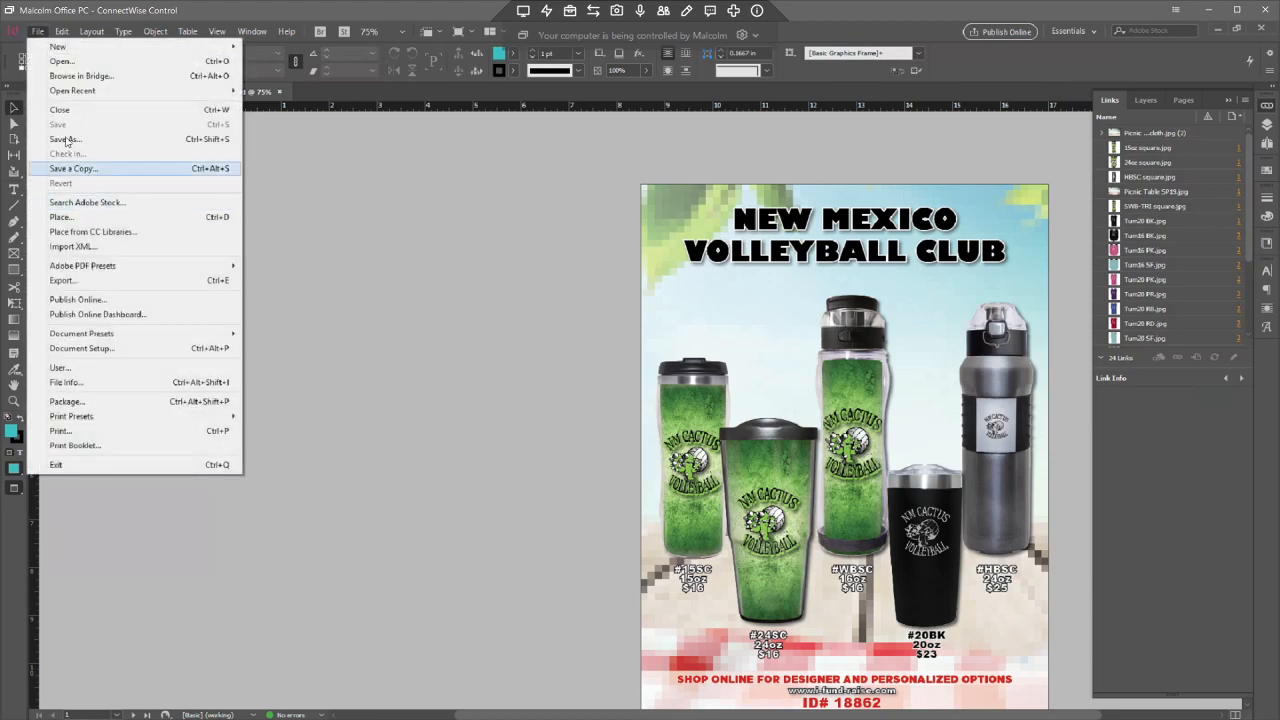
{"action": "left_click", "coordinate": [68, 282]}
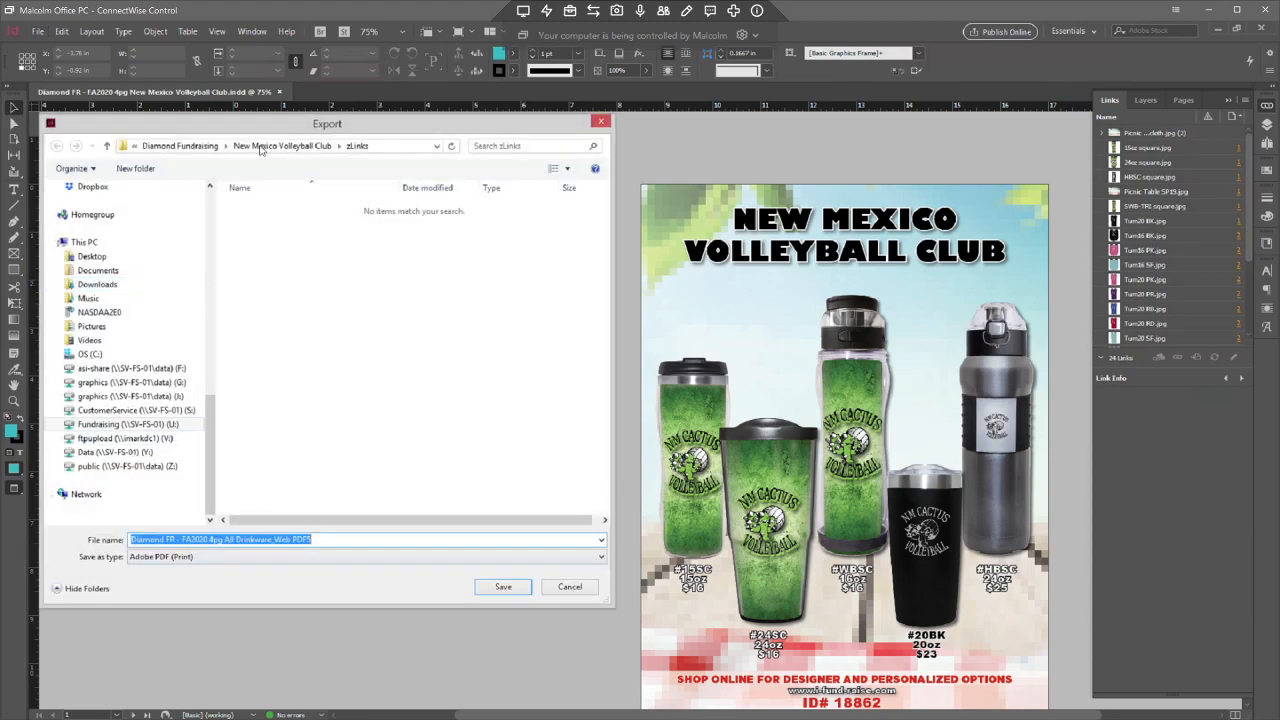
{"action": "left_click", "coordinate": [300, 146]}
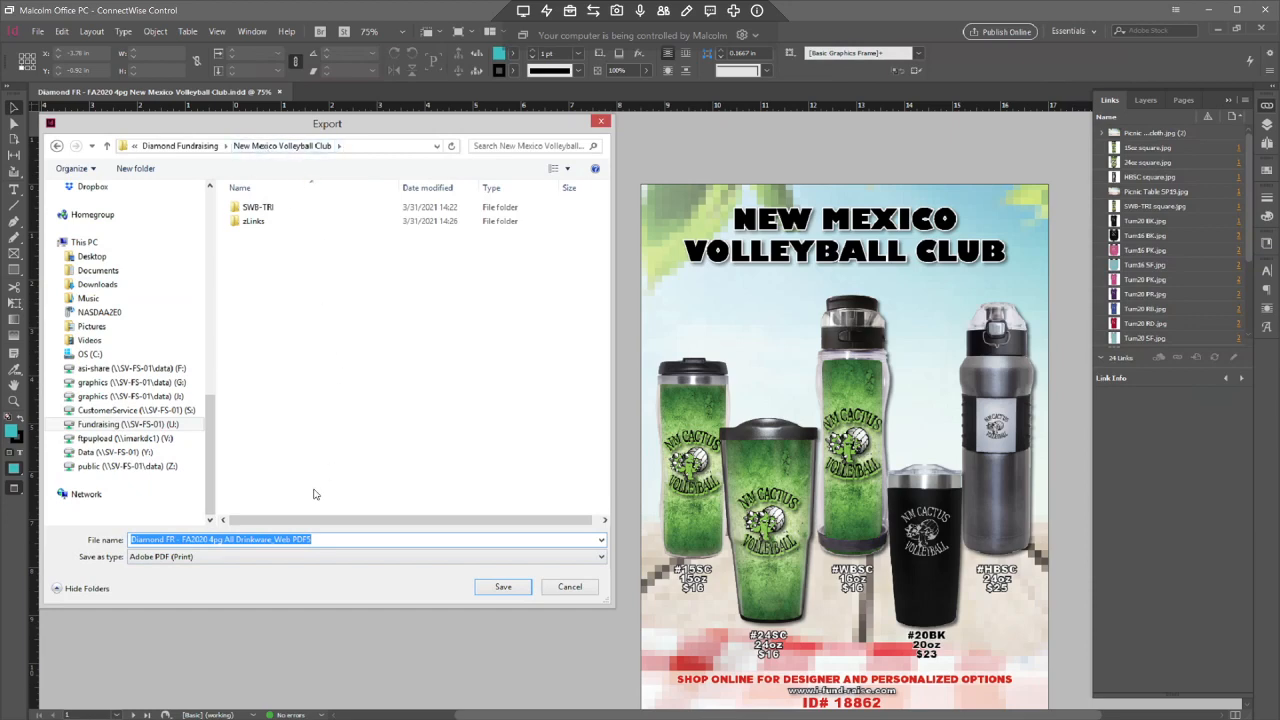
{"action": "left_click_drag", "start_coordinate": [313, 540], "coordinate": [227, 543]}
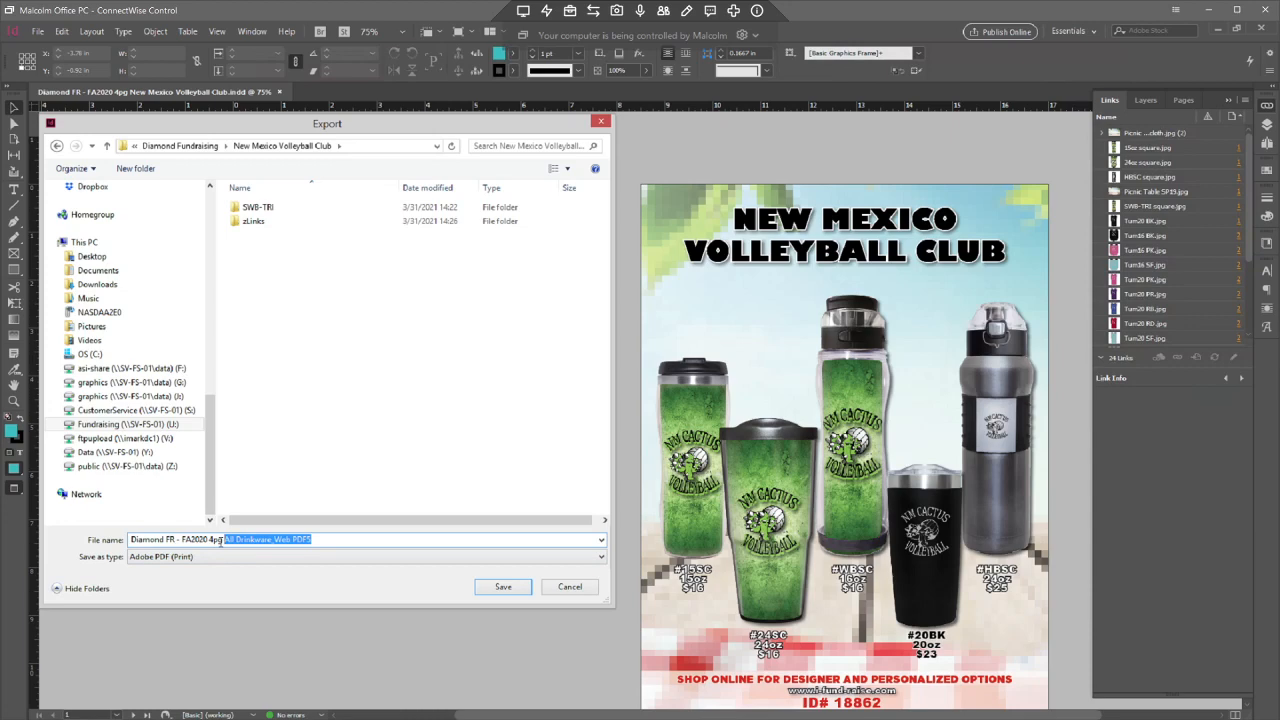
{"action": "type", "text": "New Mexico Volleyba"}
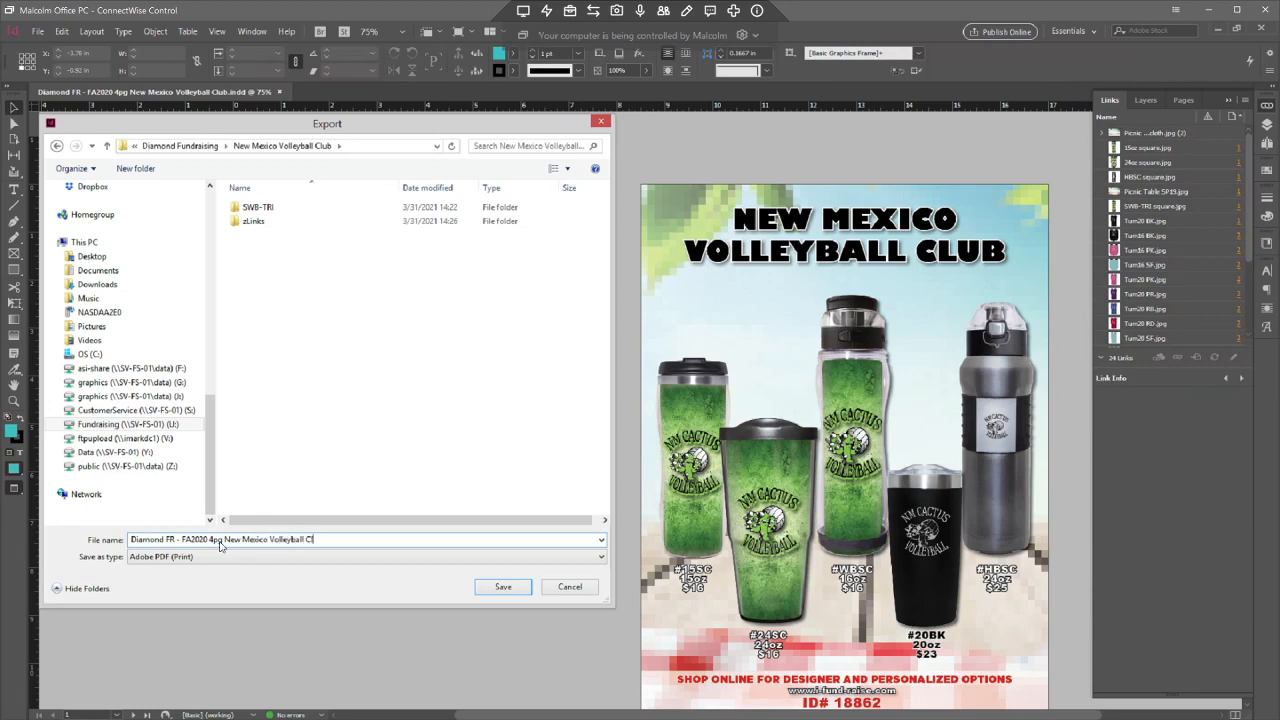
{"action": "left_click", "coordinate": [503, 587]}
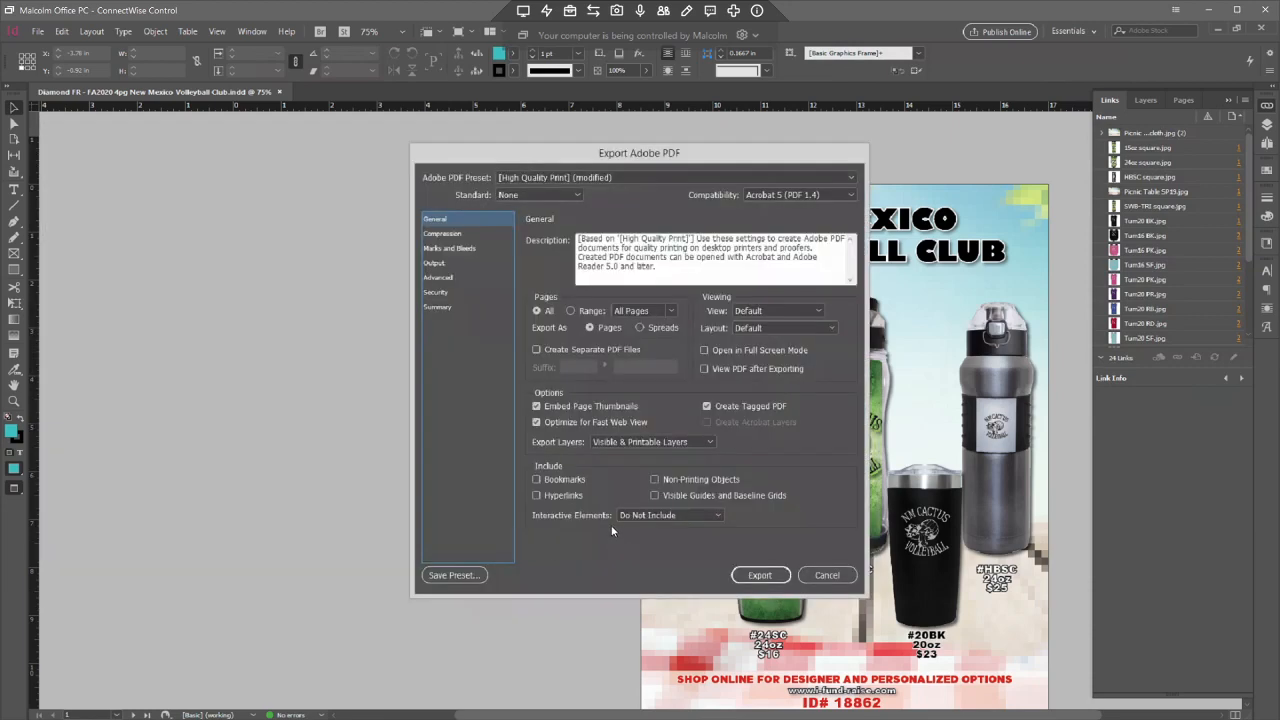
{"action": "left_click", "coordinate": [758, 575]}
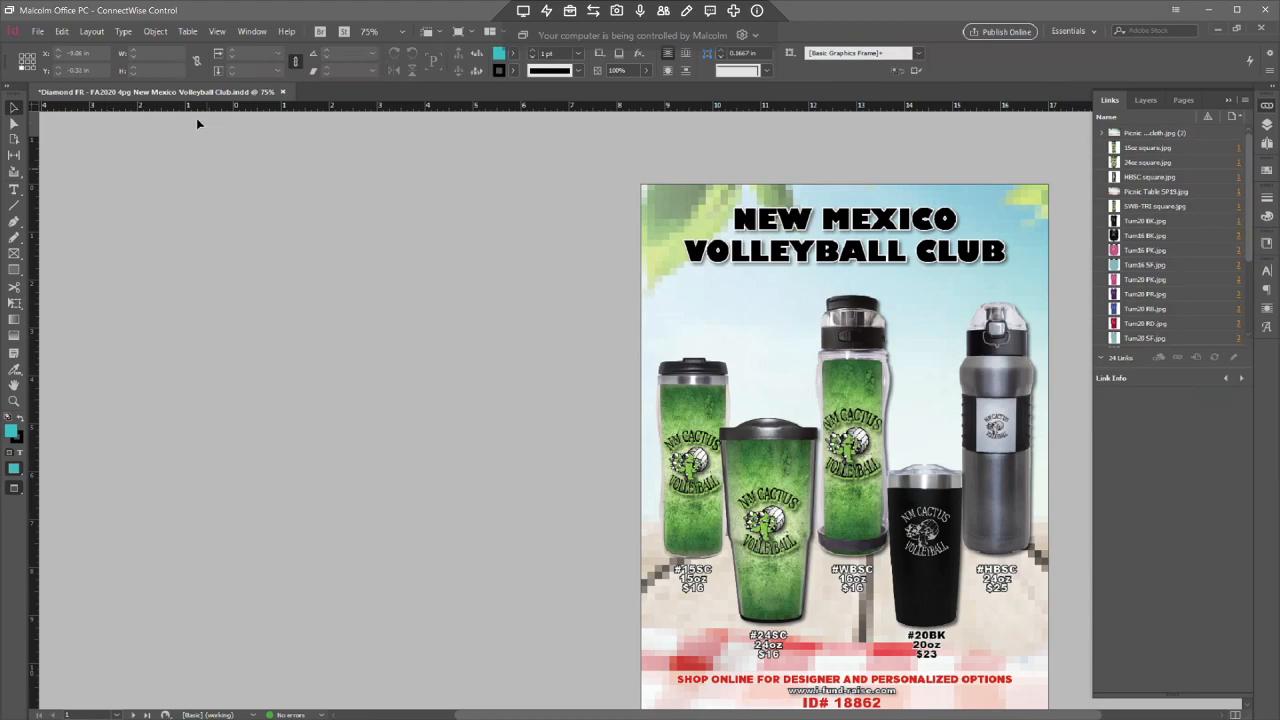
- Close the brochure document and save its changes
{"action": "left_click", "coordinate": [37, 31]}
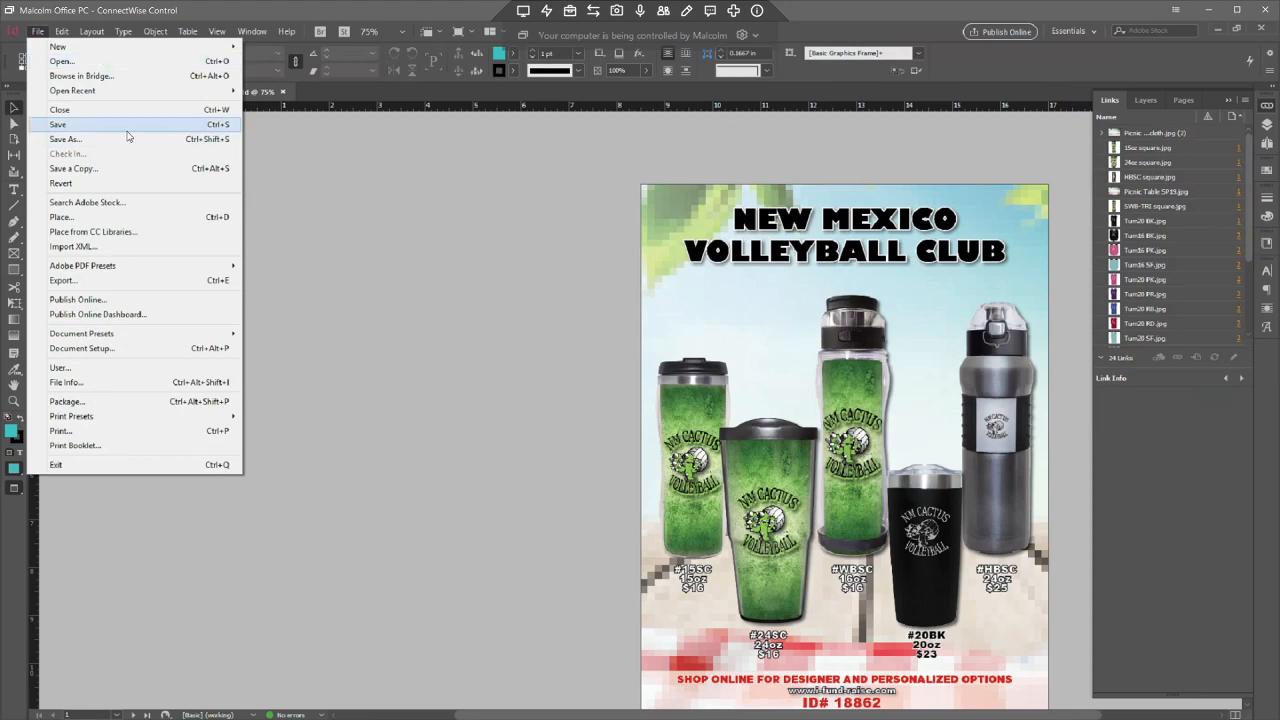
{"action": "left_click", "coordinate": [284, 92]}
{"action": "left_click", "coordinate": [284, 92]}
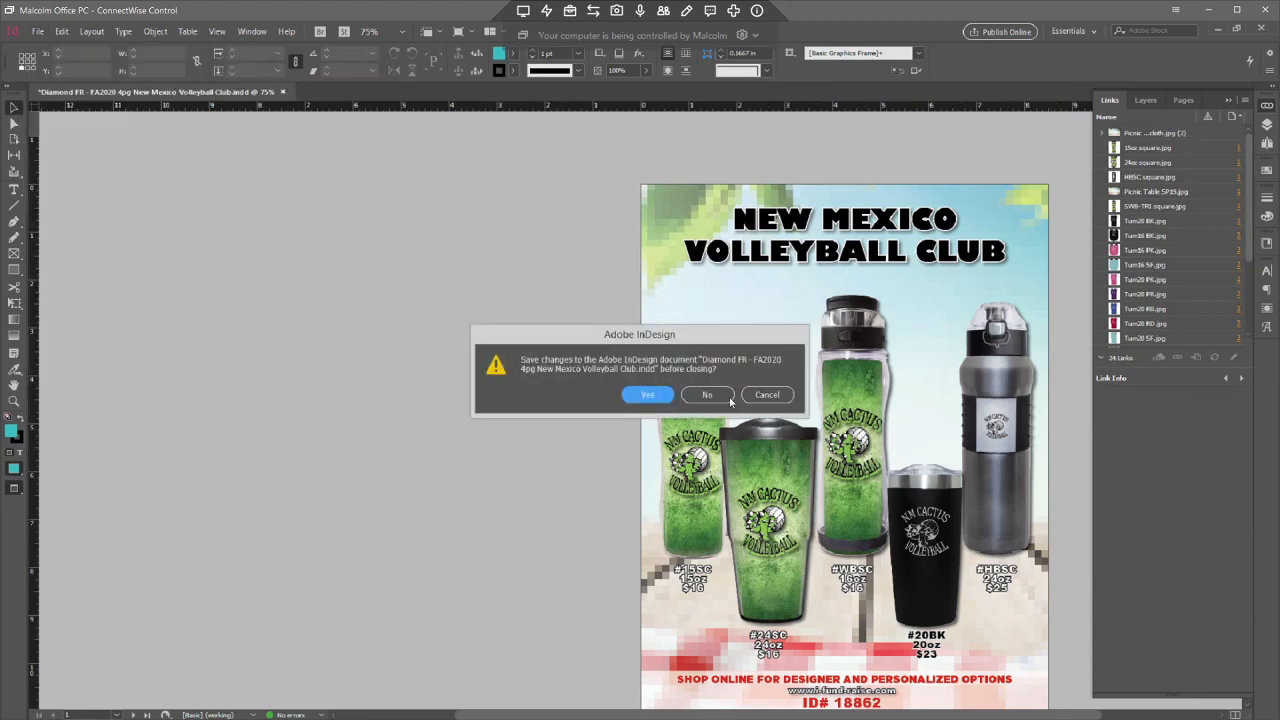
{"action": "left_click", "coordinate": [648, 395]}
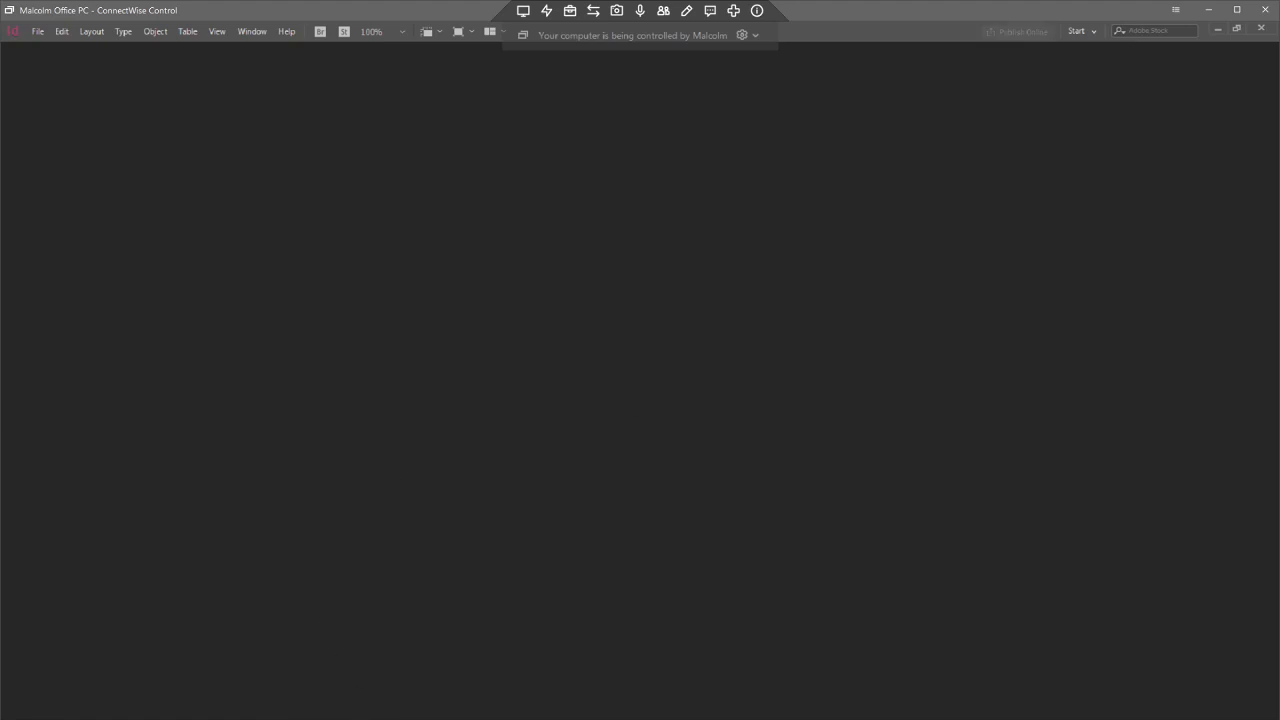
- Switch to Outlook, reply to the New Mexico Volleyball Club request with the PDF Diamond FR - FA2020 4pg New Mexico Volleyball Club attached, and send it
{"action": "left_click", "coordinate": [379, 715]}
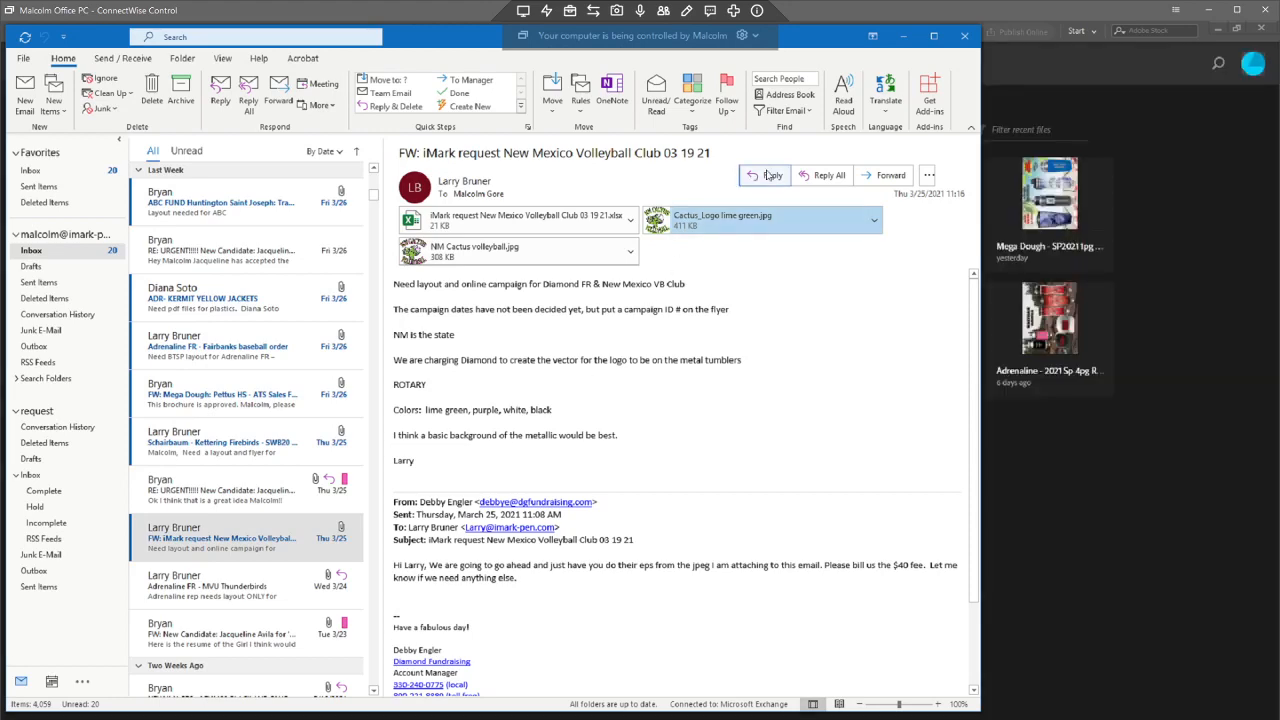
{"action": "left_click", "coordinate": [767, 175]}
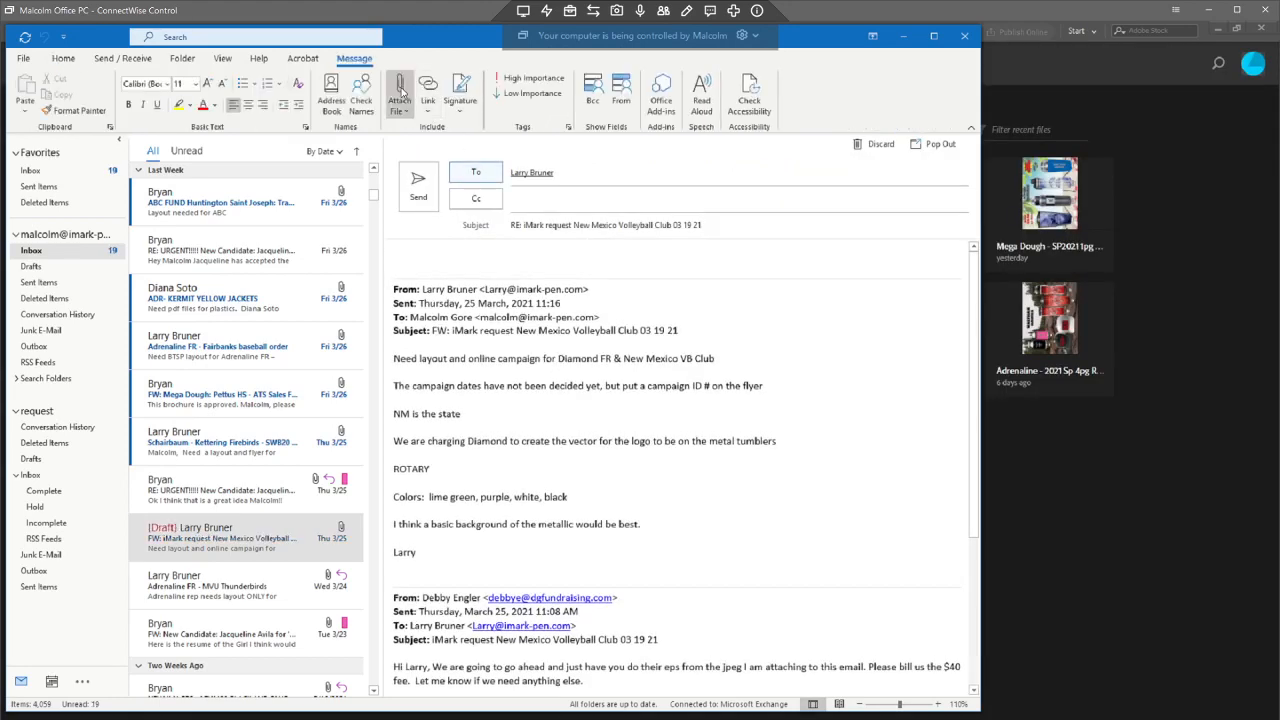
{"action": "left_click", "coordinate": [399, 95]}
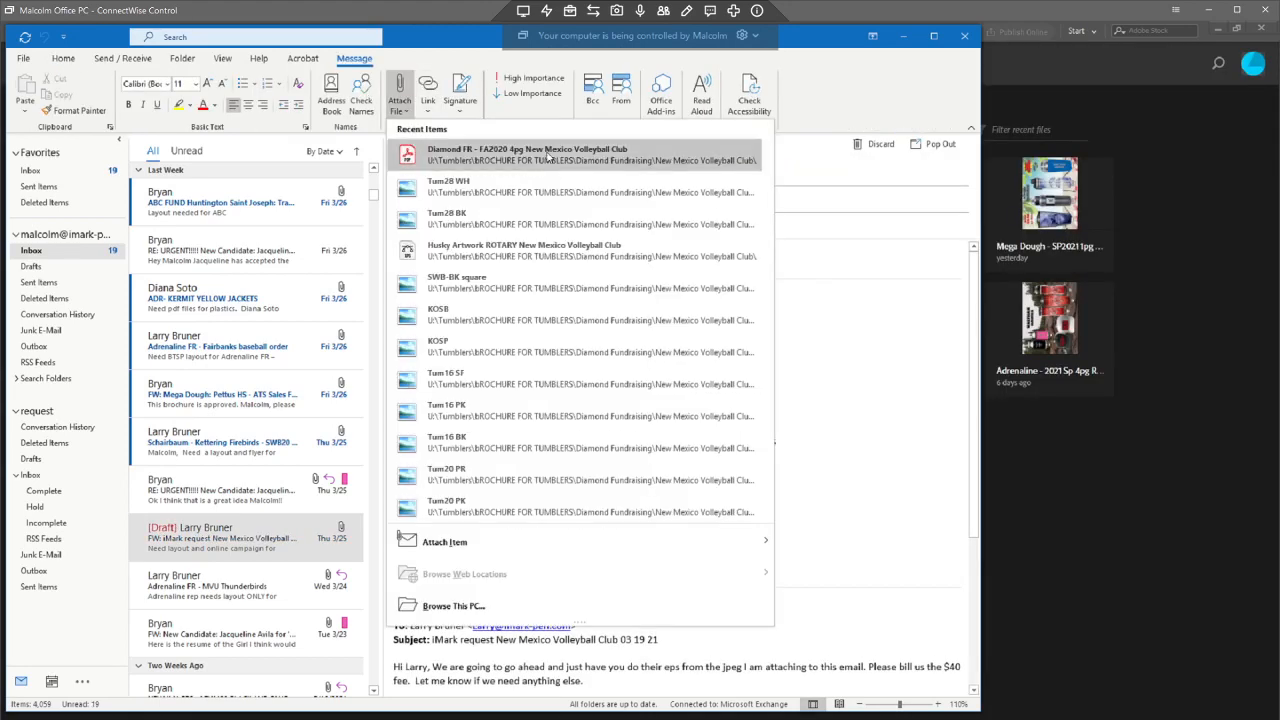
{"action": "left_click", "coordinate": [547, 157]}
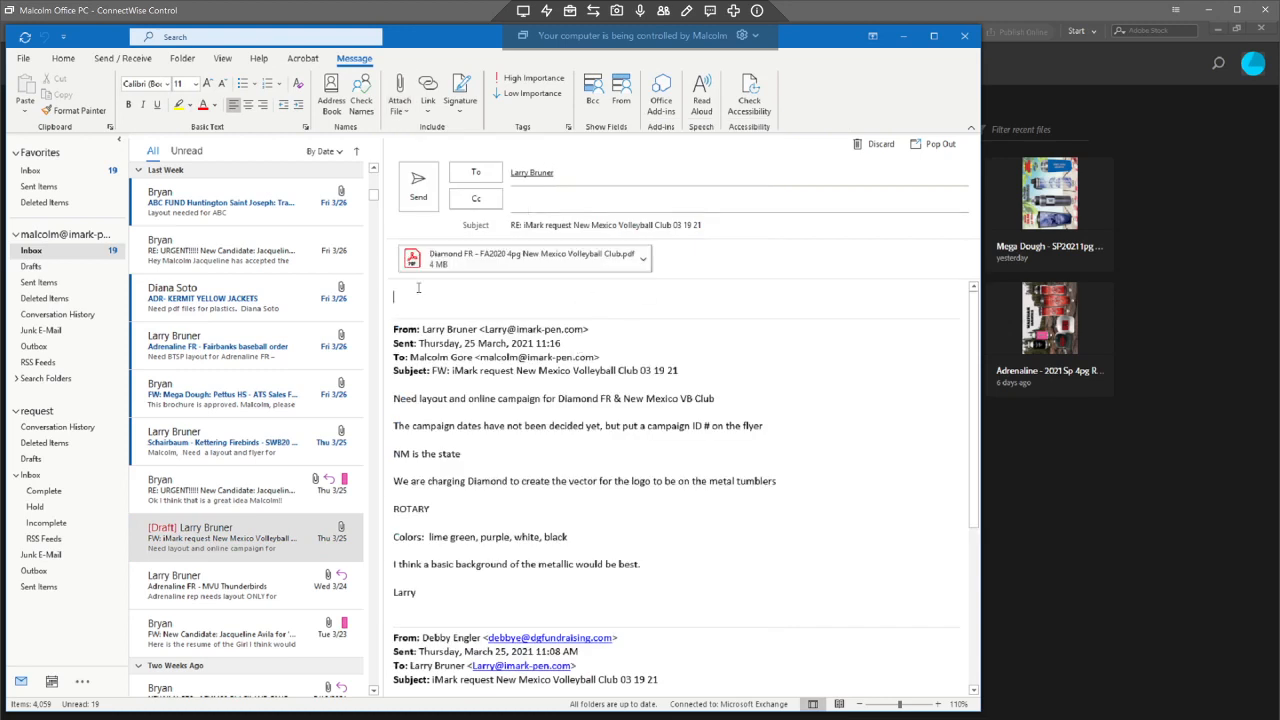
{"action": "left_click", "coordinate": [408, 195]}
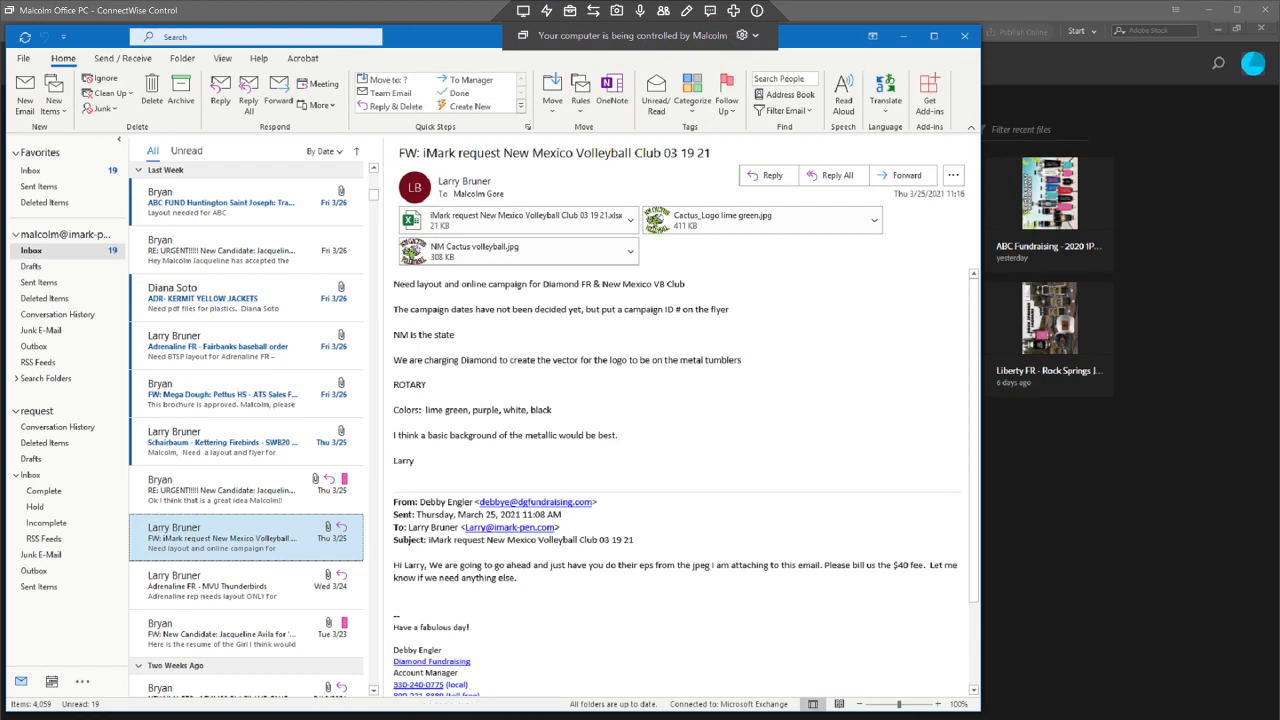
{"action": "left_click", "coordinate": [835, 264]}
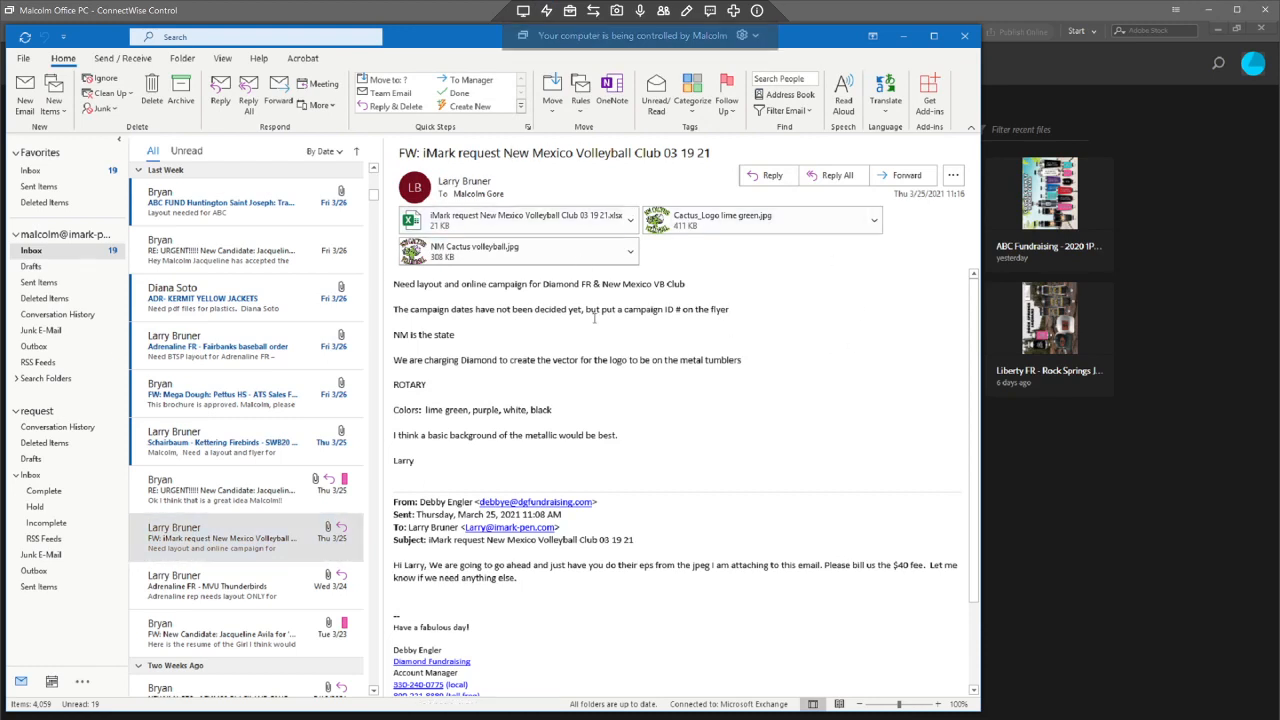